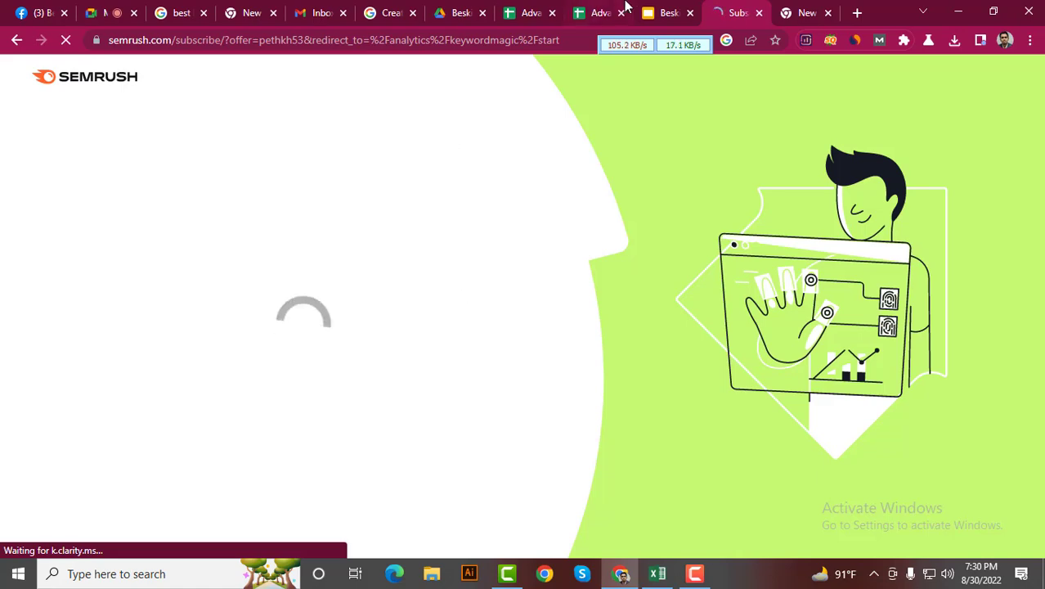
Leave the free-trial payment form and return to the empty Keyword Magic Tool page (US database)
left_click(652, 10)
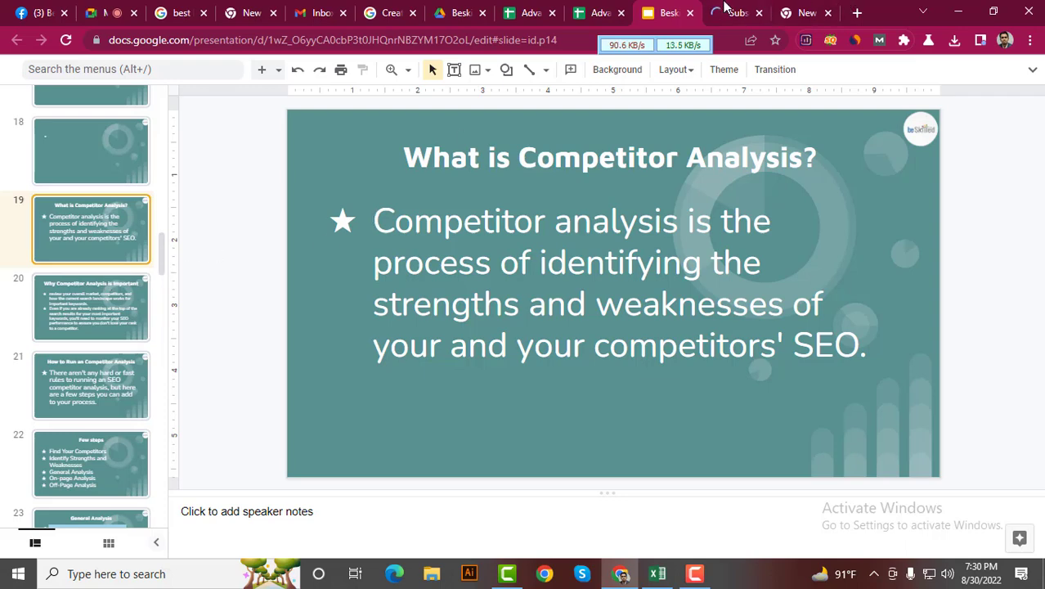
left_click(724, 10)
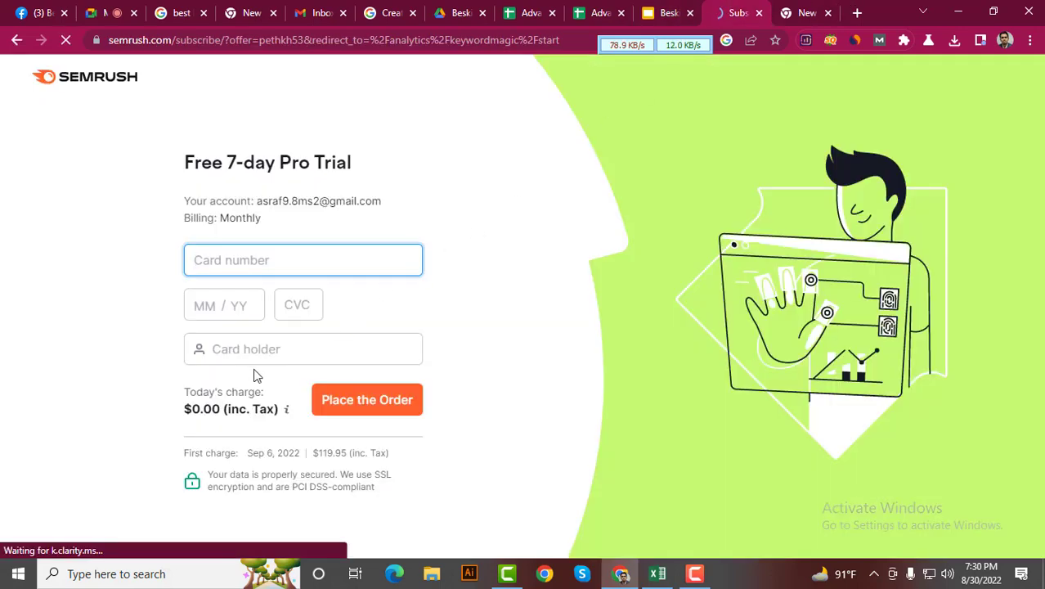
left_click(18, 39)
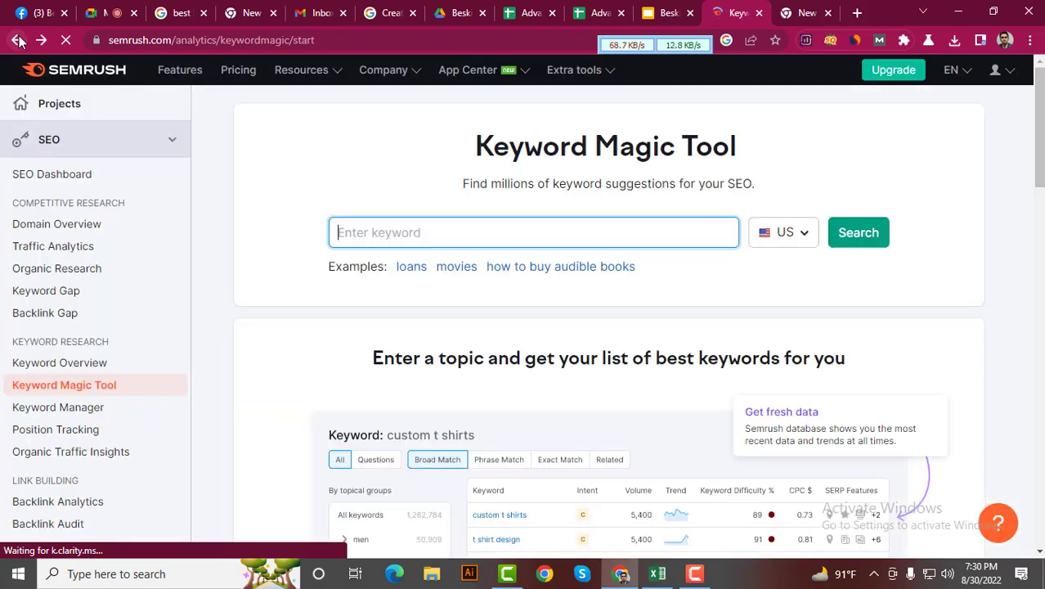
scroll(375, 332, "down", 2)
scroll(376, 331, "up", 2)
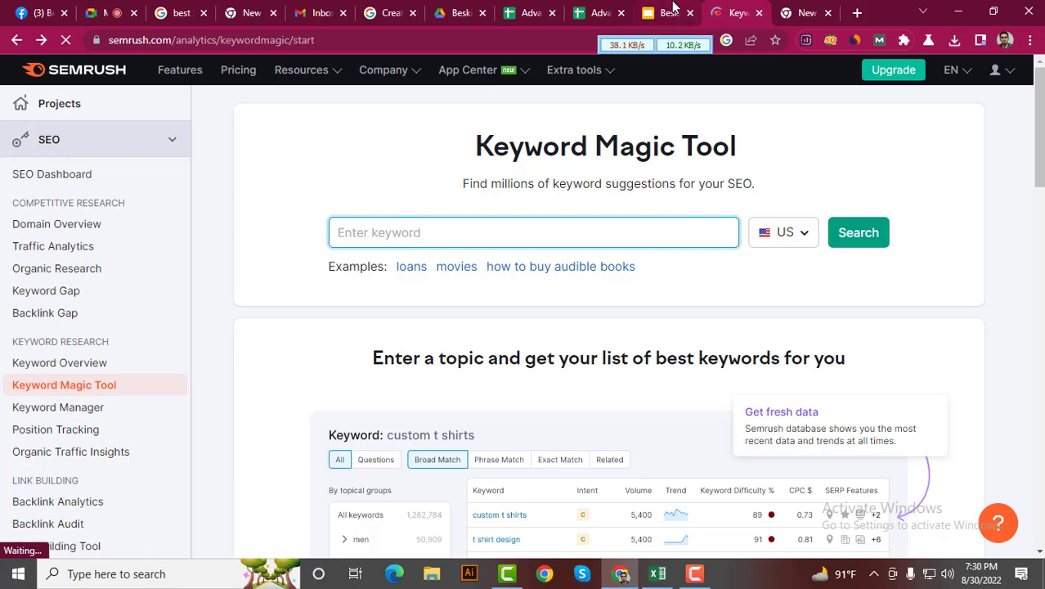
Unmute the Meet microphone and present your entire screen to the call
left_click(123, 8)
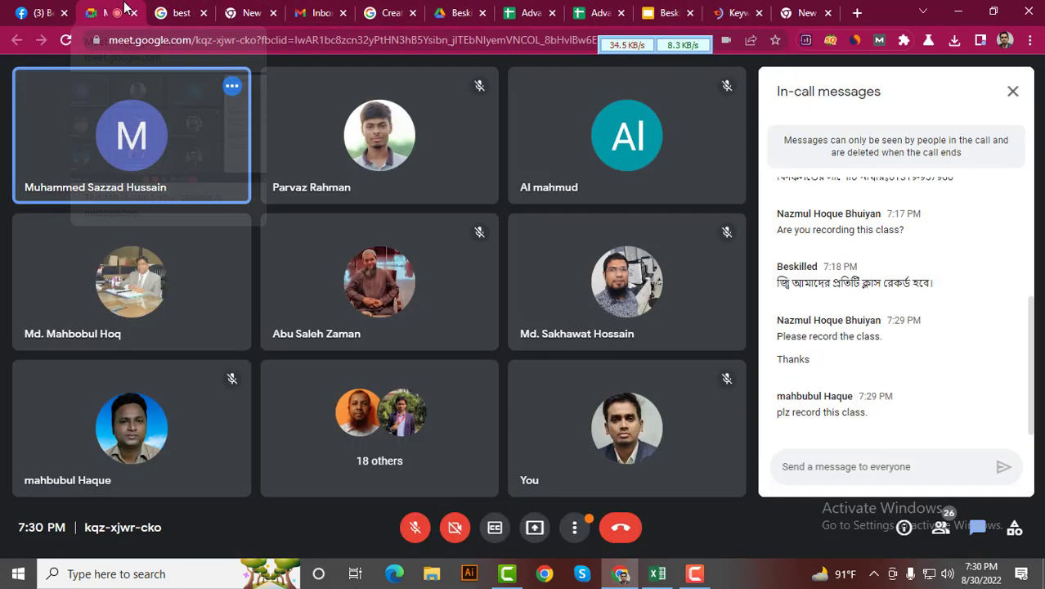
left_click(415, 526)
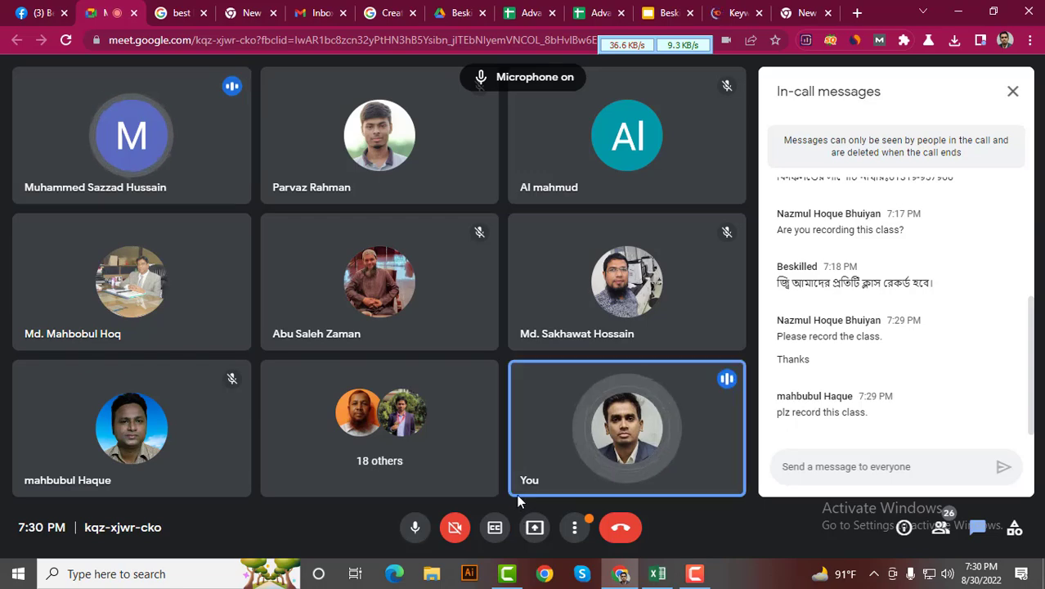
left_click(534, 527)
left_click(615, 418)
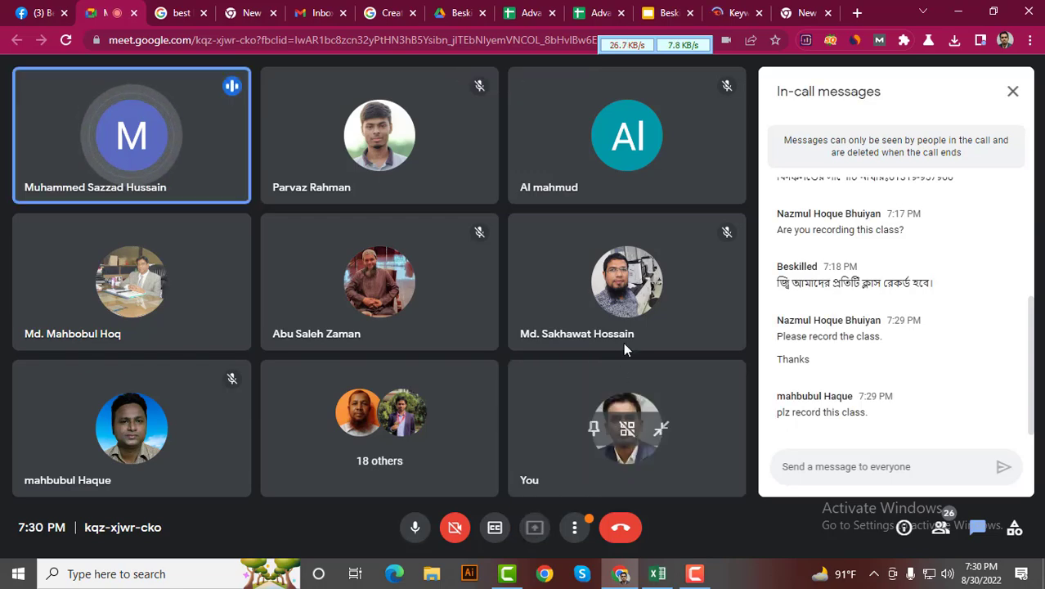
left_click(568, 321)
left_click(655, 353)
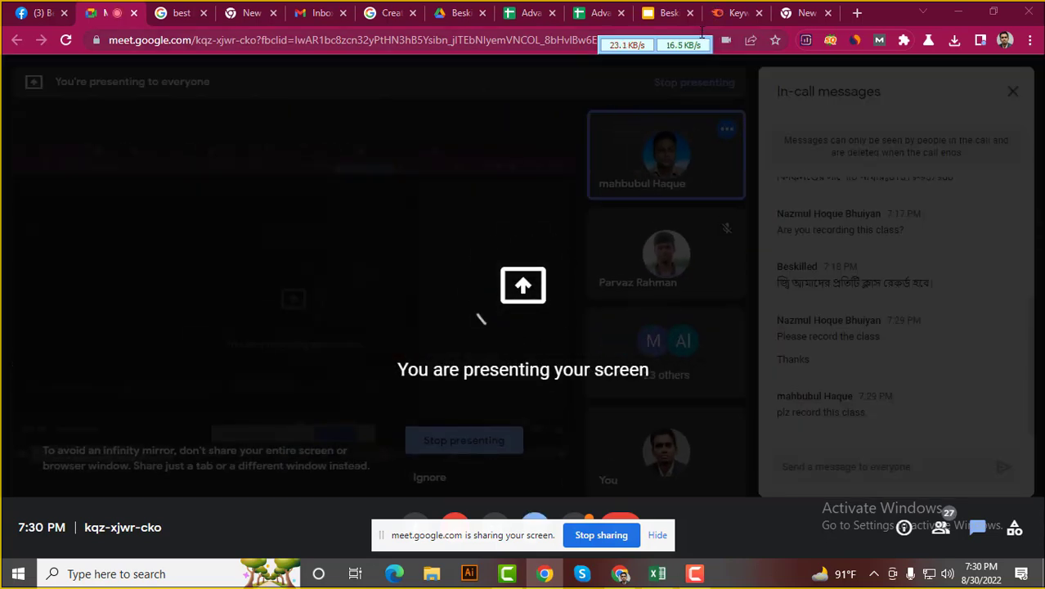
Back in Semrush, go via the Projects home page to the Keyword Magic Tool
left_click(730, 14)
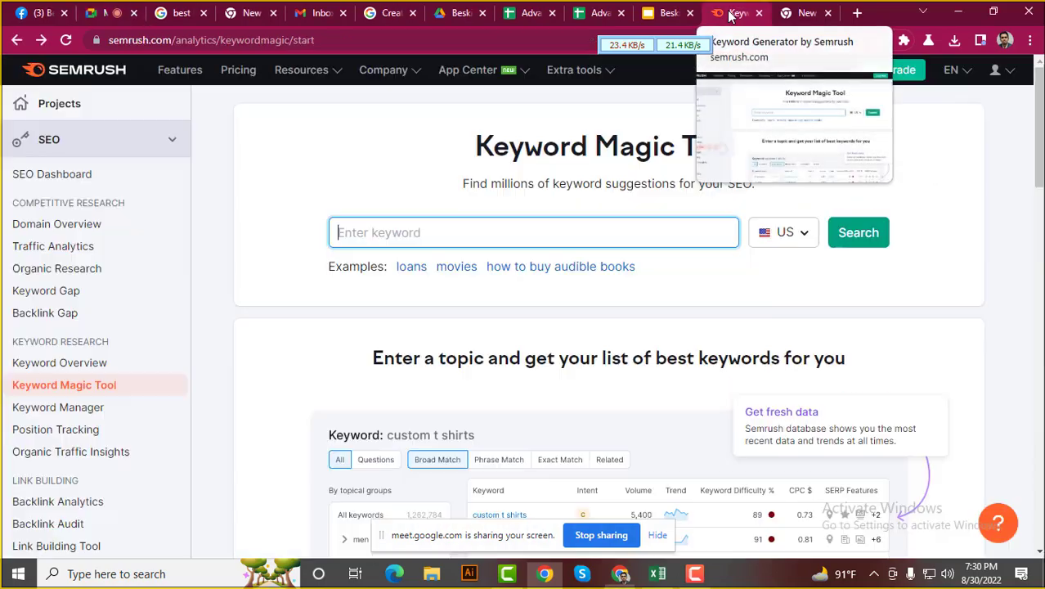
scroll(504, 304, "down", 3)
scroll(503, 299, "up", 3)
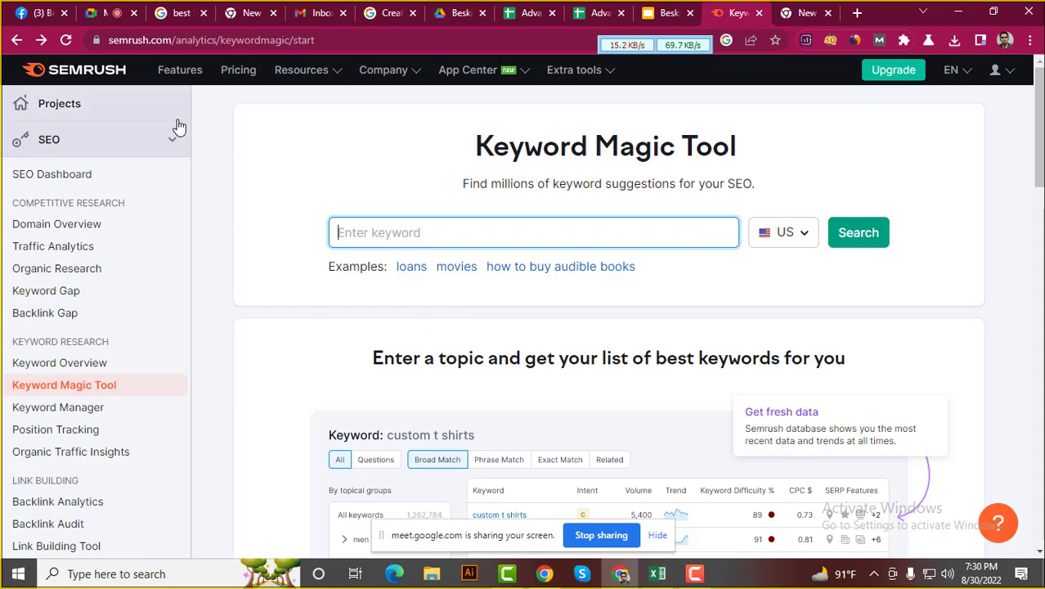
left_click(88, 72)
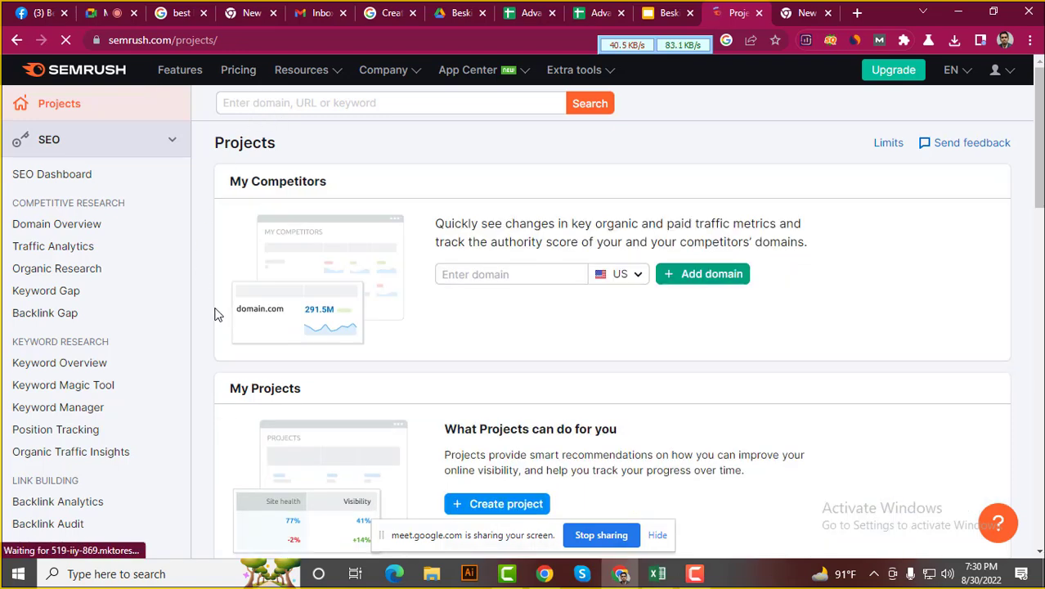
scroll(207, 311, "down", 1)
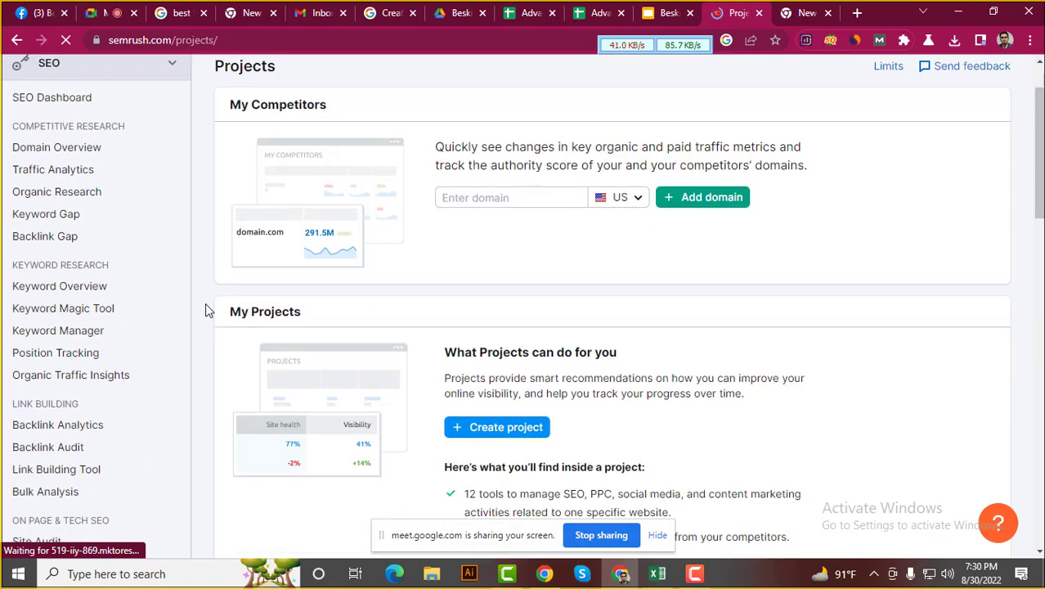
left_click(69, 318)
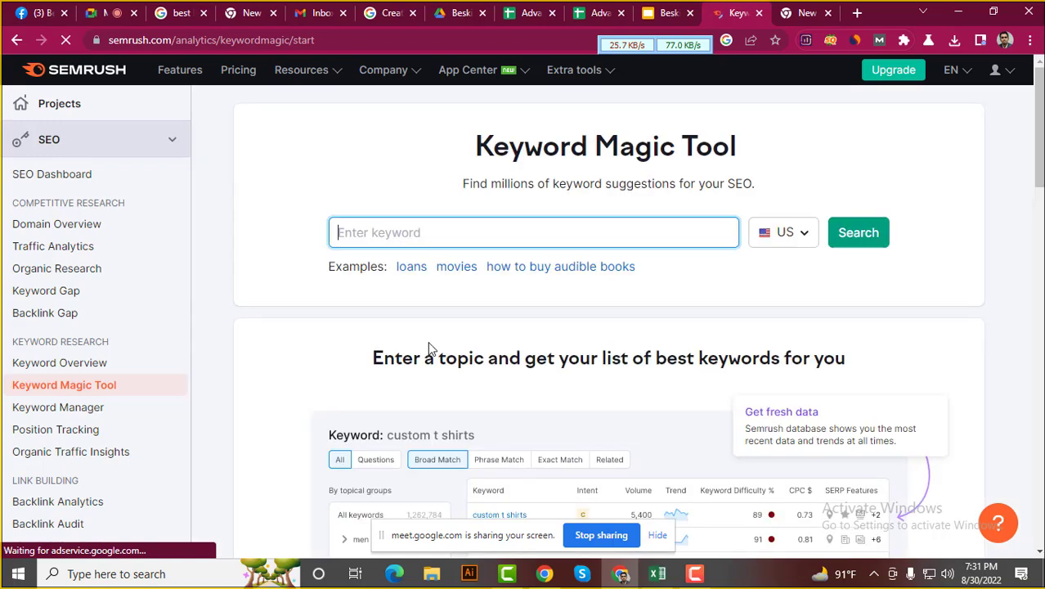
scroll(427, 309, "down", 3)
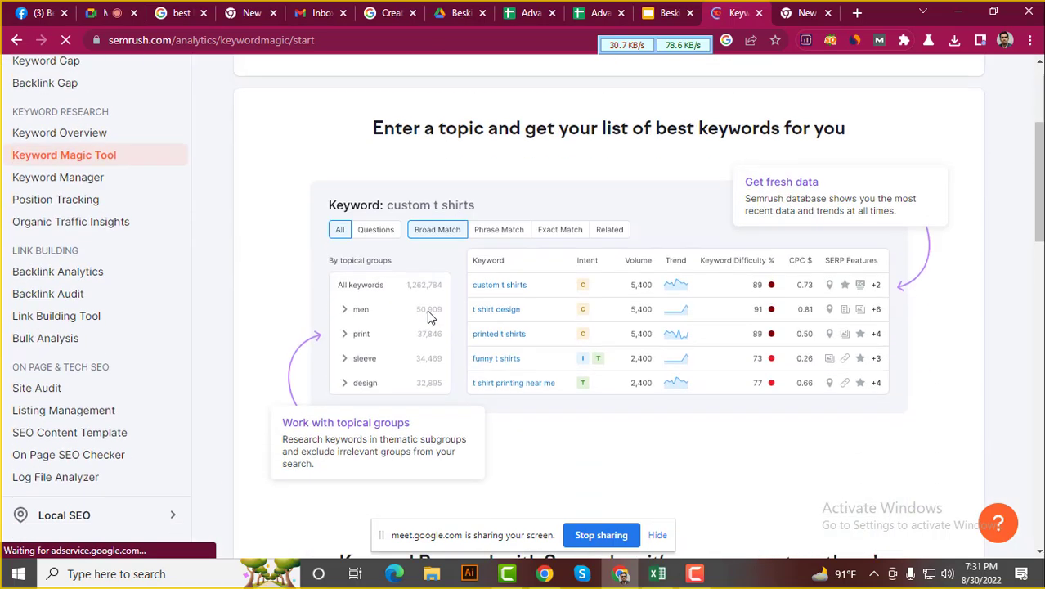
scroll(427, 310, "down", 1)
scroll(427, 311, "down", 2)
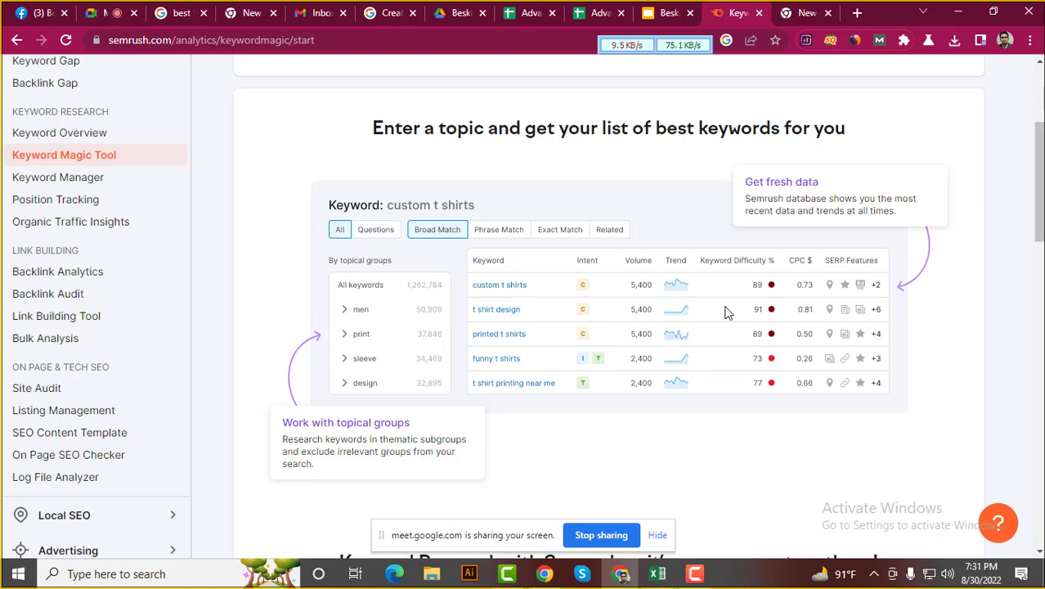
scroll(546, 275, "up", 3)
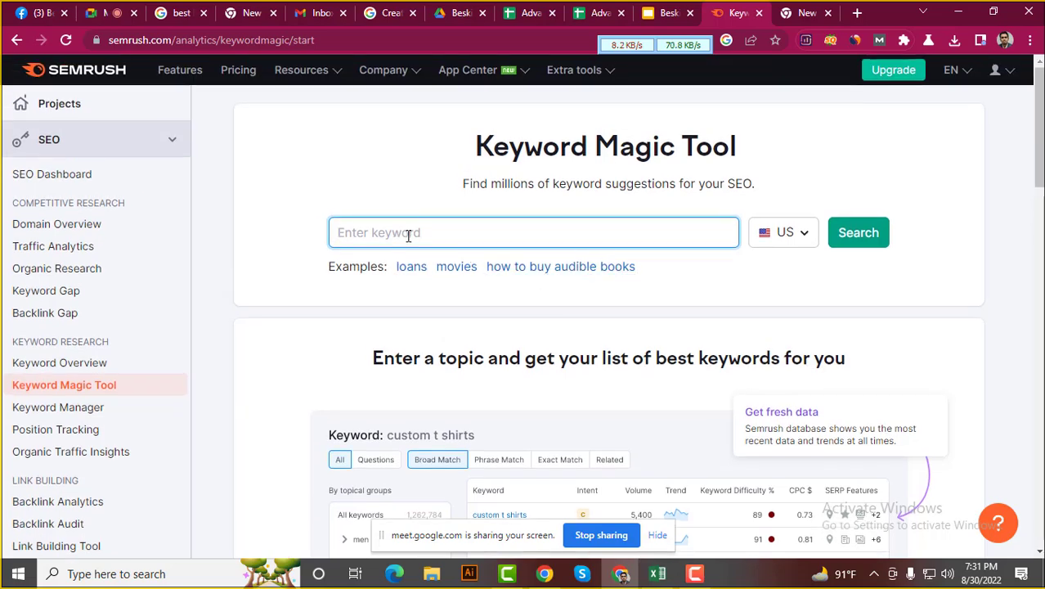
Search 'best blender', then close the Semrush tab after the free daily limit blocks it
type("best blender")
left_click(847, 235)
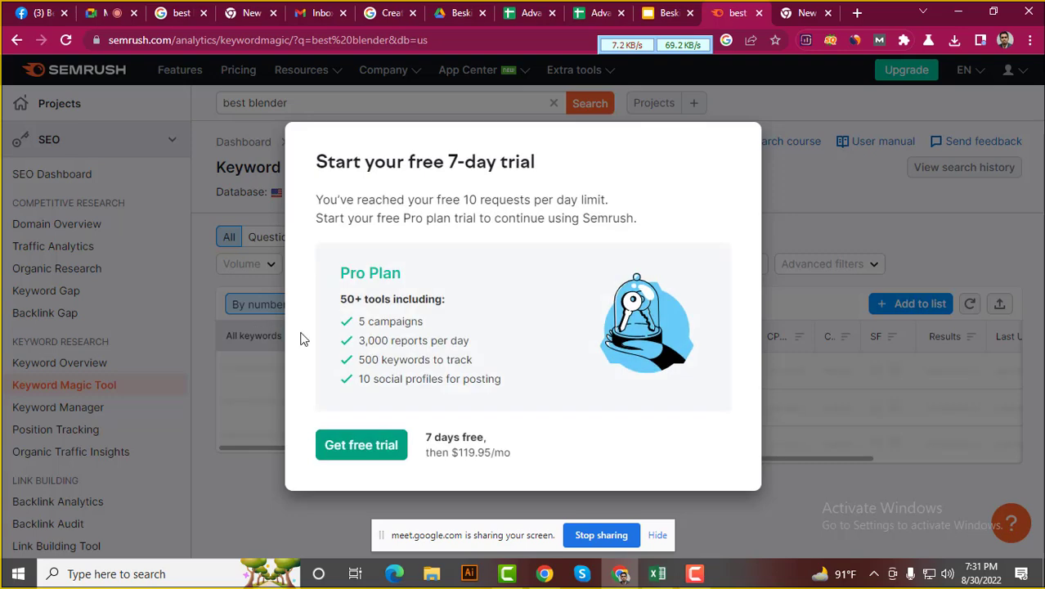
left_click(15, 41)
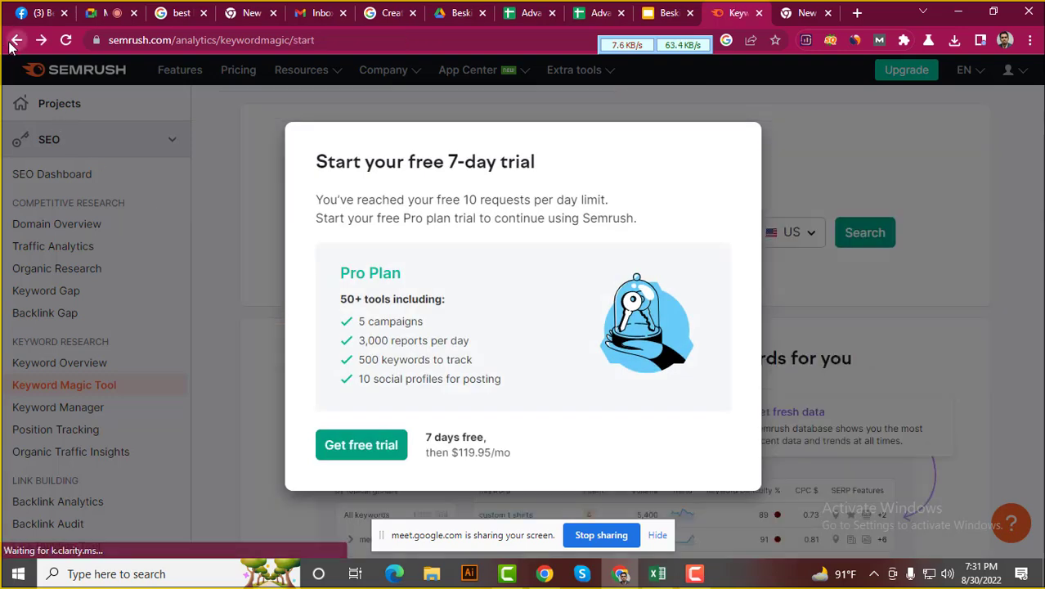
left_click(760, 13)
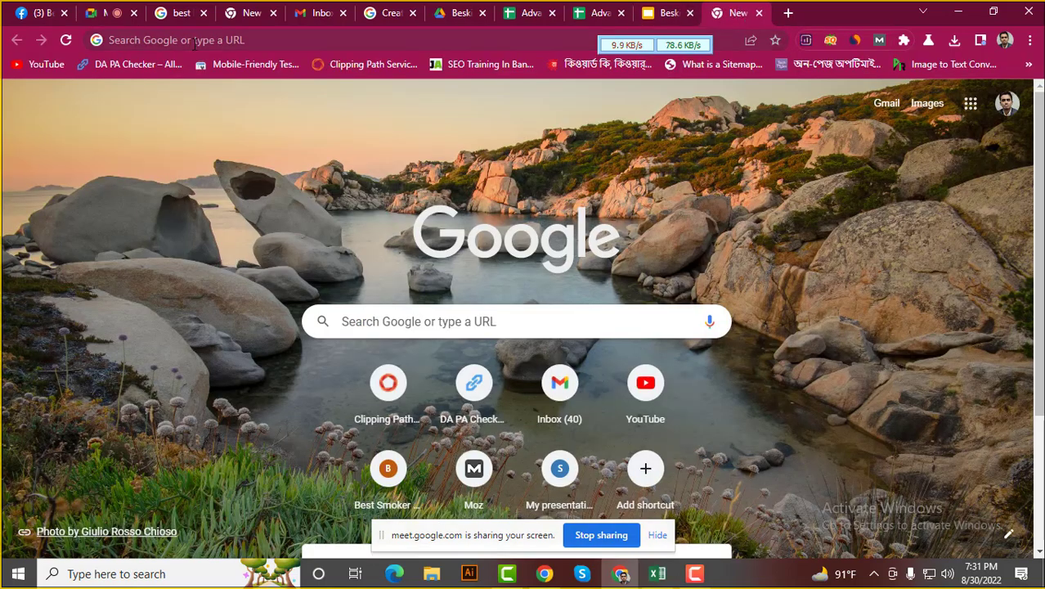
Open a new Chrome window under the Person 1 profile
left_click(195, 45)
left_click(548, 575)
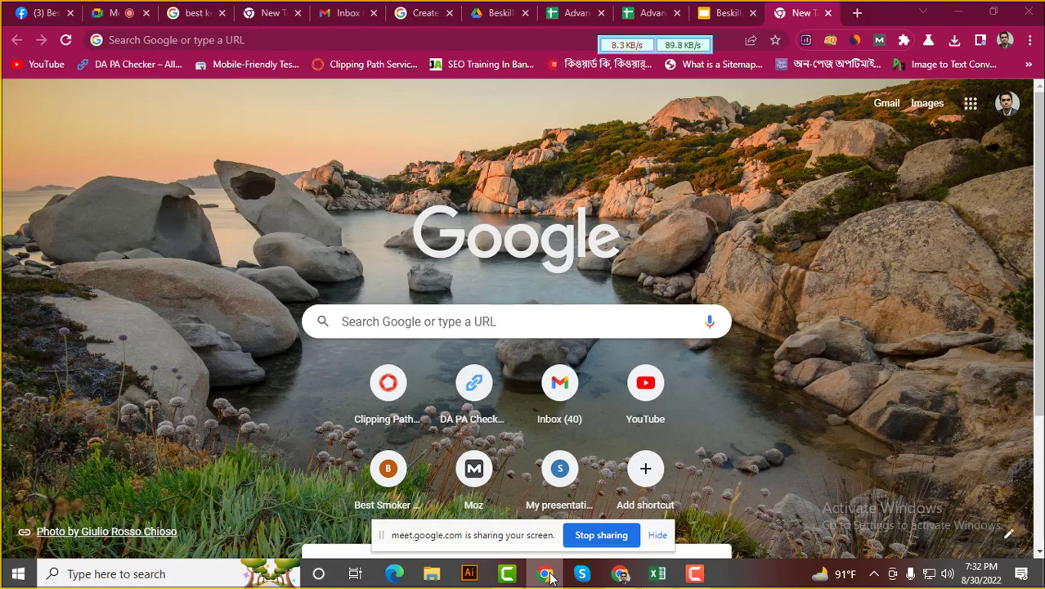
right_click(546, 575)
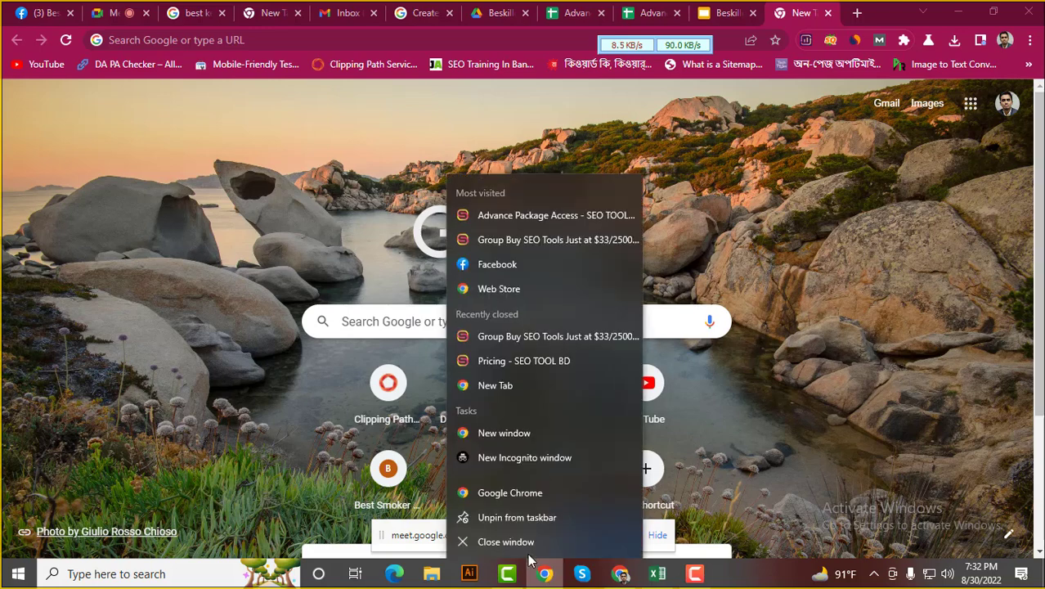
left_click(507, 493)
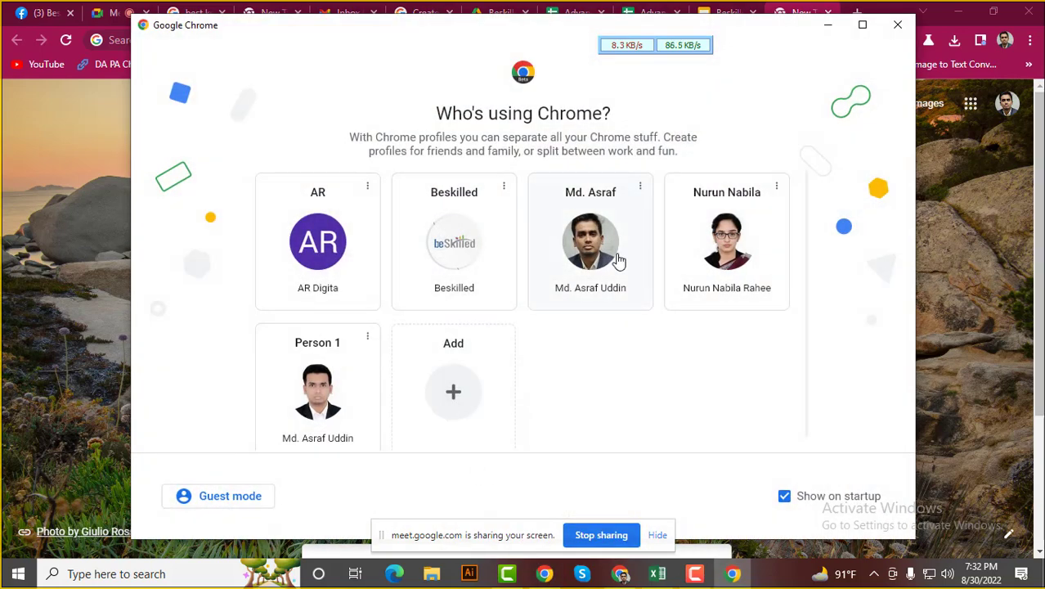
left_click(317, 399)
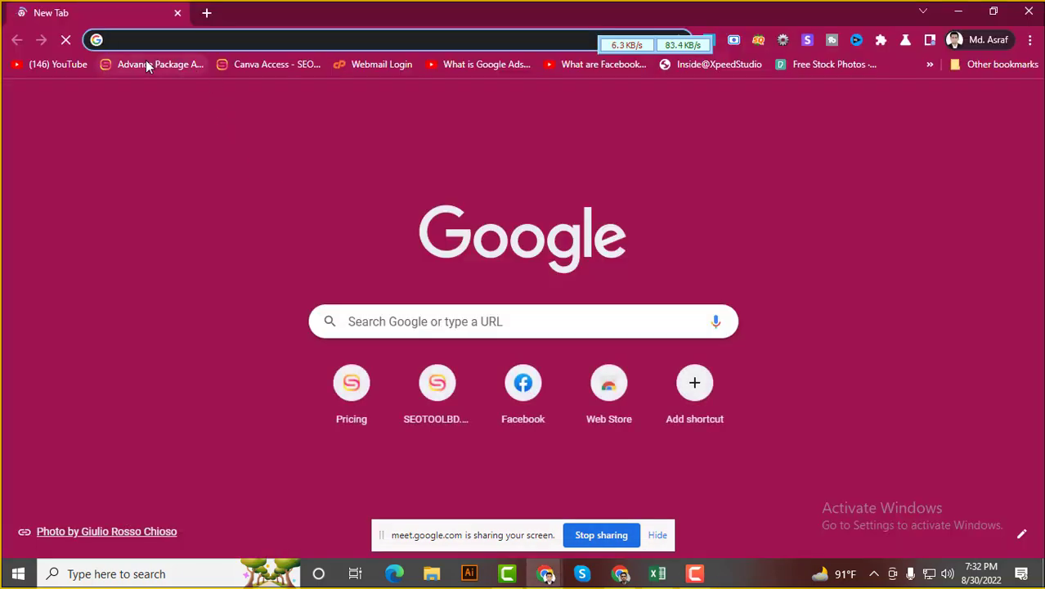
Sign in to SEOTOOLBD with the saved account from the Advance Package access page
left_click(186, 65)
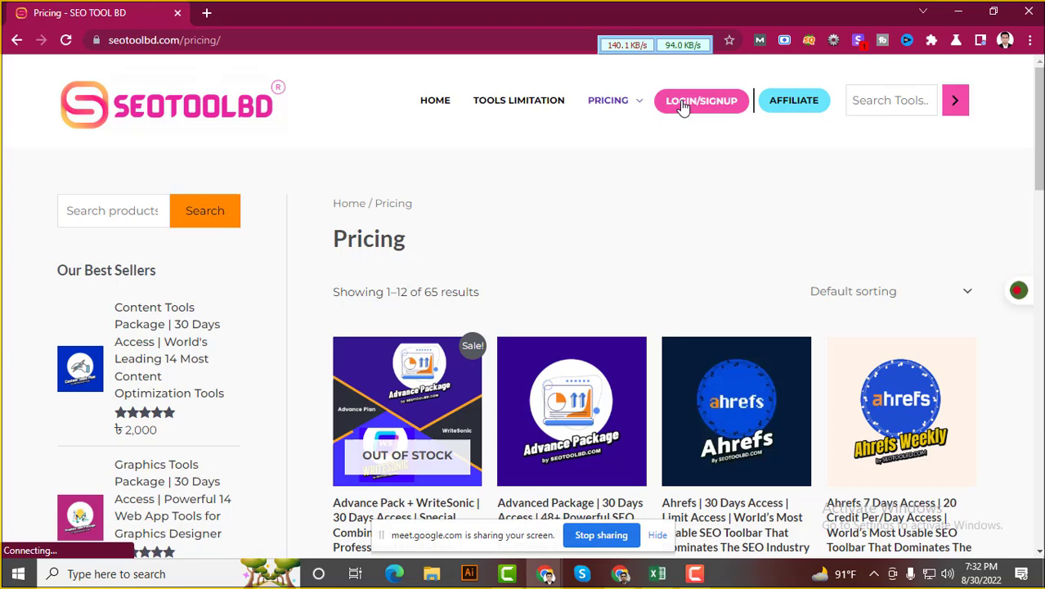
left_click(682, 105)
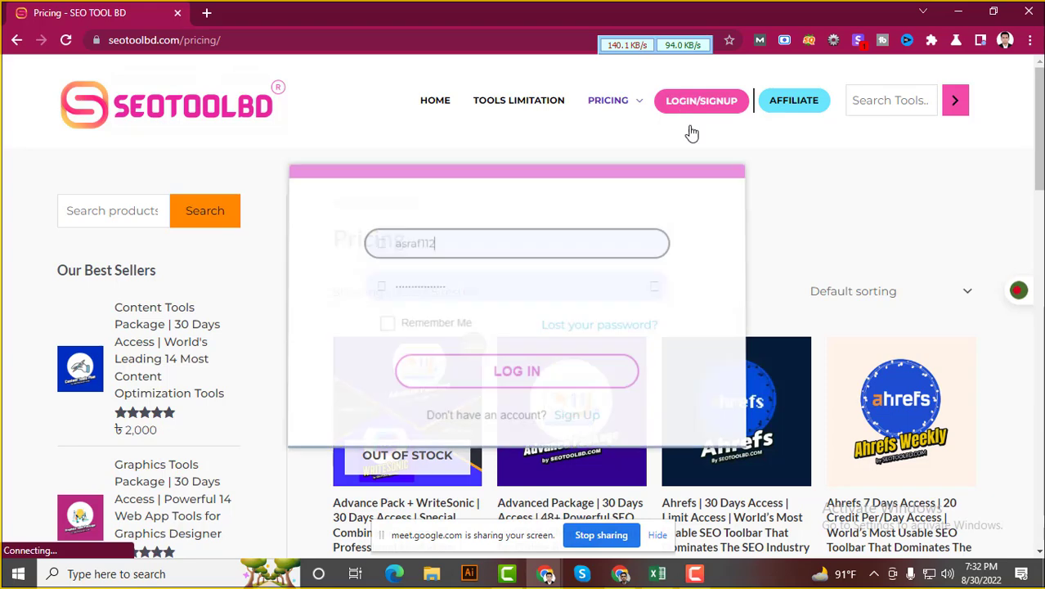
left_click(468, 381)
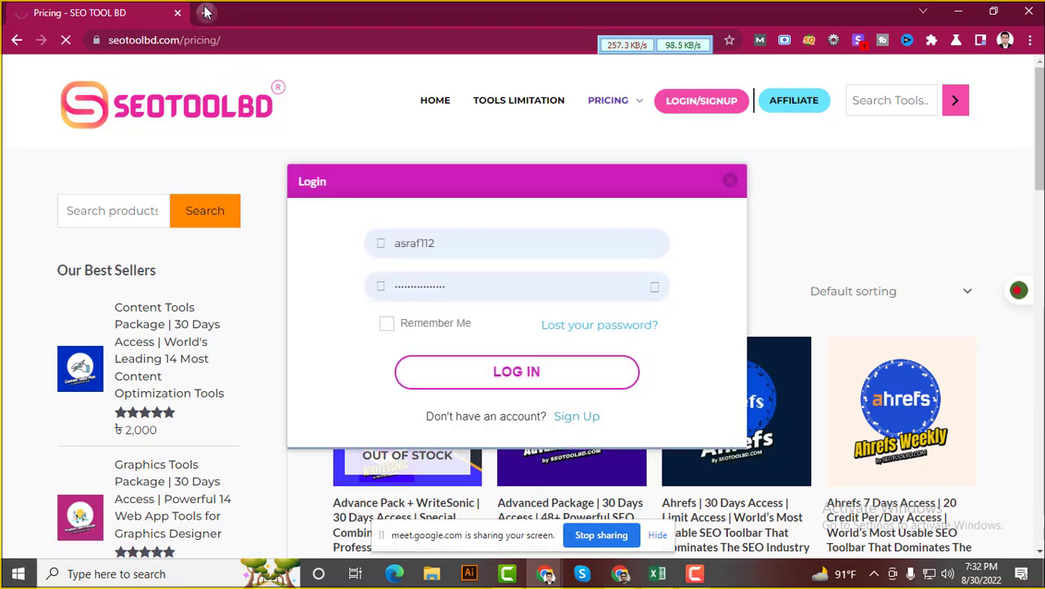
left_click(206, 13)
left_click(175, 69)
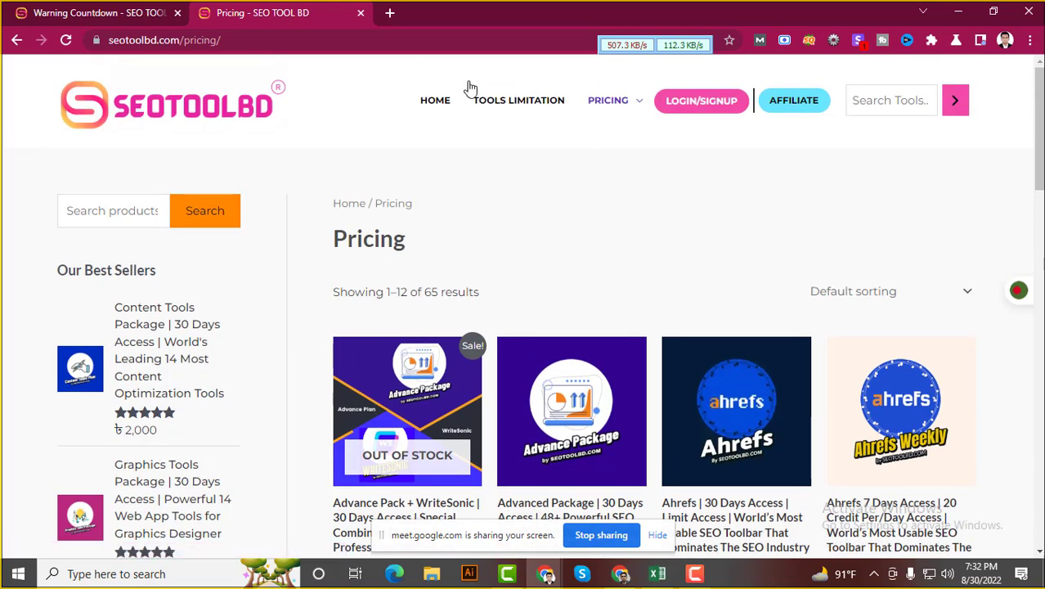
left_click(718, 101)
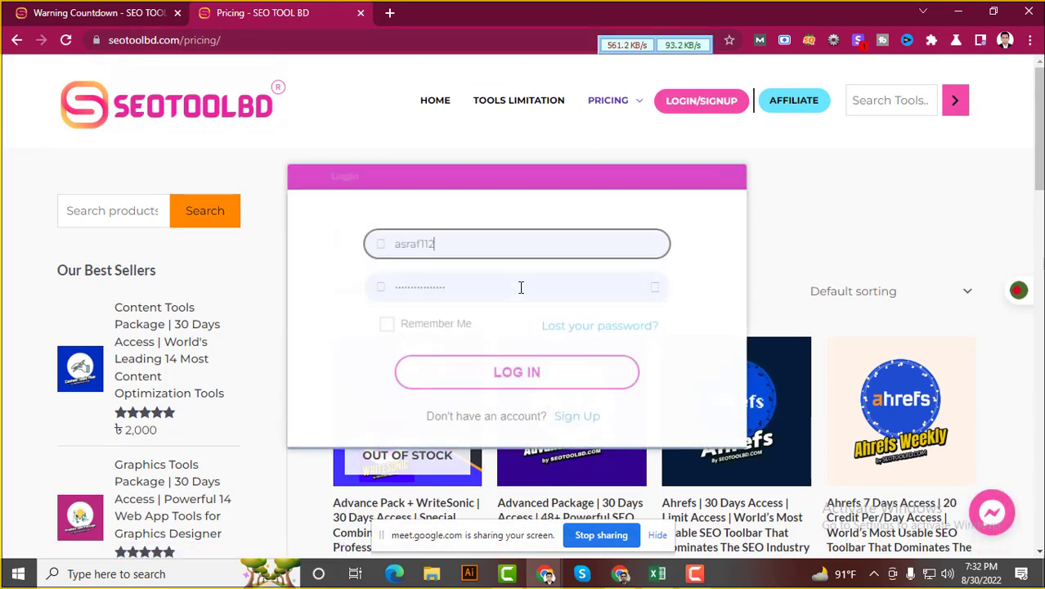
left_click(471, 380)
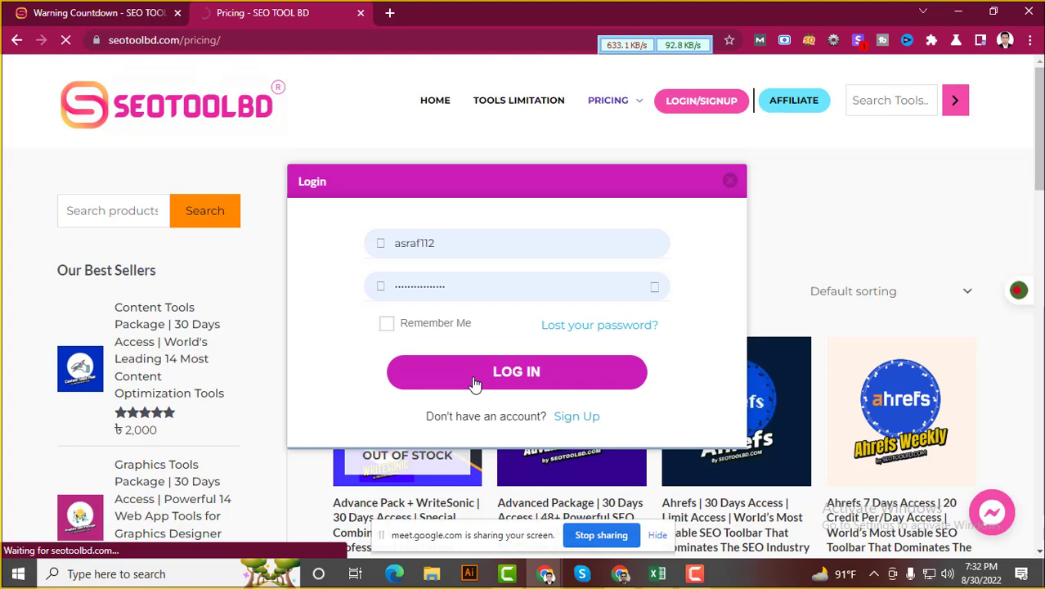
Load the Advance Package access page in another new tab and scroll to its tools
left_click(389, 13)
left_click(175, 62)
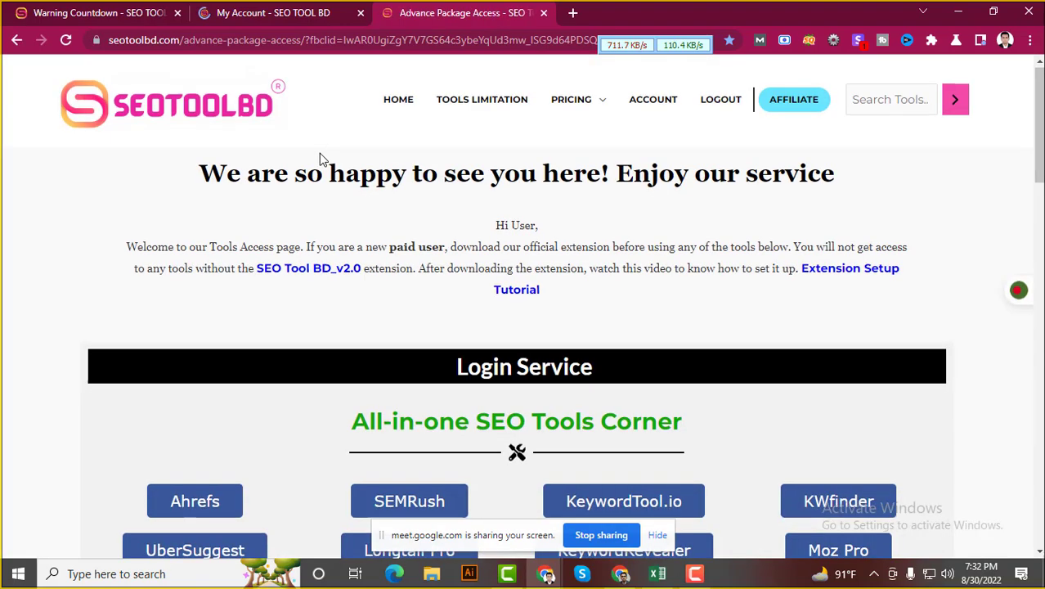
scroll(319, 153, "down", 4)
Open the SEMrush access page and launch direct access to the Semrush Projects dashboard
left_click(402, 202)
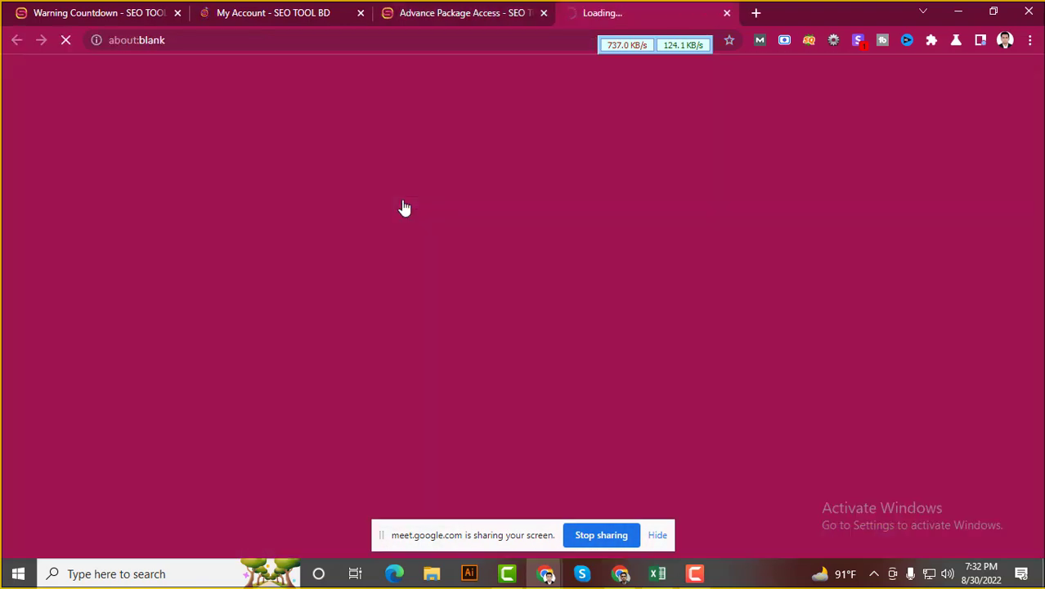
scroll(478, 220, "down", 2)
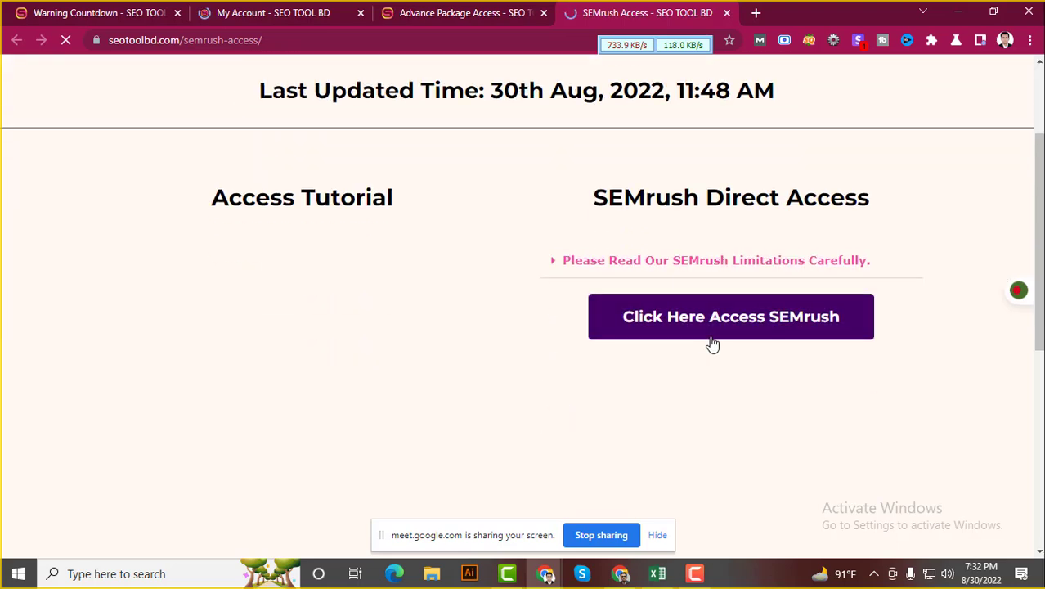
left_click(738, 327)
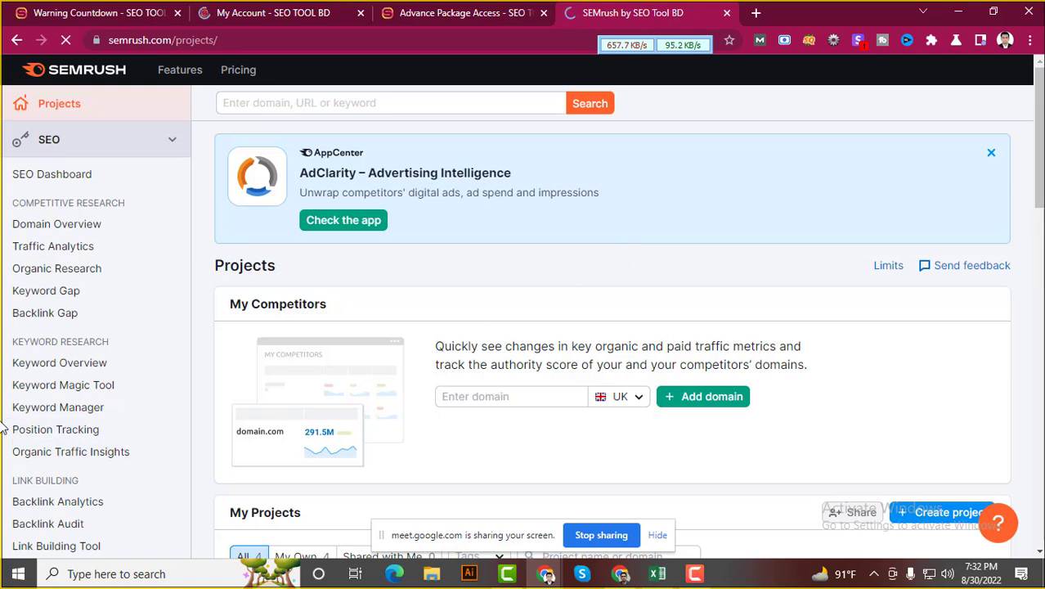
Open the Keyword Magic Tool from the Keyword Research sidebar section
left_click(87, 385)
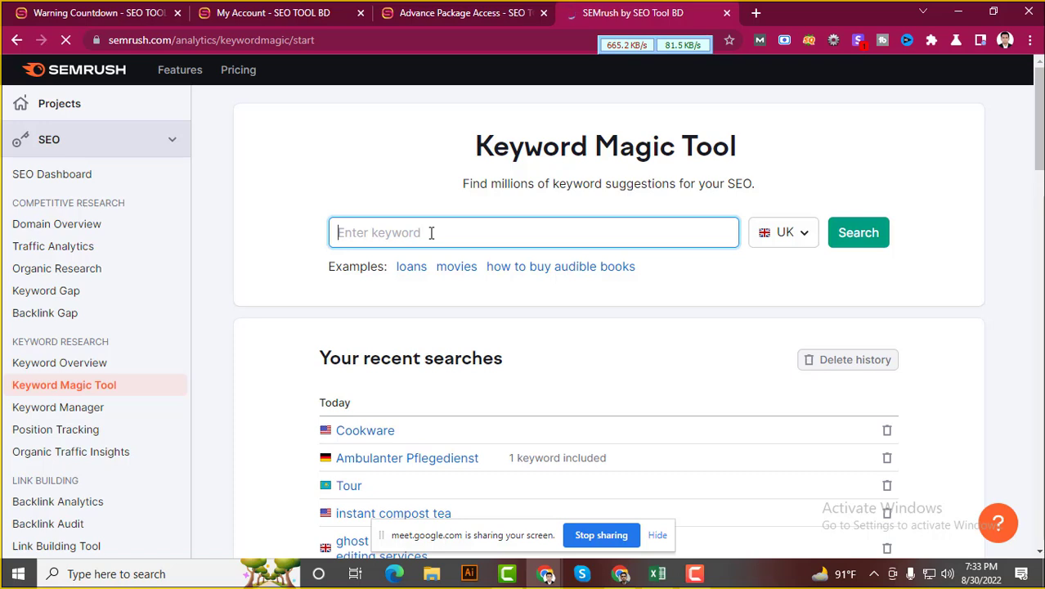
Search 'best Blender' in the UK database and browse the 6,007 keyword results
type("best Blender")
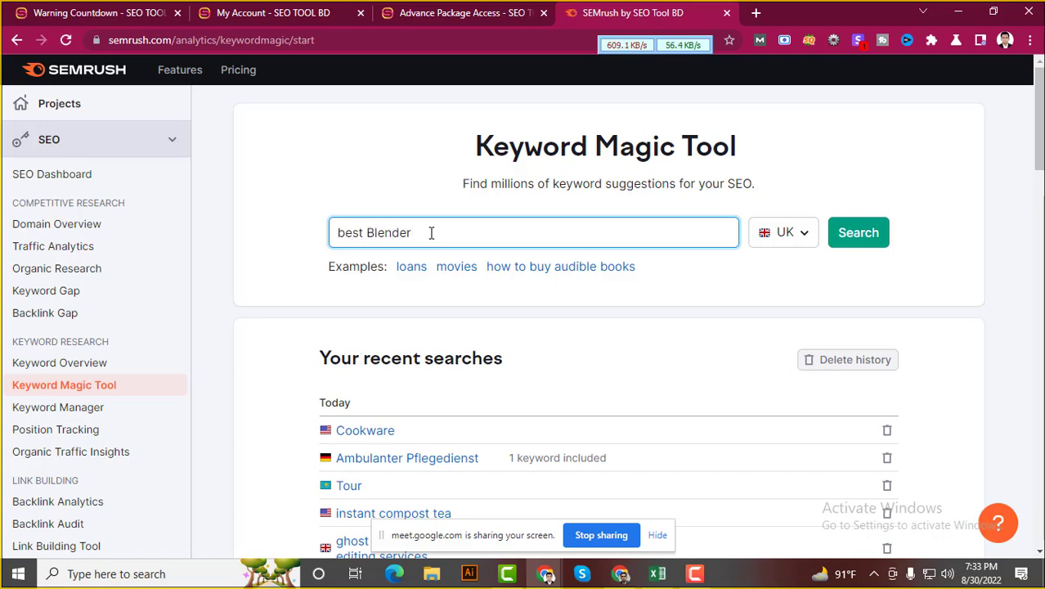
left_click(847, 233)
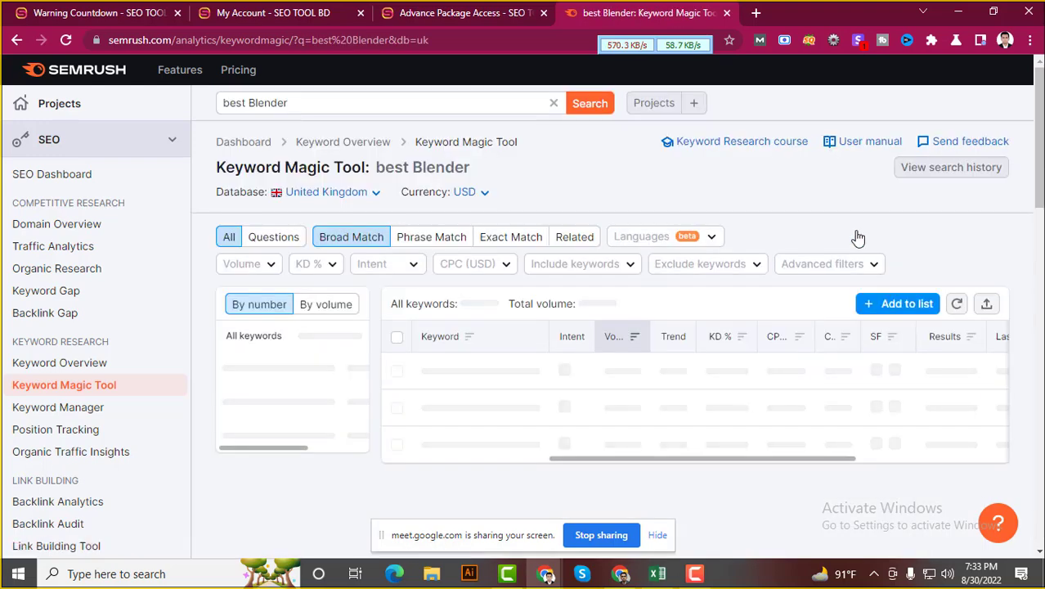
scroll(611, 271, "down", 4)
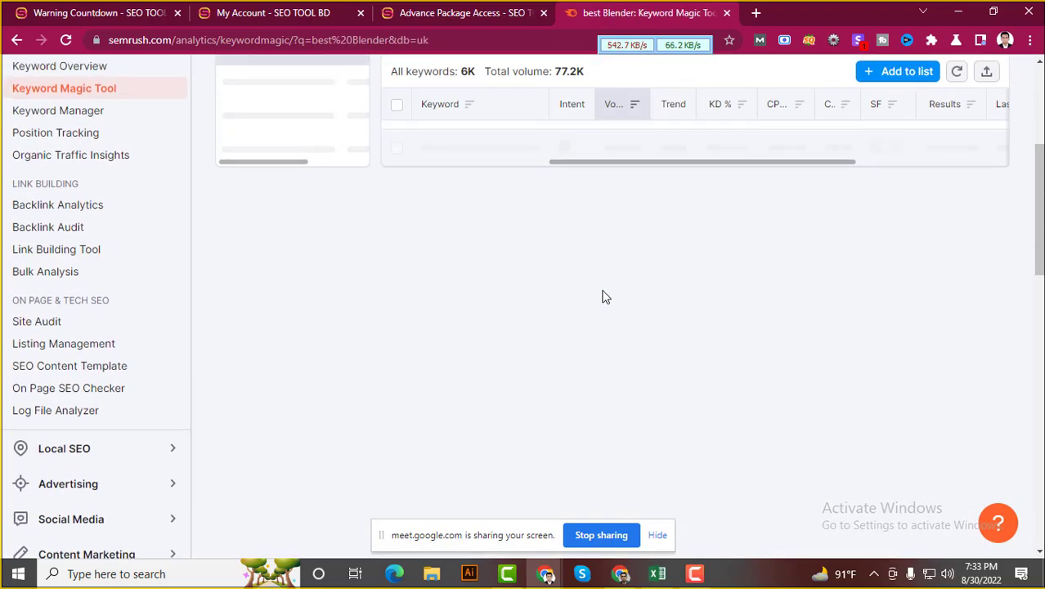
scroll(604, 296, "up", 2)
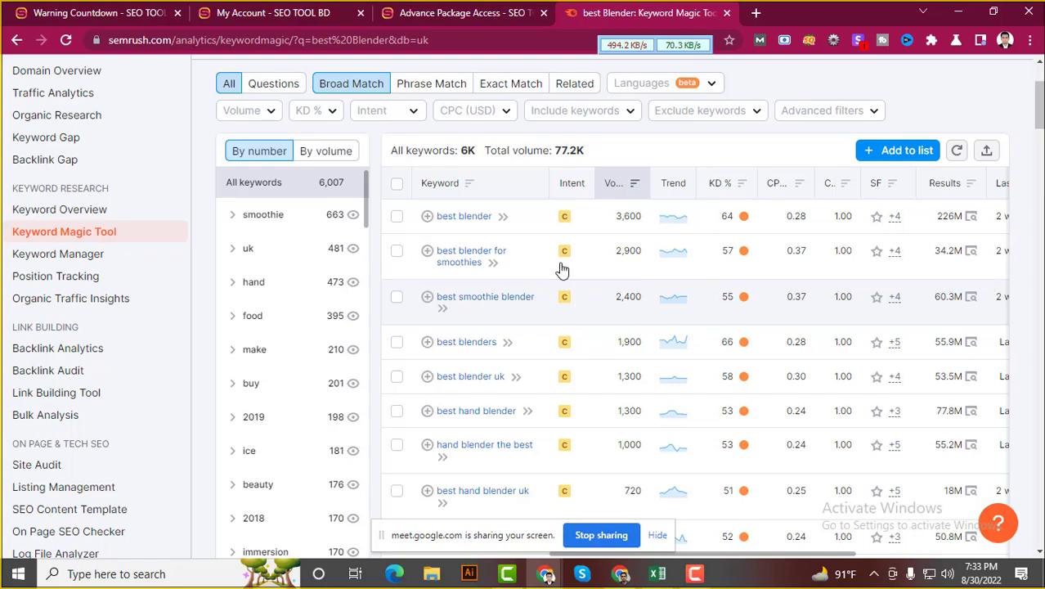
scroll(572, 321, "down", 10)
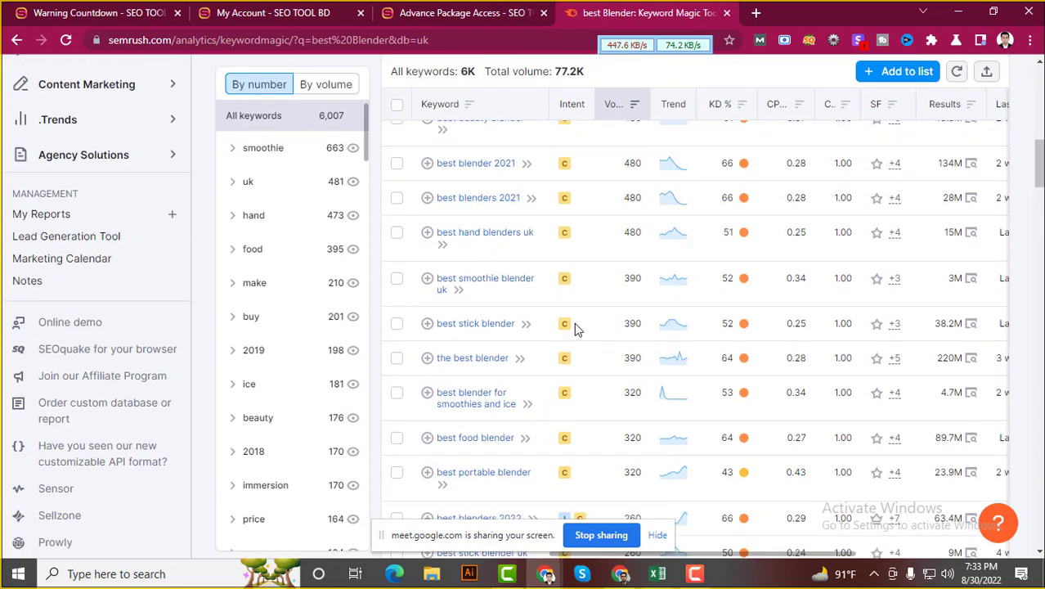
scroll(603, 378, "up", 12)
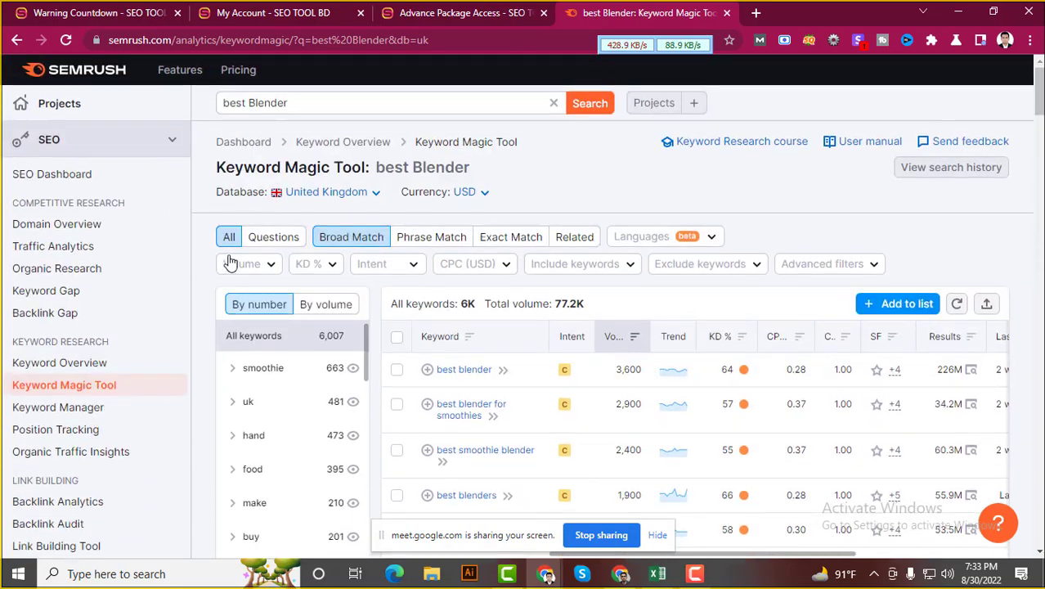
Filter volume to 101–1,000, try Easy KD, and remove it when nothing shows
left_click(276, 265)
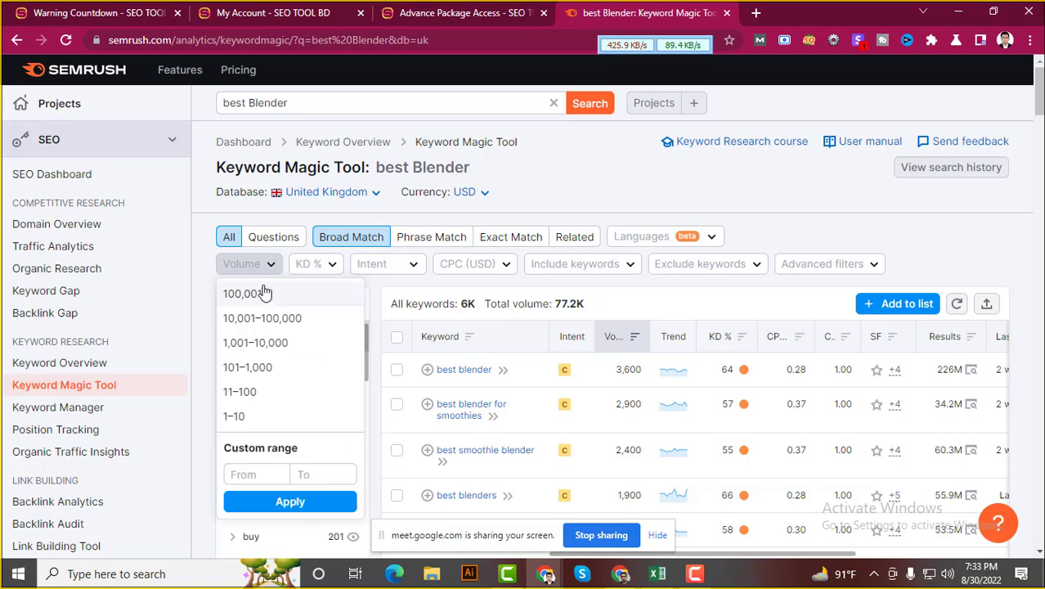
left_click(246, 368)
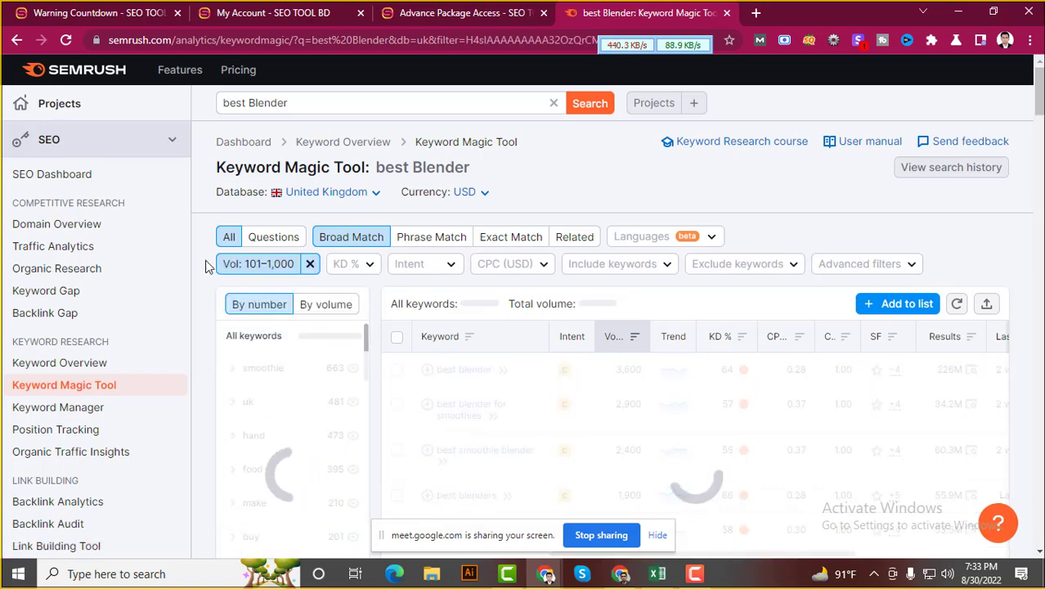
left_click(366, 265)
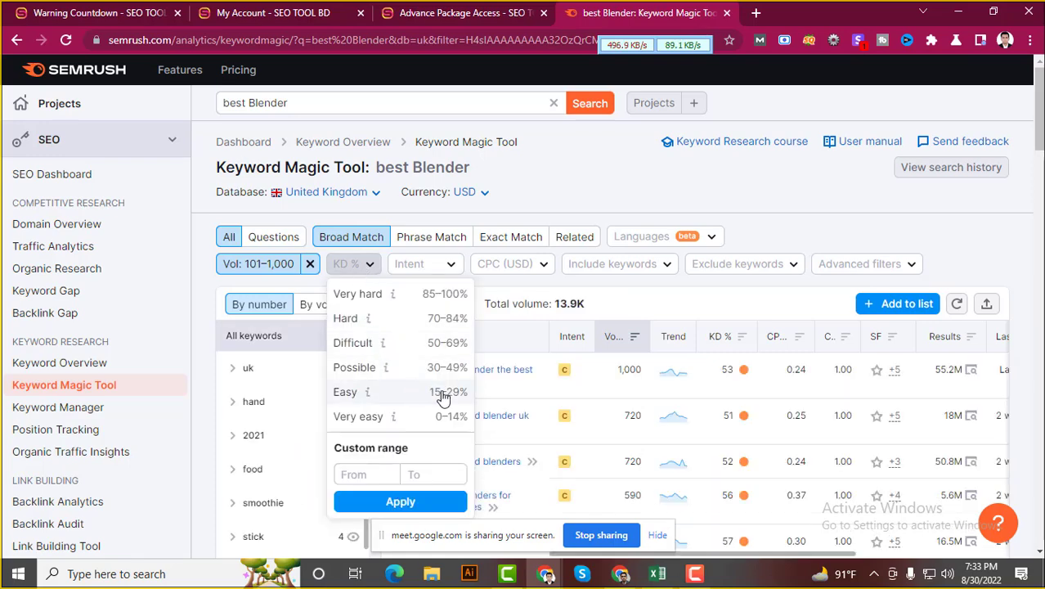
left_click(385, 393)
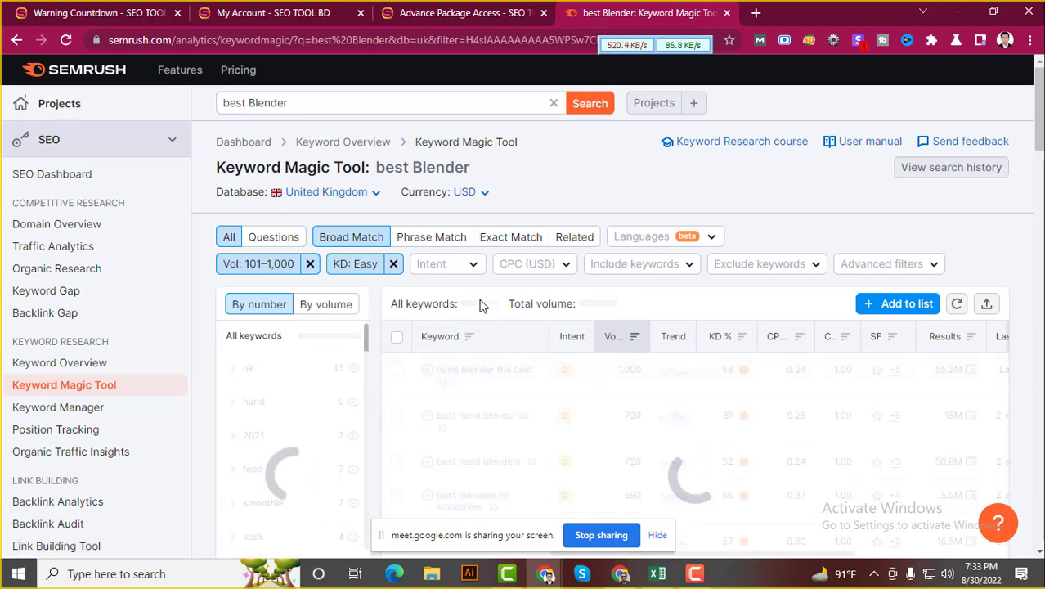
scroll(504, 305, "down", 2)
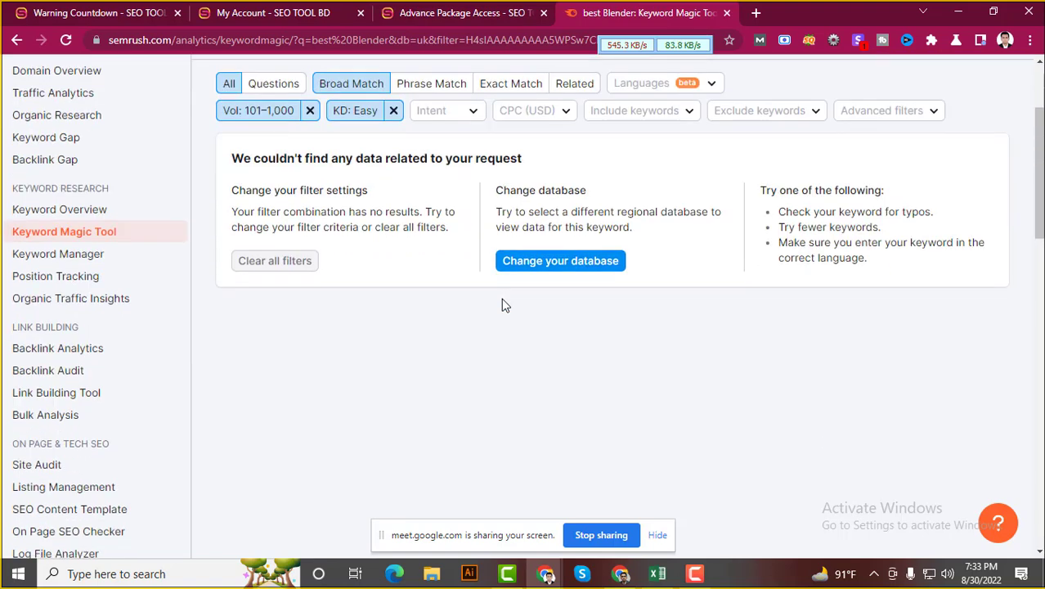
scroll(501, 302, "up", 2)
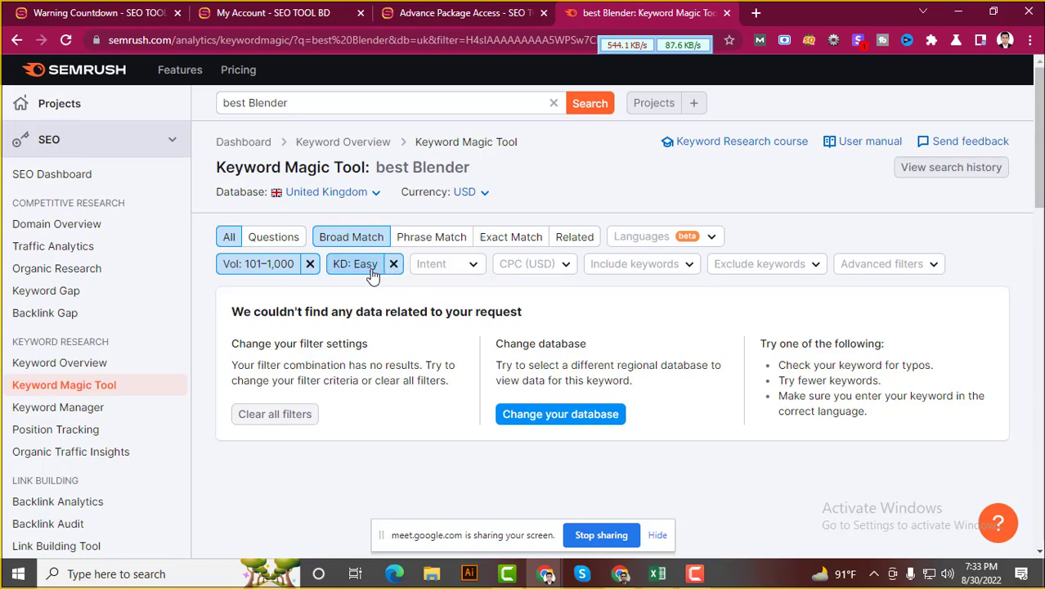
left_click(393, 264)
Apply Possible keyword difficulty, leaving 8 keywords totalling 1.3K volume
scroll(467, 348, "down", 1)
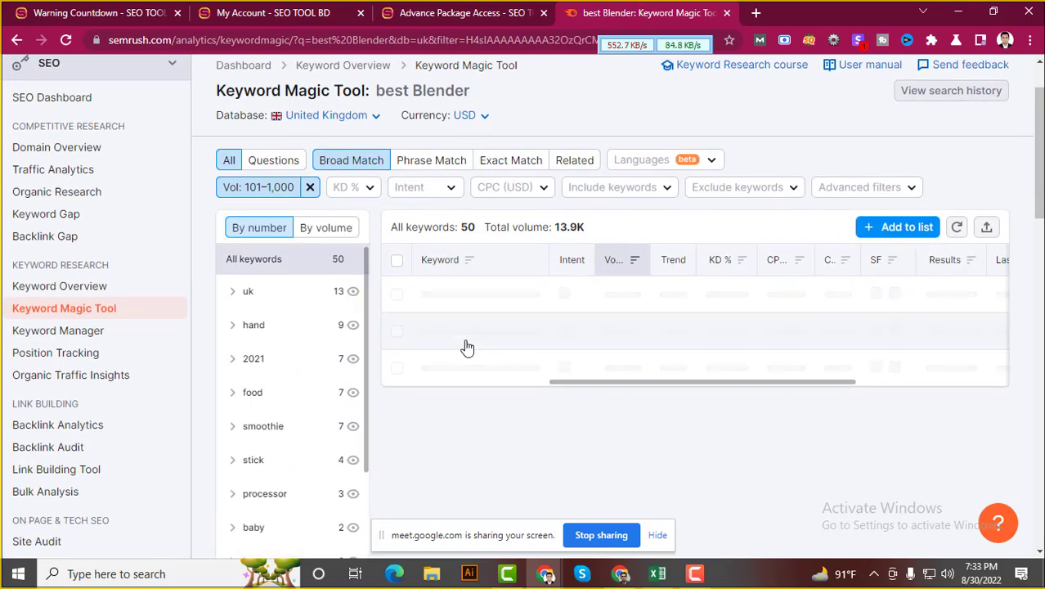
scroll(467, 348, "down", 2)
scroll(542, 357, "up", 2)
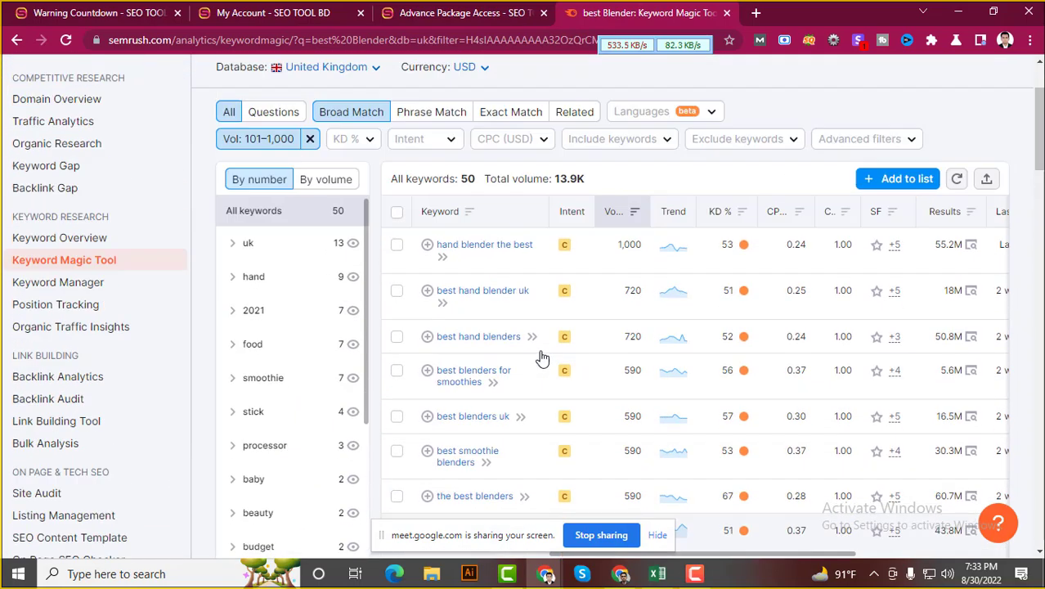
scroll(672, 348, "down", 1)
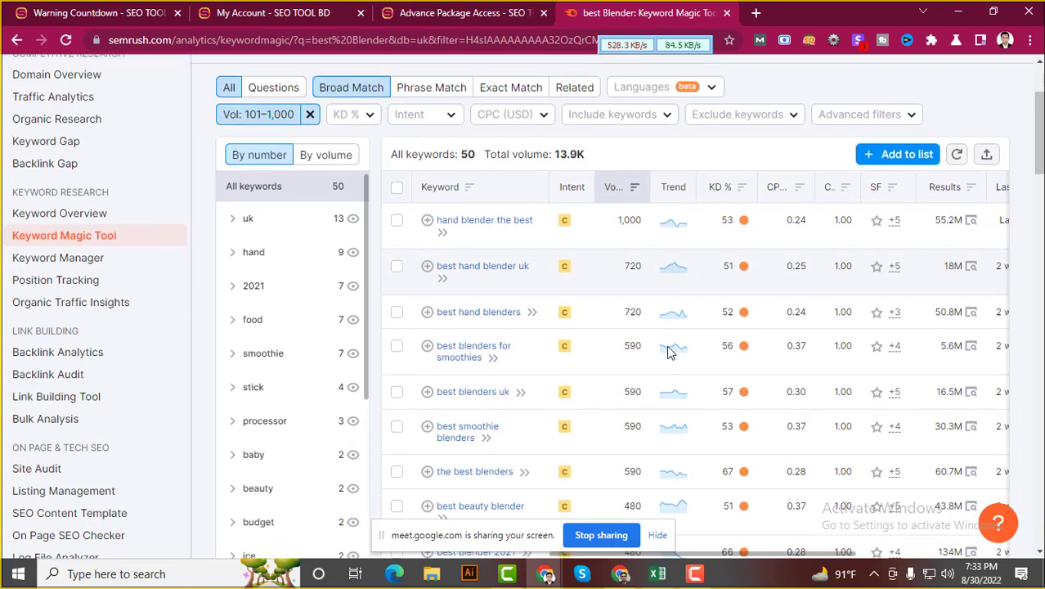
scroll(365, 259, "up", 2)
left_click(368, 265)
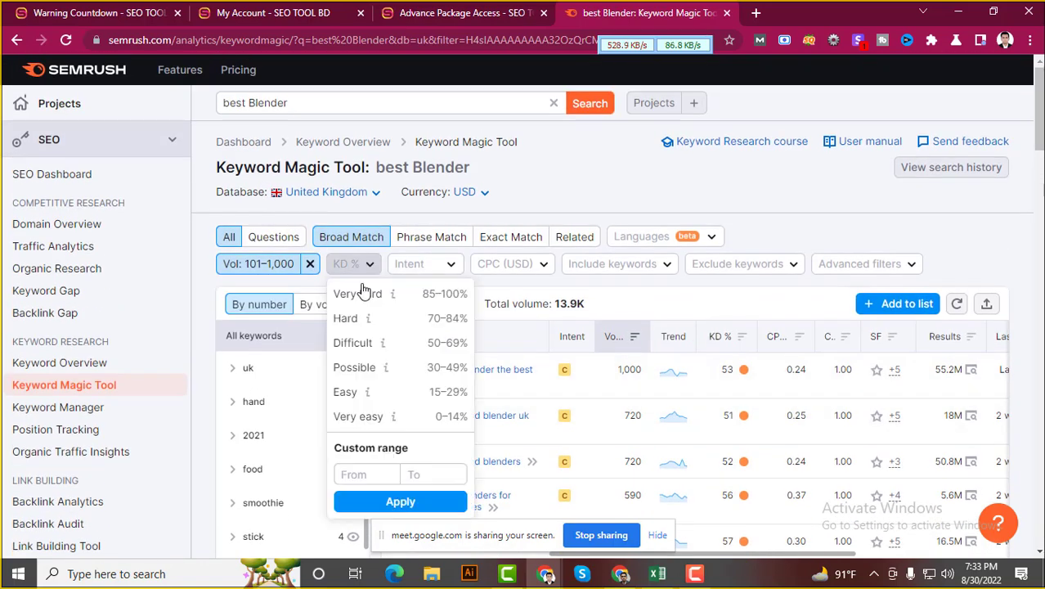
left_click(357, 367)
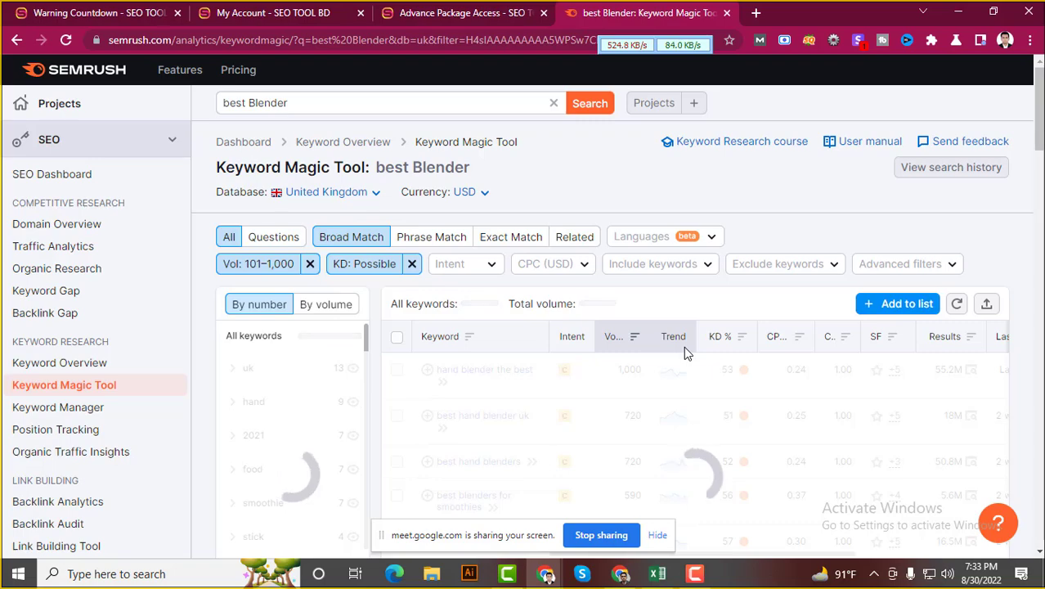
scroll(685, 348, "down", 5)
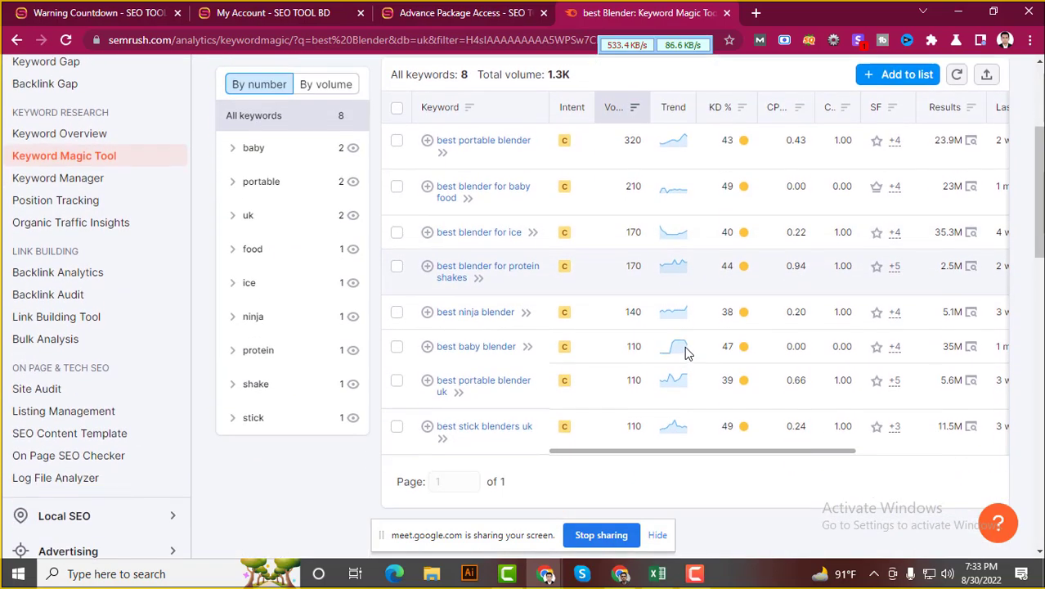
scroll(686, 351, "up", 4)
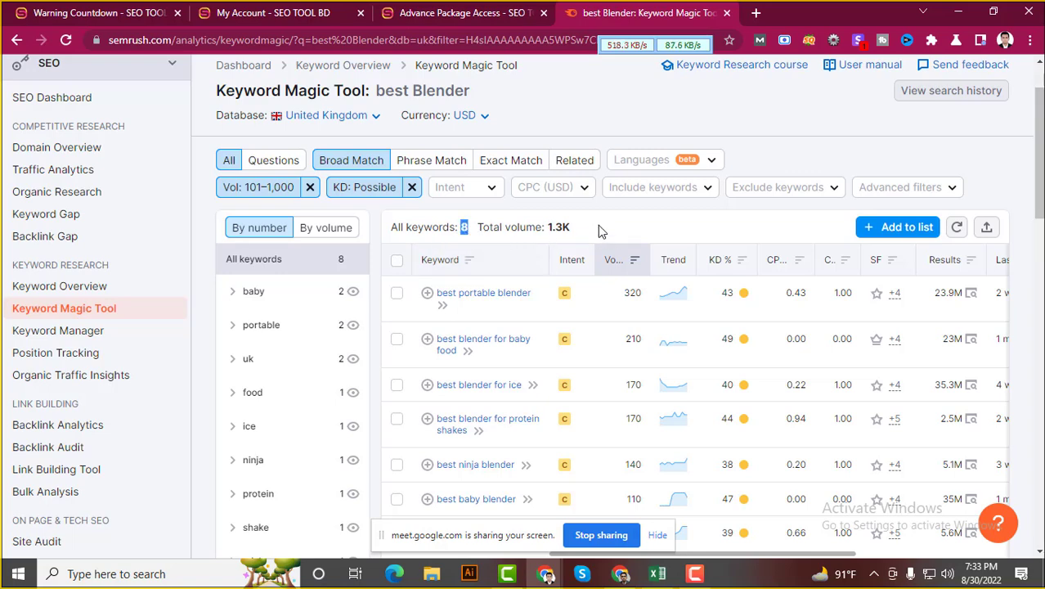
left_click_drag(597, 224, 545, 227)
scroll(612, 230, "down", 4)
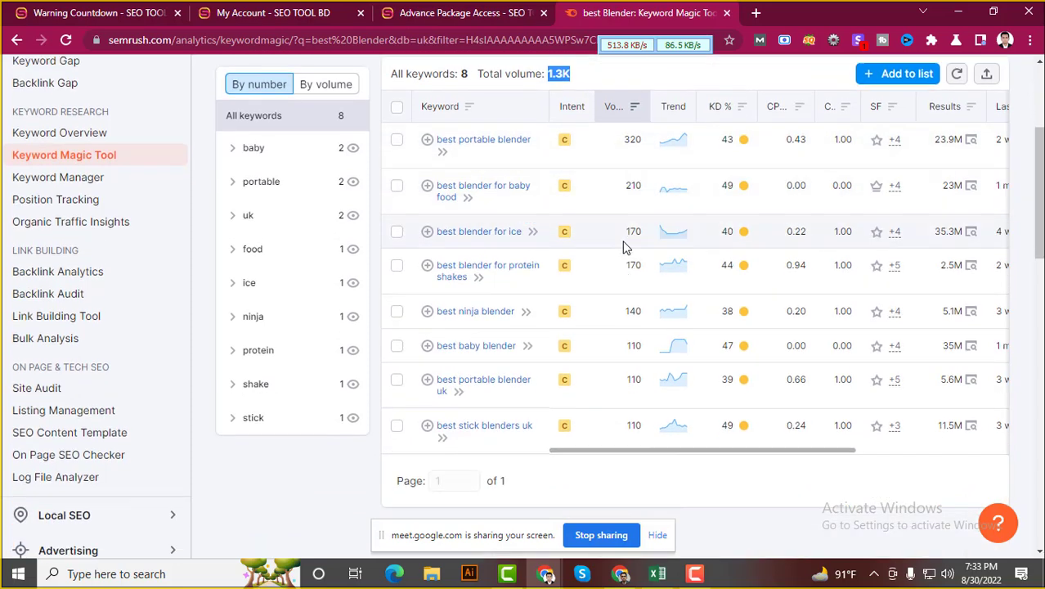
scroll(623, 245, "up", 4)
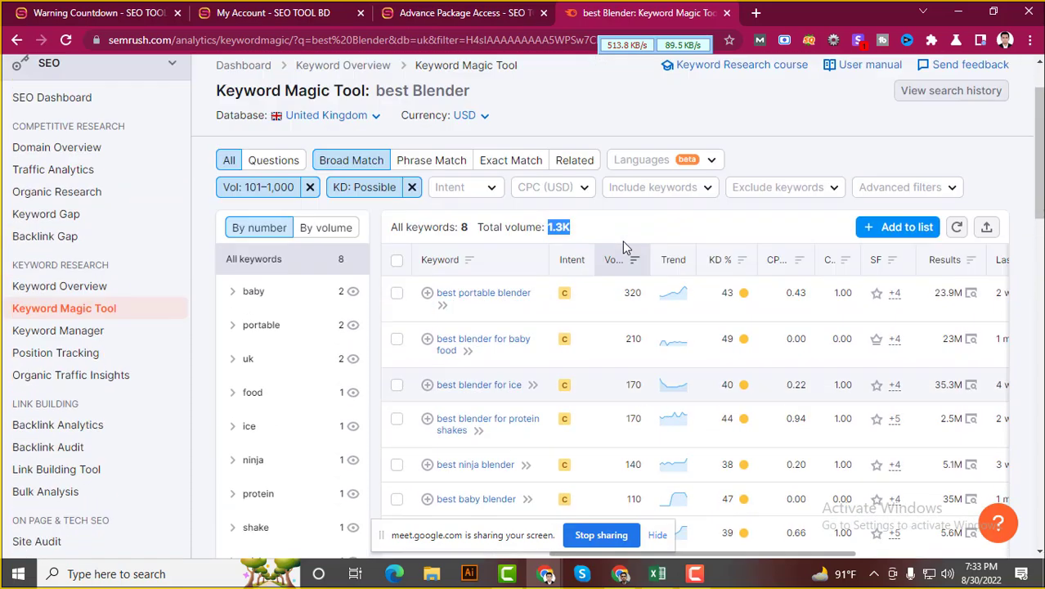
left_click(375, 187)
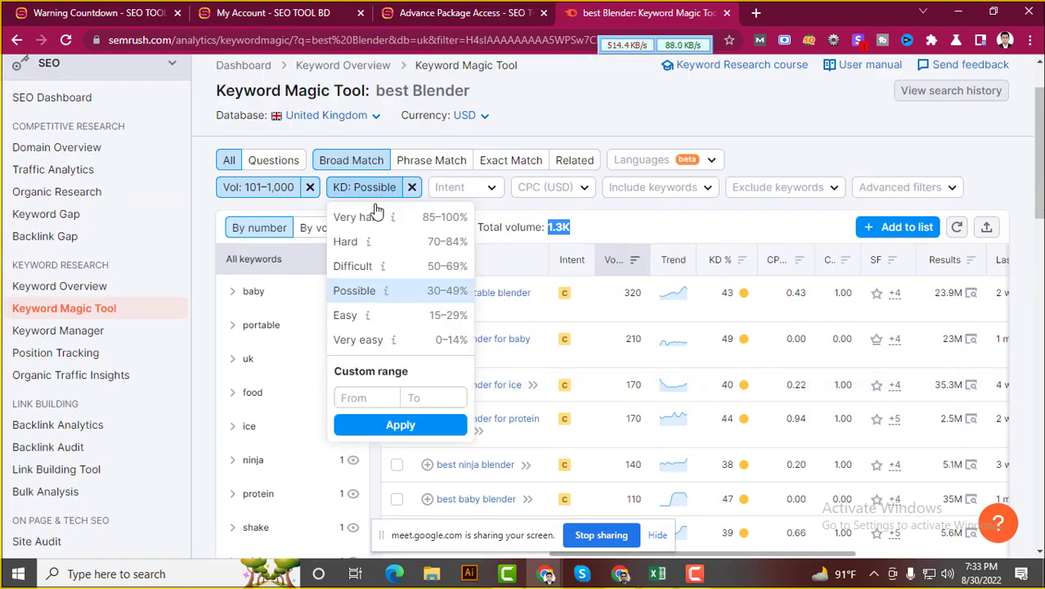
left_click(704, 233)
left_click(482, 196)
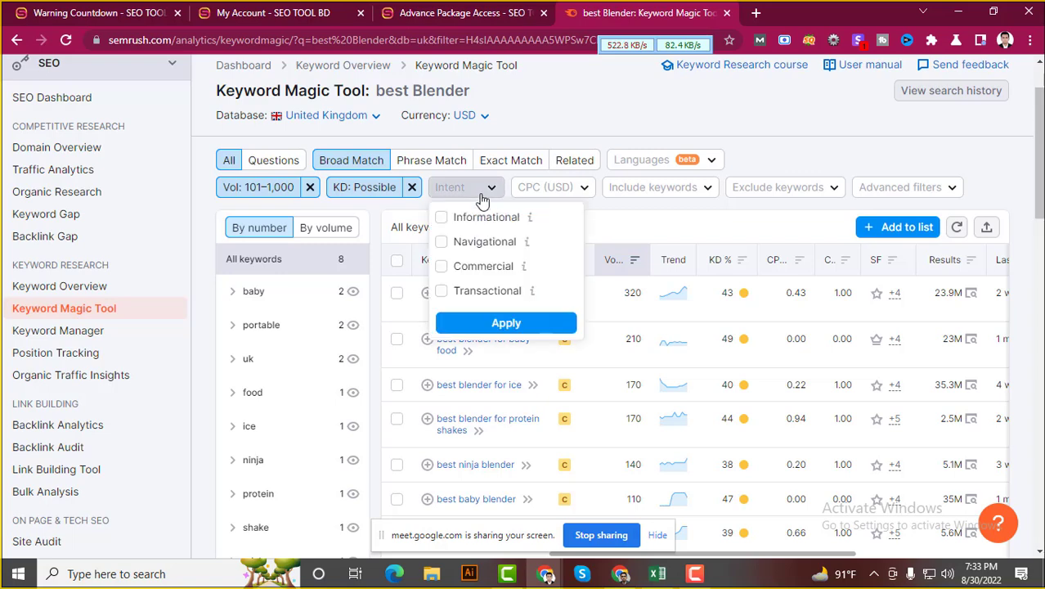
scroll(468, 192, "up", 1)
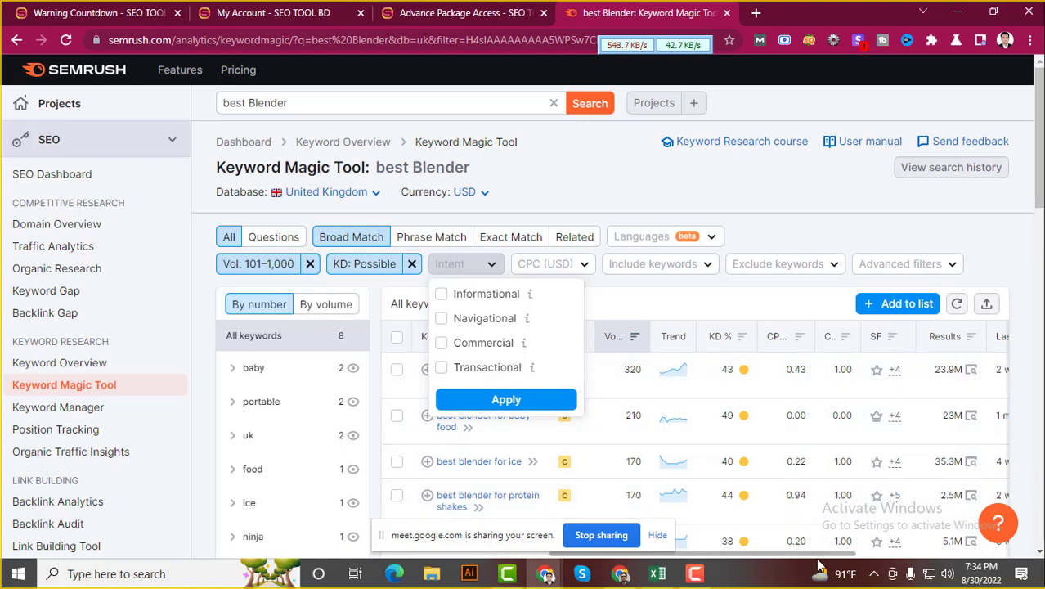
left_click(581, 184)
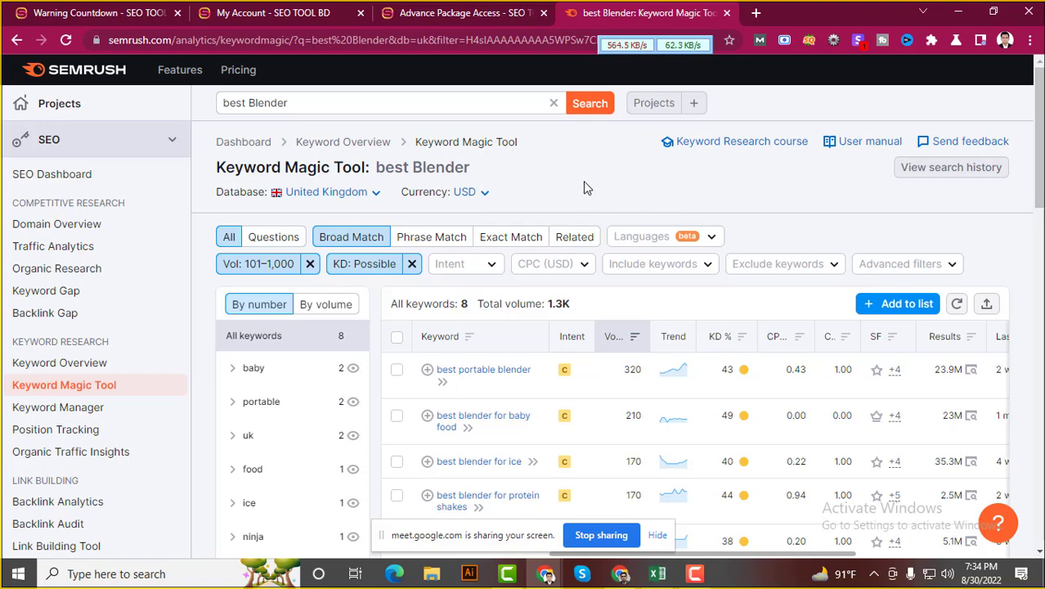
Scroll through the keyword results and view the C intent badge's information box
scroll(583, 209, "down", 1)
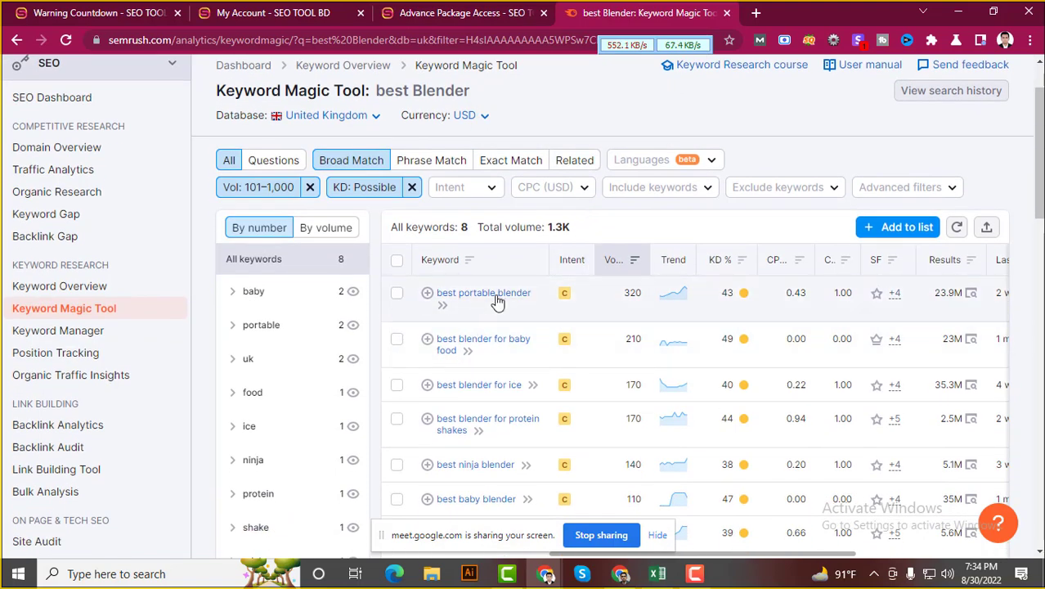
mouse_move(563, 305)
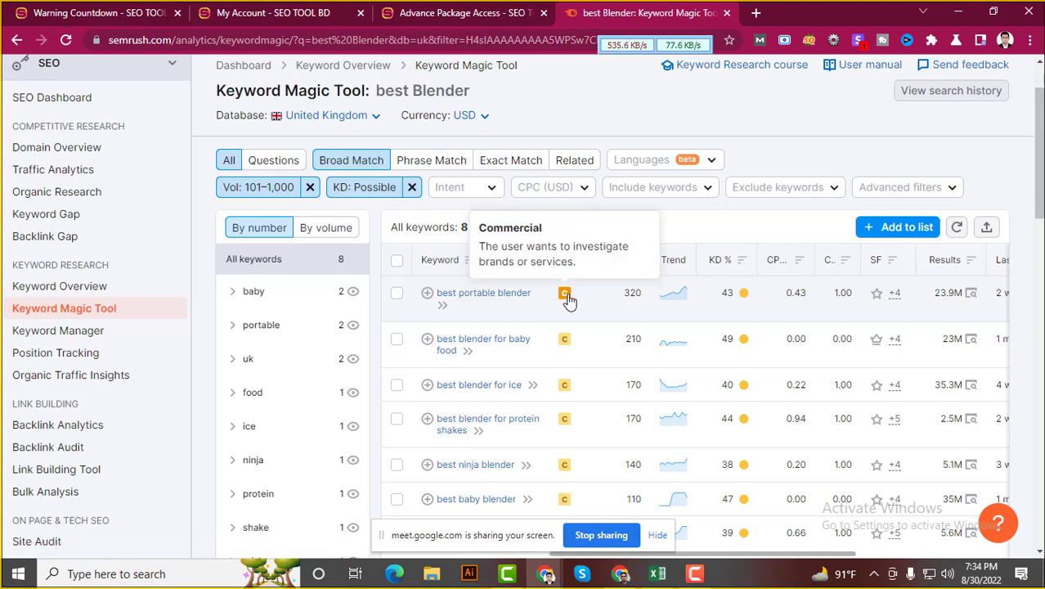
scroll(570, 303, "up", 1)
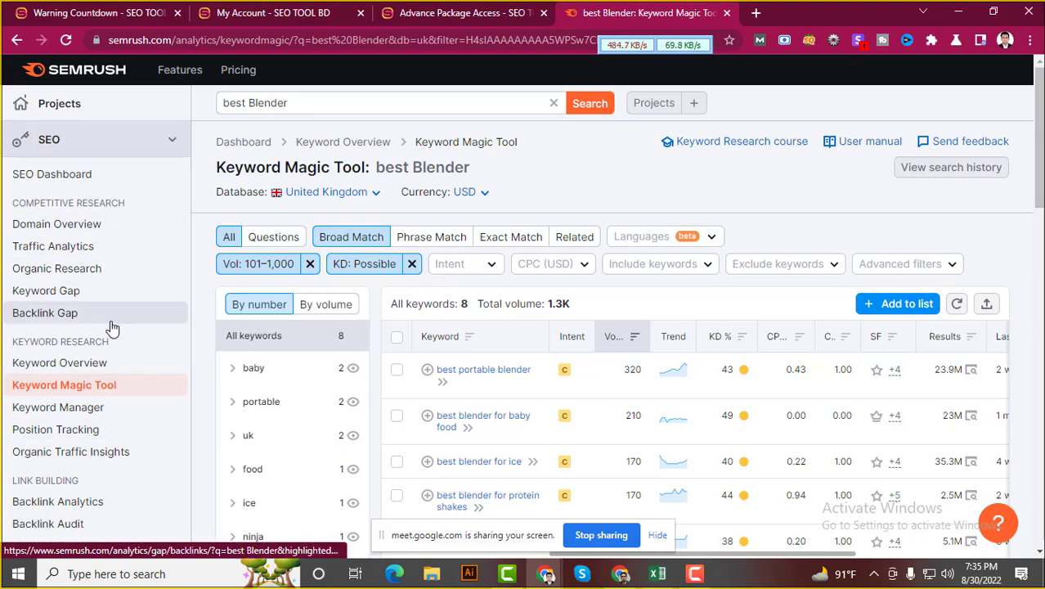
scroll(630, 425, "down", 2)
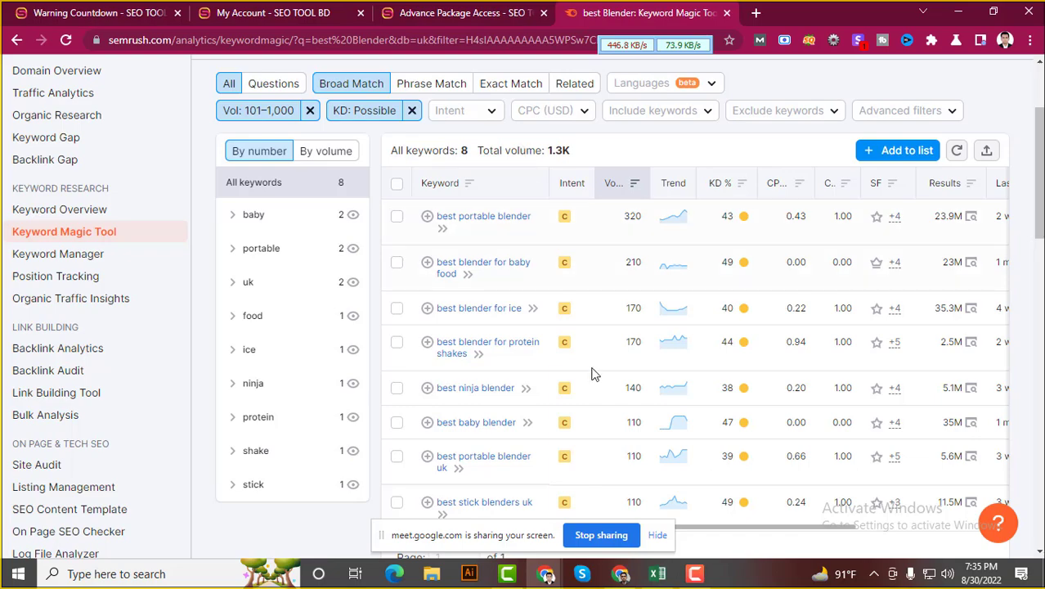
In the other Chrome window, move from the Advanced Competitor Analysis sheet to slide 19 of the deck
left_click(620, 575)
left_click(558, 10)
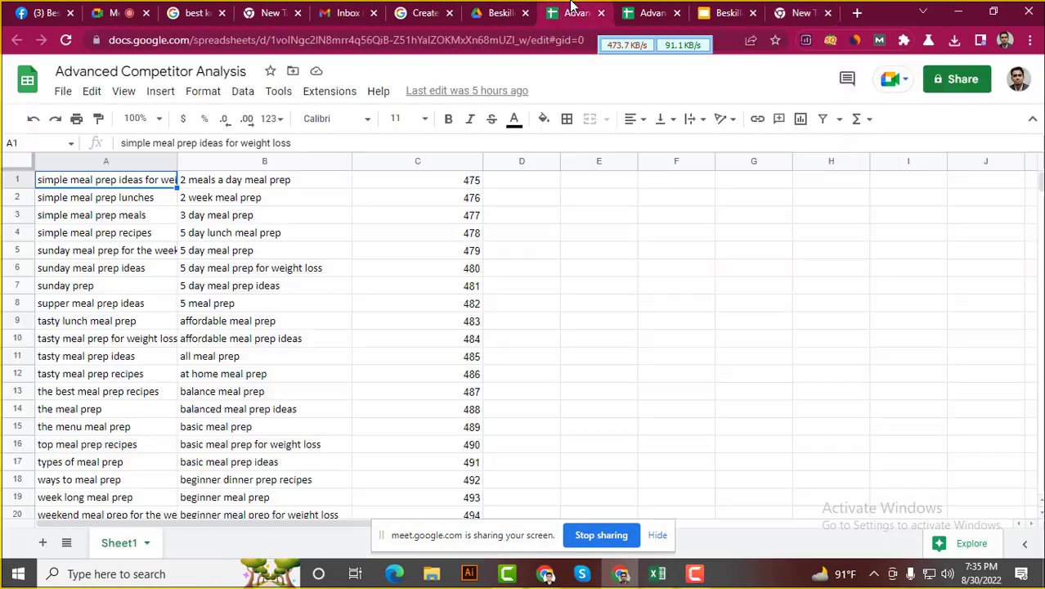
left_click(724, 10)
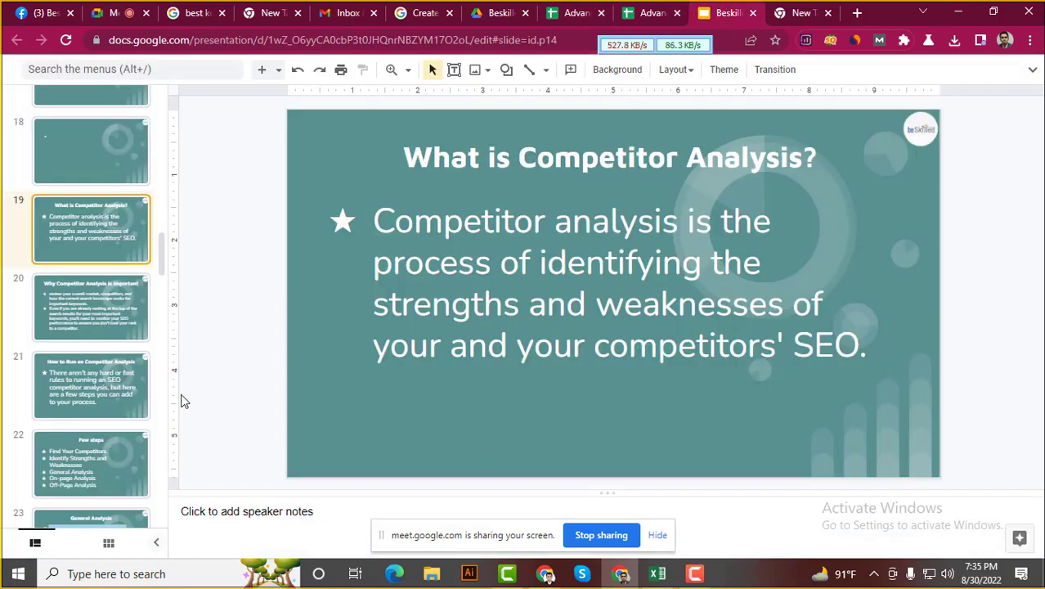
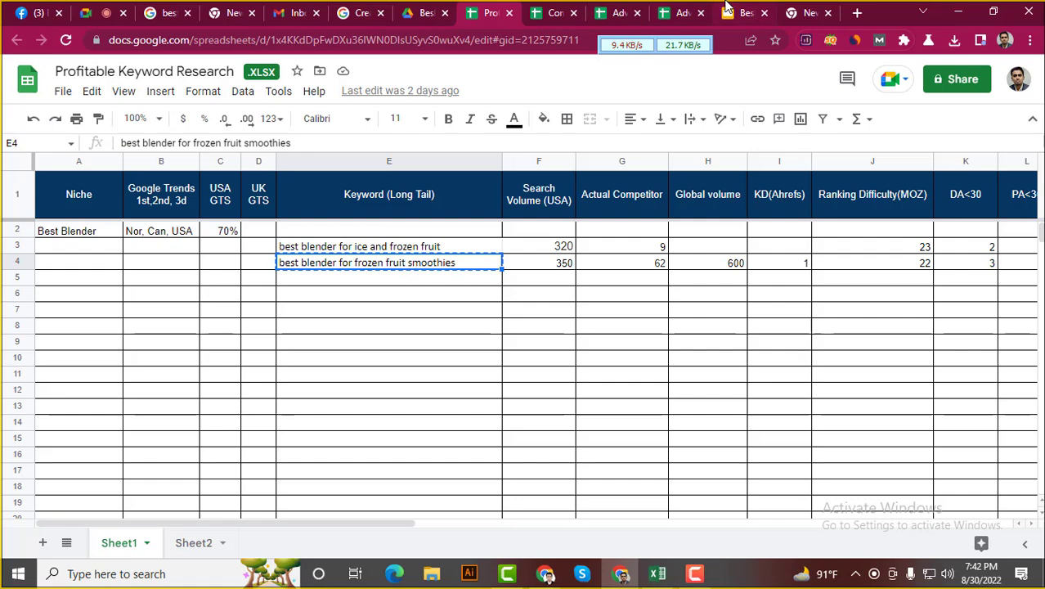
Move both Advanced analysis tabs earlier and open a new tab beside the Competitor analysis Template
left_click(556, 11)
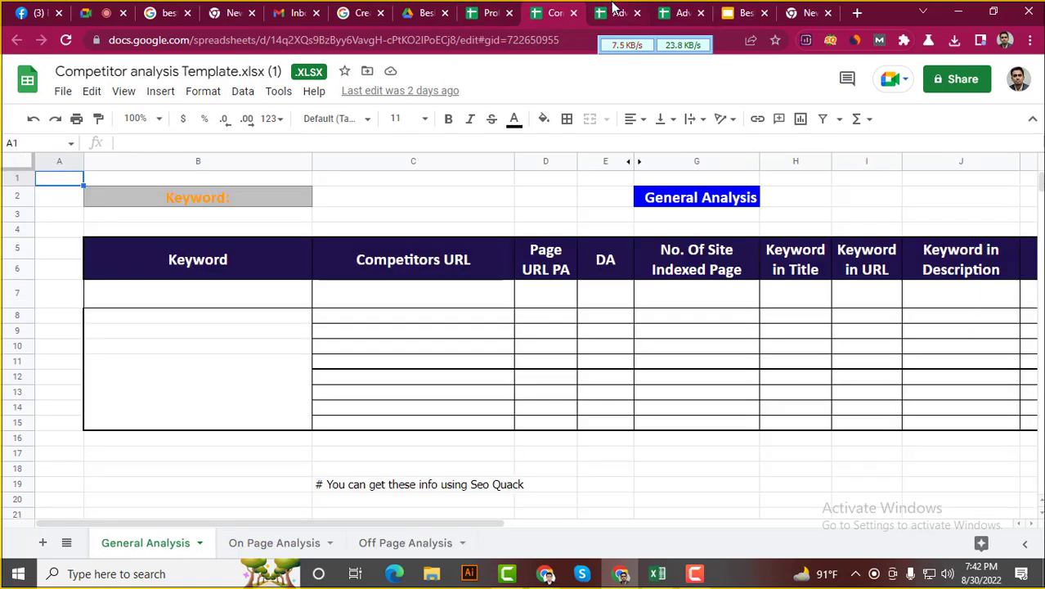
left_click_drag(615, 10, 486, 11)
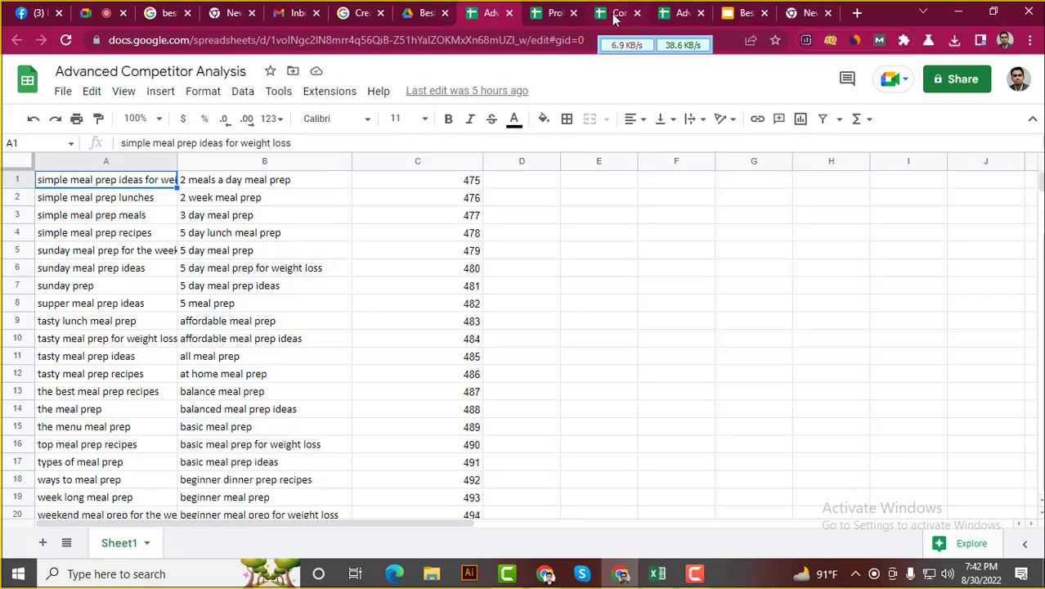
left_click_drag(680, 12, 555, 12)
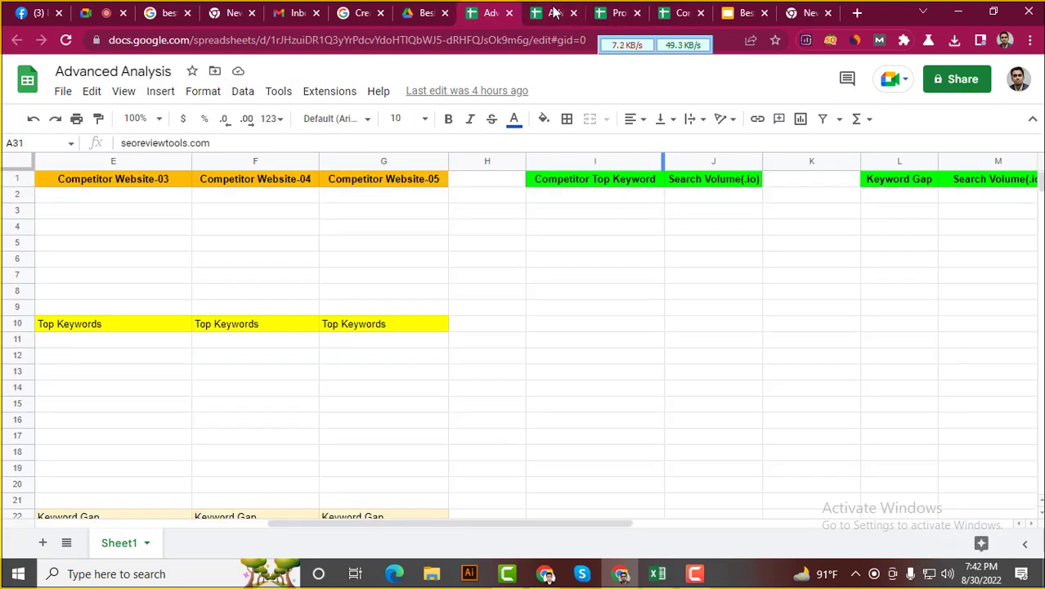
left_click(605, 12)
left_click(682, 11)
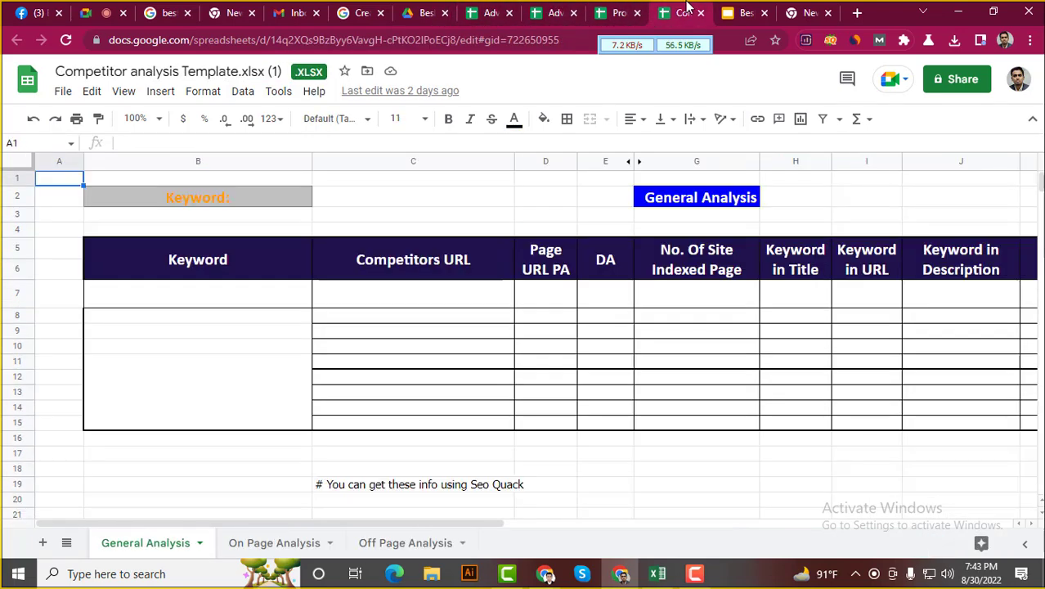
right_click(691, 10)
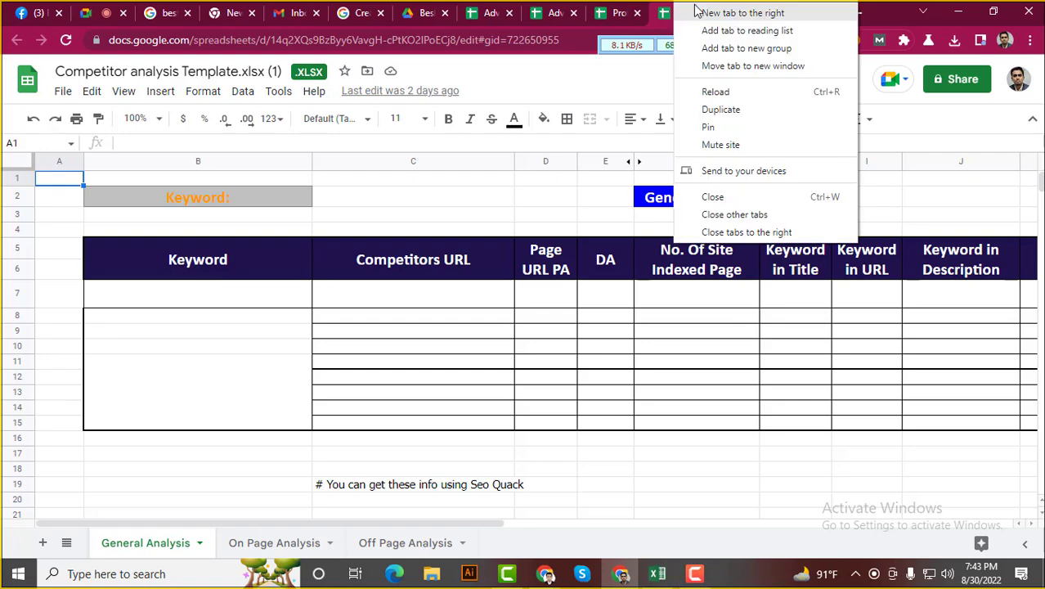
left_click(732, 12)
Search Google for the pasted keyword 'best blender for frozen fruit smoothies' and review the results
left_click(400, 40)
type("best blender for frozen fruit smoothies")
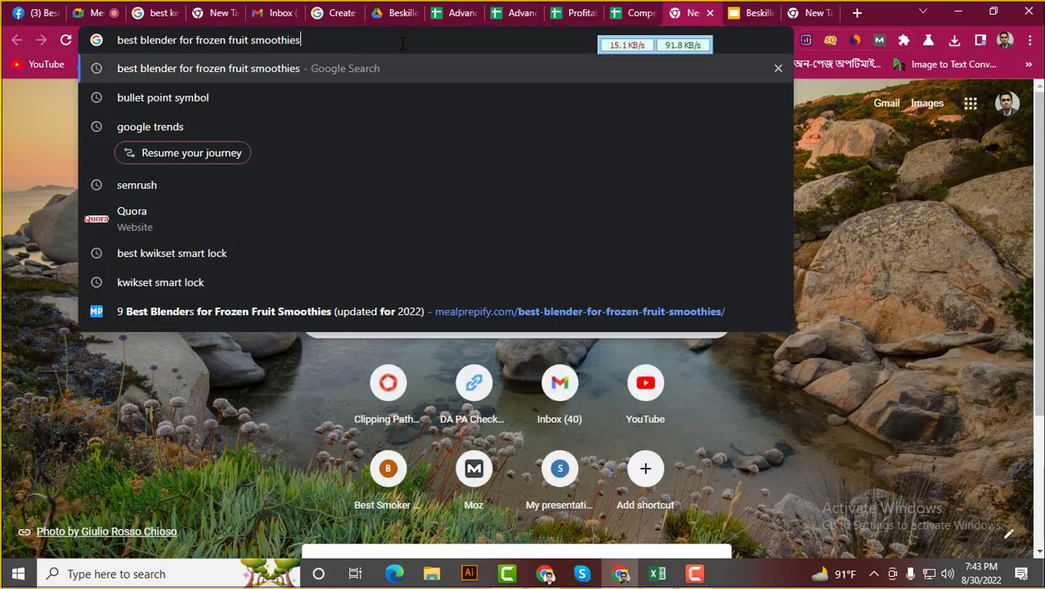
key("Return")
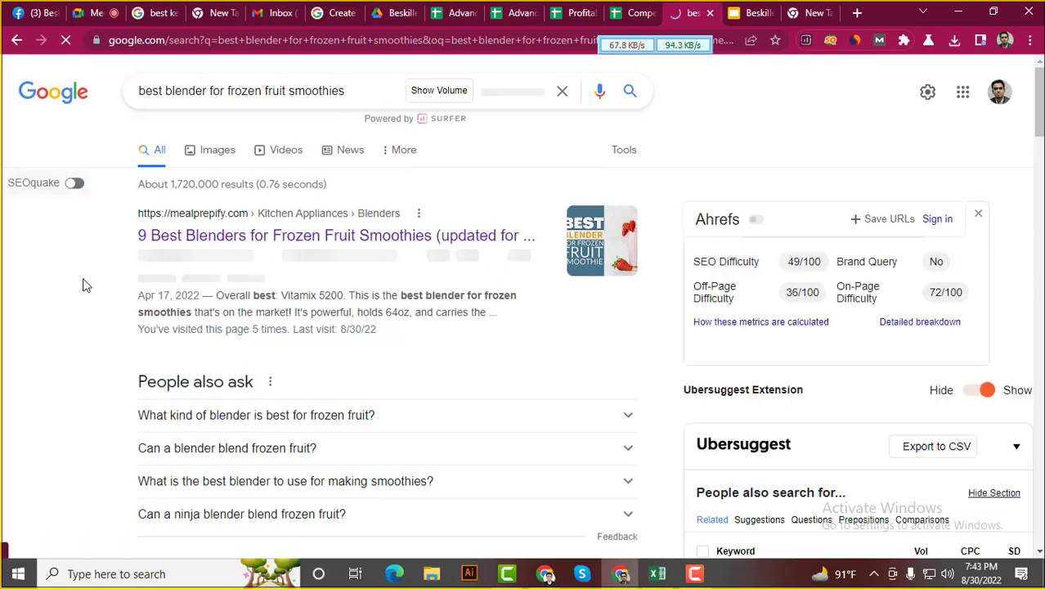
scroll(85, 282, "down", 3)
scroll(98, 313, "down", 6)
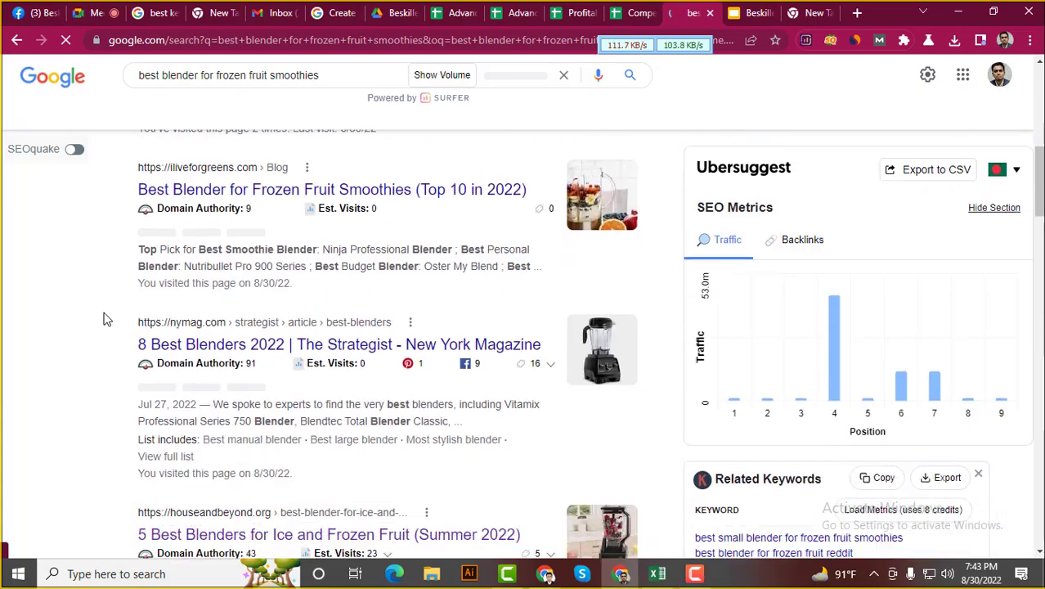
scroll(105, 316, "down", 3)
scroll(111, 307, "up", 8)
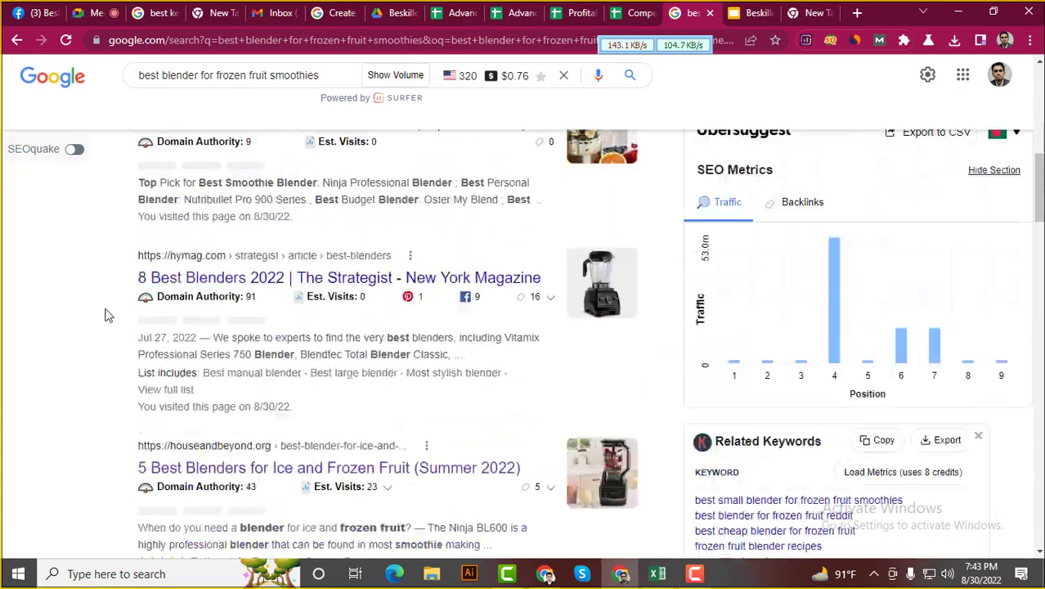
scroll(196, 266, "up", 5)
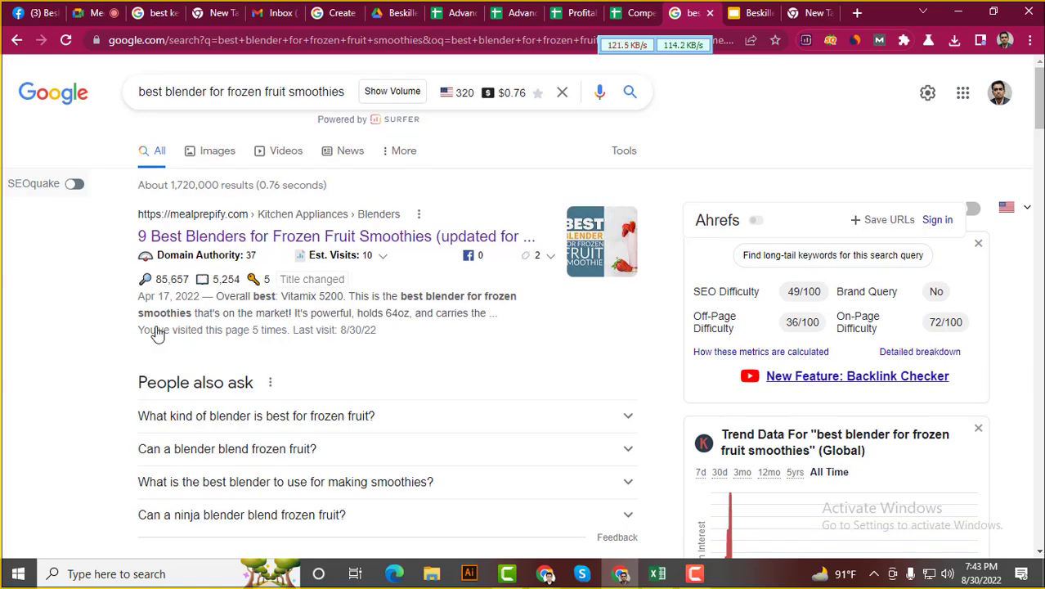
left_click(623, 14)
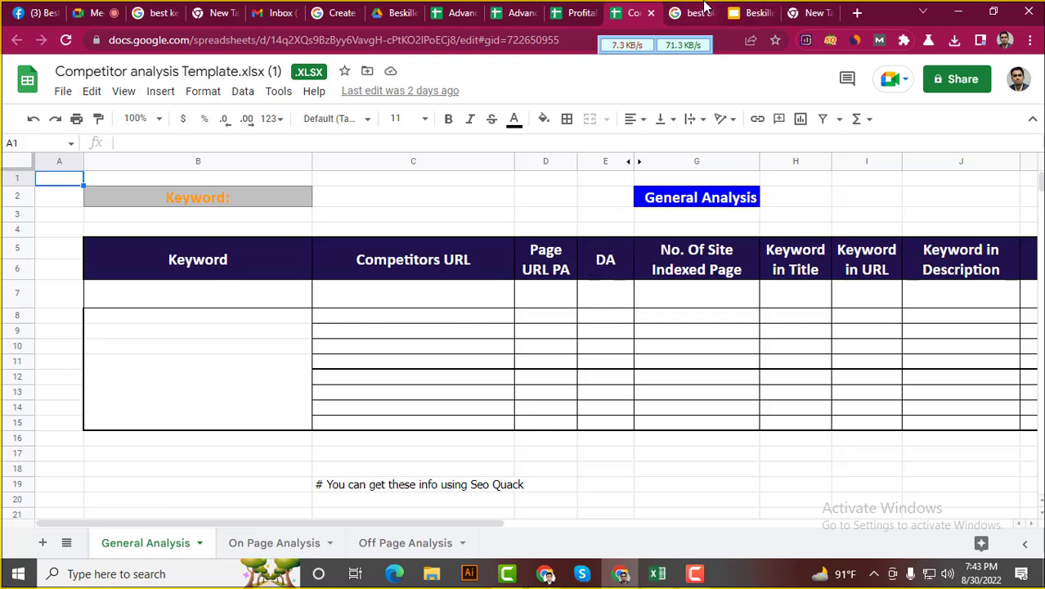
Paste the keyword 'best blender for frozen fruit smoothies' into cell B7
left_click(703, 12)
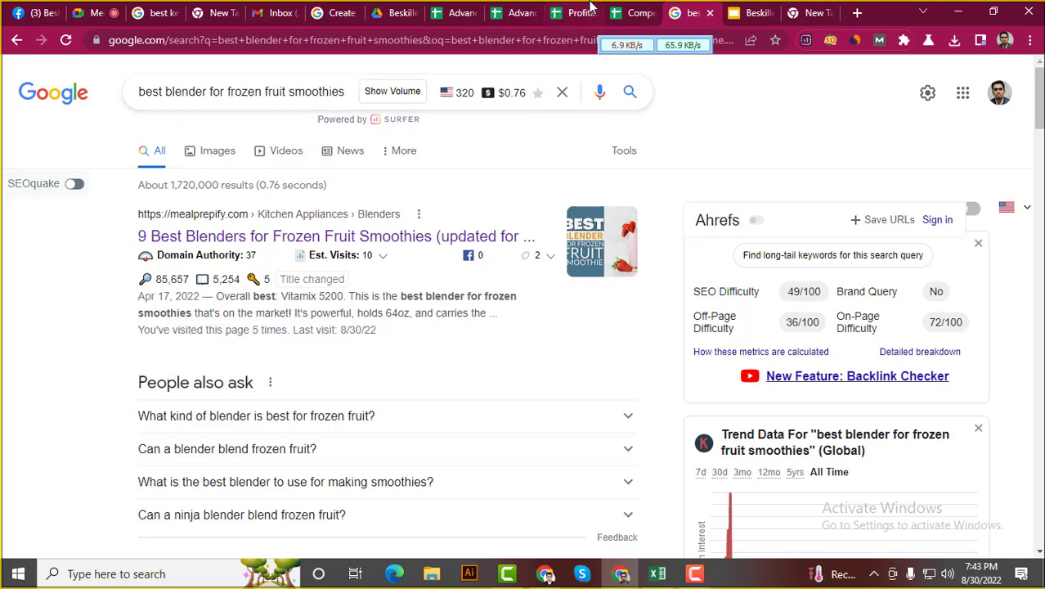
key("ctrl+shift+Tab")
left_click(211, 294)
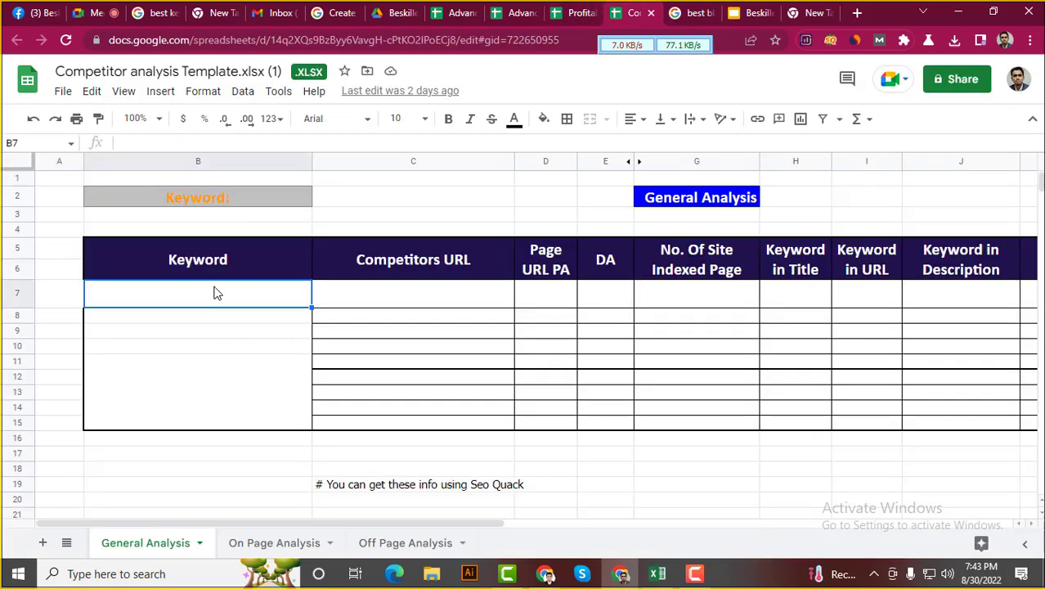
type("best blender for frozen fruit smoothies")
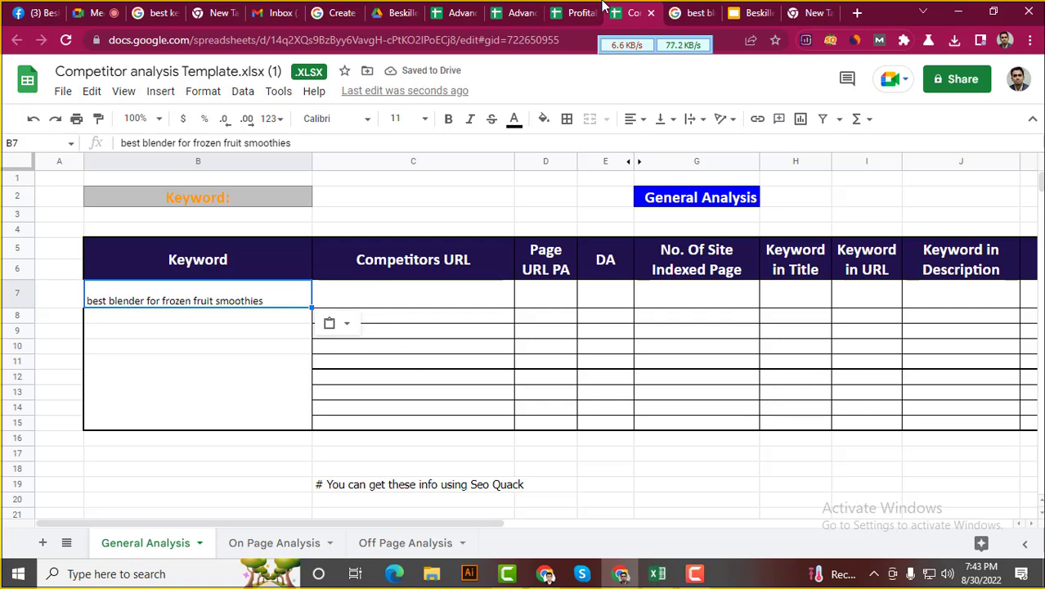
Open the mealprepify, shadetreekitchens and iliveforgreens results in tabs and select mealprepify's URL
left_click(667, 10)
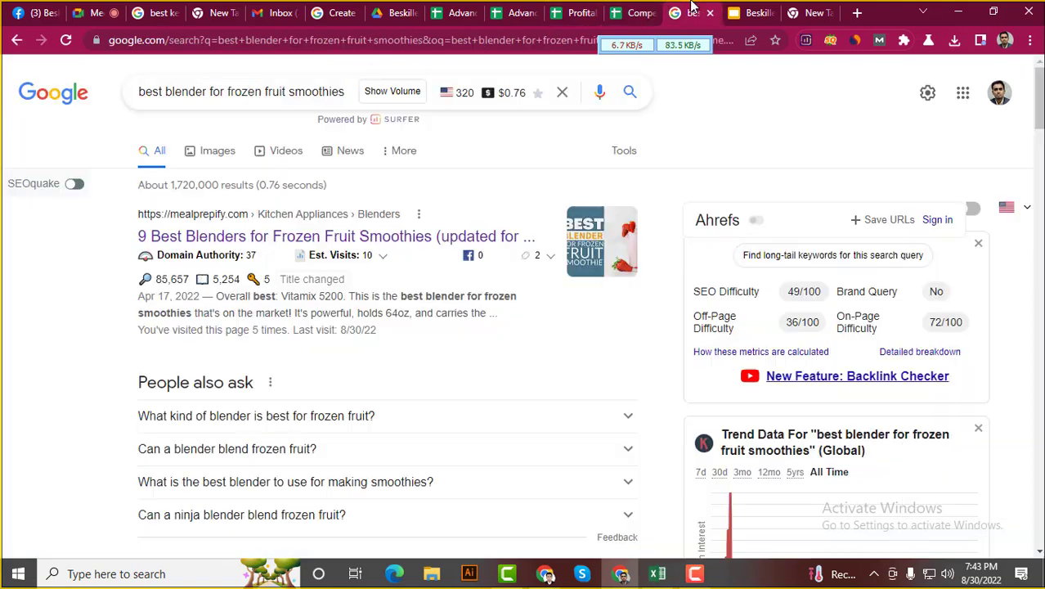
middle_click(207, 239)
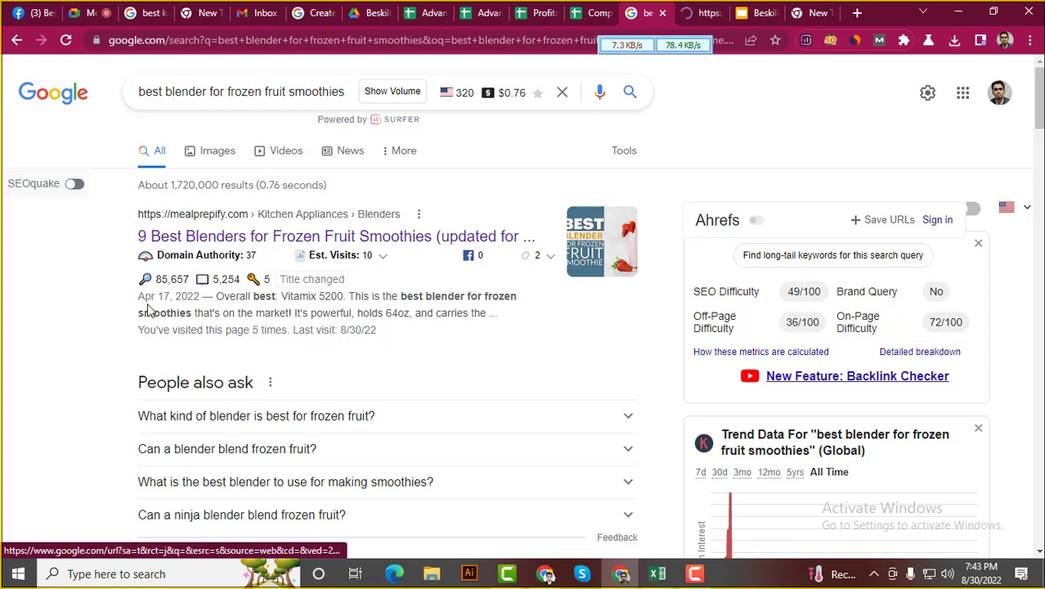
scroll(147, 319, "down", 3)
middle_click(219, 307)
scroll(138, 376, "down", 1)
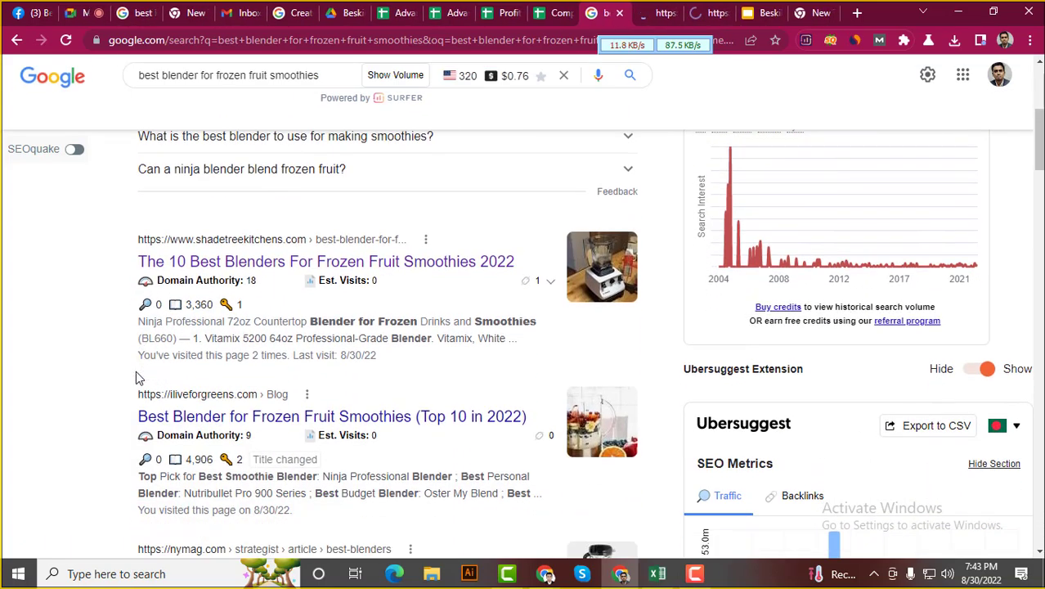
middle_click(217, 377)
key("ctrl+Tab")
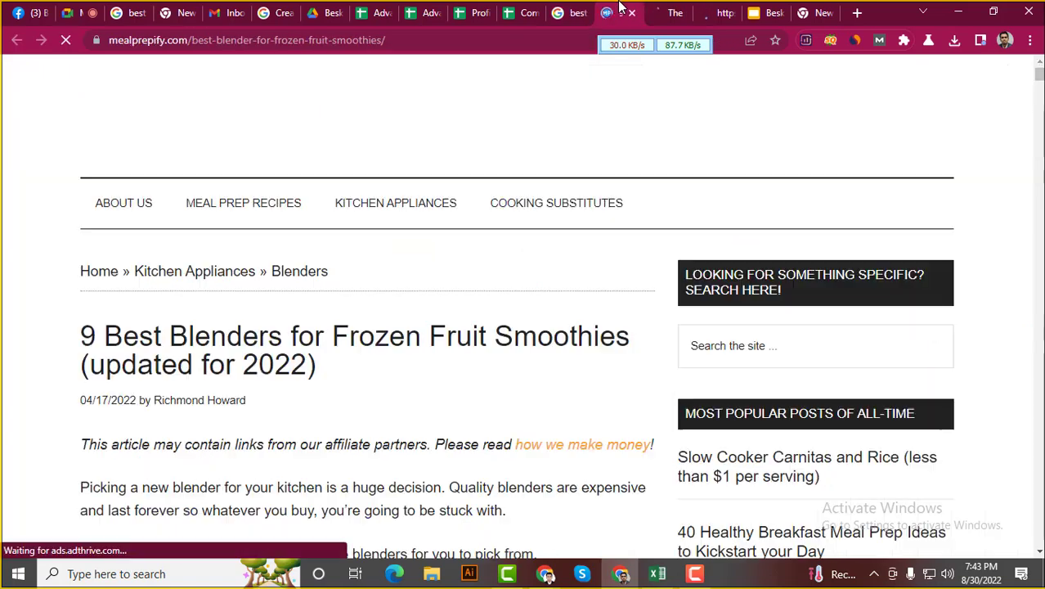
left_click(214, 41)
key("ctrl+c")
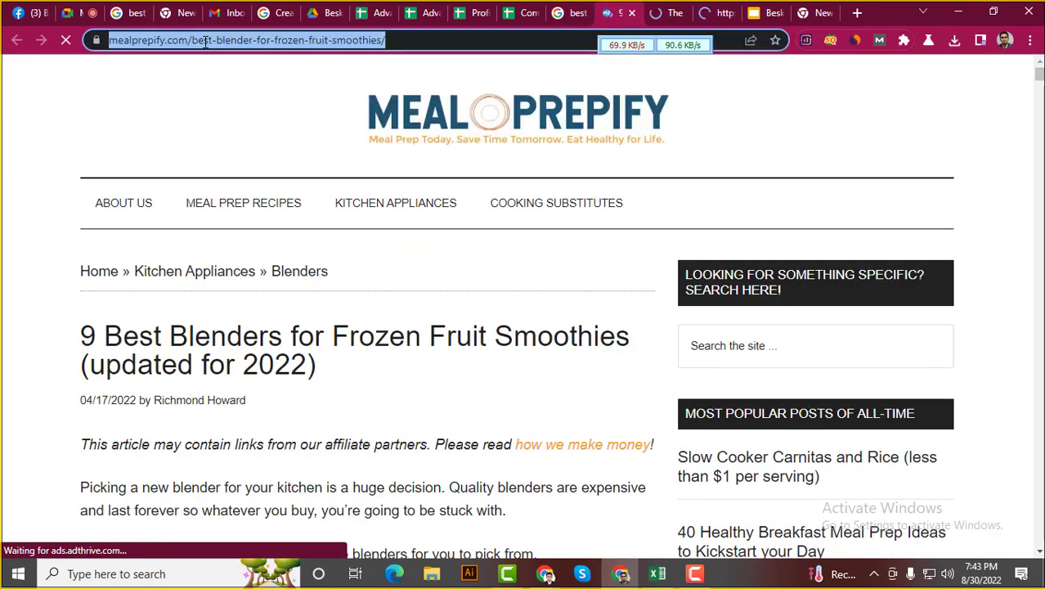
Paste the mealprepify URL into C7 and the shadetreekitchens URL into C8
left_click(529, 10)
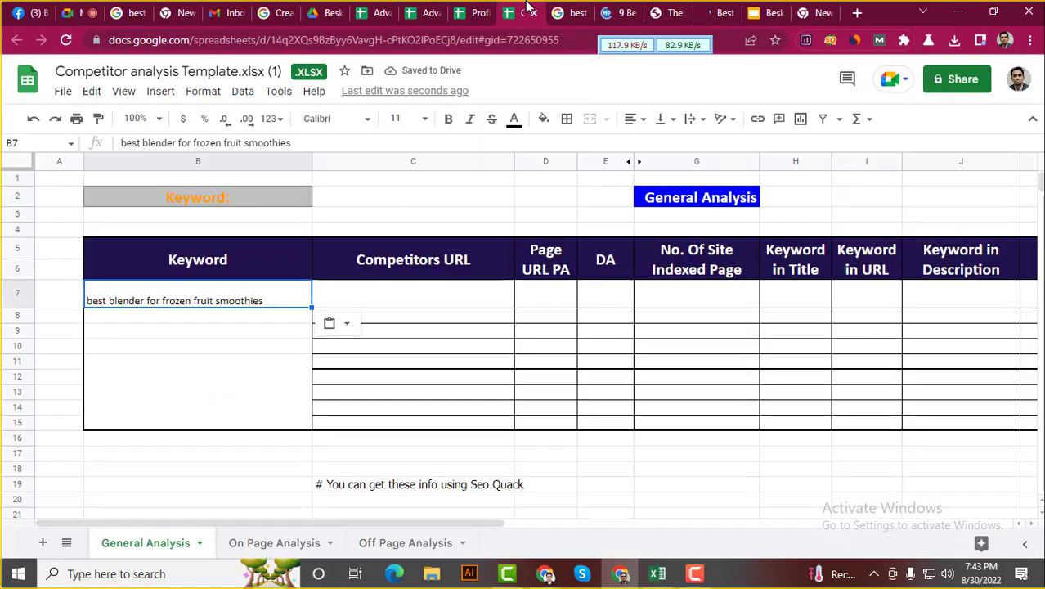
left_click(406, 302)
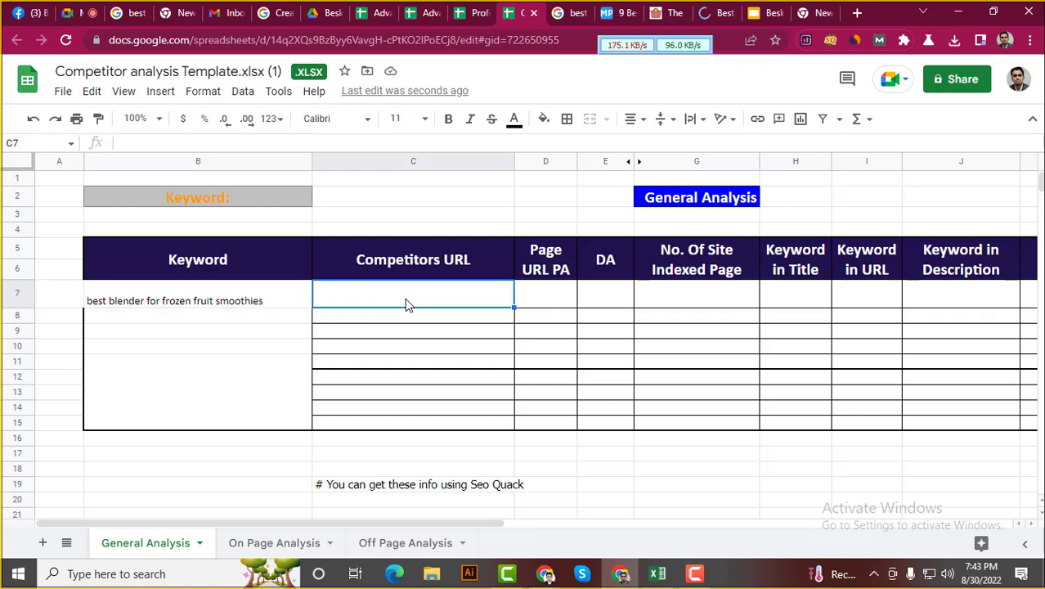
key("ctrl+v")
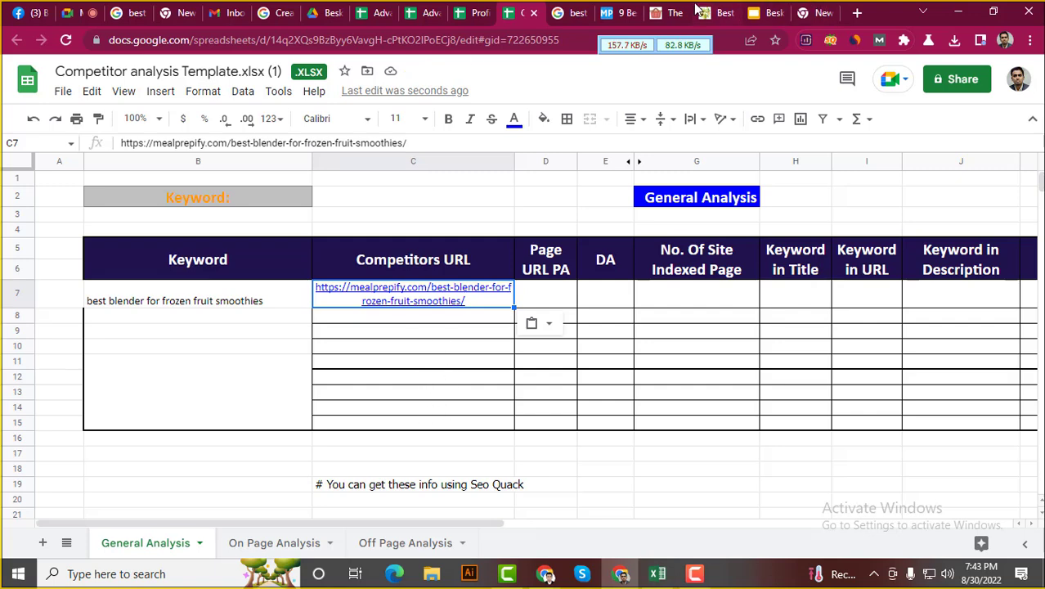
left_click(617, 13)
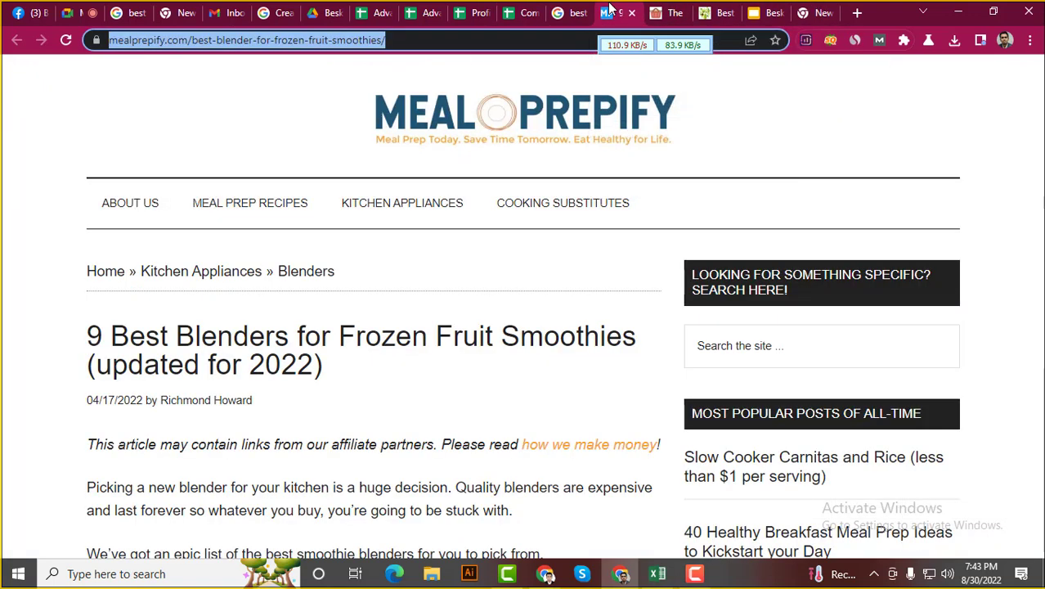
left_click(665, 10)
left_click(430, 47)
key("ctrl+c")
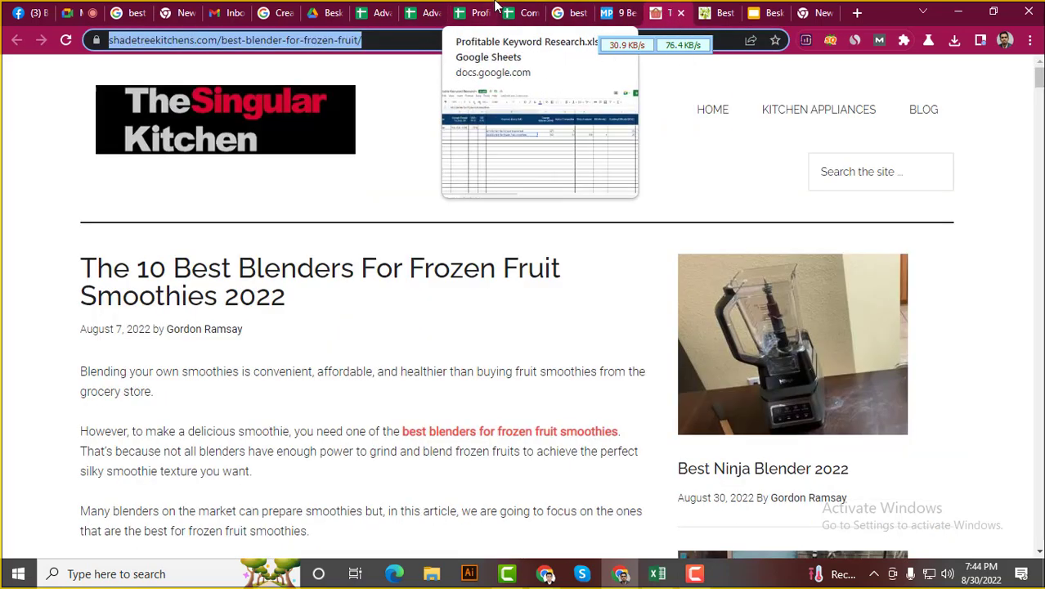
left_click(523, 12)
left_click(451, 319)
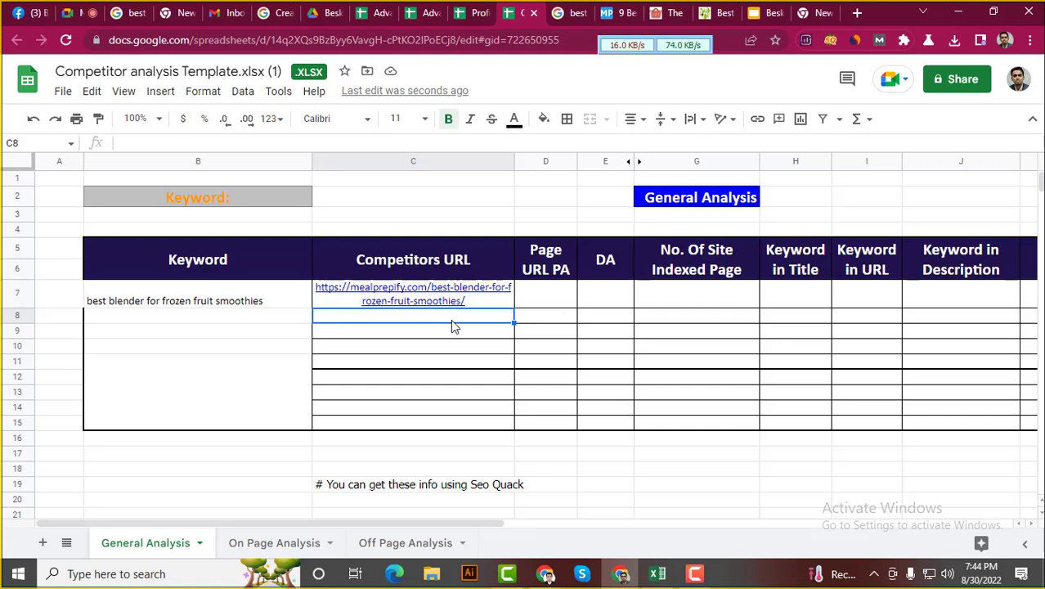
key("ctrl+v")
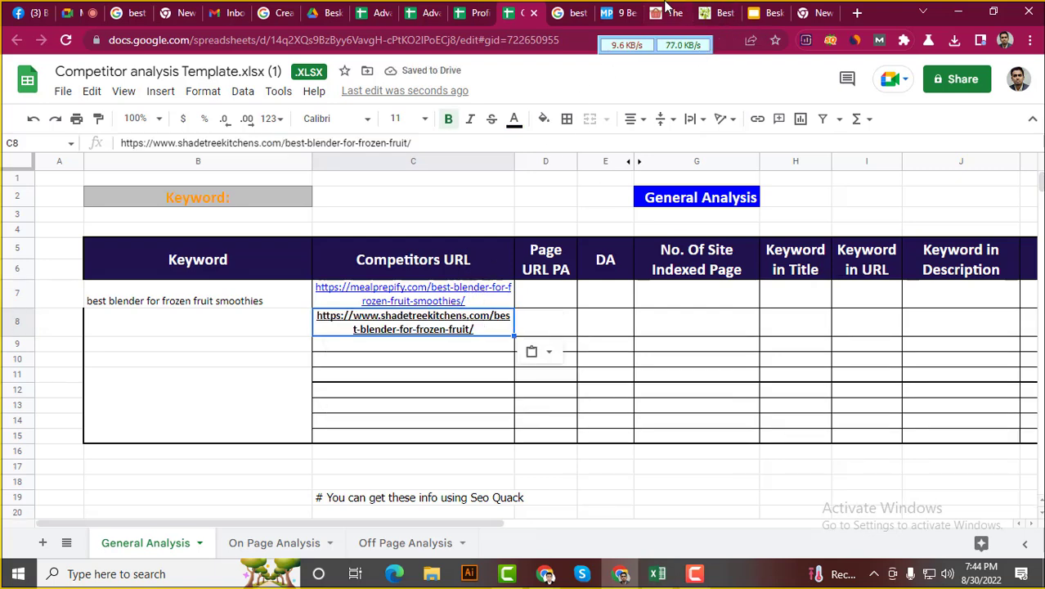
Copy the iliveforgreens article URL into cell C9
left_click(667, 7)
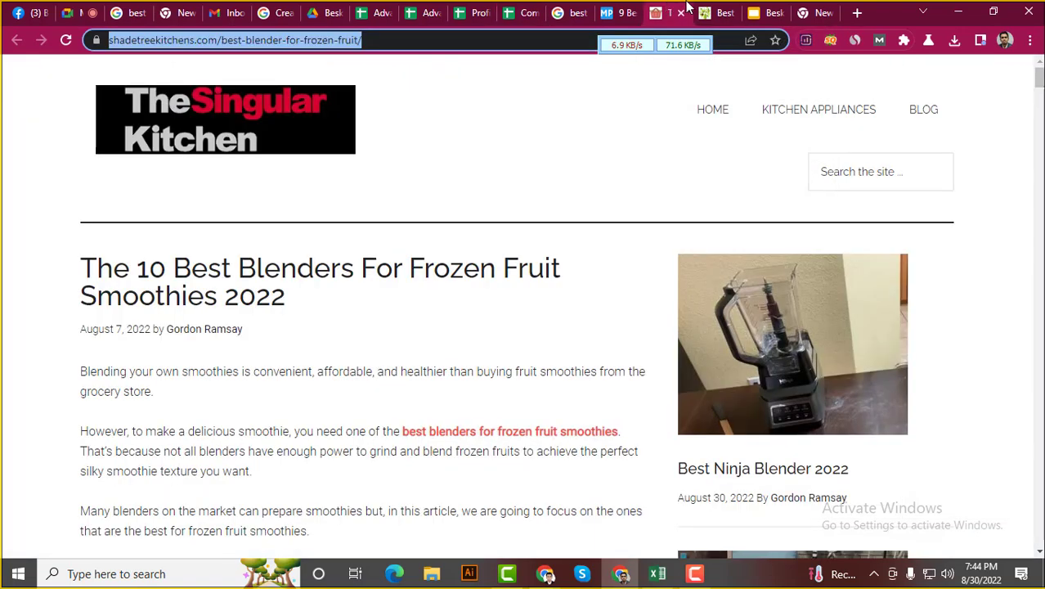
left_click(710, 12)
left_click(314, 39)
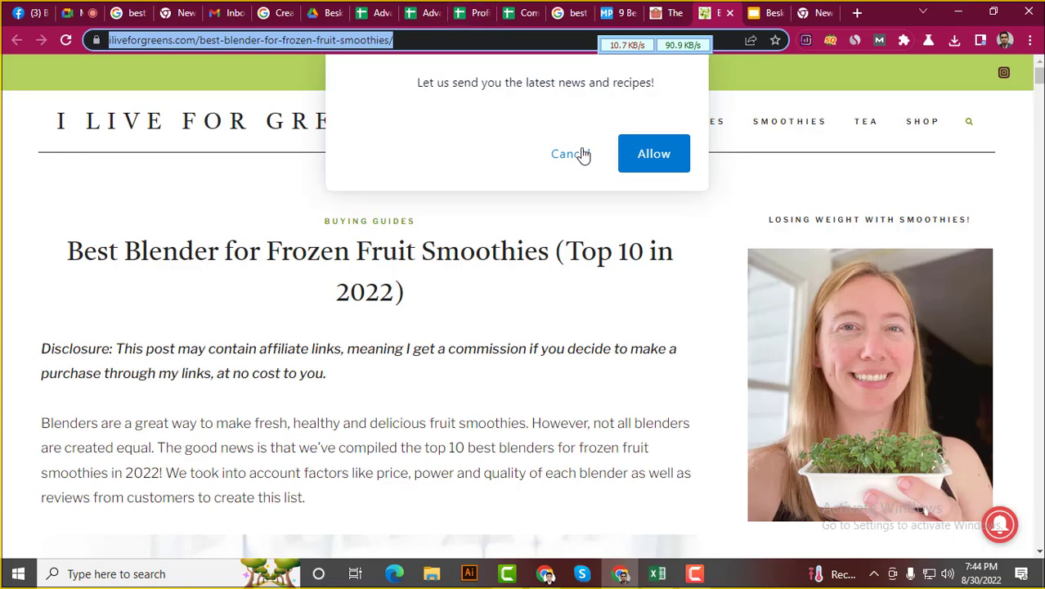
left_click(582, 154)
left_click(524, 12)
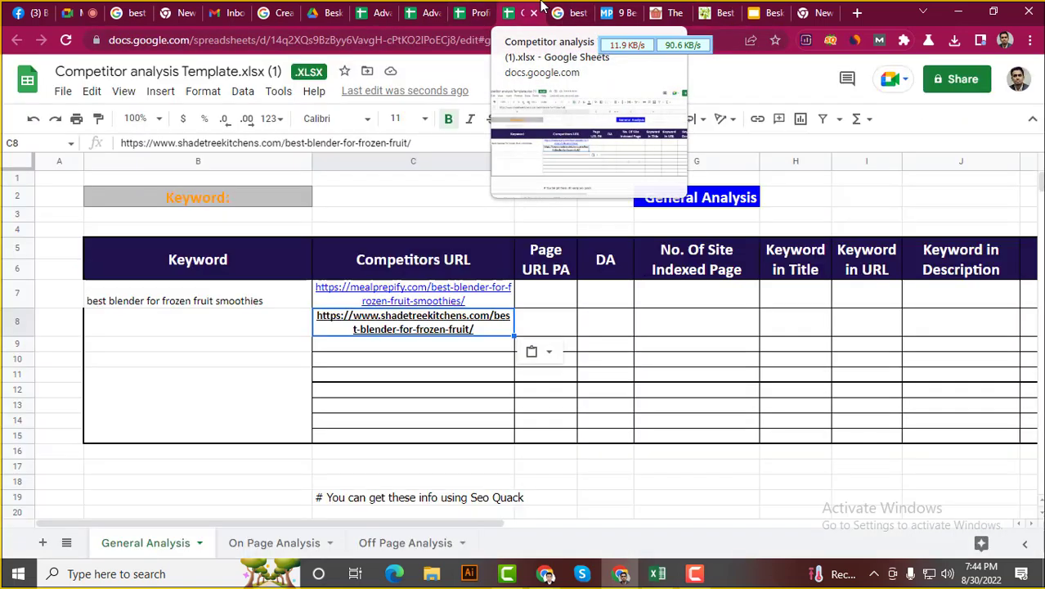
left_click(432, 347)
type("https://iliveforgreens.com/best-blender-for-frozen-fruit-smoothies/")
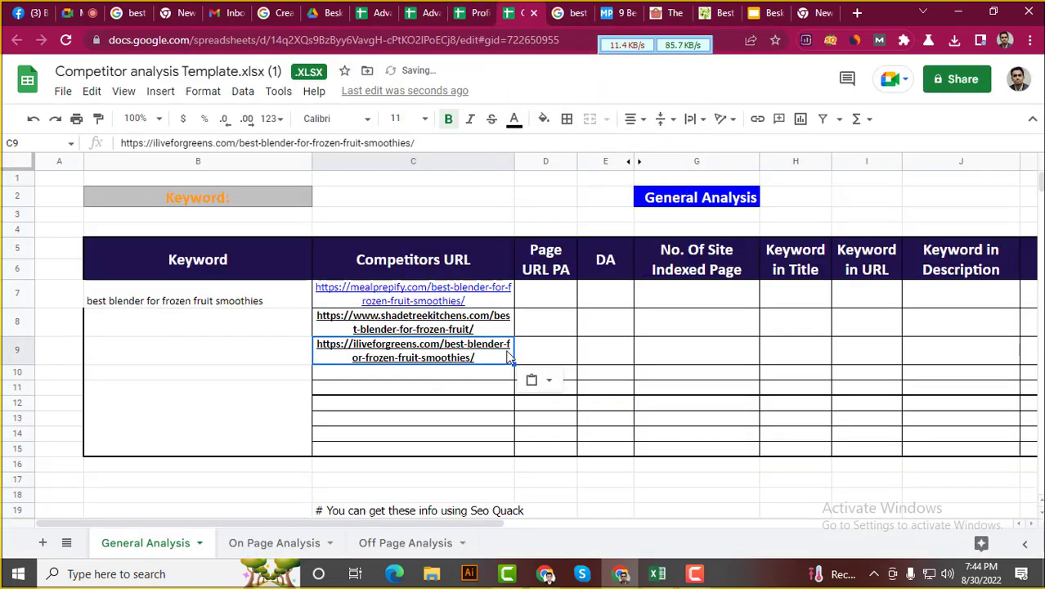
Close the two extra competitor tabs and return to the blender search results
left_click(447, 294)
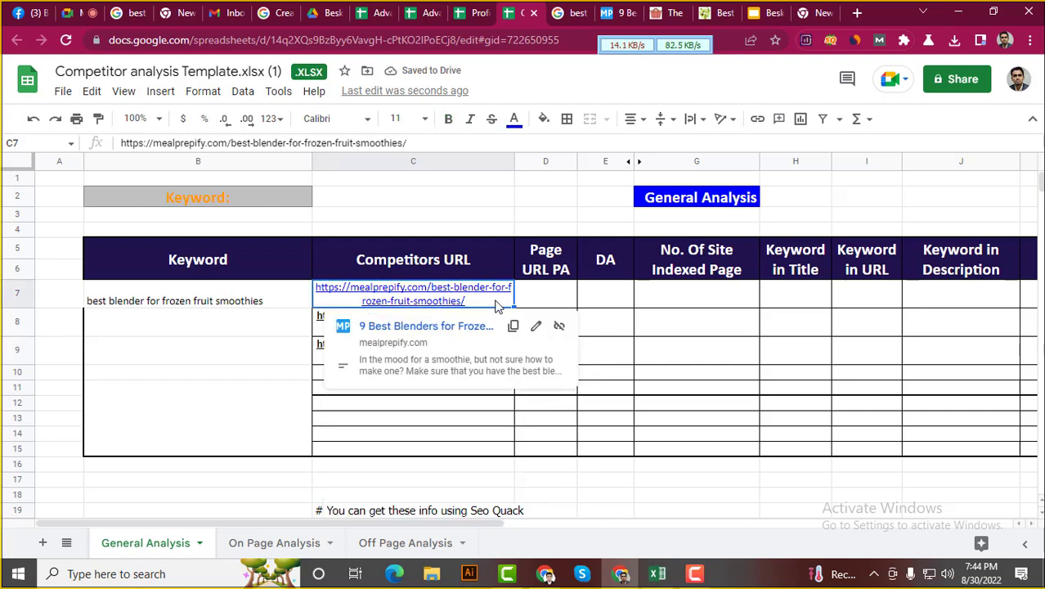
left_click(668, 11)
key("ctrl+w")
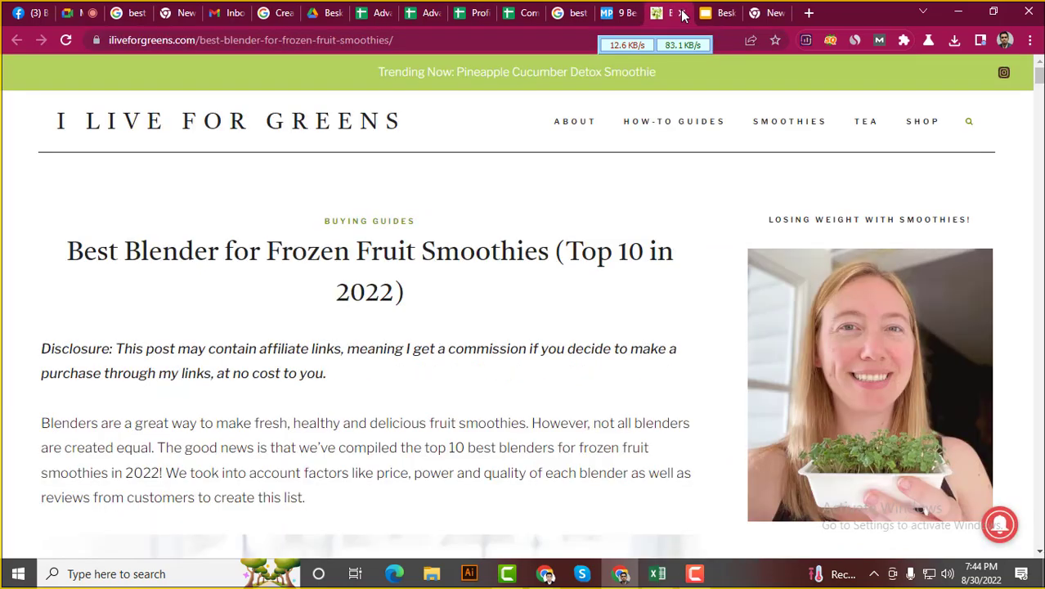
key("ctrl+w")
left_click(619, 15)
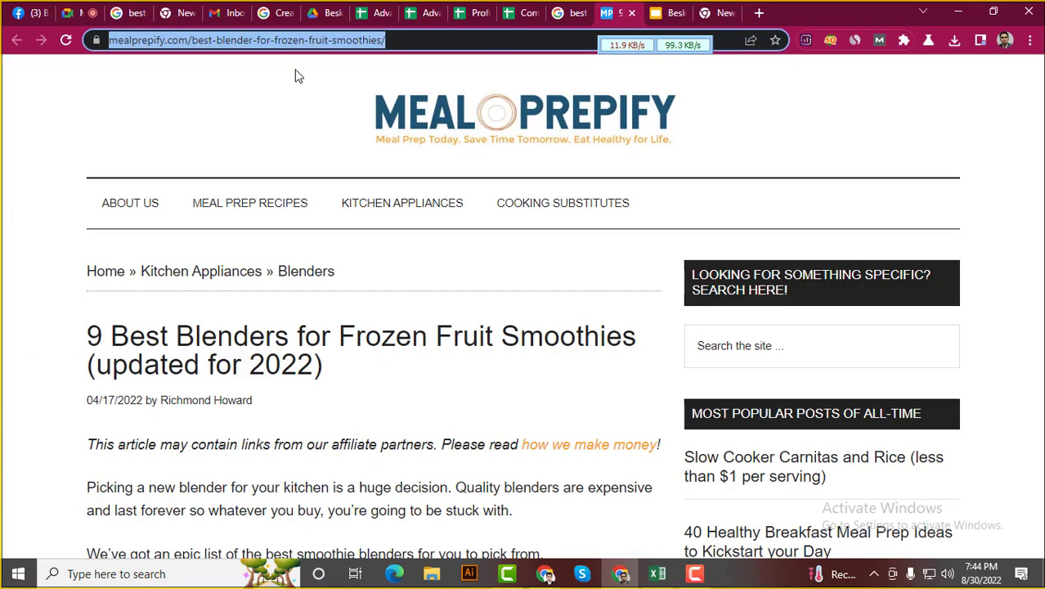
left_click(540, 10)
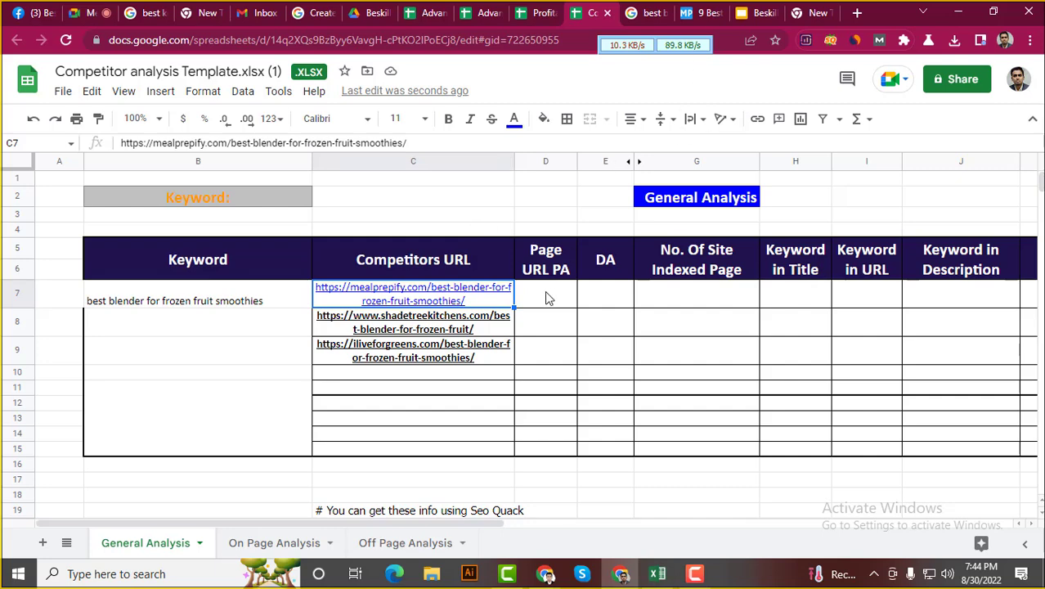
left_click(640, 9)
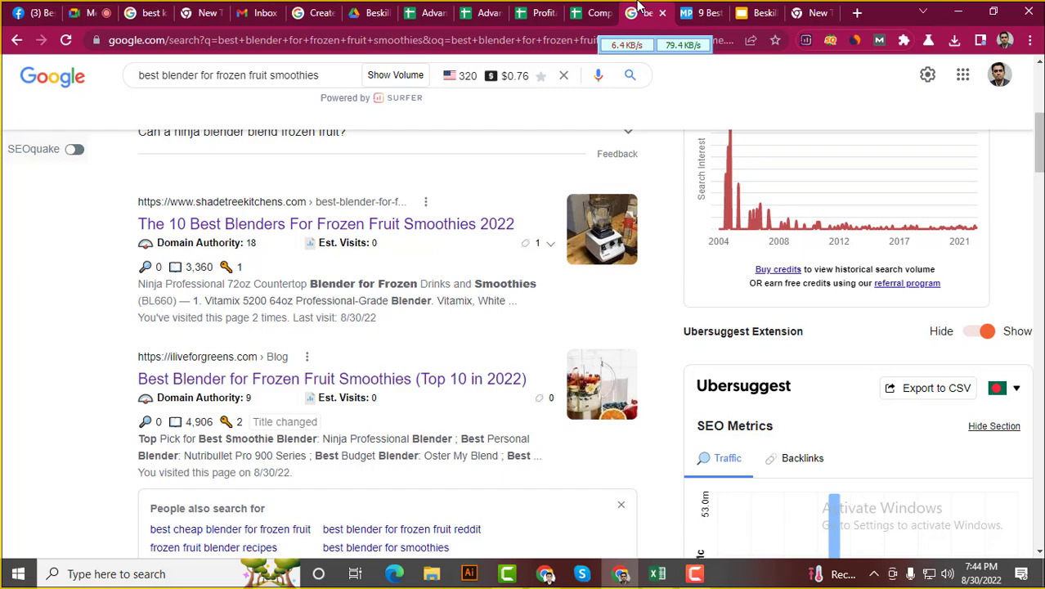
Open moz.com in a new tab beside the search results
right_click(640, 8)
left_click(678, 11)
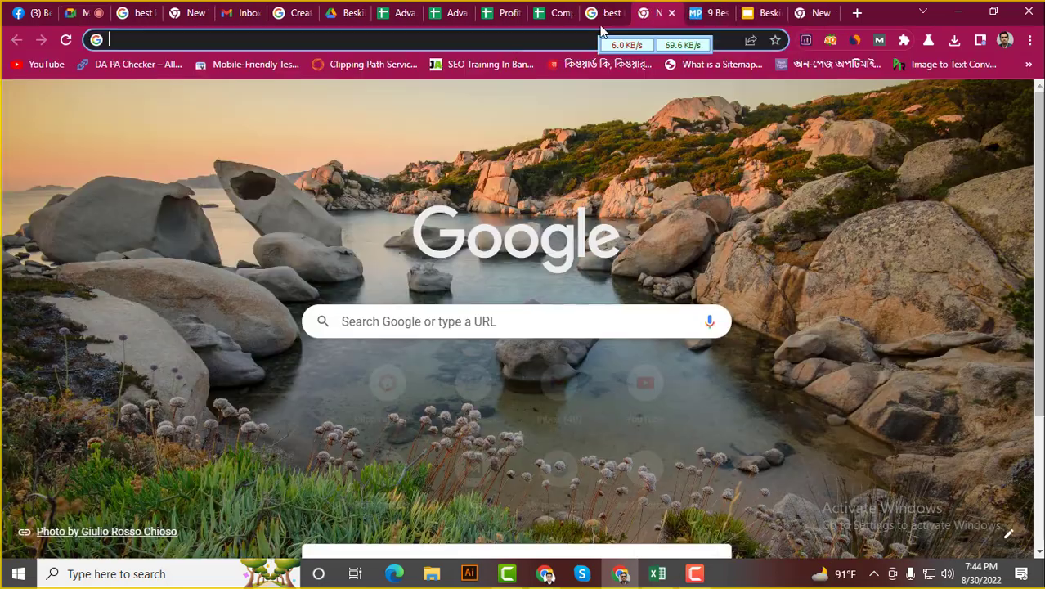
type("m")
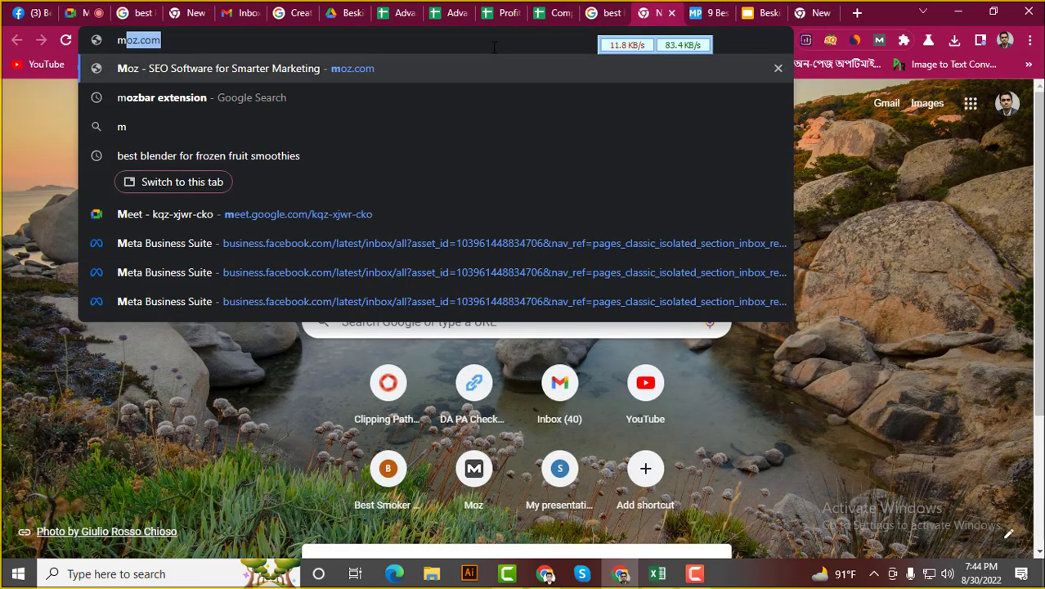
key("Return")
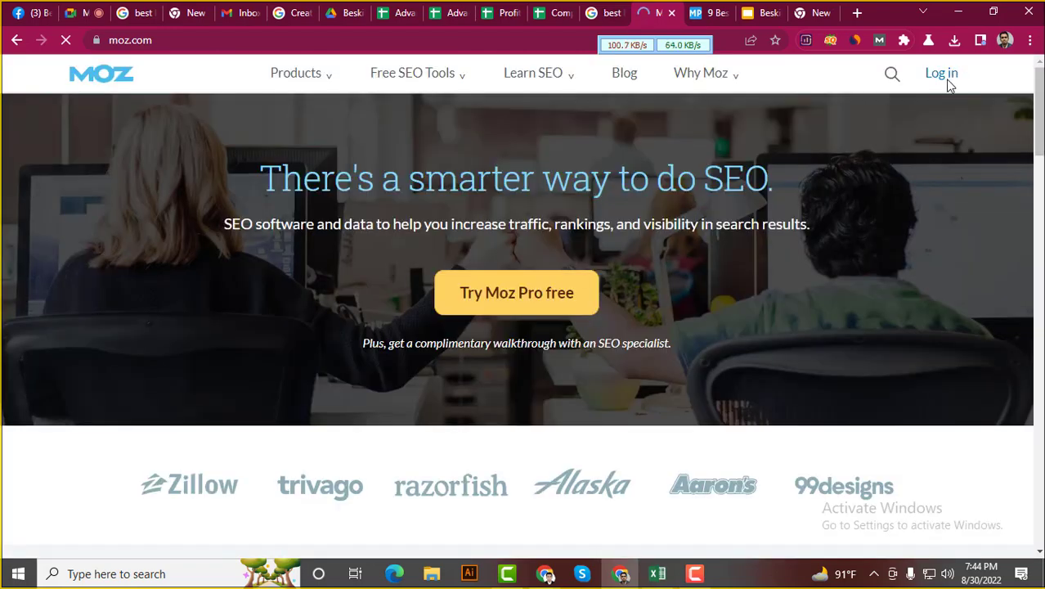
Log in to Moz with the saved account e-mail and password, then move its tab first
left_click(947, 79)
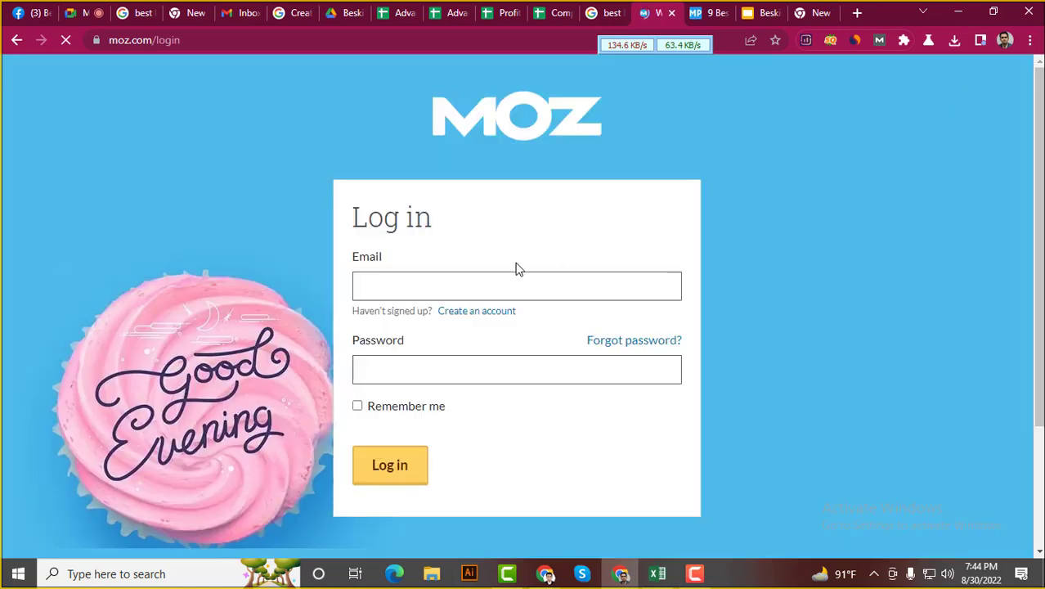
left_click(482, 287)
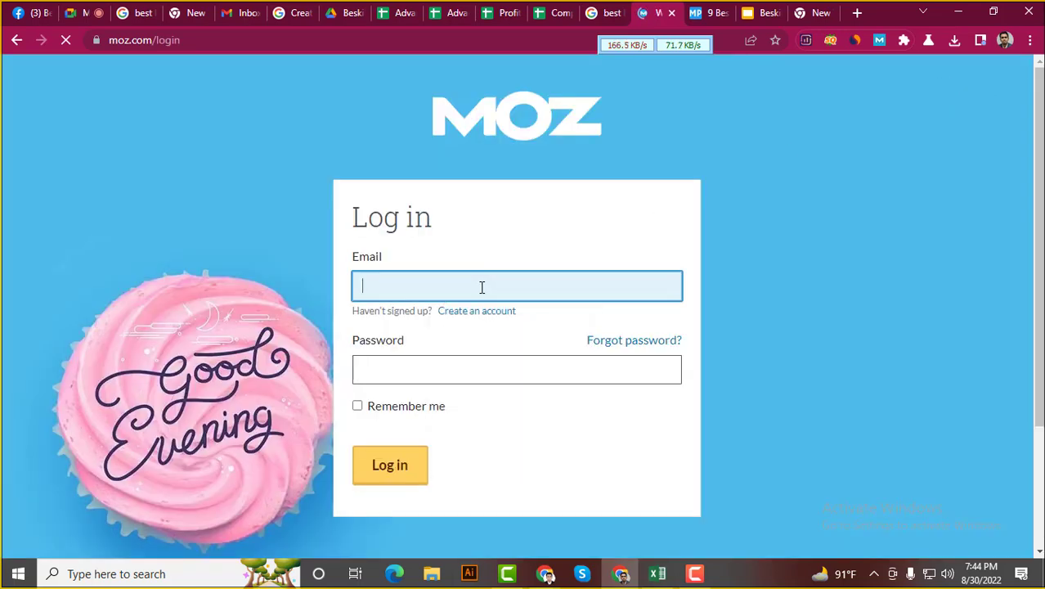
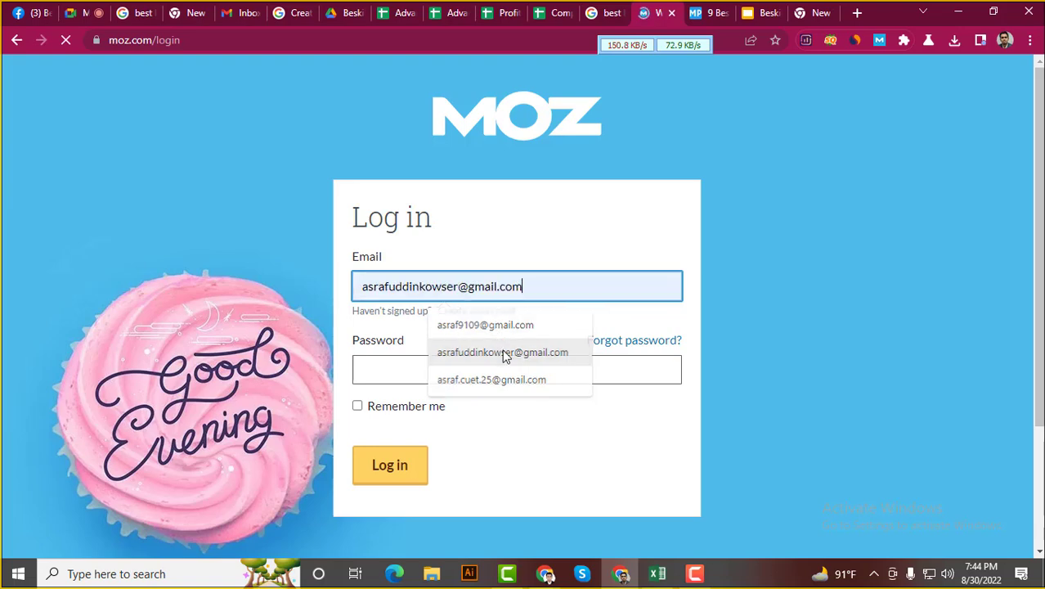
left_click(504, 352)
left_click(431, 368)
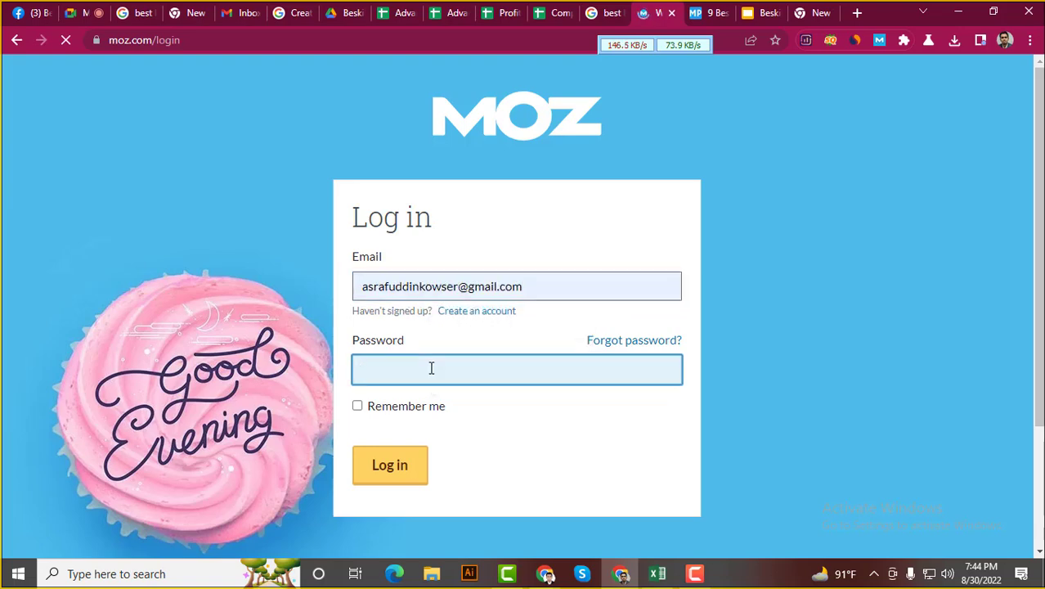
type("••••••••")
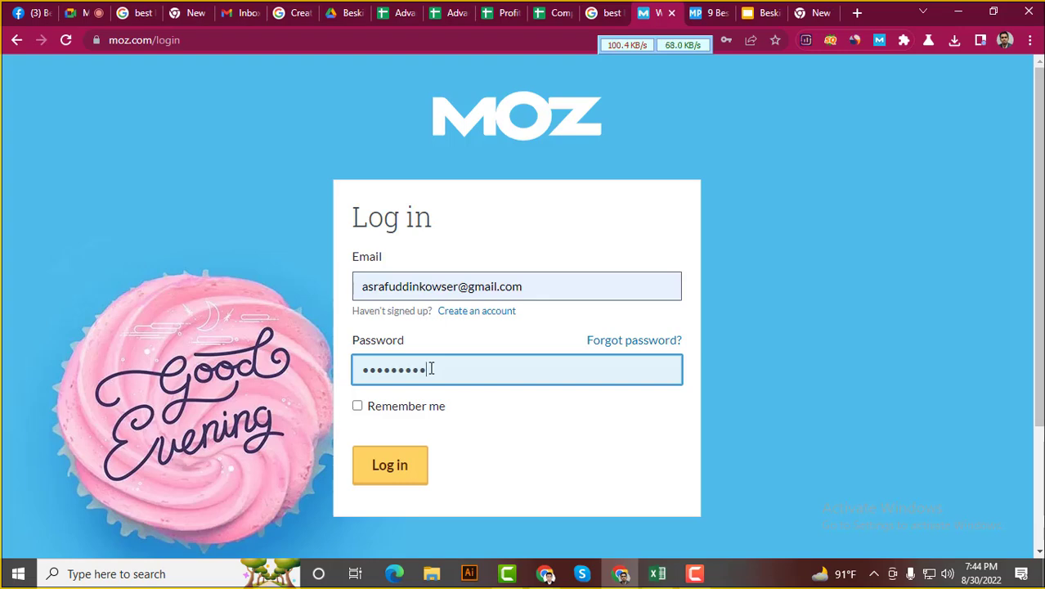
type("•")
key("Return")
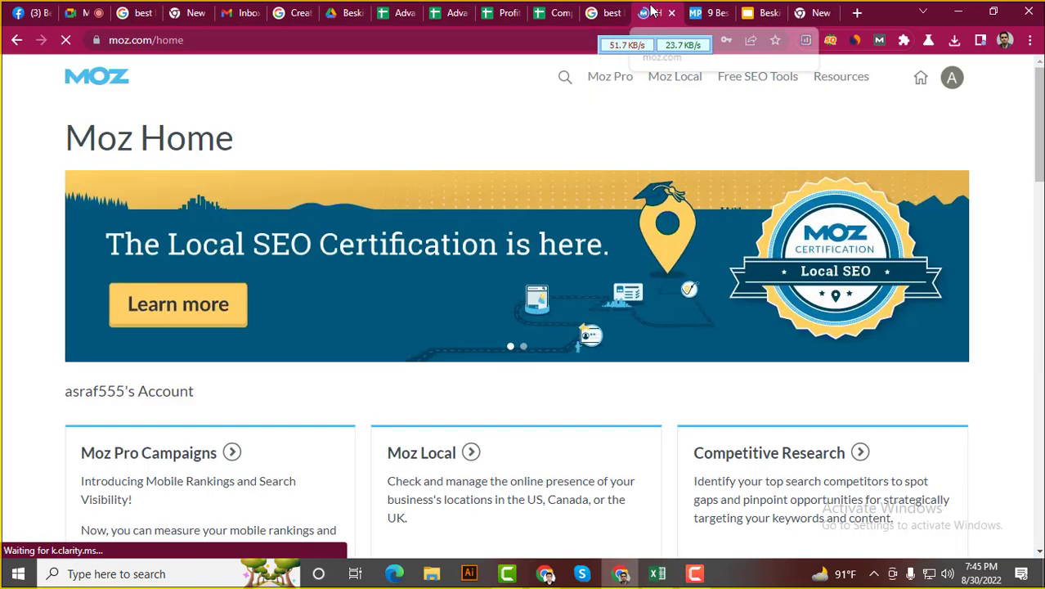
left_click_drag(652, 14, 29, 13)
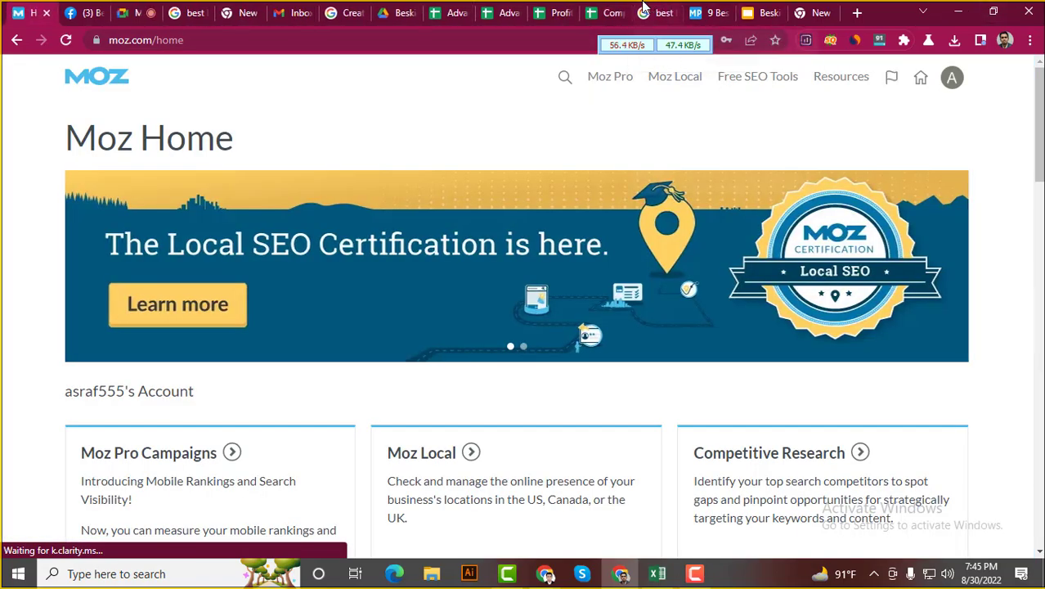
Turn on MozBar for the MealPrepify article and read PA 28 and DA 37
left_click(705, 12)
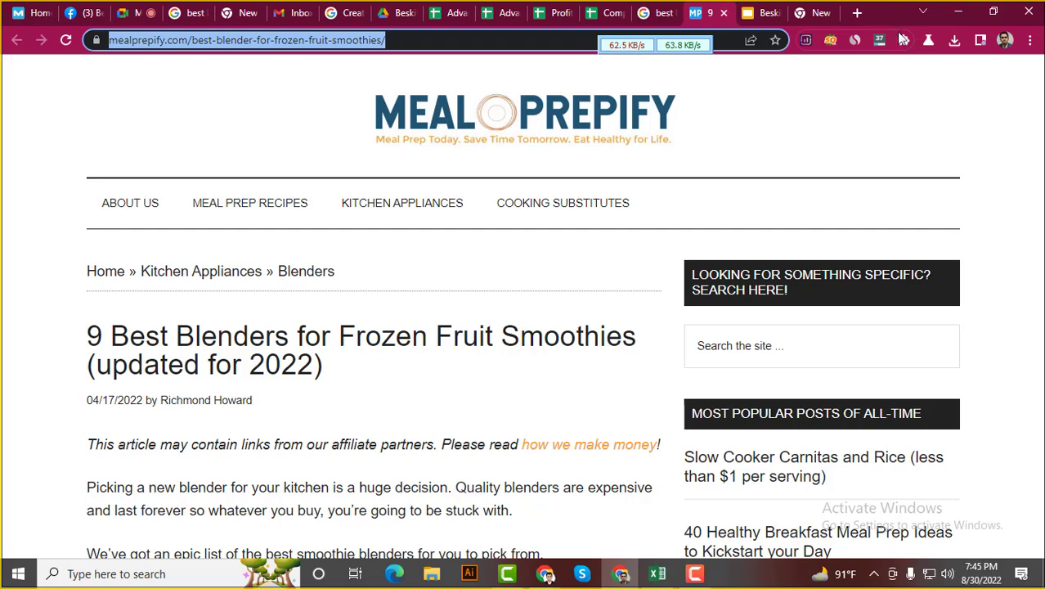
left_click(879, 41)
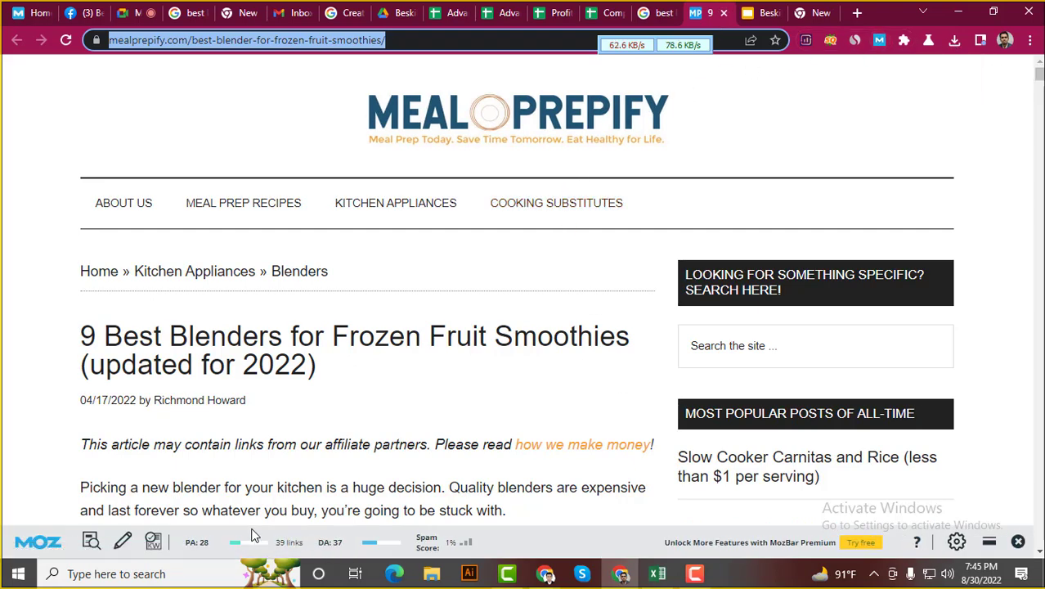
left_click_drag(331, 542, 343, 543)
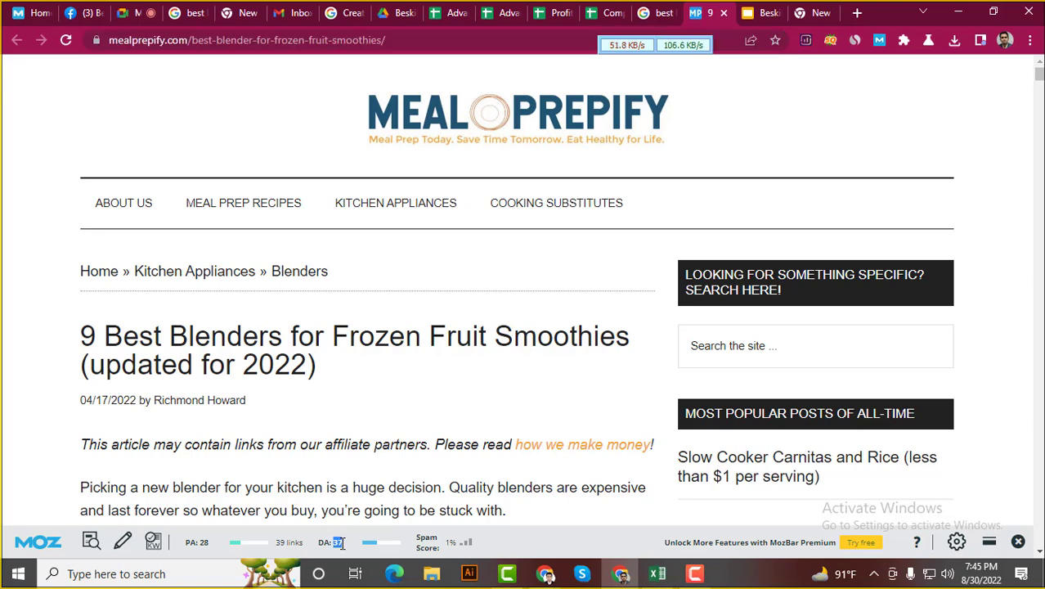
left_click(614, 11)
Enter PA 28 in D7 and DA 37 in E7, and fill D7 green
left_click(539, 302)
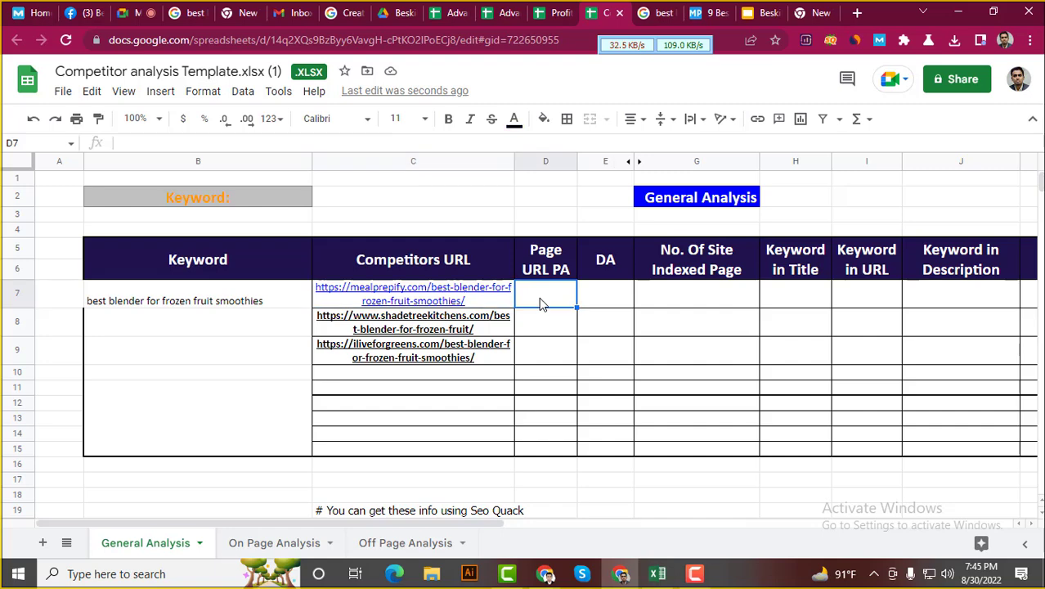
type("3")
type("8")
left_click(623, 304)
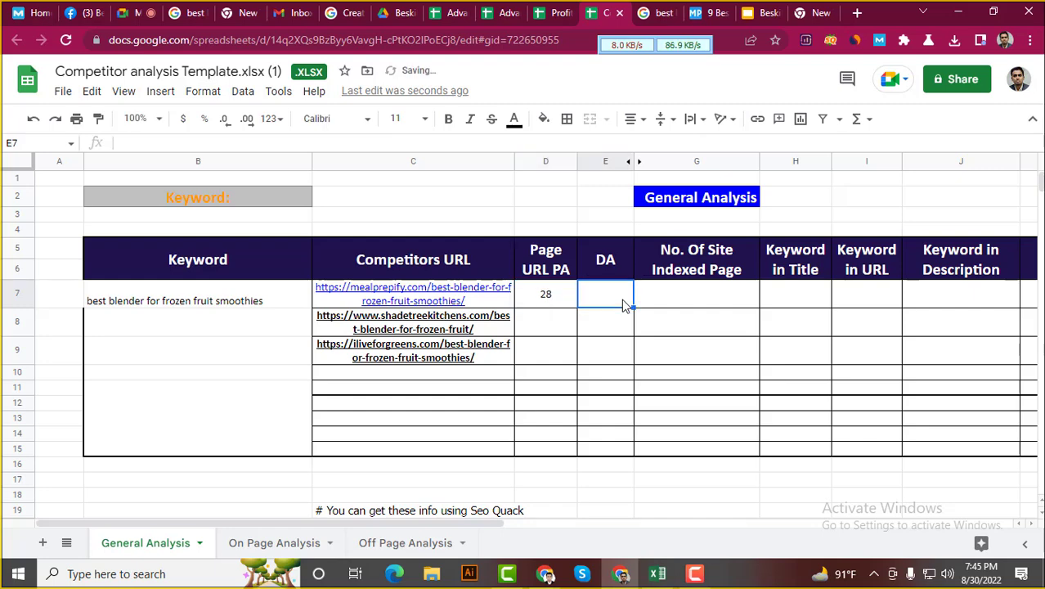
type("37")
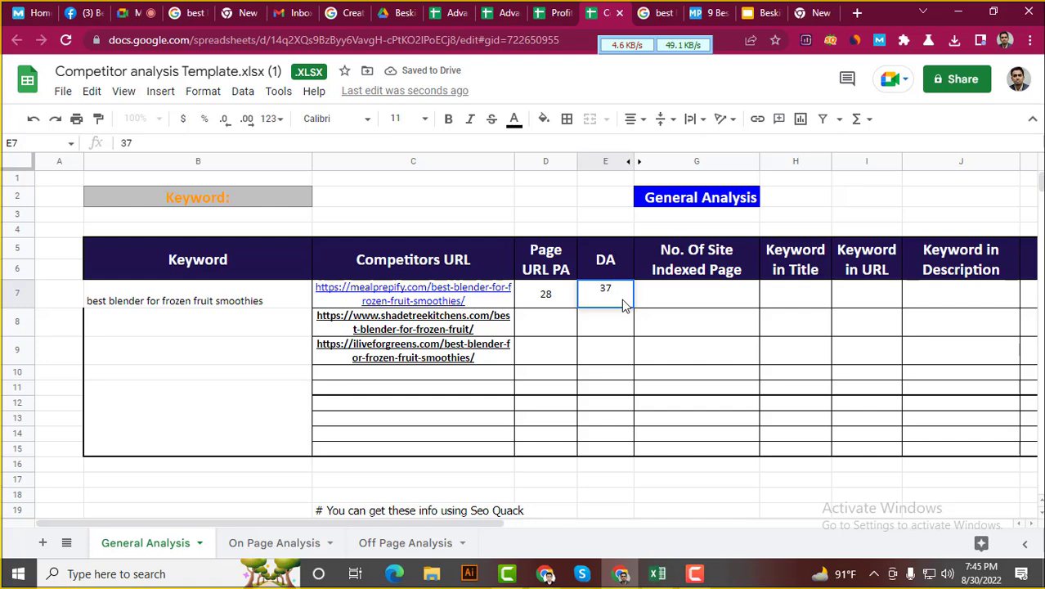
left_click(534, 299)
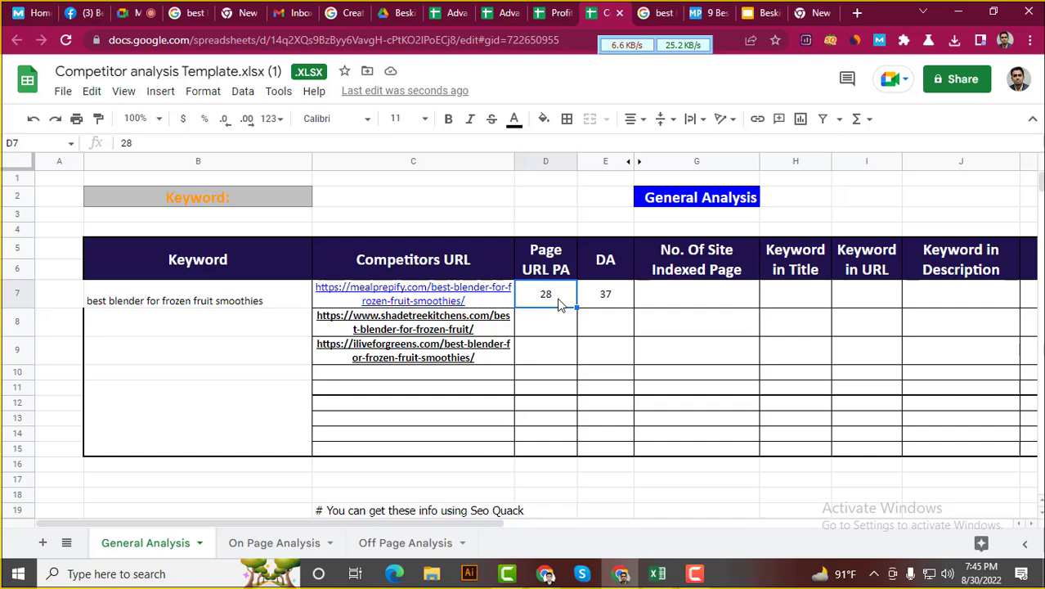
left_click(543, 118)
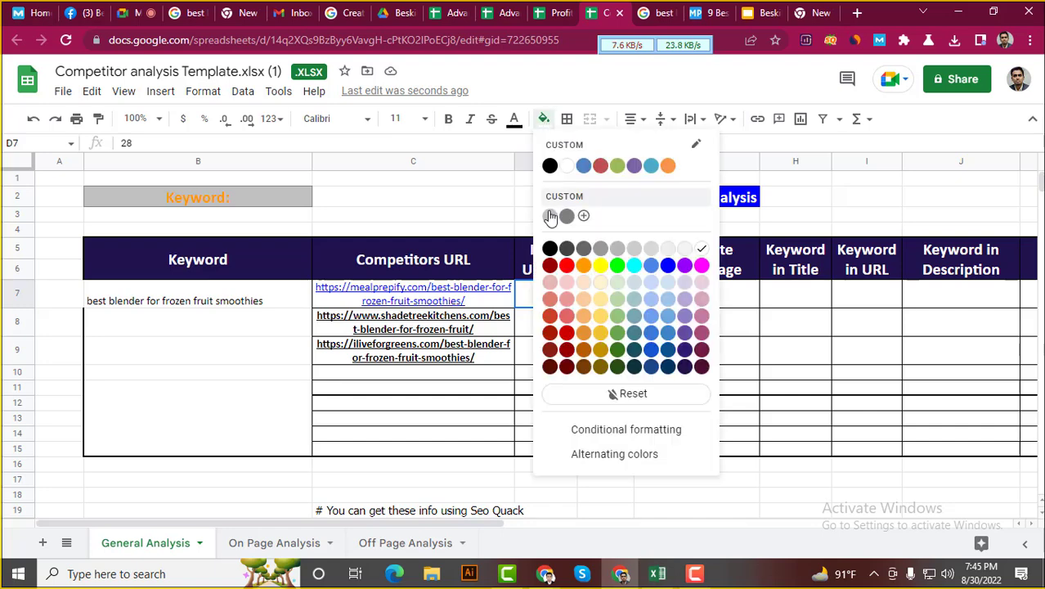
left_click(617, 265)
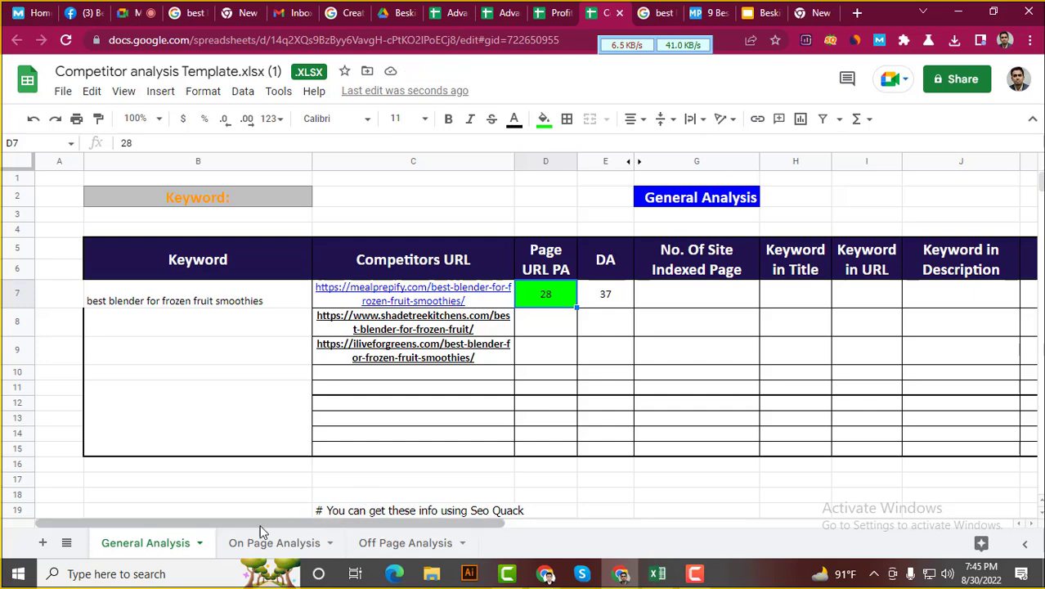
left_click_drag(242, 524, 411, 547)
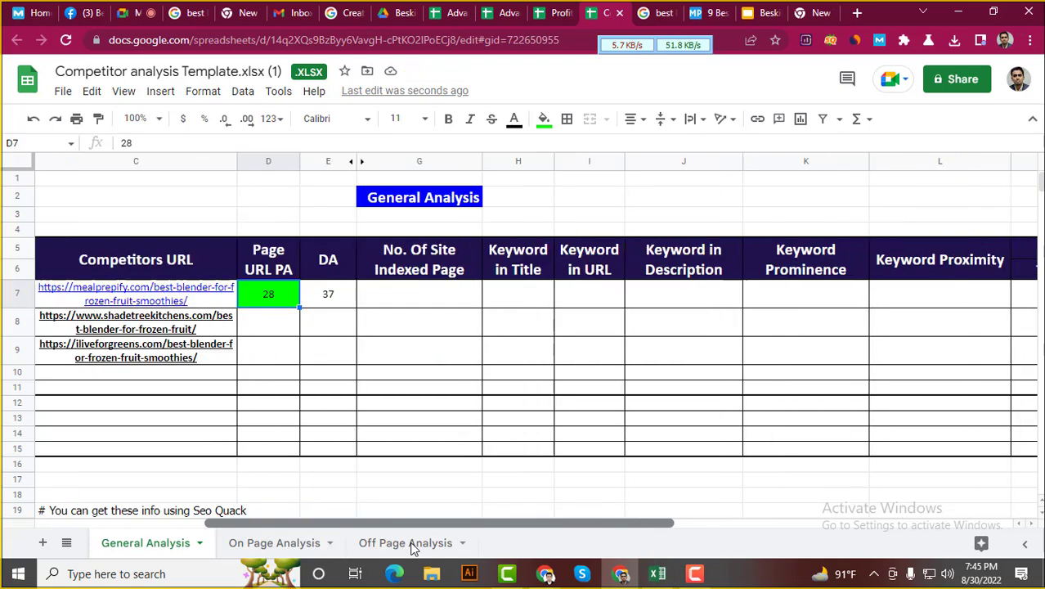
left_click(427, 273)
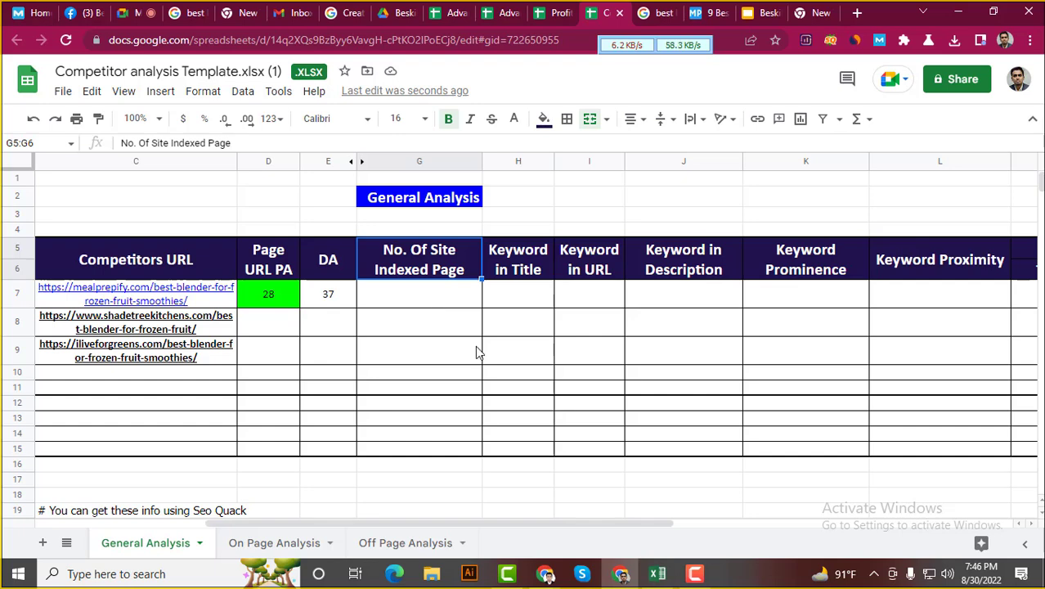
Copy the mealprepify.com domain from the article's address bar
left_click(697, 13)
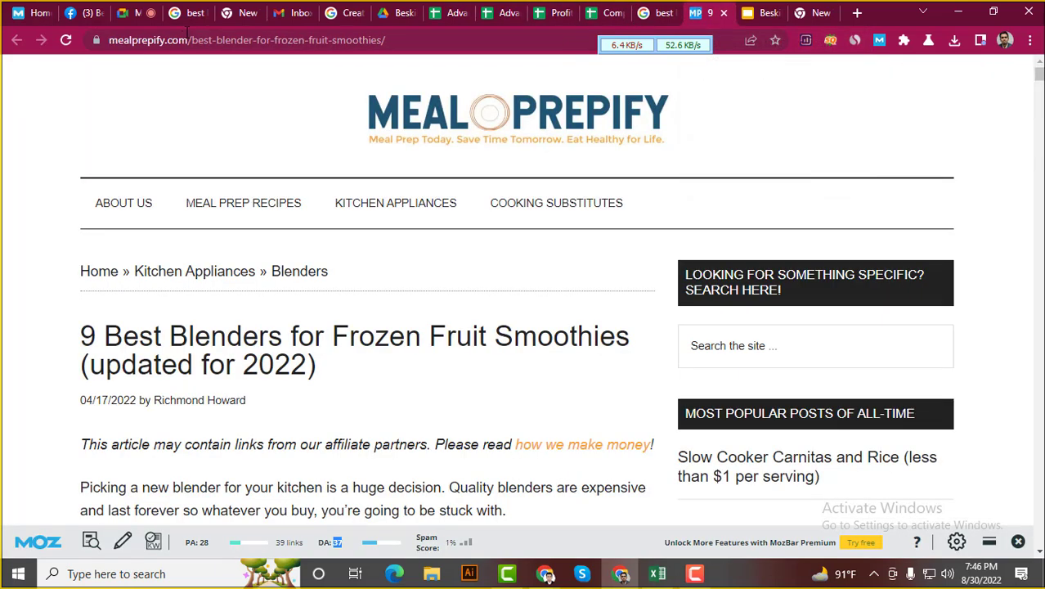
left_click(111, 41)
left_click(188, 45)
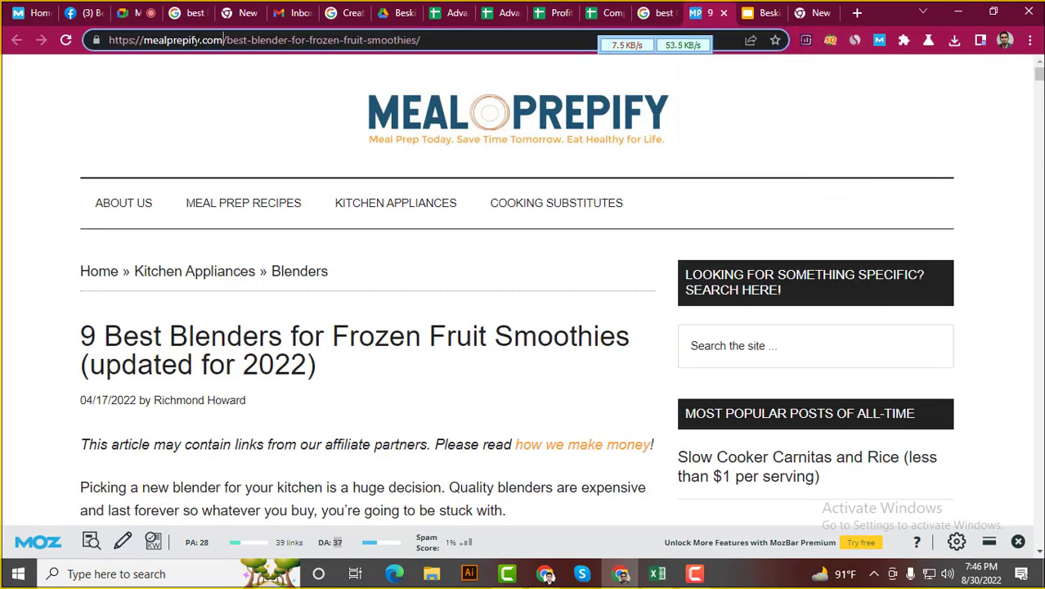
left_click_drag(224, 40, 135, 47)
key("ctrl+c")
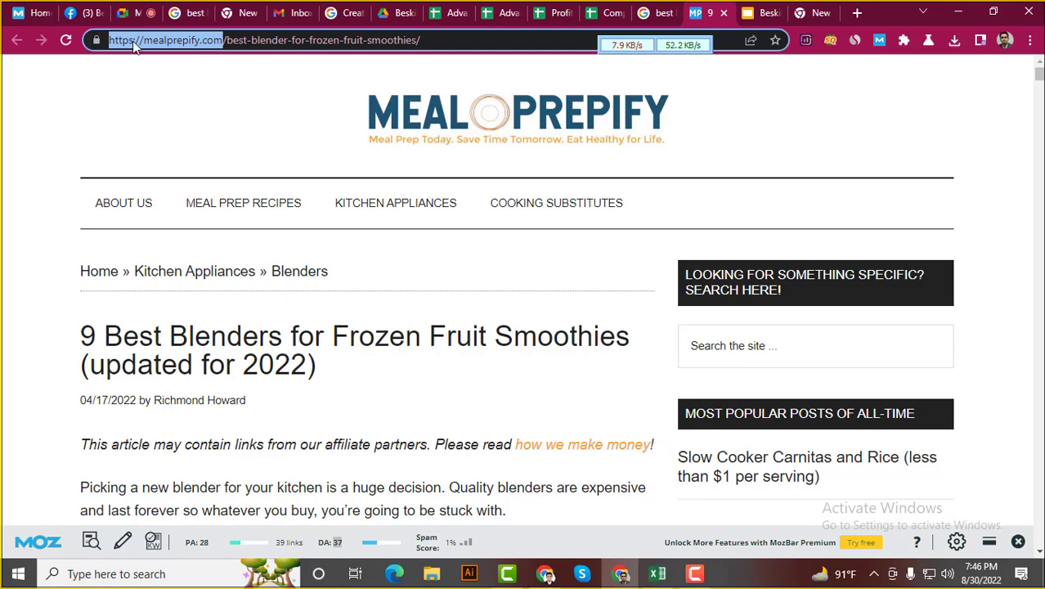
right_click(691, 7)
left_click(725, 20)
Search Google for site:mealprepify.com/ and note its about 349 indexed results
left_click(452, 44)
key("ctrl+v")
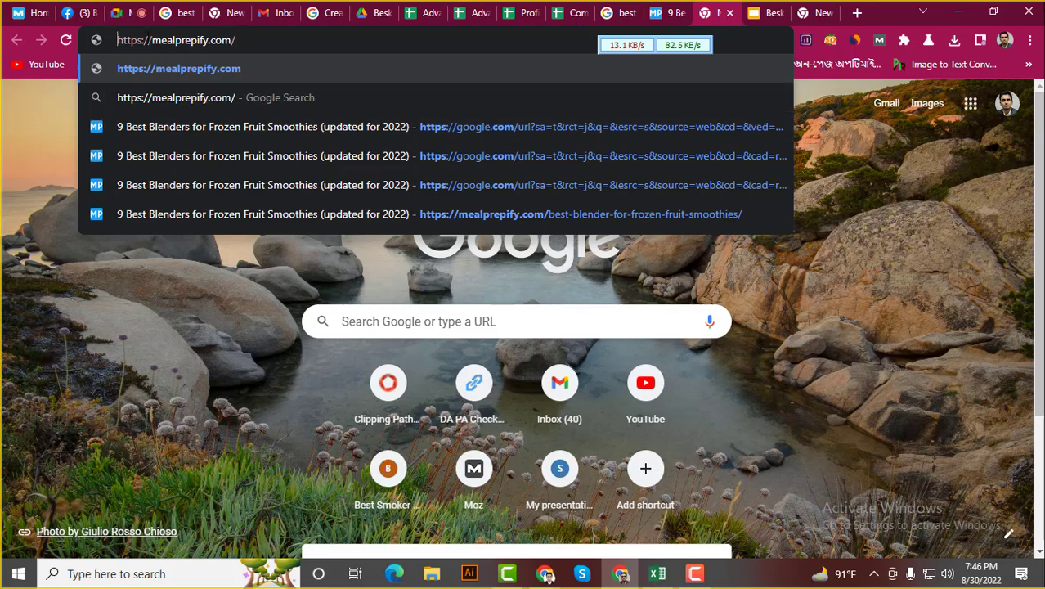
left_click_drag(154, 40, 66, 45)
key("BackSpace")
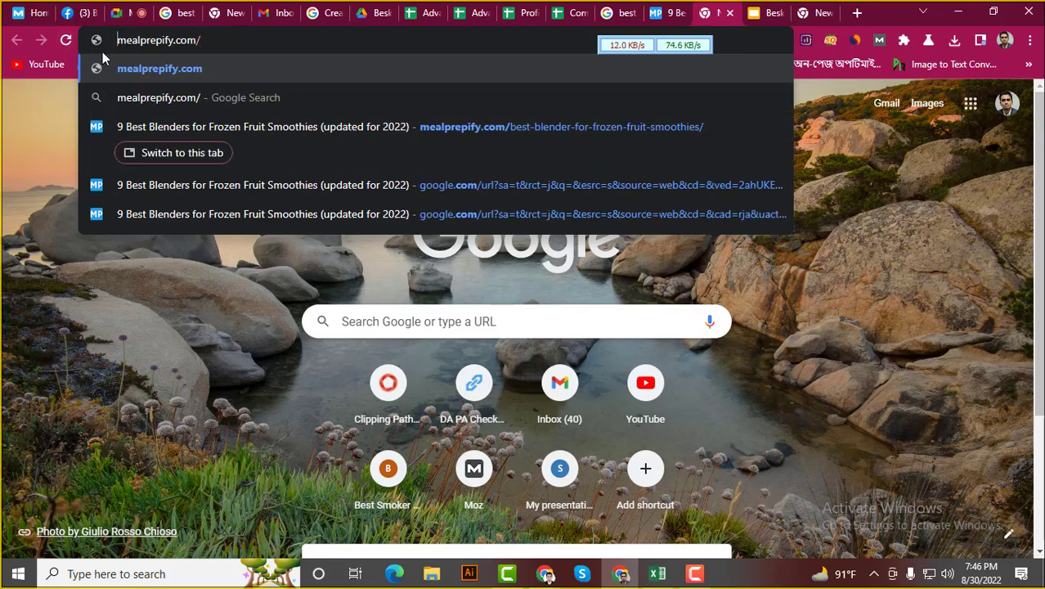
type("site")
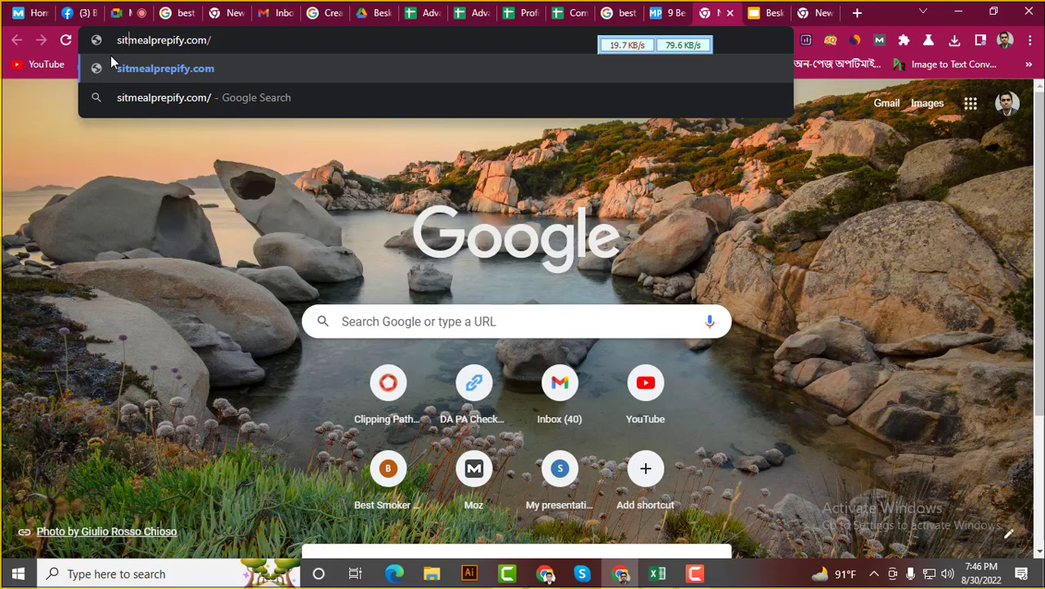
type(":")
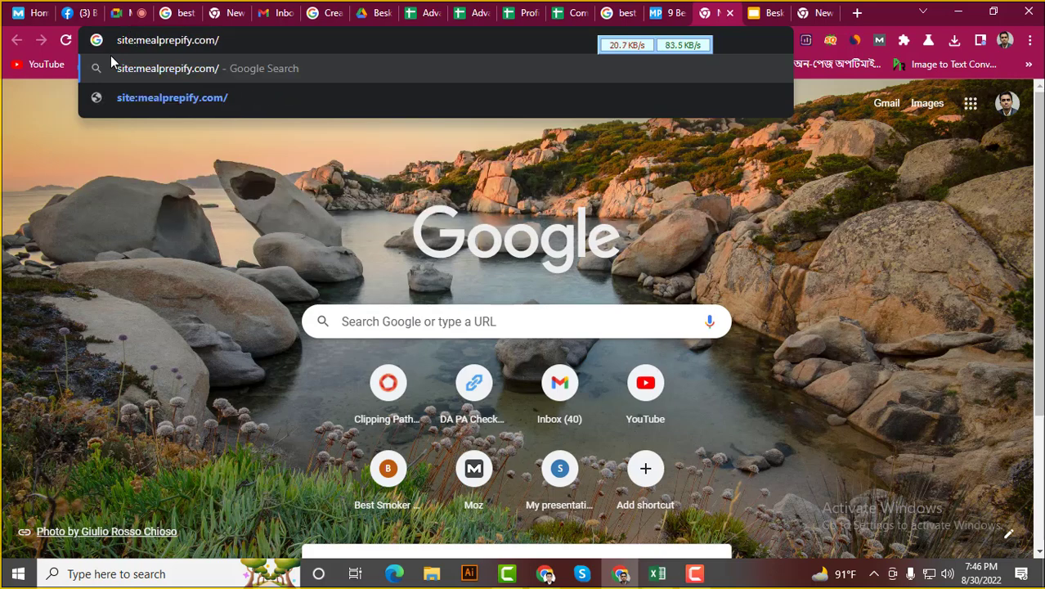
key("Return")
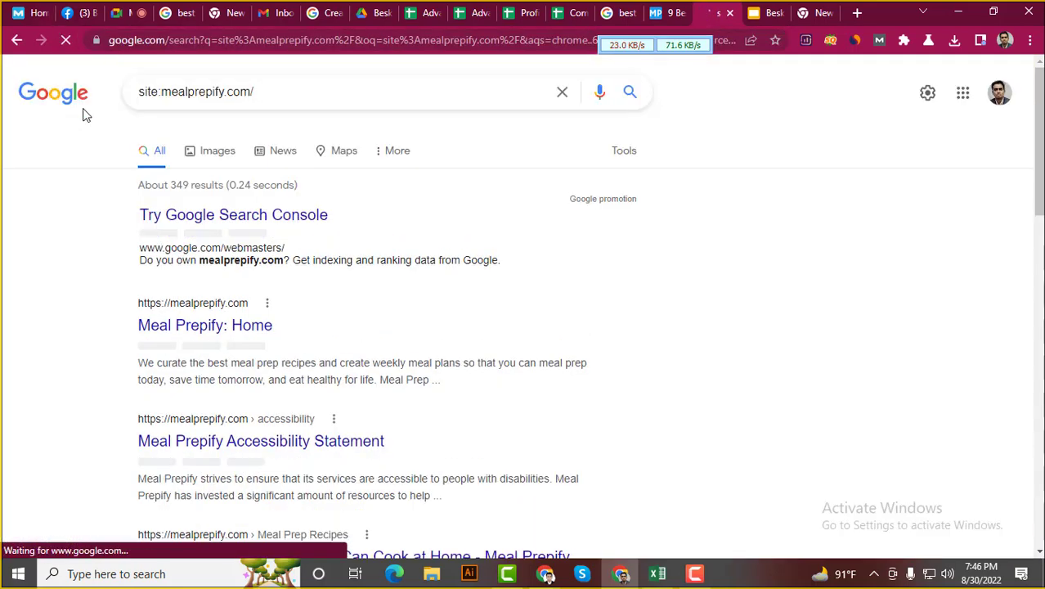
left_click_drag(137, 190, 226, 199)
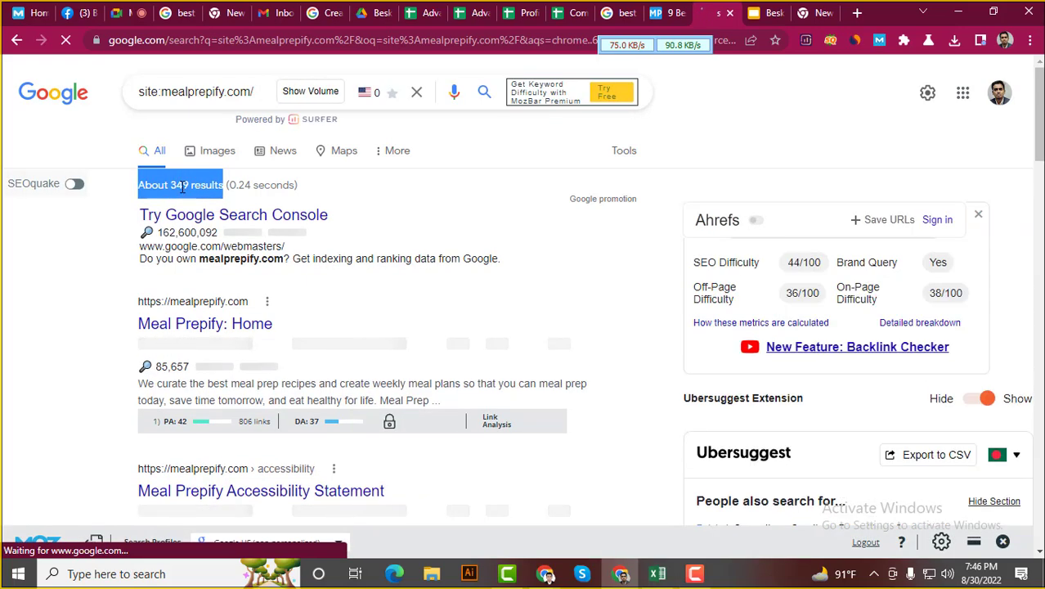
left_click(184, 186)
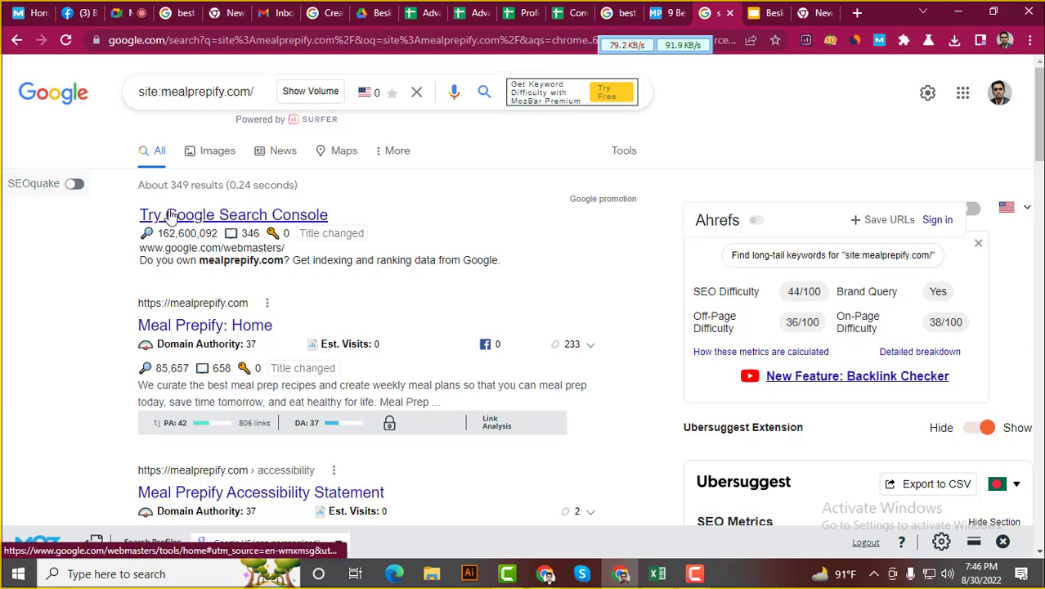
double_click(175, 185)
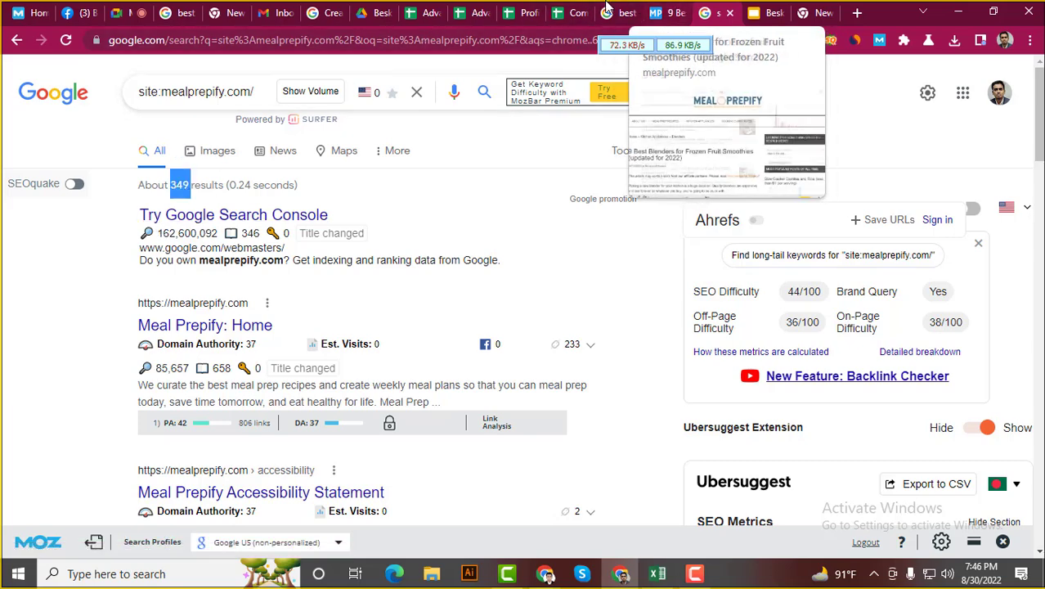
left_click(573, 13)
left_click(403, 296)
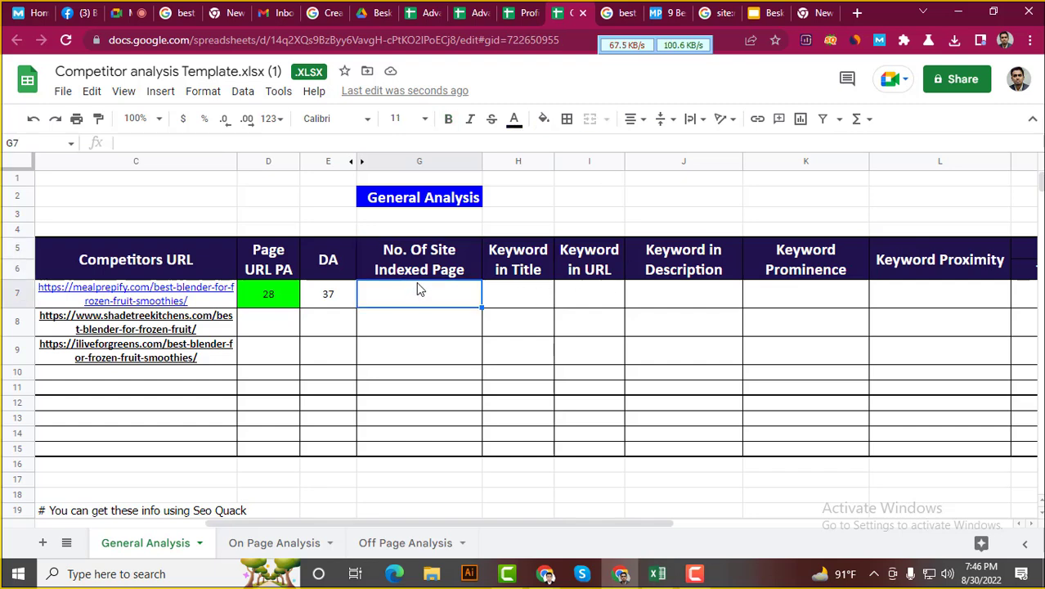
Enter 349 in G7 as mealprepify's indexed page count
type("349")
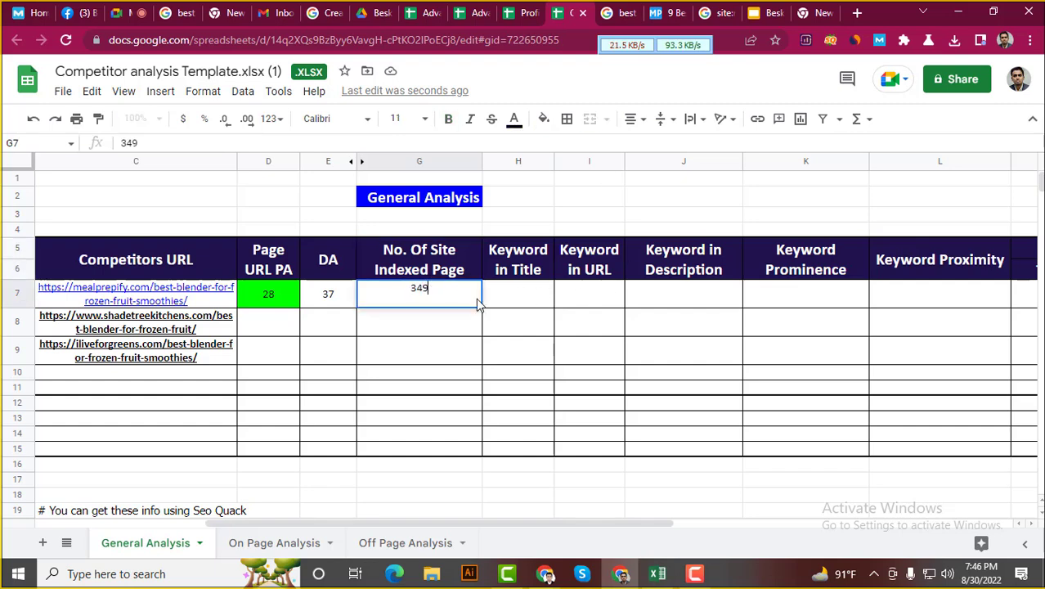
left_click(513, 301)
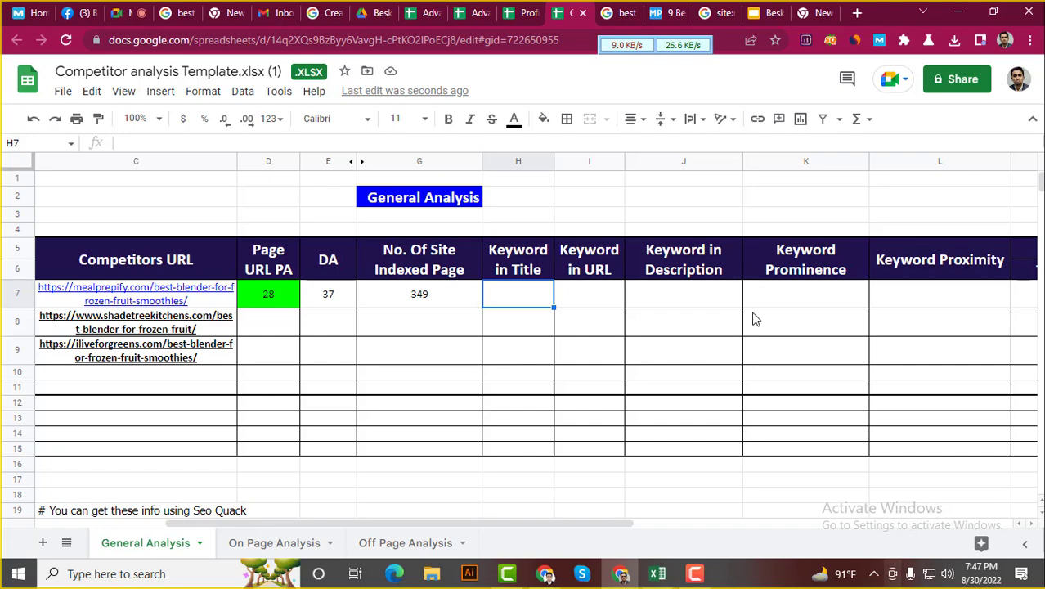
Reload the 'best blender for frozen fruit smoothies' results and inspect the first result's title
left_click(611, 12)
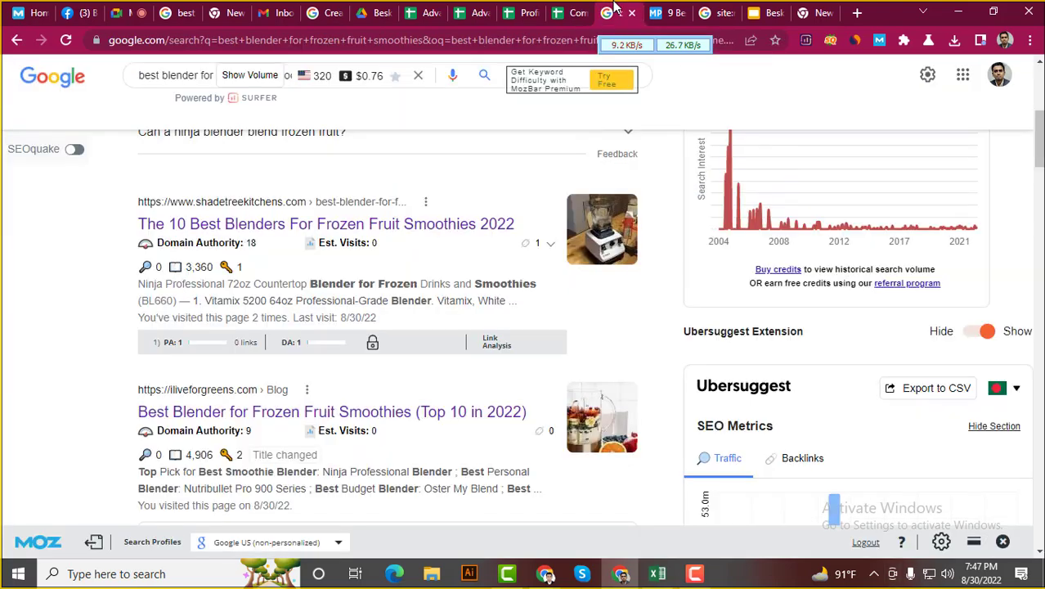
left_click(570, 10)
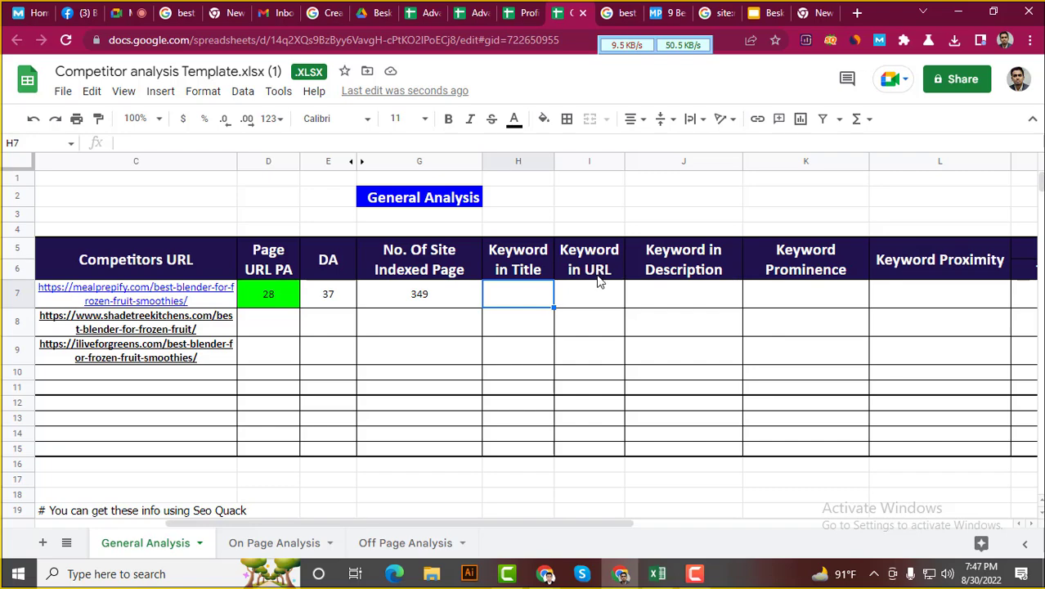
left_click(610, 14)
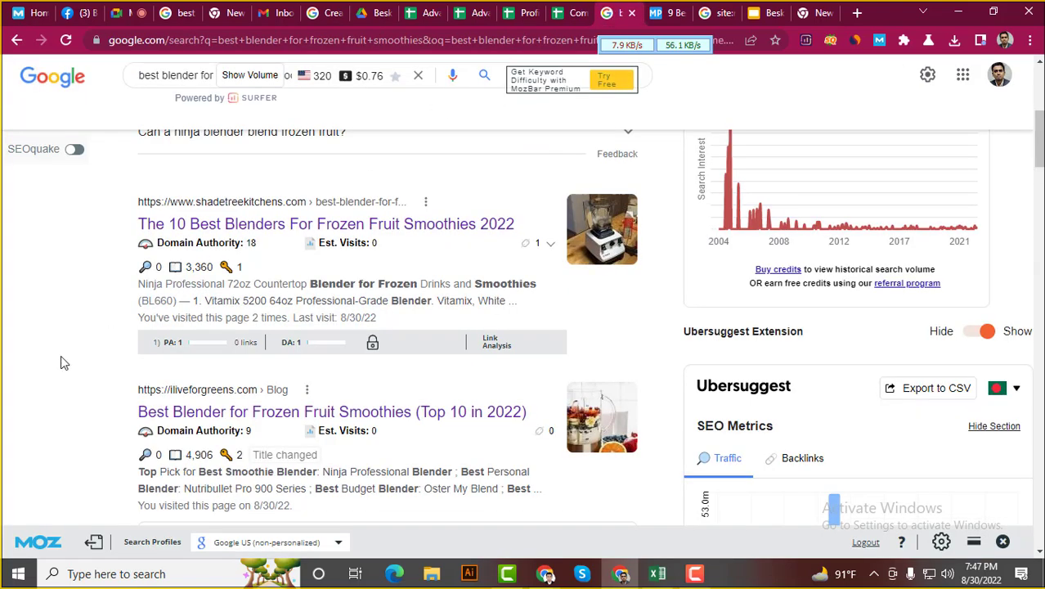
scroll(60, 355, "up", 5)
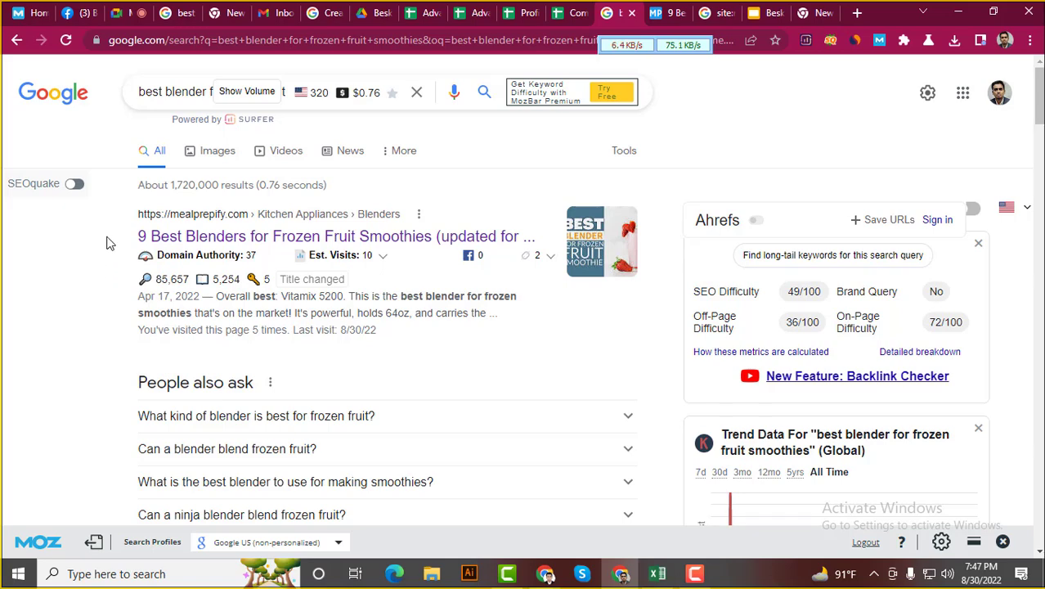
left_click_drag(137, 236, 541, 246)
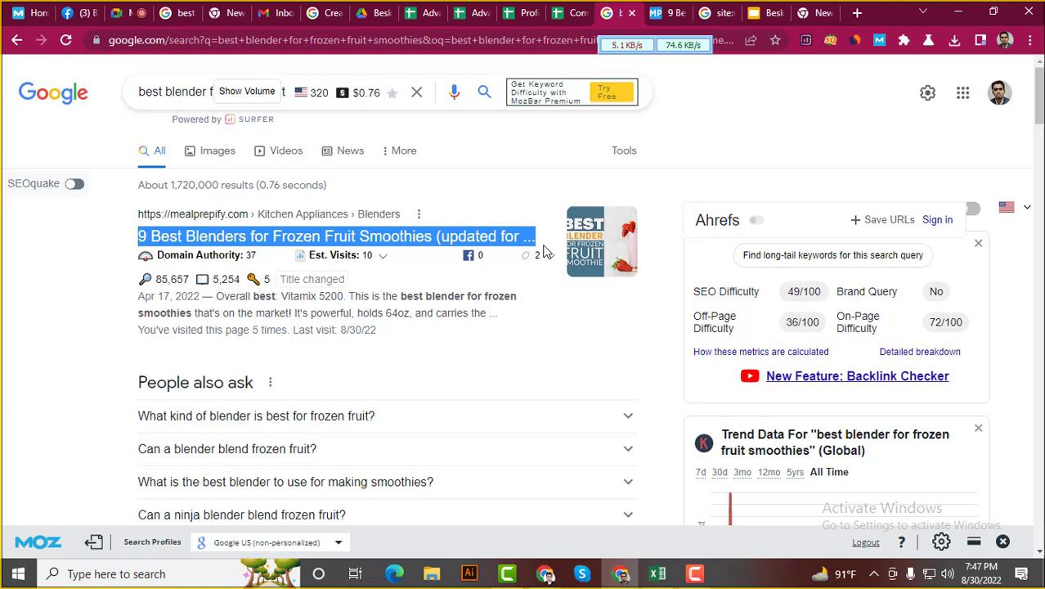
left_click(1, 311)
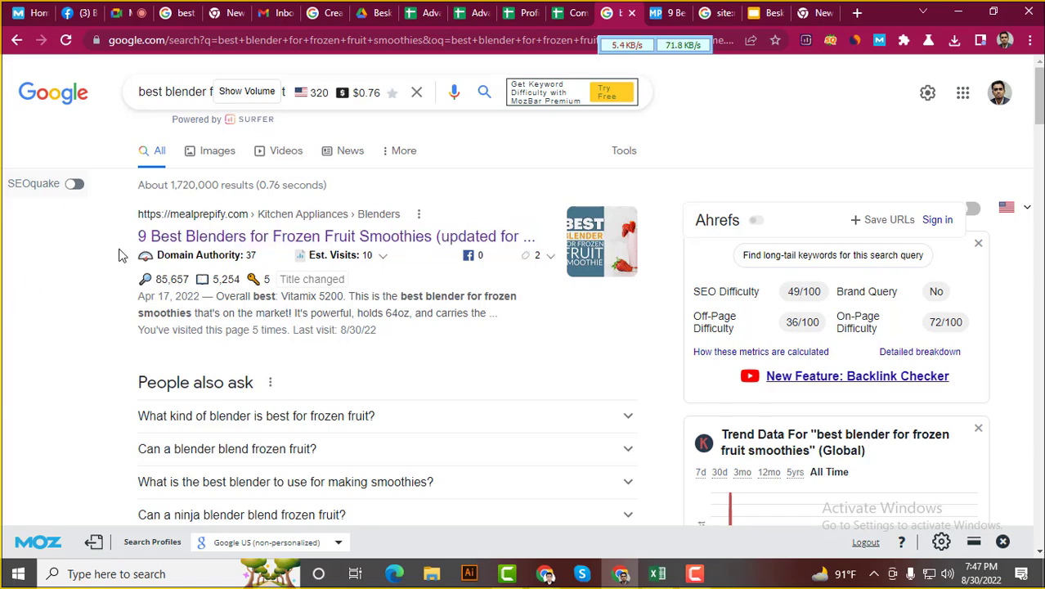
left_click(59, 43)
scroll(63, 317, "down", 7)
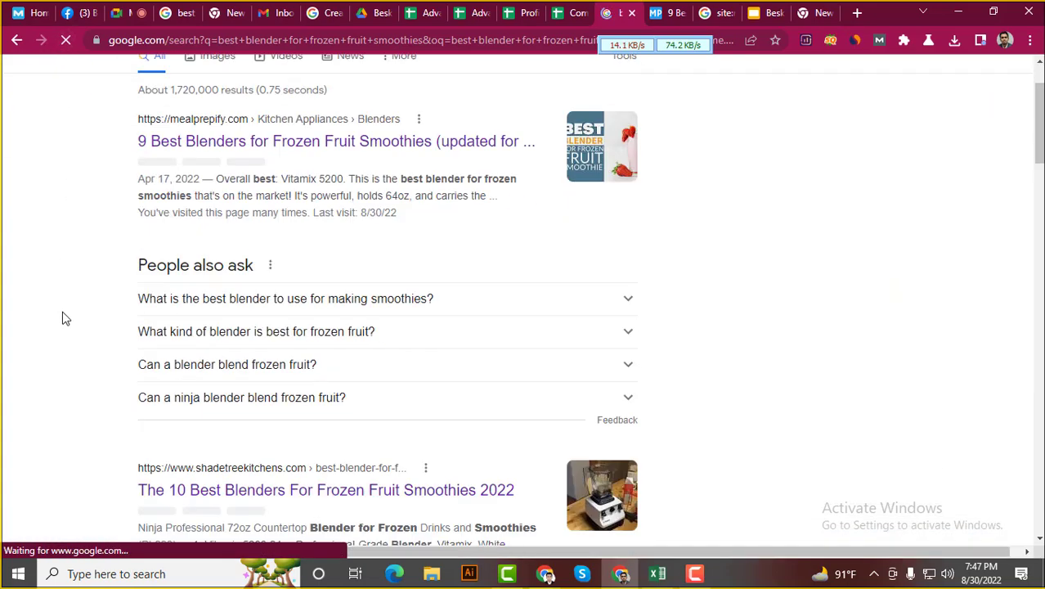
scroll(66, 318, "up", 7)
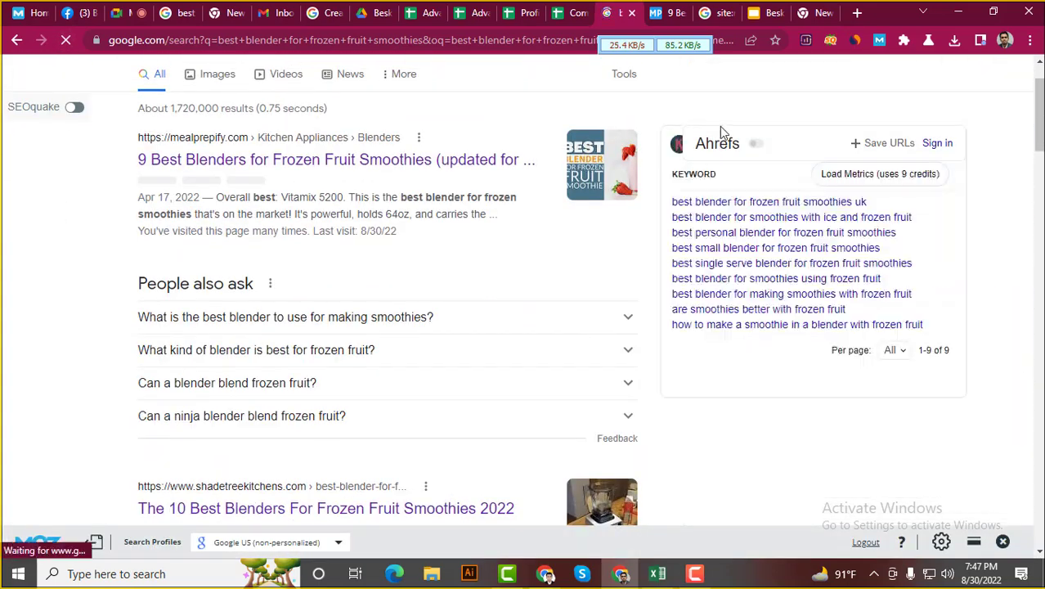
scroll(74, 307, "down", 3)
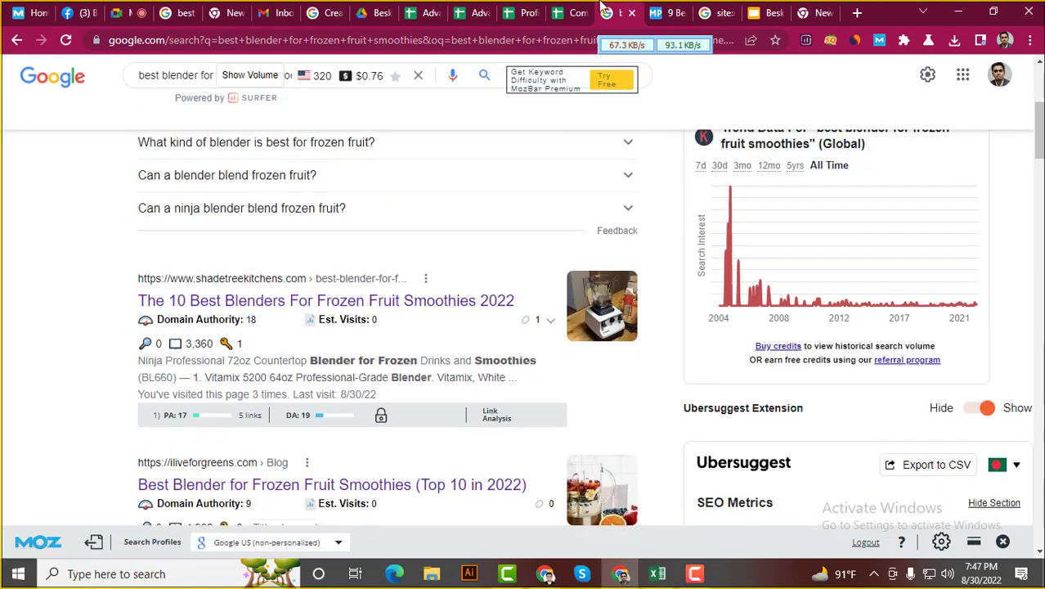
Select the top-ranked mealprepify result title to check it for the keyword
left_click(661, 8)
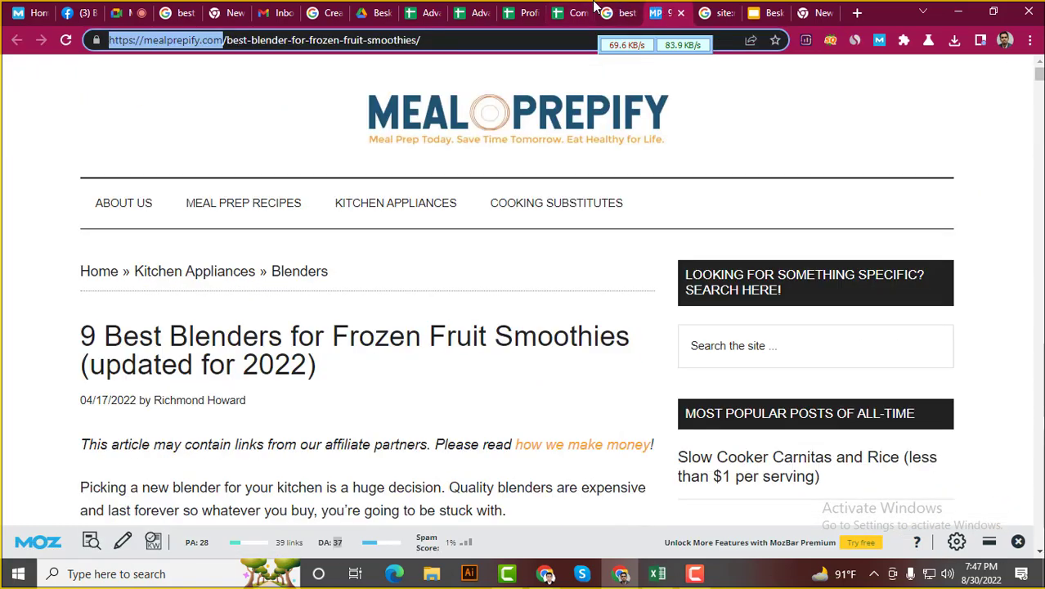
left_click(619, 13)
scroll(64, 334, "up", 4)
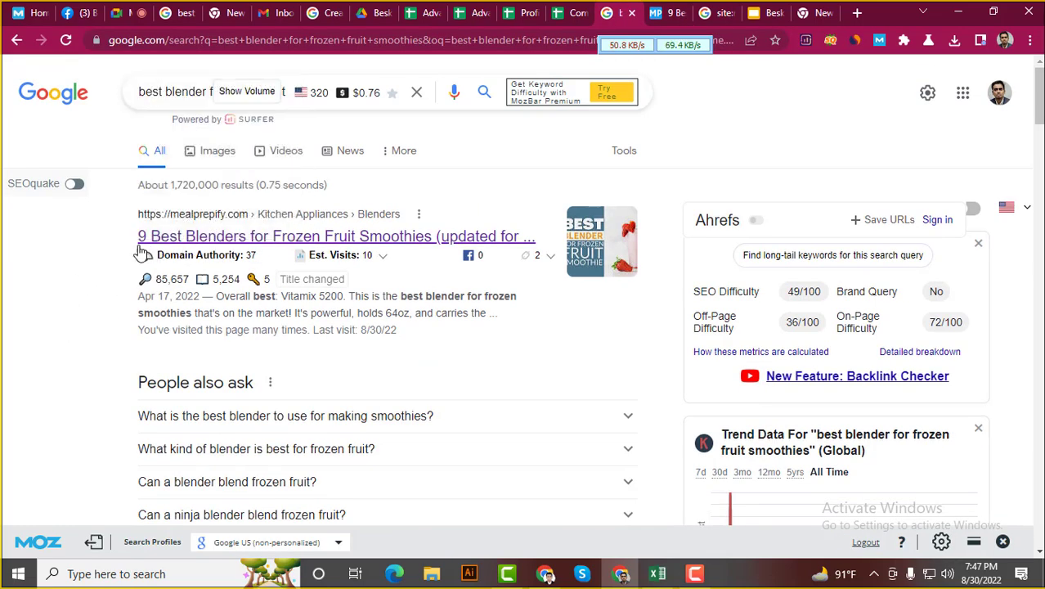
left_click_drag(135, 237, 523, 237)
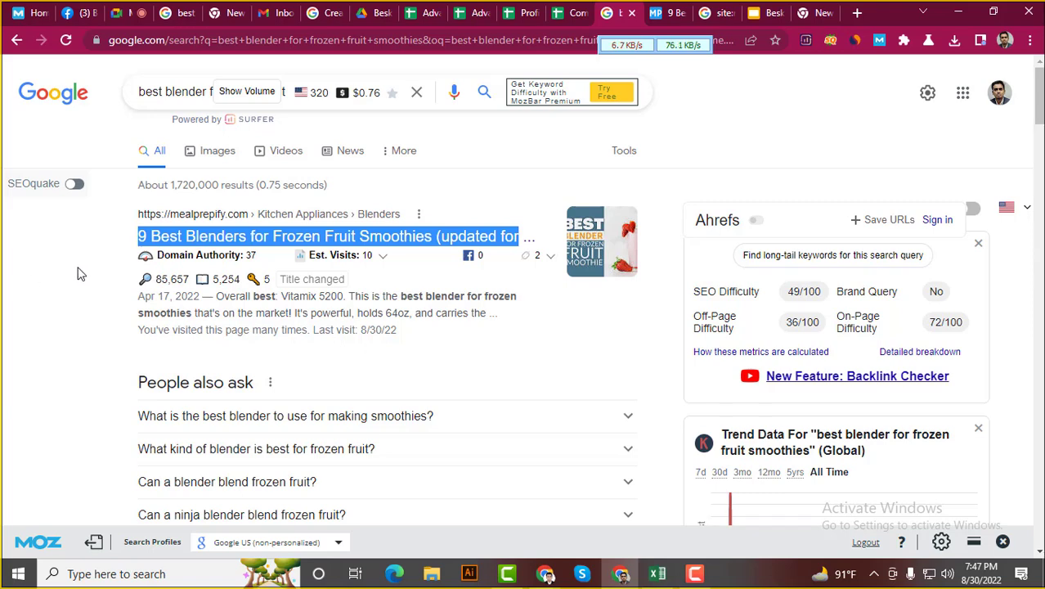
left_click(684, 8)
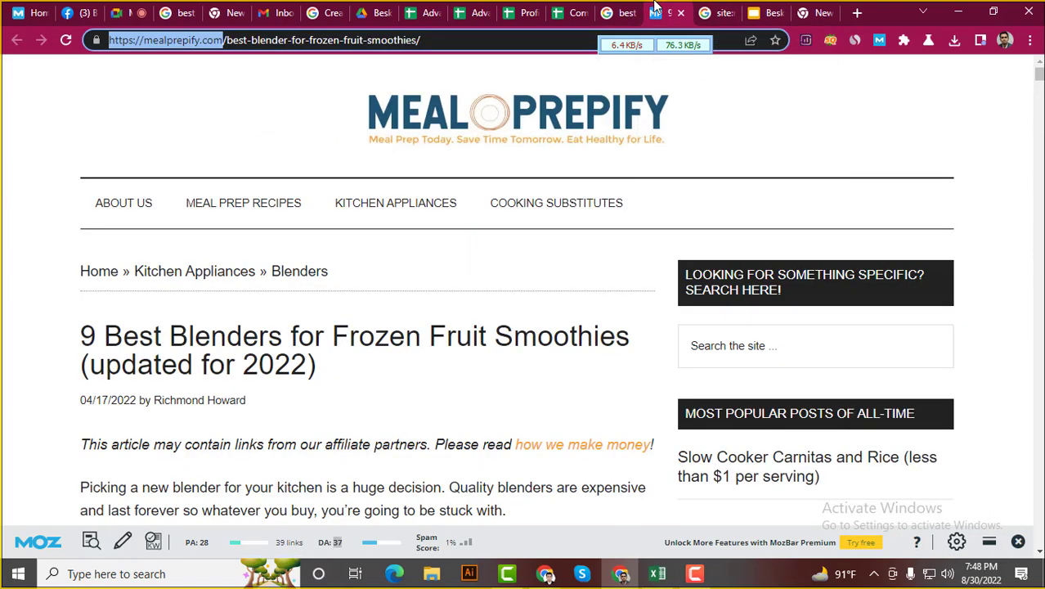
mouse_move(79, 337)
left_mouse_down()
mouse_move(330, 375)
mouse_move(82, 333)
left_mouse_up()
left_click(300, 360)
left_click(121, 351)
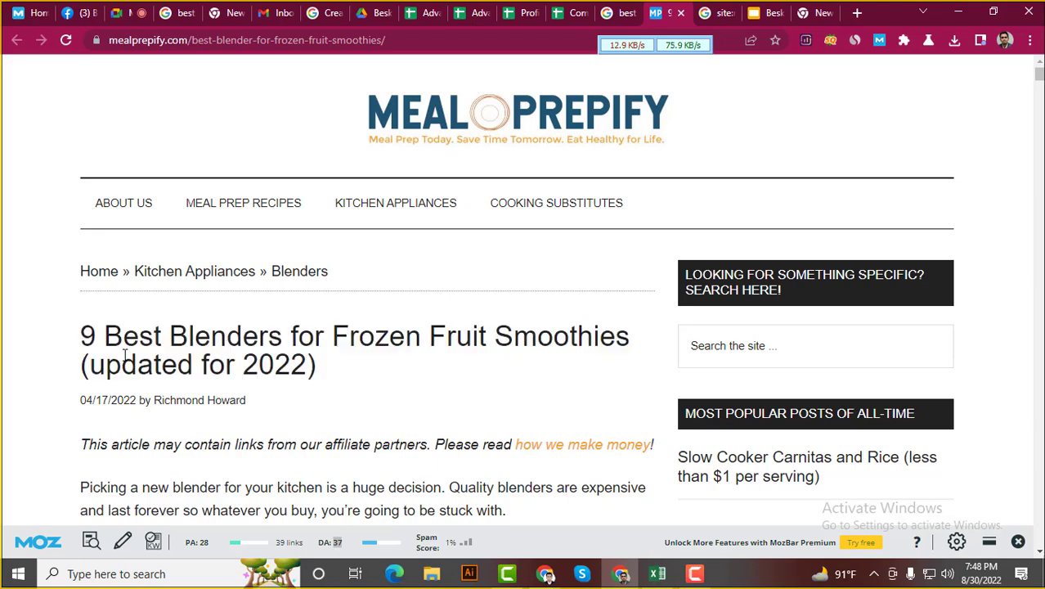
left_click(619, 12)
left_click(10, 299)
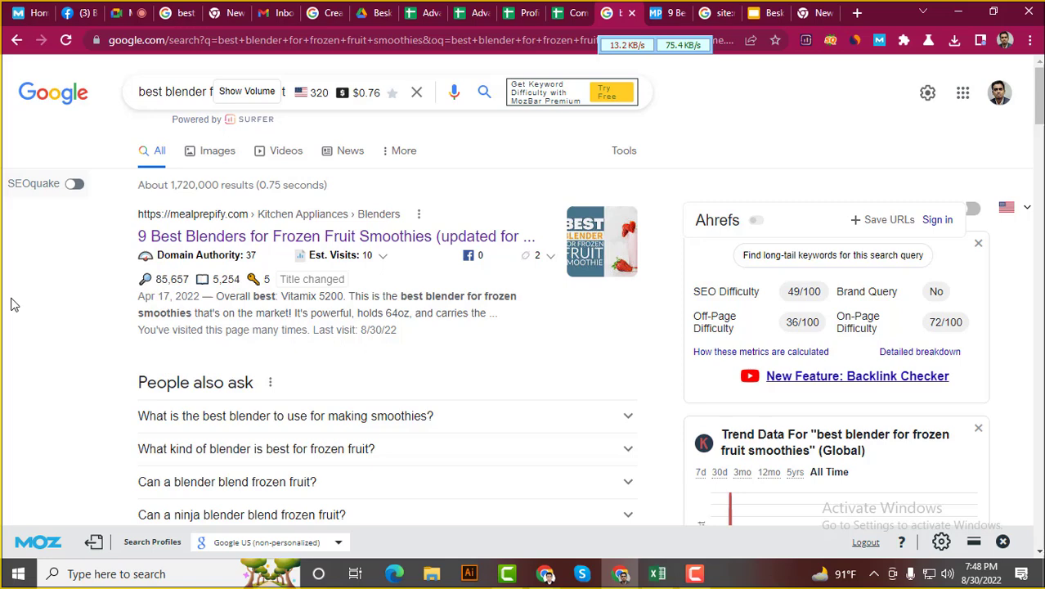
left_click(659, 11)
left_click_drag(51, 352, 331, 369)
left_click(314, 365)
left_click(642, 8)
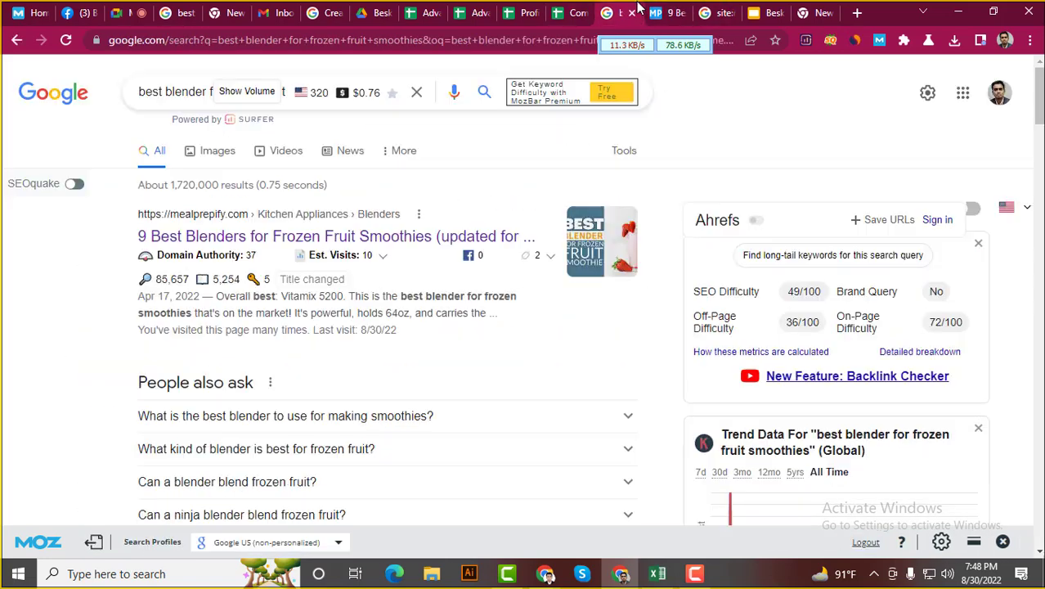
left_click(660, 12)
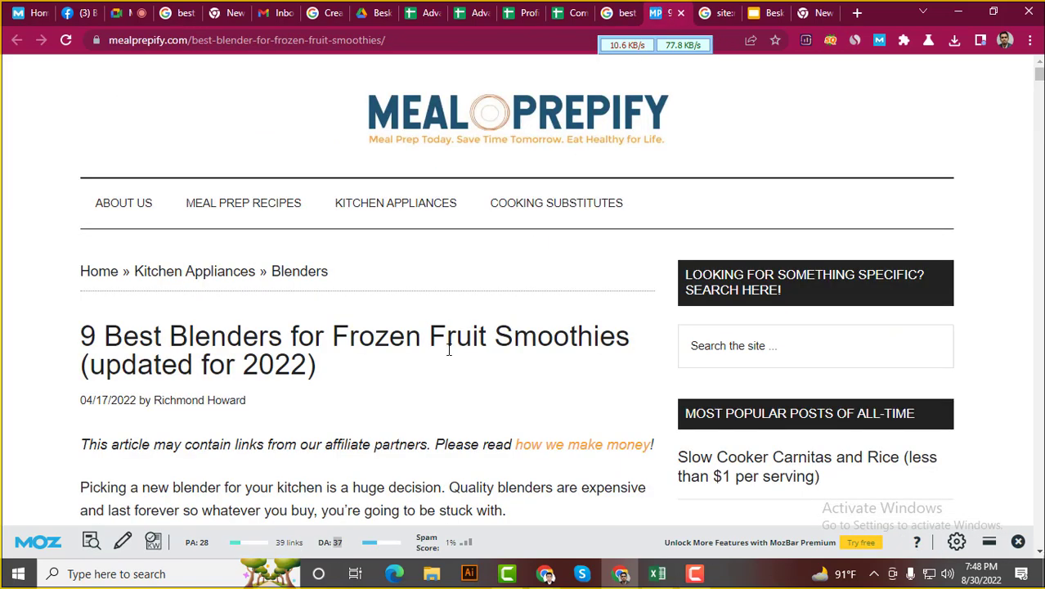
left_click_drag(323, 367, 83, 337)
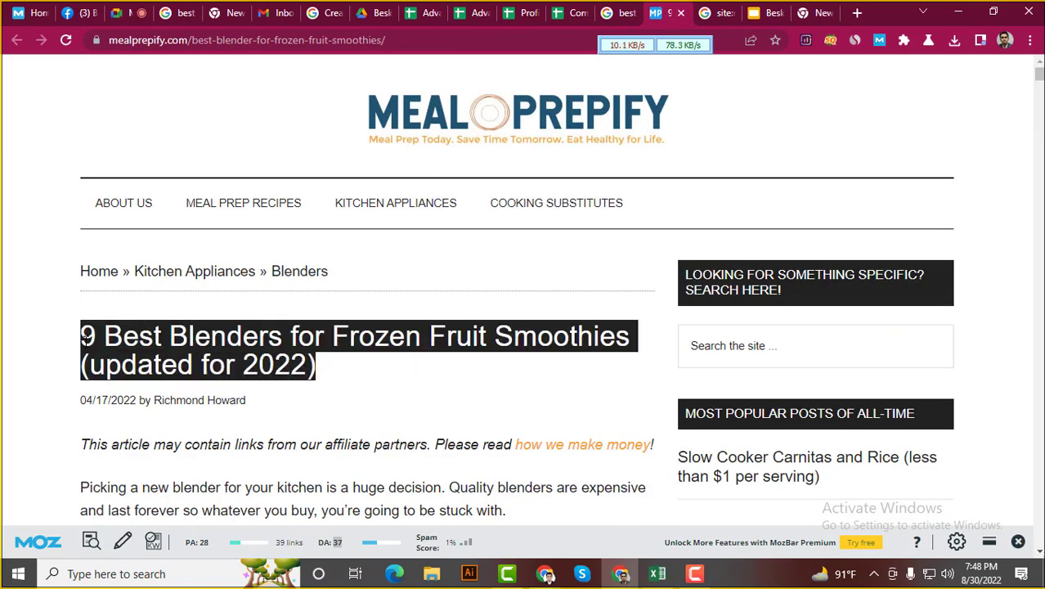
left_click(110, 364)
left_click(621, 10)
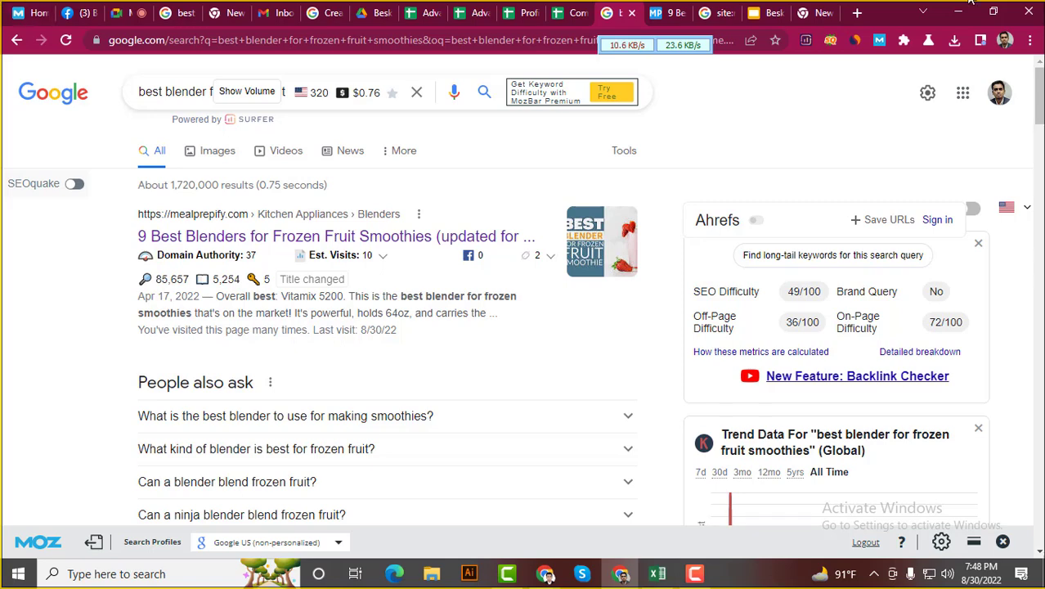
left_click(664, 12)
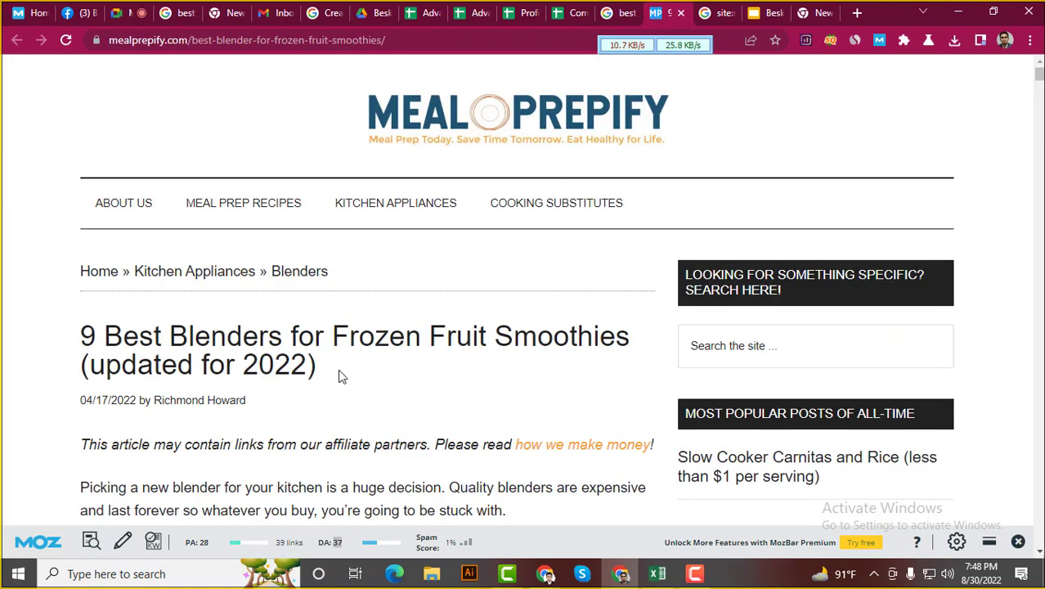
left_click_drag(336, 371, 76, 340)
left_click(125, 350)
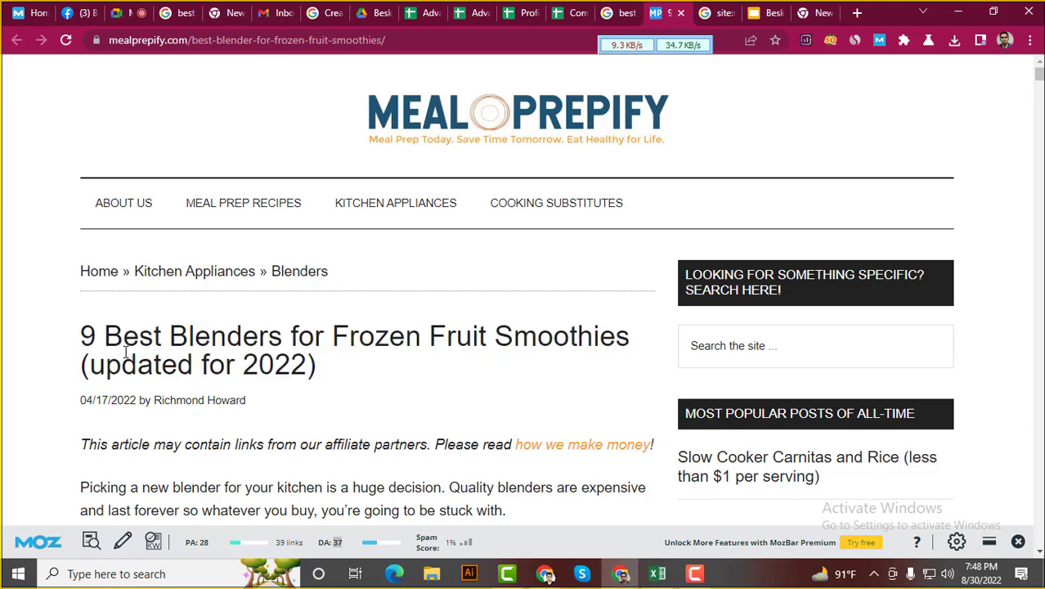
left_click(602, 9)
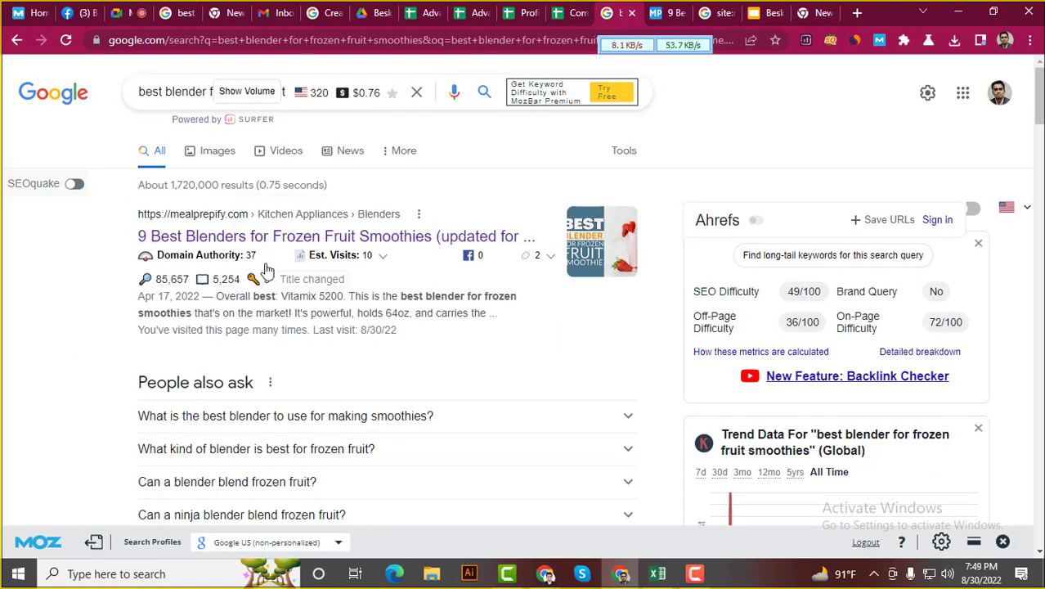
mouse_move(176, 278)
left_click(656, 10)
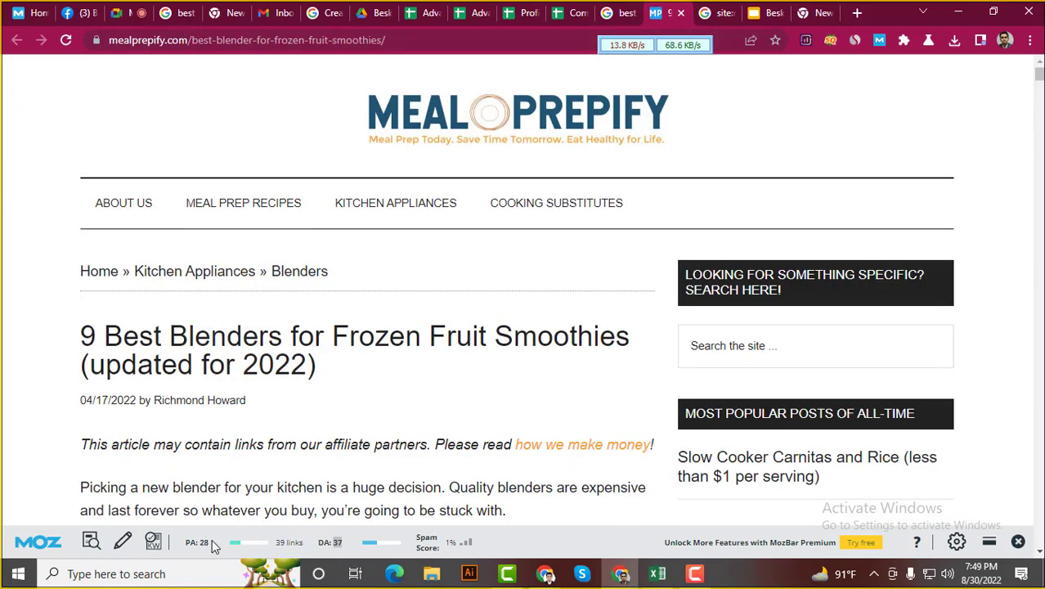
left_click_drag(212, 542, 196, 542)
left_click(211, 553)
mouse_move(195, 303)
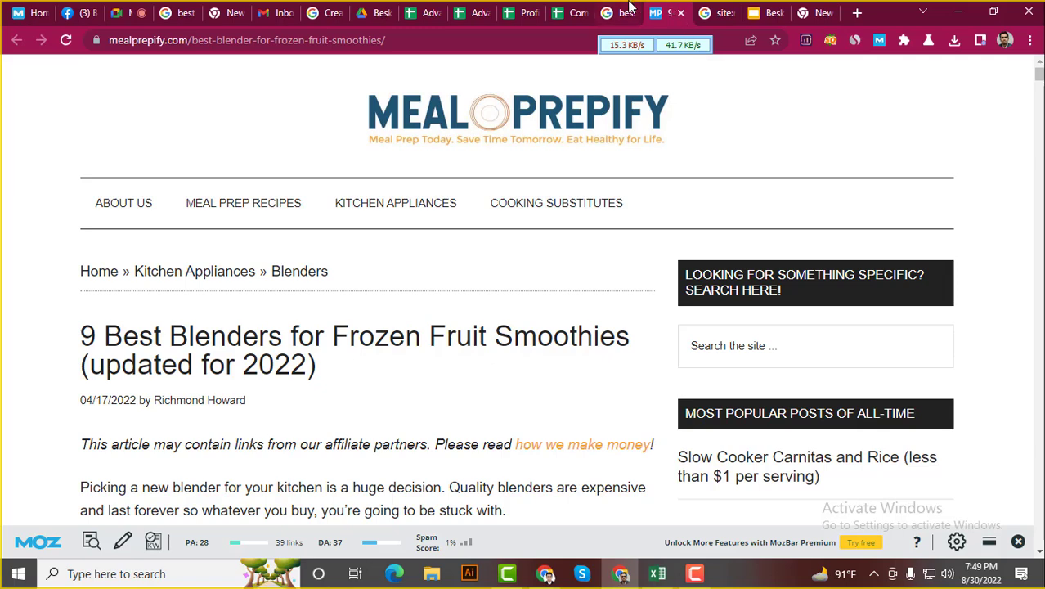
left_click(627, 10)
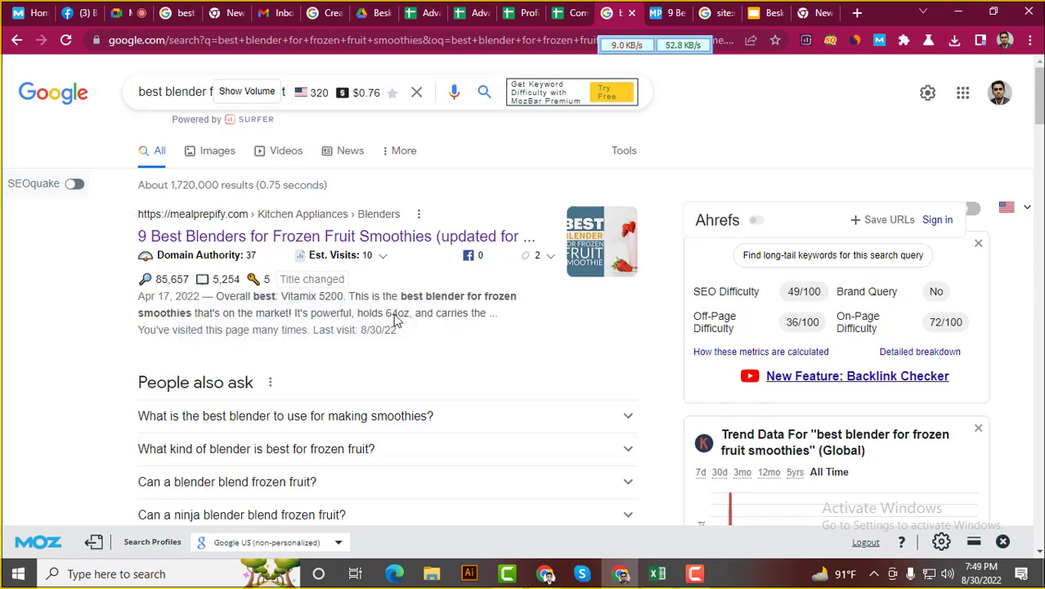
left_click(448, 236)
scroll(145, 333, "down", 2)
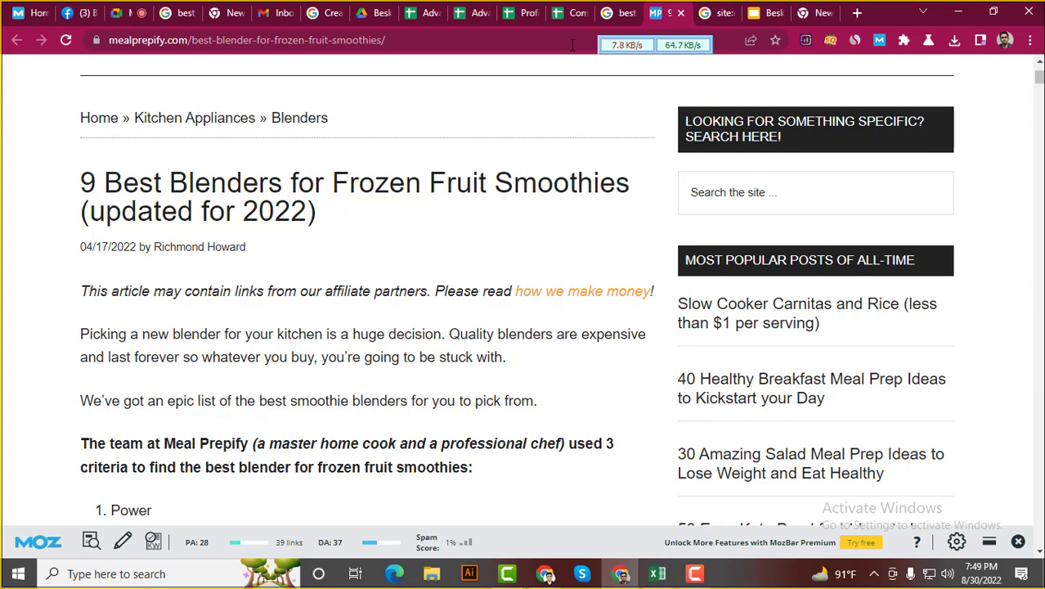
left_click(619, 12)
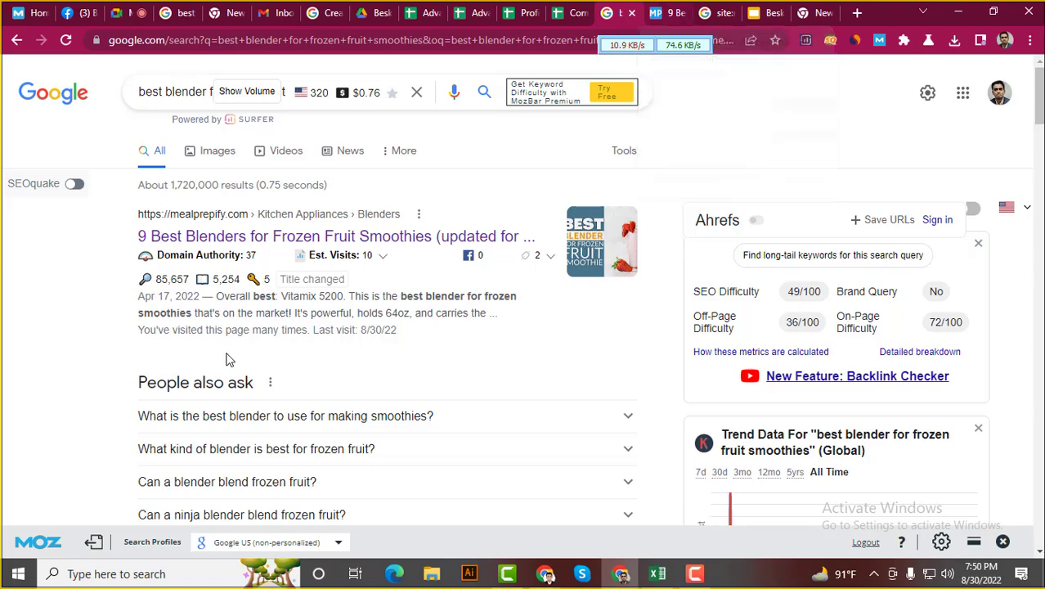
left_click_drag(136, 298, 414, 335)
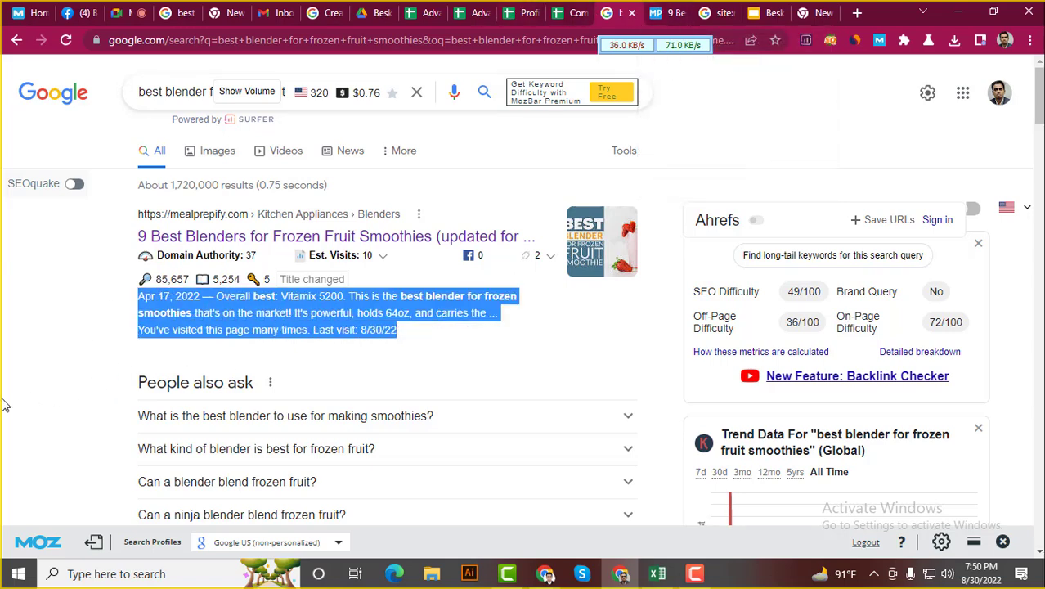
left_click(45, 352)
left_click_drag(137, 297, 394, 344)
left_click(3, 339)
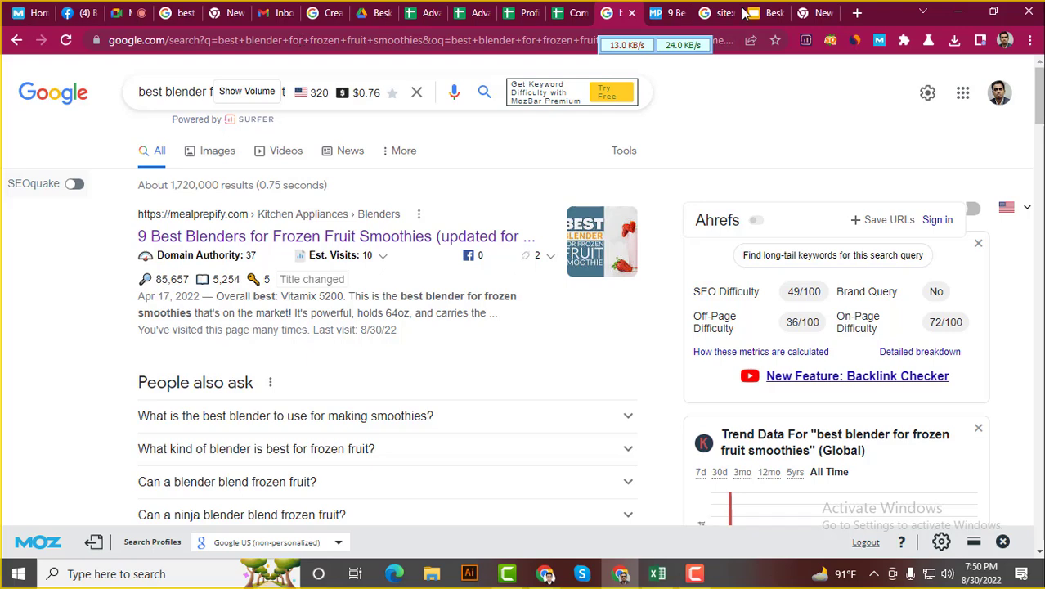
Check the MealPrepify blender article's URL slug, glancing back at the Google search query
left_click(666, 12)
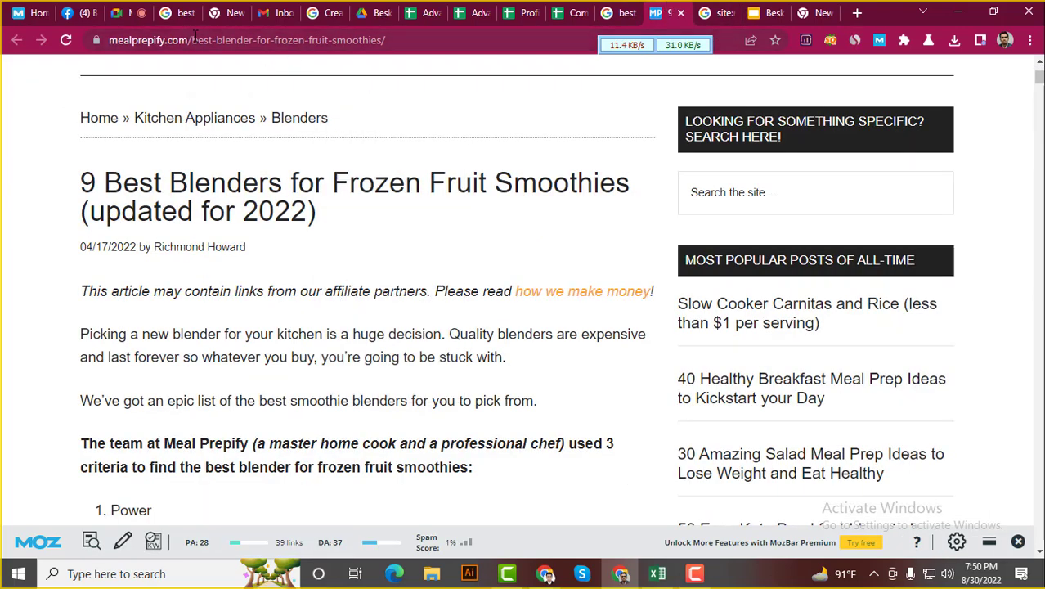
left_click_drag(193, 40, 386, 42)
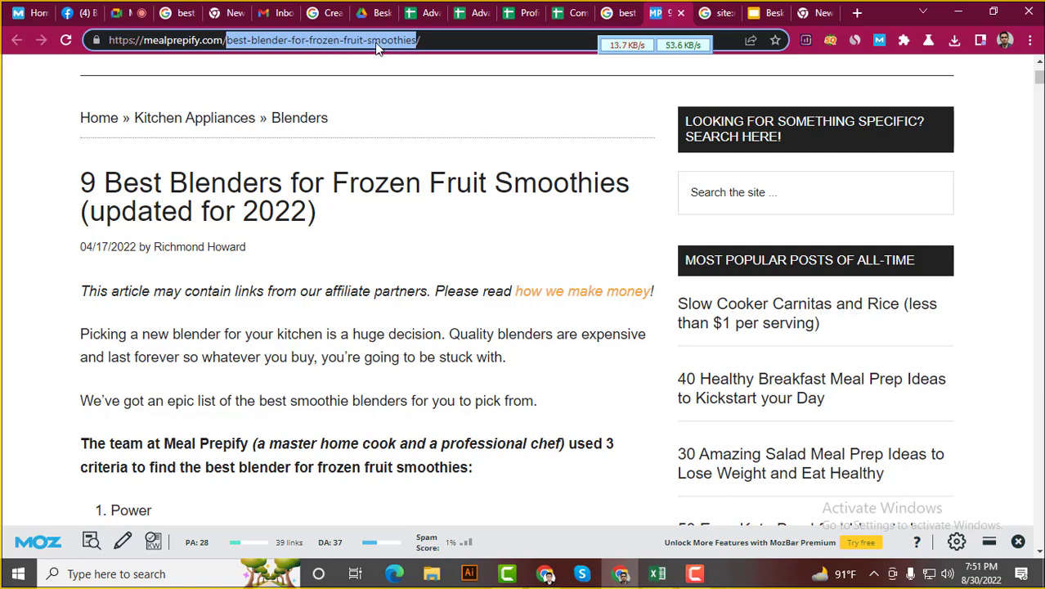
left_click(369, 39)
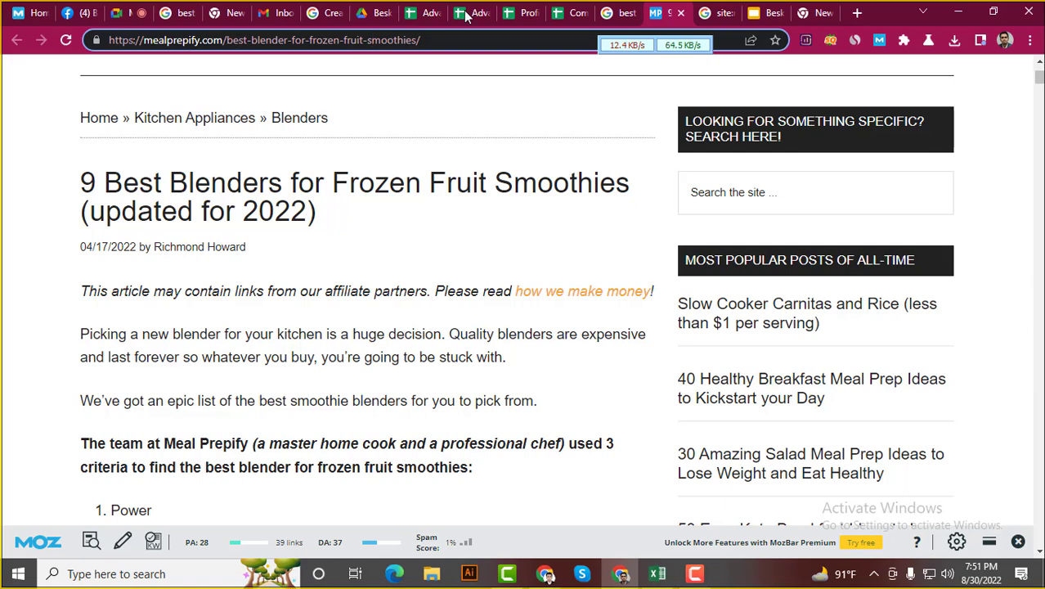
left_click(619, 12)
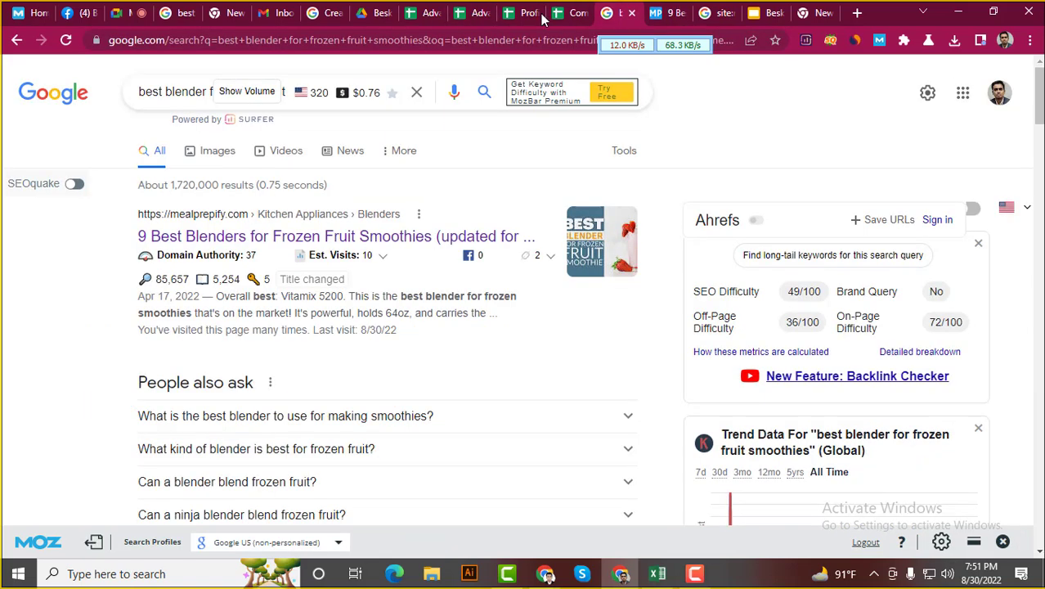
left_click(191, 92)
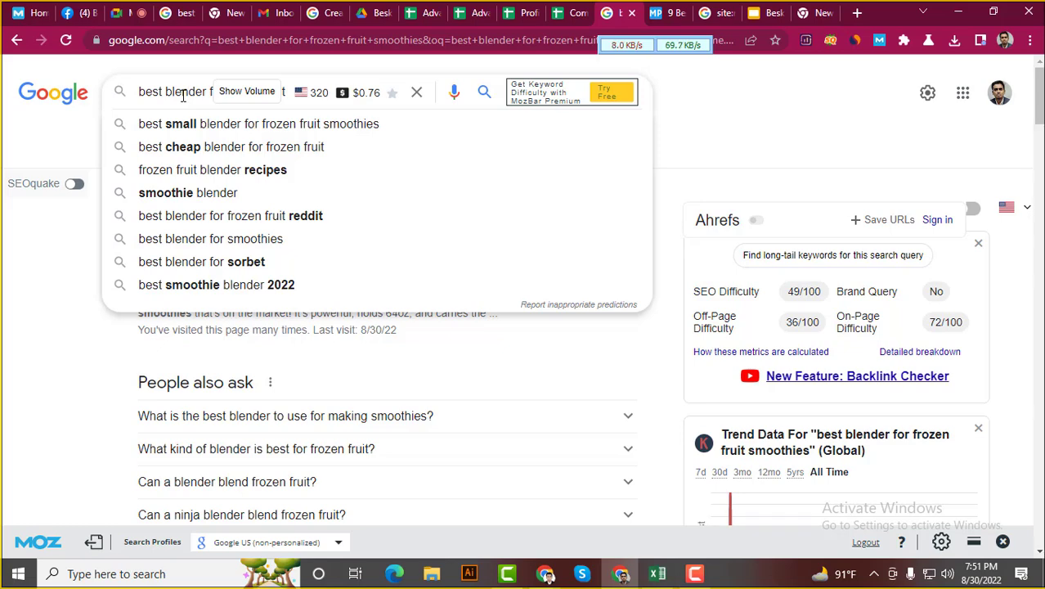
left_click(675, 7)
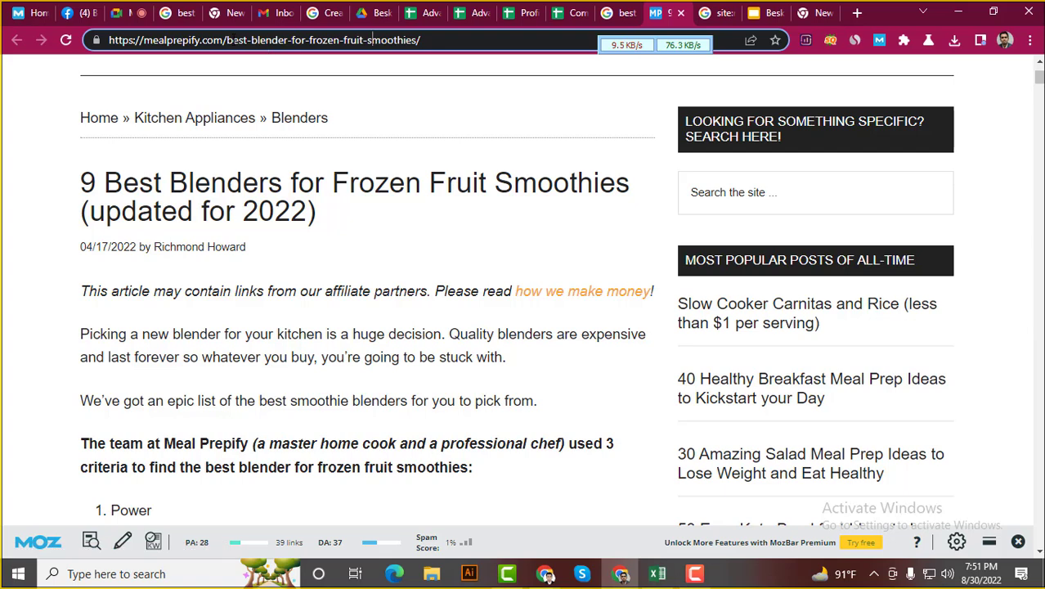
left_click_drag(227, 39, 434, 46)
left_click(440, 40)
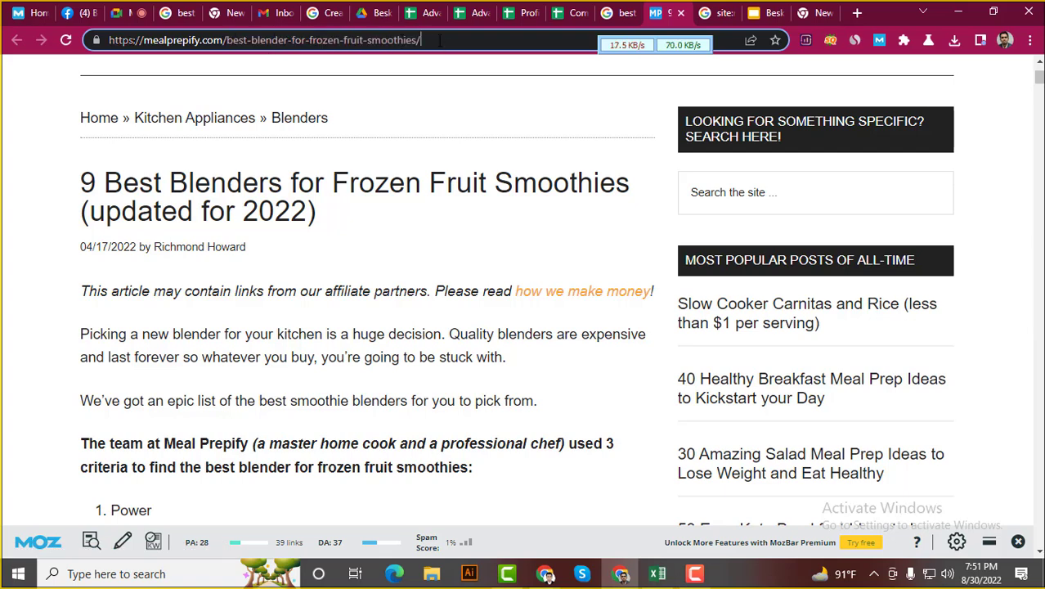
Scroll the Google results down toward the ShadeTree Kitchens frozen fruit smoothie blender result
scroll(63, 242, "down", 15)
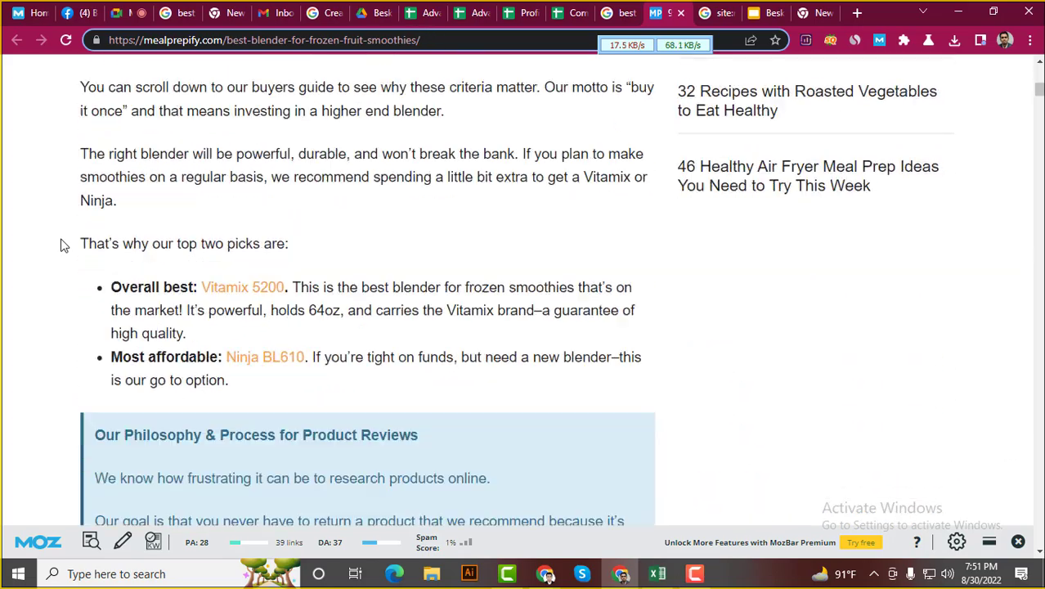
scroll(61, 243, "down", 10)
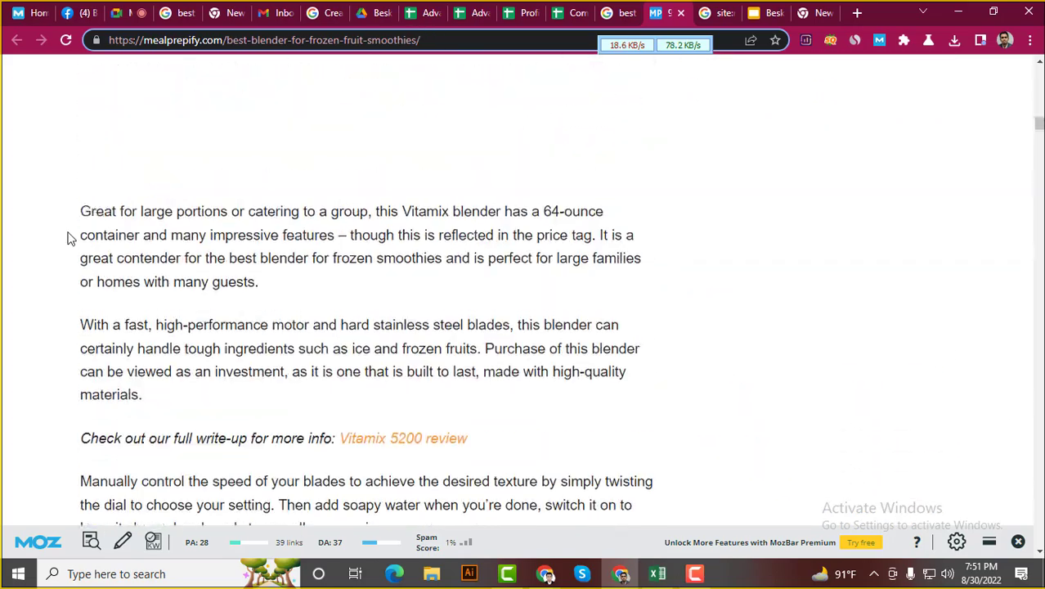
scroll(69, 226, "down", 10)
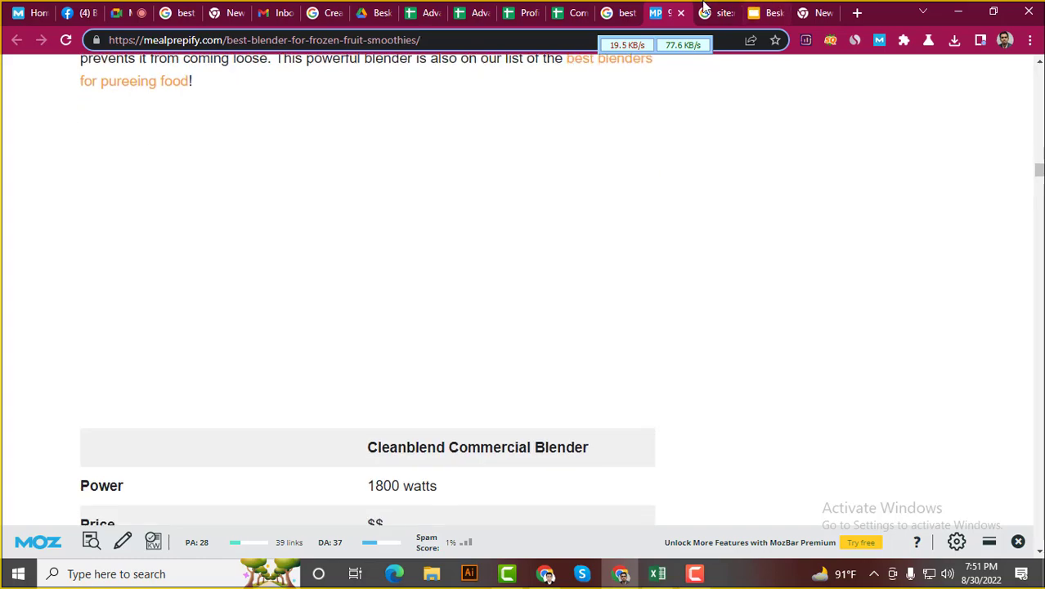
left_click(613, 10)
scroll(4, 311, "down", 8)
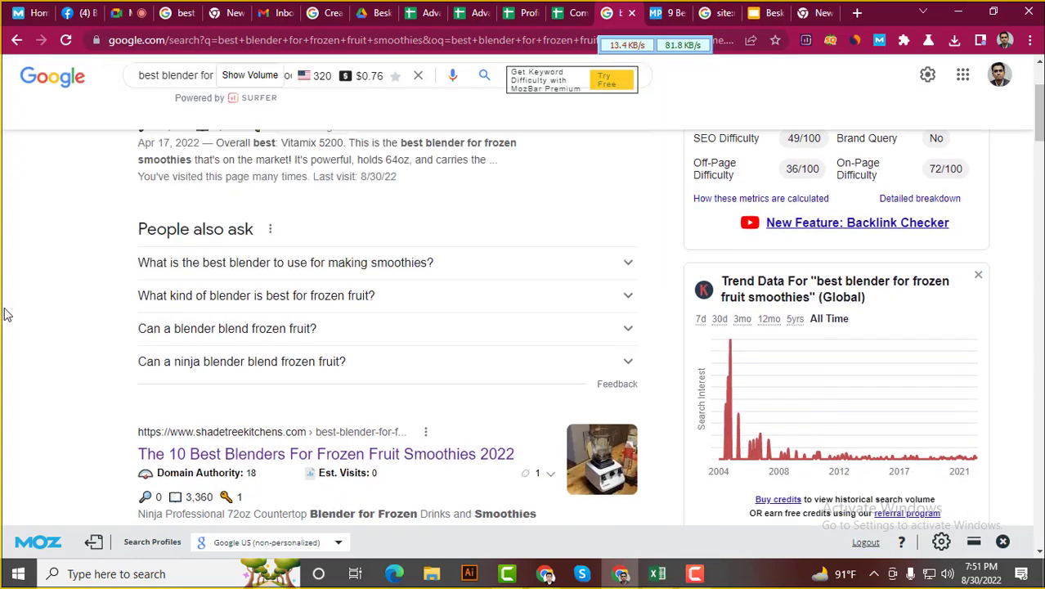
Open the ShadeTree Kitchens result in a new tab and skim the article
right_click(270, 149)
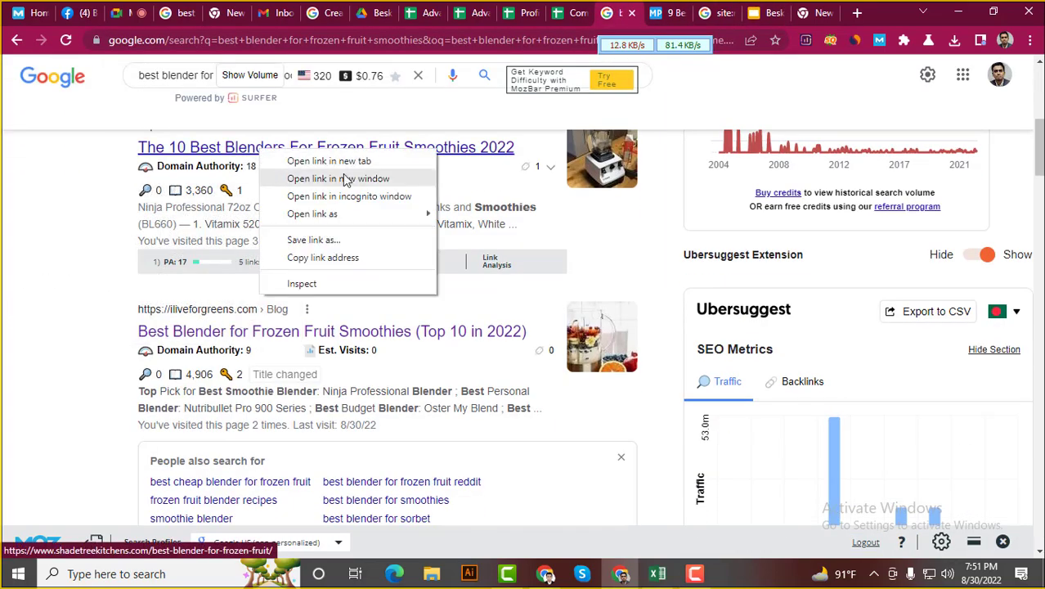
left_click(347, 159)
left_click(636, 12)
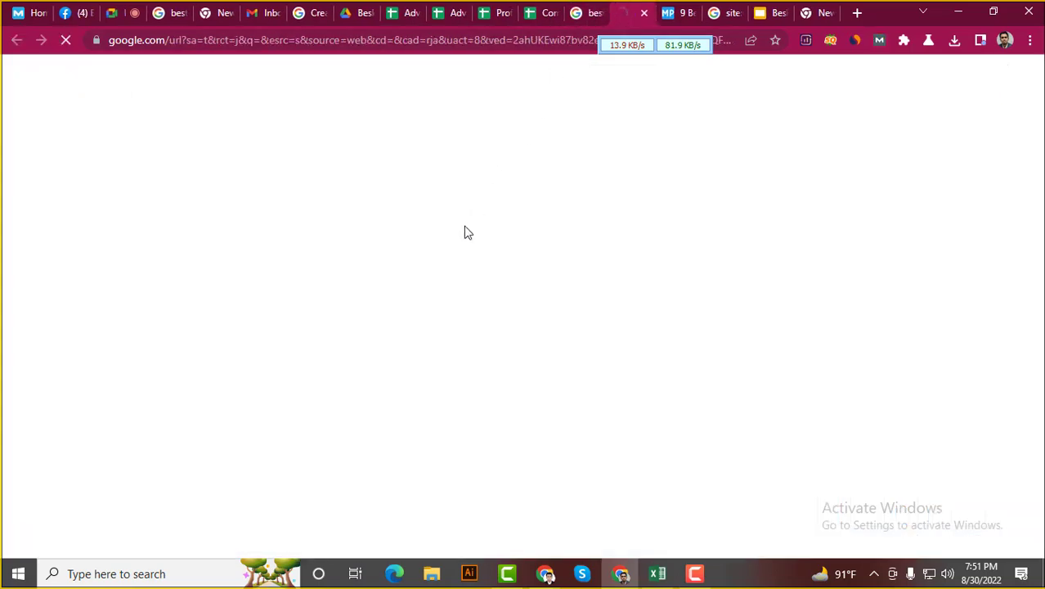
scroll(432, 315, "down", 15)
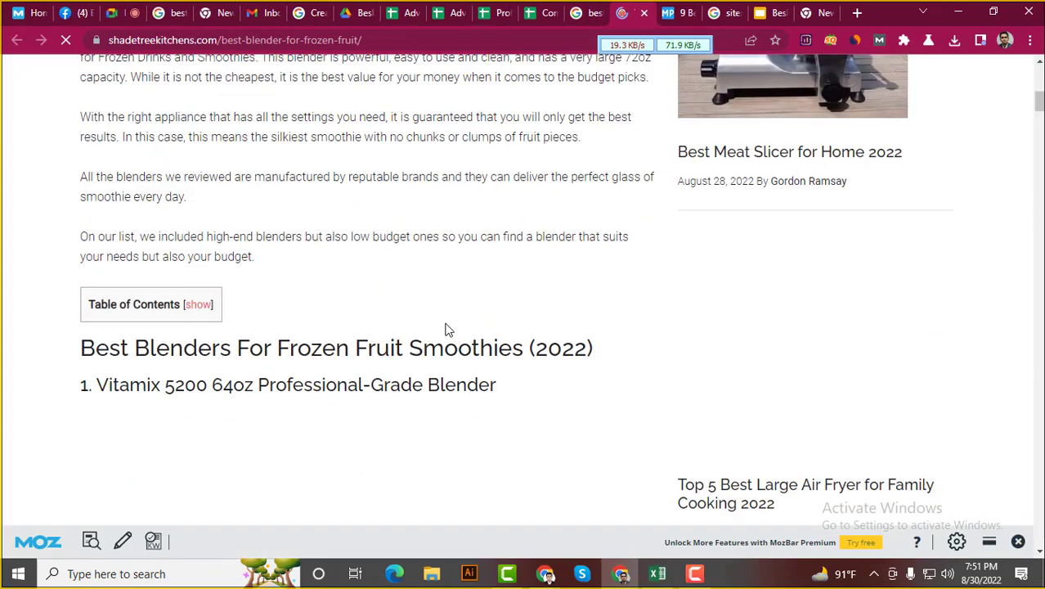
scroll(446, 329, "up", 15)
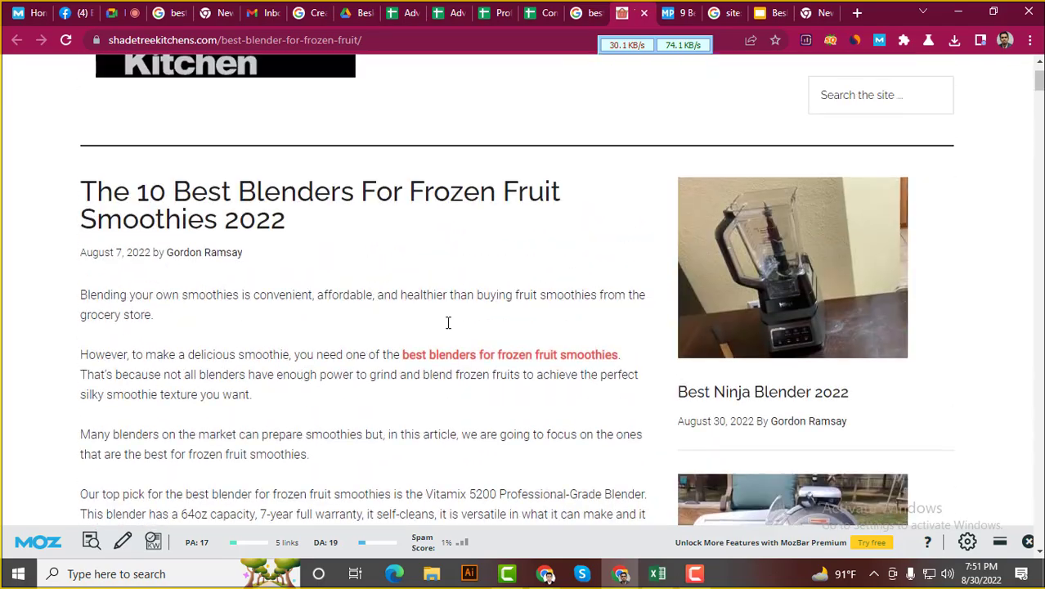
scroll(447, 329, "down", 15)
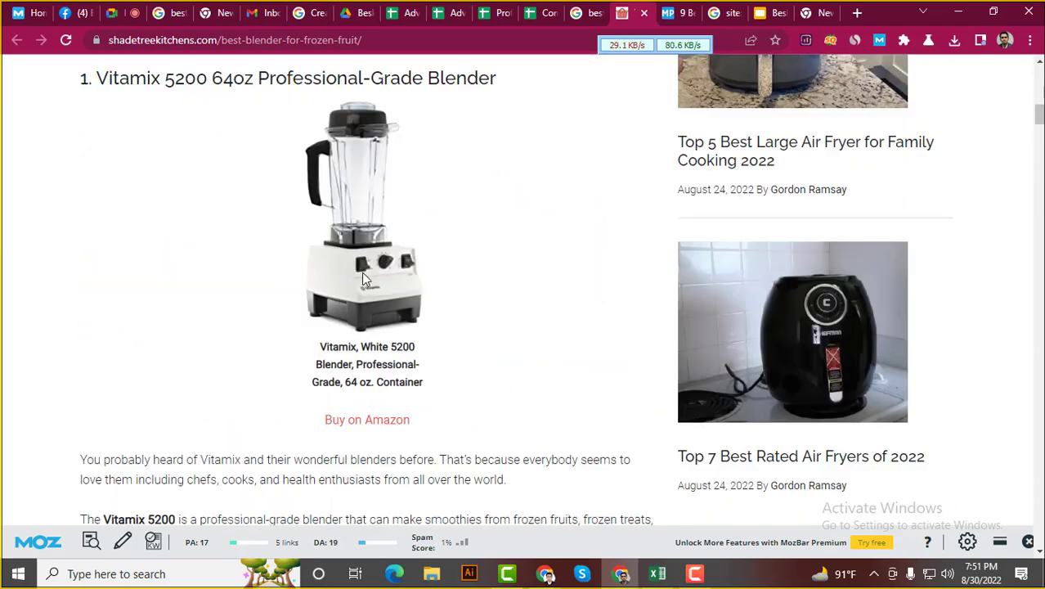
Inspect the Vitamix blender image's HTML element in DevTools, then close DevTools
right_click(363, 273)
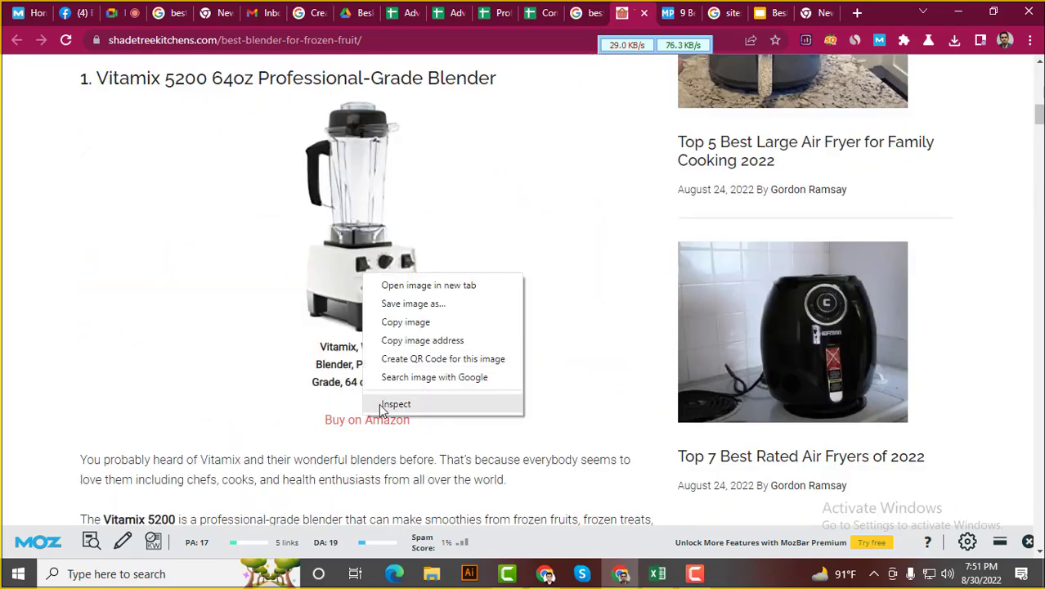
left_click(341, 278)
right_click(342, 259)
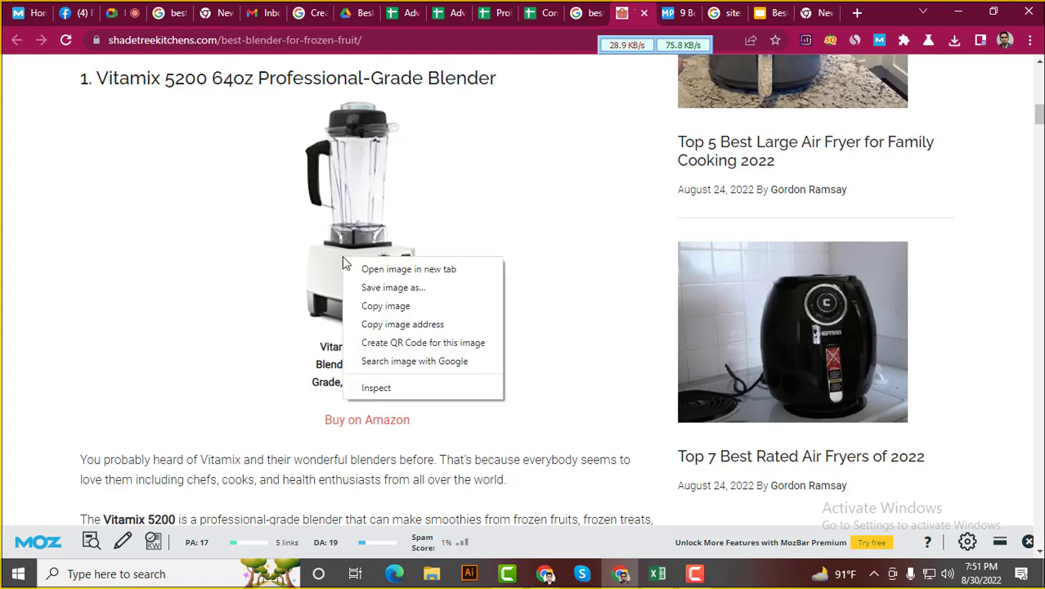
left_click(376, 387)
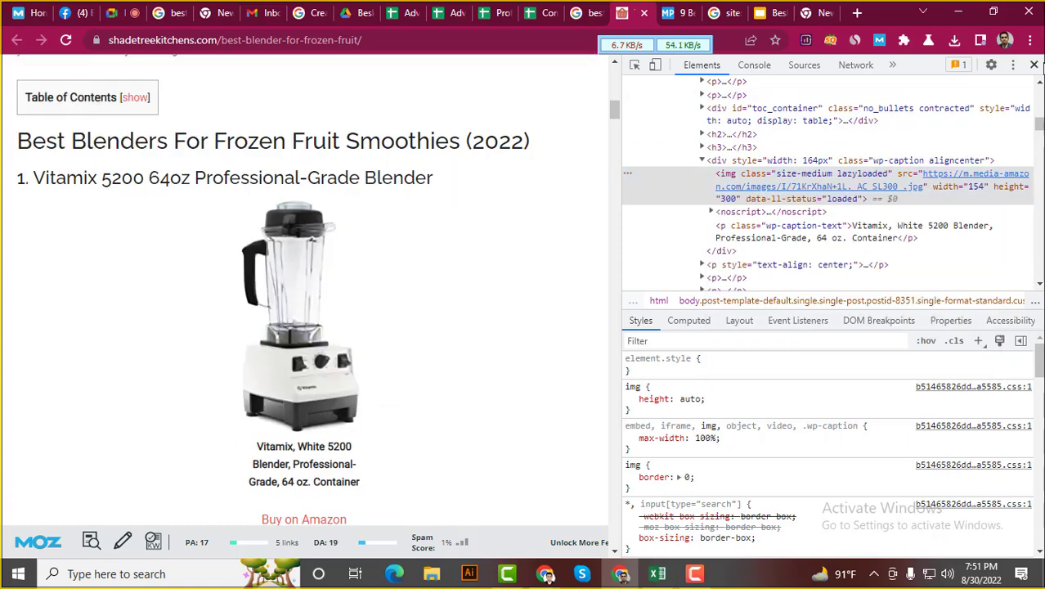
left_click(633, 65)
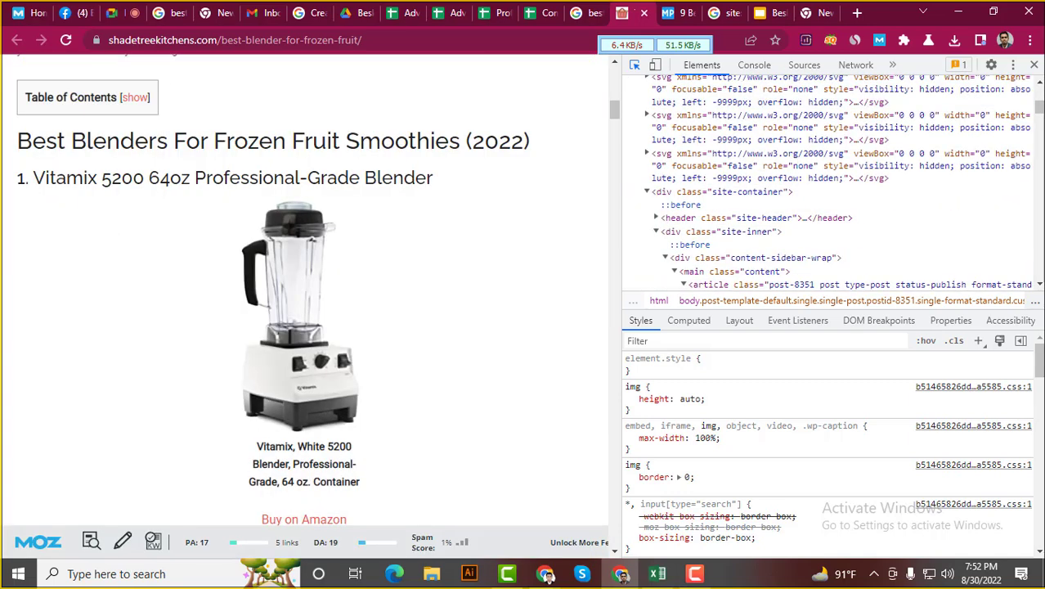
left_click(1035, 66)
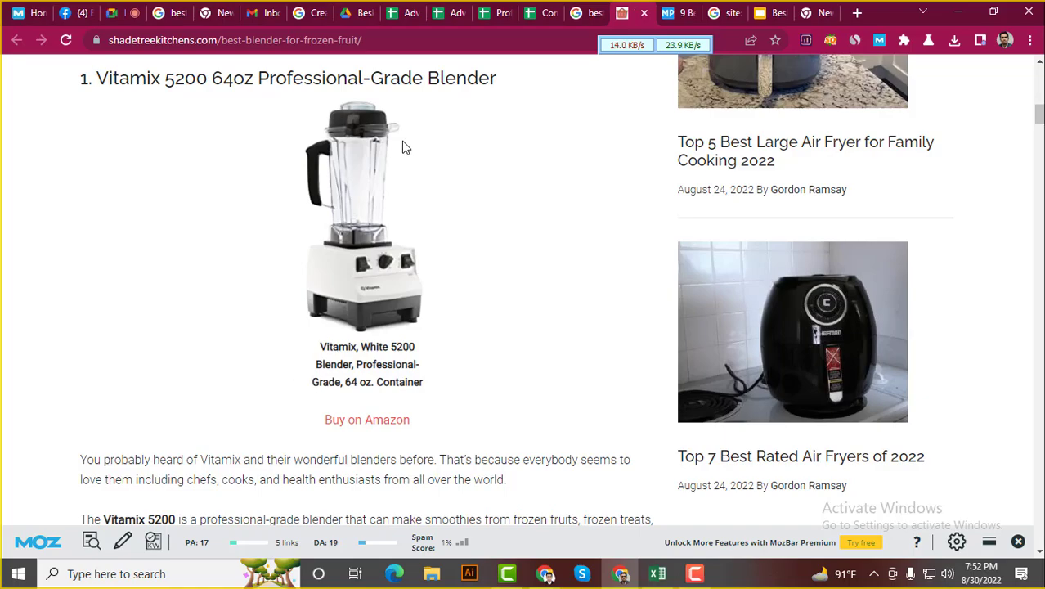
scroll(278, 259, "up", 10)
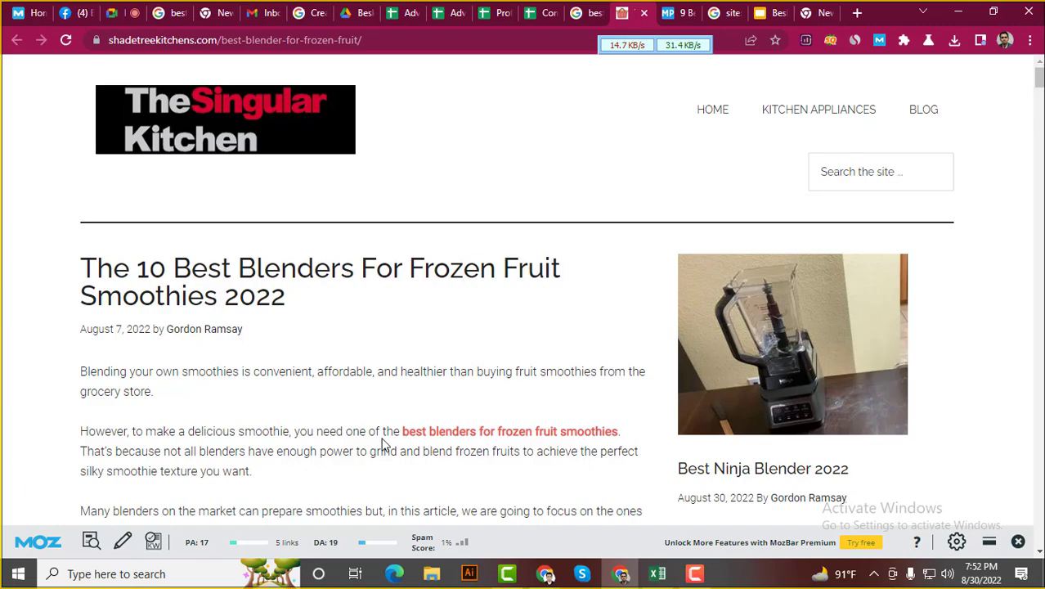
scroll(362, 415, "down", 2)
scroll(362, 417, "down", 1)
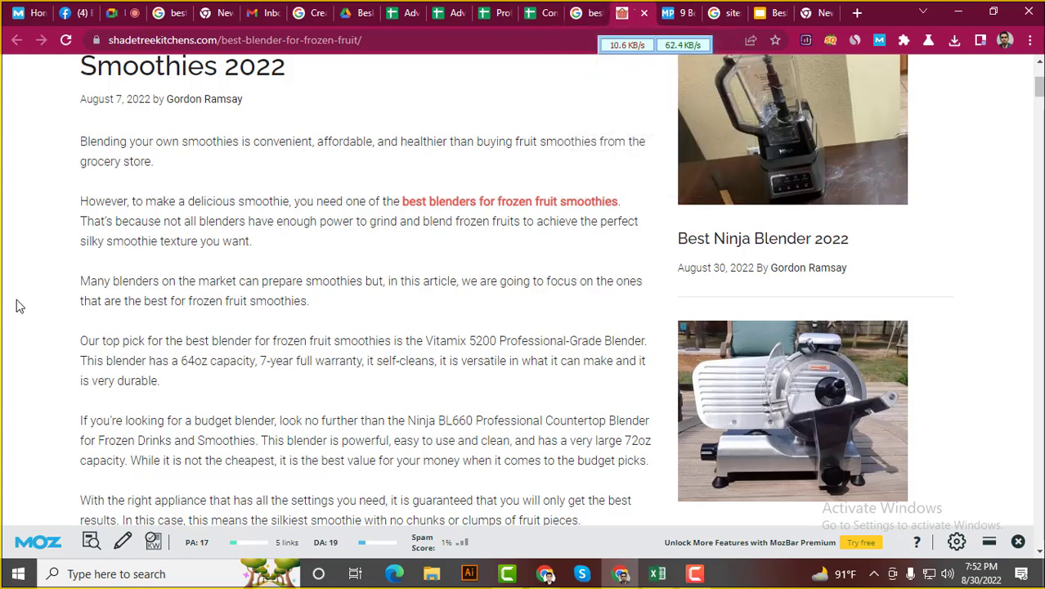
scroll(21, 305, "up", 3)
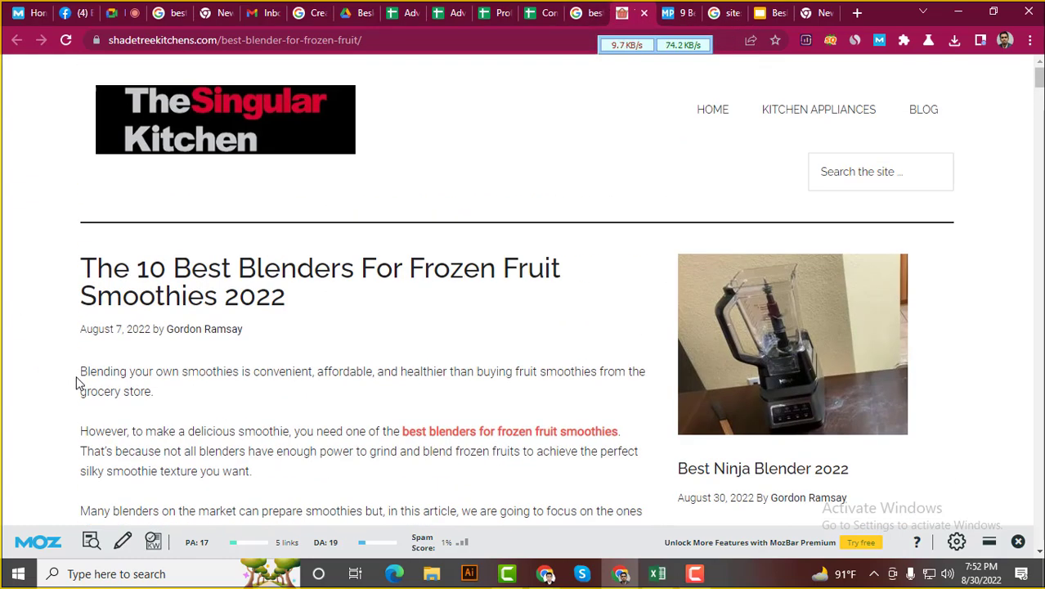
scroll(77, 378, "down", 1)
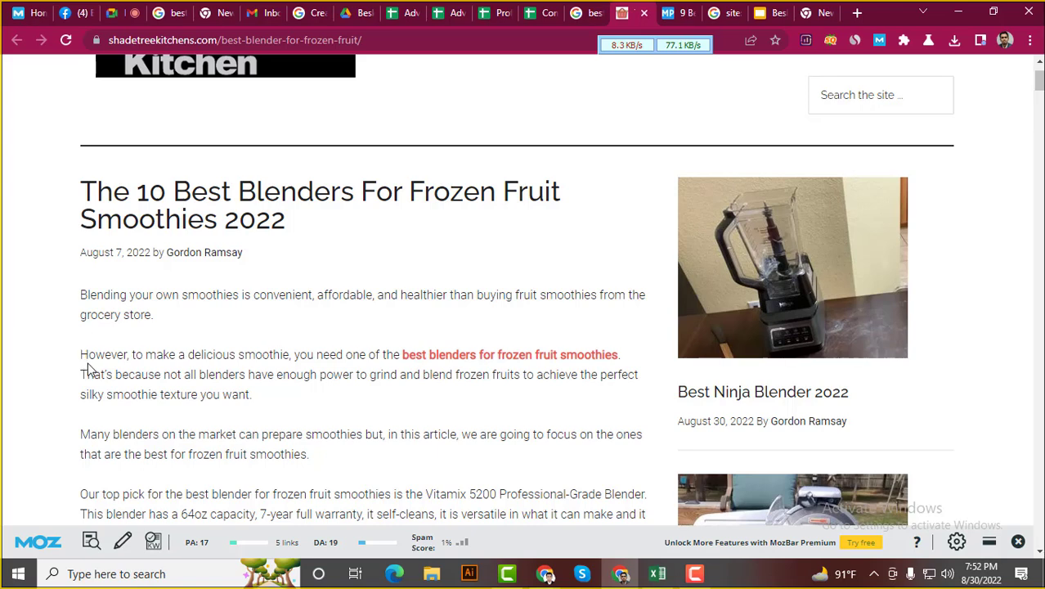
left_click_drag(79, 297, 91, 296)
left_click(91, 296)
scroll(159, 337, "up", 1)
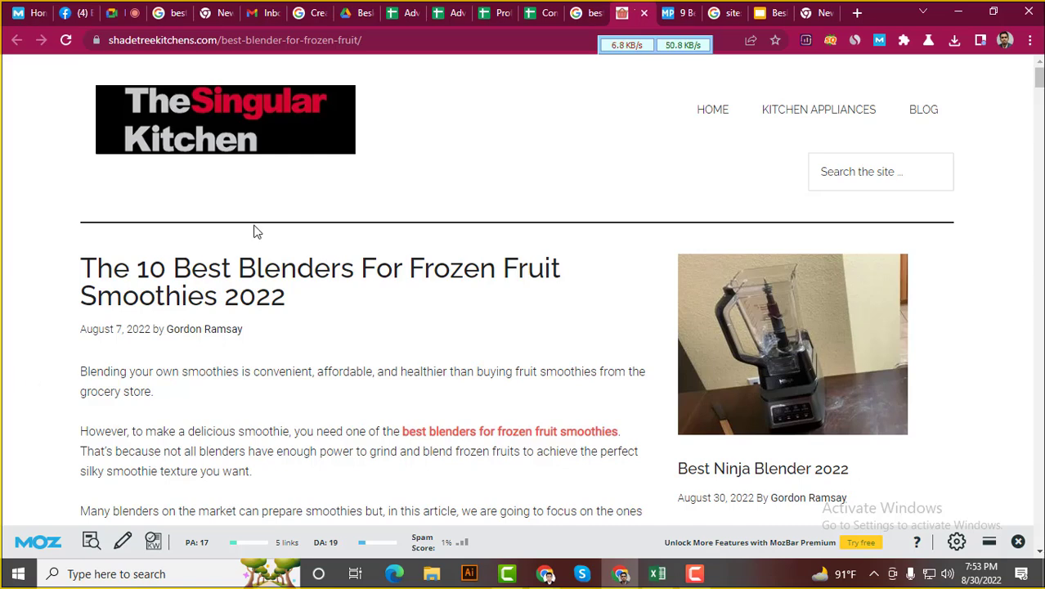
Look over the Competitor analysis sheet, search suggestions and Profitable Keyword Research sheet
left_click(533, 8)
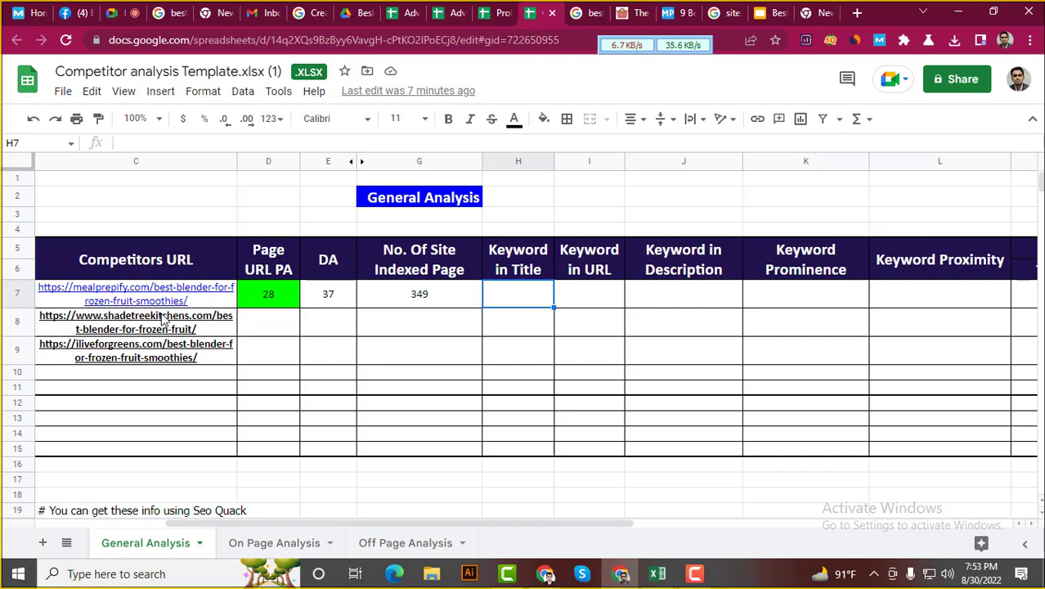
left_click(590, 10)
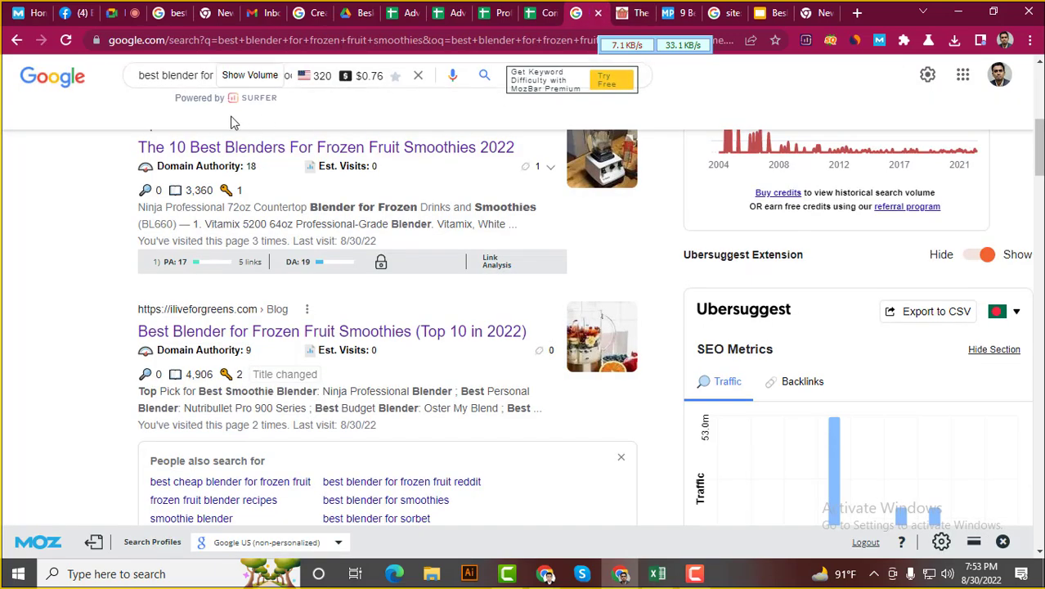
left_click(188, 76)
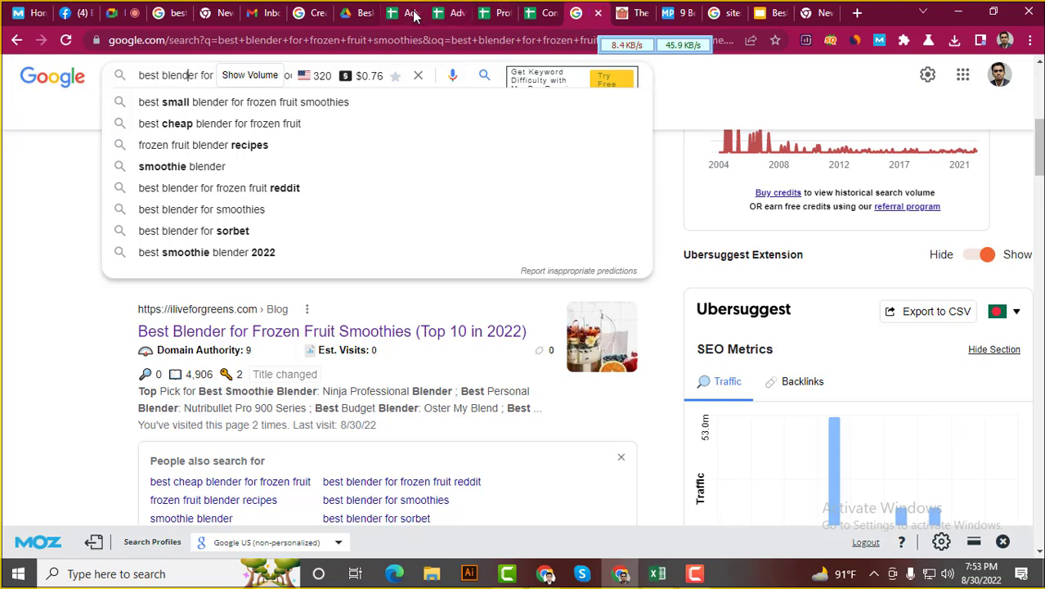
left_click(502, 10)
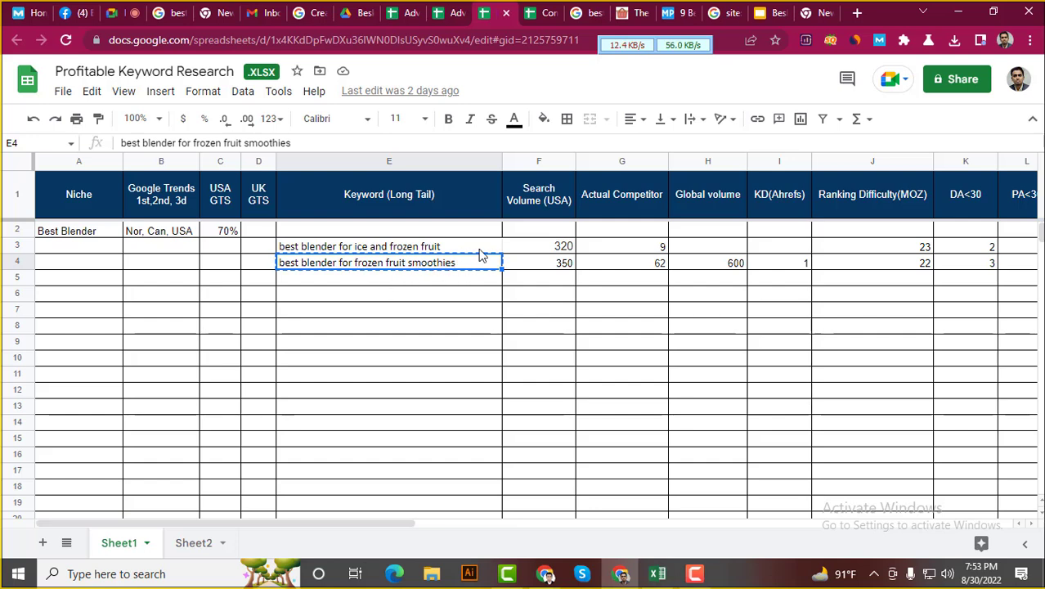
left_click(548, 12)
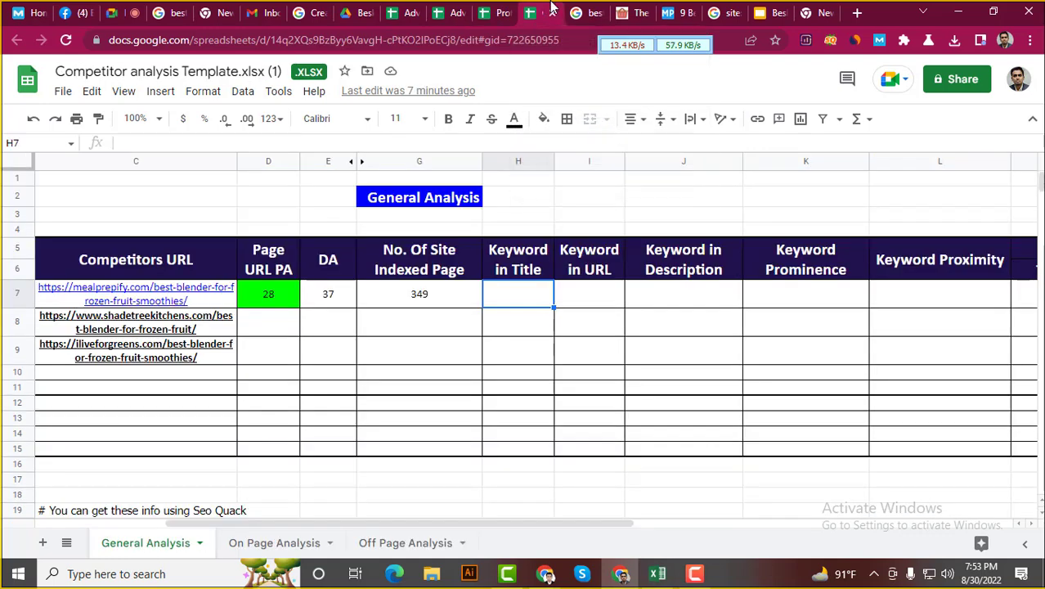
left_click(602, 6)
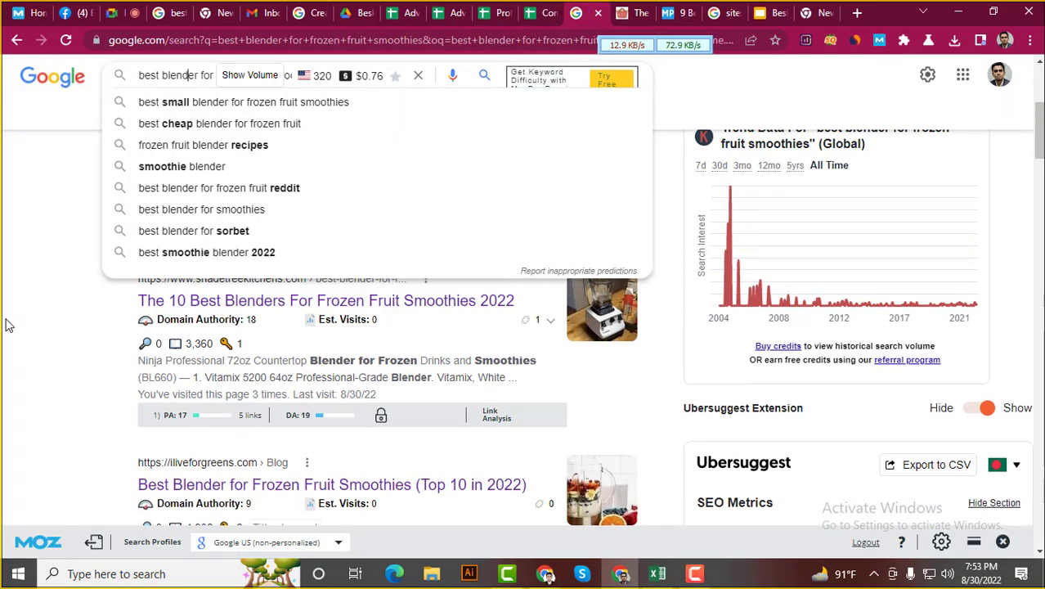
Close The Singular Kitchen tab and confirm the keyword appears in the Mealprepify title
left_click(632, 11)
left_click(644, 12)
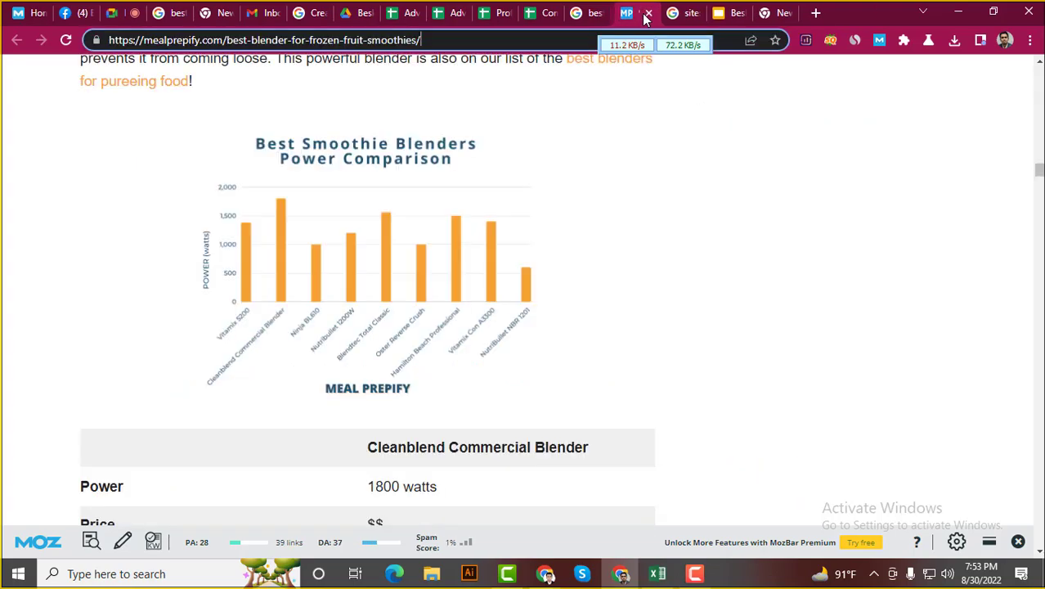
scroll(172, 229, "up", 15)
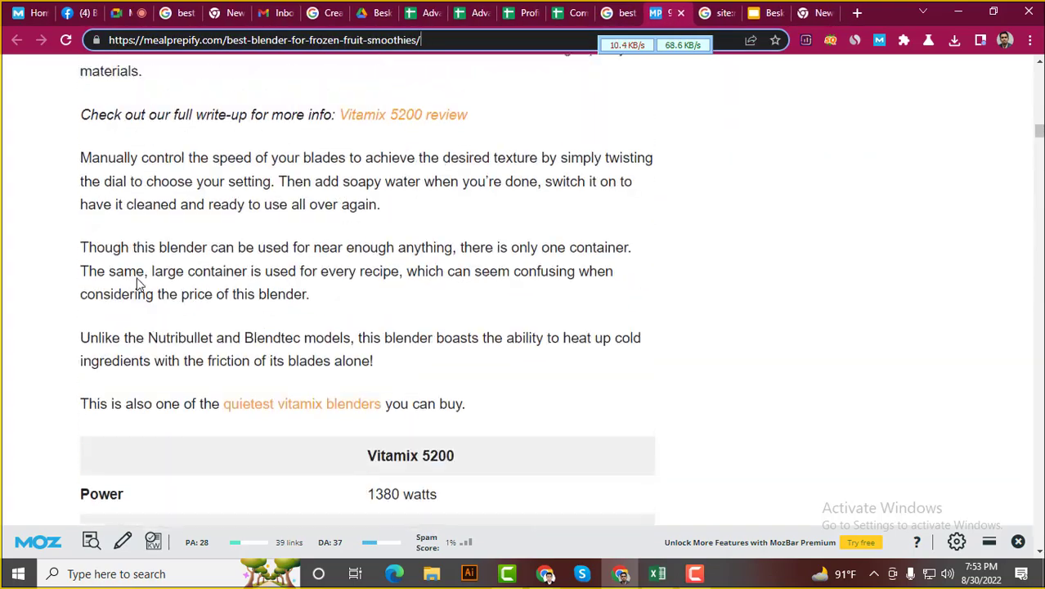
scroll(135, 270, "up", 10)
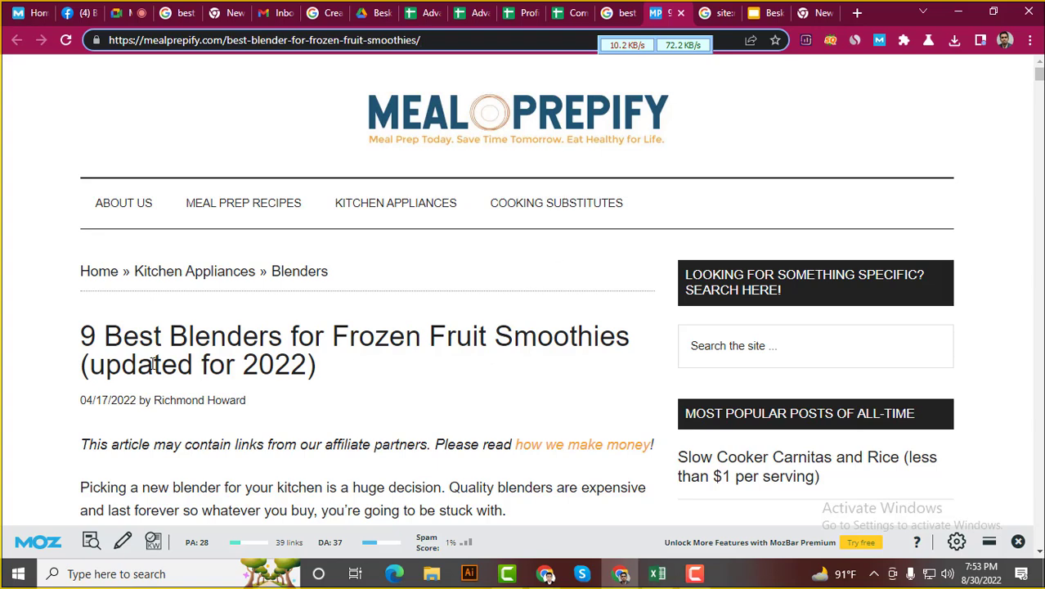
left_click_drag(103, 335, 630, 342)
left_click(609, 340)
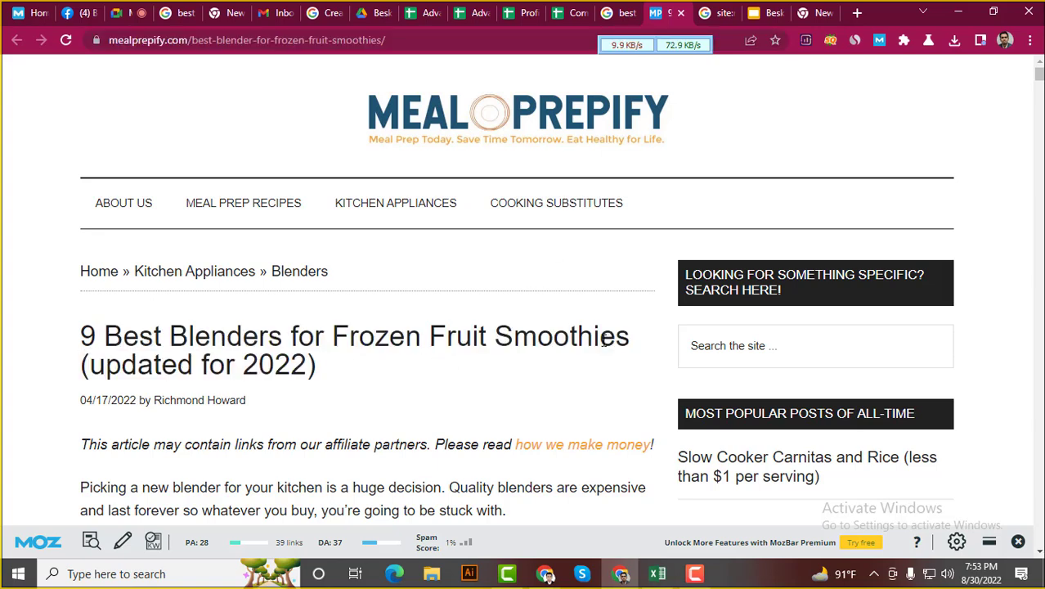
left_click(571, 12)
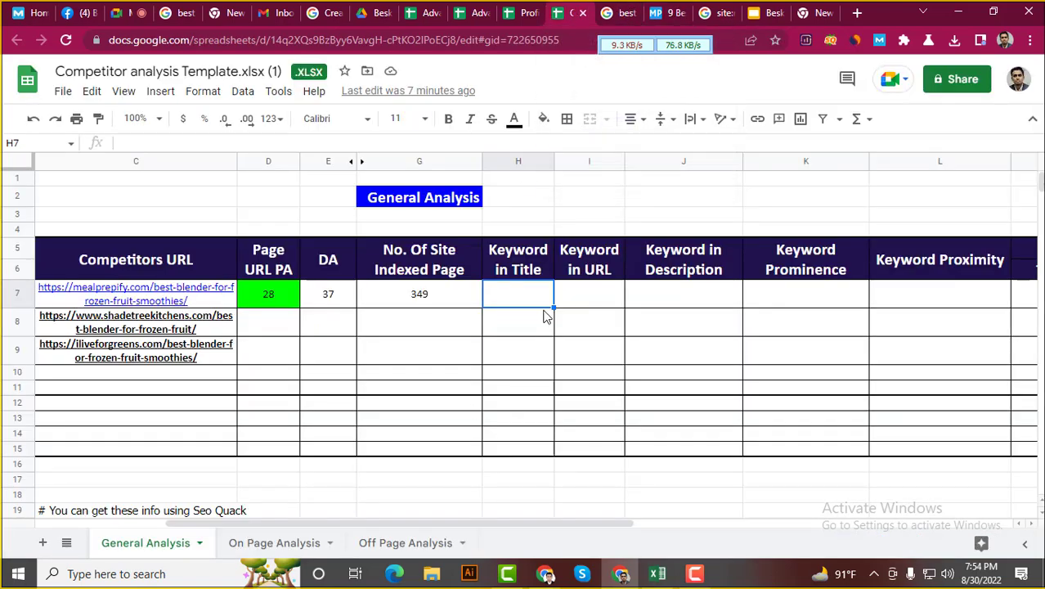
Enter Yes in Keyword in Title cell H7 and give it a red fill
type("ok")
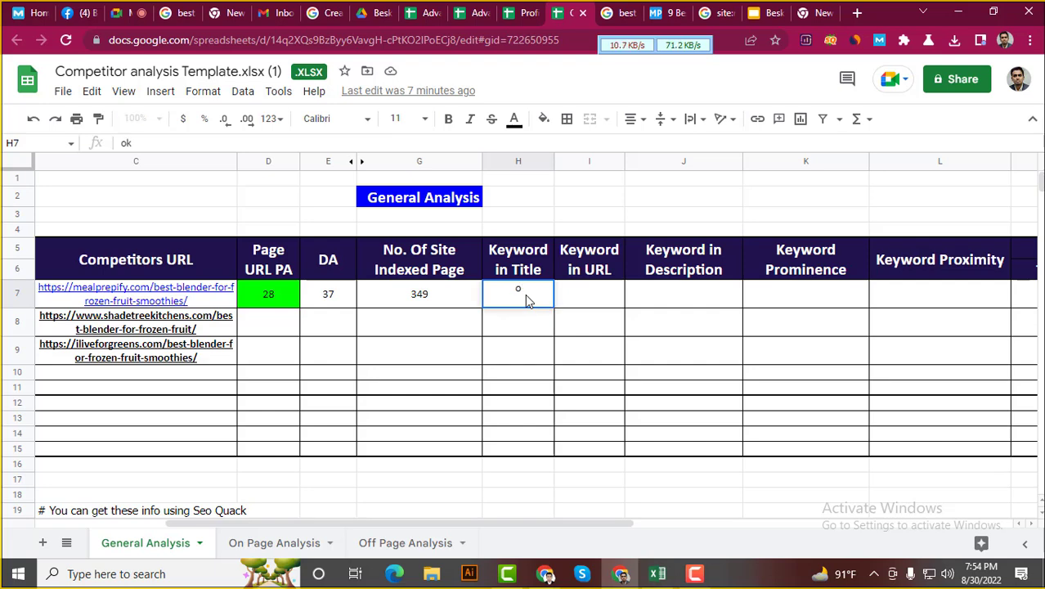
key("BackSpace")
key("BackSpace")
type("Y")
left_click(542, 120)
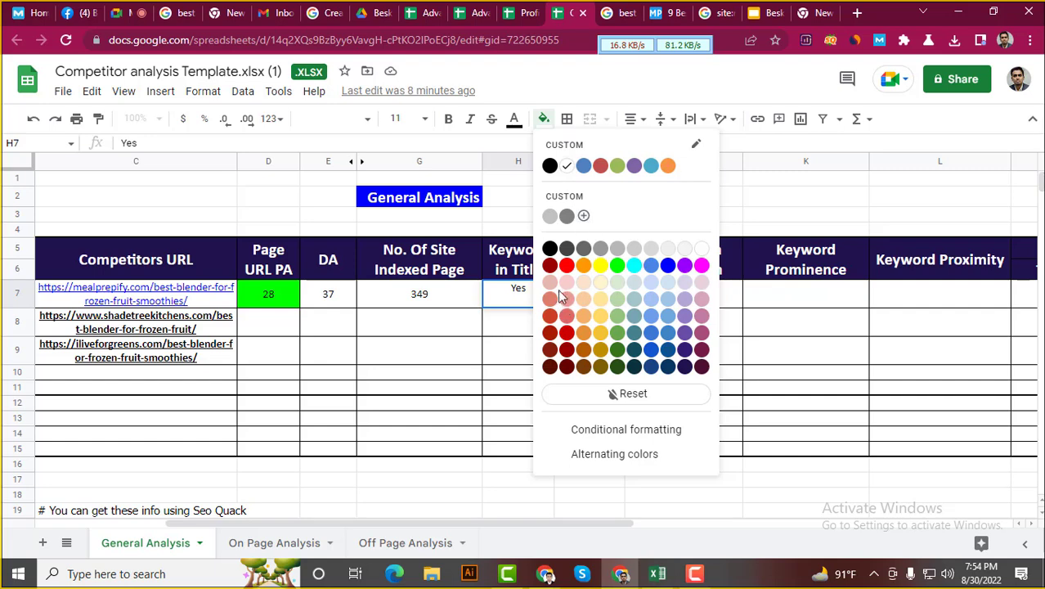
left_click(566, 265)
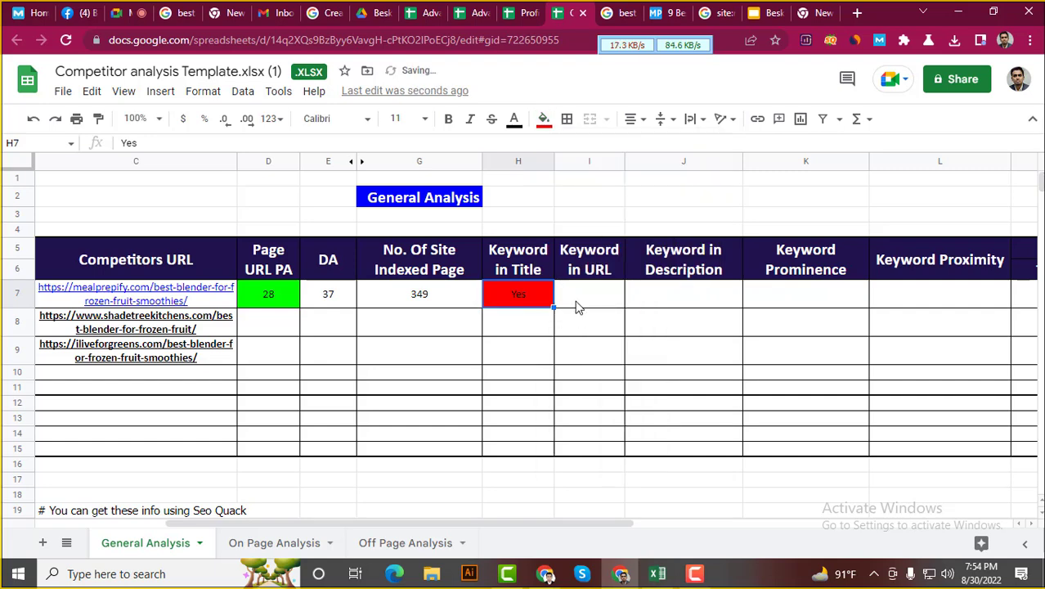
After confirming the keyword in Mealprepify's URL slug, enter yes in I7 with red fill
left_click(578, 305)
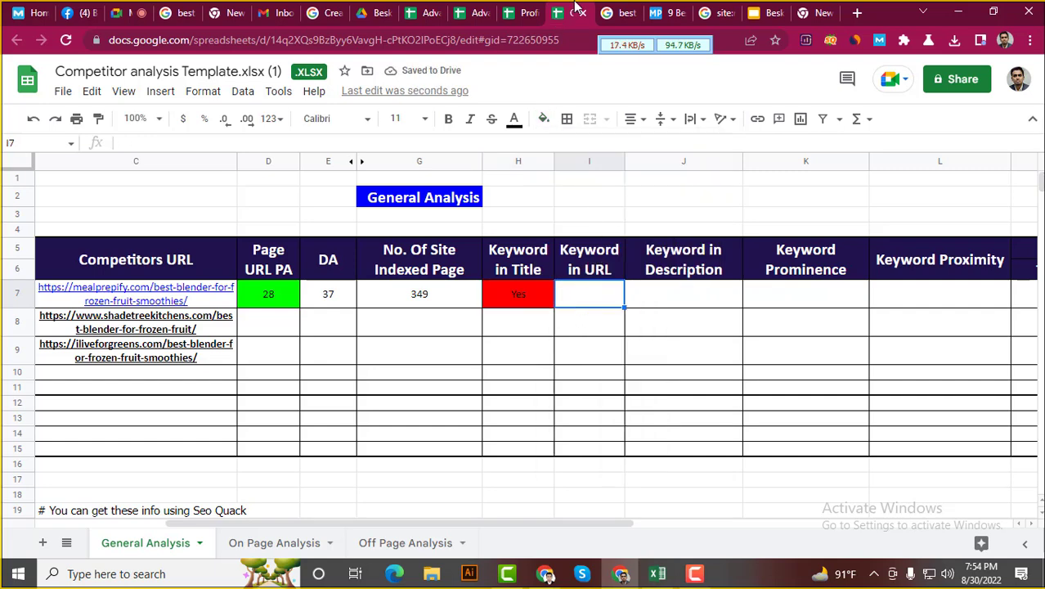
left_click(670, 12)
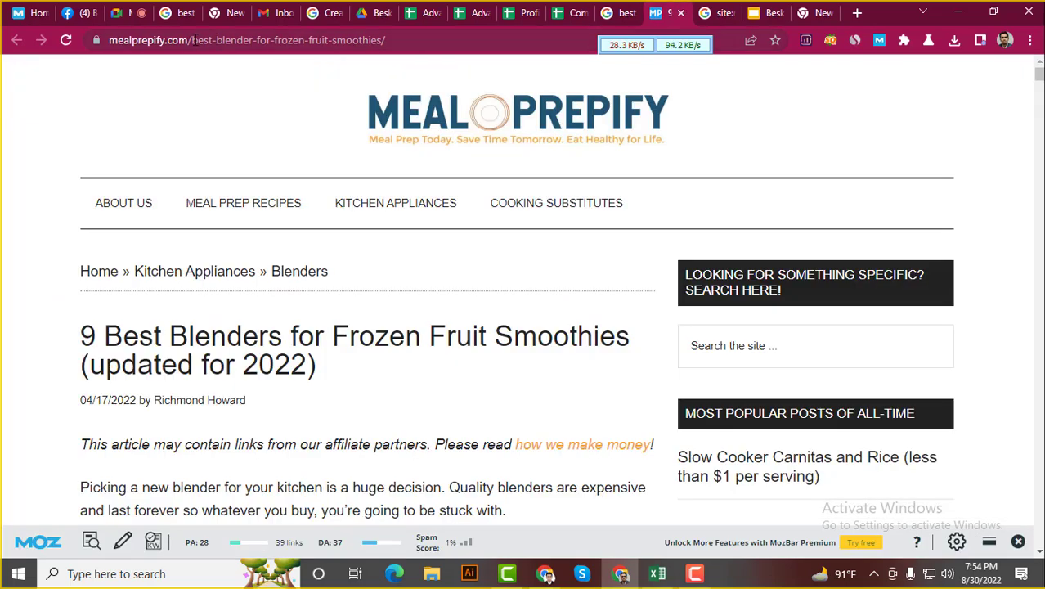
left_click_drag(195, 38, 405, 38)
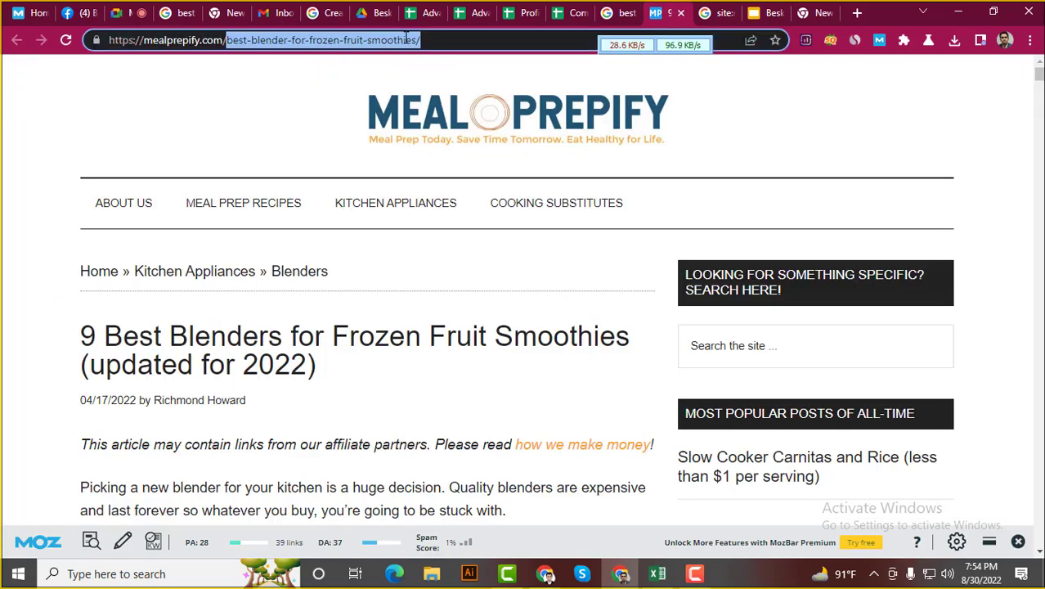
left_click(584, 8)
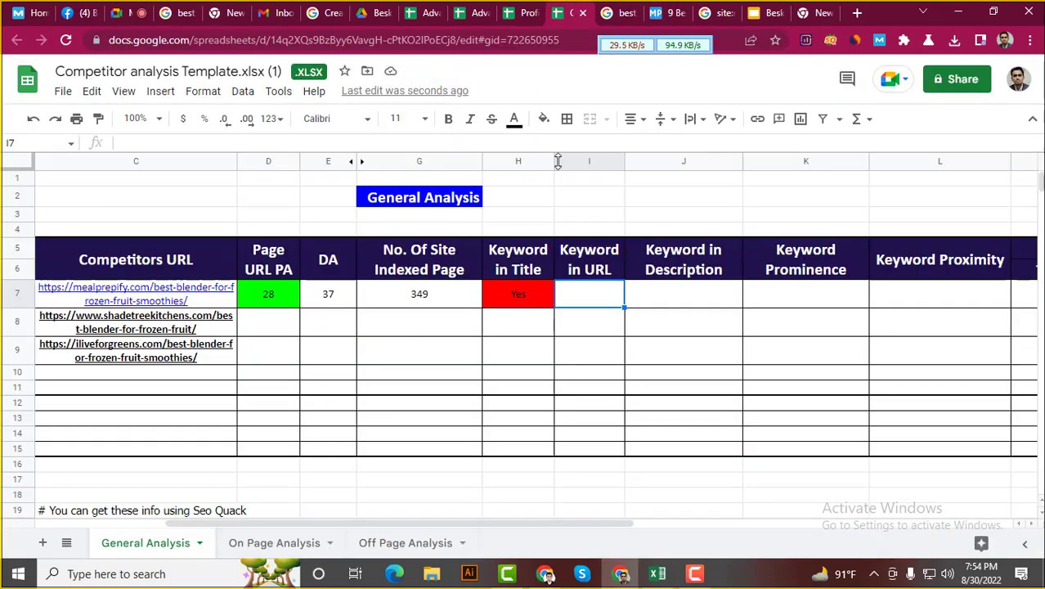
double_click(594, 294)
type("yes")
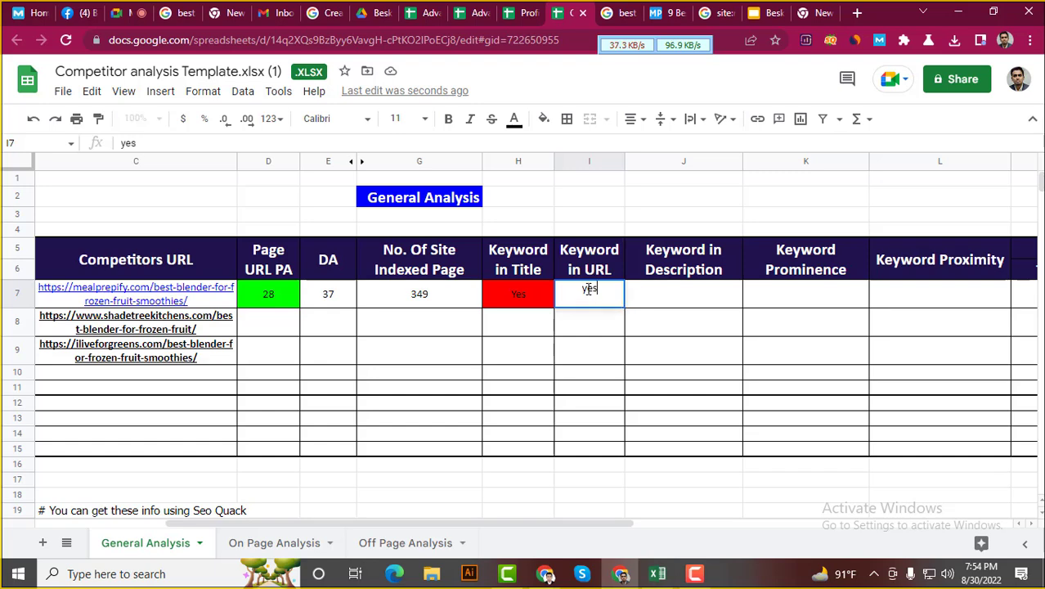
left_click(543, 120)
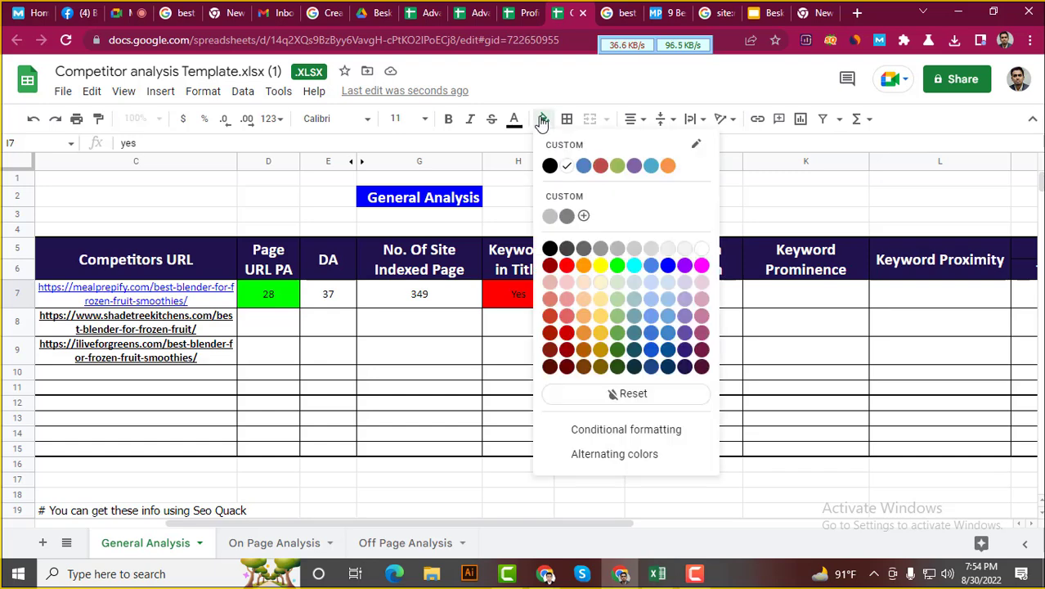
left_click(567, 269)
left_click(646, 304)
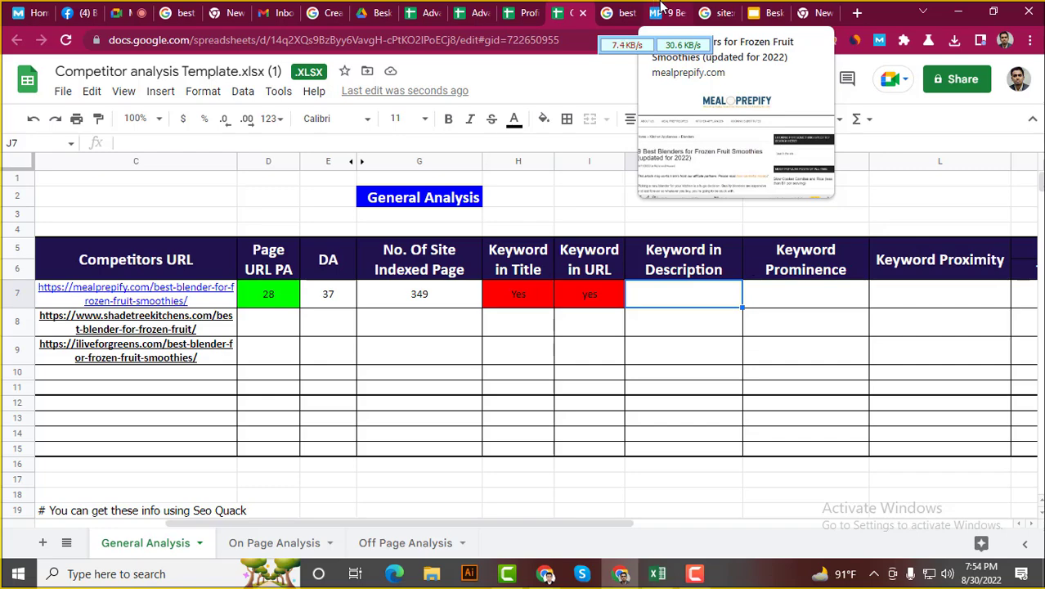
Scroll the search results to the top and switch between the keyword sheets and results
left_click(621, 12)
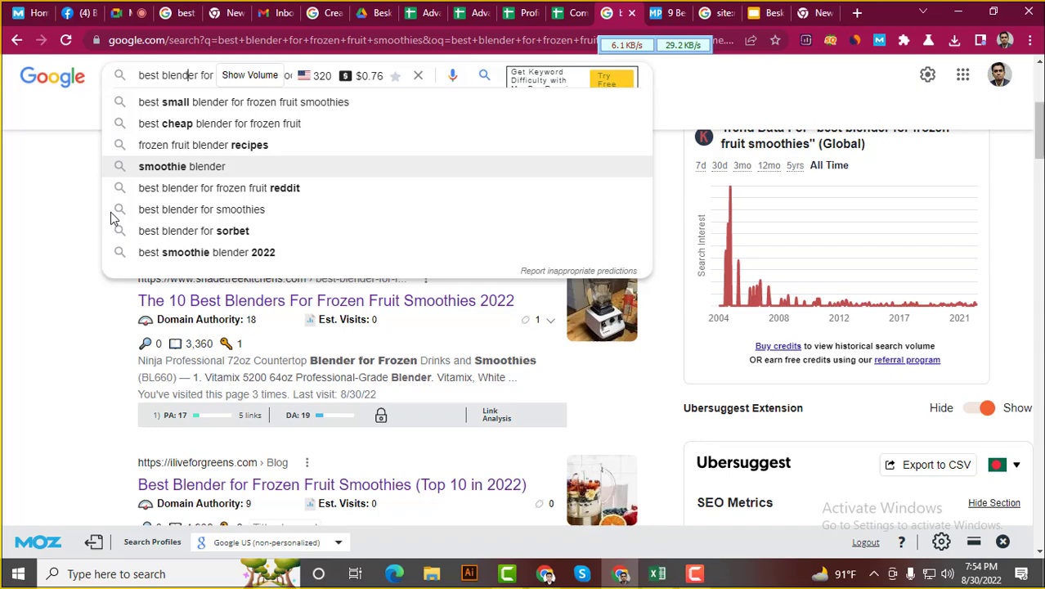
left_click(3, 327)
scroll(58, 300, "up", 2)
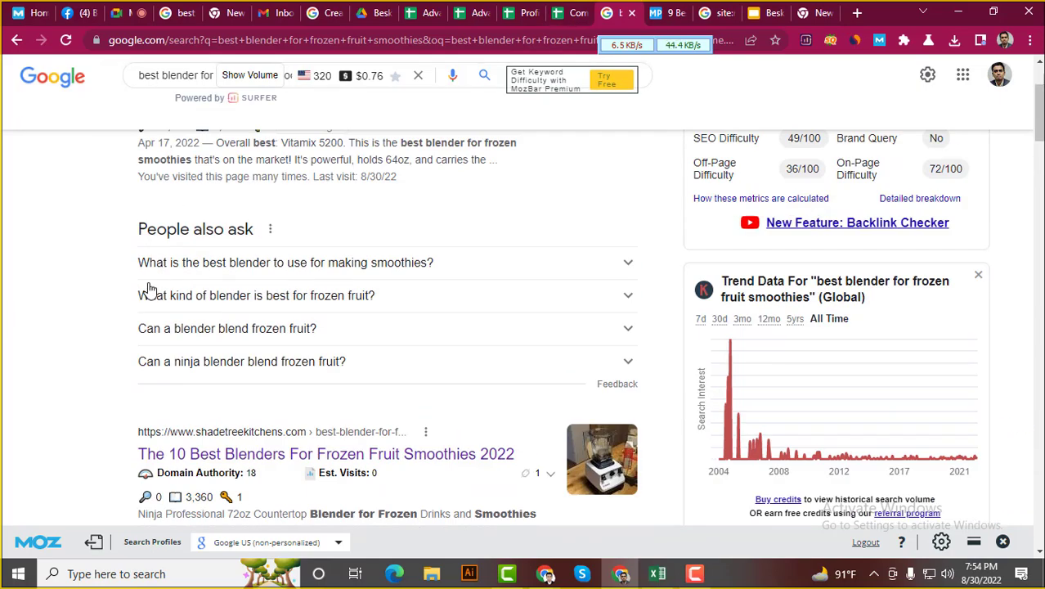
scroll(131, 289, "up", 2)
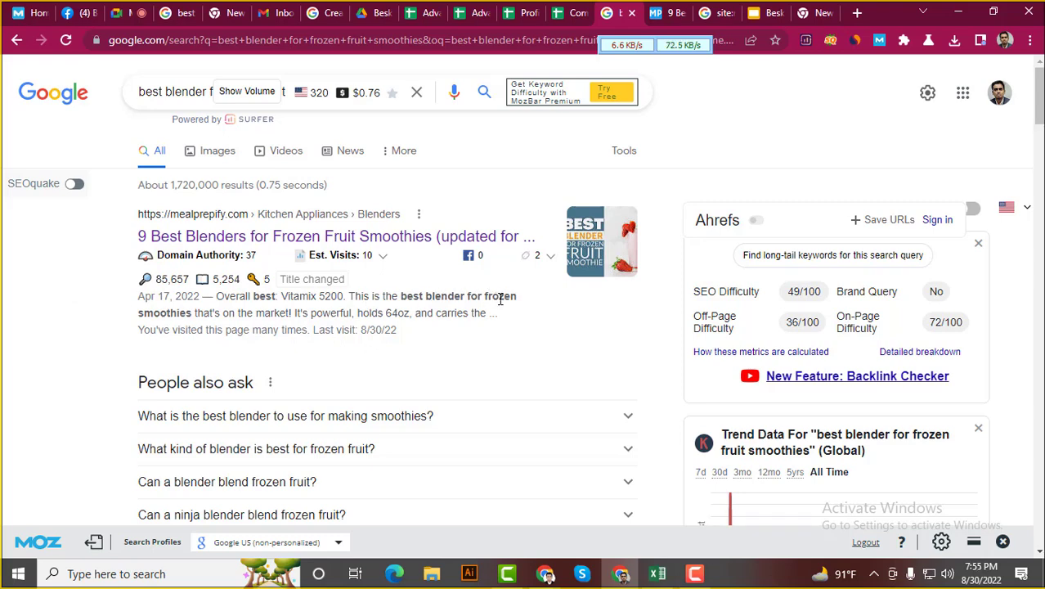
left_click(563, 7)
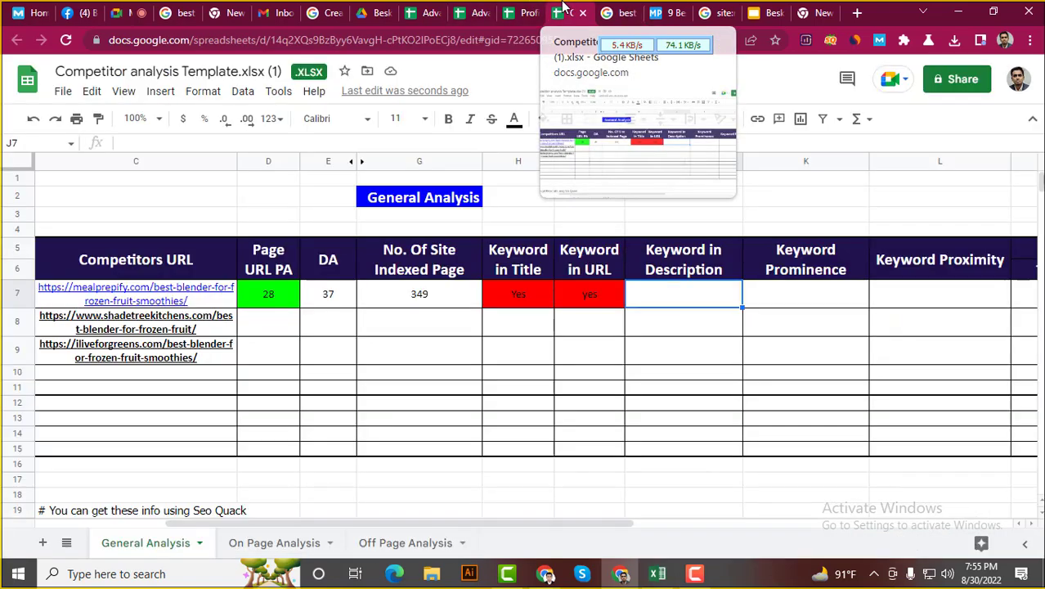
left_click(516, 7)
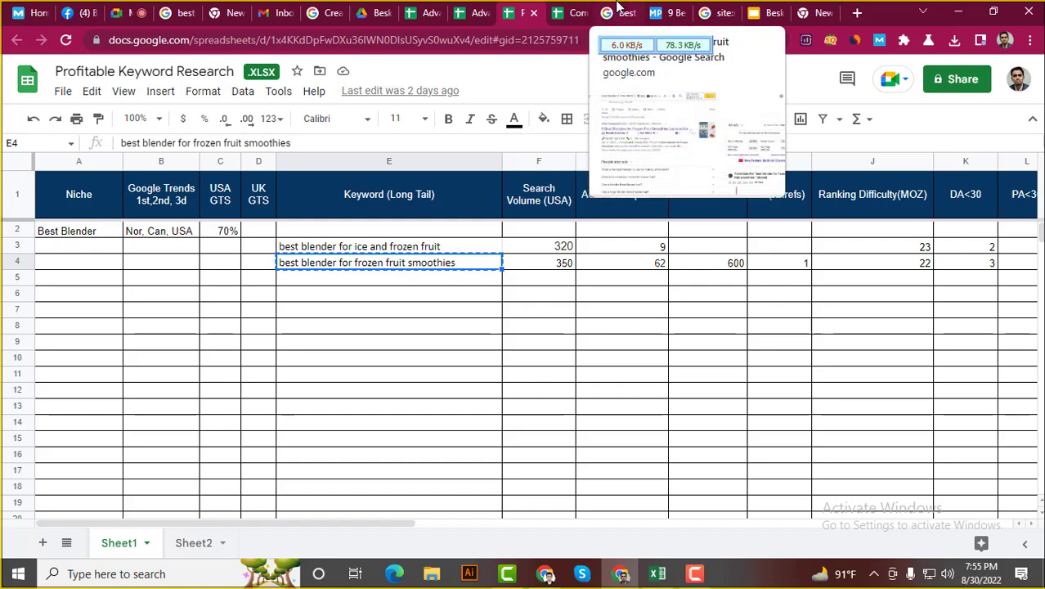
left_click(619, 12)
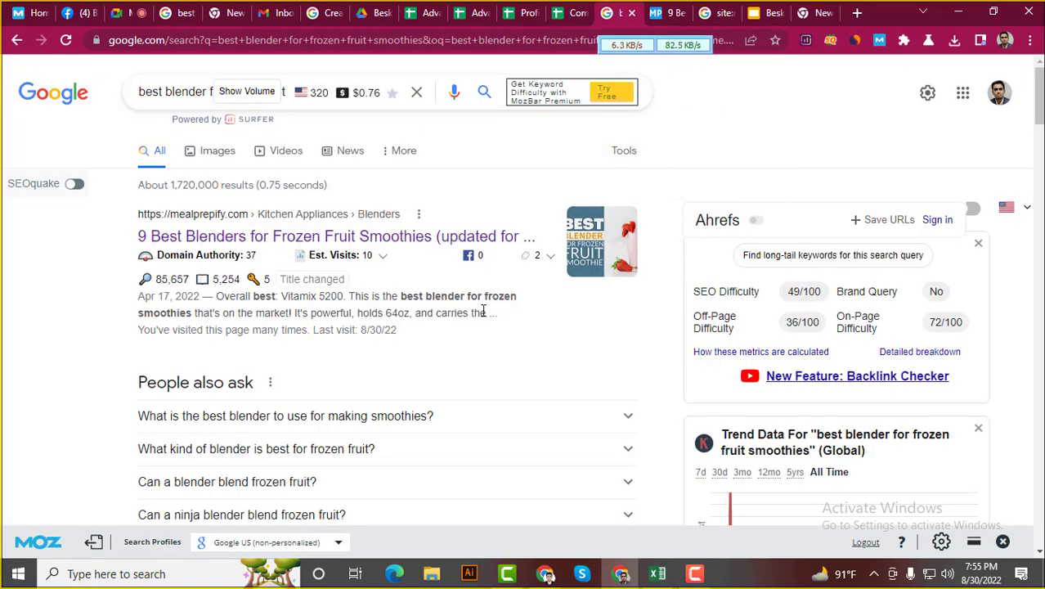
left_click(533, 8)
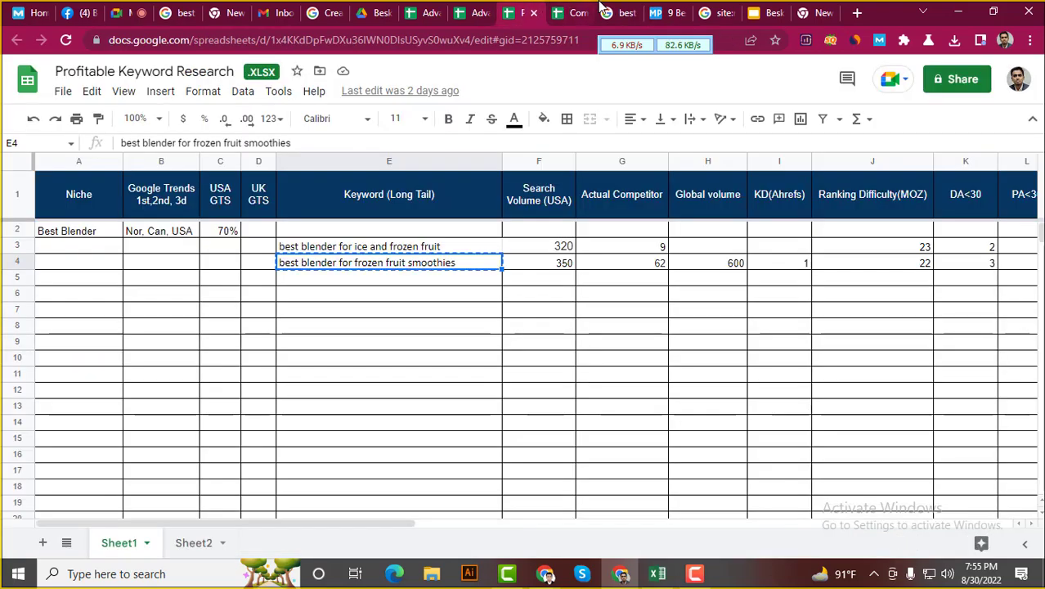
left_click(618, 10)
Enter Yes in Keyword in Description cell J7 and fill it red
left_click(574, 12)
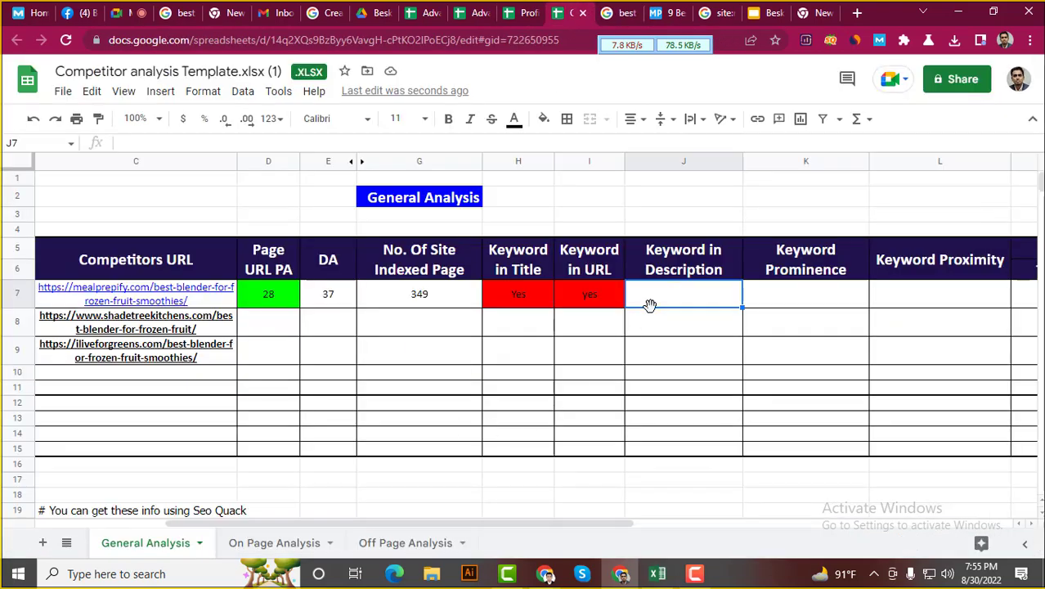
type("Yes")
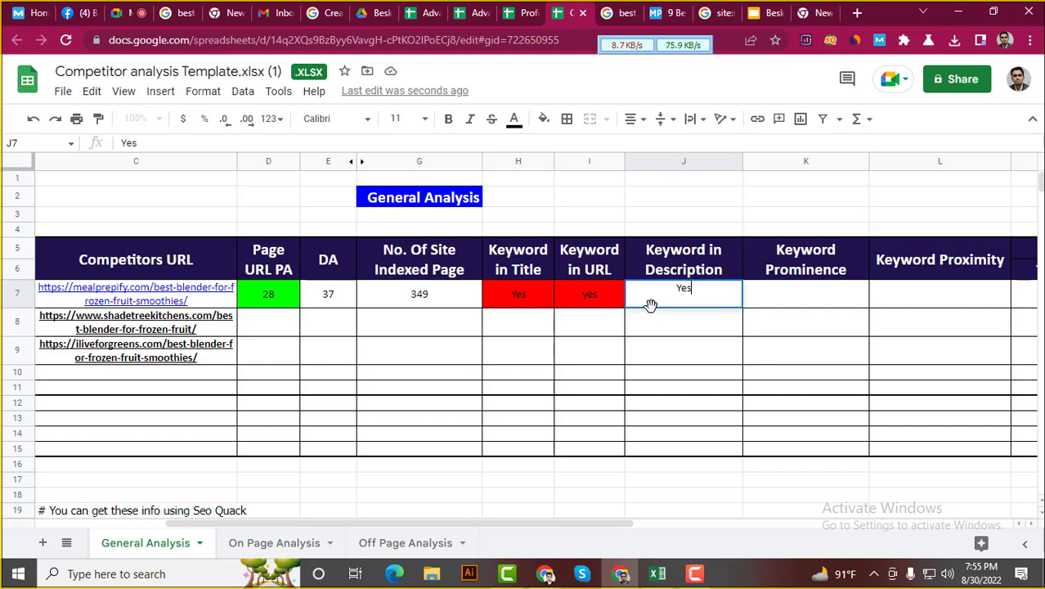
key("Return")
left_click(720, 293)
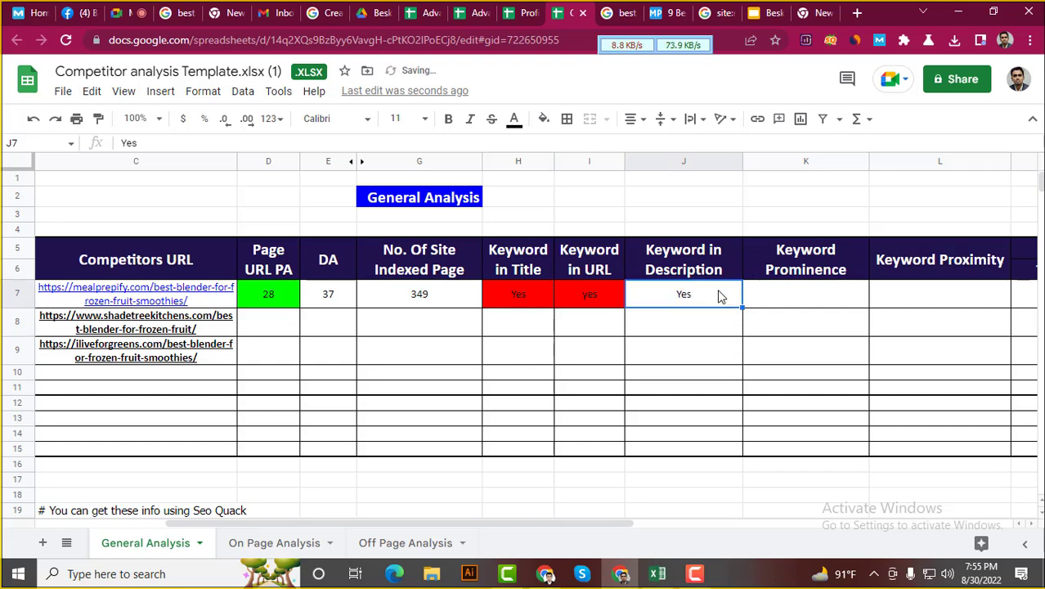
left_click(544, 119)
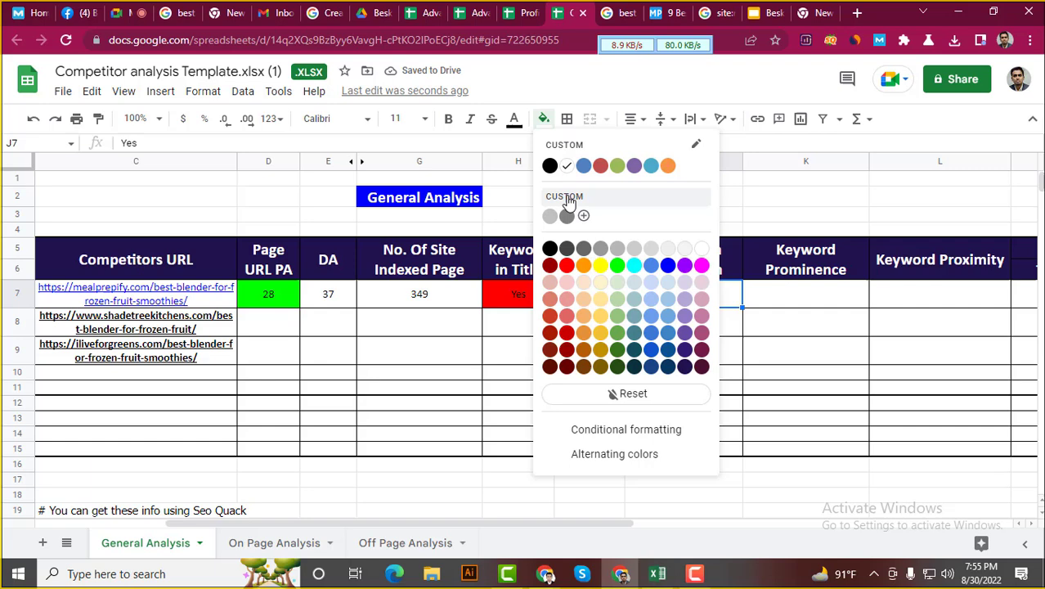
left_click(567, 265)
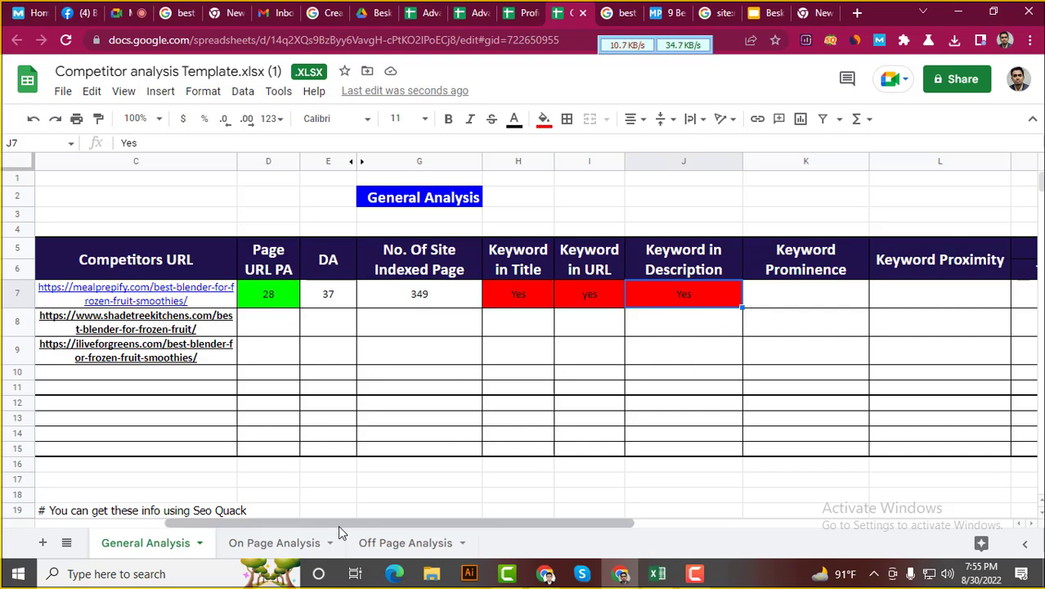
left_click_drag(421, 526, 486, 524)
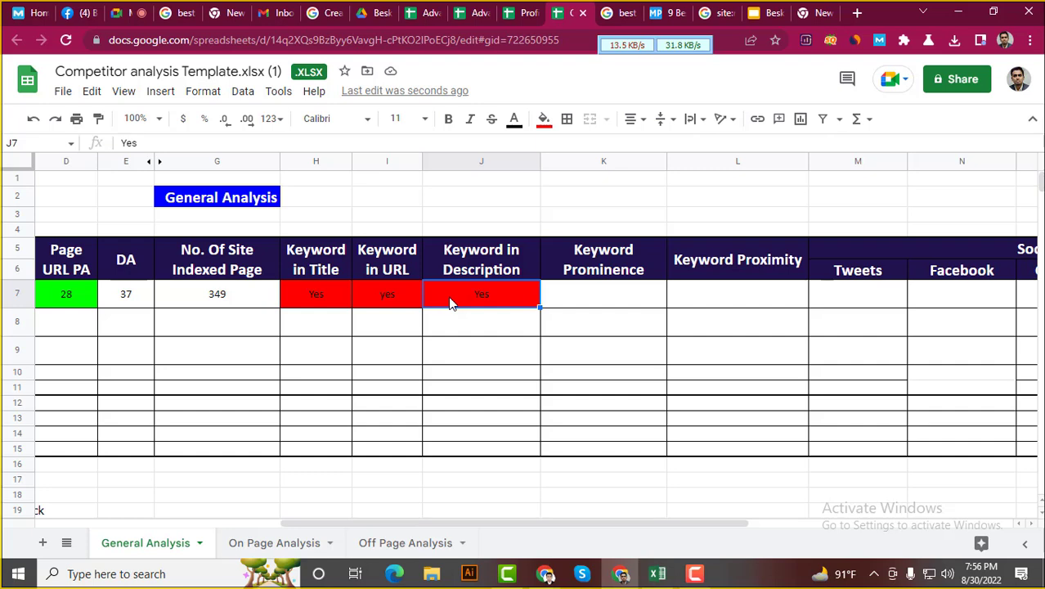
left_click(69, 303)
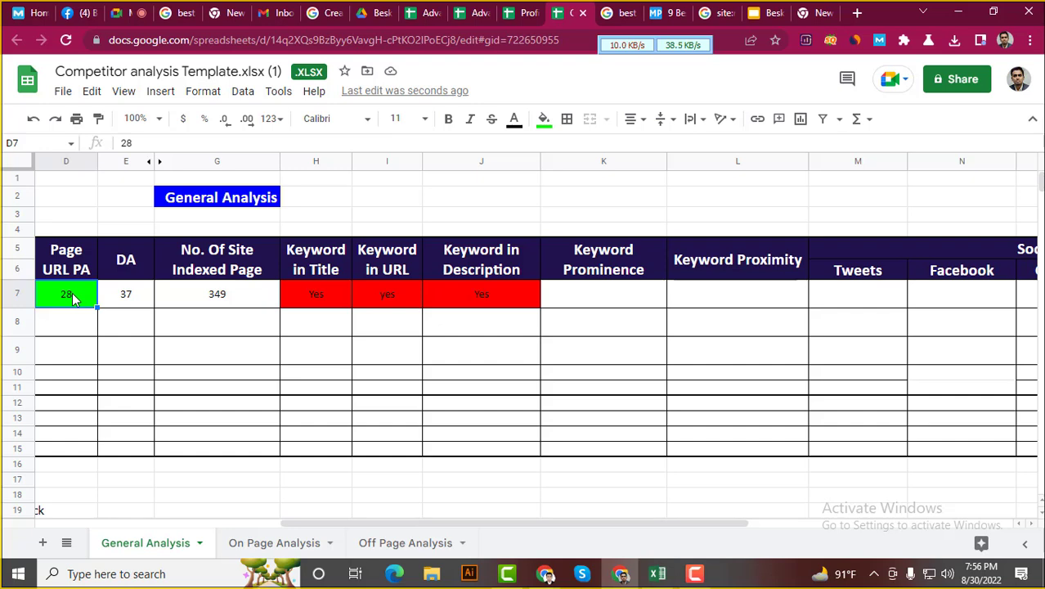
left_click(318, 300)
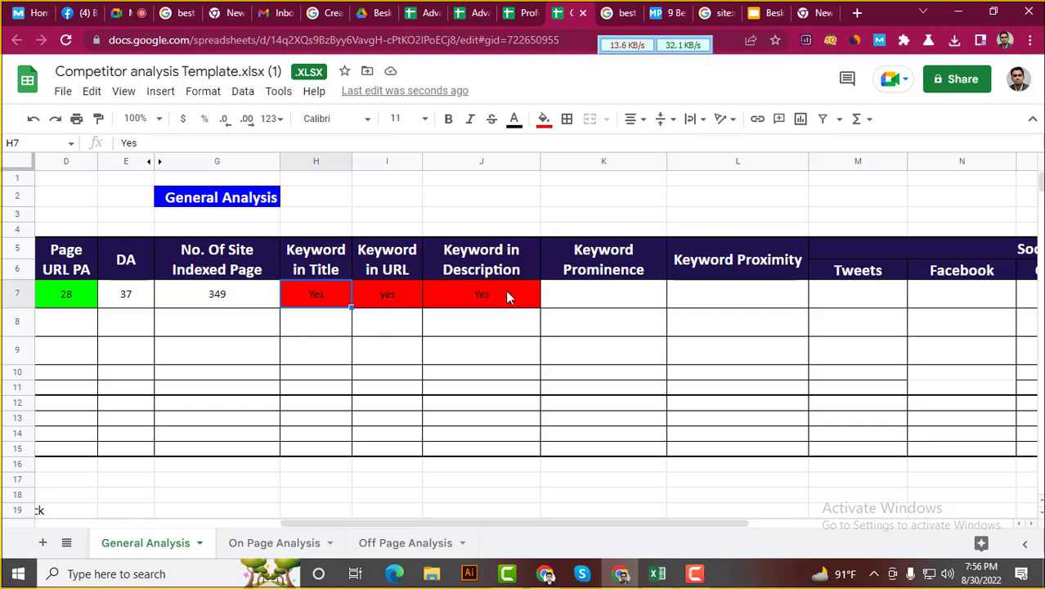
left_click(598, 300)
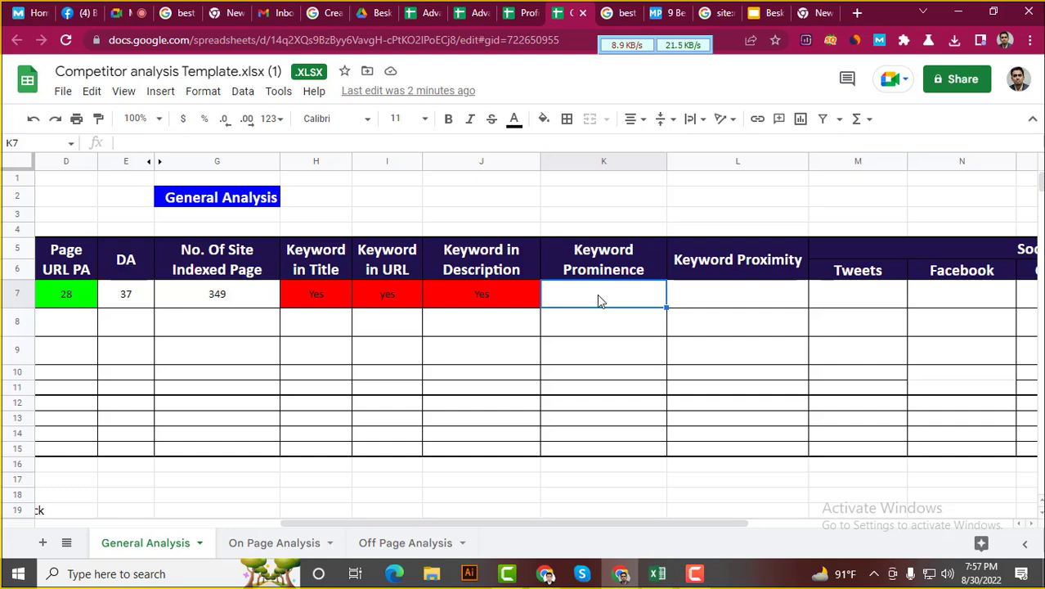
Copy the red-filled Yes from J7 into Keyword Prominence cell K7
left_click(458, 293)
key("ctrl+c")
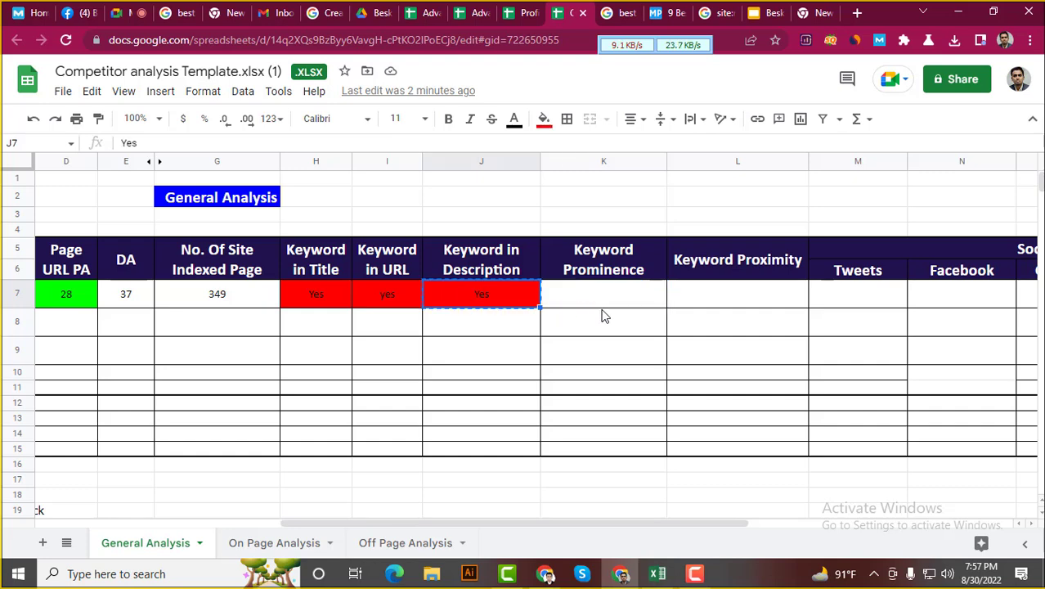
left_click(608, 298)
key("ctrl+v")
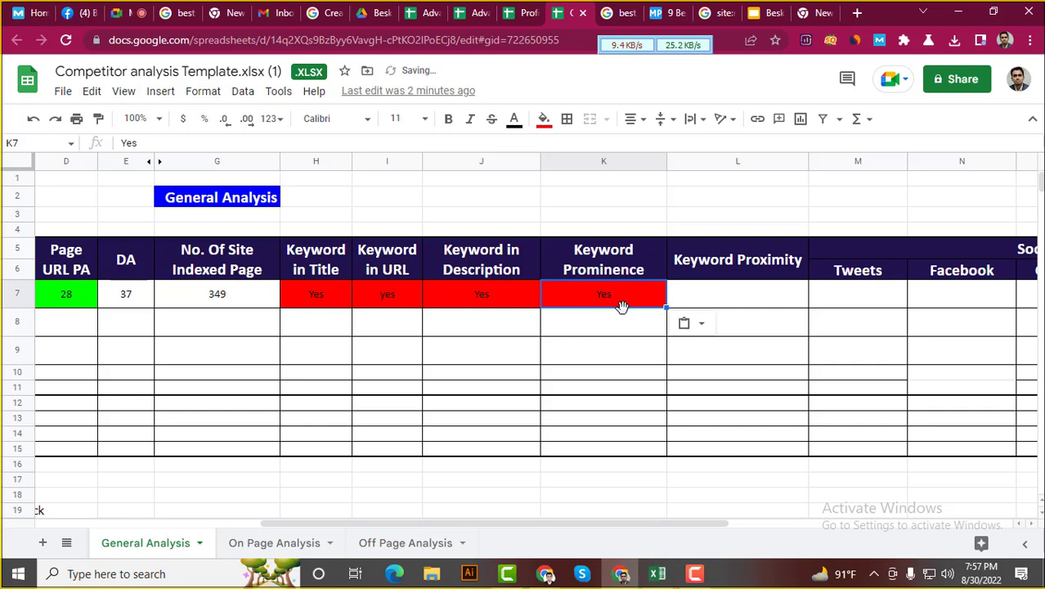
left_click(721, 297)
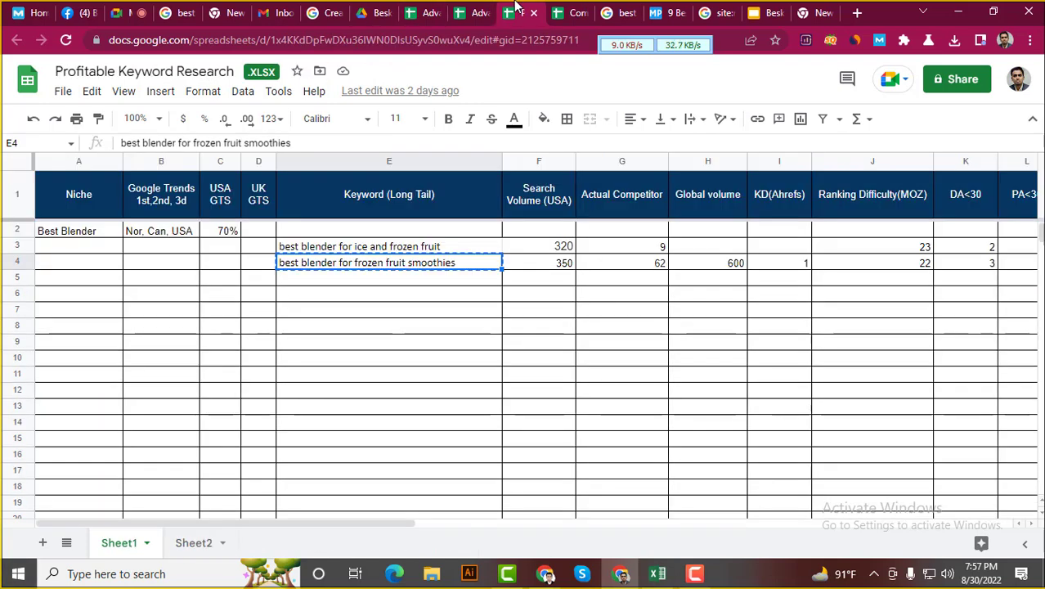
left_click(516, 12)
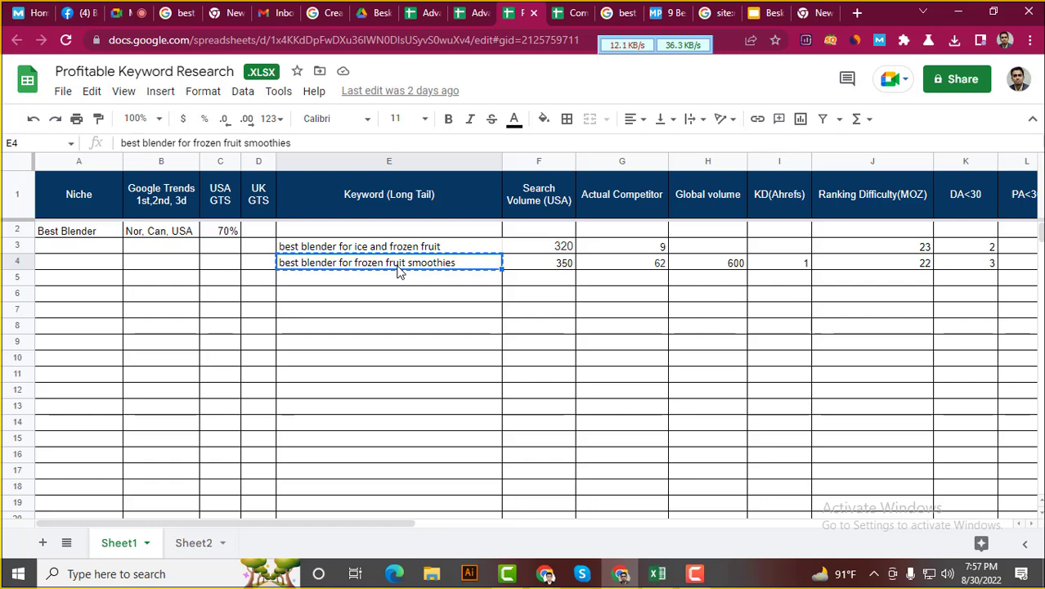
left_click(575, 10)
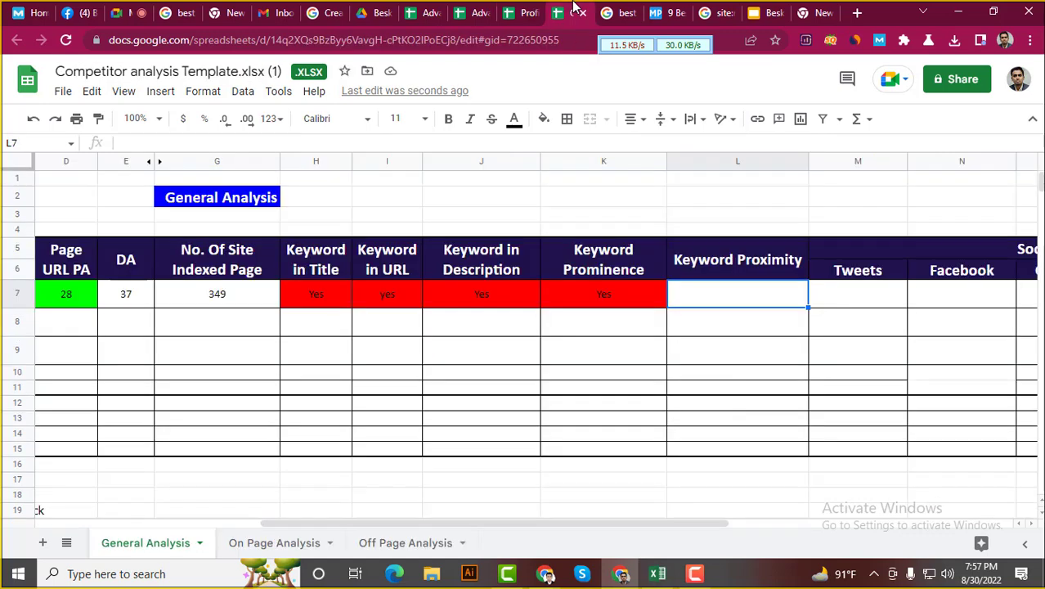
left_click(578, 294)
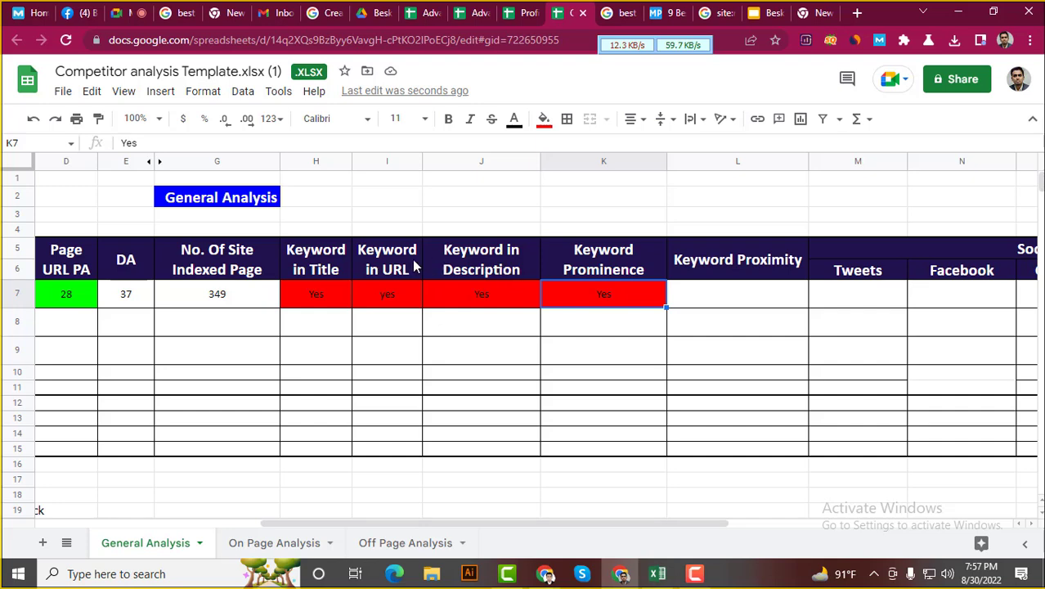
left_click(325, 270)
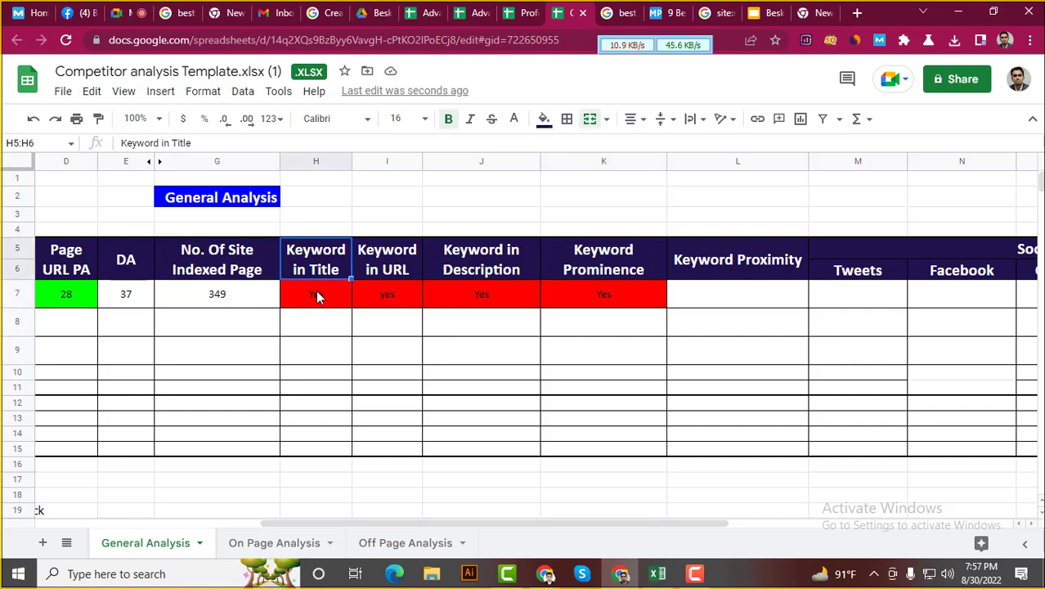
left_click(317, 291)
left_click(391, 301)
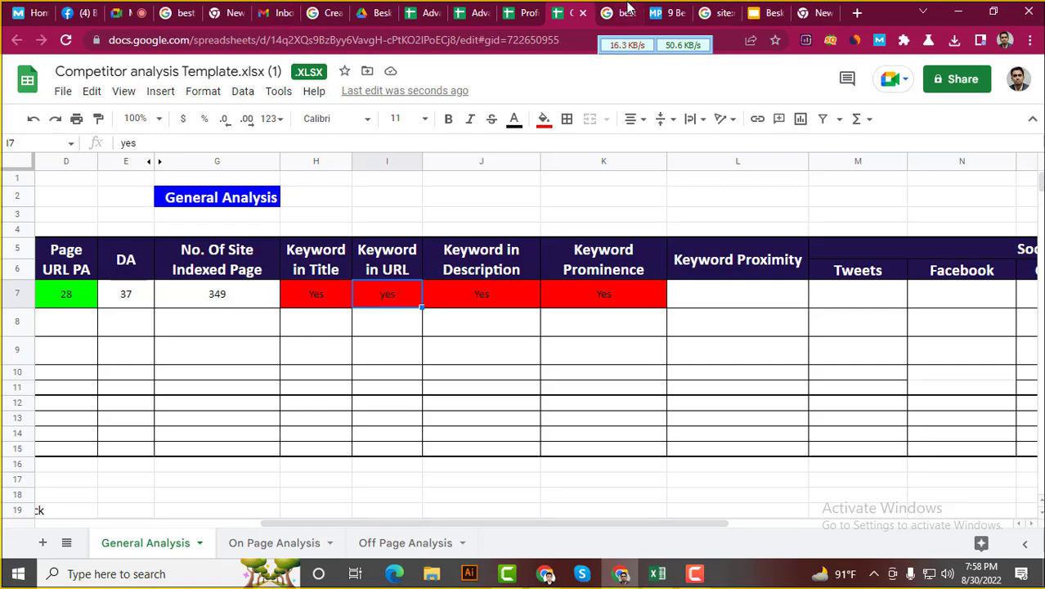
Skim the mealprepify article, then review the J7 and K7 results in the sheet
left_click(664, 12)
scroll(88, 373, "down", 1)
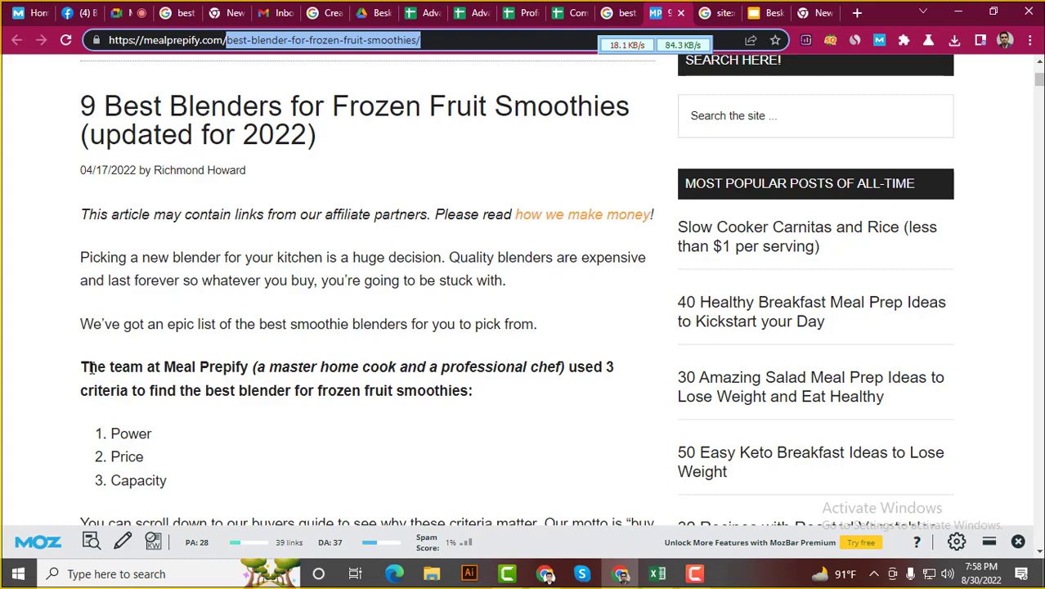
scroll(117, 327, "down", 2)
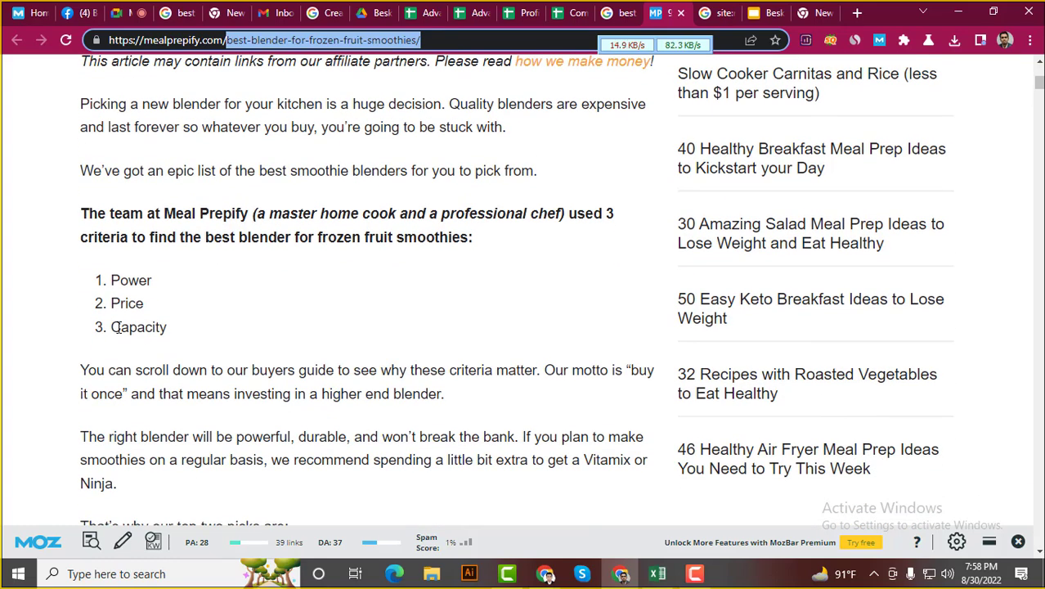
scroll(117, 327, "down", 2)
scroll(118, 327, "up", 3)
scroll(118, 327, "up", 3)
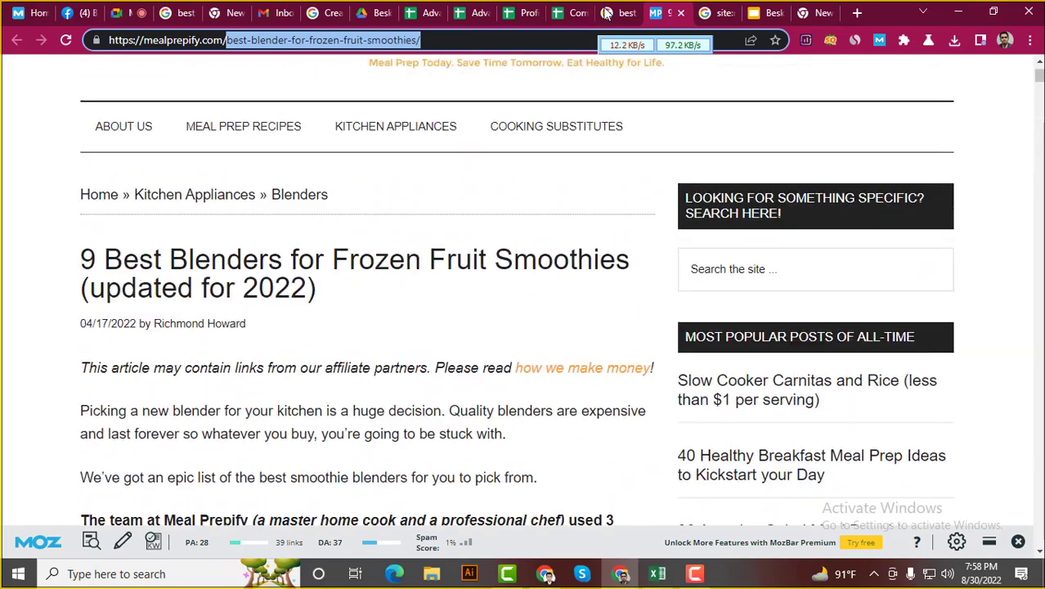
left_click(564, 12)
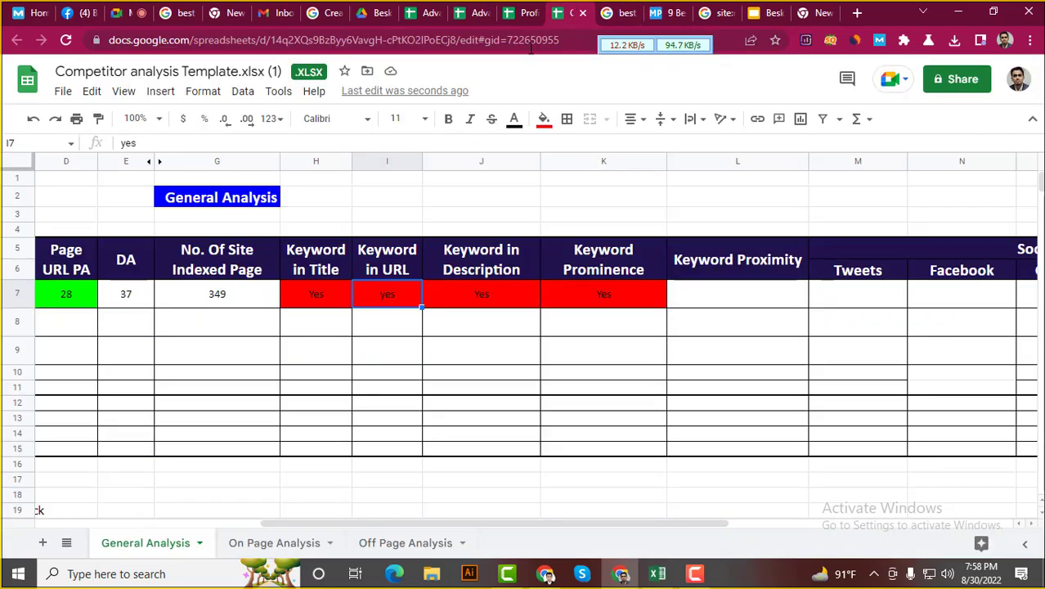
left_click(497, 299)
left_click(610, 309)
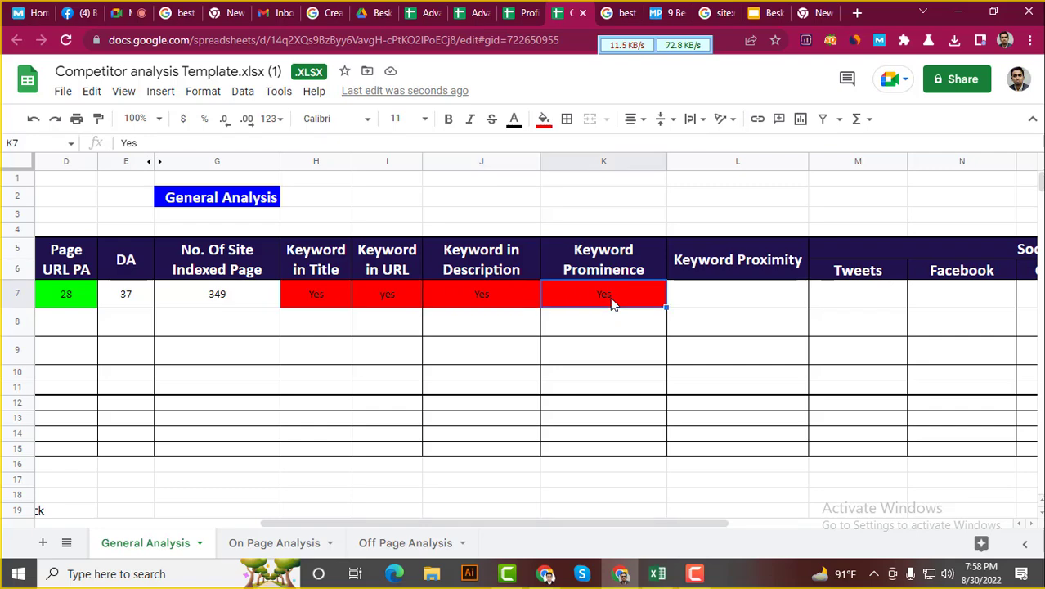
Return to the mealprepify blender article and scroll through its content
left_click(623, 12)
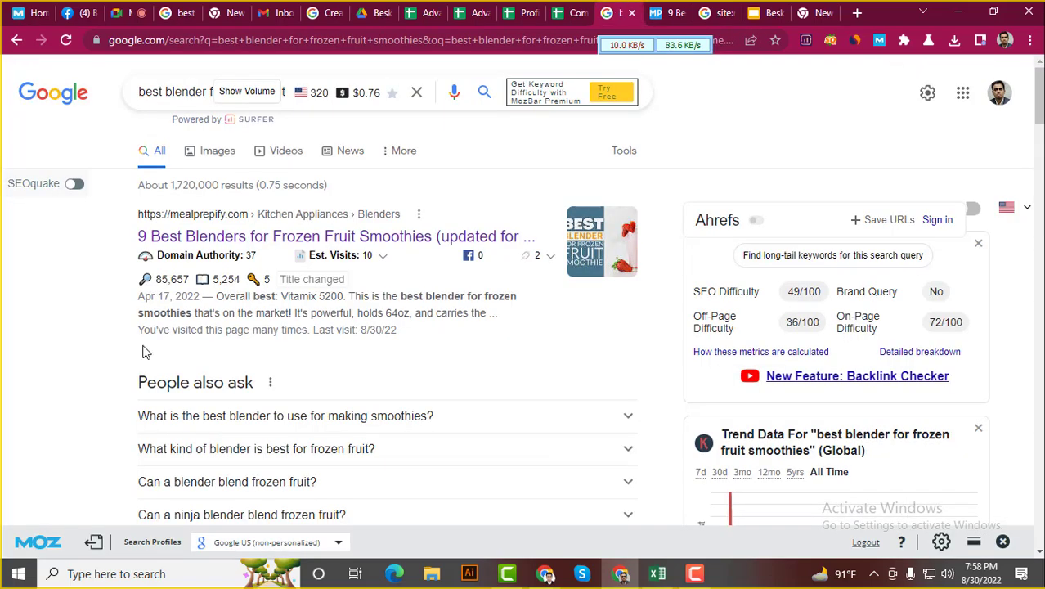
left_click(667, 11)
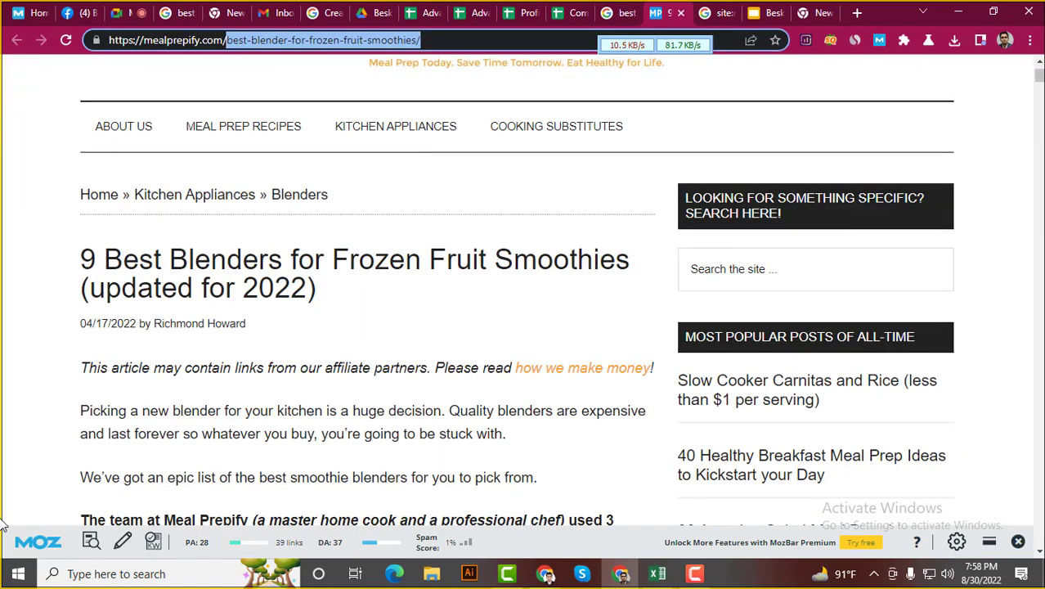
scroll(8, 517, "down", 1)
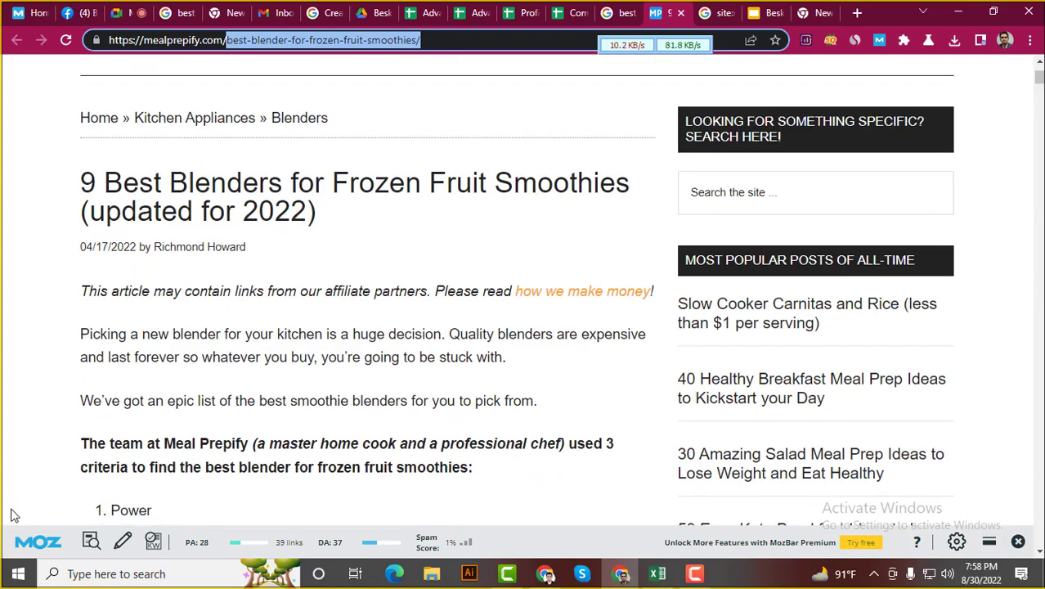
scroll(25, 497, "down", 2)
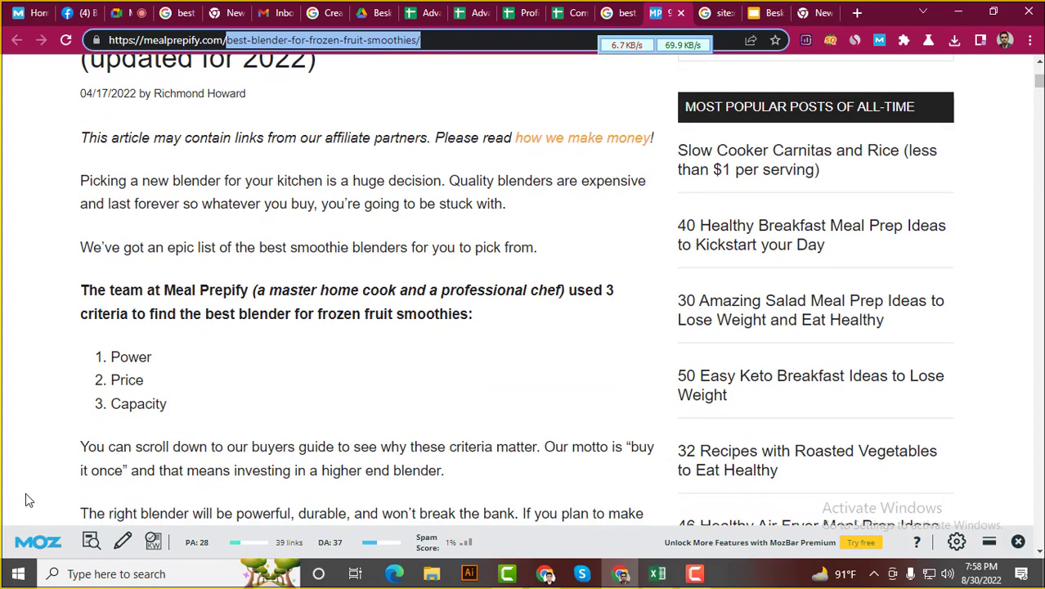
scroll(58, 464, "down", 1)
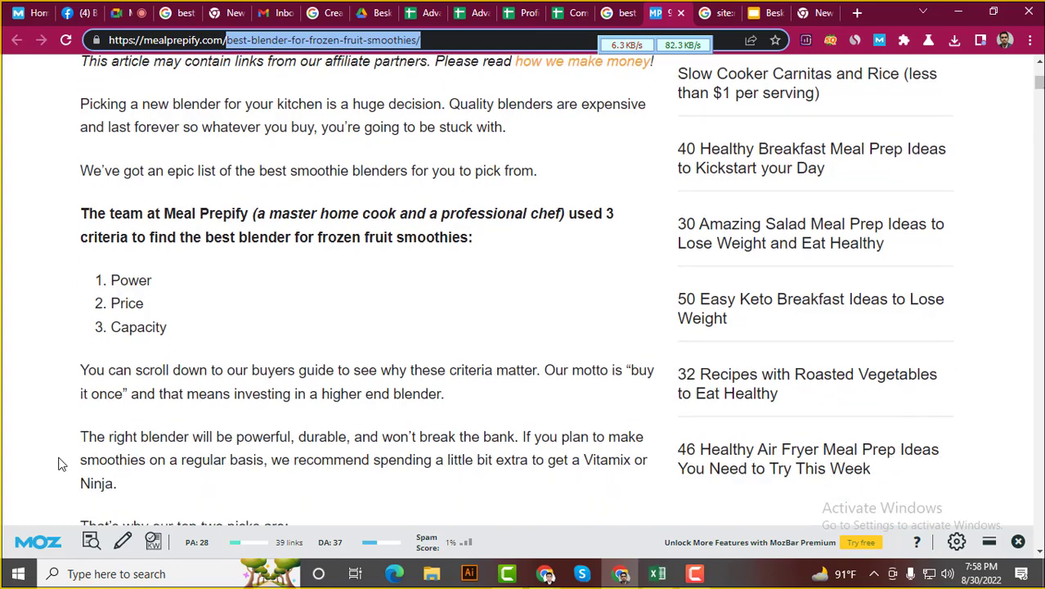
scroll(58, 463, "down", 3)
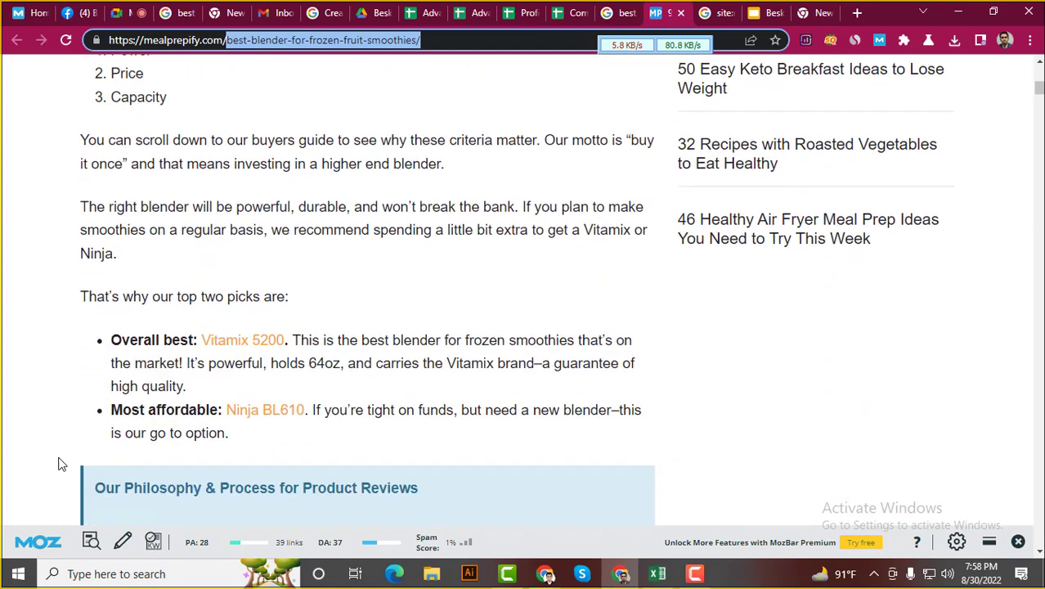
scroll(58, 464, "down", 1)
scroll(58, 464, "up", 6)
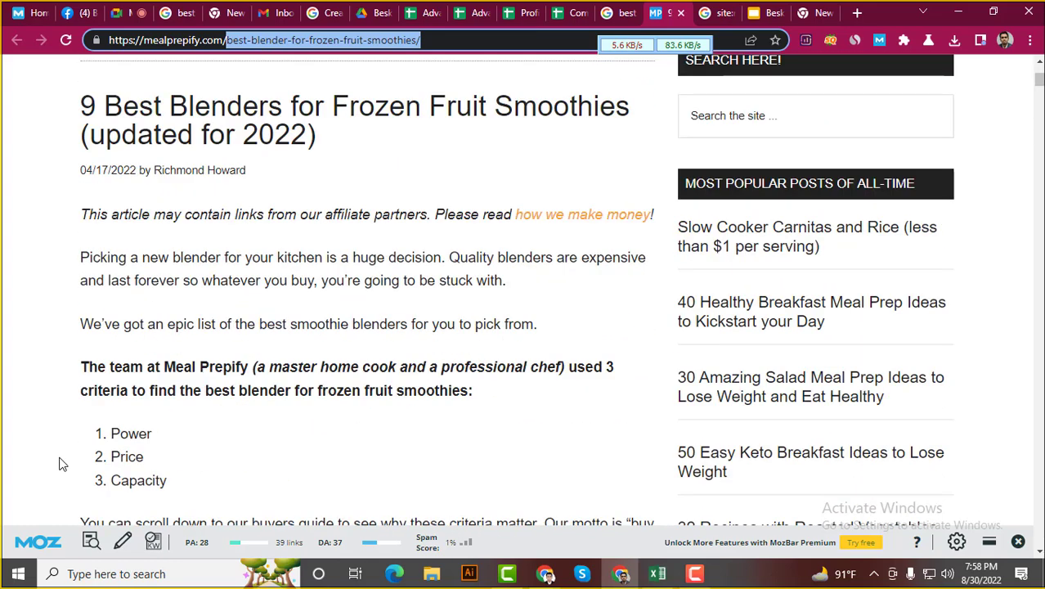
Highlight keyword mentions in the opening paragraph and bold criteria sentence, then return to J7
left_click_drag(169, 256, 663, 275)
left_click_drag(183, 280, 507, 279)
left_click(510, 291)
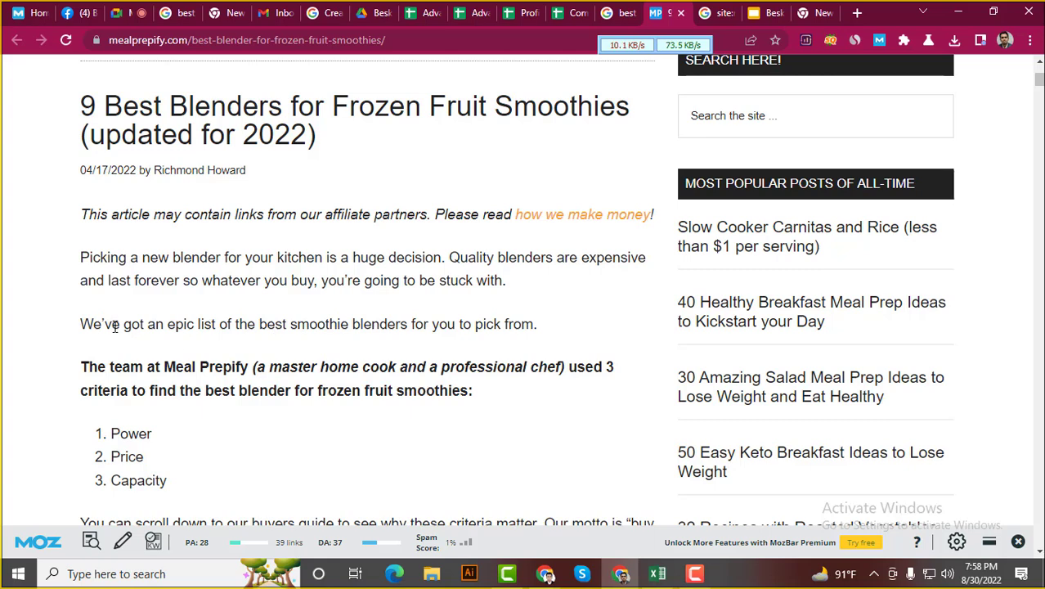
left_click_drag(81, 323, 548, 330)
left_click(536, 328)
left_click_drag(204, 390, 469, 390)
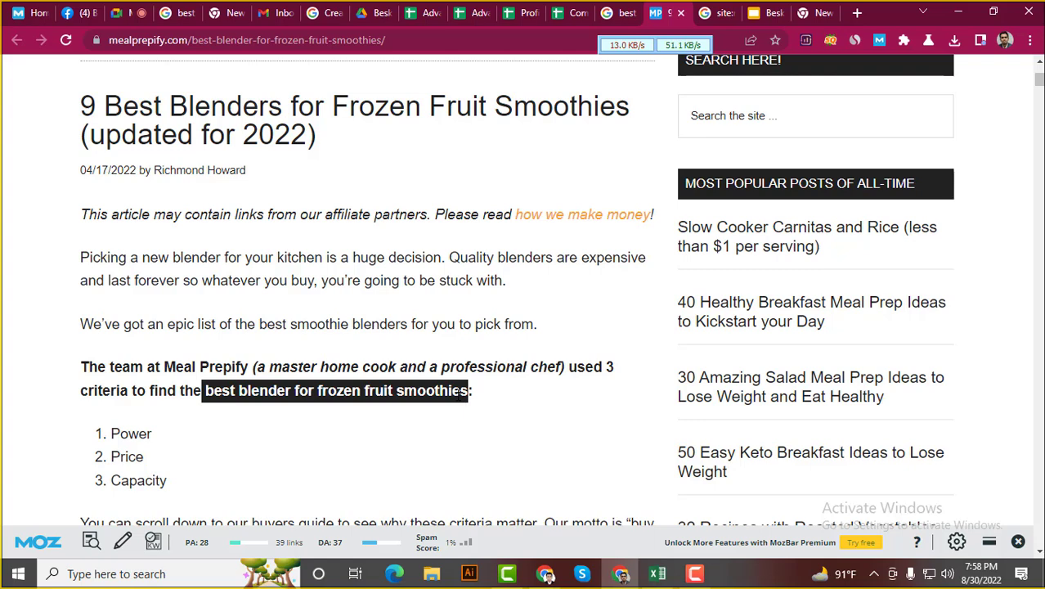
left_click(468, 391)
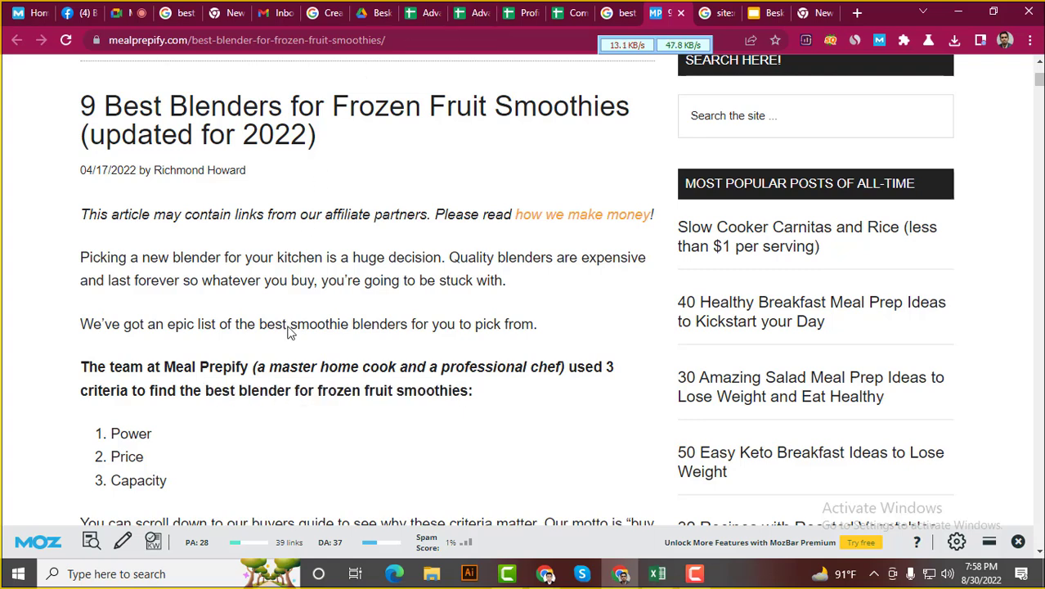
left_click(578, 12)
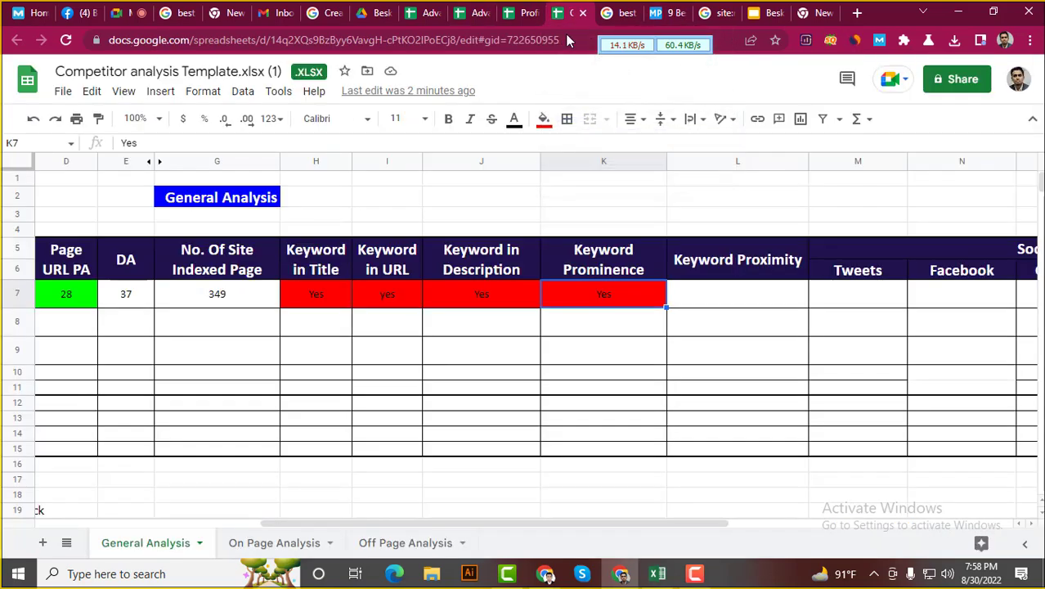
left_click(470, 304)
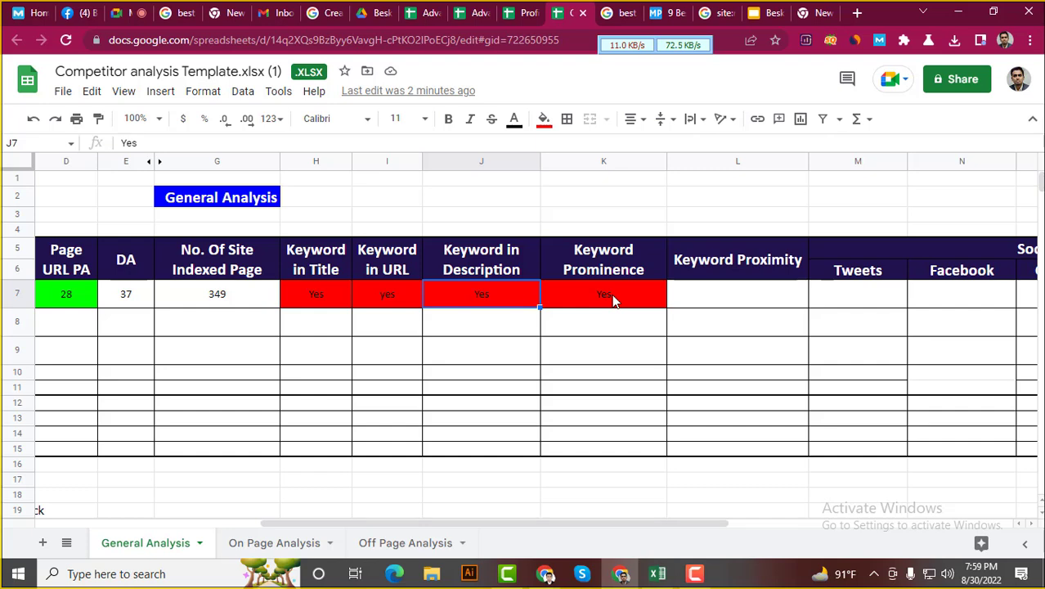
Review K7 and the empty Keyword Proximity cell L7, then switch to the search results
left_click(614, 301)
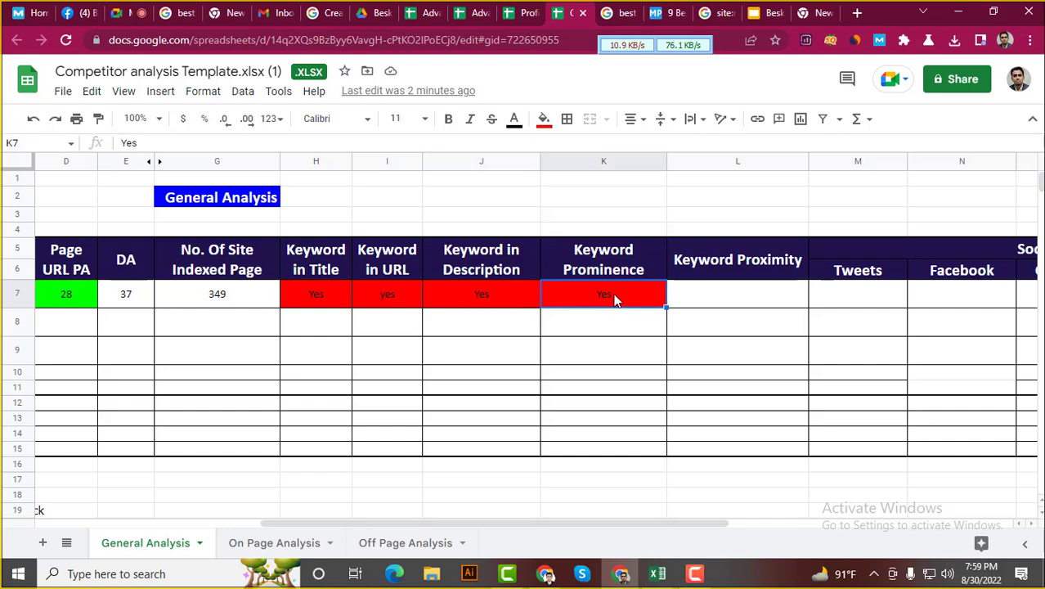
left_click(727, 298)
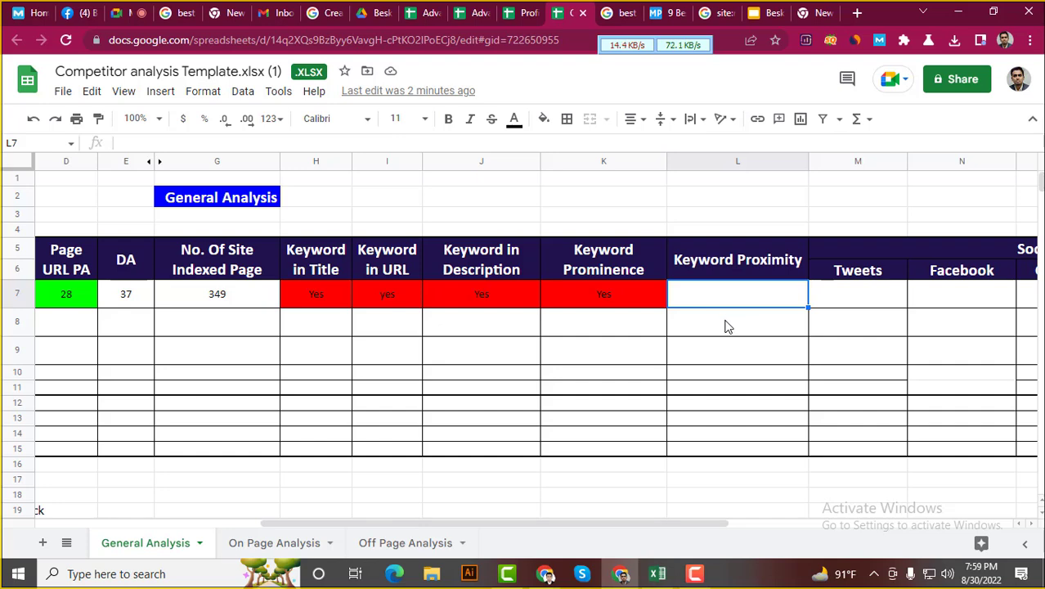
left_click(526, 6)
Open shadetreekitchens' 'The 10 Best Blenders For Frozen Fruit Smoothies 2022' result in a new tab
left_click(611, 13)
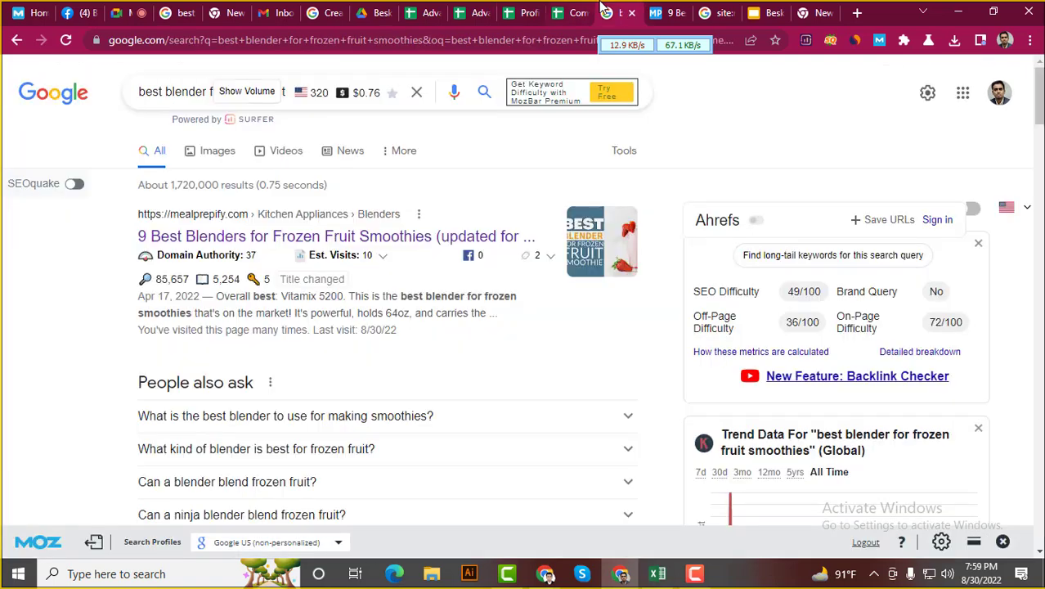
scroll(131, 352, "down", 5)
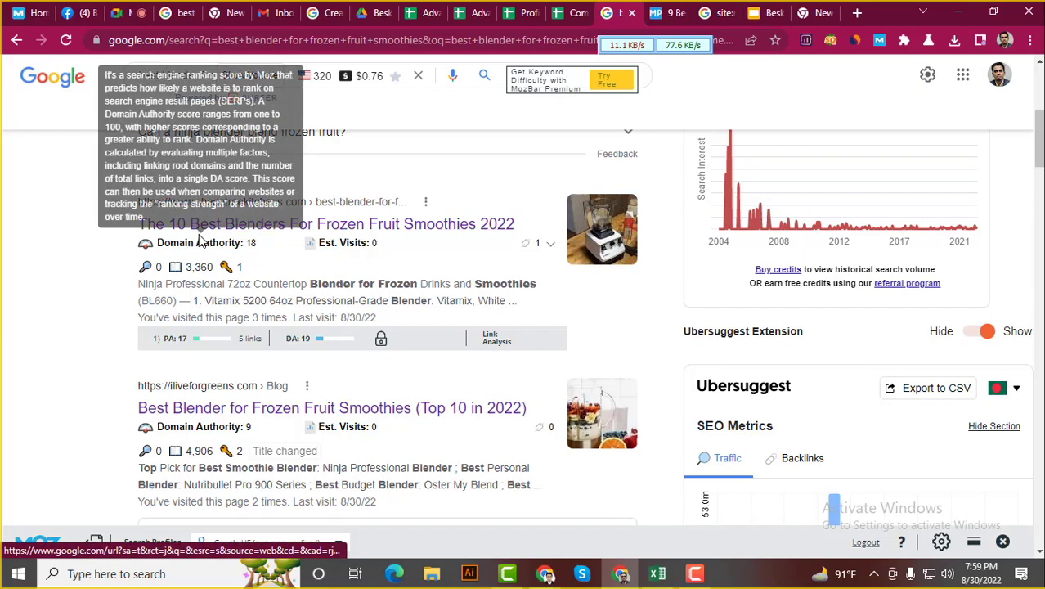
scroll(225, 421, "down", 2)
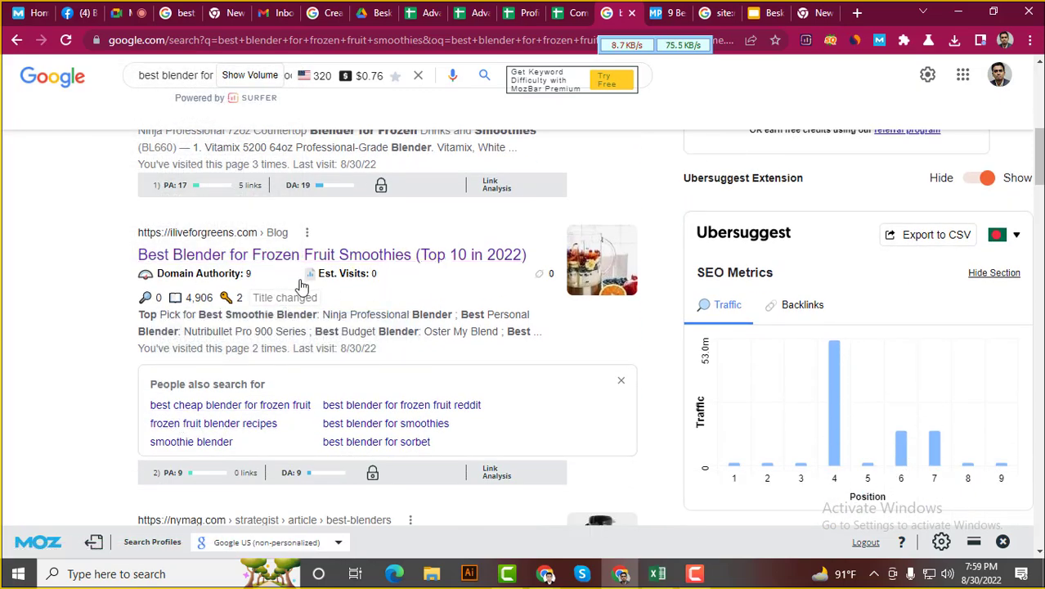
scroll(245, 303, "down", 3)
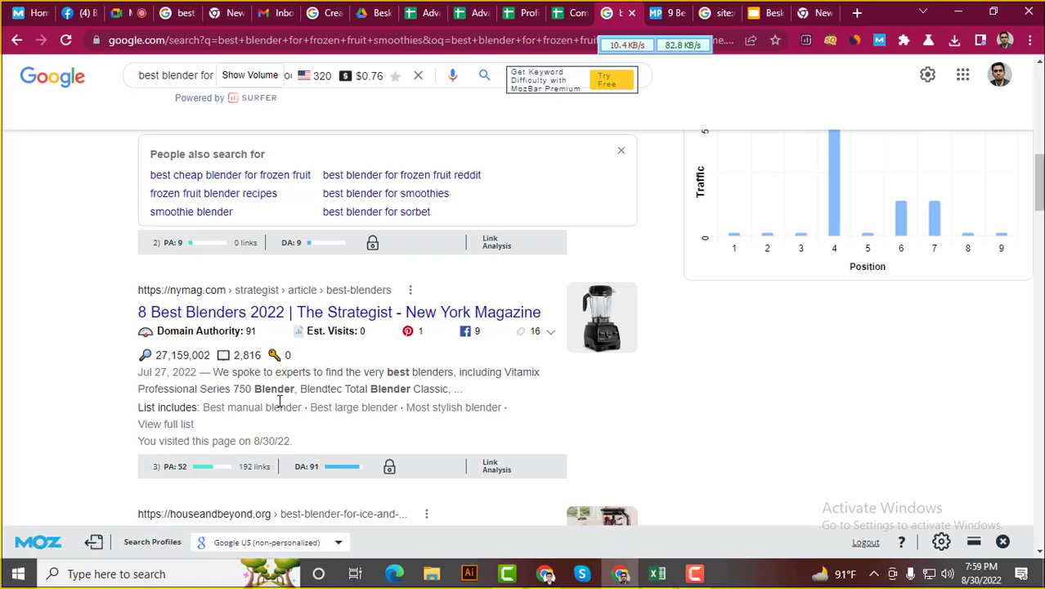
scroll(245, 397, "down", 3)
scroll(211, 397, "down", 2)
scroll(211, 388, "up", 8)
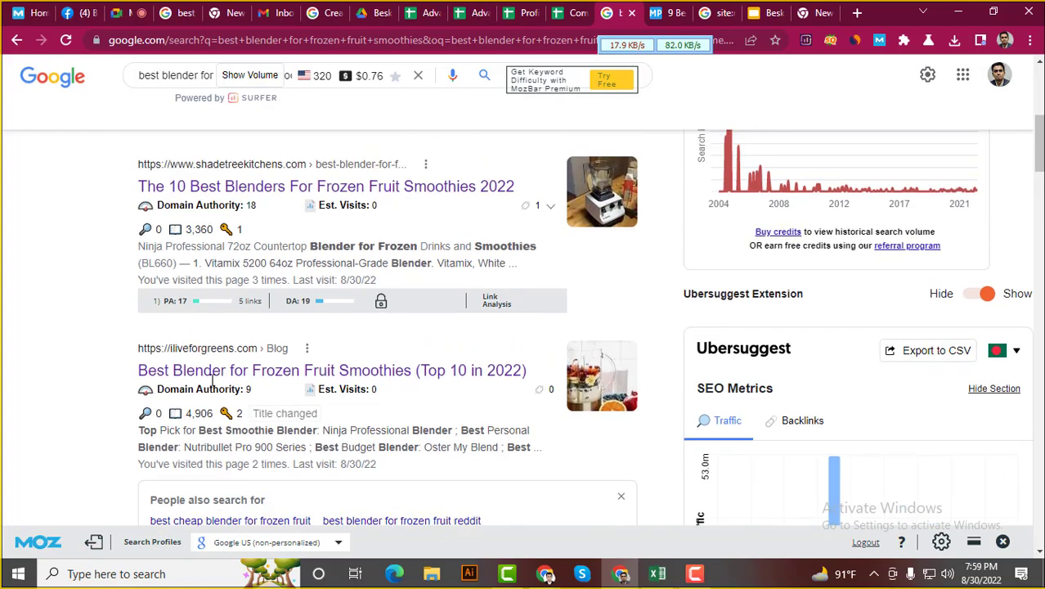
scroll(315, 332, "up", 2)
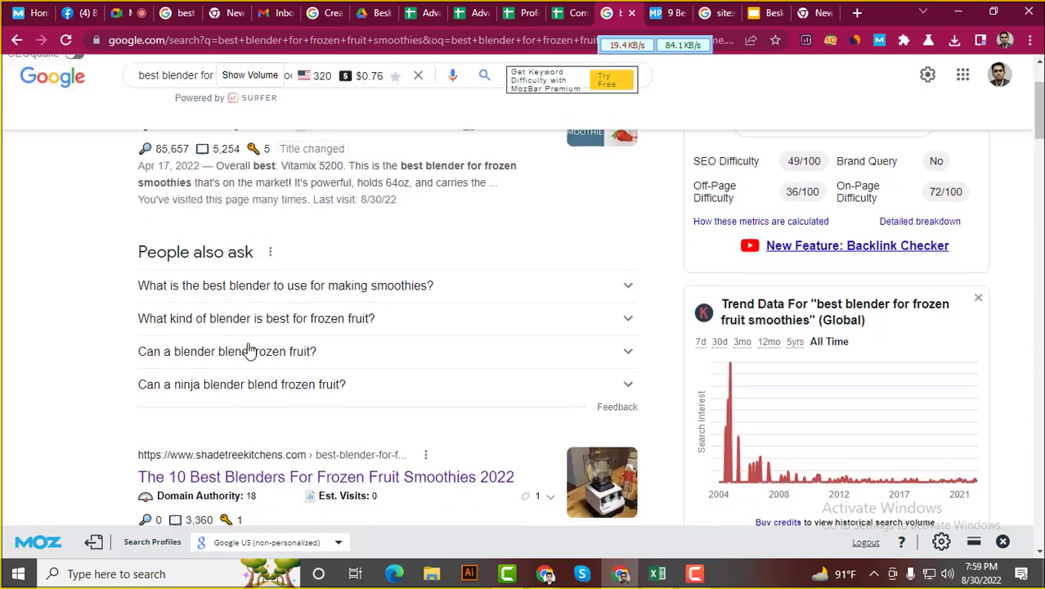
scroll(251, 348, "down", 4)
scroll(251, 347, "up", 2)
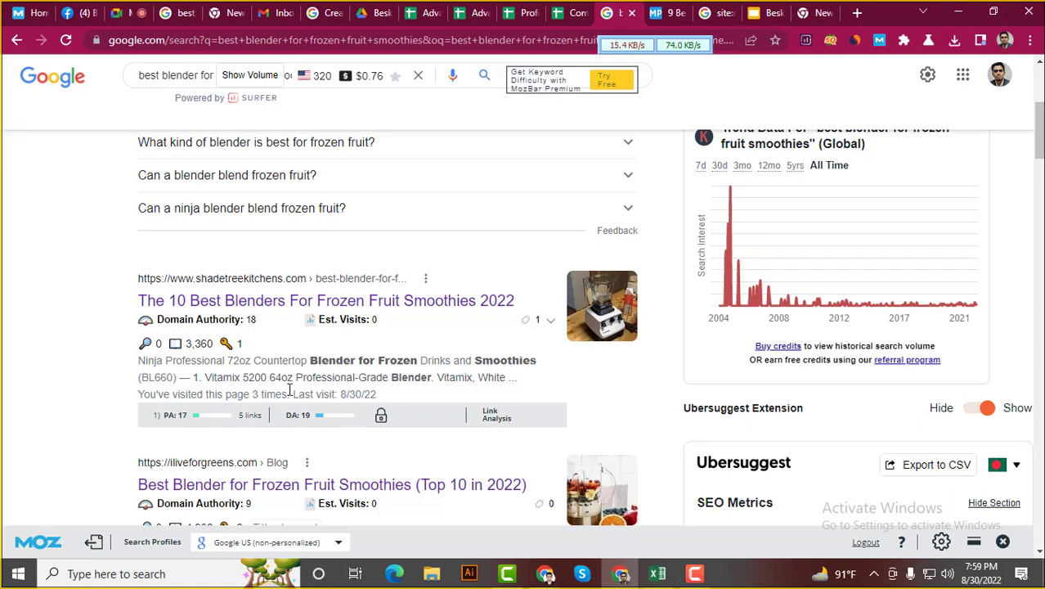
right_click(344, 298)
left_click(429, 298)
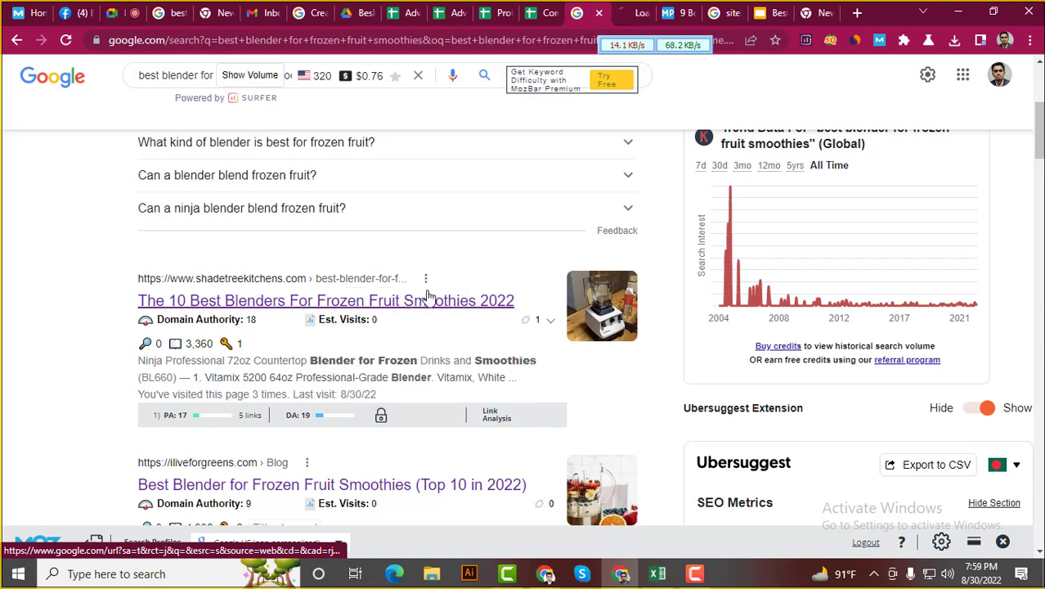
left_click(653, 8)
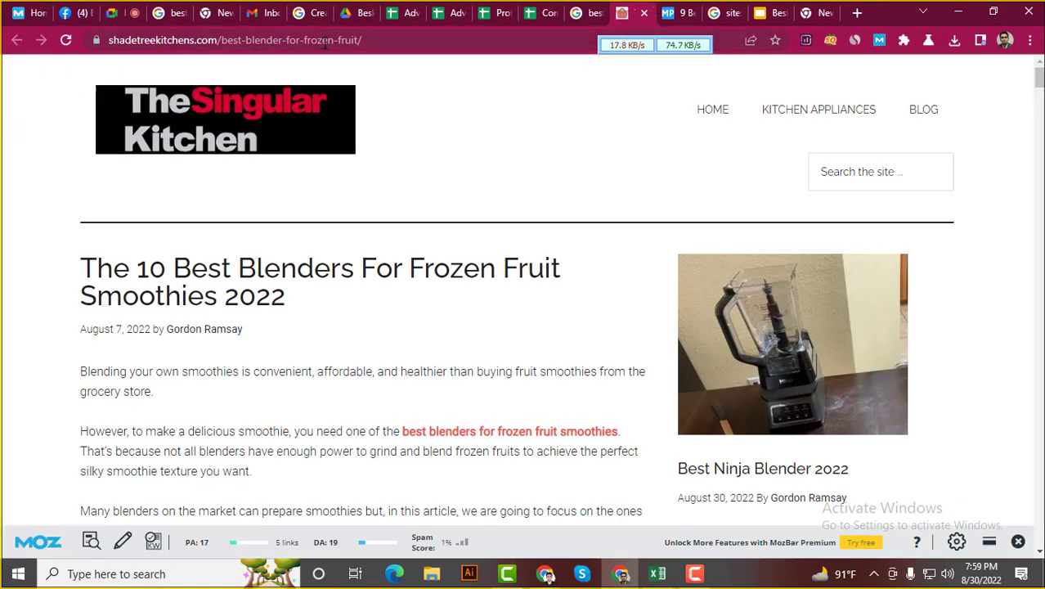
left_click(583, 8)
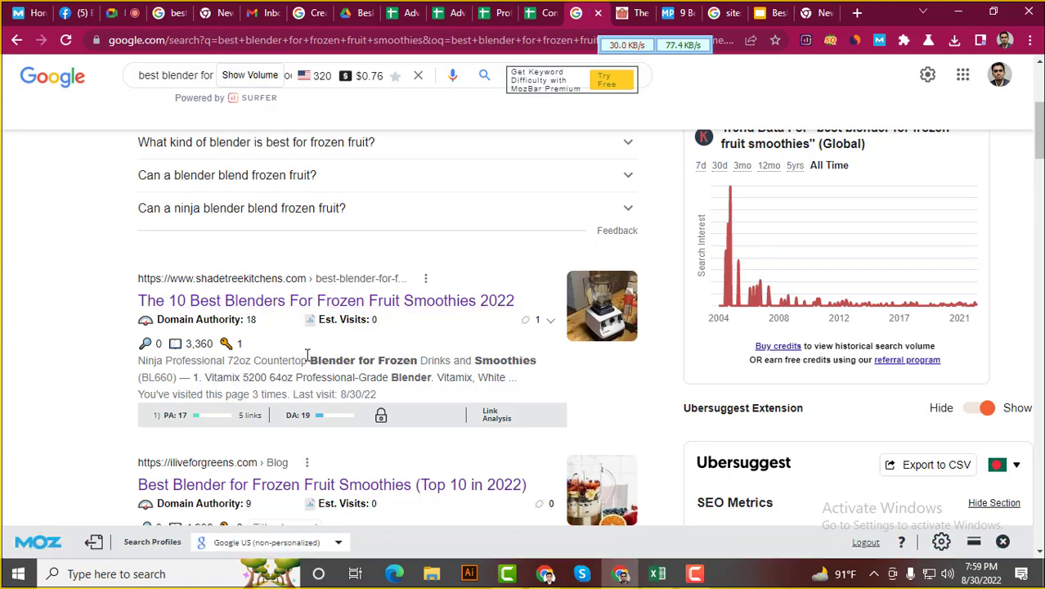
Highlight the keyword words in the shadetreekitchens result's snippet
left_click_drag(307, 356, 547, 370)
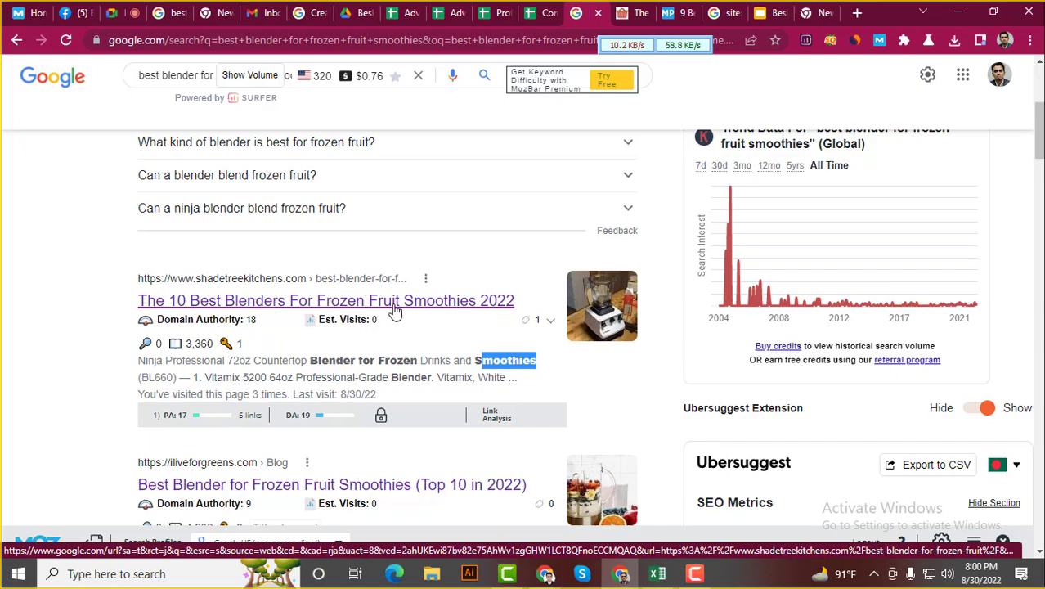
scroll(110, 342, "up", 4)
scroll(111, 343, "down", 5)
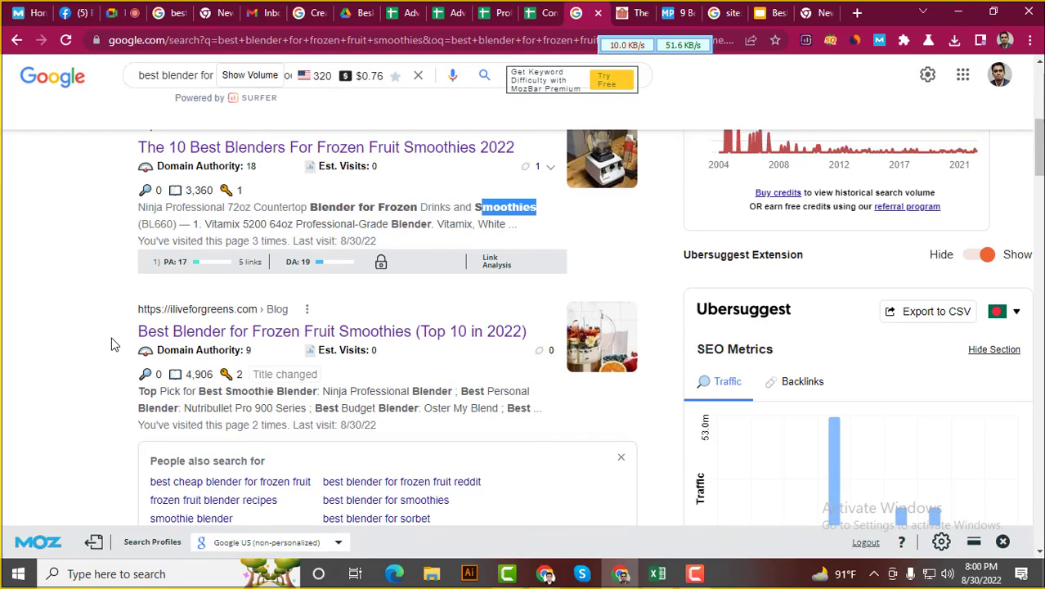
Select 'best blender for frozen smoothies' in the top mealprepify result's snippet
scroll(110, 340, "up", 1)
scroll(106, 336, "up", 1)
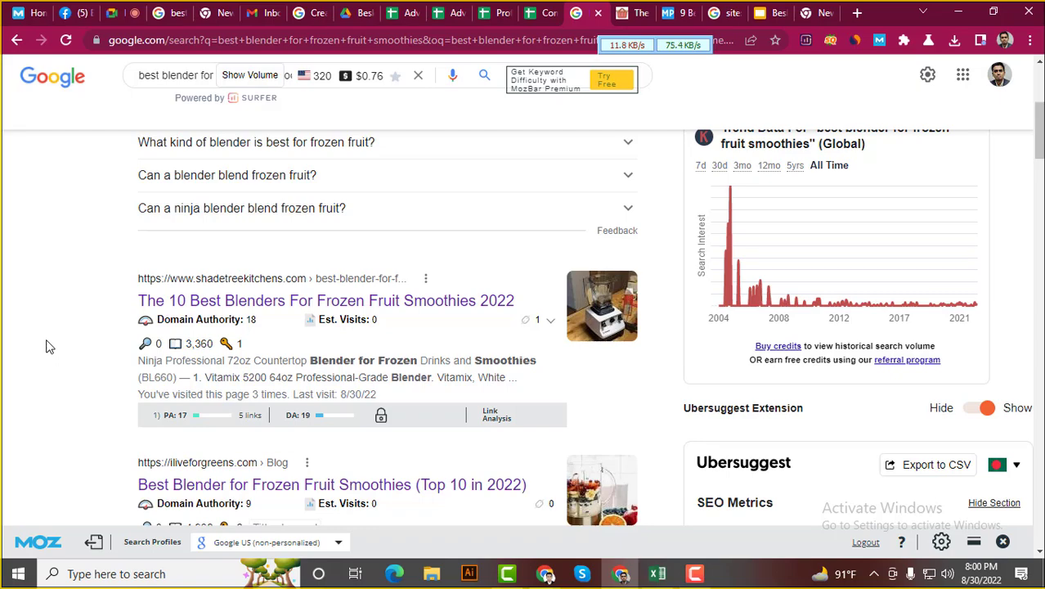
scroll(35, 344, "up", 6)
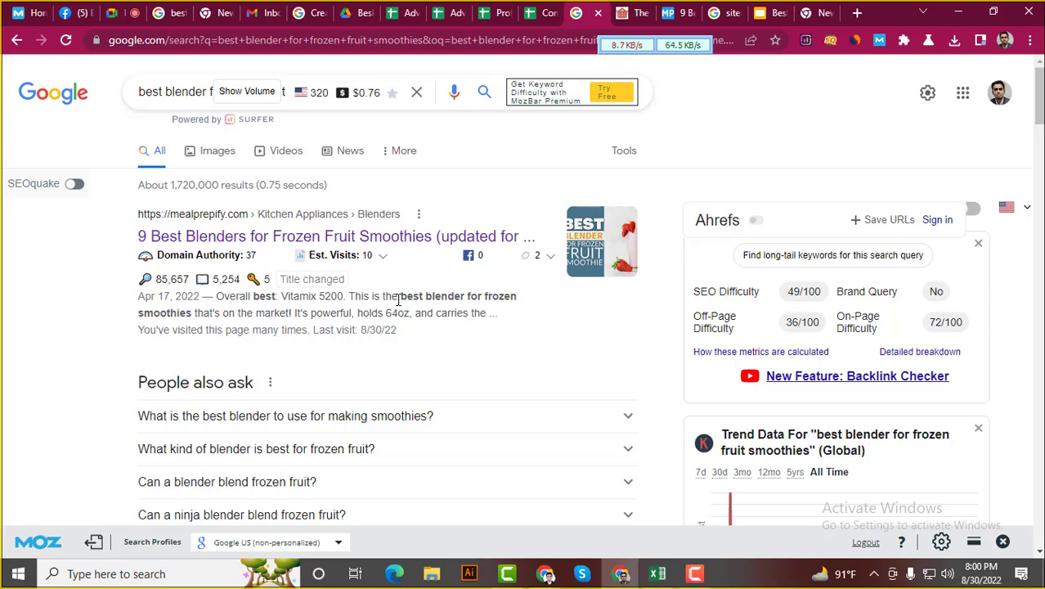
scroll(36, 363, "down", 5)
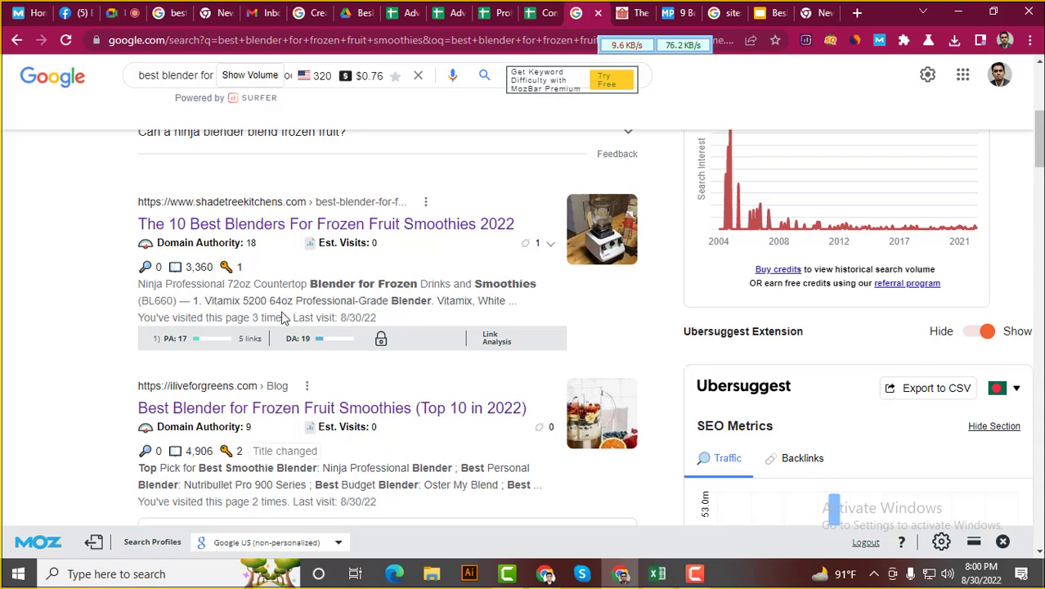
scroll(283, 318, "down", 2)
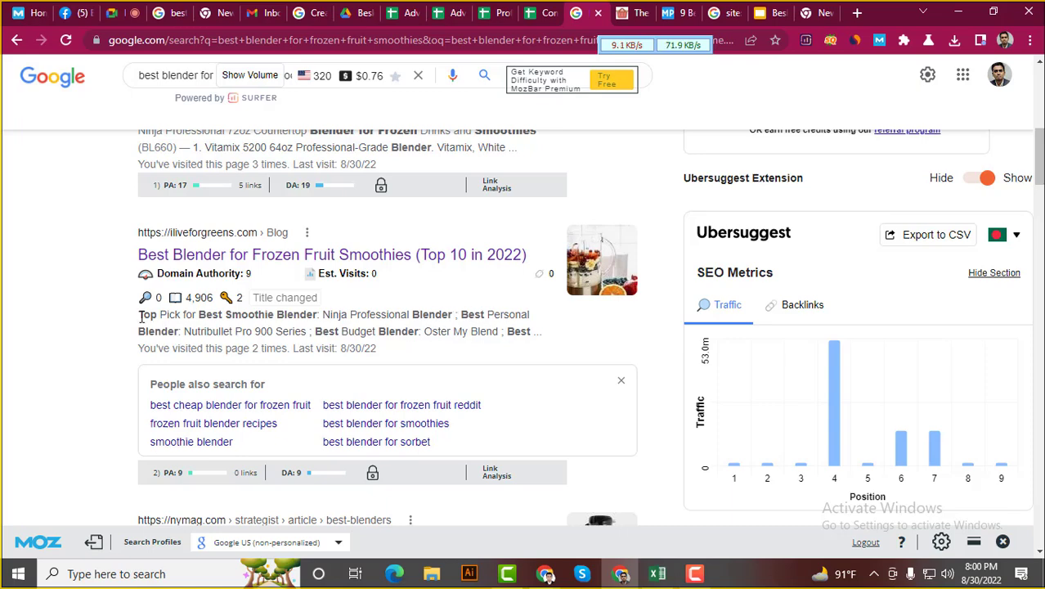
scroll(88, 370, "down", 1)
scroll(90, 371, "up", 2)
scroll(92, 372, "up", 2)
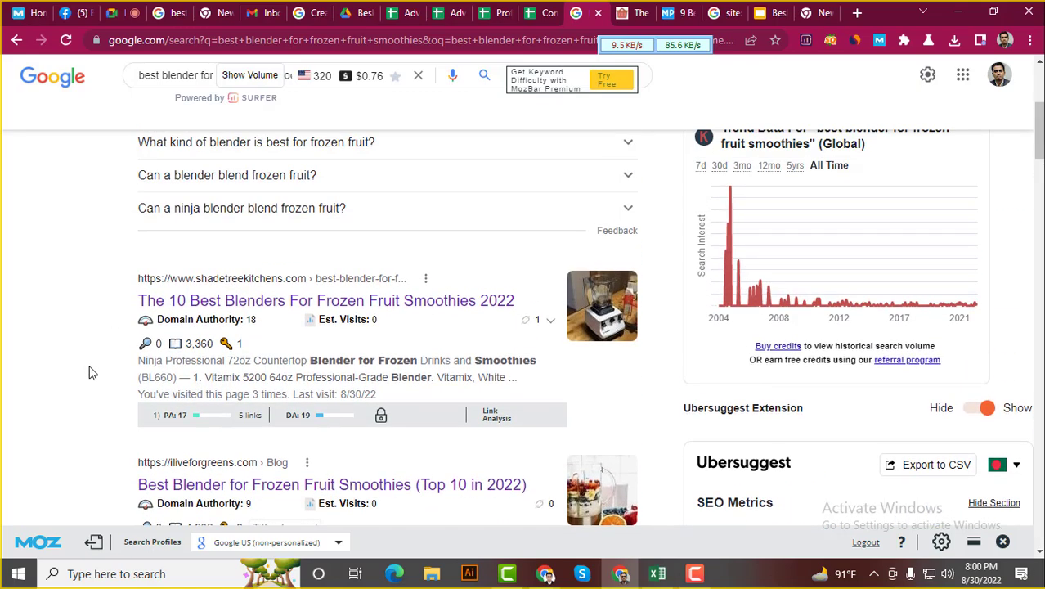
scroll(257, 236, "up", 3)
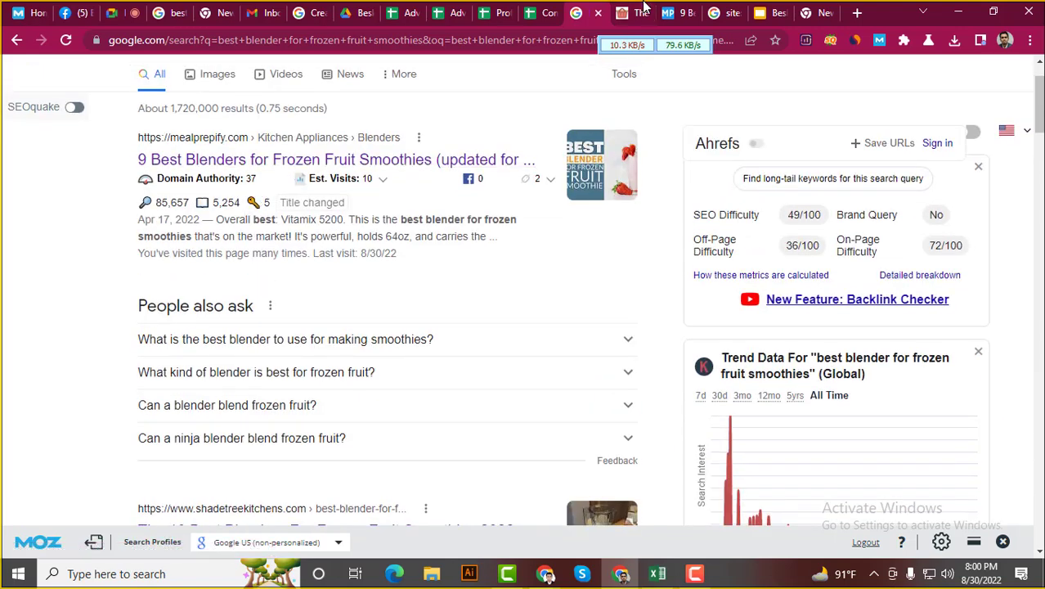
mouse_move(631, 6)
left_click_drag(400, 219, 193, 236)
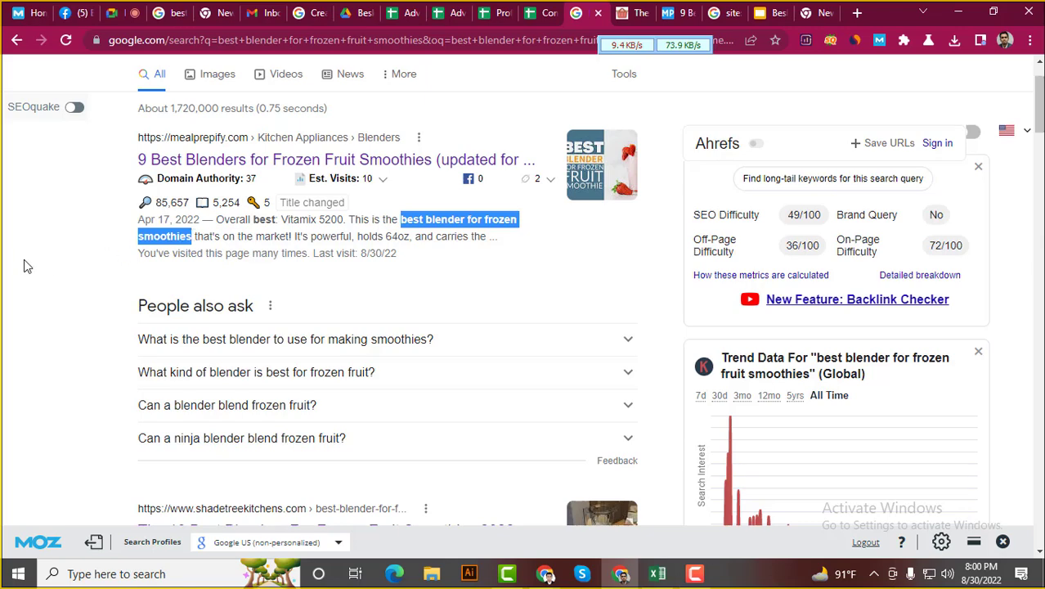
Enter Yes in Keyword Proximity cell L7 and give it a red fill
left_click(540, 12)
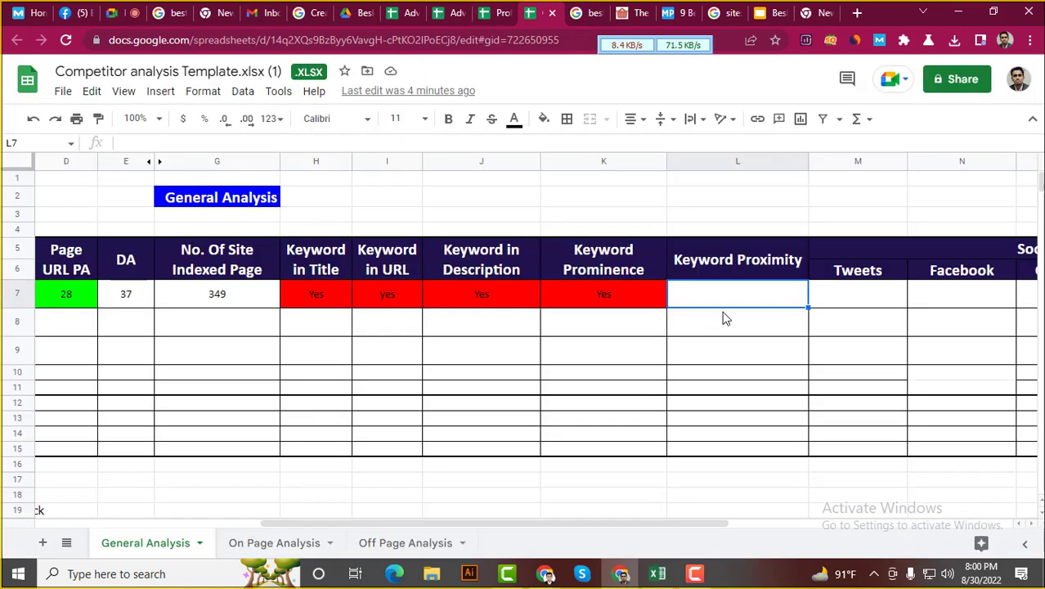
type("Y")
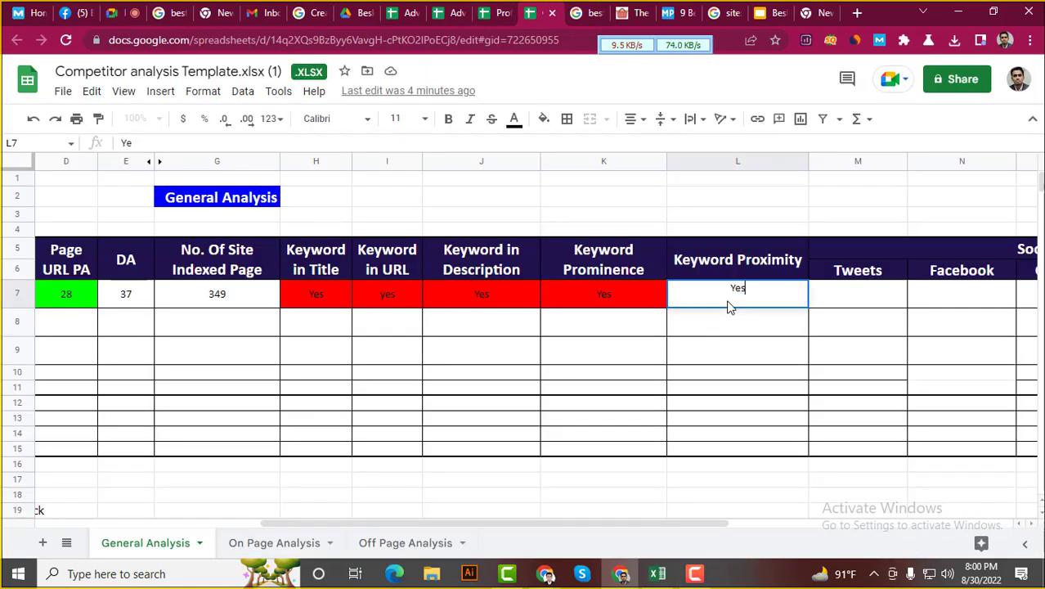
type("es")
key("Return")
left_click(756, 300)
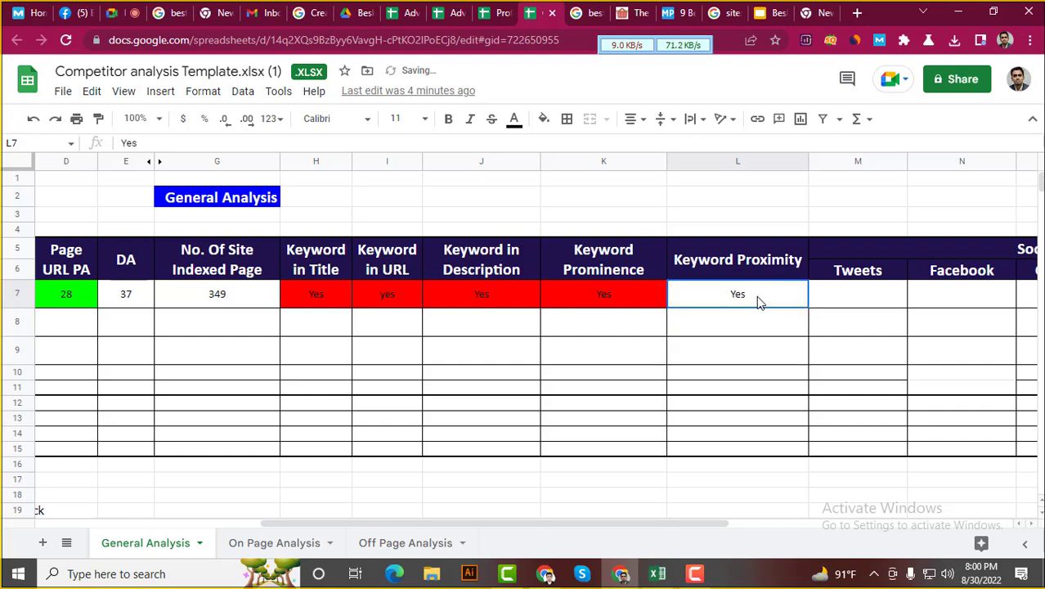
left_click(543, 119)
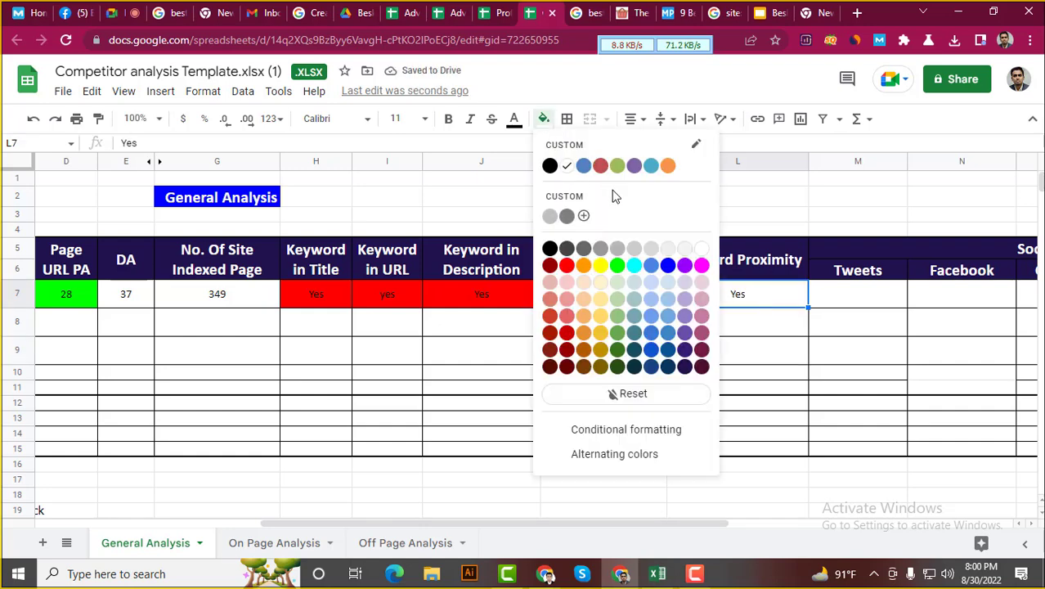
left_click(569, 266)
left_click(836, 391)
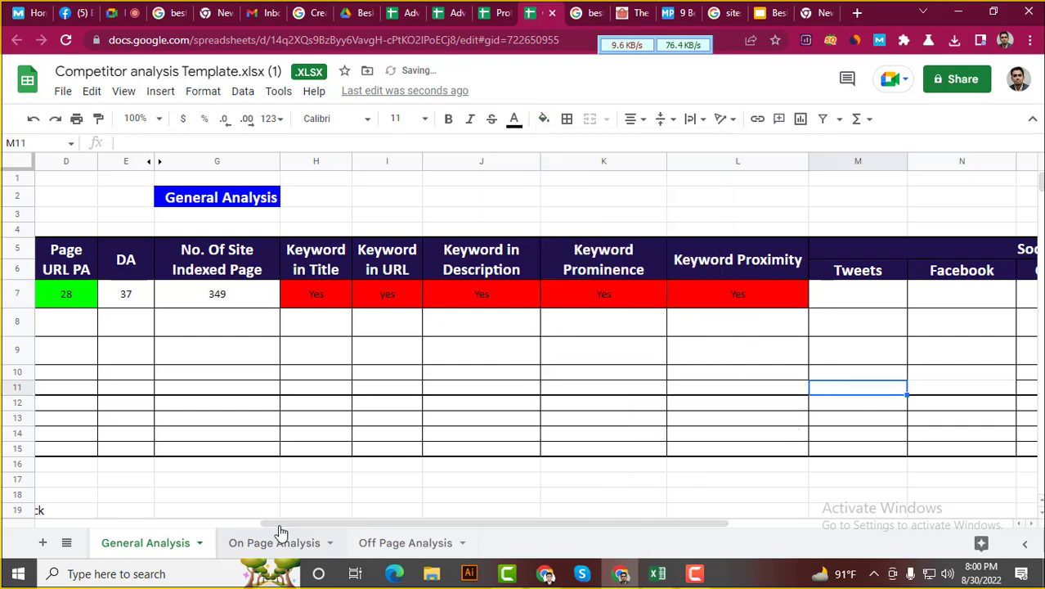
left_click_drag(367, 525, 589, 553)
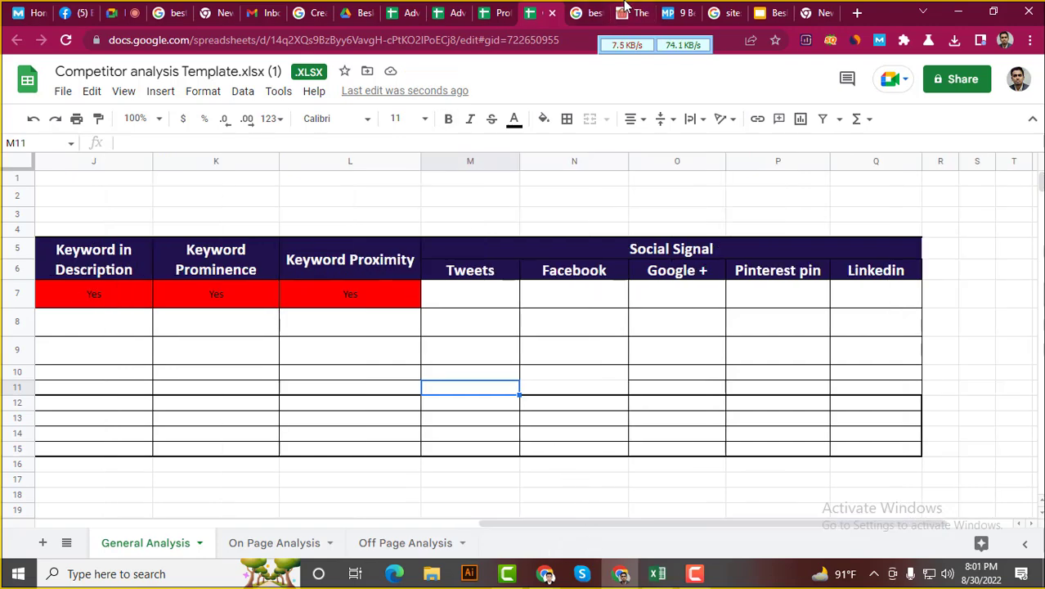
Skim the MealPrepify blender article, then return to the blender search results
left_click(624, 10)
key("ctrl+Tab")
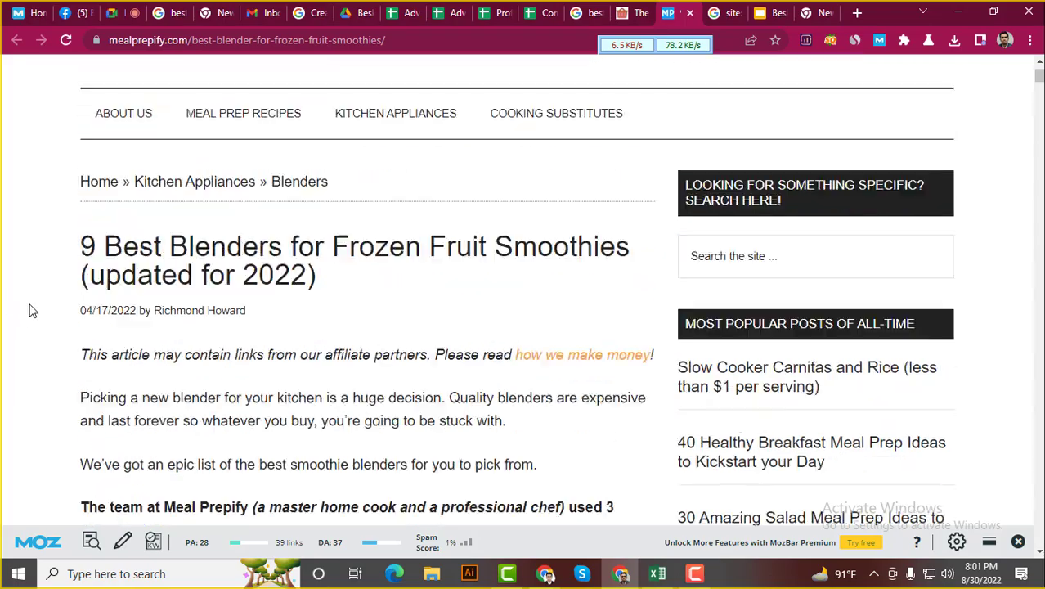
scroll(49, 291, "down", 8)
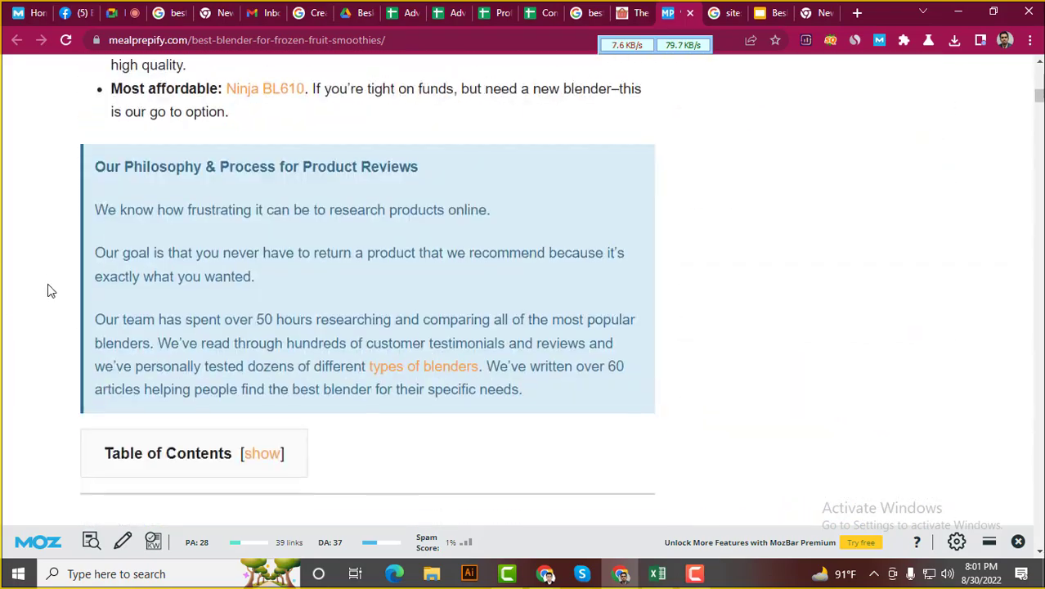
scroll(49, 291, "down", 20)
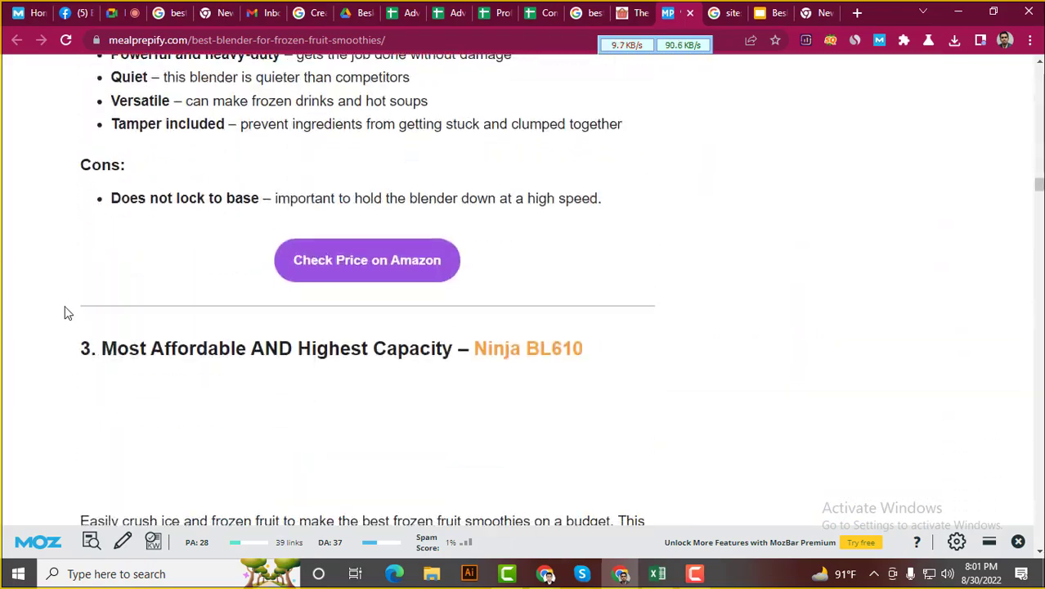
scroll(68, 313, "down", 20)
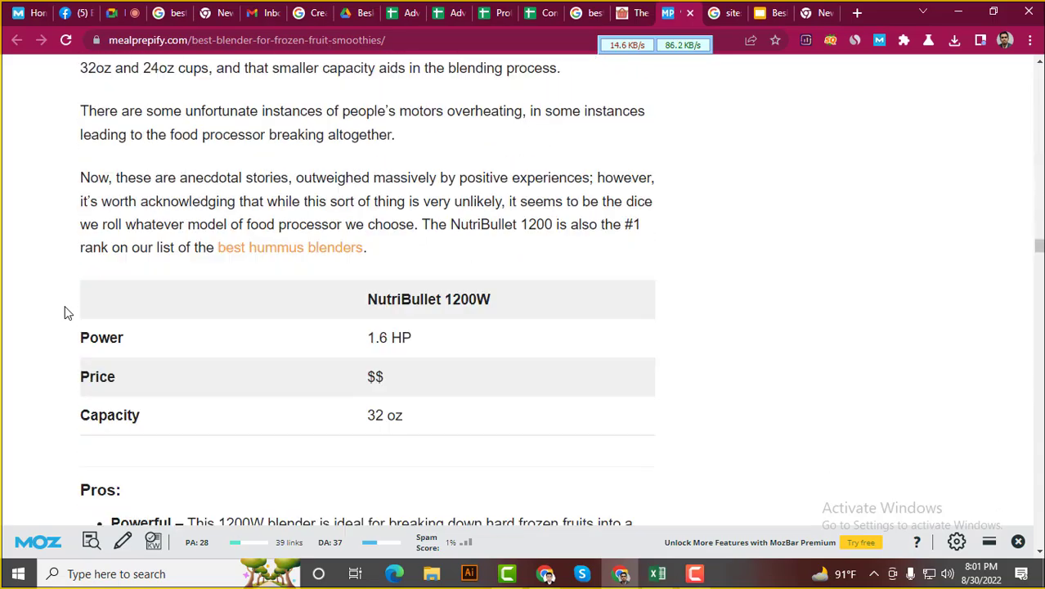
scroll(68, 314, "down", 20)
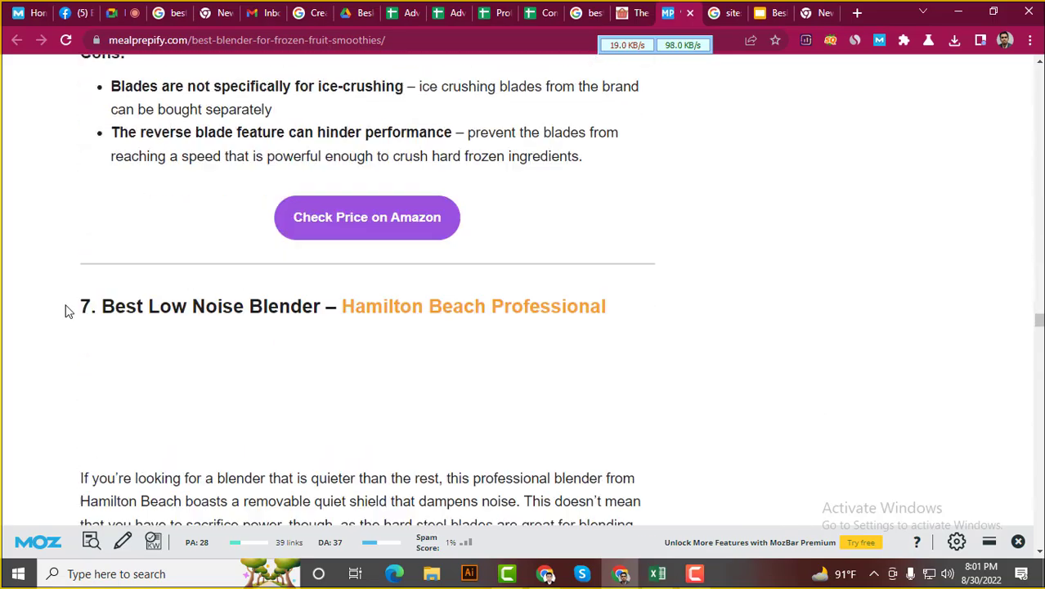
scroll(68, 311, "down", 20)
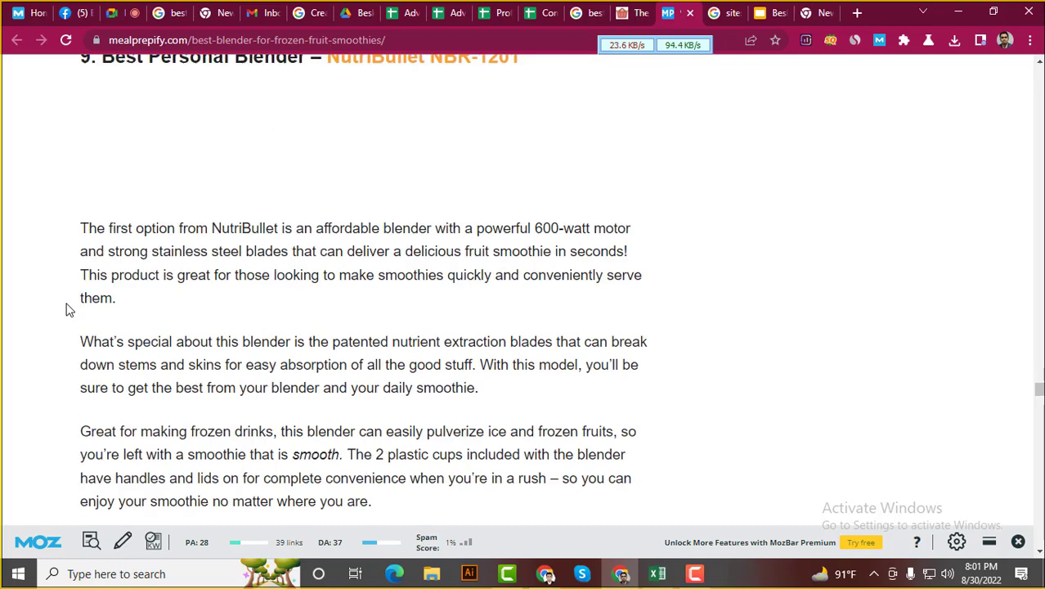
left_click(534, 9)
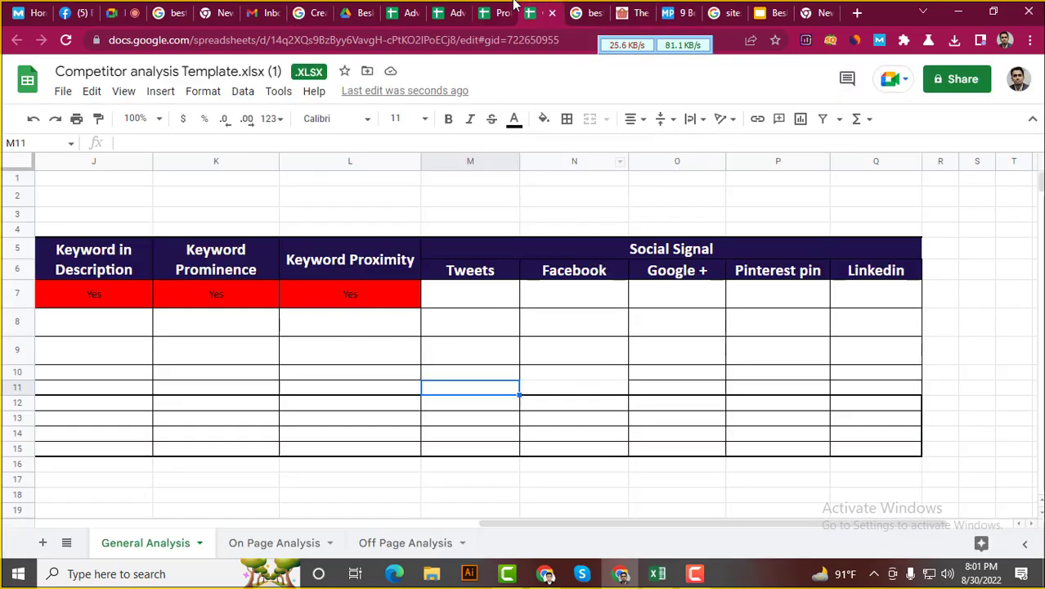
left_click(582, 13)
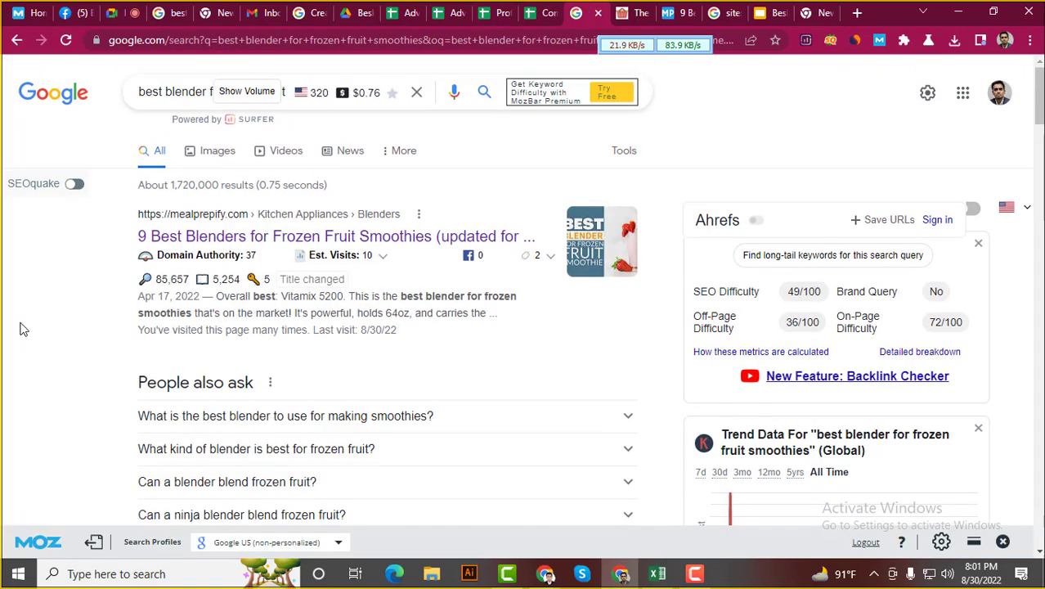
Check the shadetreekitchens snippet for 'Blender for Frozen', 'Smoothies' and 'Blender', then deselect
scroll(155, 291, "down", 3)
scroll(155, 290, "up", 4)
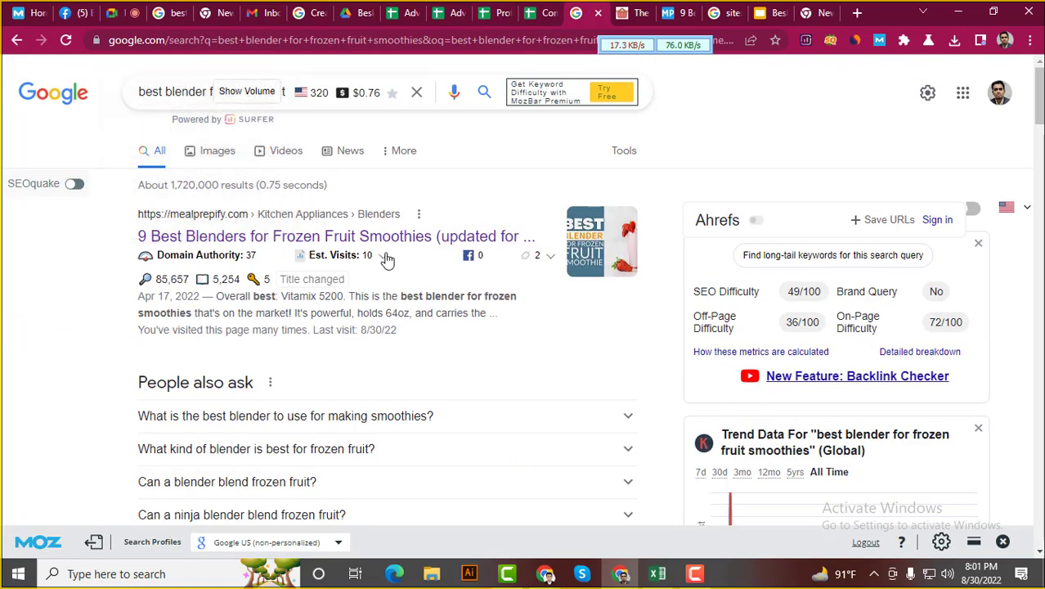
scroll(4, 352, "down", 4)
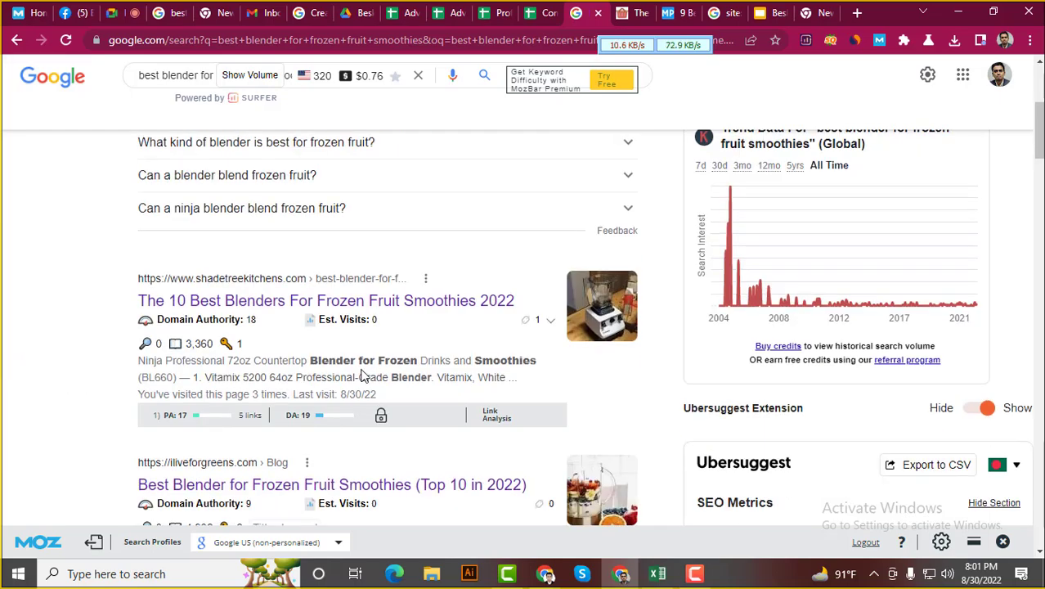
scroll(366, 378, "up", 4)
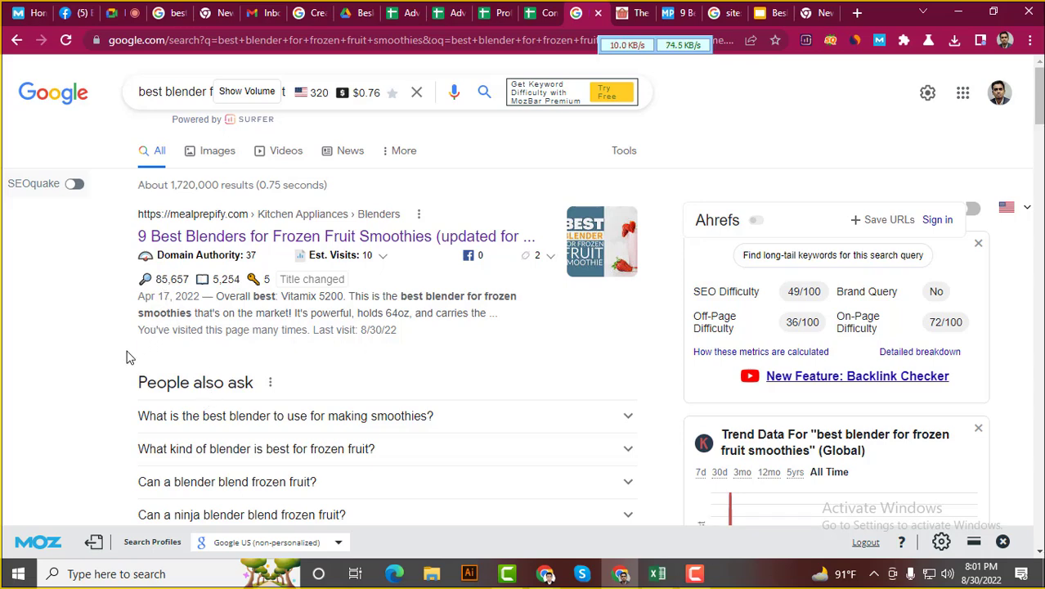
scroll(127, 357, "down", 5)
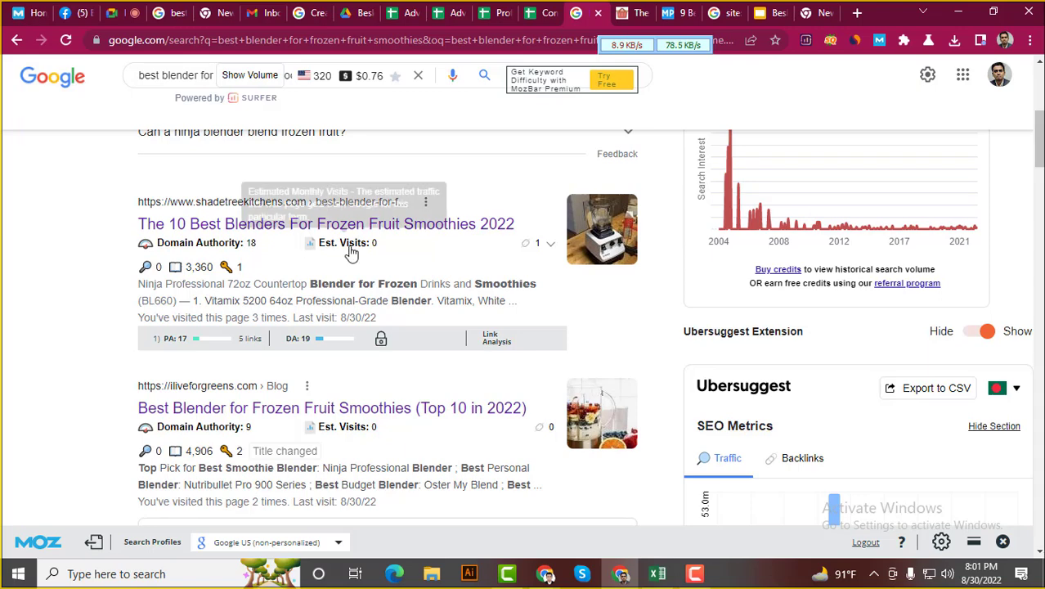
left_click_drag(311, 287, 534, 286)
left_click(417, 284)
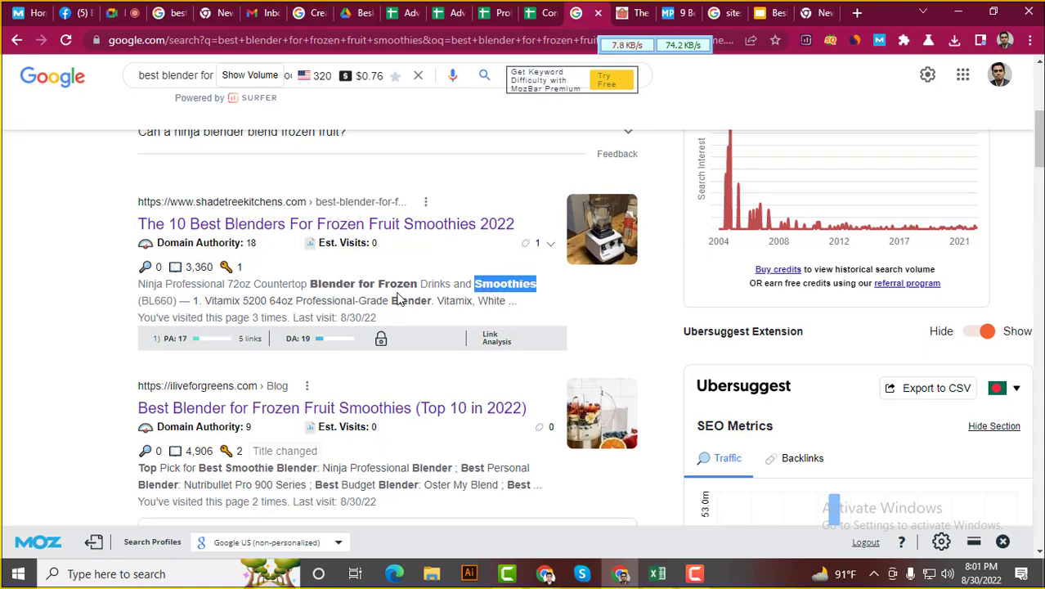
left_click_drag(393, 300, 434, 305)
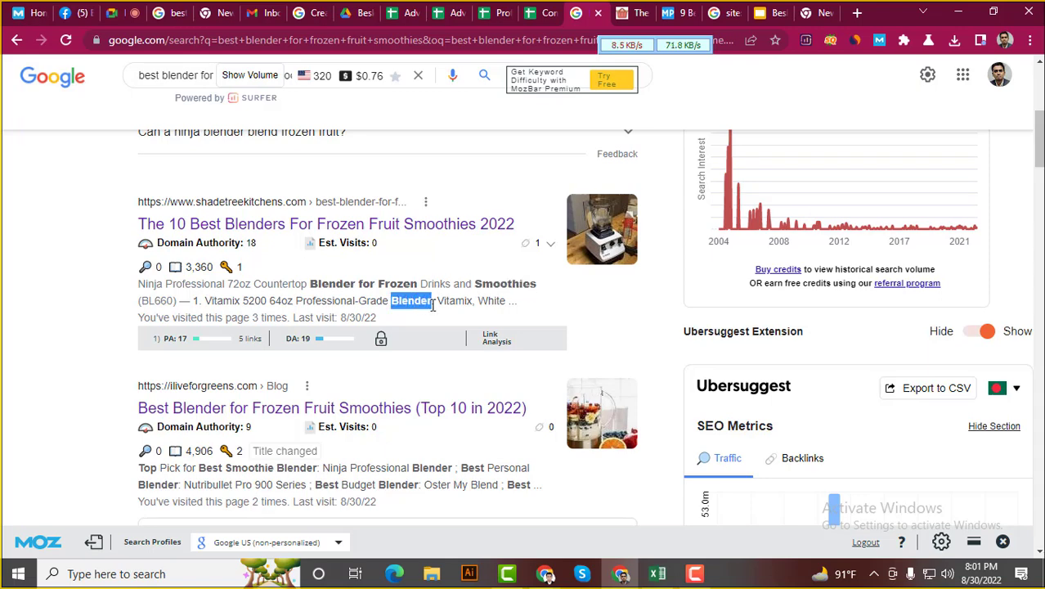
left_click(72, 360)
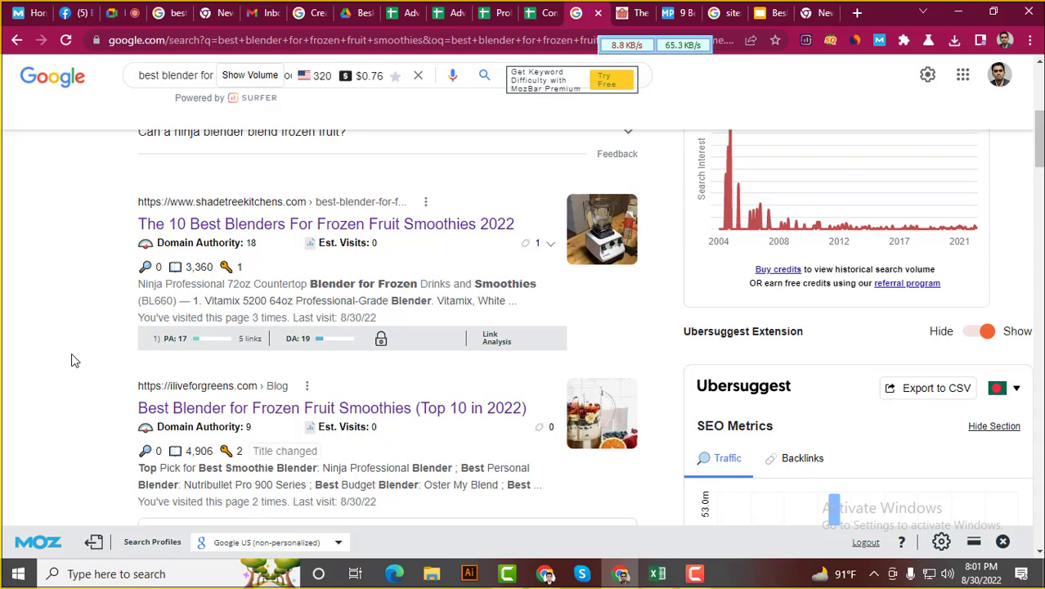
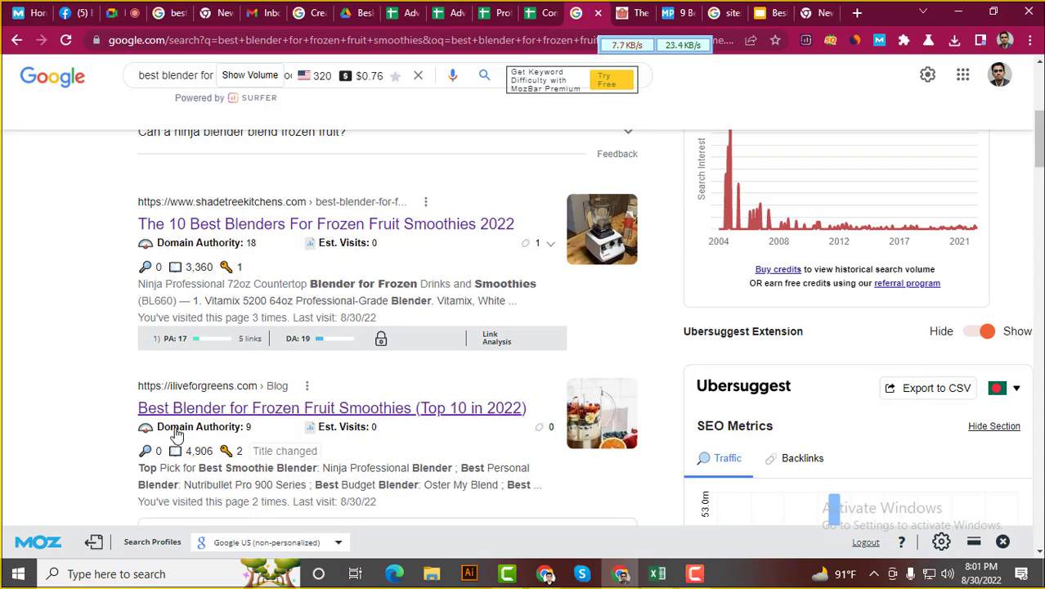
Highlight 'Best Smoothie Blender' in the second result's snippet and scan the search results
left_click_drag(197, 467, 318, 471)
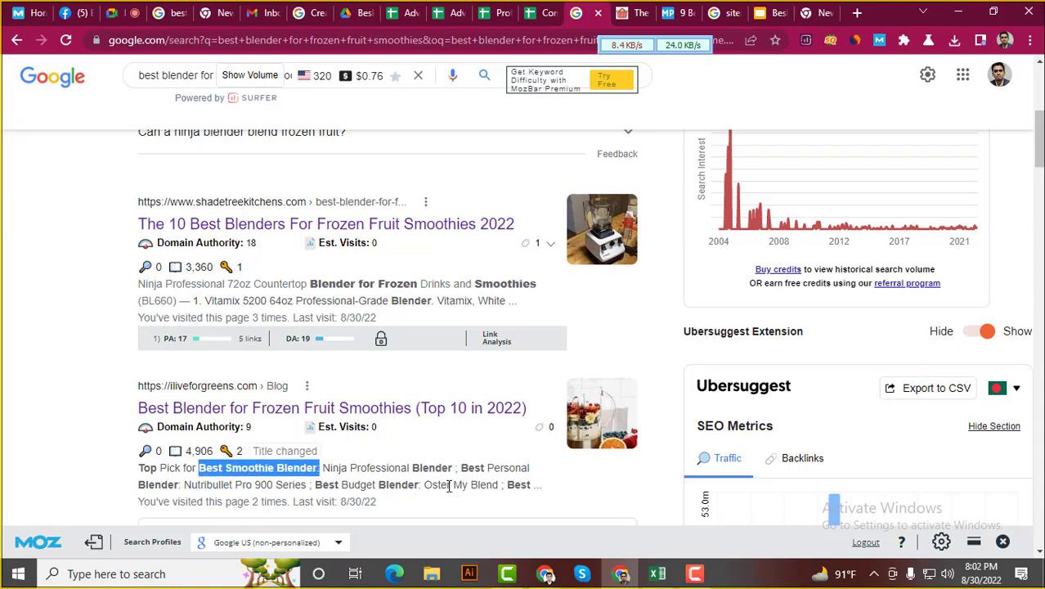
left_click(82, 487)
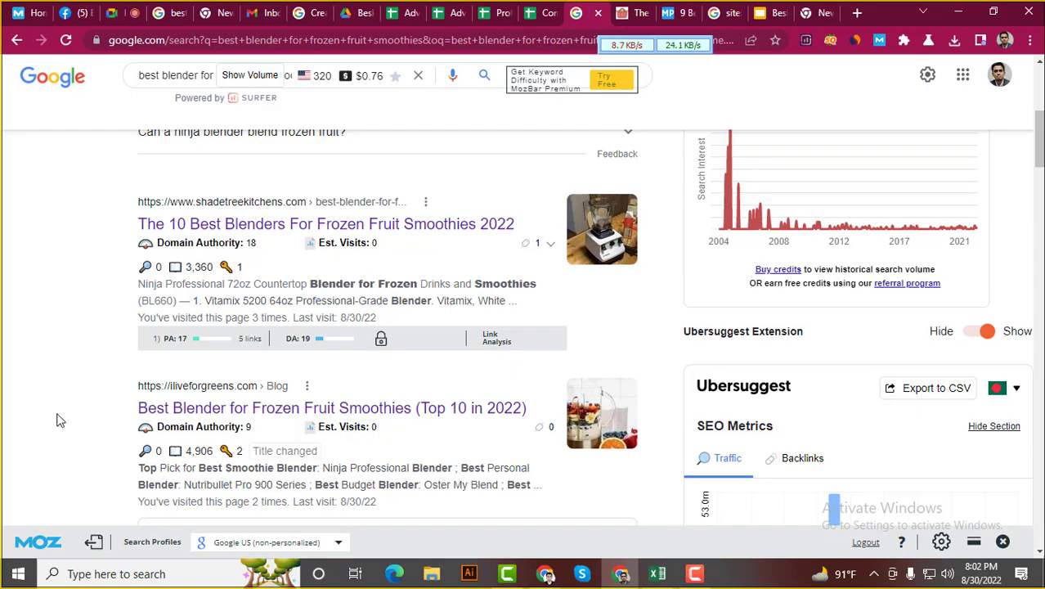
scroll(47, 394, "down", 1)
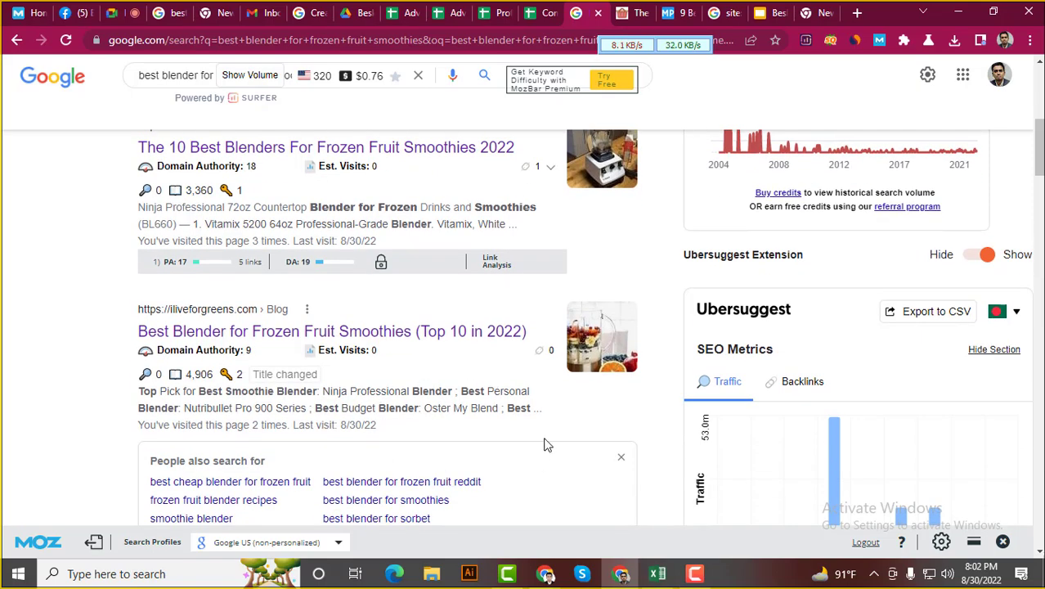
scroll(82, 345, "up", 5)
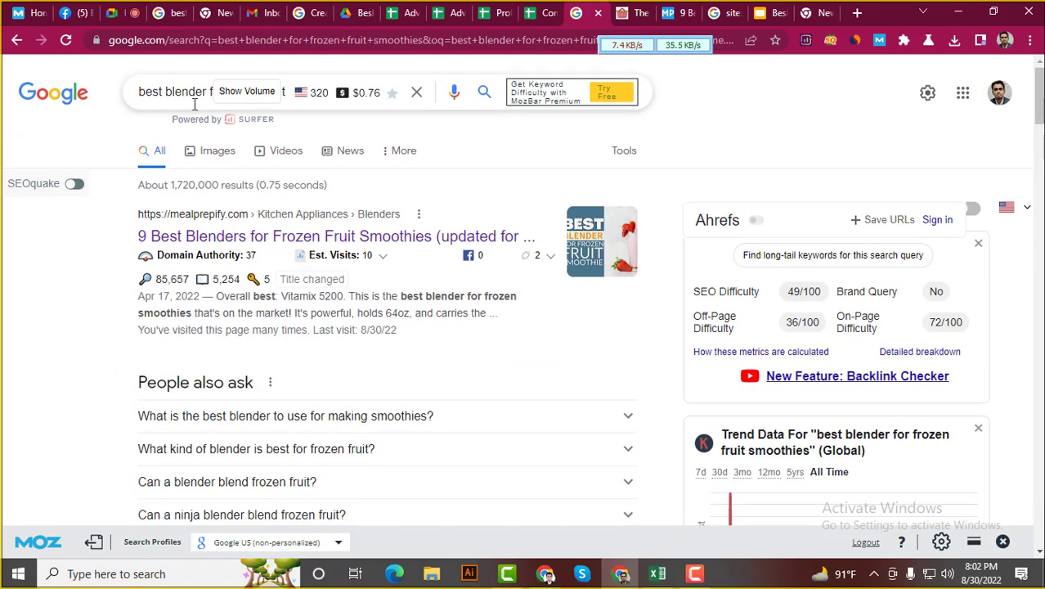
left_click(194, 94)
scroll(82, 360, "down", 4)
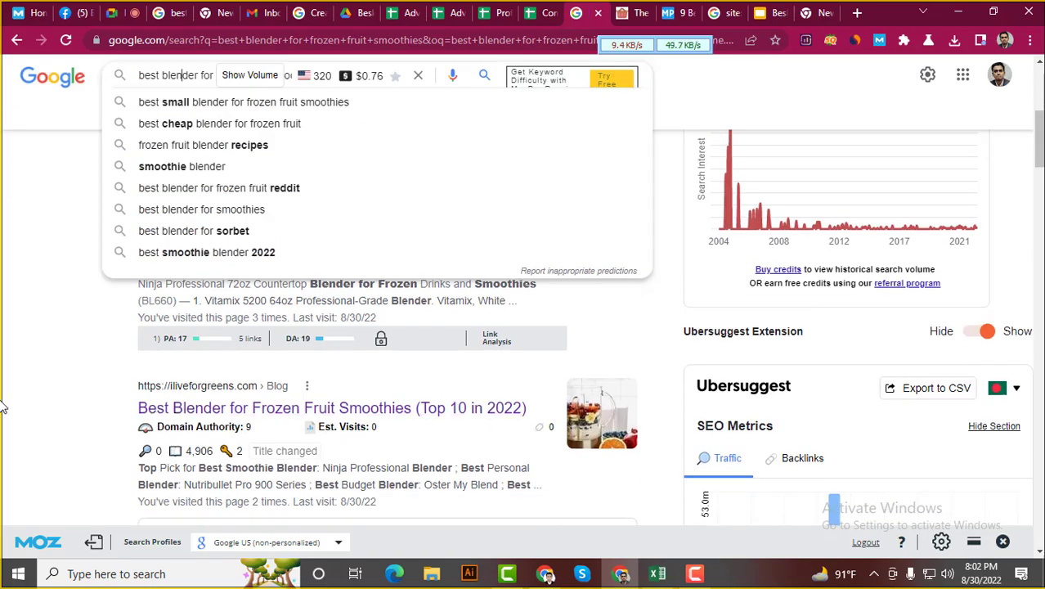
left_click(100, 439)
scroll(121, 448, "down", 1)
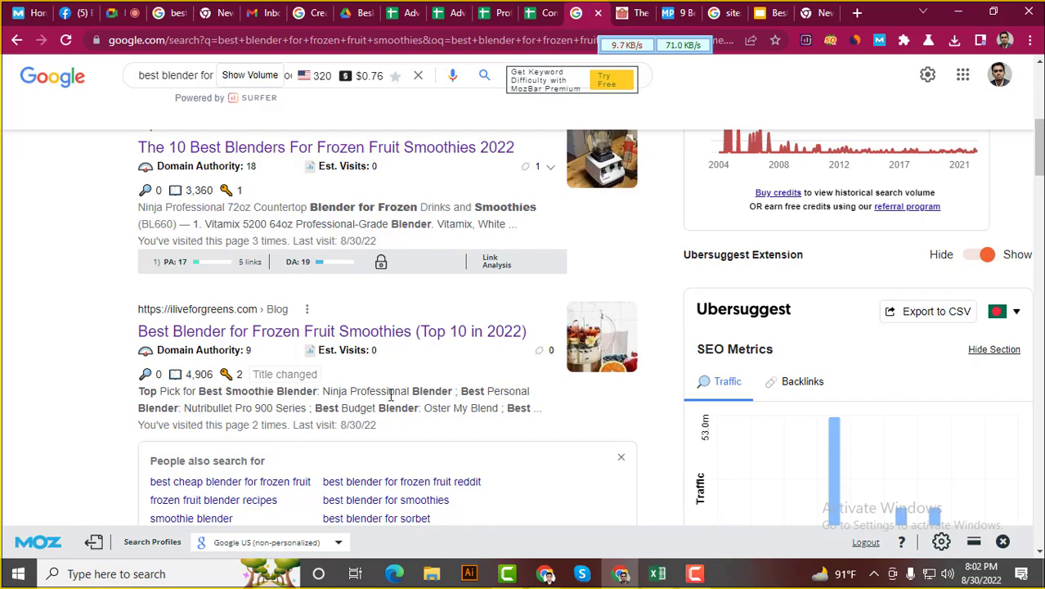
scroll(28, 345, "up", 6)
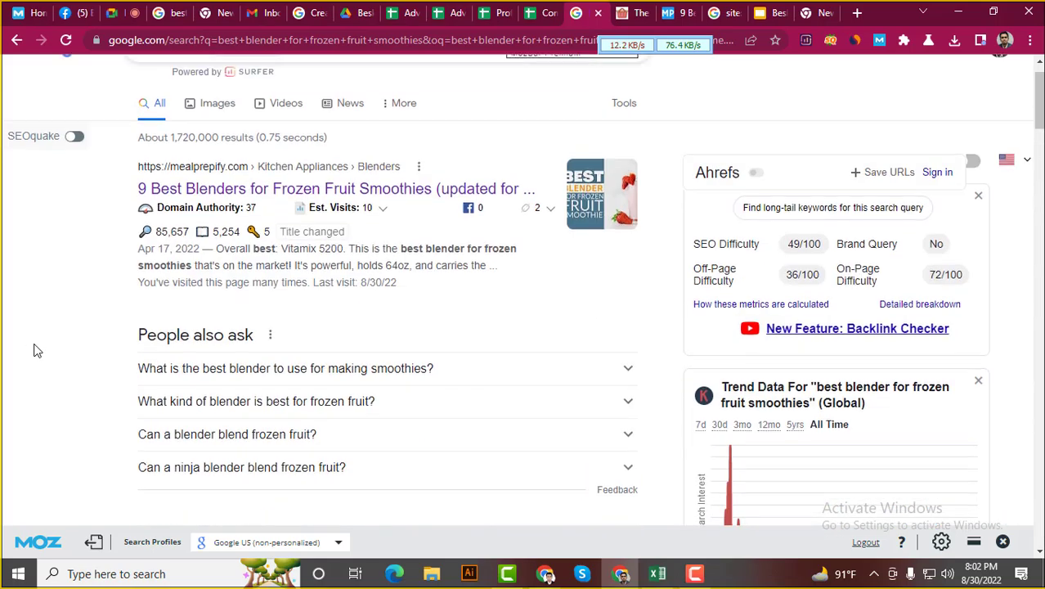
scroll(115, 335, "down", 2)
scroll(82, 292, "up", 2)
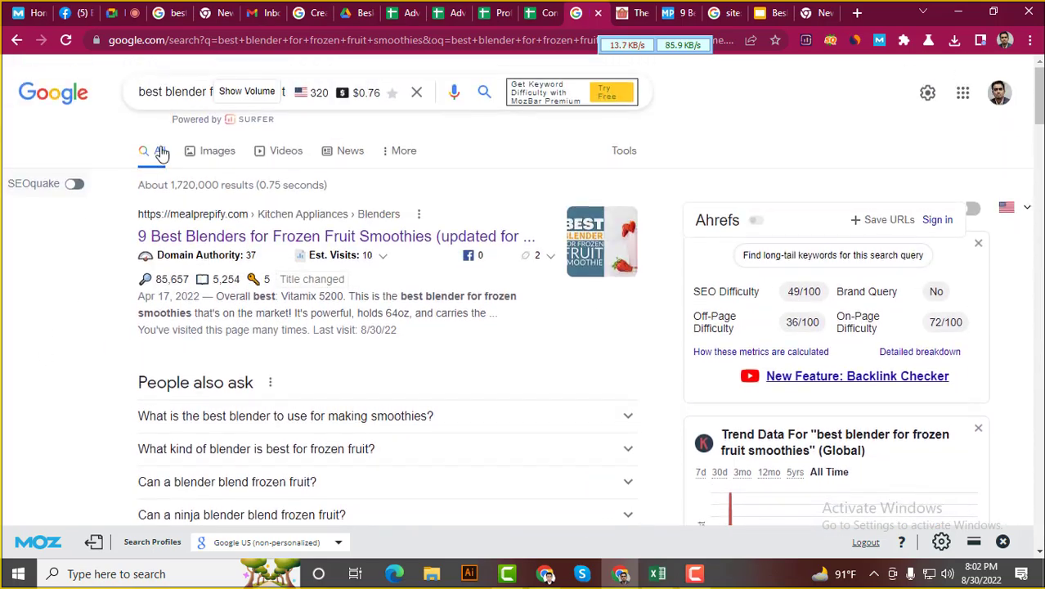
Recheck the query suggestions and results, glance at the spreadsheet, then return to the mealprepify article
left_click(172, 92)
left_click(4, 365)
scroll(310, 334, "down", 1)
scroll(302, 360, "down", 3)
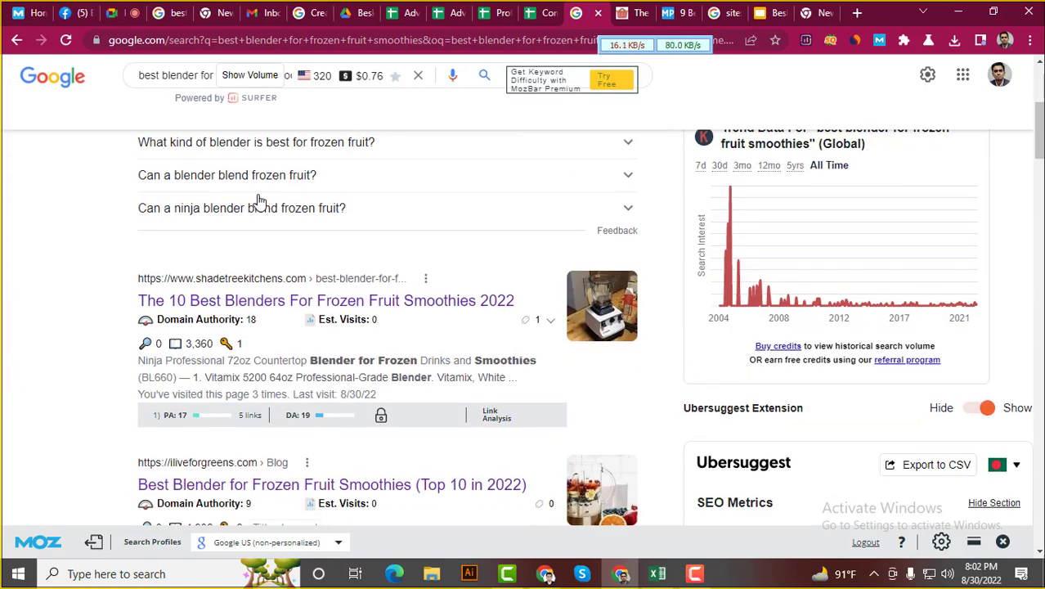
scroll(164, 294, "up", 3)
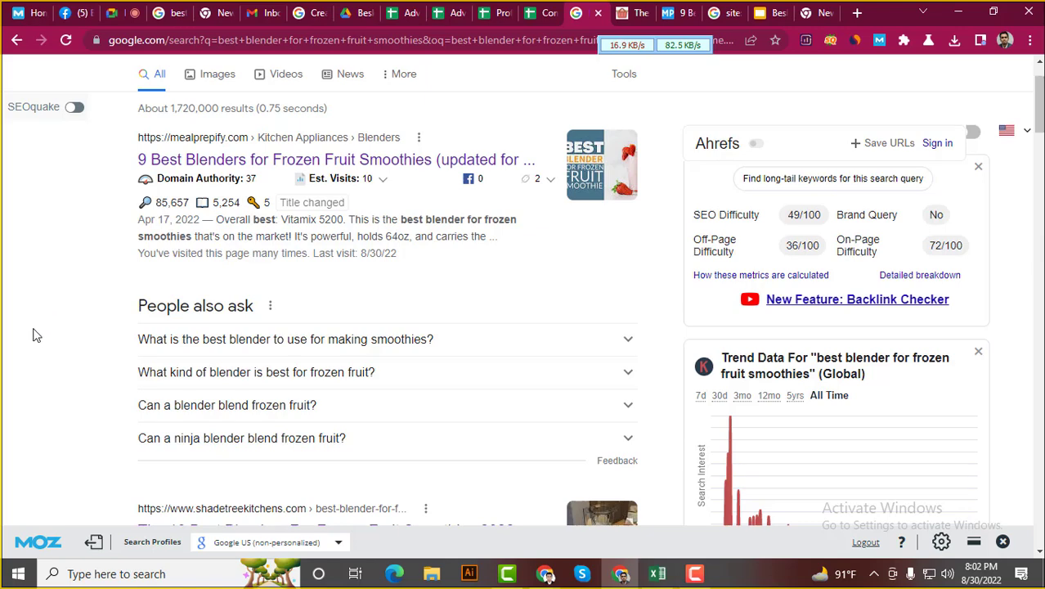
scroll(13, 306, "up", 1)
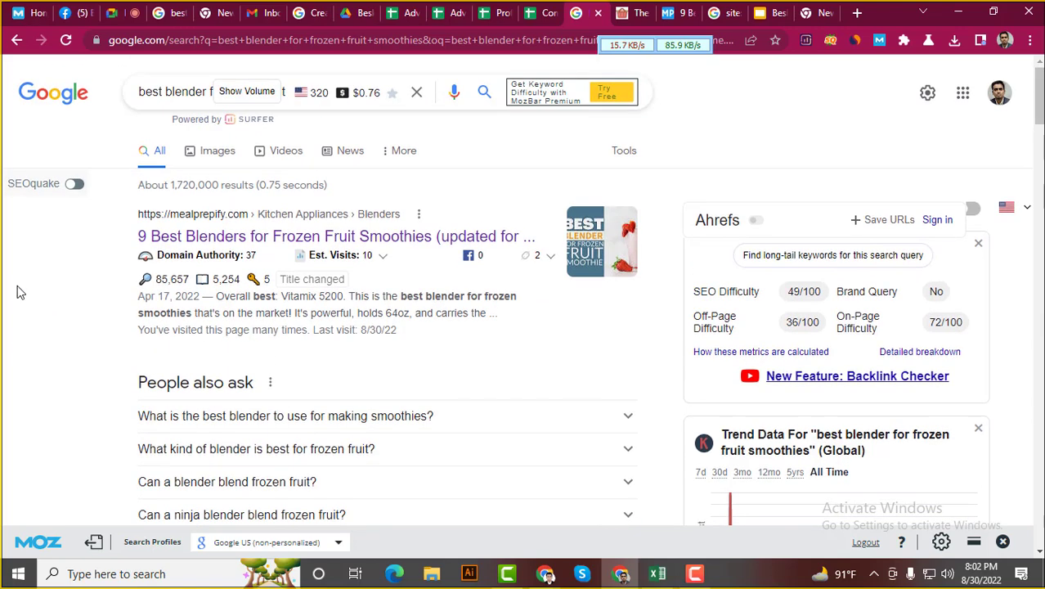
left_click(160, 92)
left_click(16, 351)
scroll(53, 425, "down", 5)
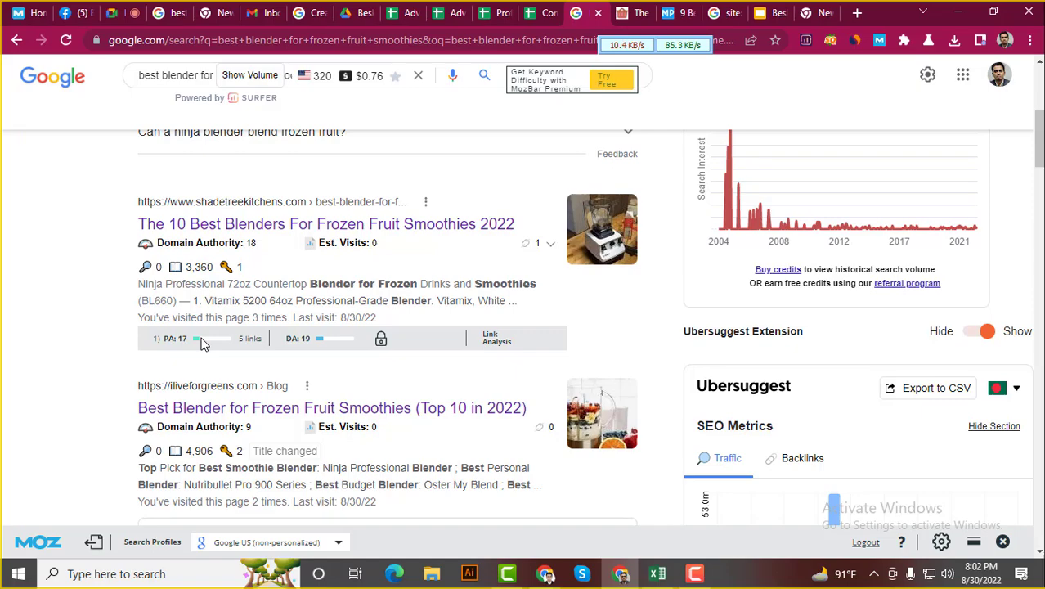
scroll(199, 334, "down", 3)
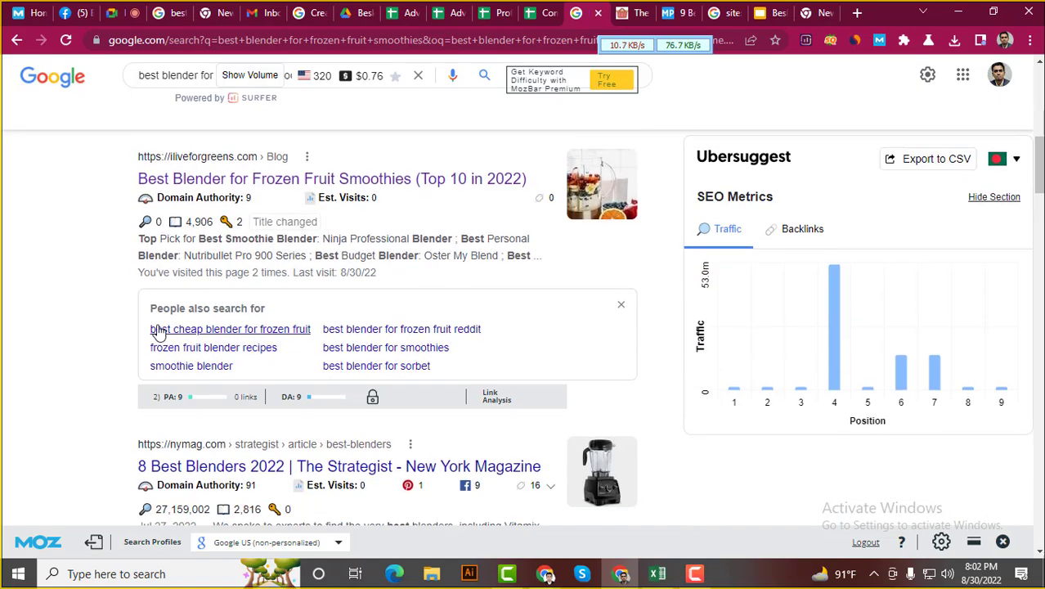
scroll(156, 329, "up", 3)
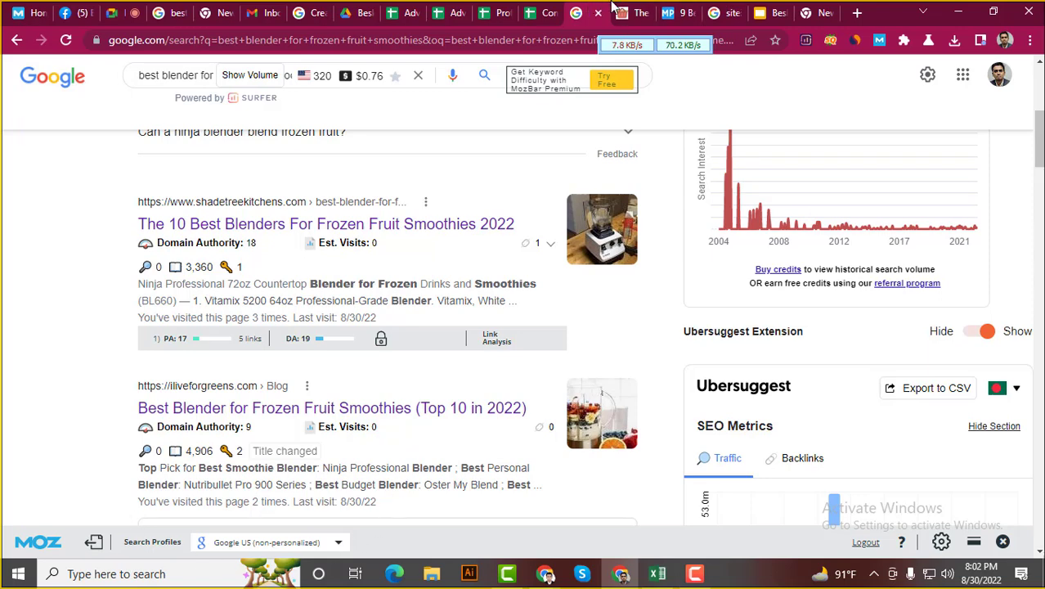
left_click(544, 11)
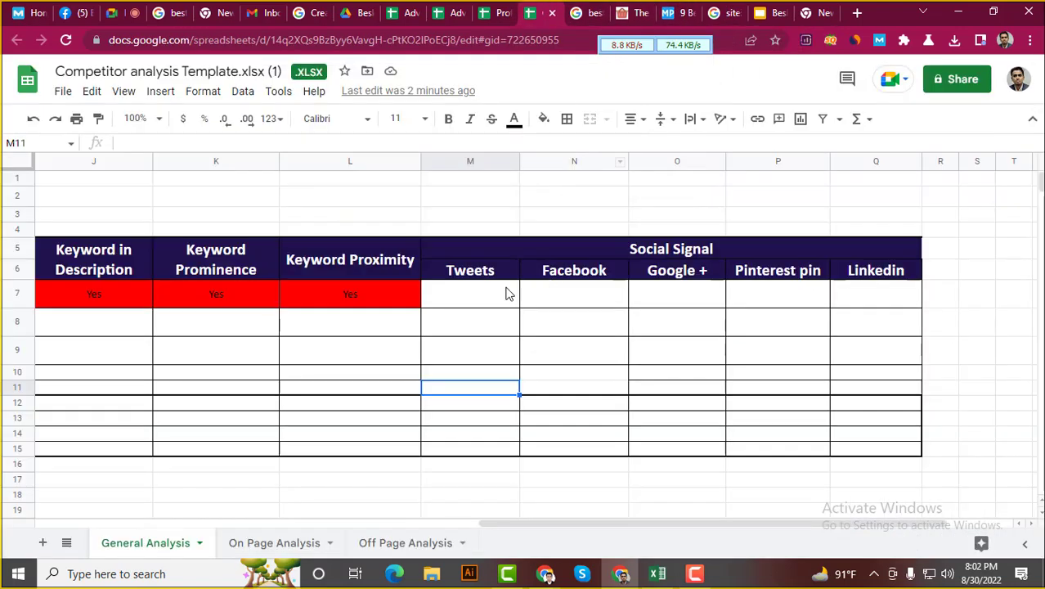
left_click(664, 12)
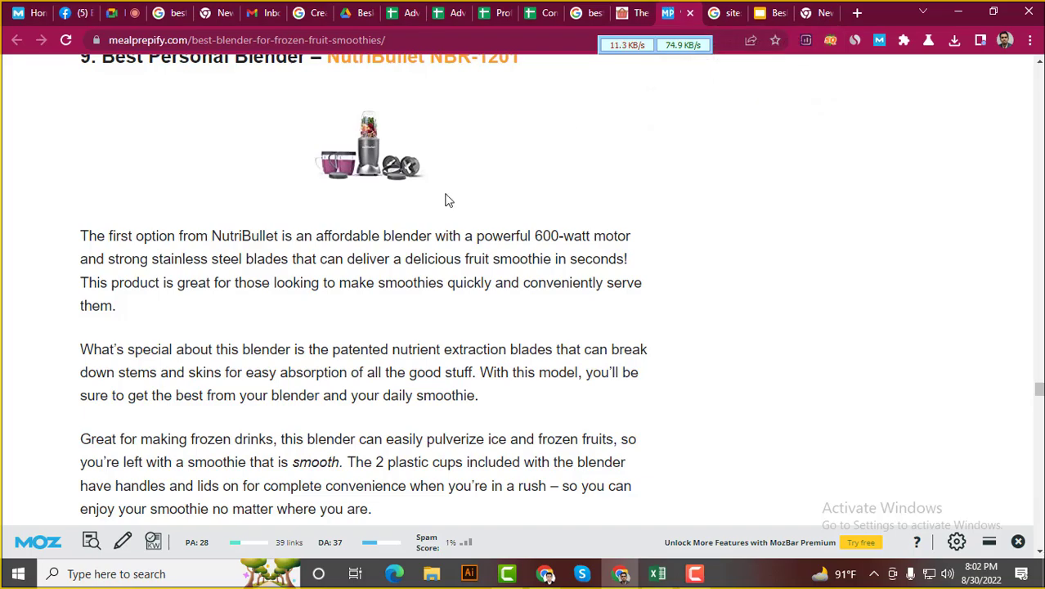
Skim the Meal Prepify blender article's reviews and comparison chart, scrolling back up to re-read
scroll(445, 198, "down", 12)
scroll(432, 376, "down", 20)
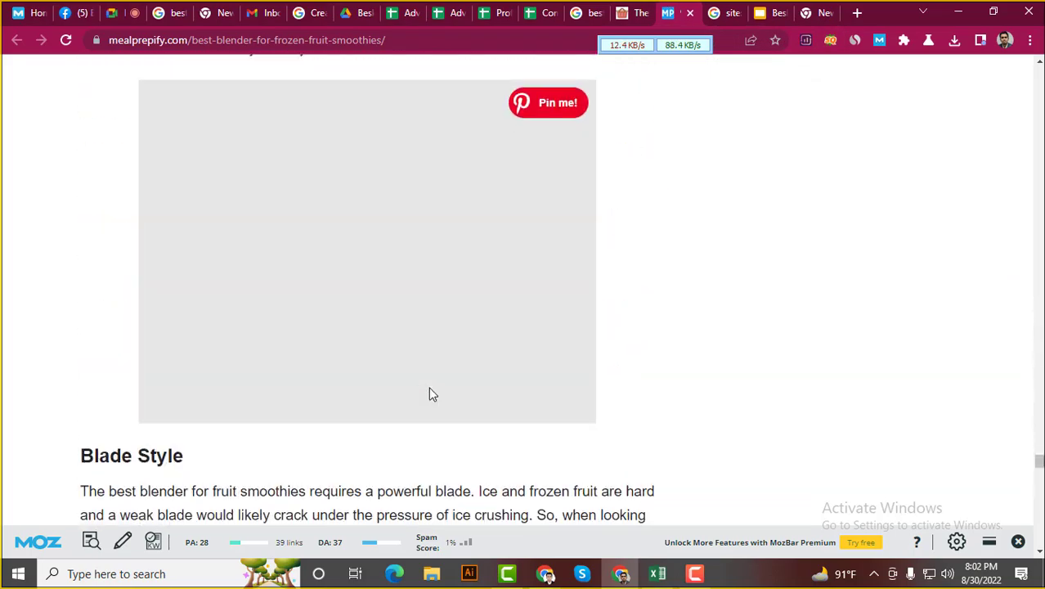
scroll(436, 393, "up", 1)
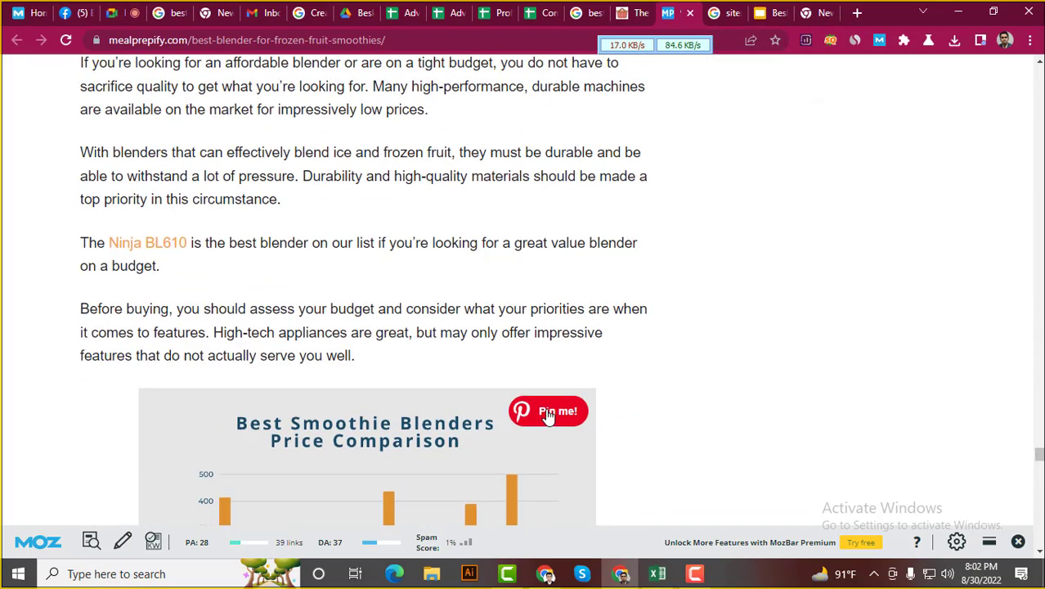
scroll(570, 420, "up", 20)
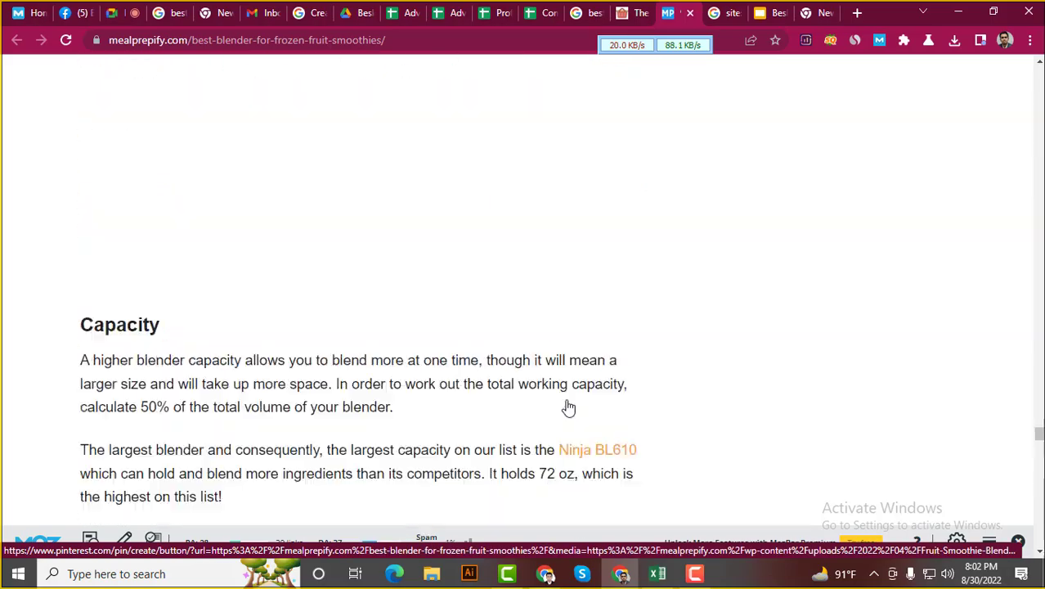
scroll(569, 399, "up", 15)
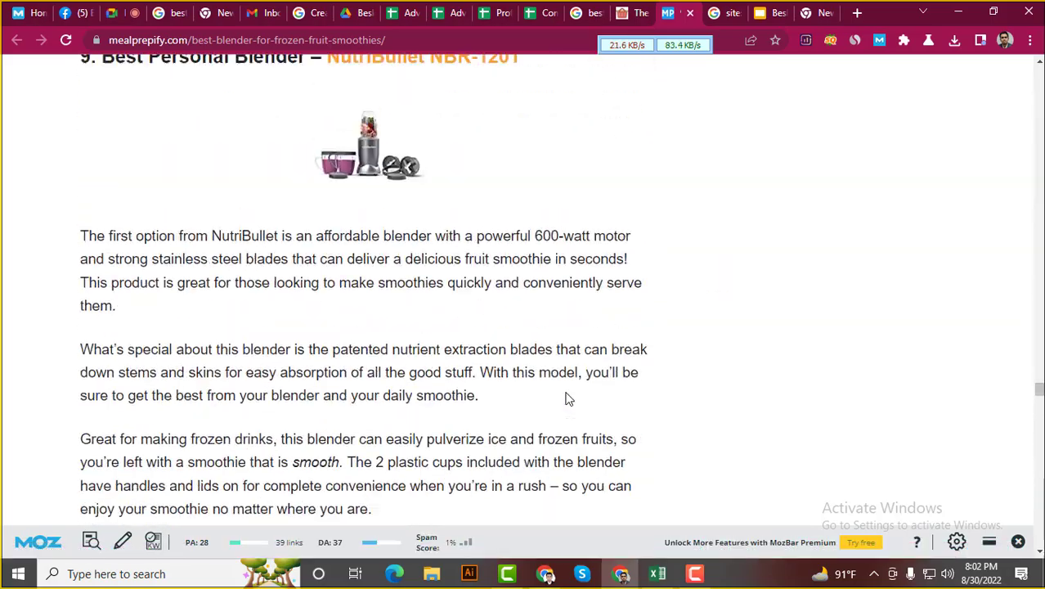
scroll(580, 374, "down", 4)
scroll(580, 374, "down", 15)
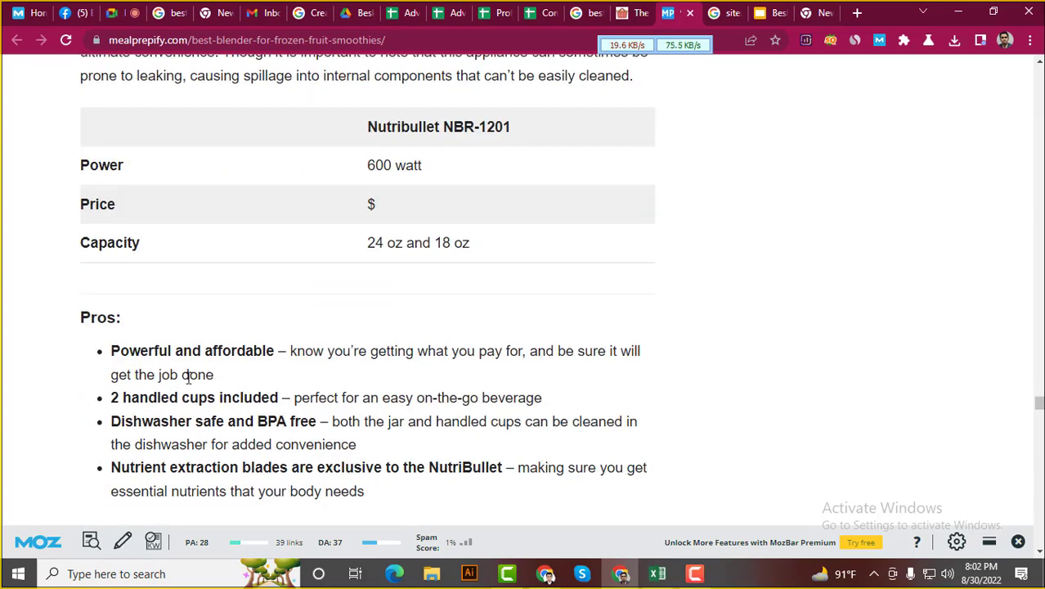
scroll(156, 401, "down", 20)
scroll(157, 388, "down", 20)
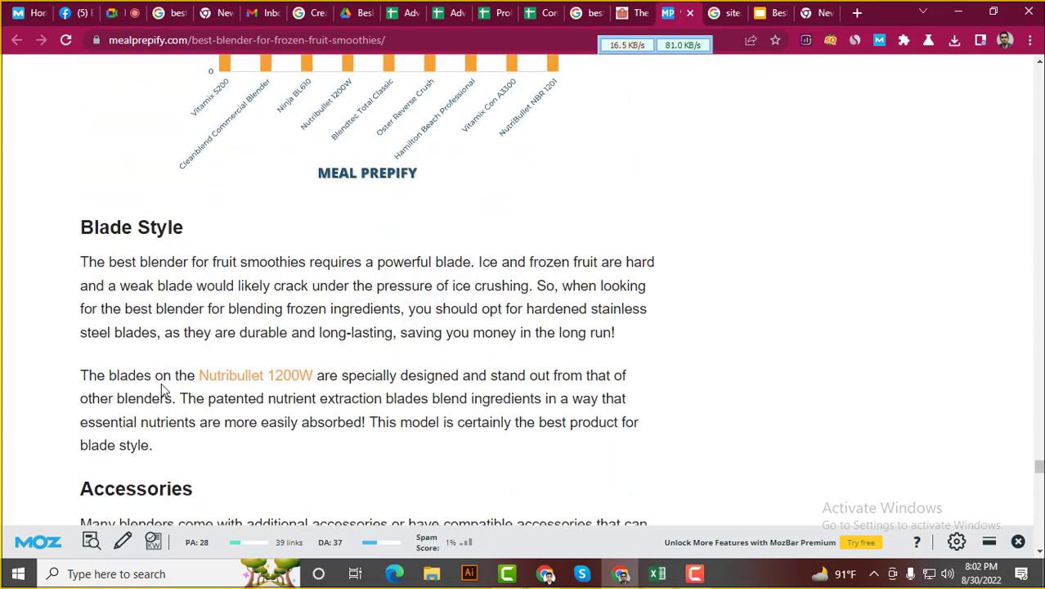
scroll(163, 397, "down", 10)
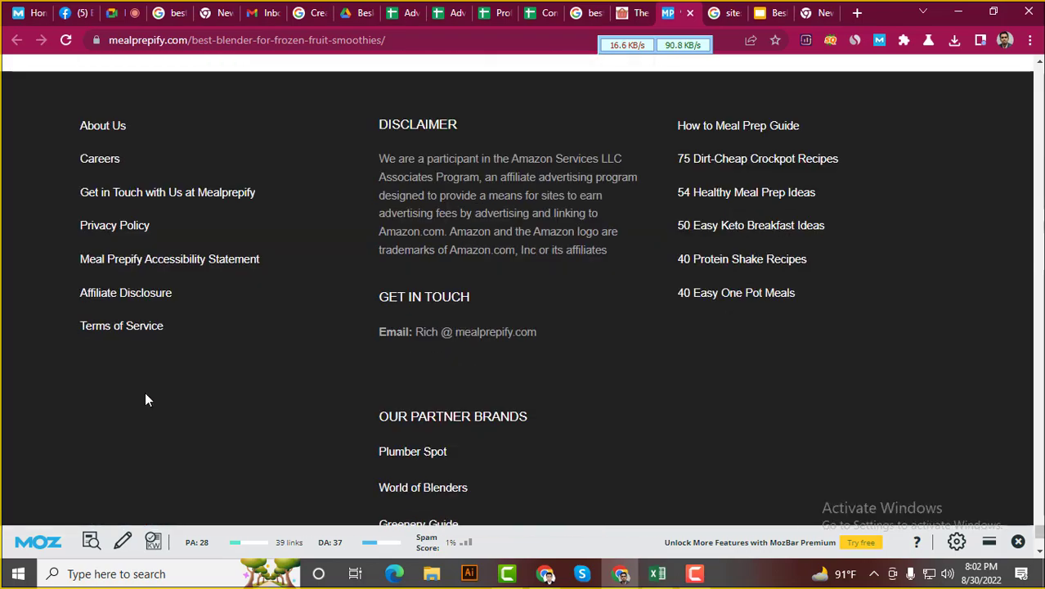
scroll(145, 399, "down", 3)
scroll(145, 400, "up", 2)
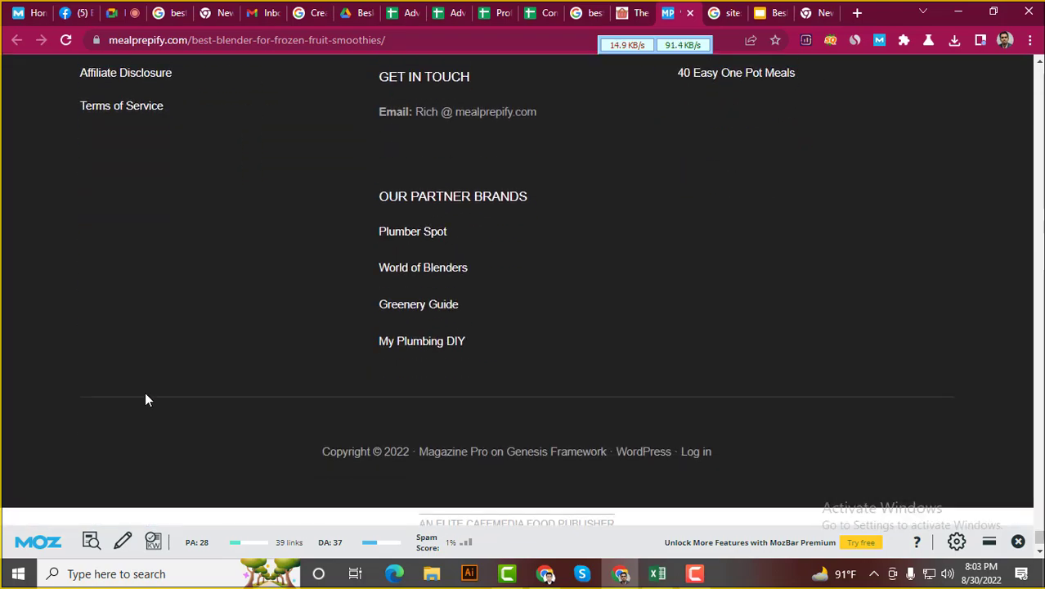
scroll(145, 400, "up", 1)
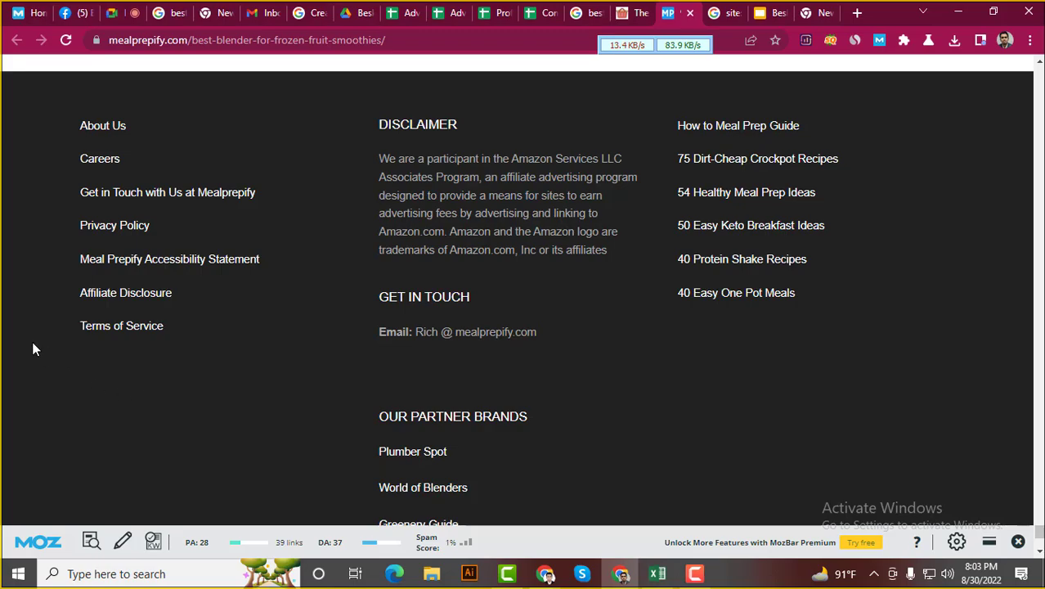
scroll(32, 340, "up", 13)
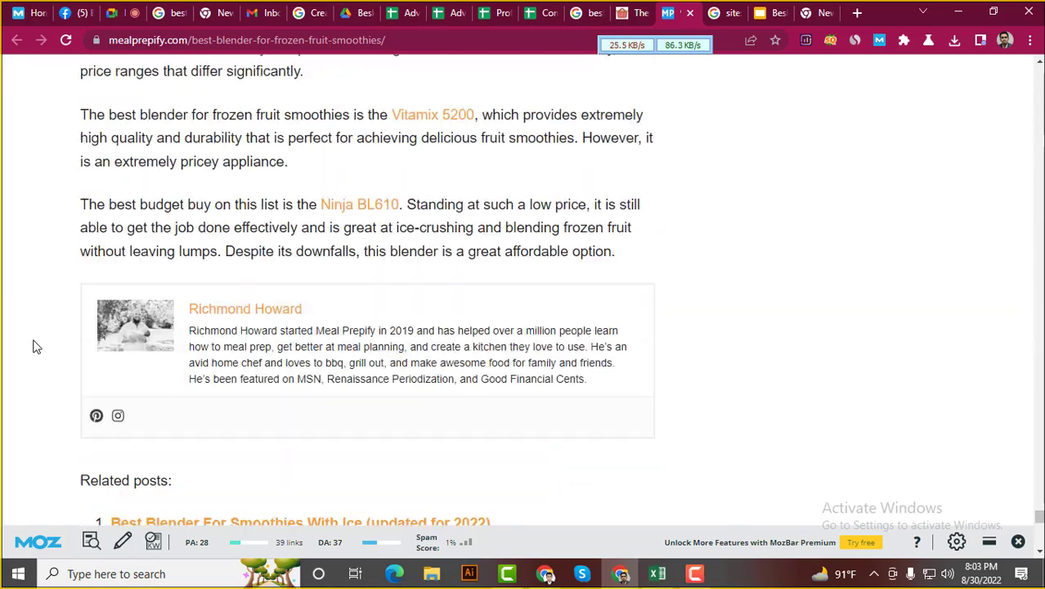
scroll(33, 346, "up", 18)
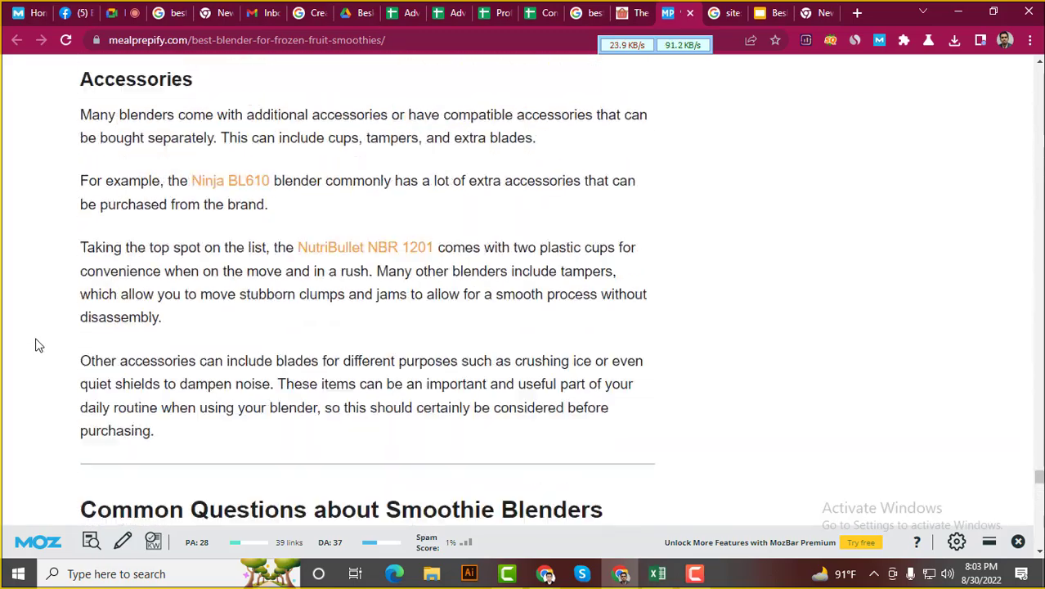
scroll(36, 345, "up", 18)
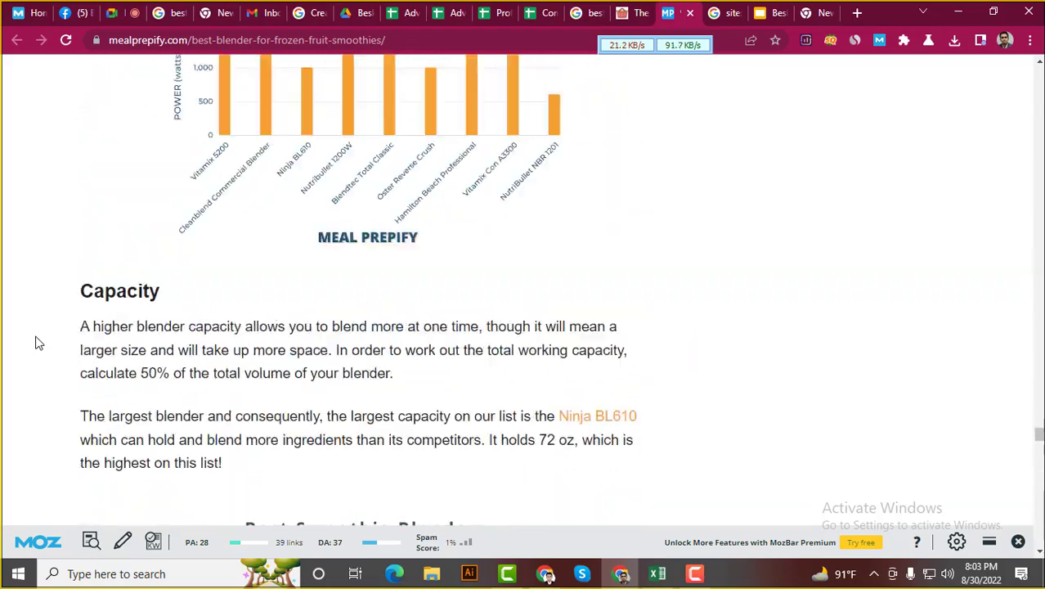
scroll(36, 343, "up", 18)
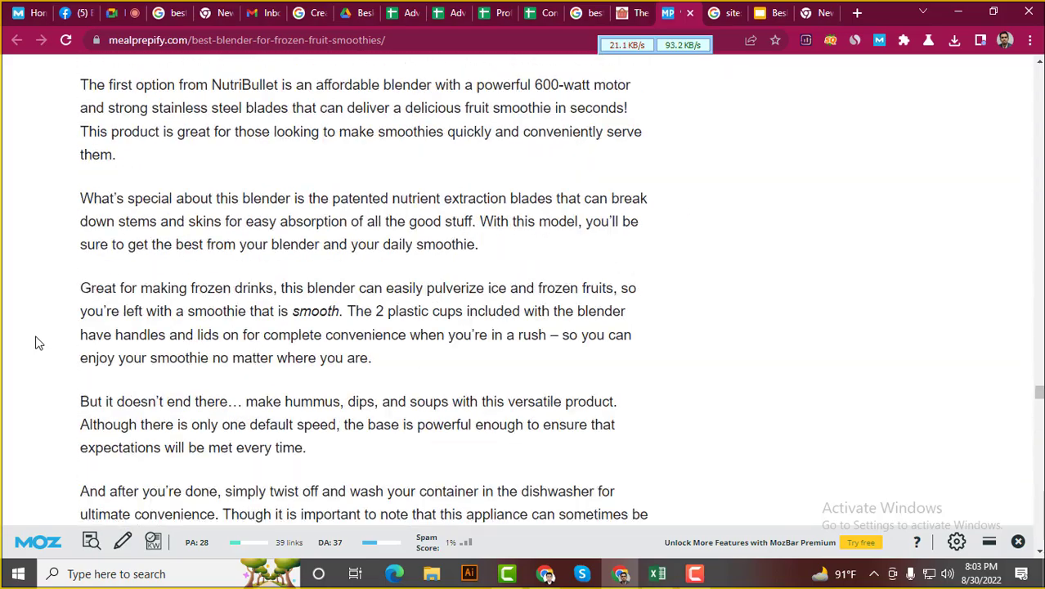
scroll(35, 343, "up", 18)
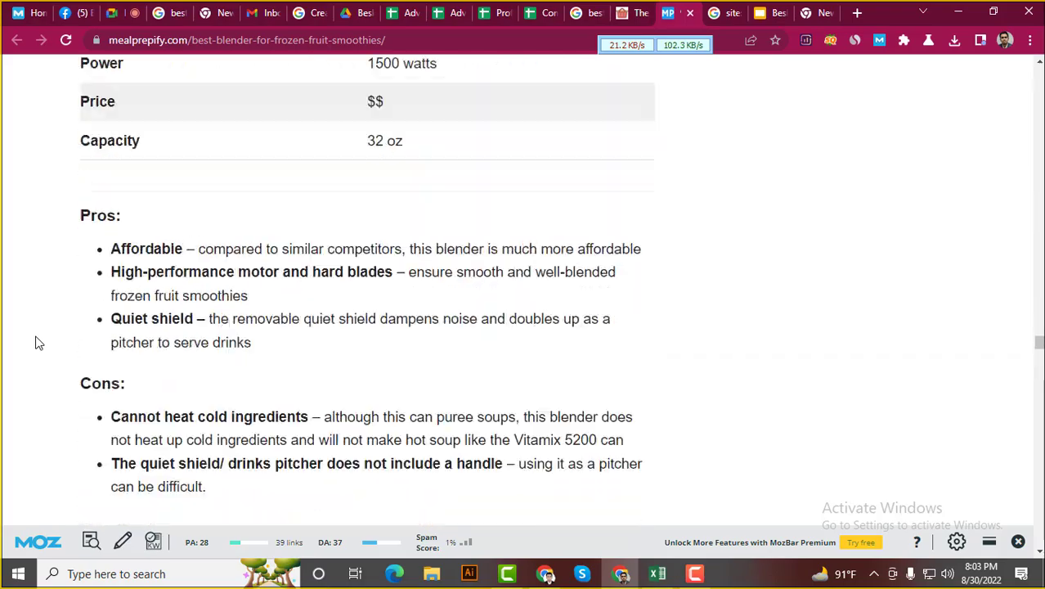
scroll(36, 344, "up", 18)
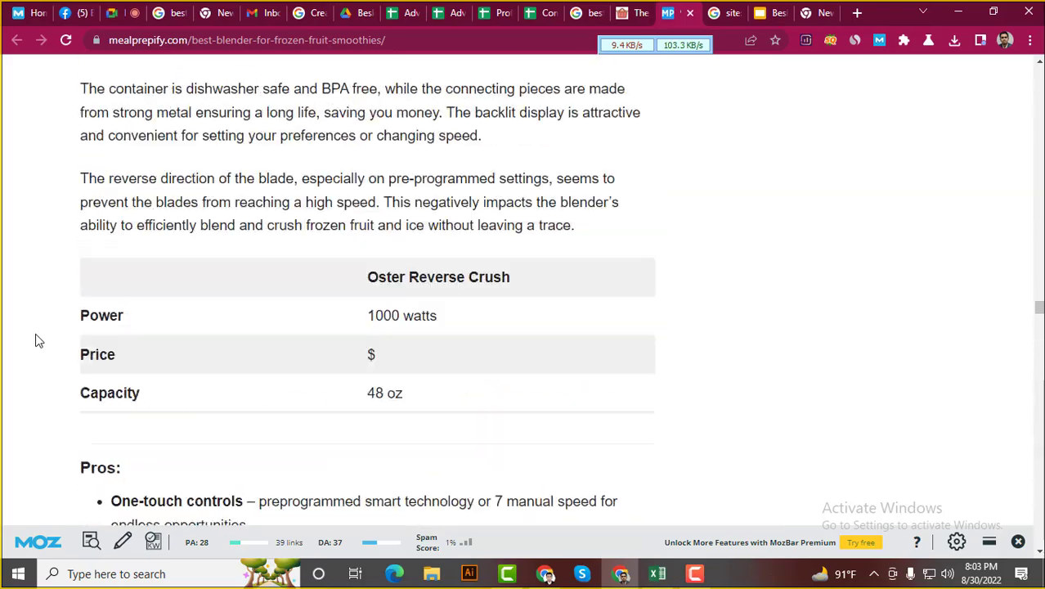
scroll(36, 330, "up", 18)
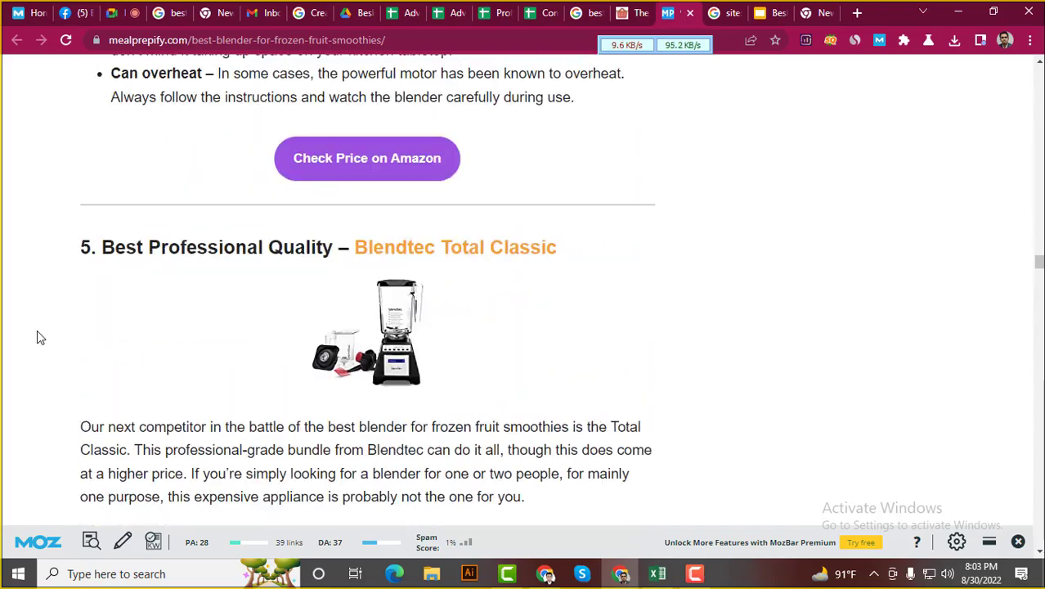
scroll(37, 323, "up", 18)
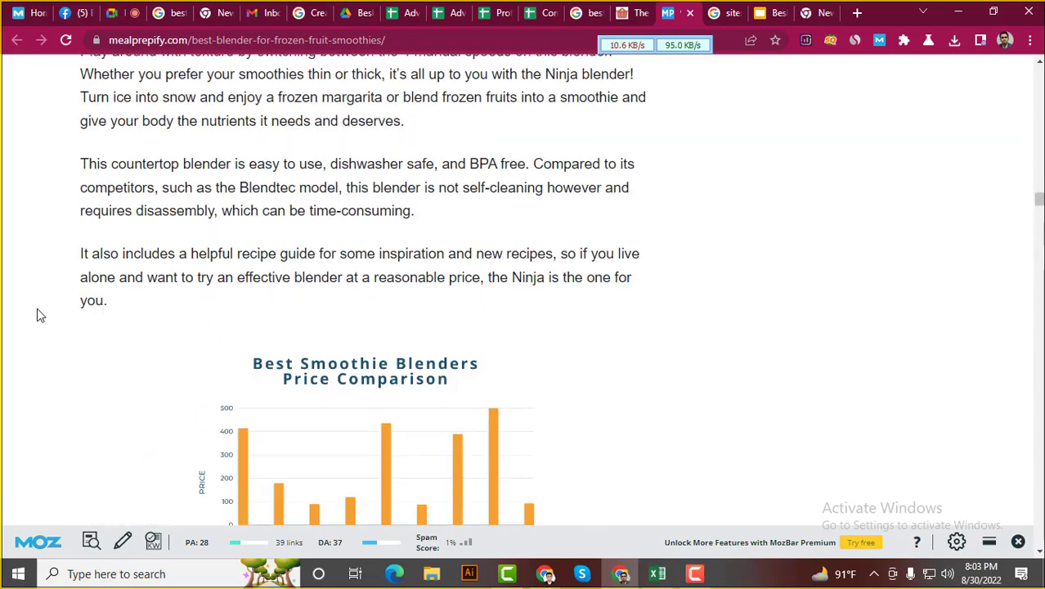
scroll(36, 307, "up", 18)
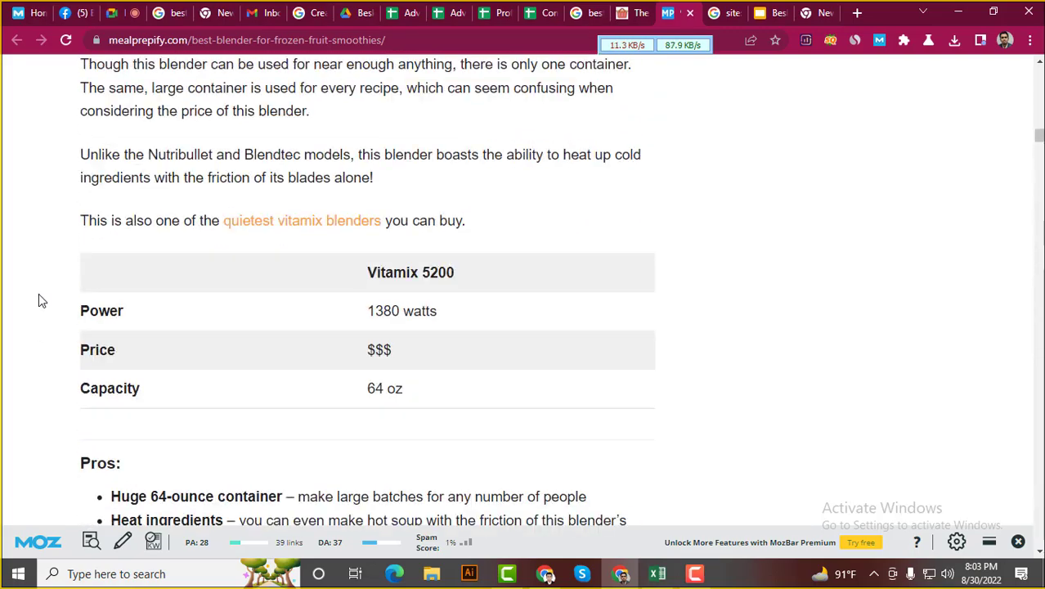
scroll(75, 300, "down", 5)
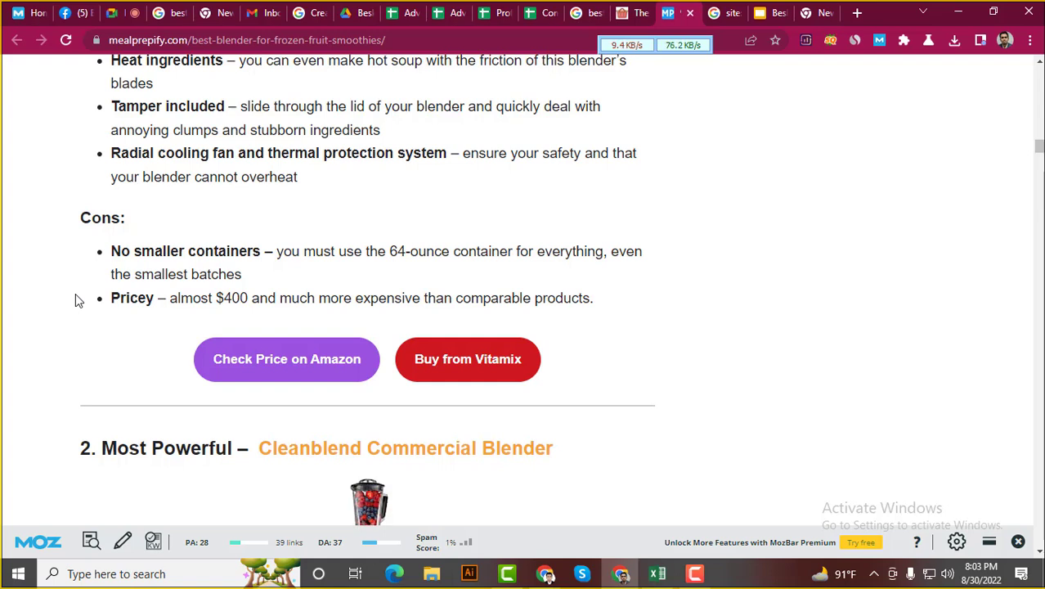
scroll(105, 319, "up", 10)
scroll(107, 311, "up", 15)
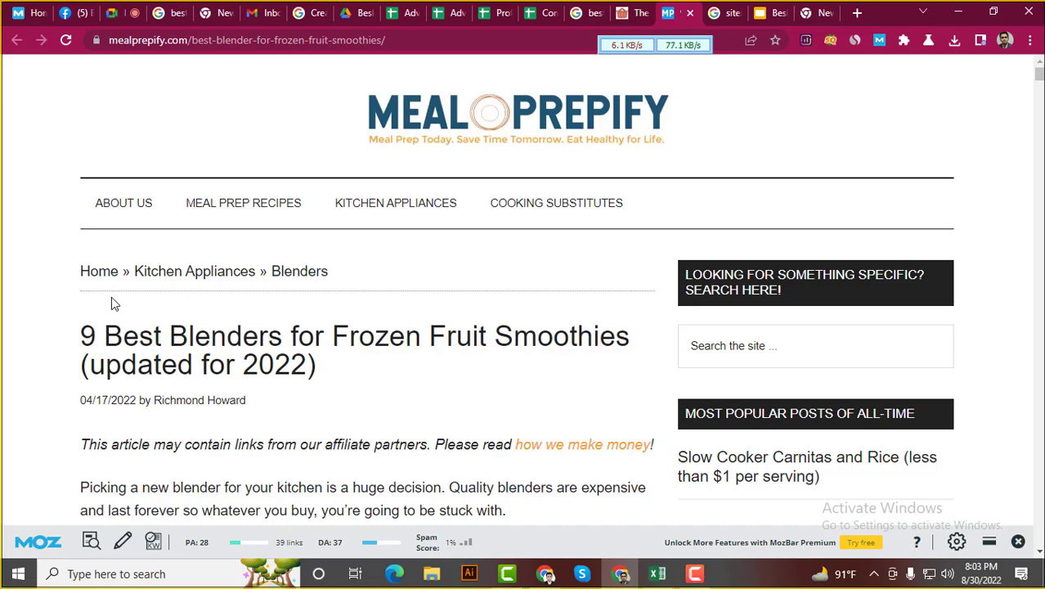
Check the installed extensions list, then read through the FAQ down to the footer
scroll(114, 304, "down", 15)
scroll(162, 286, "down", 20)
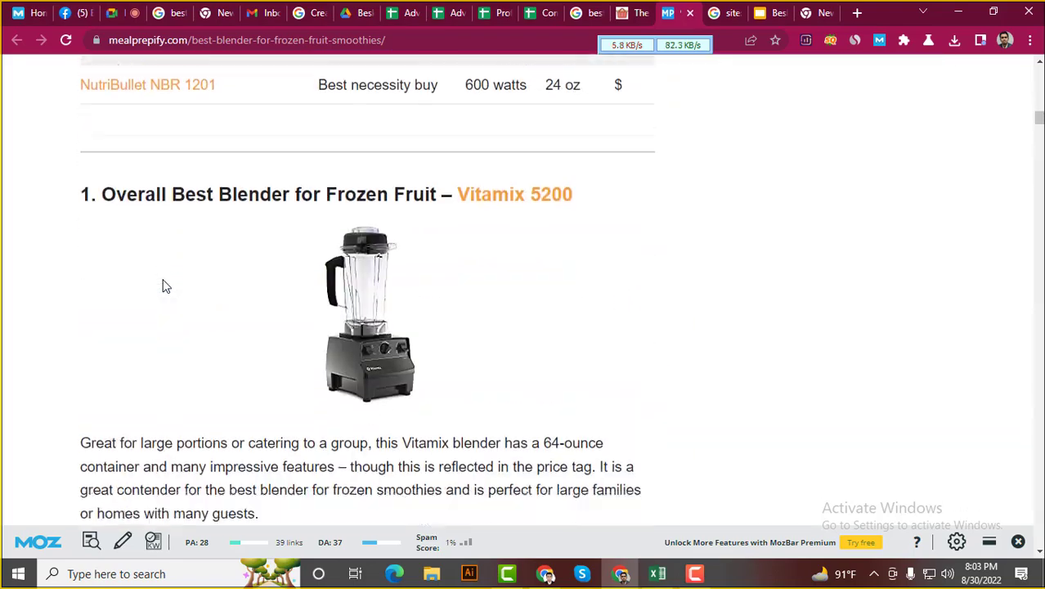
scroll(172, 268, "down", 20)
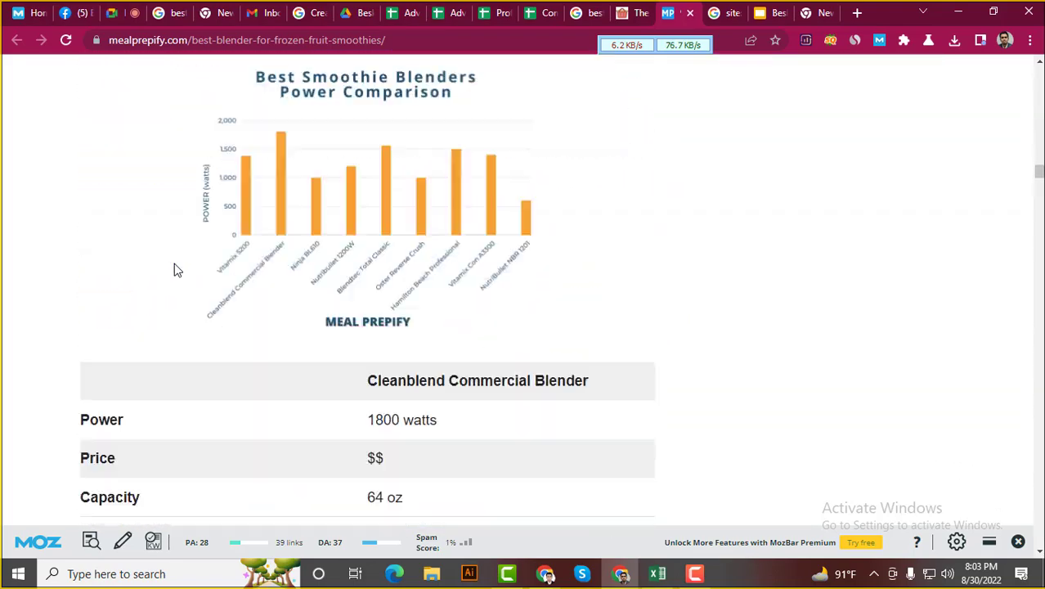
scroll(199, 261, "down", 3)
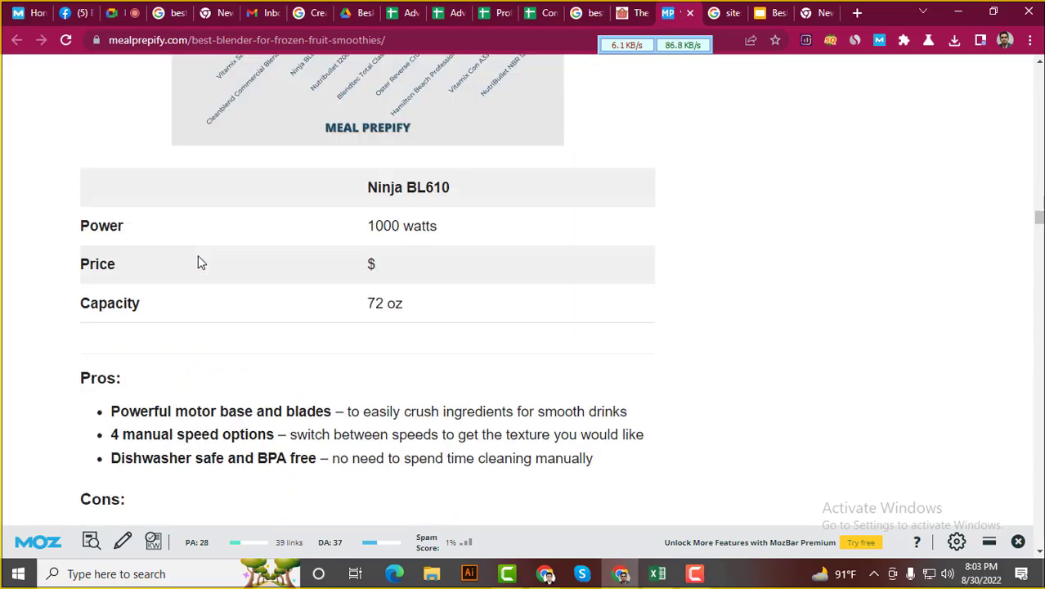
scroll(196, 261, "up", 5)
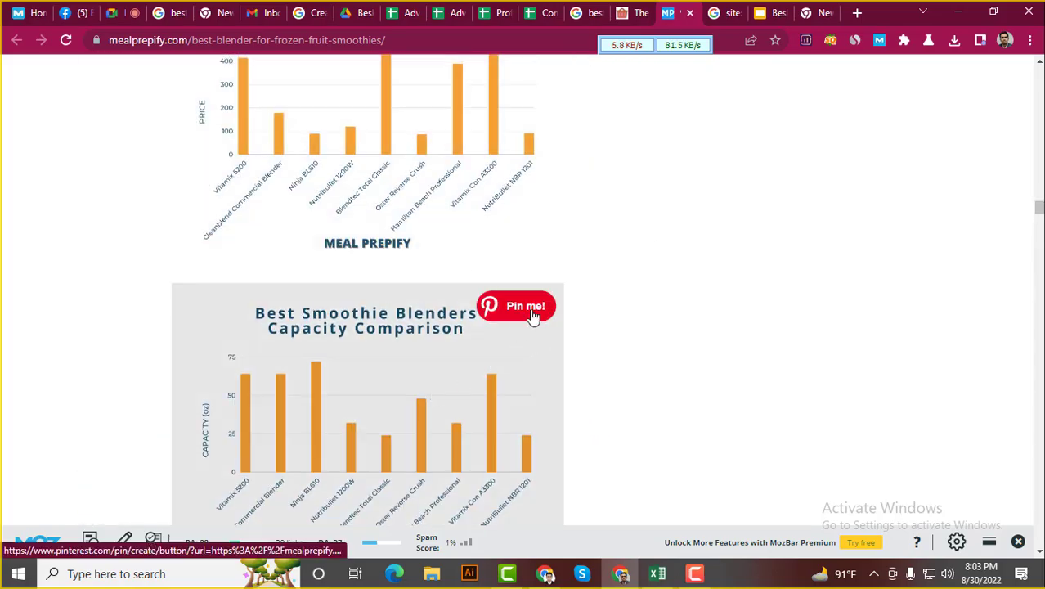
scroll(531, 317, "down", 10)
scroll(564, 319, "down", 15)
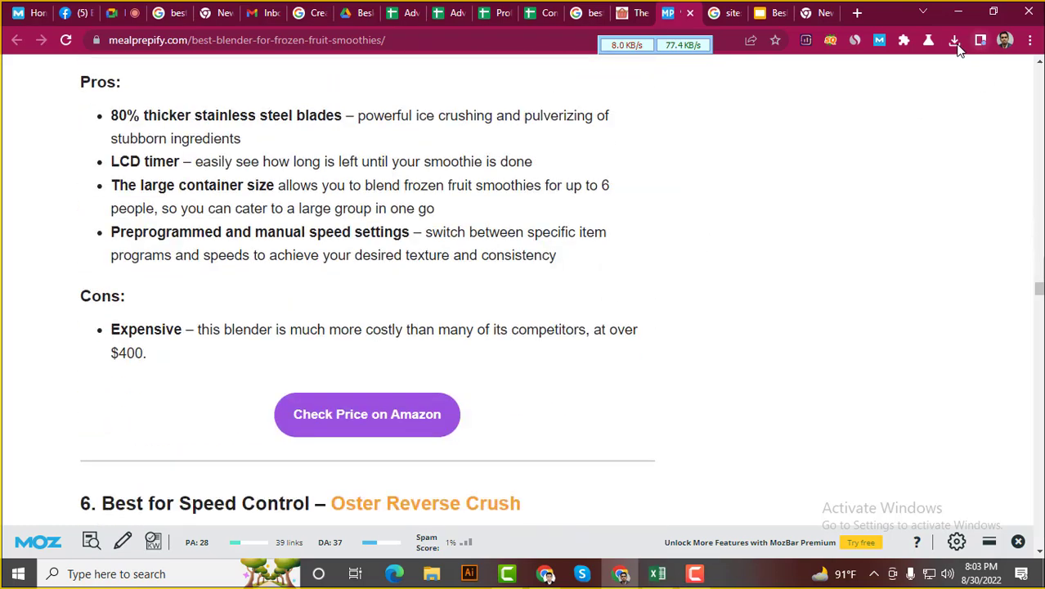
left_click(904, 40)
scroll(780, 233, "down", 5)
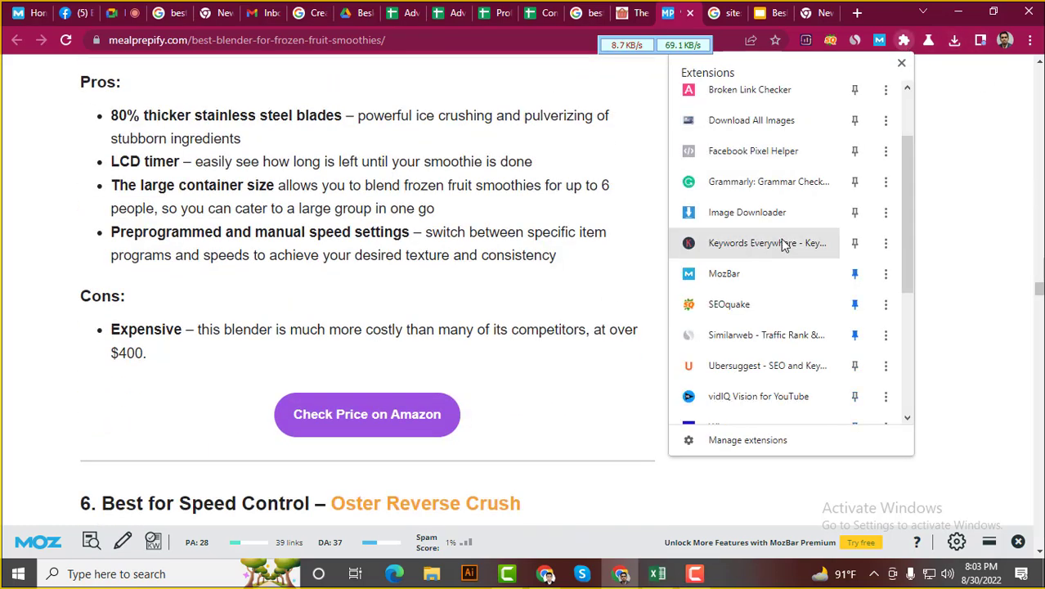
scroll(783, 245, "up", 5)
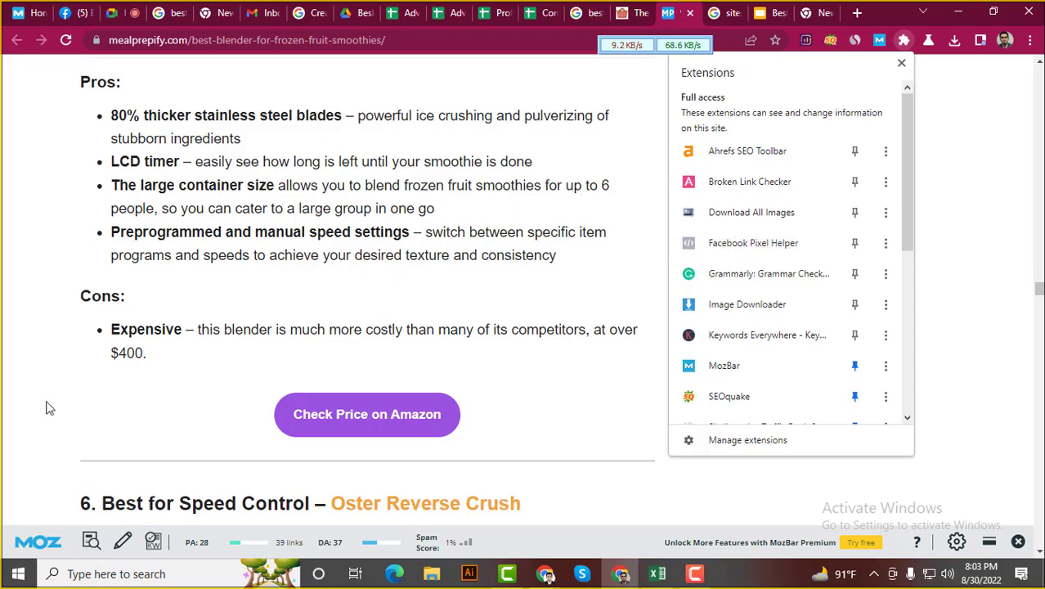
left_click(22, 268)
scroll(178, 238, "down", 12)
scroll(187, 335, "down", 20)
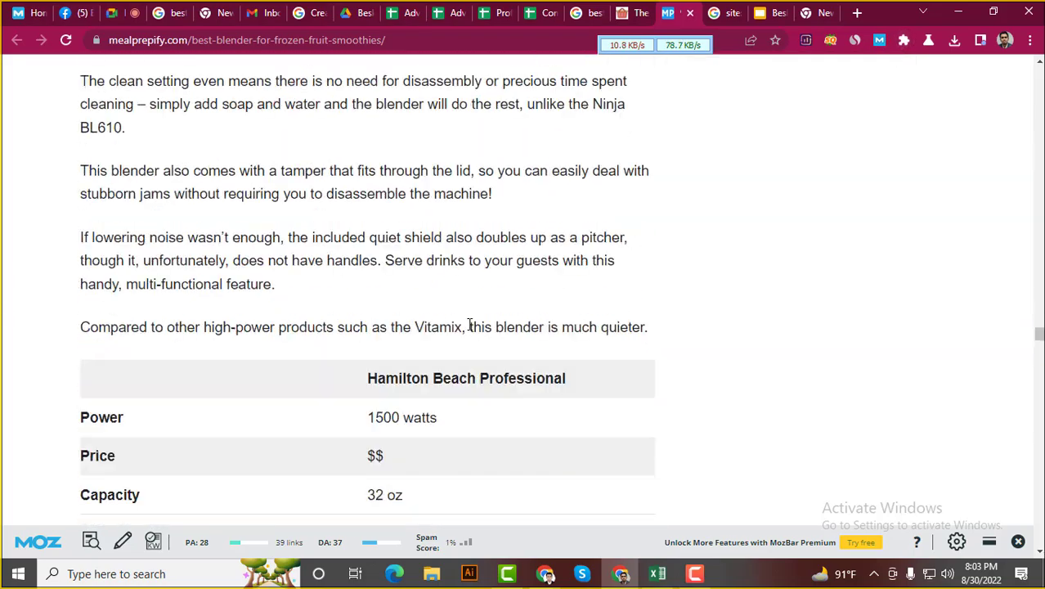
scroll(678, 330, "down", 20)
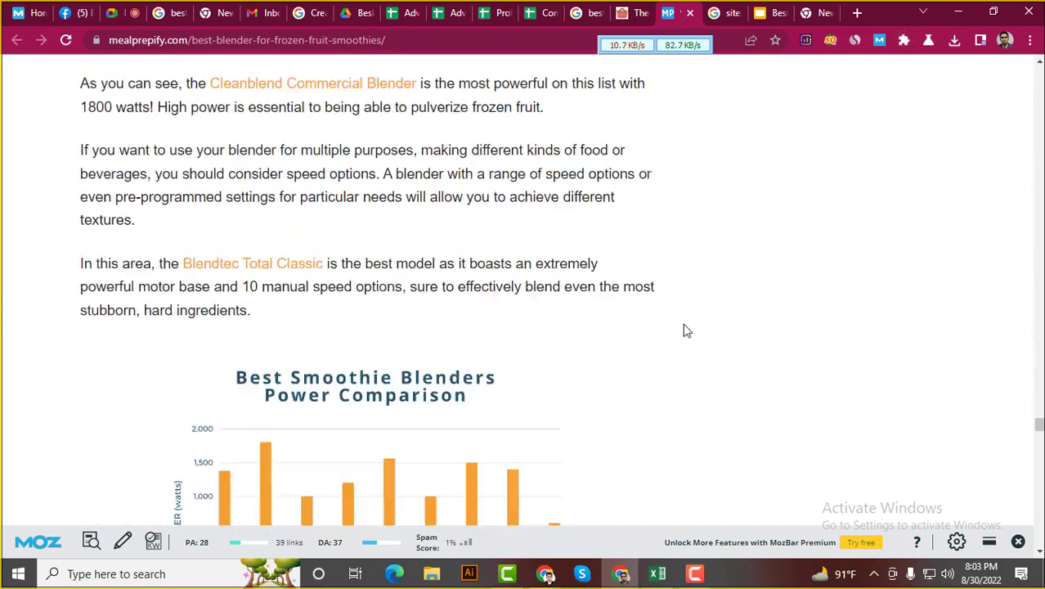
scroll(698, 330, "down", 20)
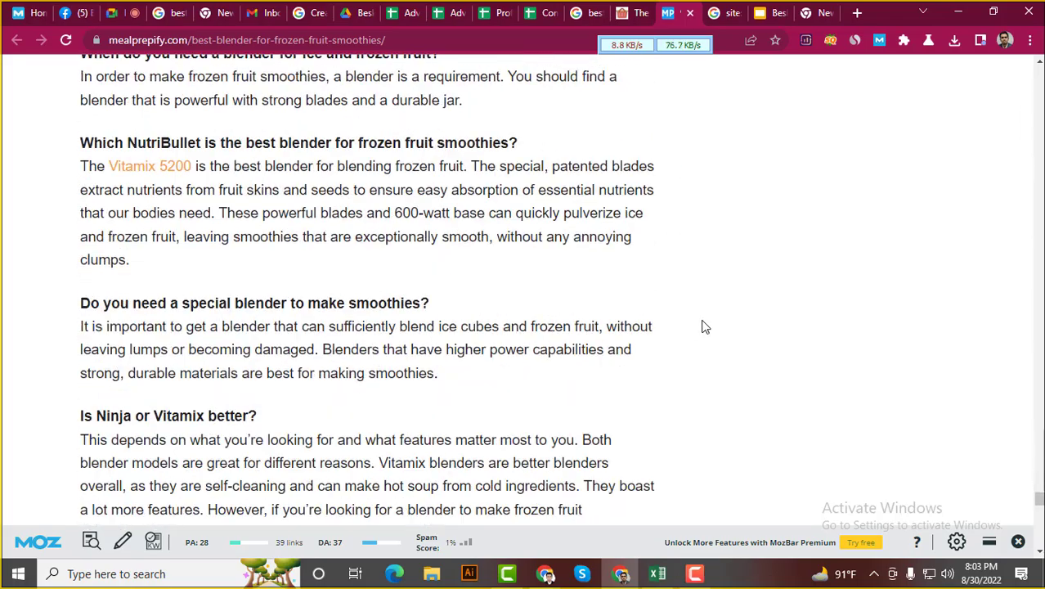
scroll(715, 324, "up", 1)
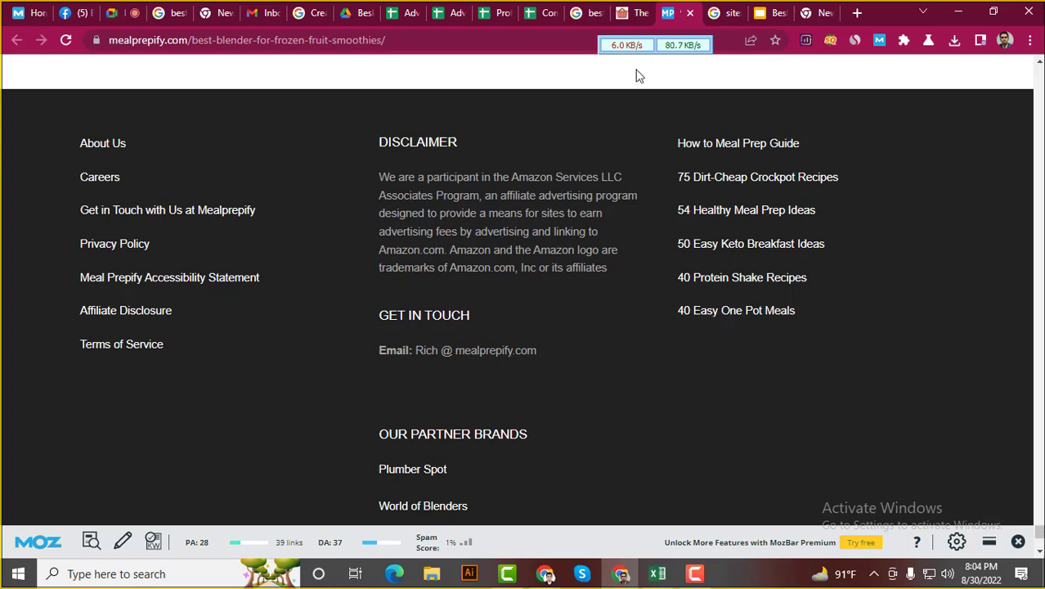
Enter No in Tweets cell M7 and fill it bright green
left_click(546, 12)
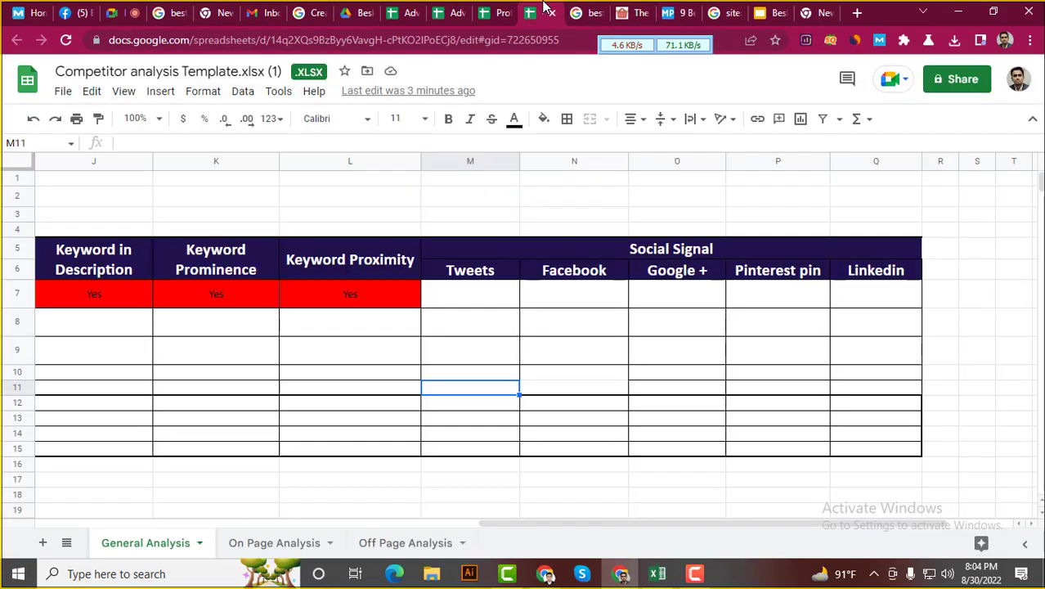
left_click(472, 294)
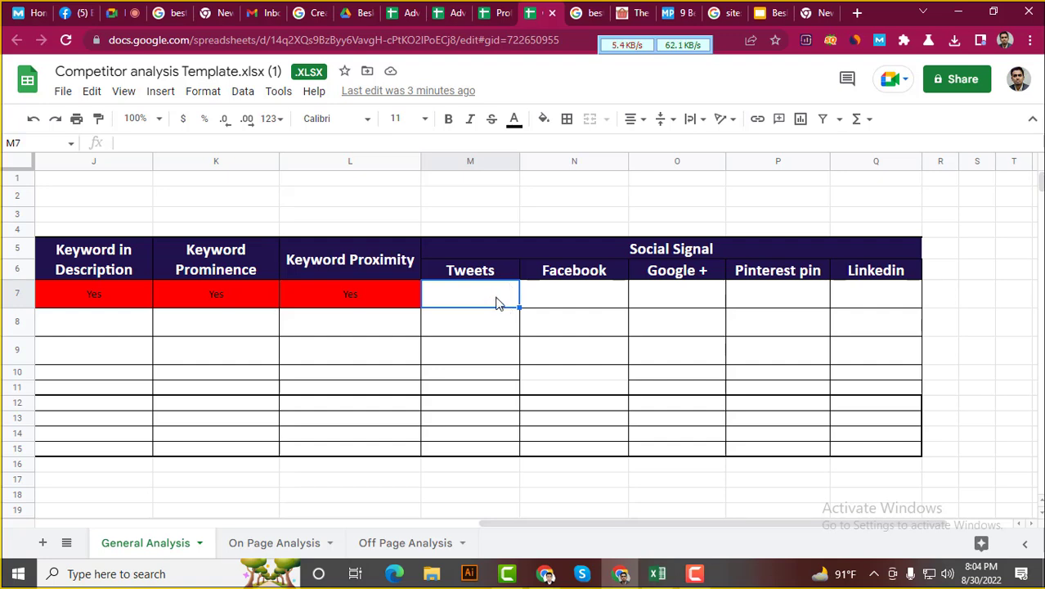
type("No")
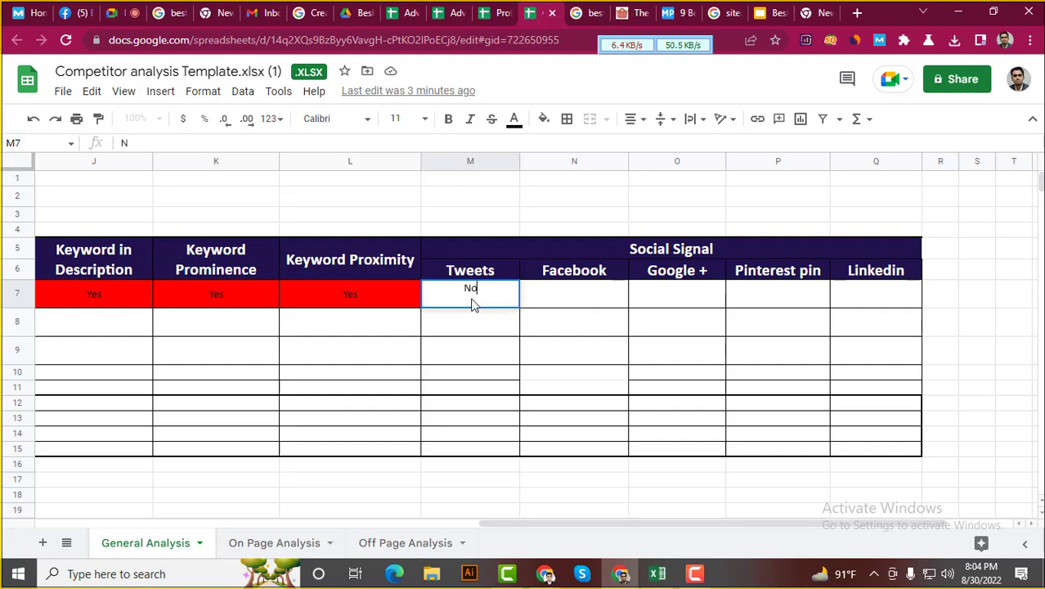
key("Return")
left_click(478, 298)
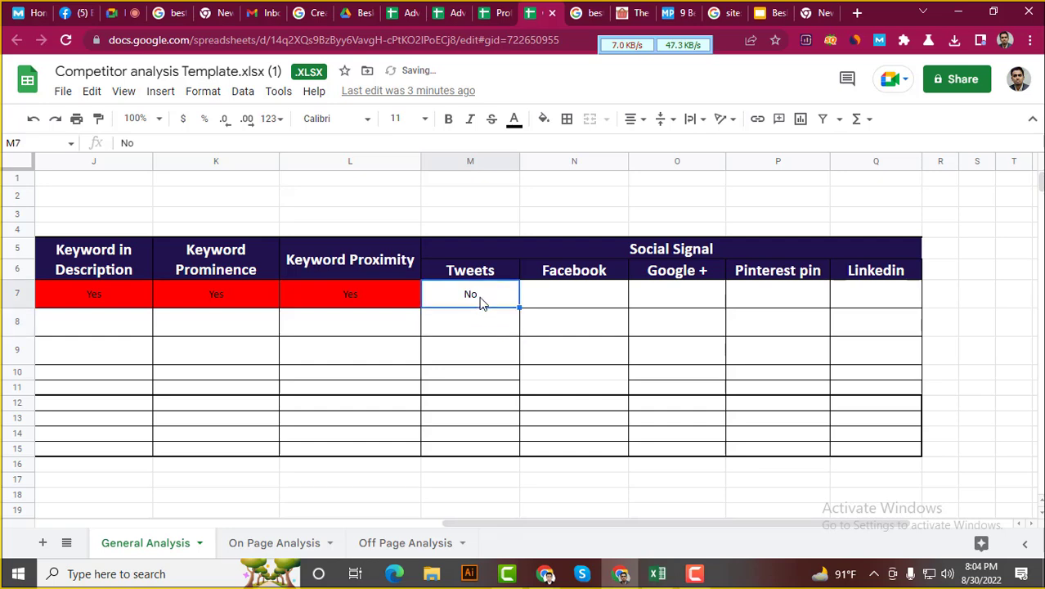
left_click(542, 118)
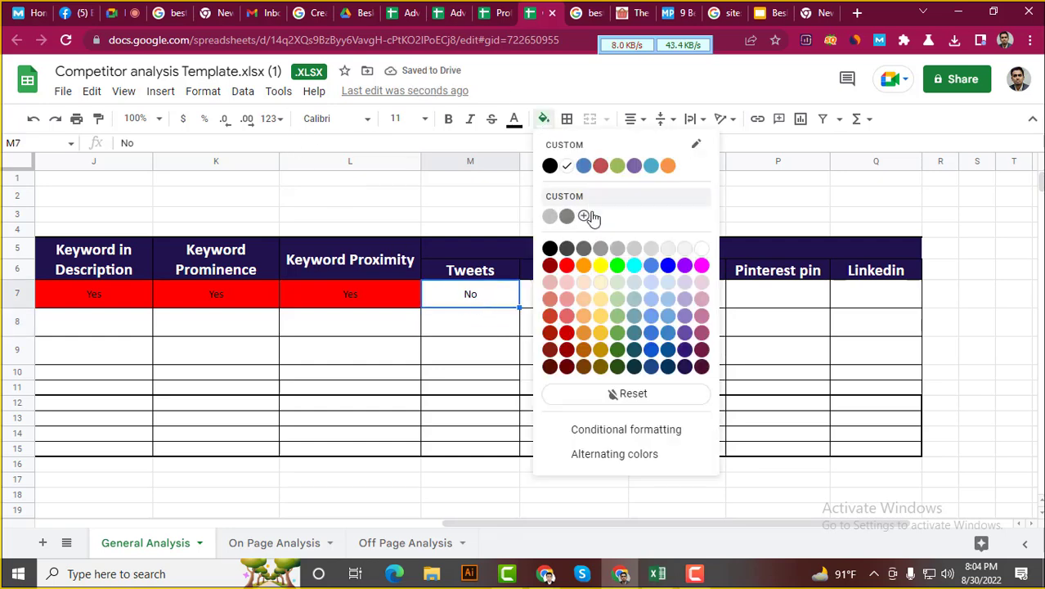
left_click(618, 264)
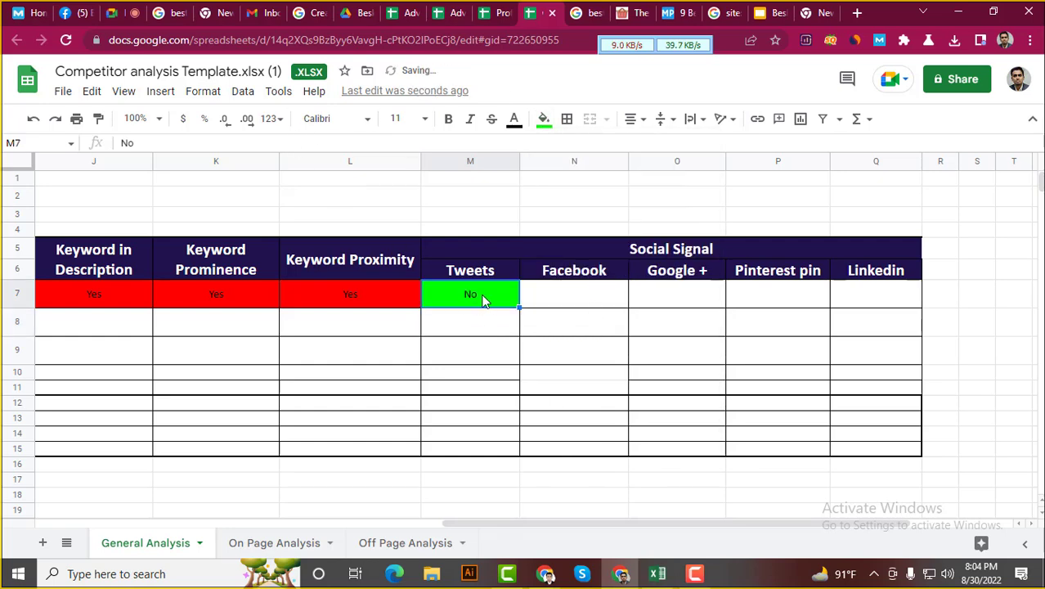
Copy the green No into Facebook N7, Google+ O7 and LinkedIn Q7
key("ctrl+c")
left_click(576, 296)
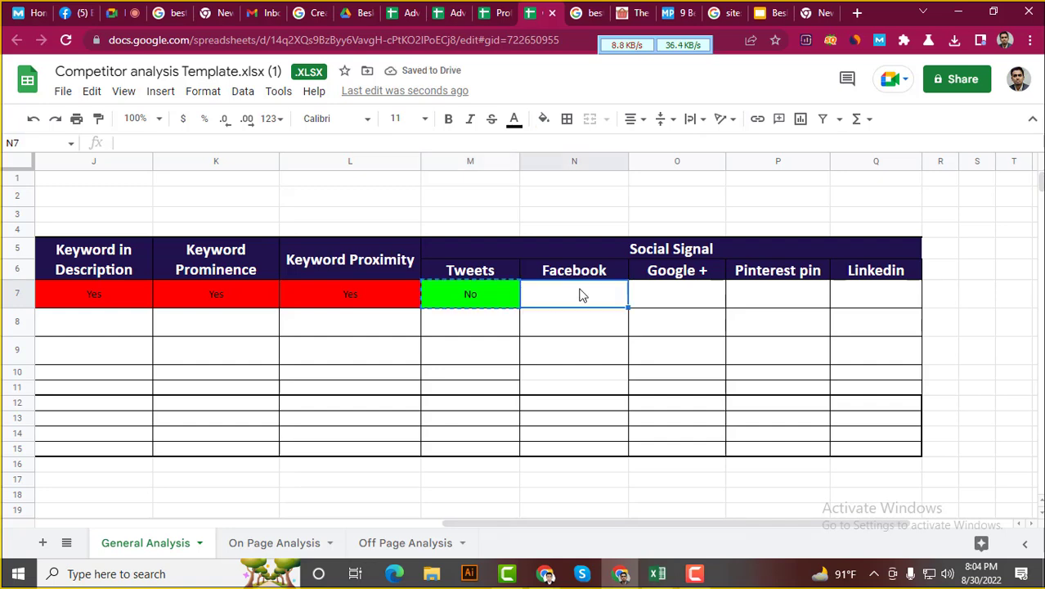
key("ctrl+v")
left_click(670, 277)
left_click(680, 298)
key("ctrl+v")
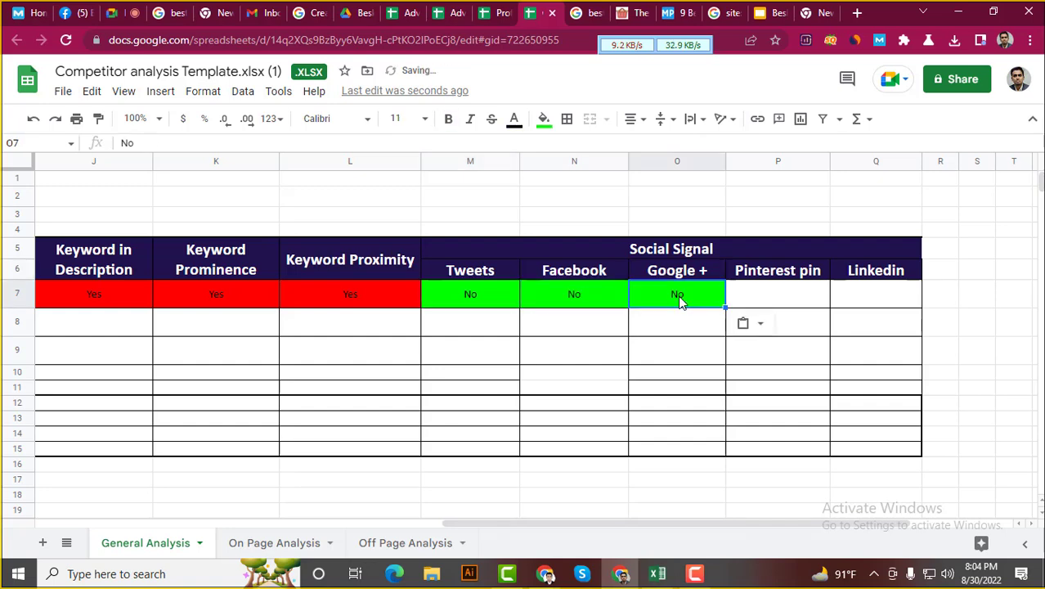
left_click(868, 301)
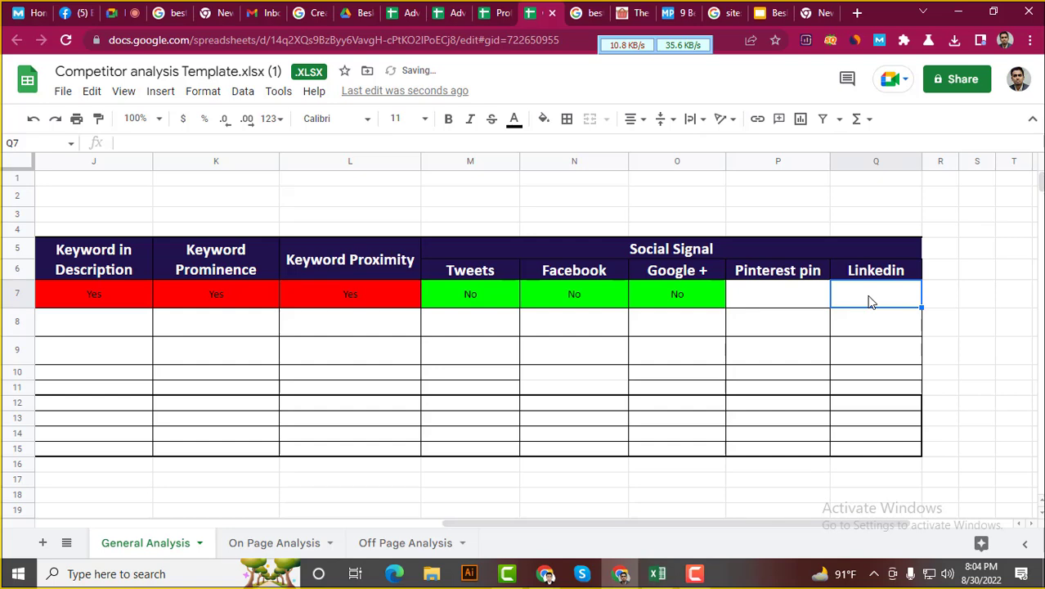
key("ctrl+v")
Copy the red Yes from L7 into the Pinterest pin cell P7
left_click(352, 304)
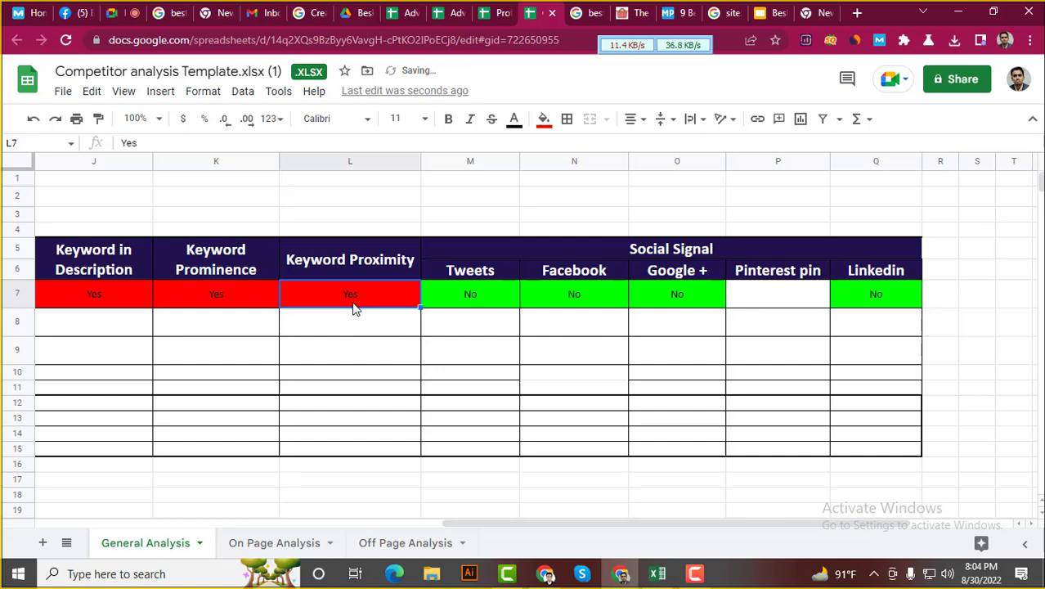
key("ctrl+c")
left_click(775, 300)
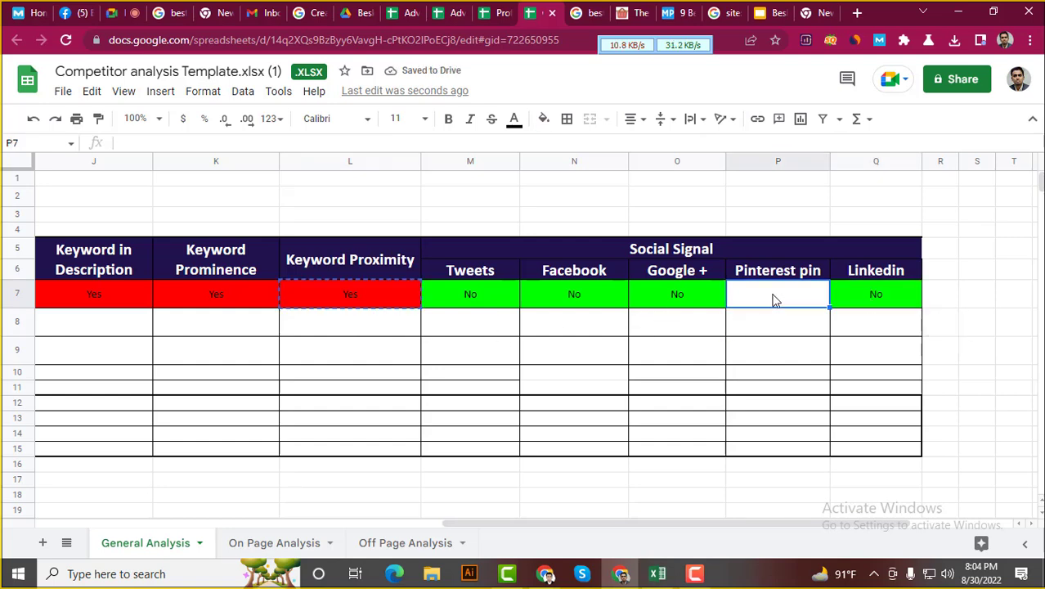
key("ctrl+v")
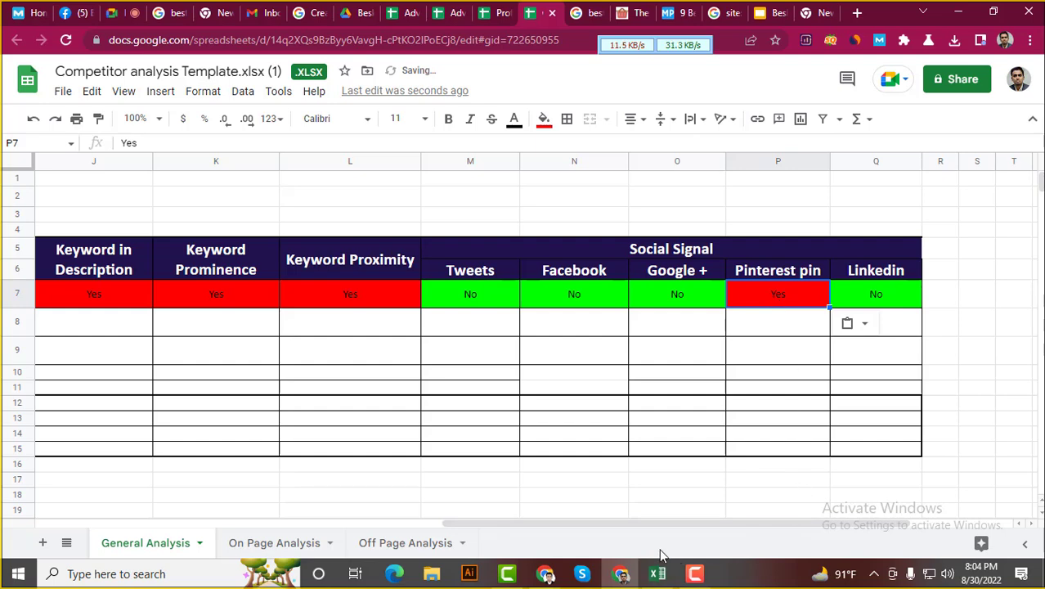
left_click_drag(629, 524, 730, 522)
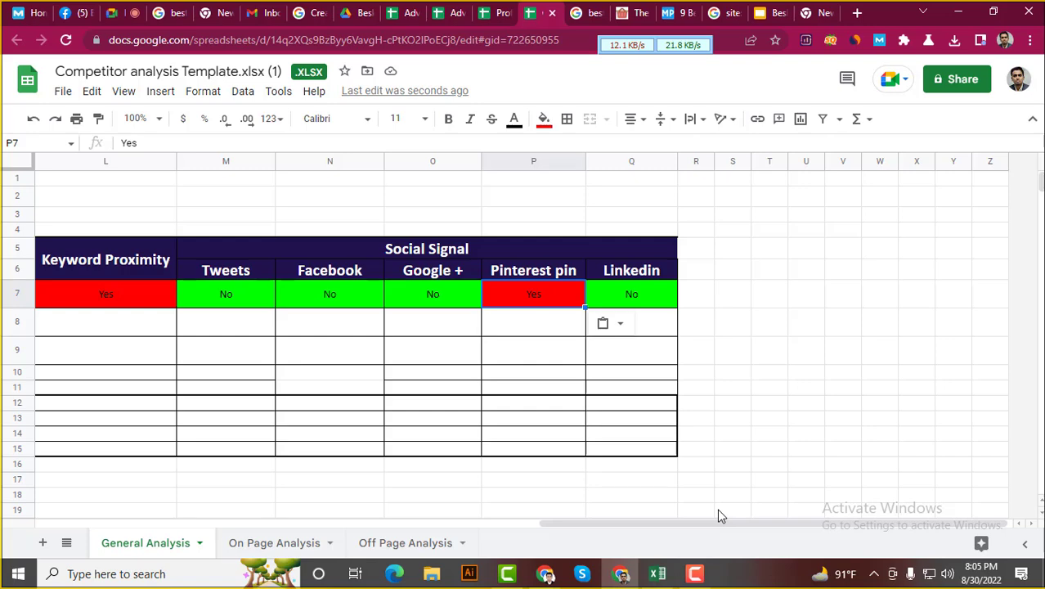
mouse_move(834, 573)
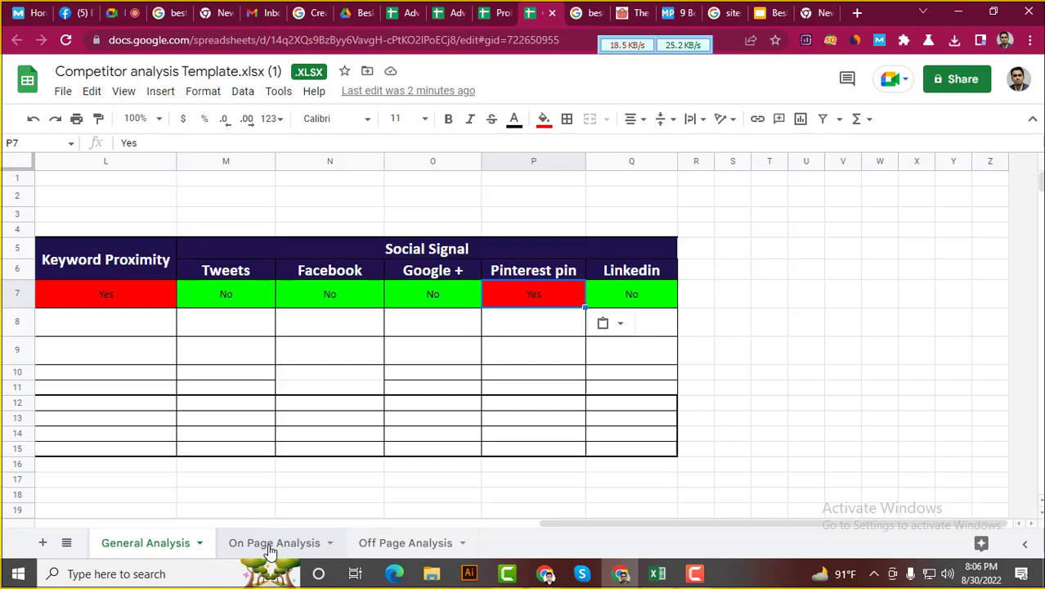
left_click_drag(716, 525, 301, 537)
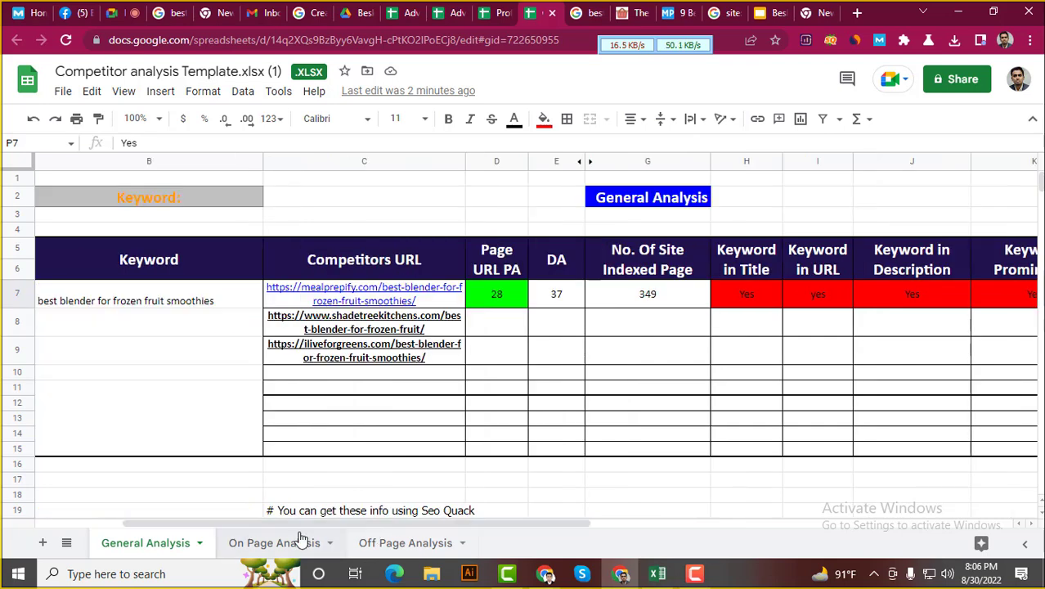
left_click(366, 373)
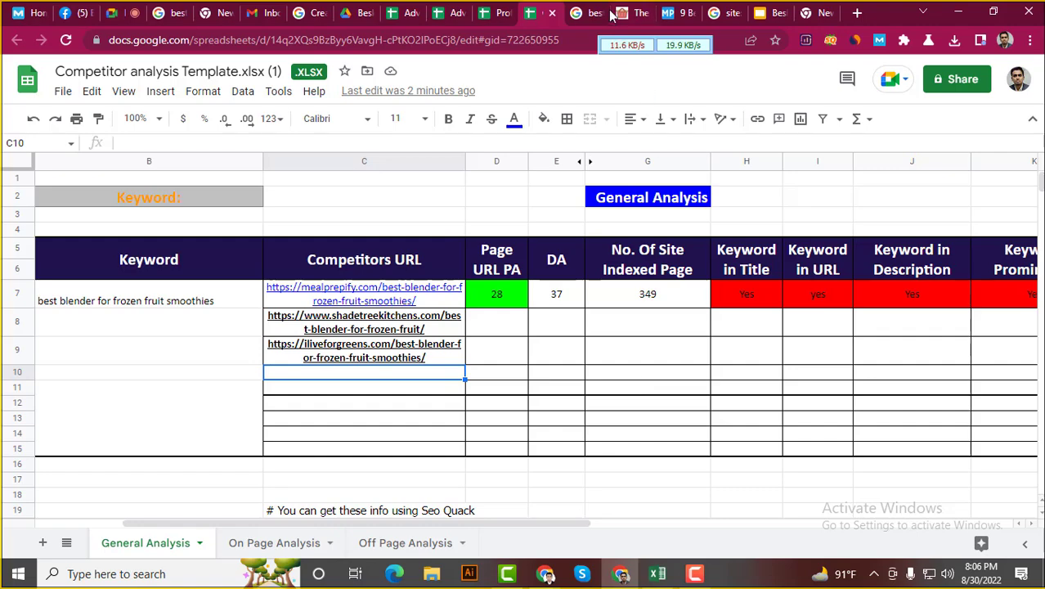
Scan the Google results for the blender query again, then return to the Meal Prepify article
key("ctrl+Tab")
scroll(181, 381, "down", 15)
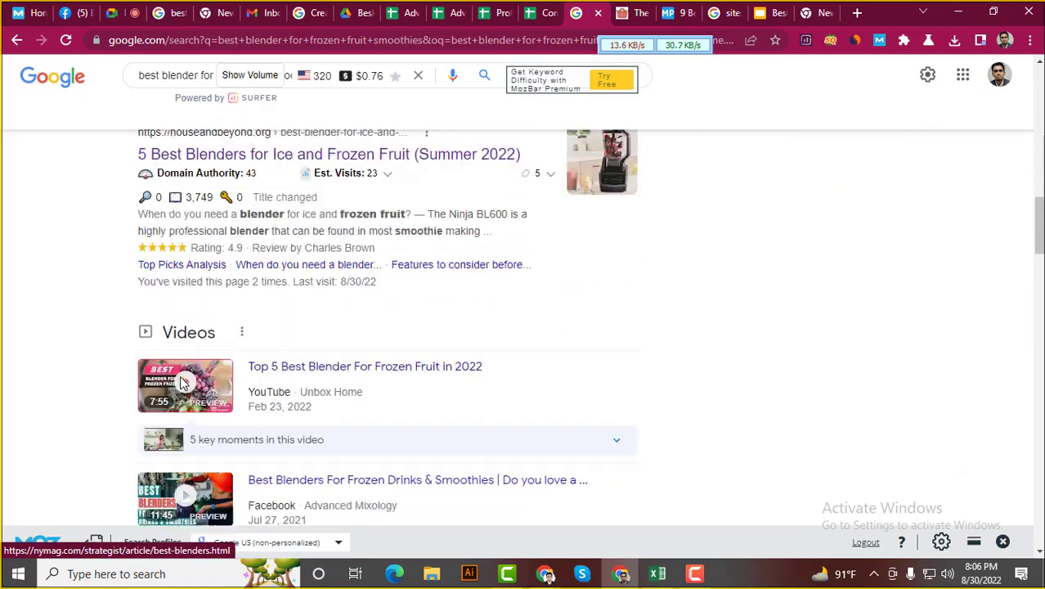
scroll(11, 360, "up", 10)
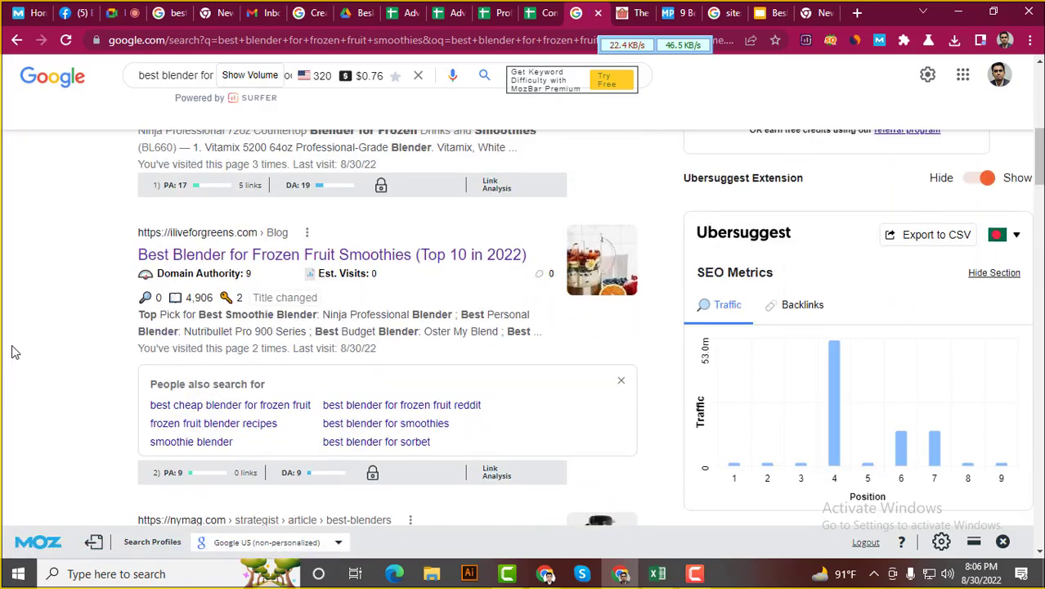
scroll(13, 353, "up", 4)
scroll(14, 347, "down", 4)
scroll(33, 343, "down", 1)
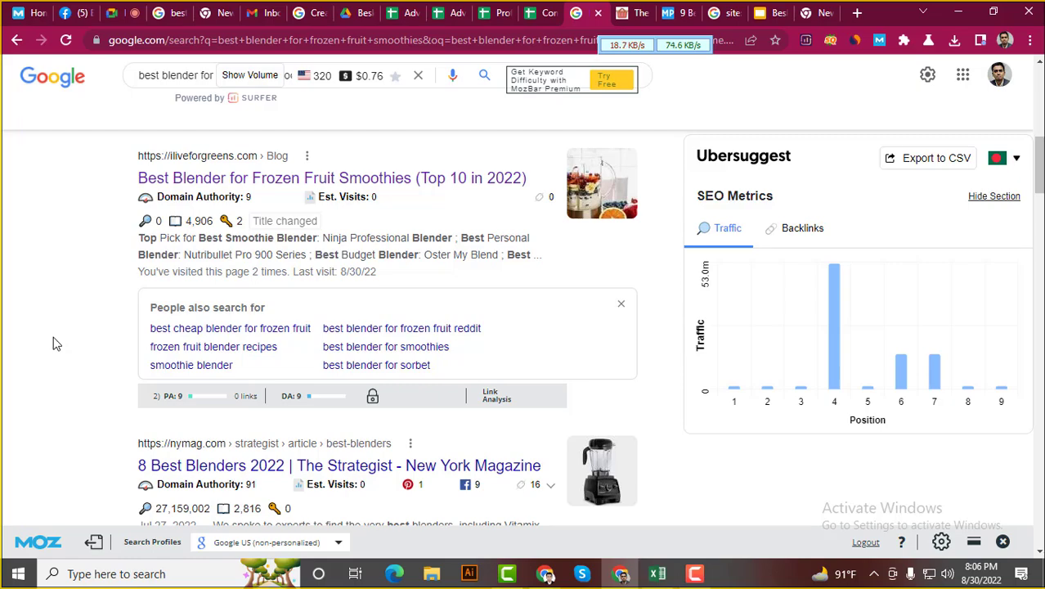
scroll(52, 343, "up", 5)
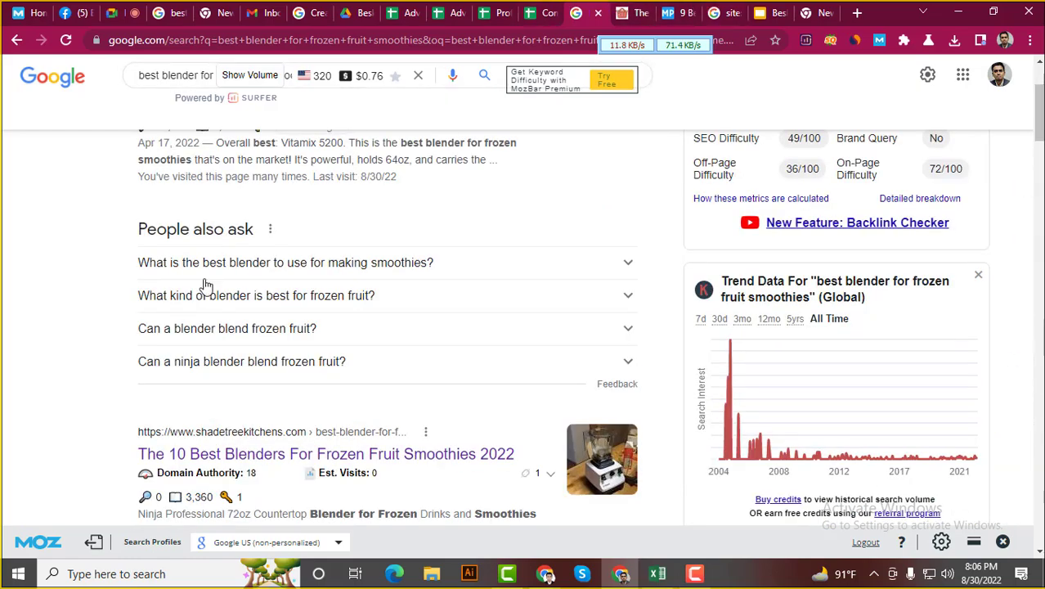
scroll(203, 283, "down", 3)
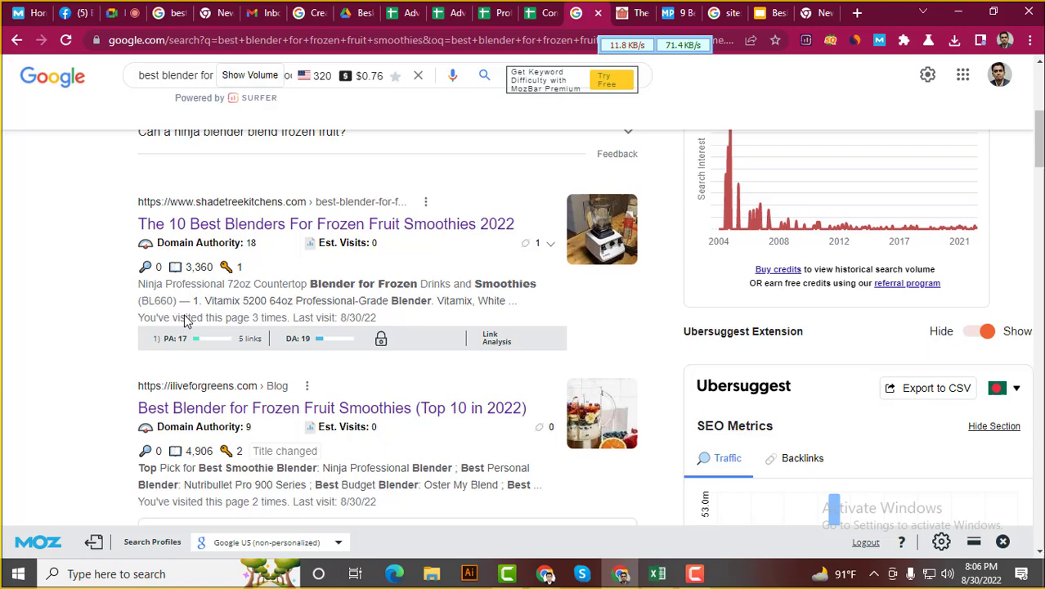
left_click(691, 10)
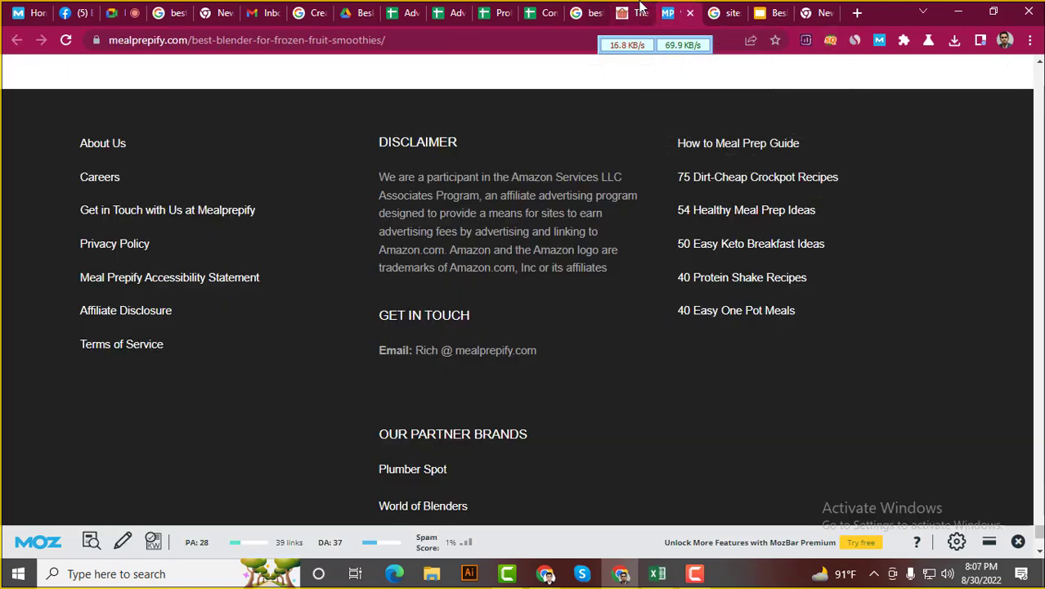
Compare the 349 indexed-page count in G7 with the site:mealprepify.com search results
left_click(546, 12)
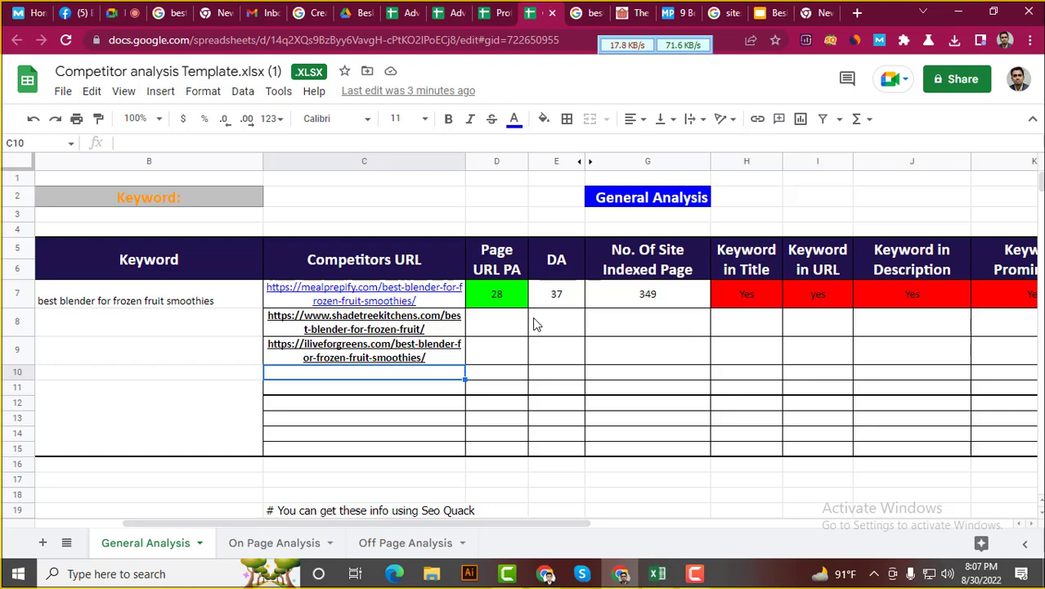
left_click(678, 296)
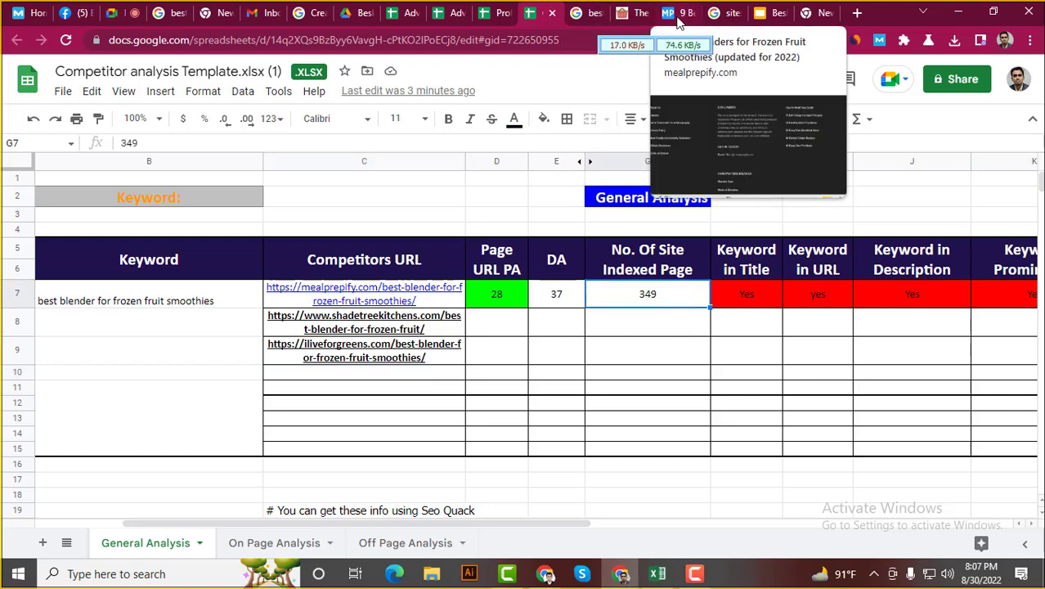
left_click(733, 10)
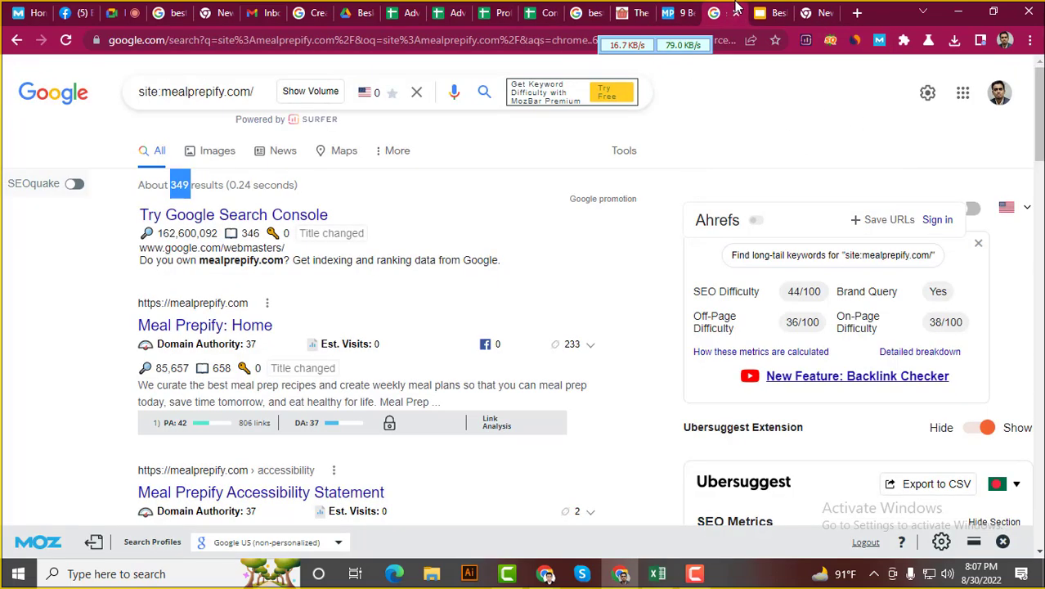
left_click(34, 401)
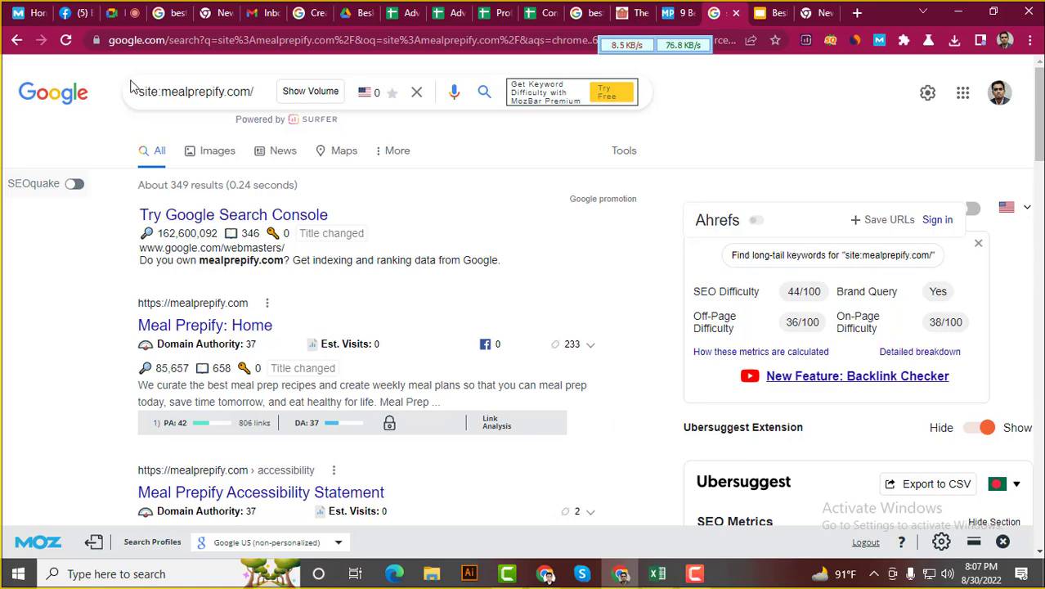
triple_click(165, 86)
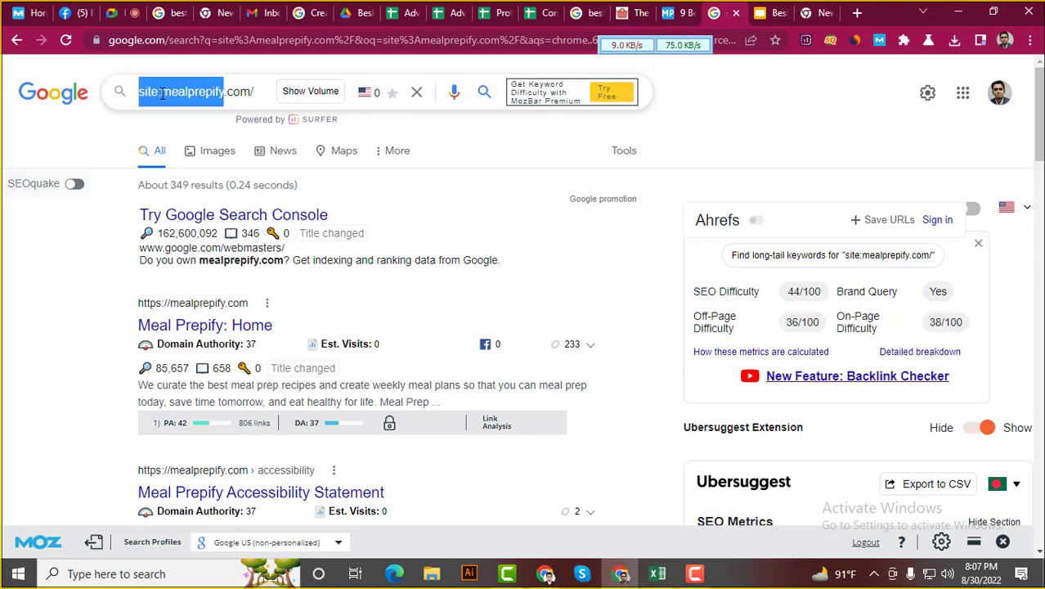
left_click(159, 92)
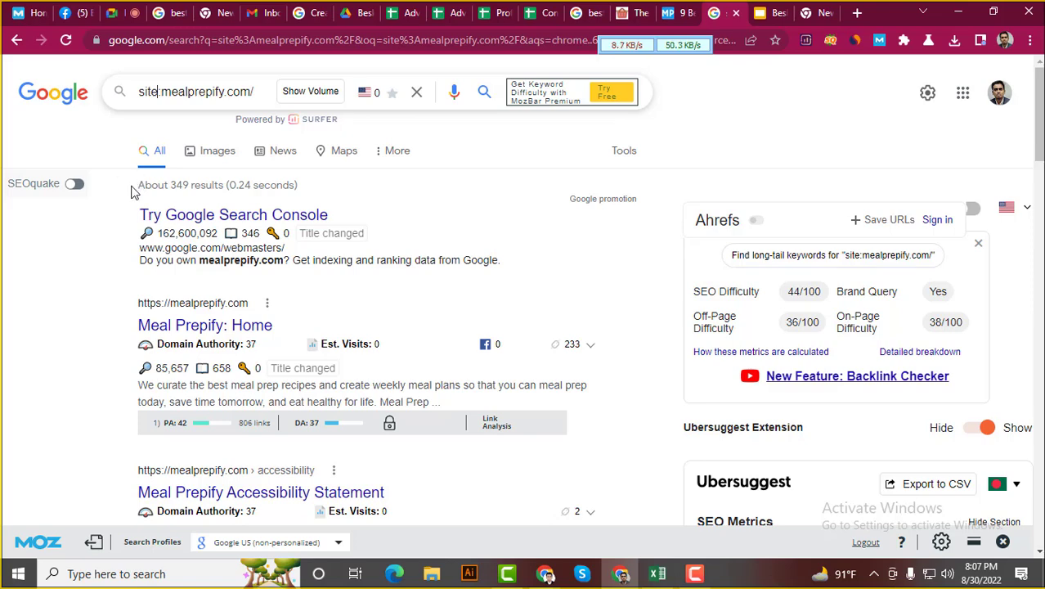
left_click_drag(137, 186, 232, 189)
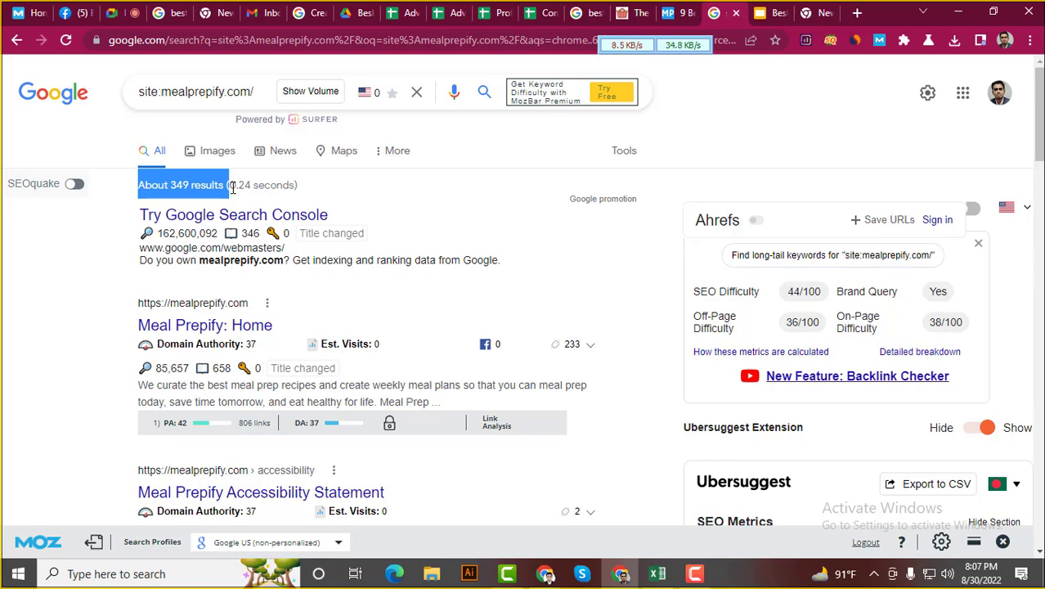
double_click(185, 186)
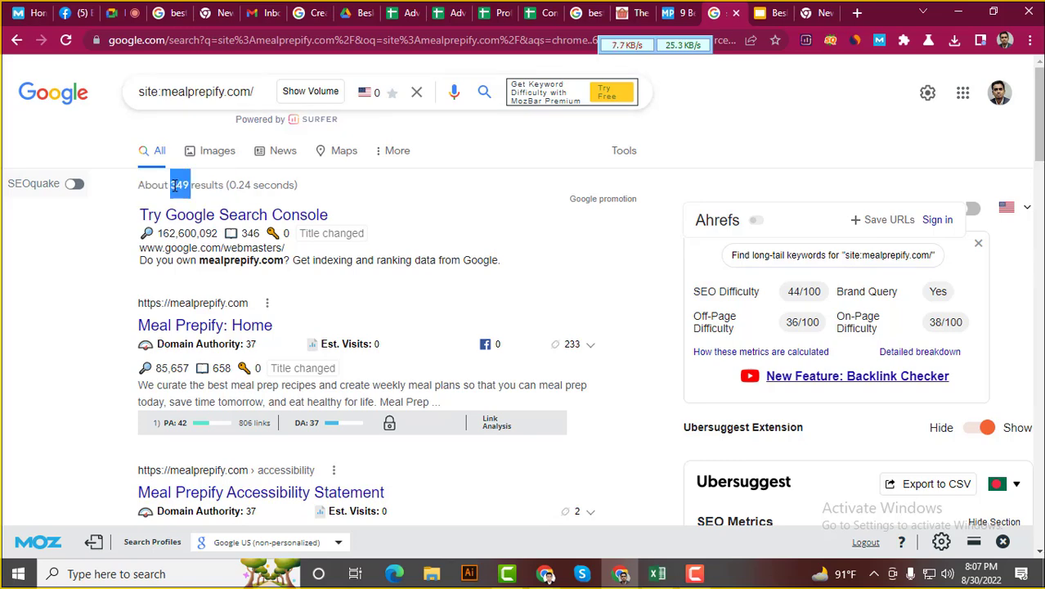
left_click(35, 285)
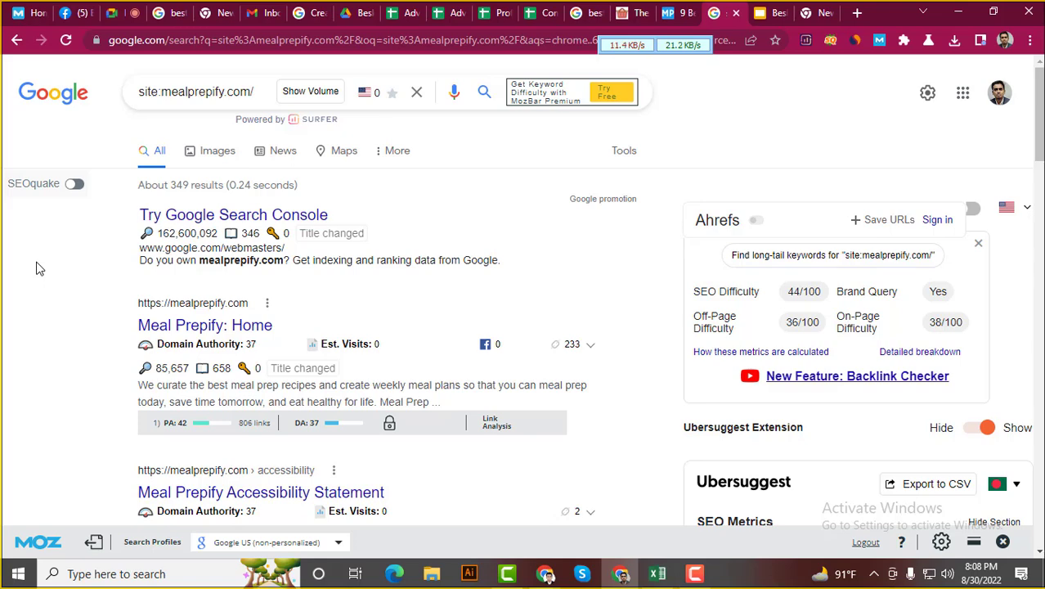
Copy the Meal Prepify article URL into B5 of the On Page Analysis sheet
left_click(533, 12)
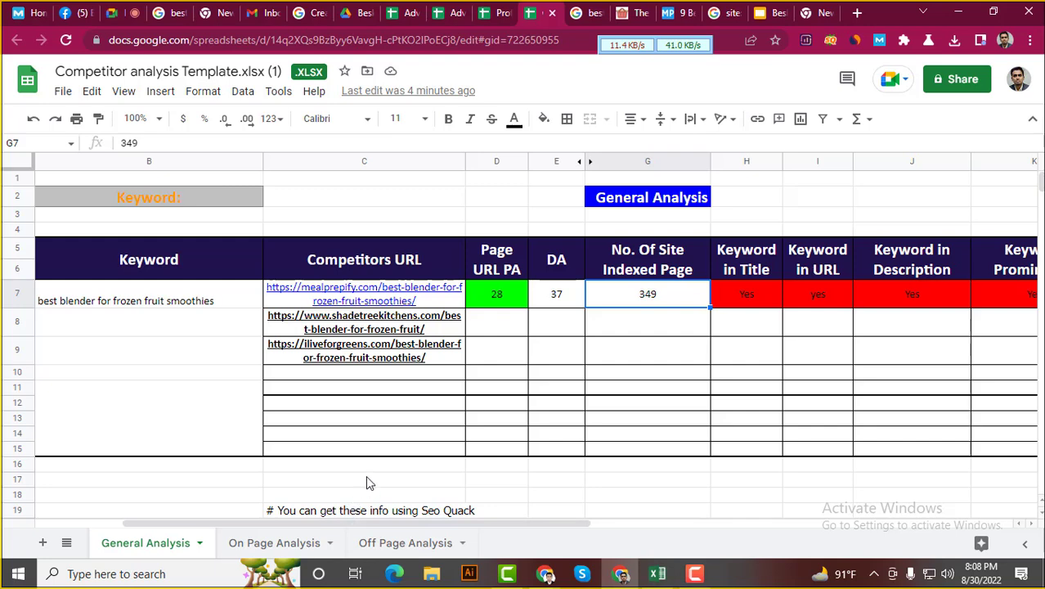
left_click(283, 544)
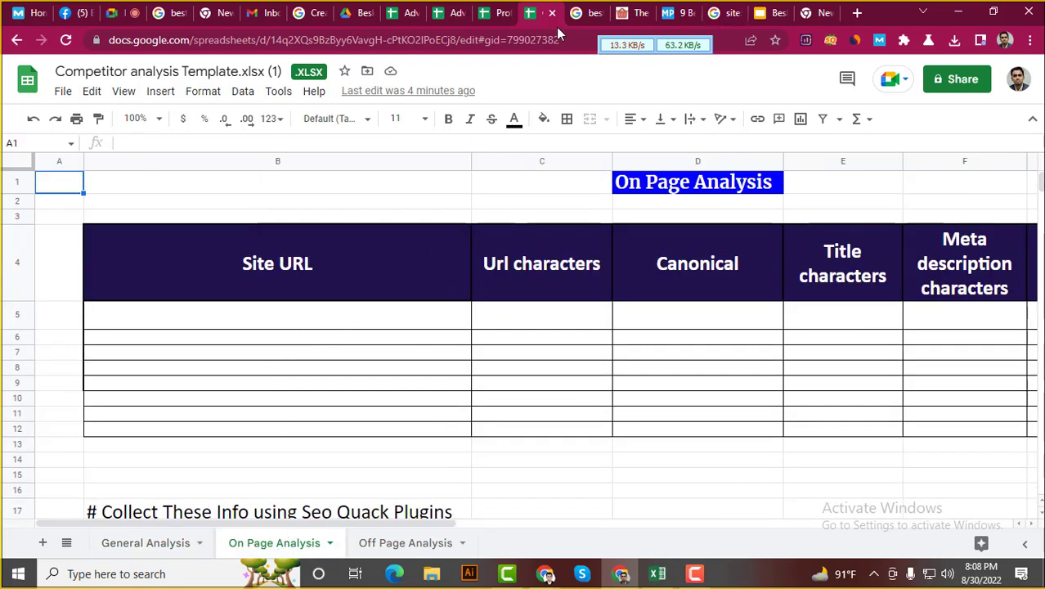
left_click(675, 9)
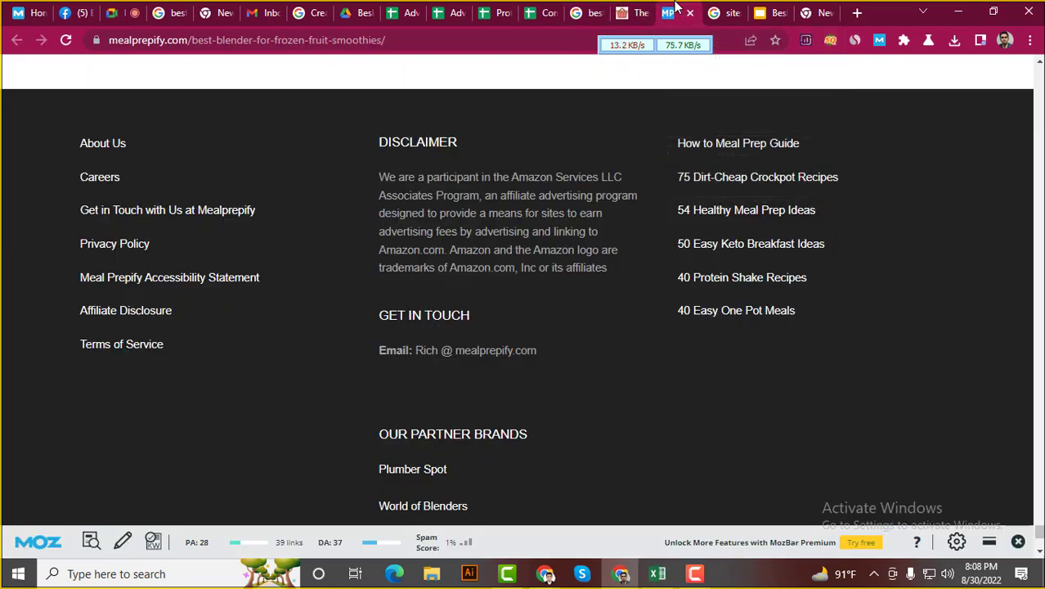
left_click(253, 41)
key("ctrl+c")
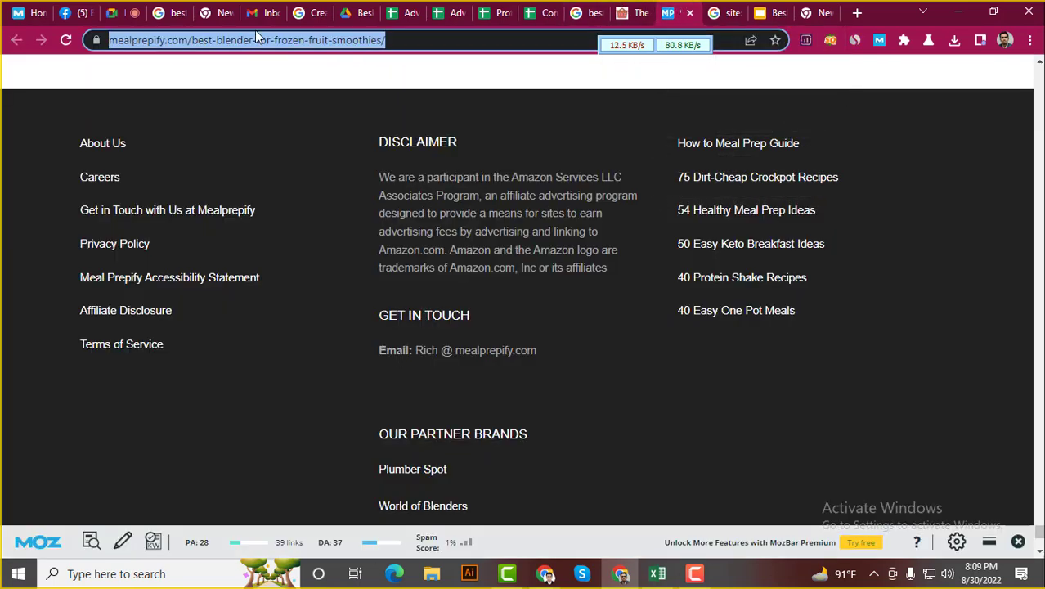
left_click(539, 9)
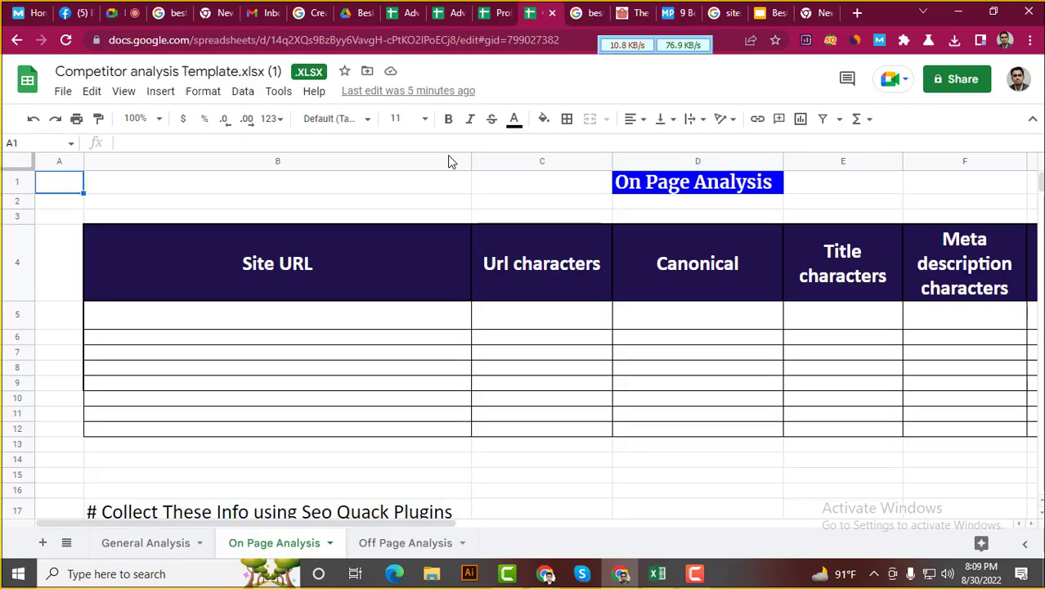
left_click(274, 315)
key("ctrl+v")
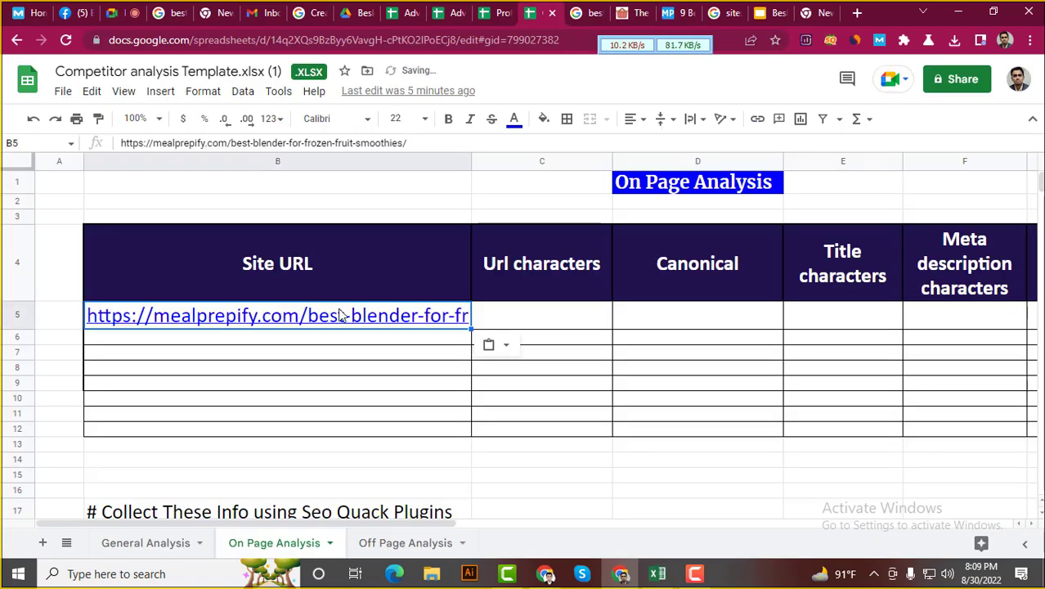
mouse_move(388, 319)
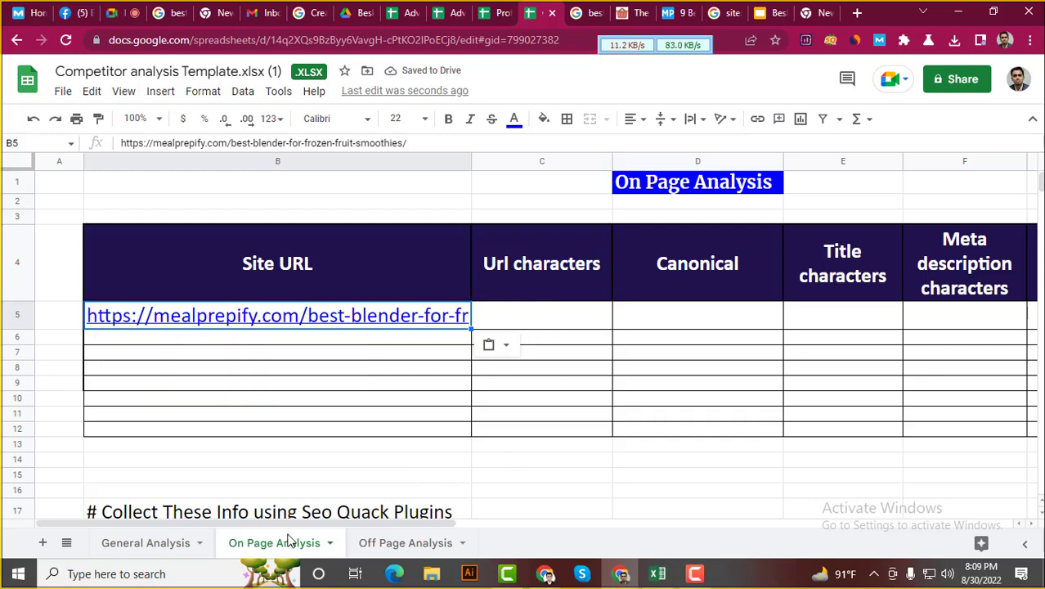
left_click_drag(296, 524, 468, 553)
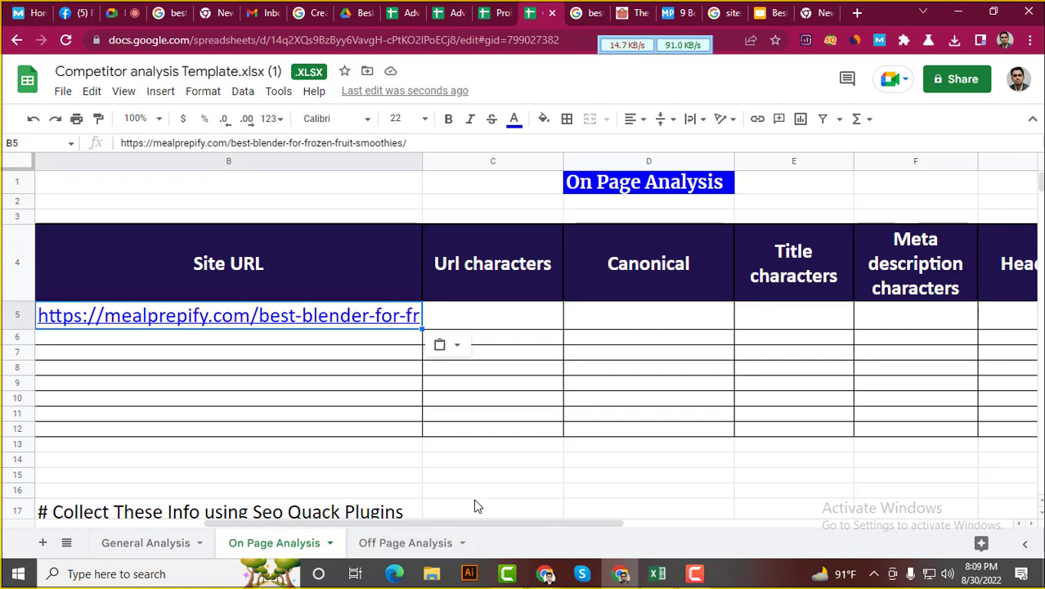
left_click(173, 543)
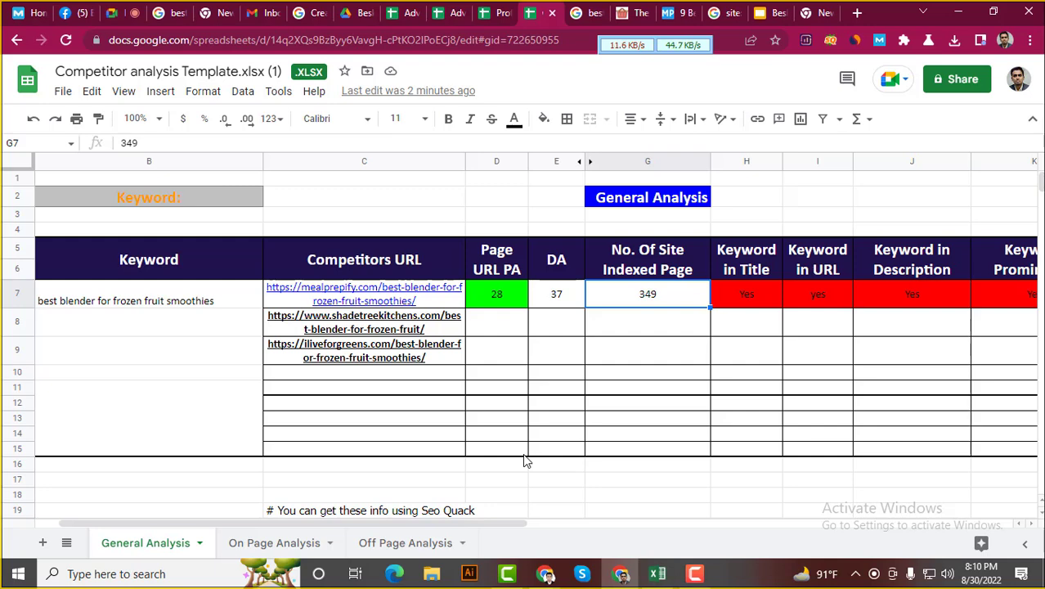
Return to the On Page Analysis sheet and open a new browser tab beside the spreadsheet
left_click(401, 544)
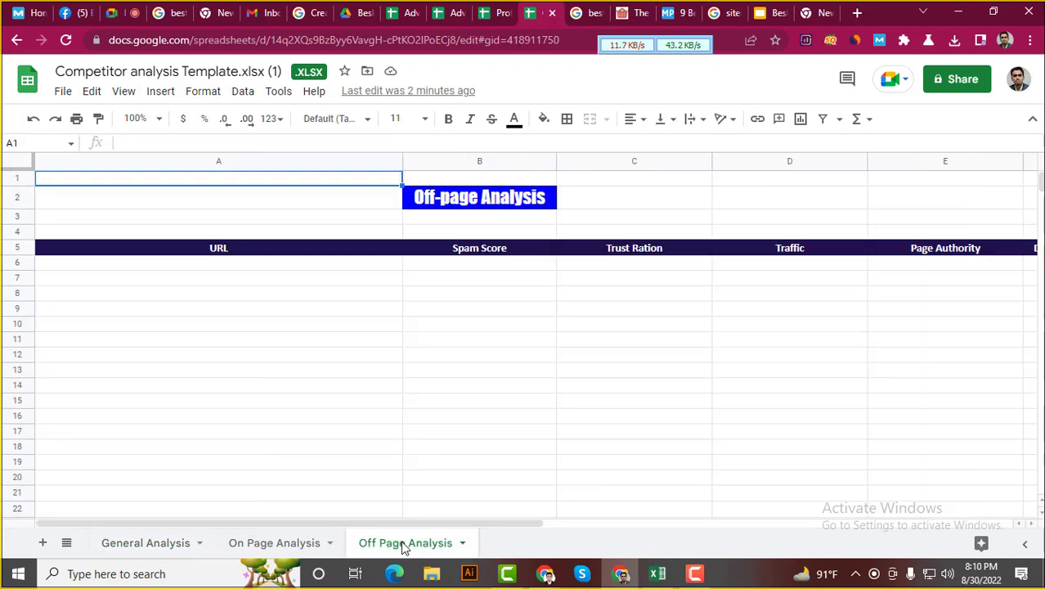
left_click(288, 545)
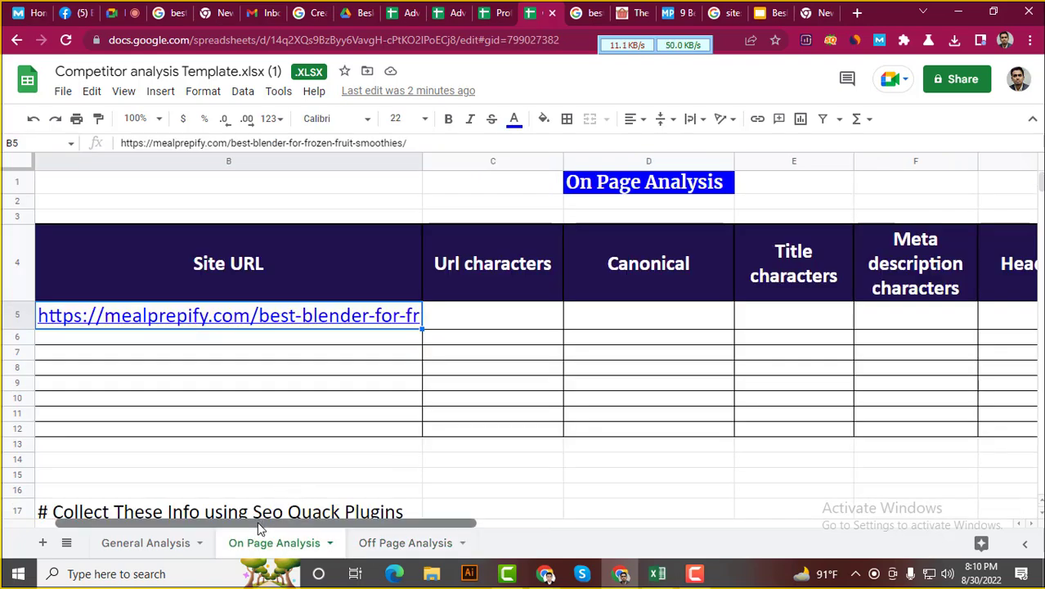
left_click_drag(273, 524, 444, 530)
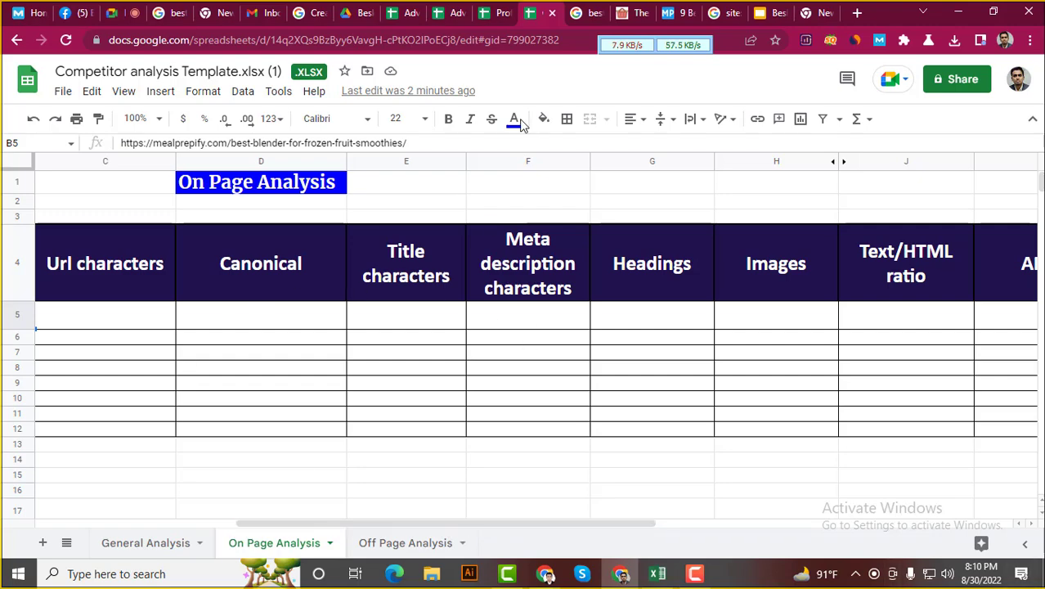
right_click(539, 6)
left_click(573, 11)
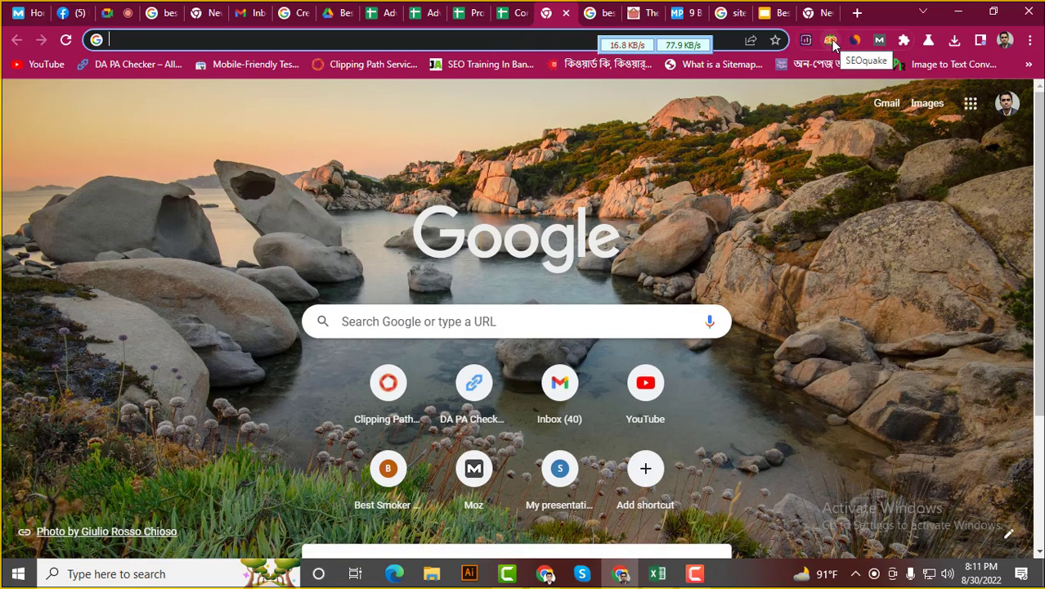
Search for the seoquake extension and open its Chrome Web Store page
left_click(350, 38)
type("seo")
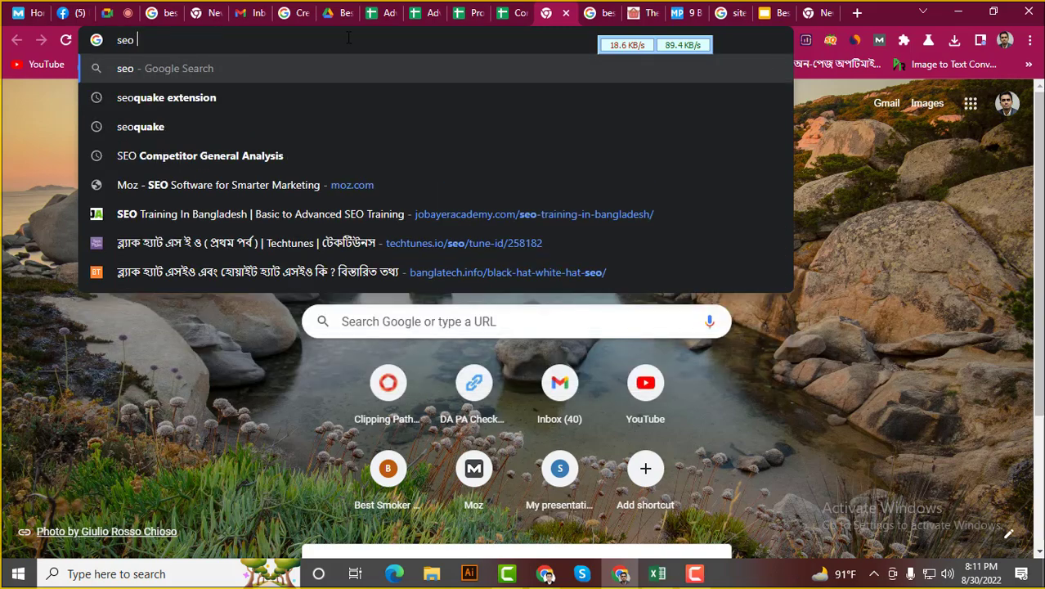
key("BackSpace")
left_click(238, 98)
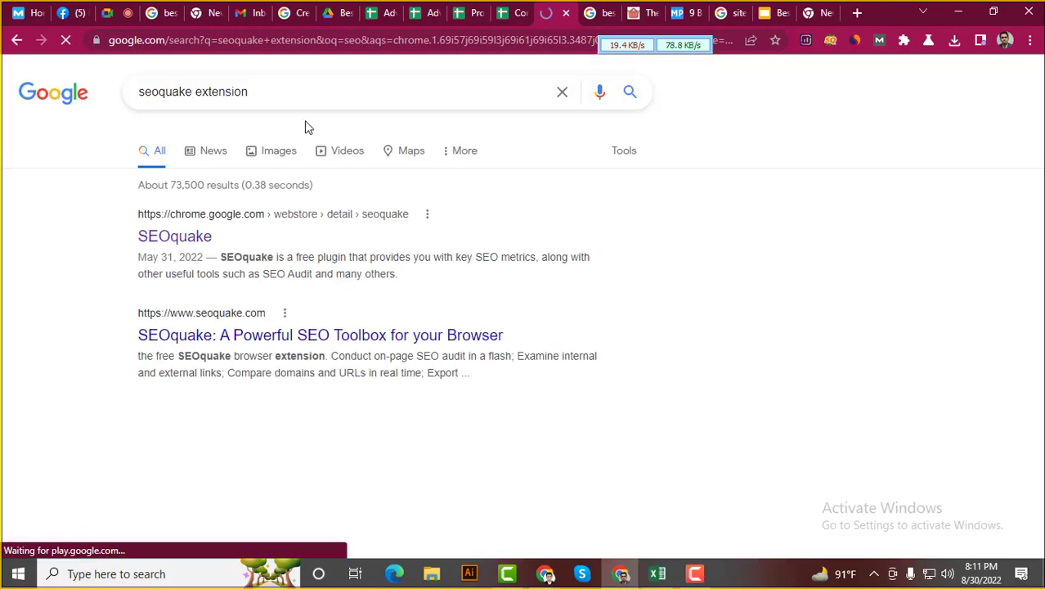
left_click(189, 235)
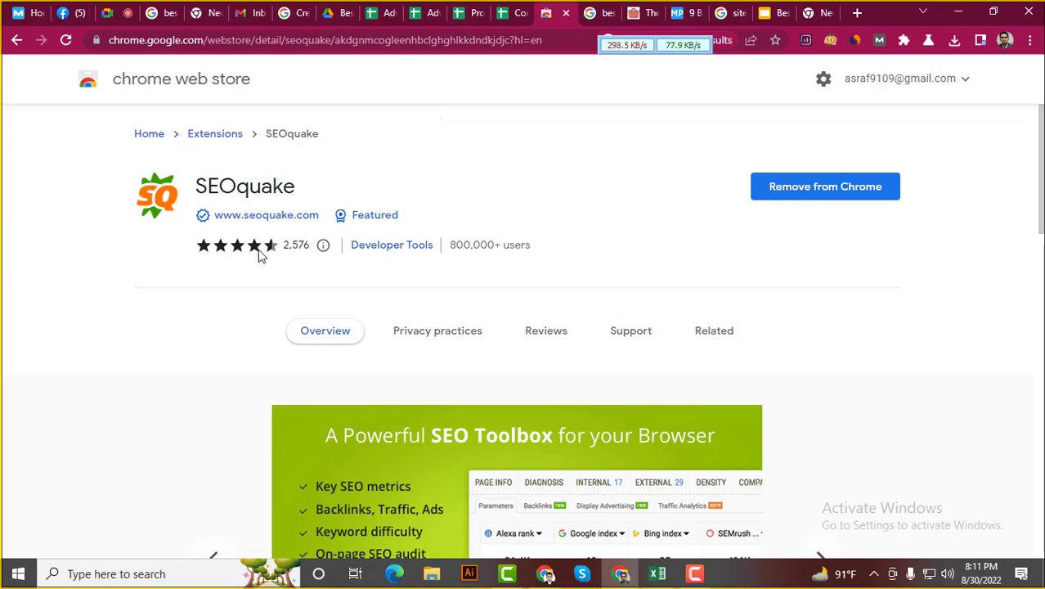
left_click(831, 43)
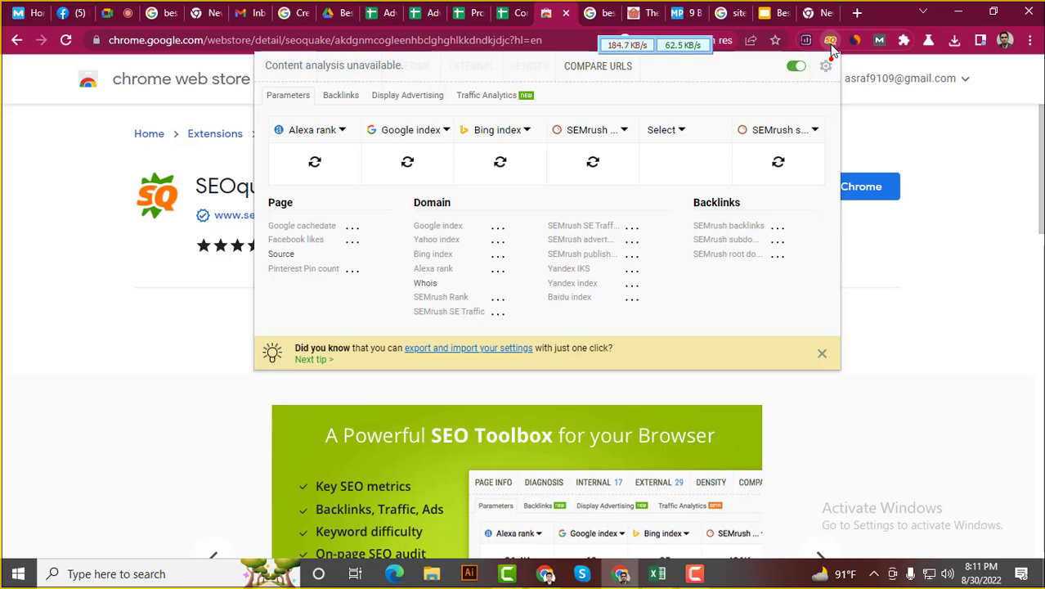
left_click(1021, 213)
Unpin and re-pin SEOquake in the browser's extensions list
left_click(903, 40)
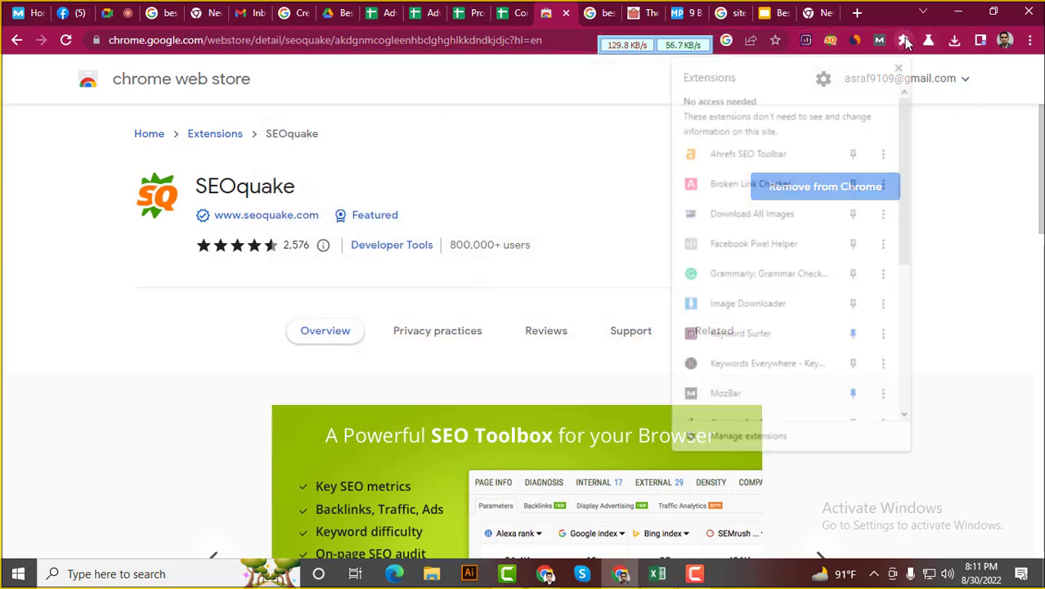
scroll(813, 309, "down", 5)
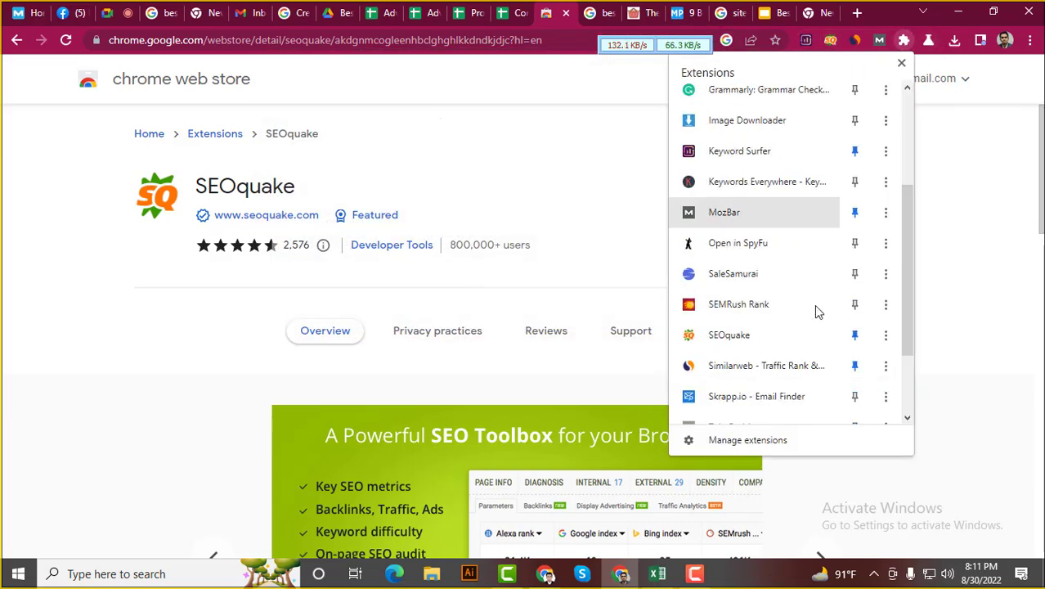
scroll(816, 309, "up", 5)
scroll(822, 300, "down", 5)
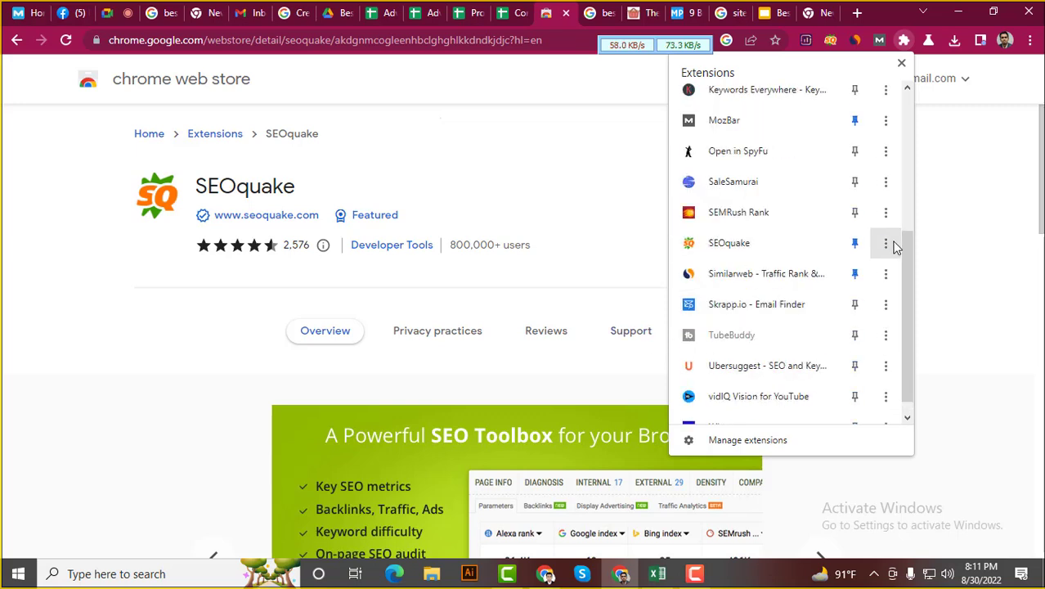
left_click(856, 243)
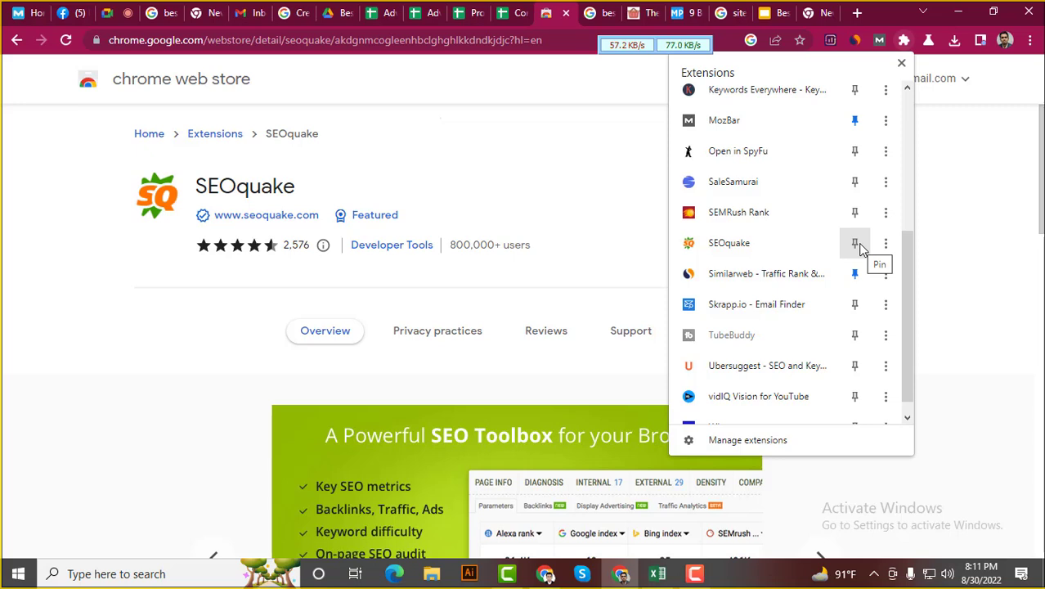
left_click(855, 245)
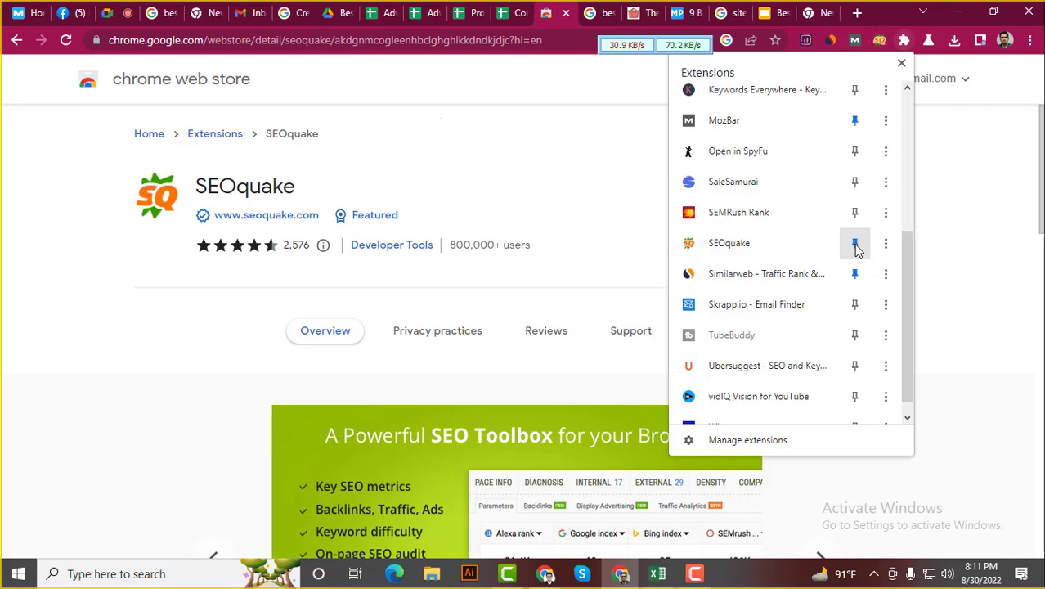
left_click(973, 239)
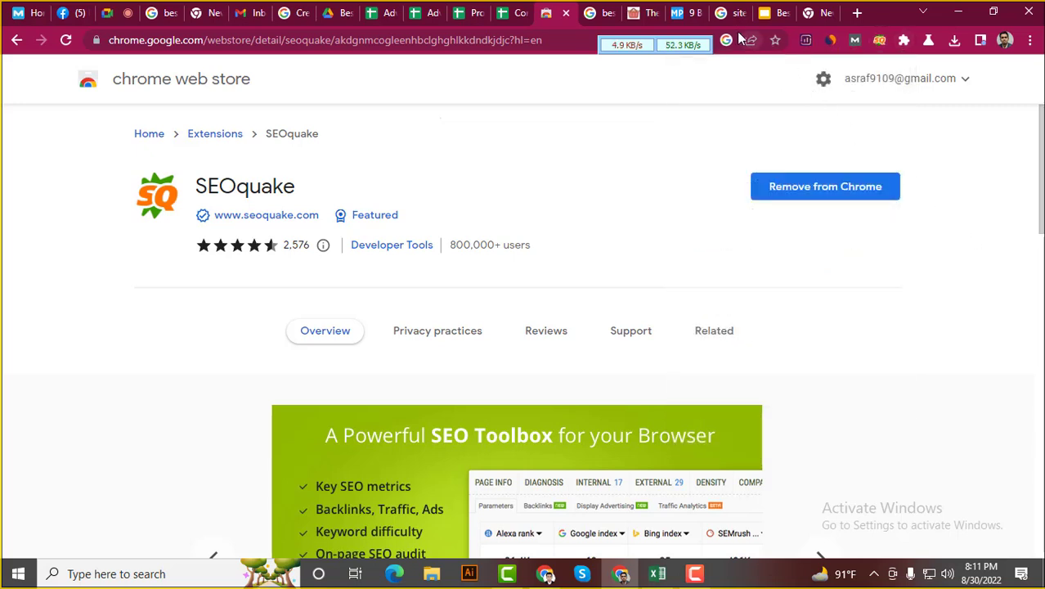
Run SEOquake's Page SEO Audit on the Meal Prepify blender article
left_click(675, 10)
scroll(512, 208, "up", 6)
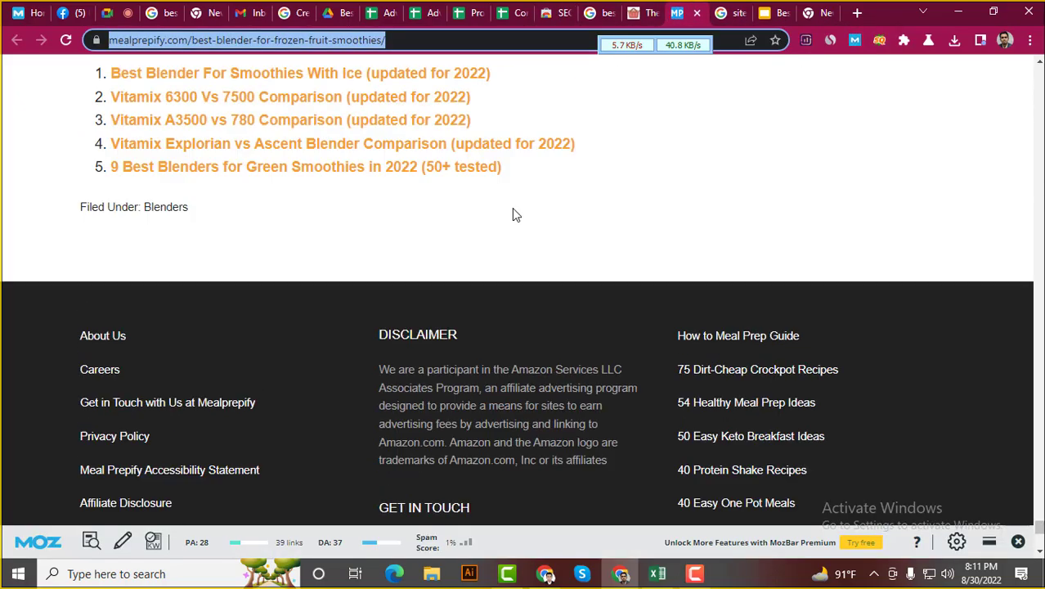
scroll(485, 181, "up", 10)
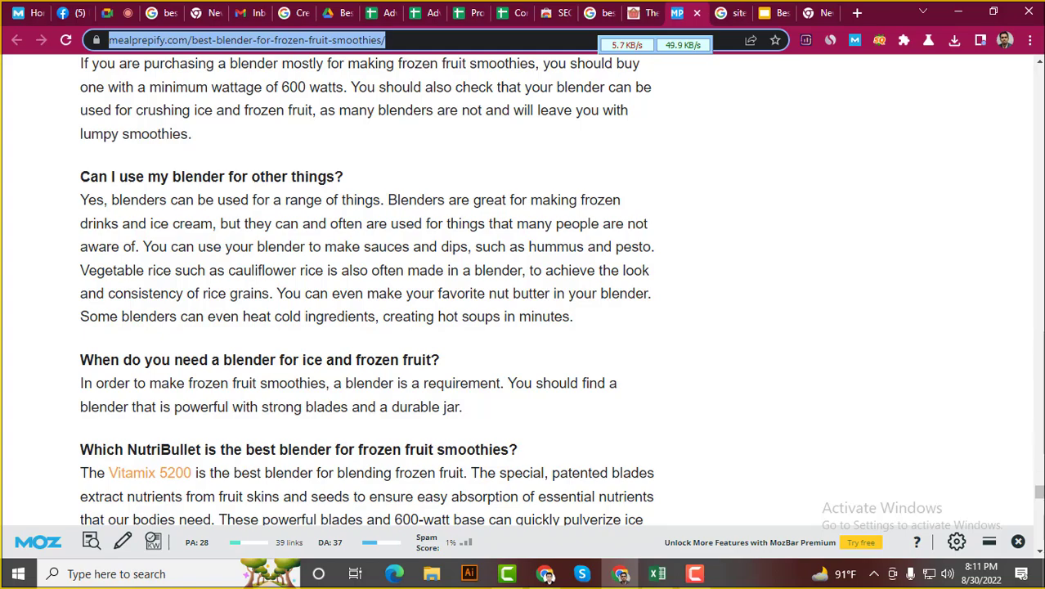
left_click_drag(1041, 493, 1037, 67)
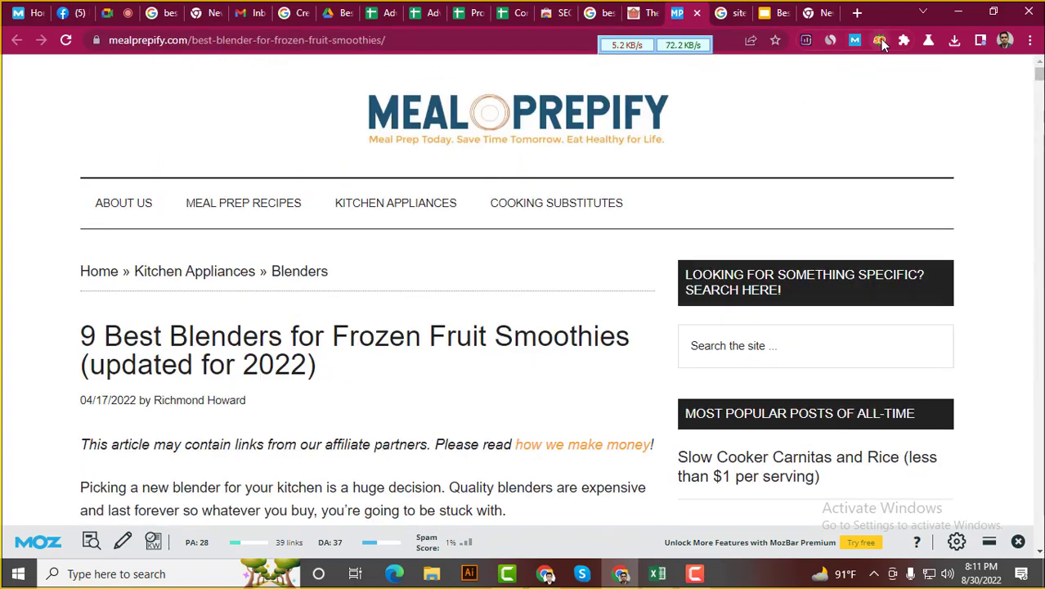
left_click(879, 42)
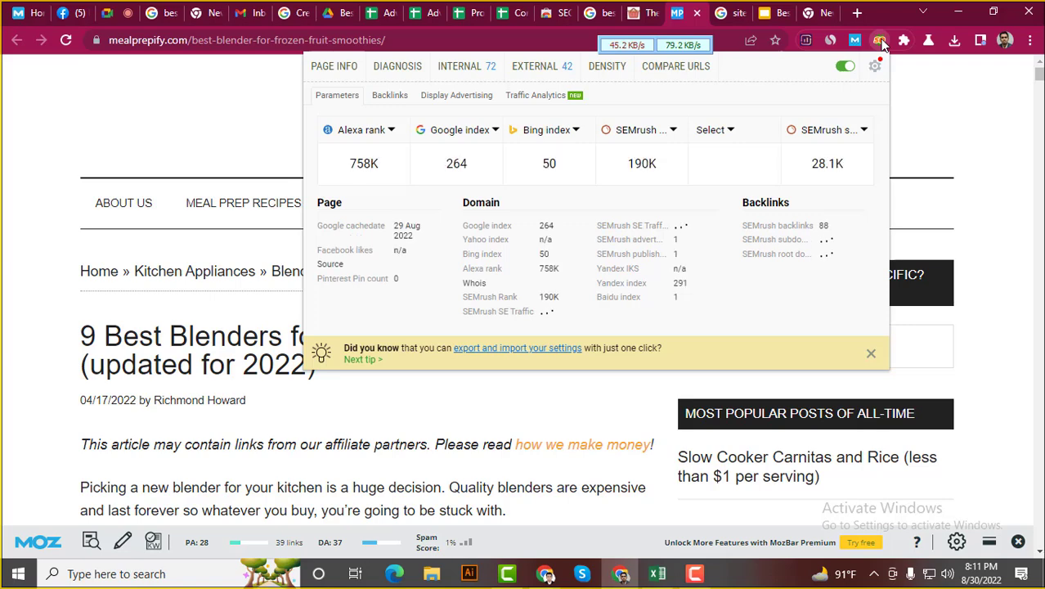
left_click(395, 68)
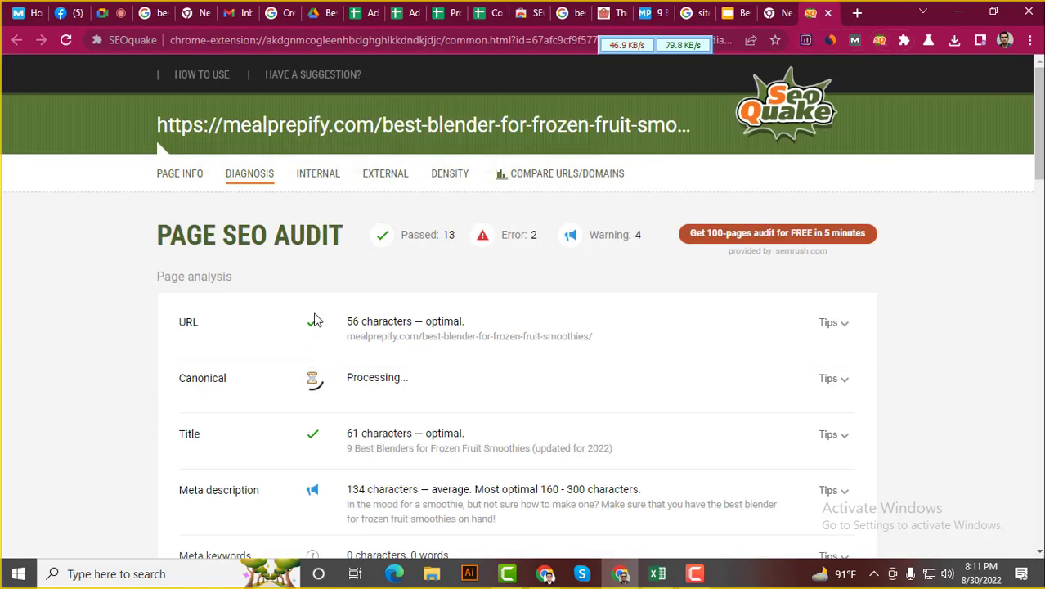
Review the audit's 15 passed, 3 errors and 4 warnings, including the missing robots.txt error
scroll(25, 327, "down", 8)
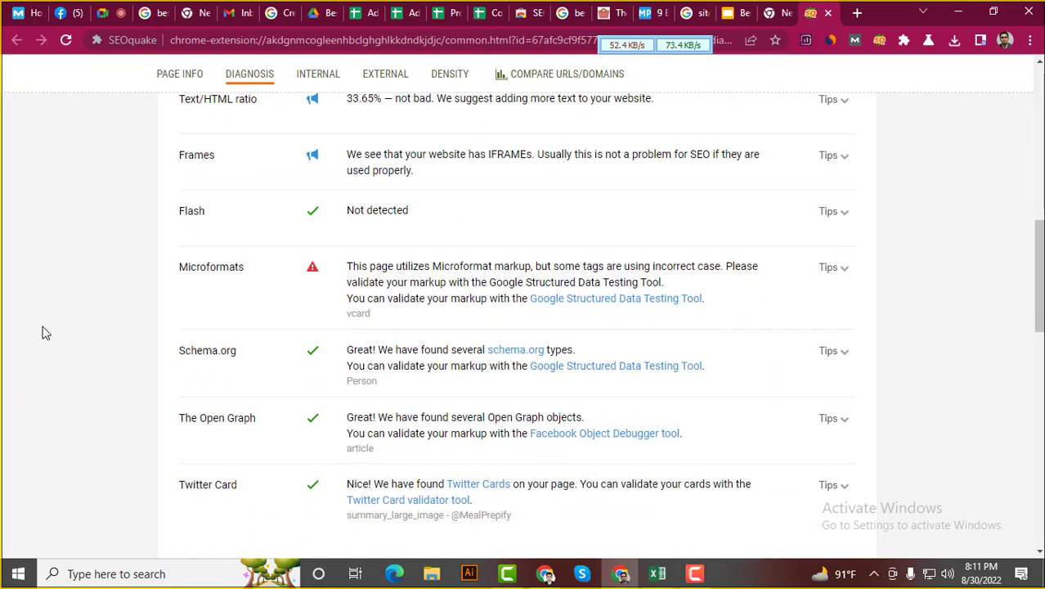
scroll(45, 331, "down", 7)
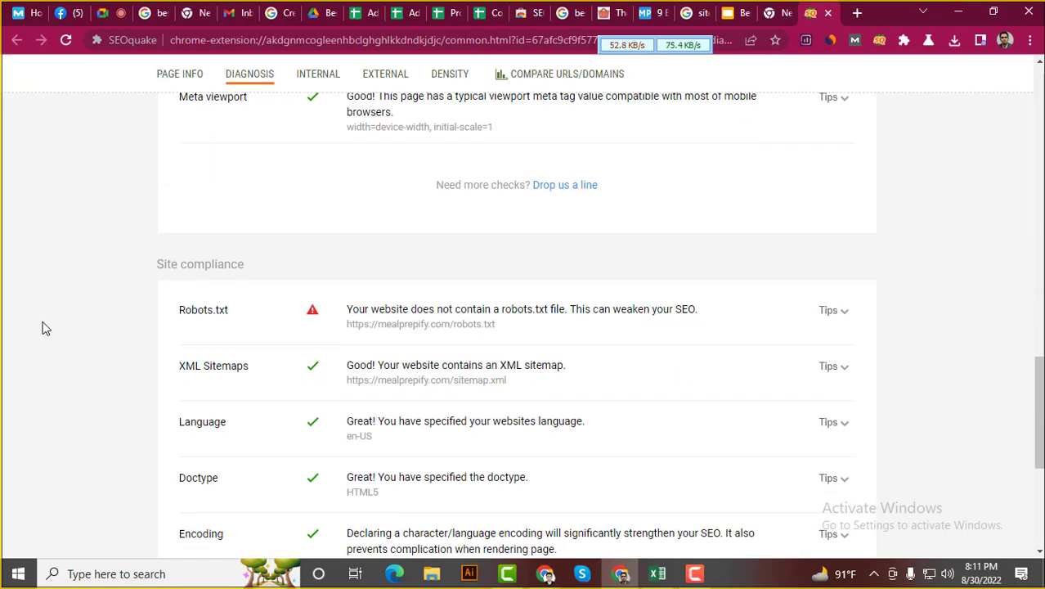
left_click_drag(289, 313, 323, 311)
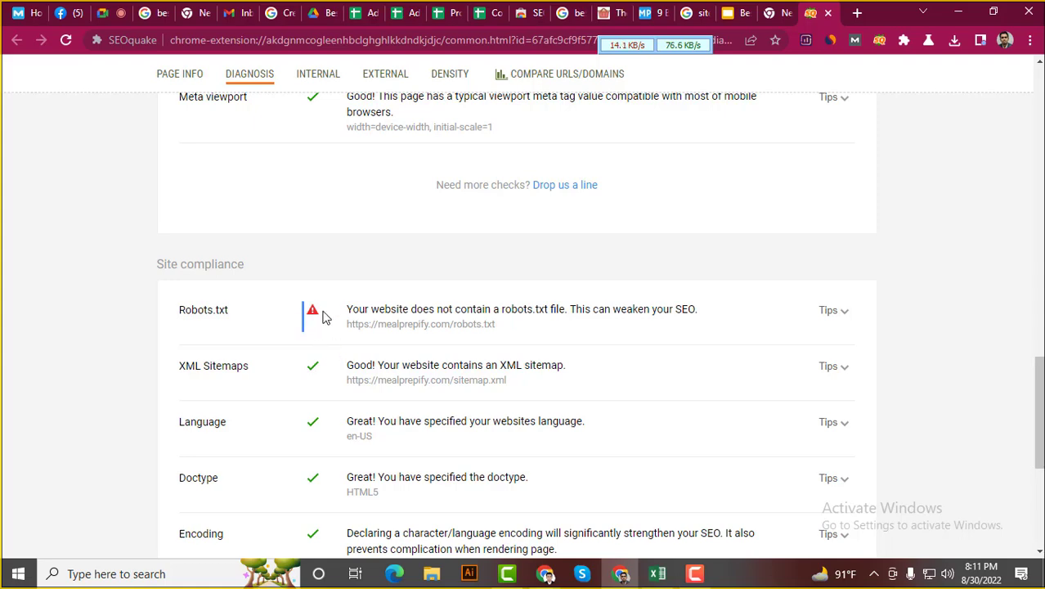
left_click(2, 341)
scroll(50, 341, "up", 1)
scroll(50, 341, "down", 3)
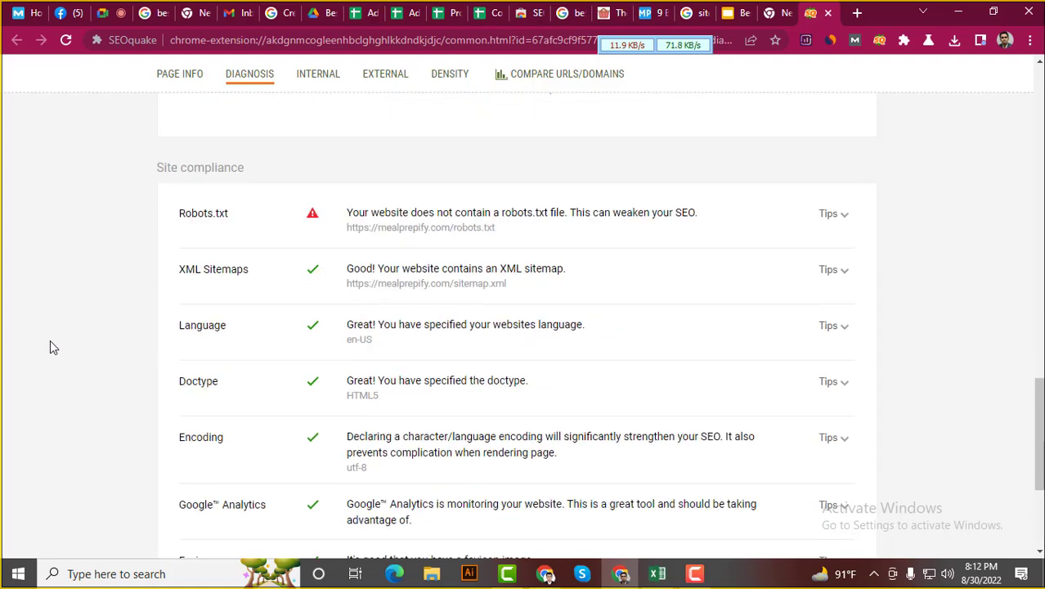
scroll(50, 341, "down", 3)
scroll(50, 341, "up", 6)
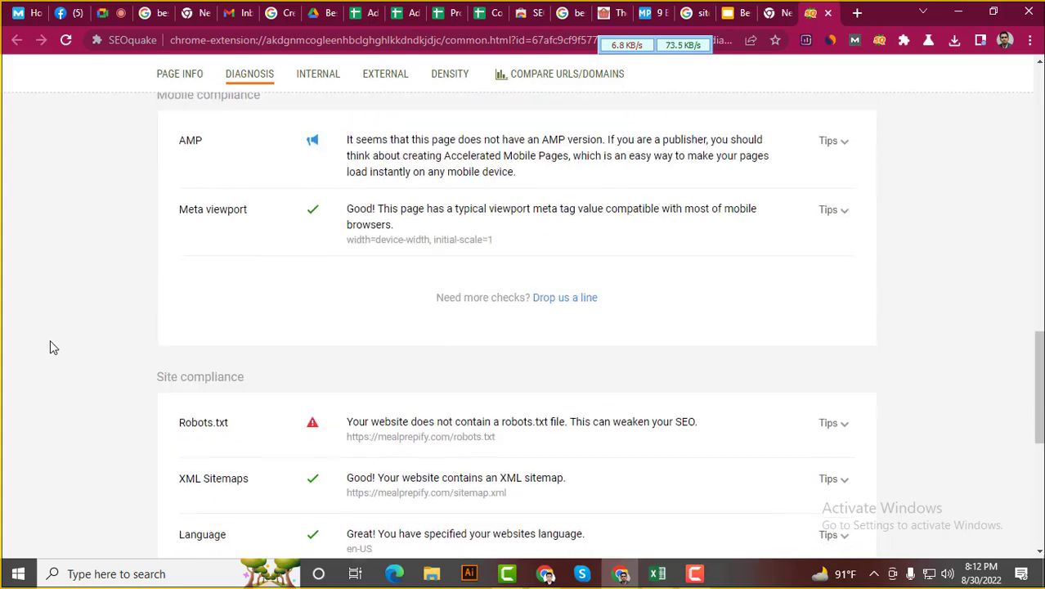
scroll(50, 339, "up", 12)
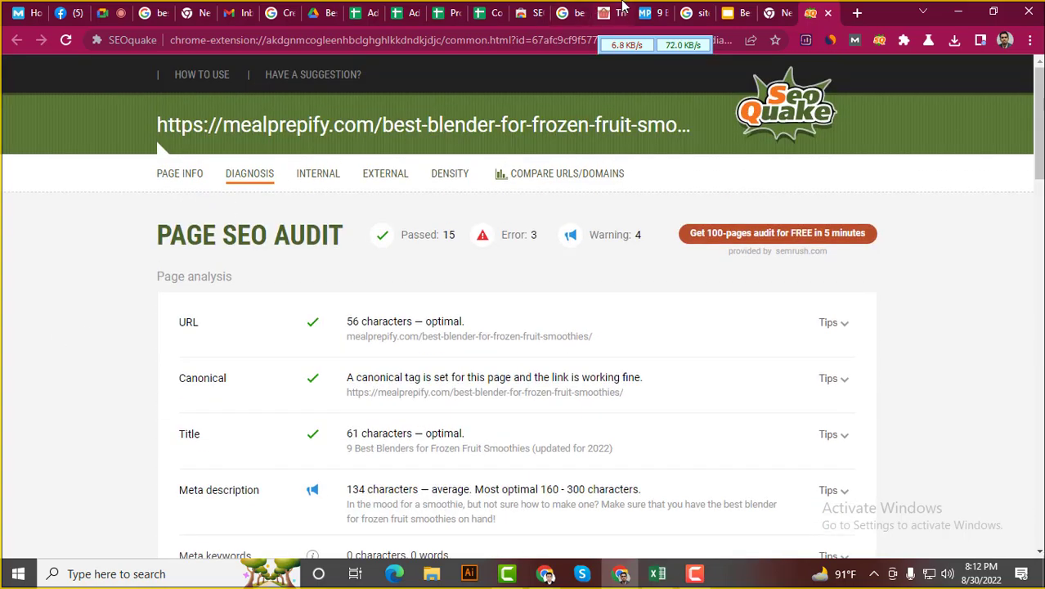
left_click_drag(809, 12, 526, 14)
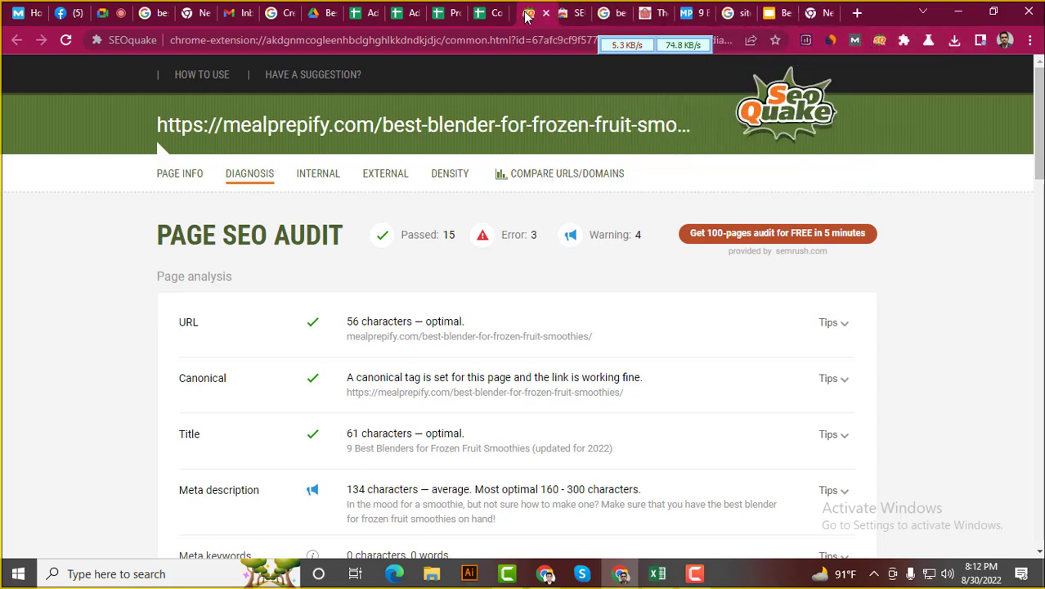
left_click(482, 14)
Check the audit's URL result and its advice, which shows a 56-character URL
left_click(136, 314)
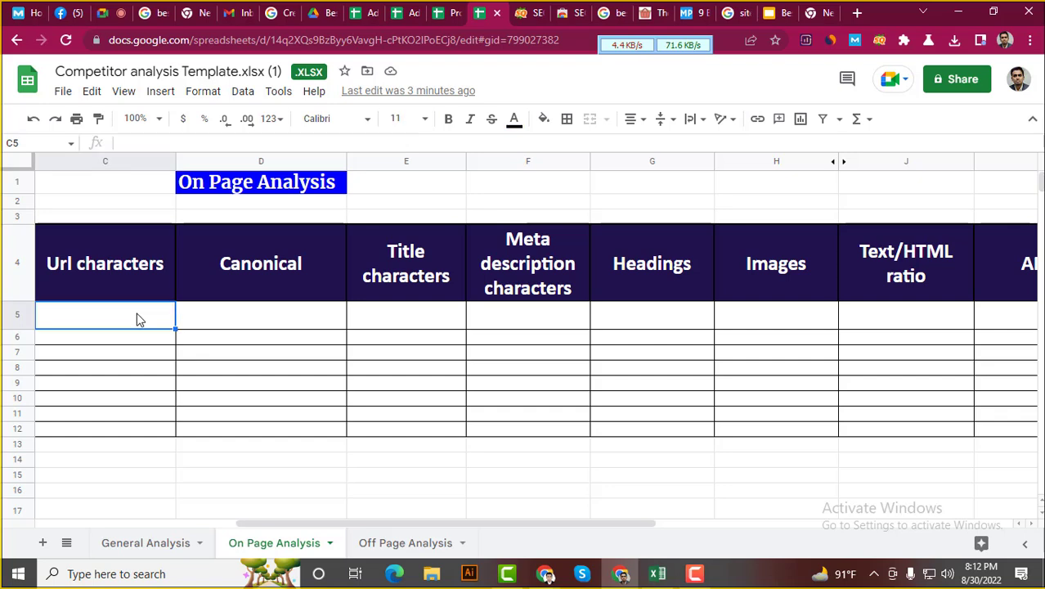
left_click(551, 10)
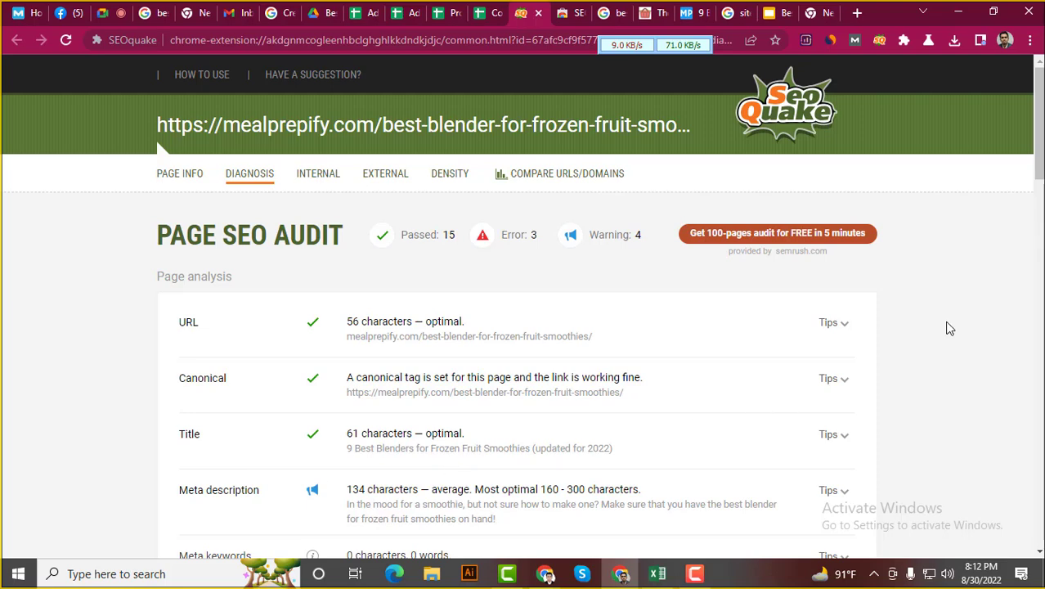
left_click(844, 324)
left_click(846, 326)
left_click_drag(345, 321, 409, 320)
left_click(405, 318)
left_click(493, 10)
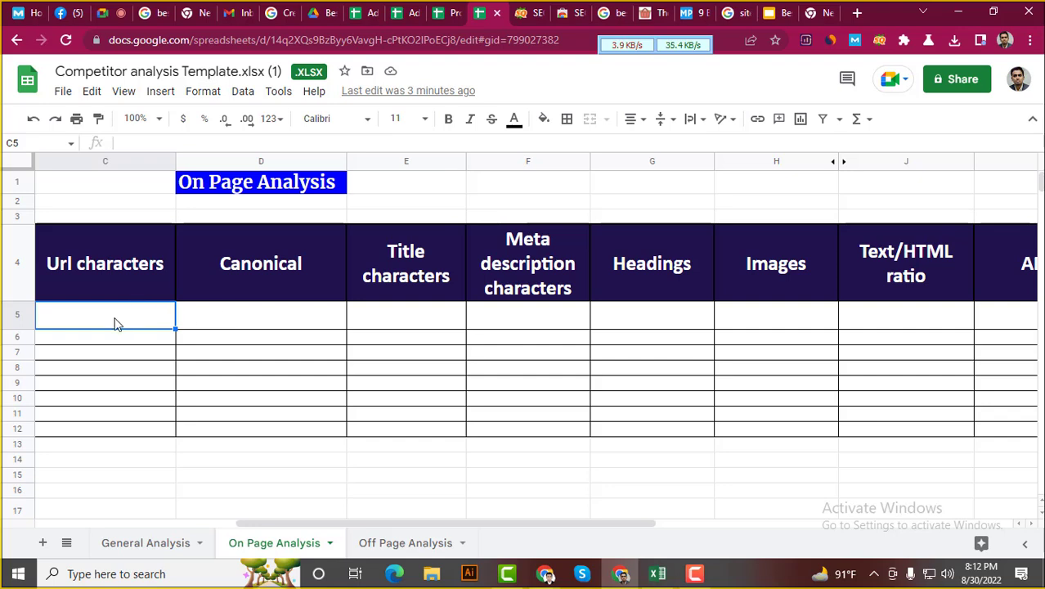
Enter No in Url characters cell C5 and fill it green
type("N")
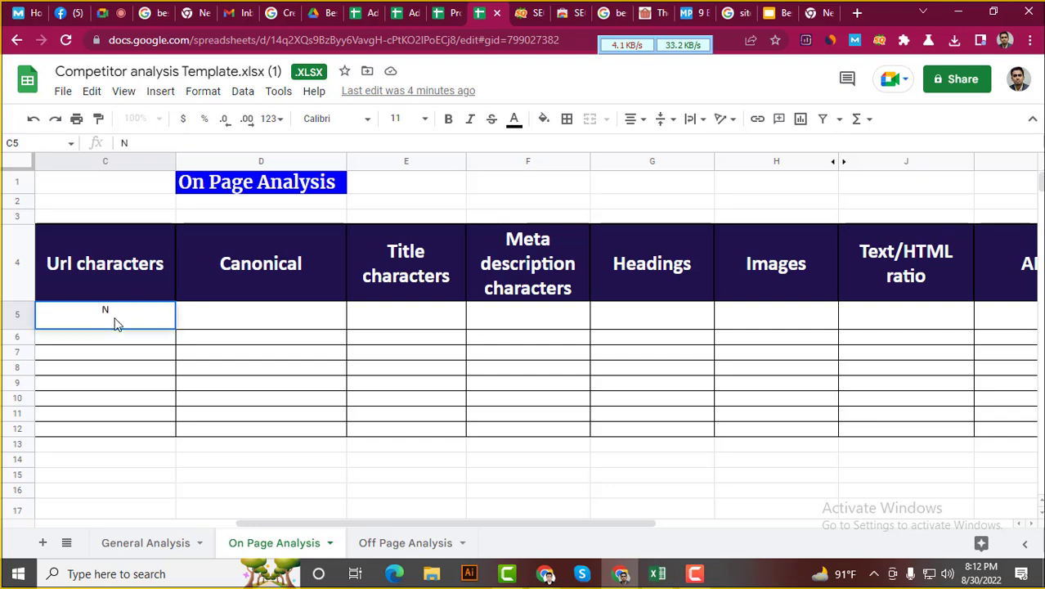
type("o")
left_click(104, 353)
left_click(122, 320)
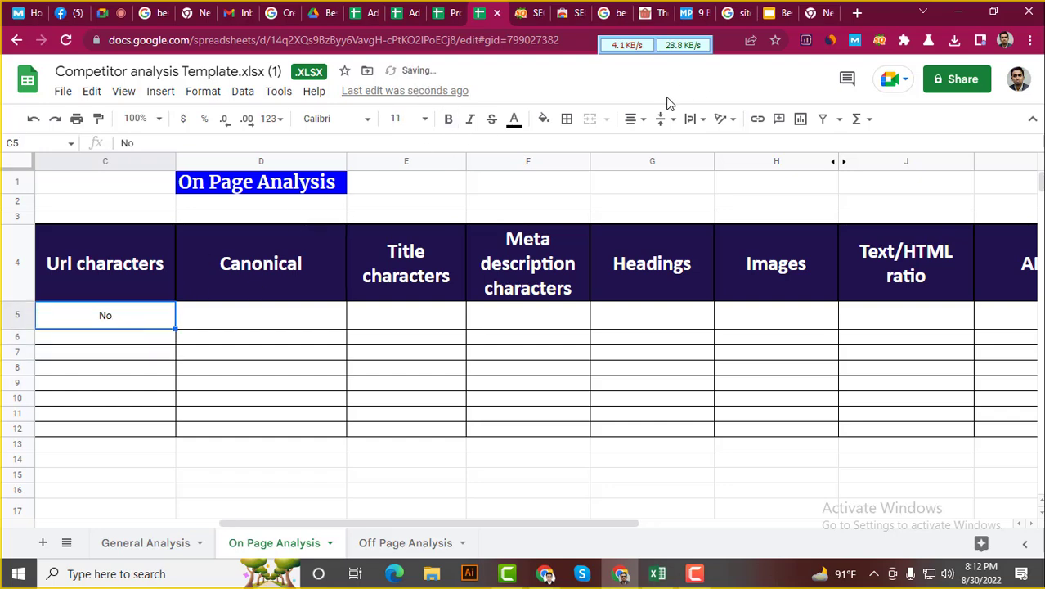
left_click(544, 118)
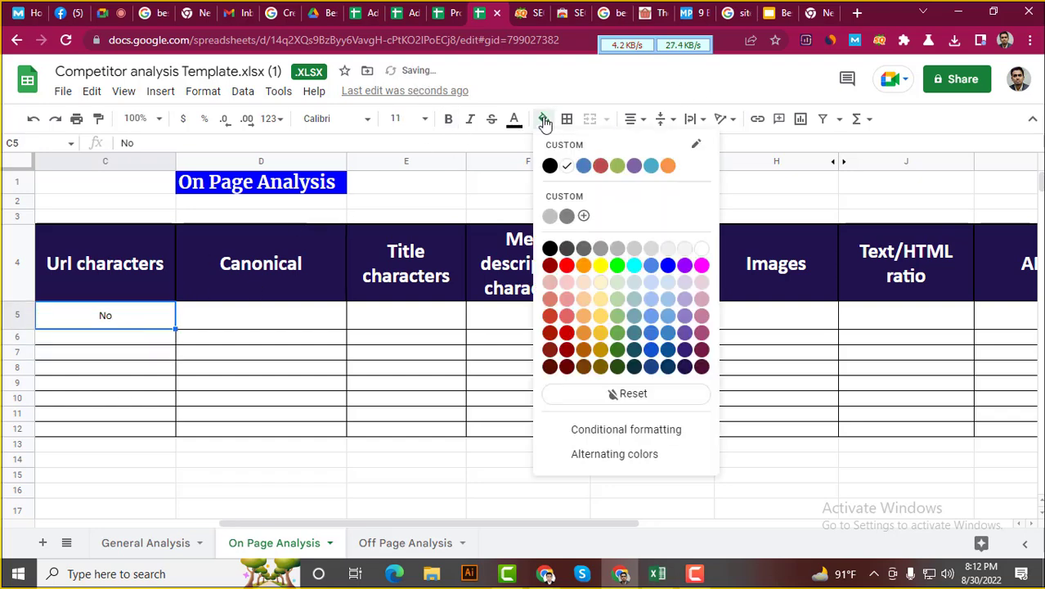
left_click(566, 266)
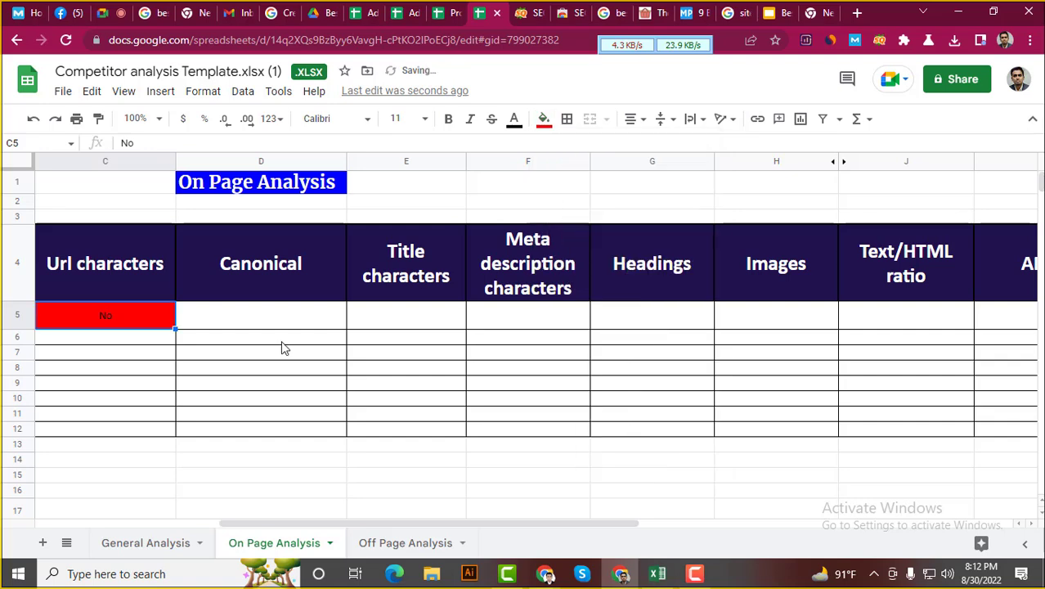
left_click(544, 120)
left_click(617, 266)
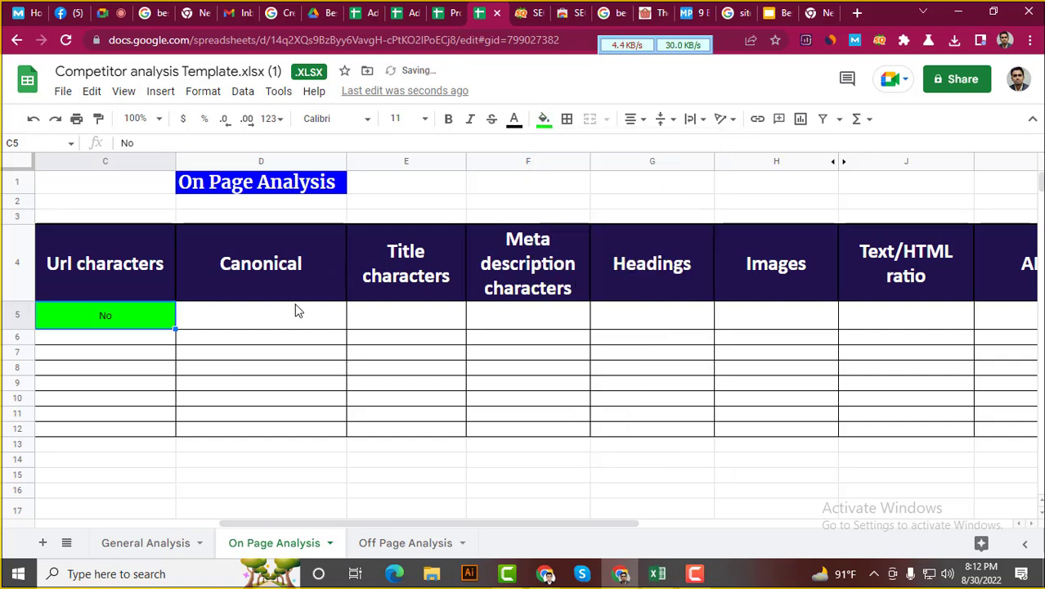
left_click(263, 324)
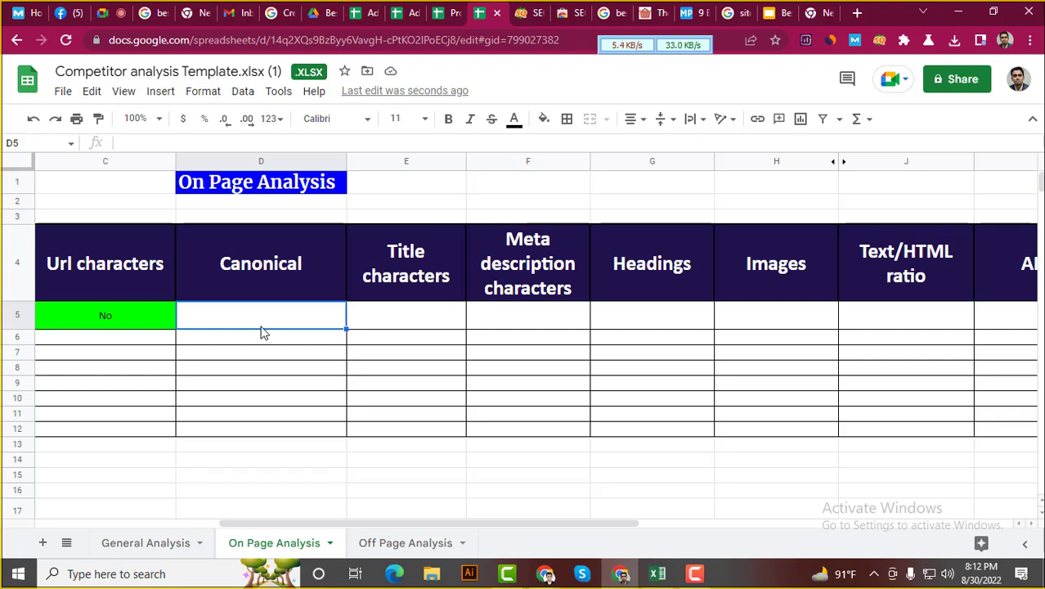
Launch Notepad and examine the https prefix of The Singular Kitchen article's address
left_click(17, 574)
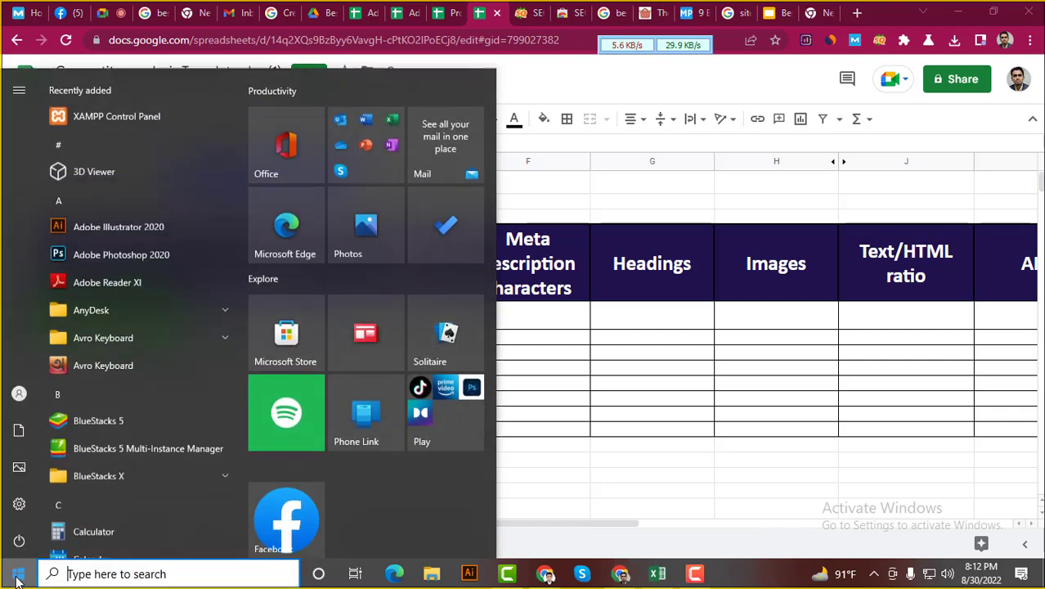
left_click(90, 574)
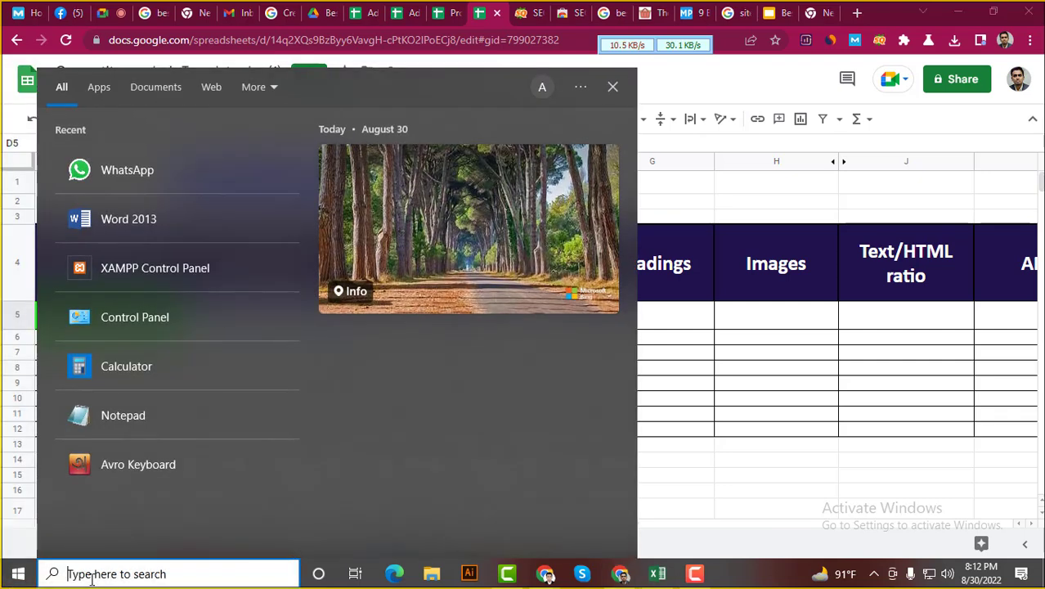
left_click(142, 423)
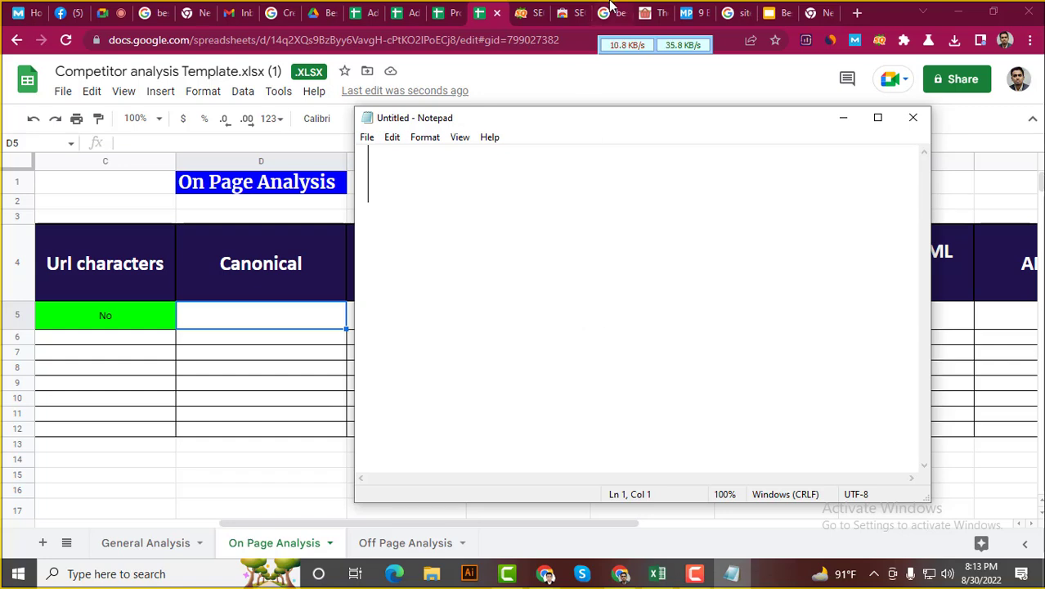
left_click(652, 13)
left_click(168, 45)
left_click(168, 45)
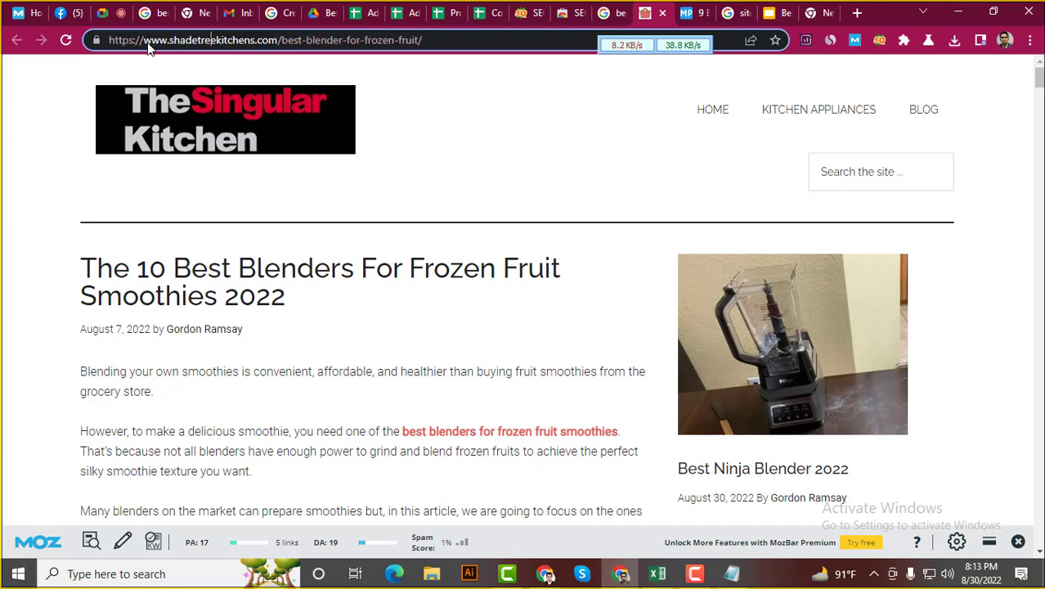
left_click_drag(135, 41, 111, 41)
left_click(732, 574)
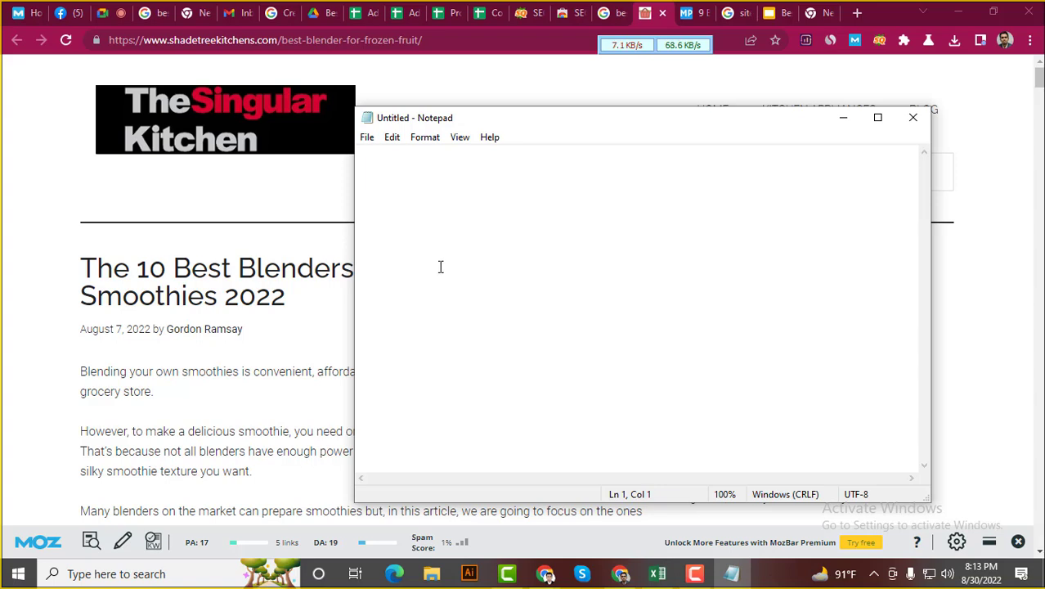
Type four lines in Notepad: https, http, https and http
type("htt")
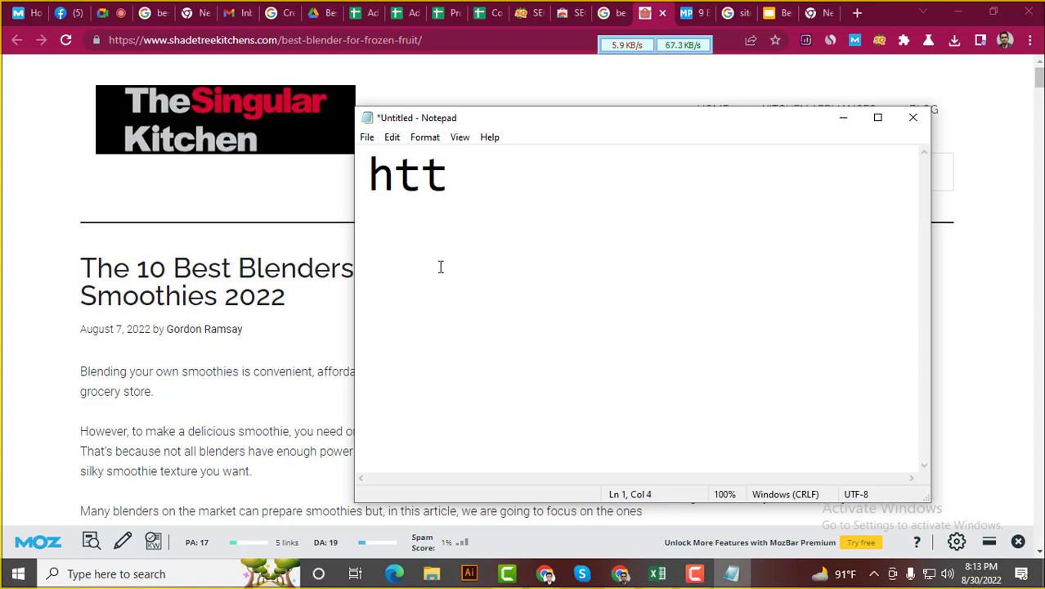
type("ps")
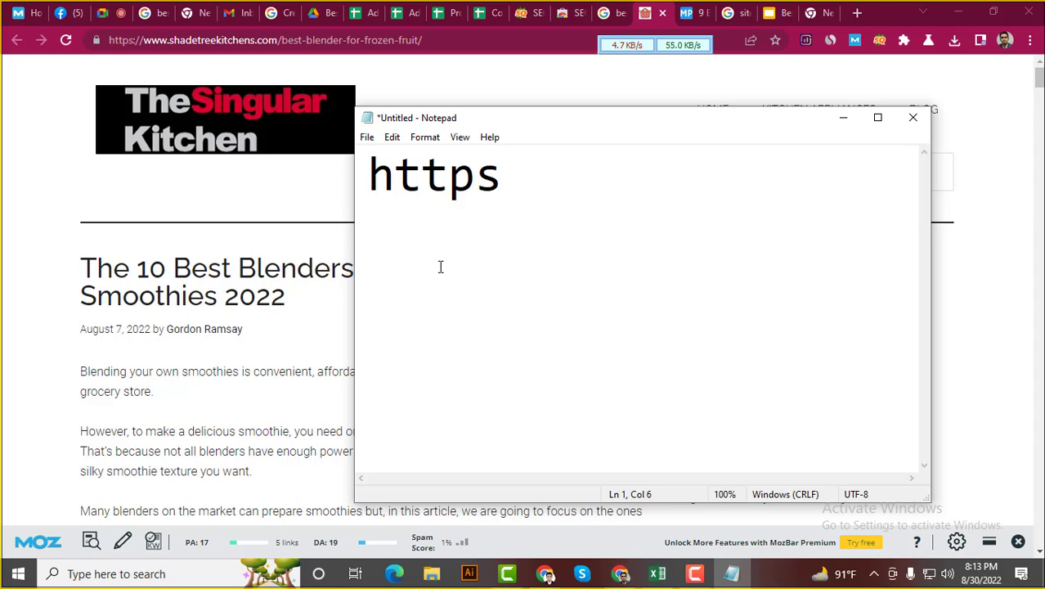
key("Return")
type("h")
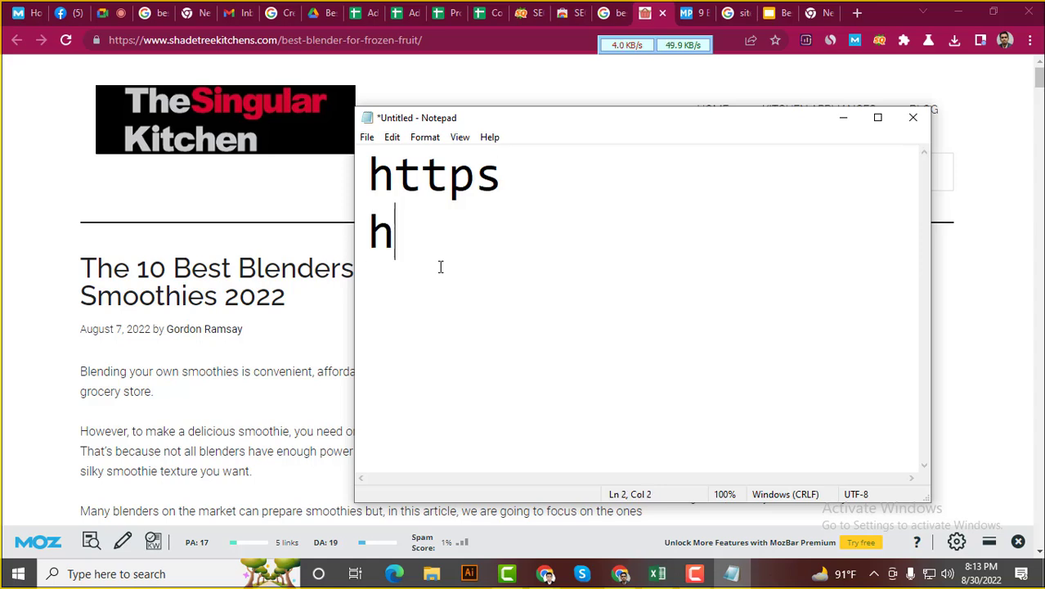
type("ttp")
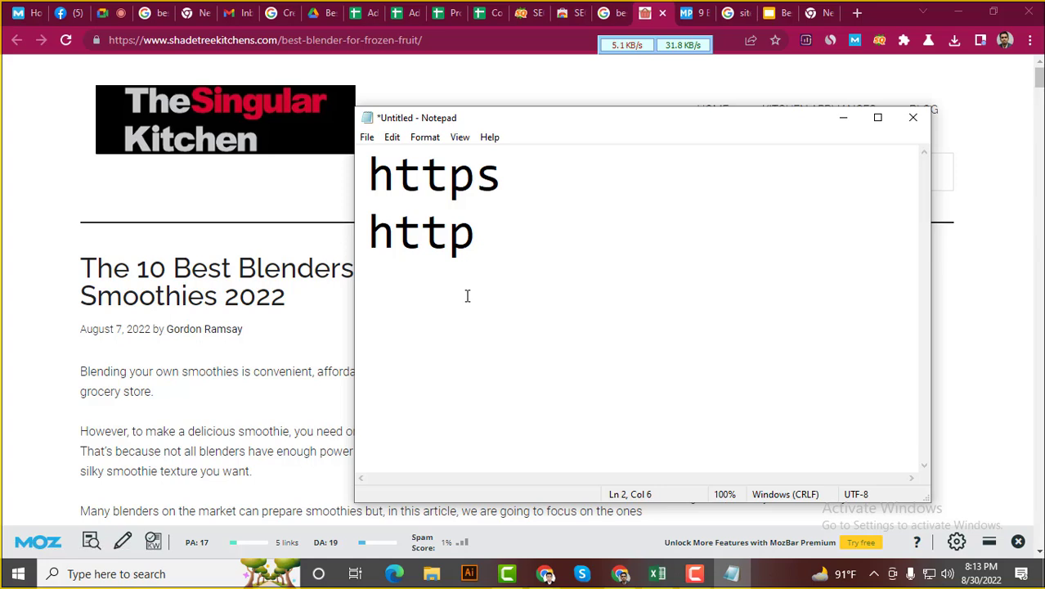
key("Return")
type("htt")
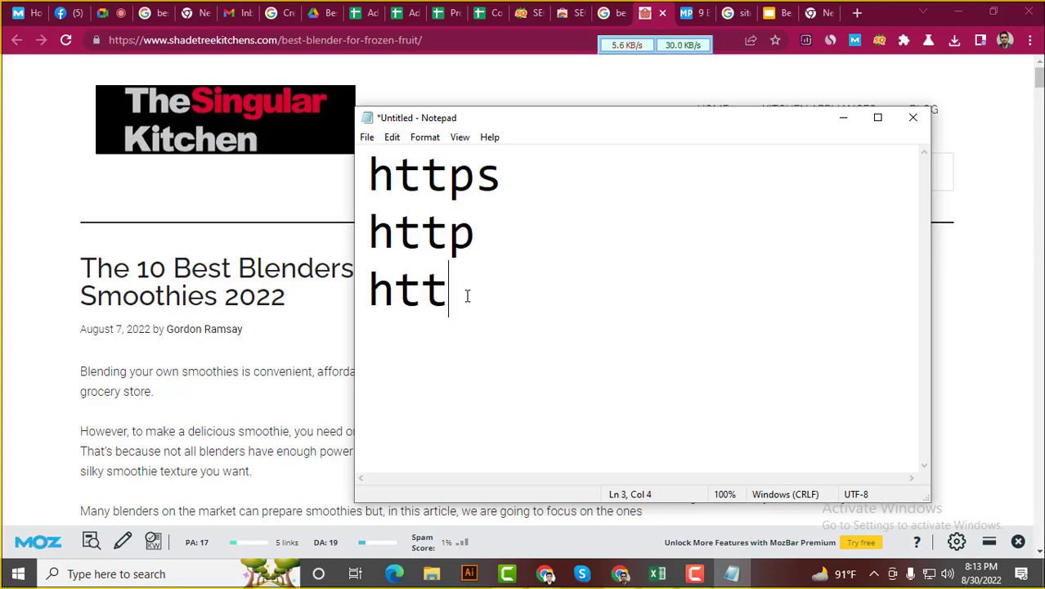
type("ps")
key("Return")
type("htt")
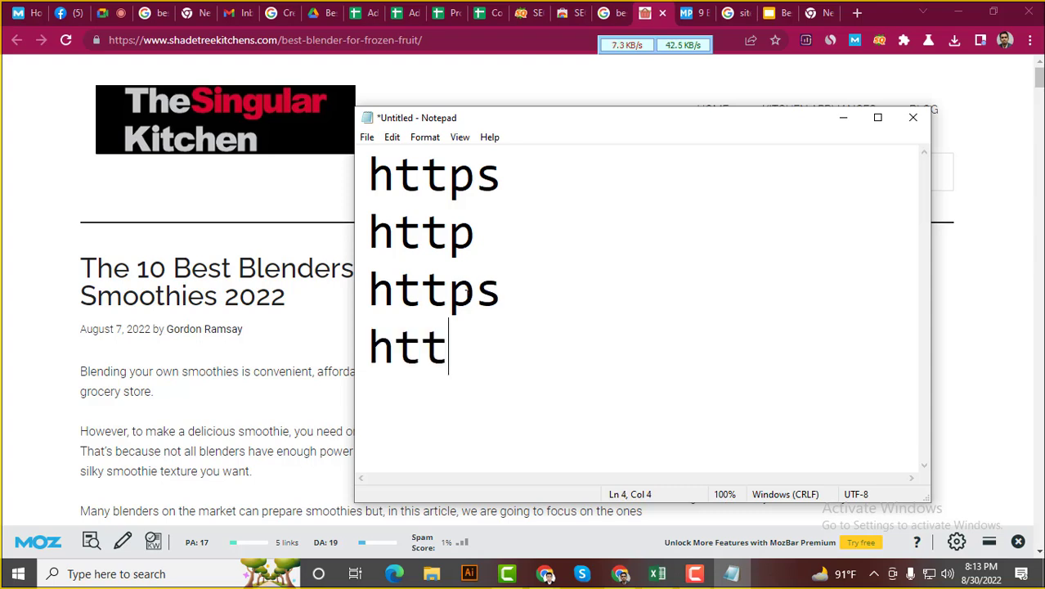
type("p")
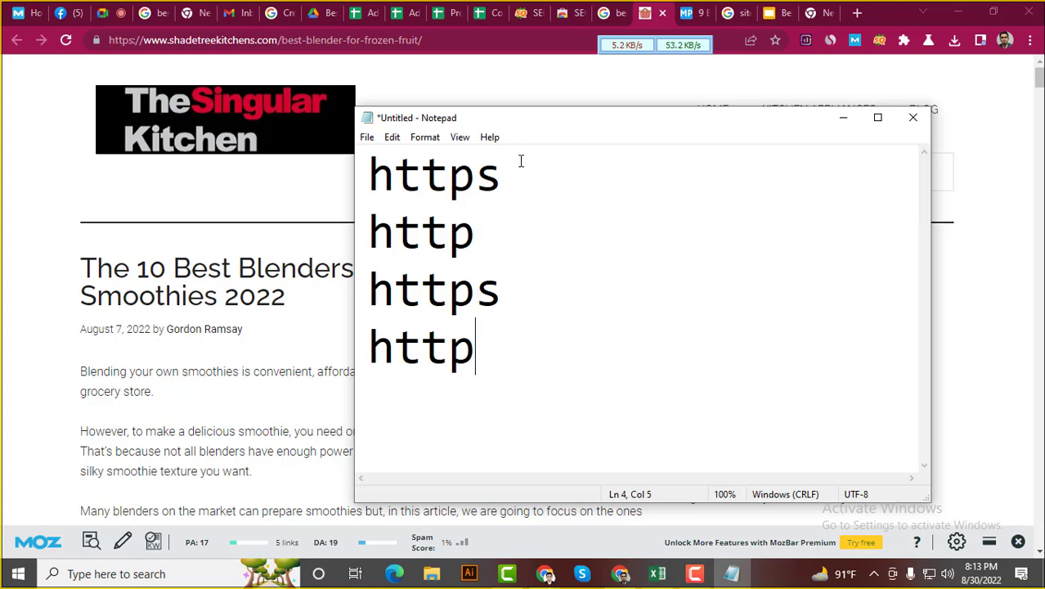
Add www after https and http on the first two lines
left_click(532, 178)
type("www")
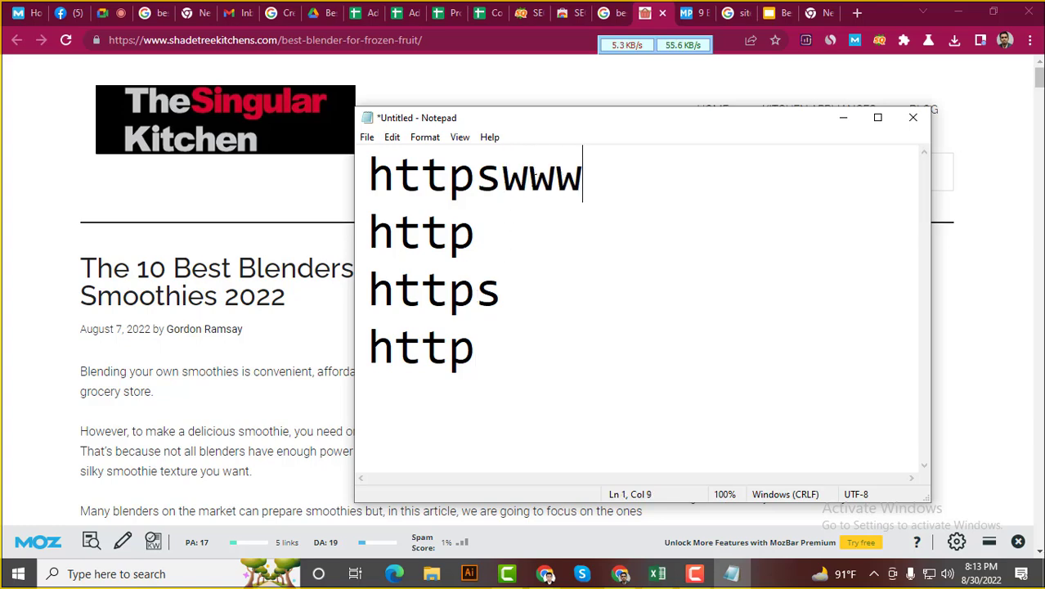
key("Left")
key("Left")
key("Left")
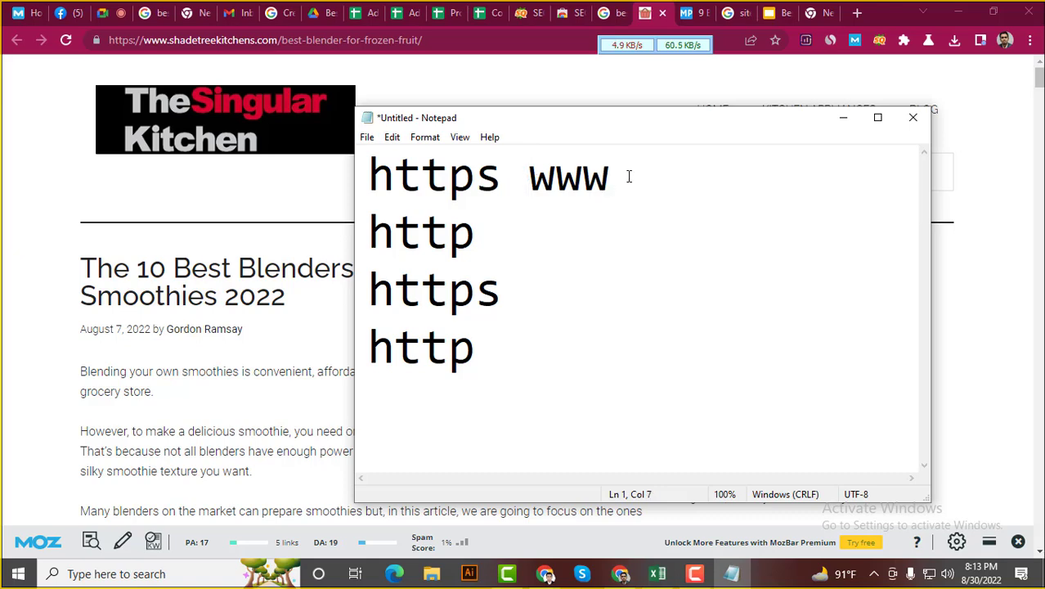
left_click(493, 238)
type("w")
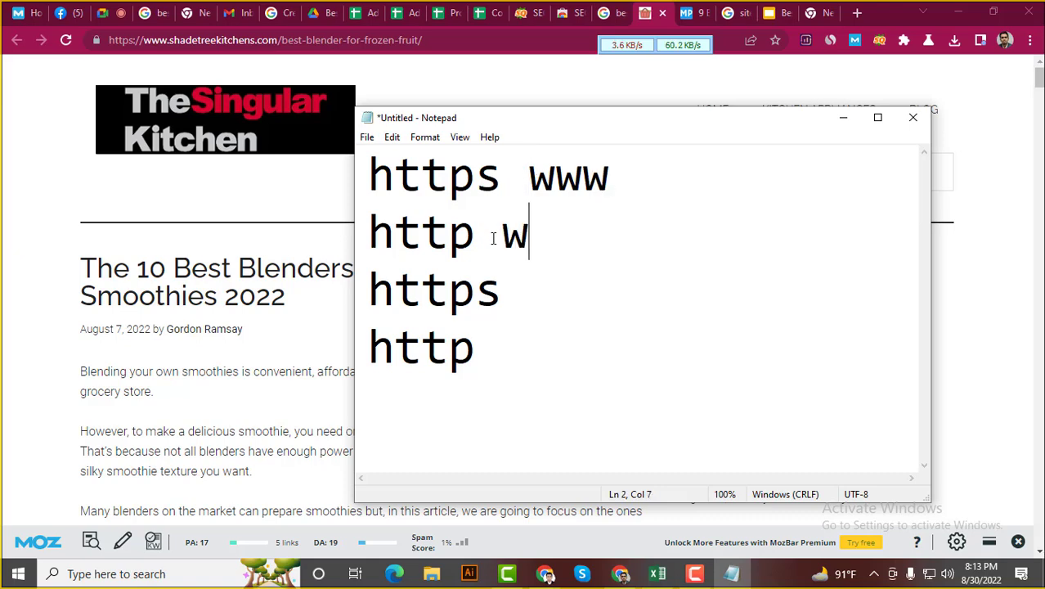
type("ww")
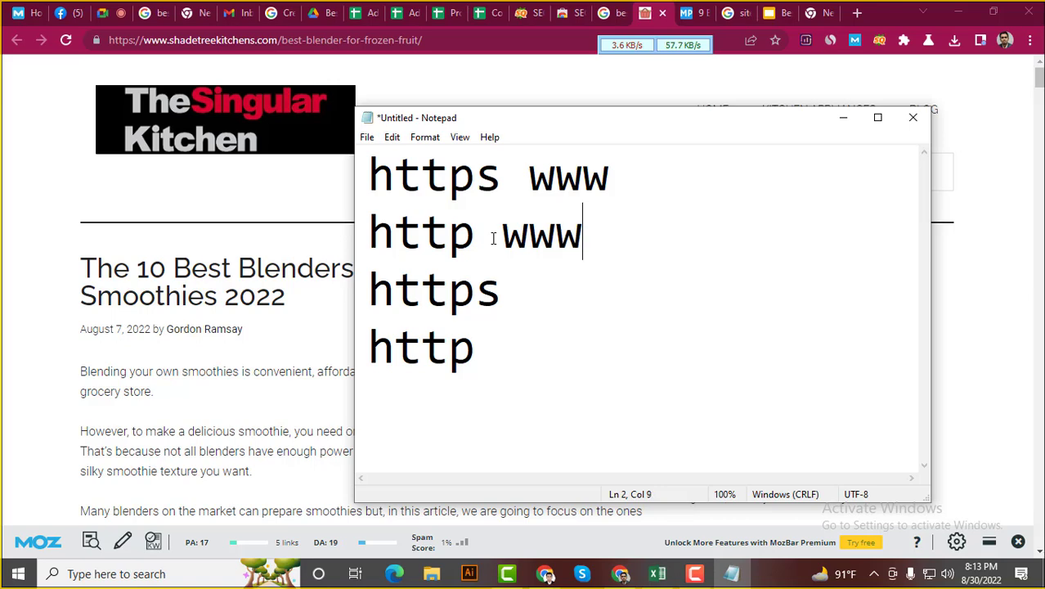
left_click(552, 309)
left_click_drag(502, 358, 374, 170)
left_click(475, 287)
left_click_drag(618, 176, 374, 183)
left_click(474, 291)
left_click_drag(531, 296, 372, 296)
left_click(434, 293)
left_click_drag(638, 180, 369, 179)
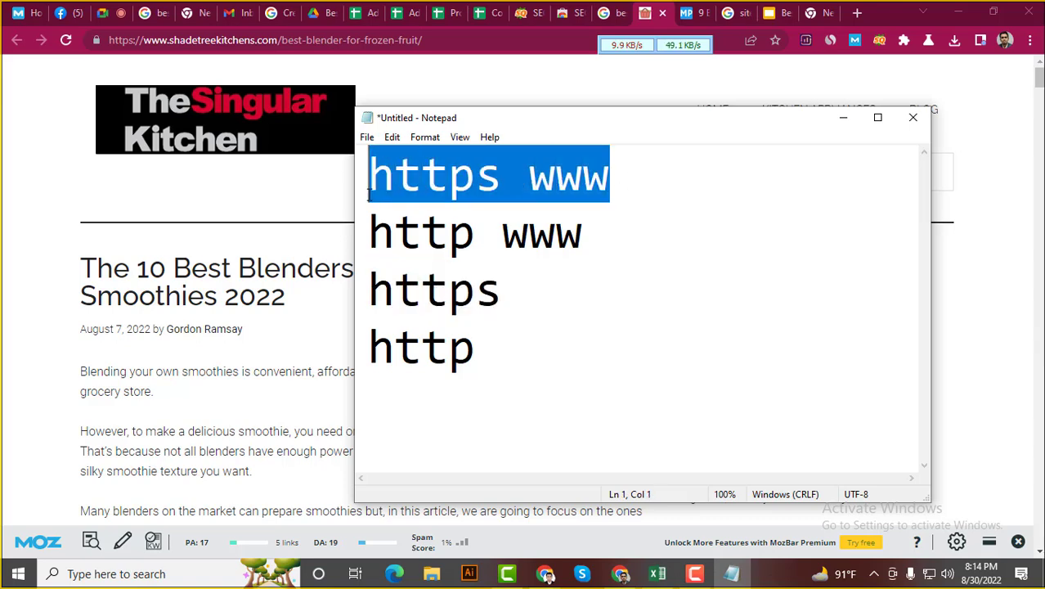
left_click_drag(533, 295, 370, 296)
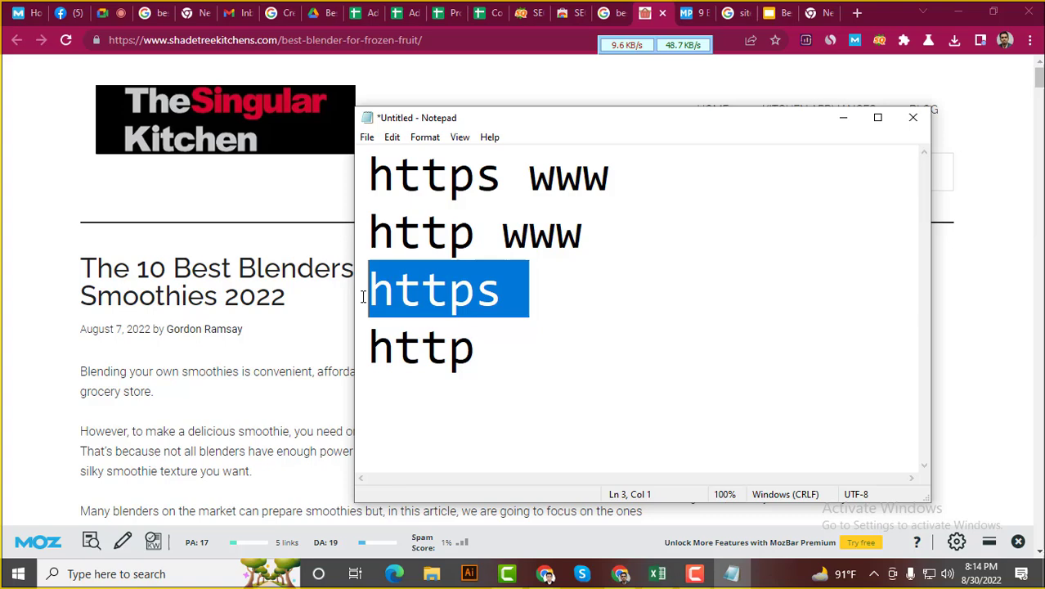
left_click(424, 291)
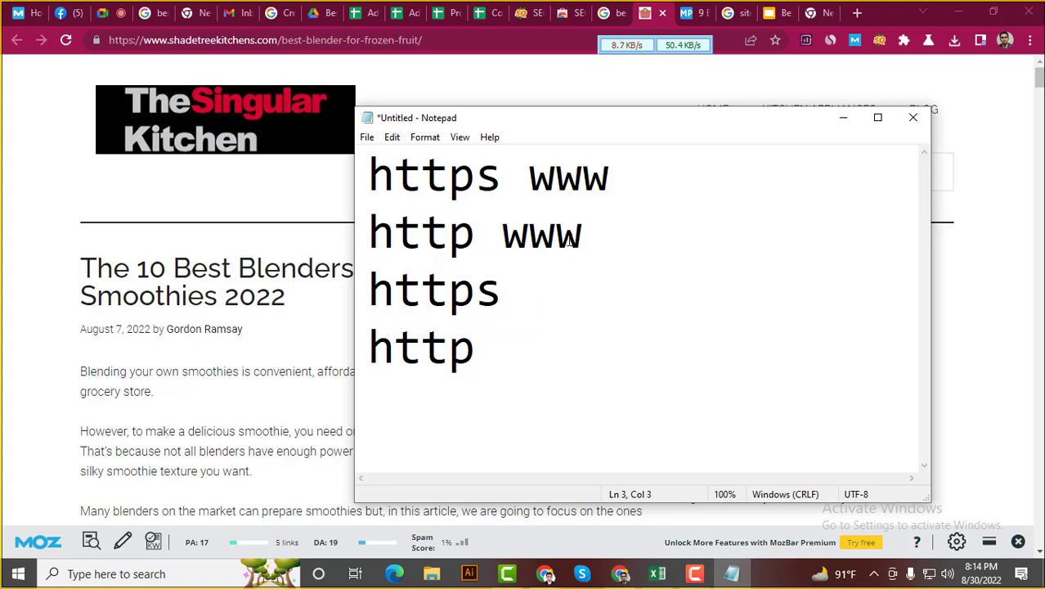
left_click_drag(586, 237, 370, 236)
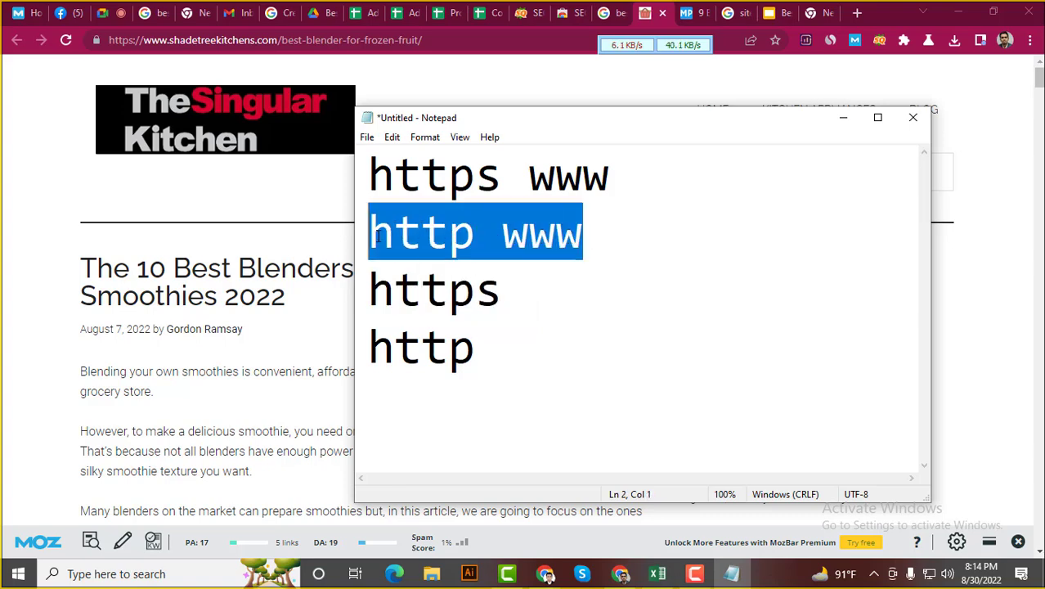
left_click(475, 236)
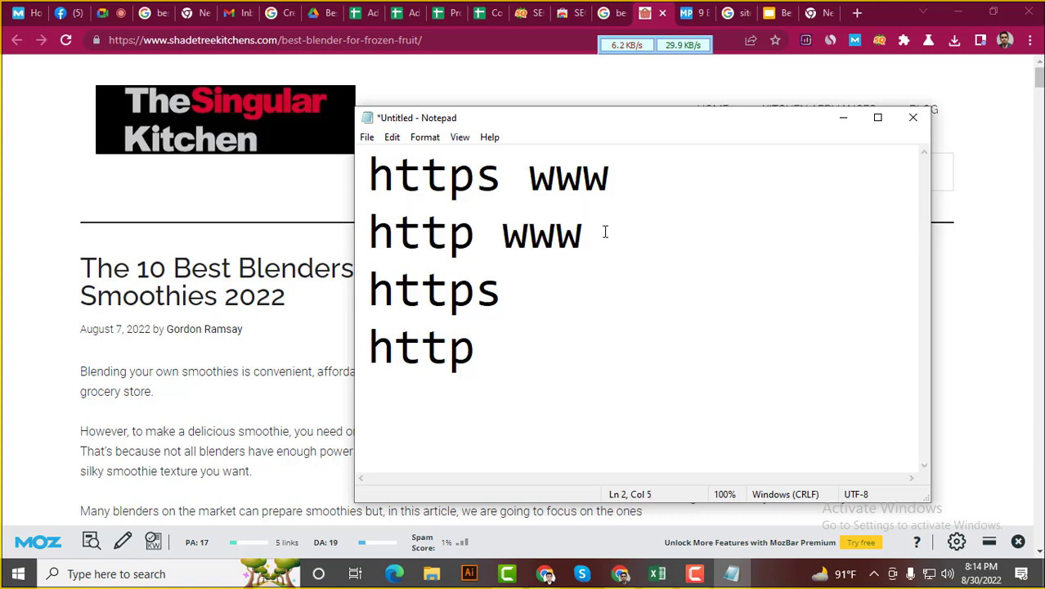
left_click_drag(604, 232, 355, 243)
left_click_drag(475, 346, 373, 348)
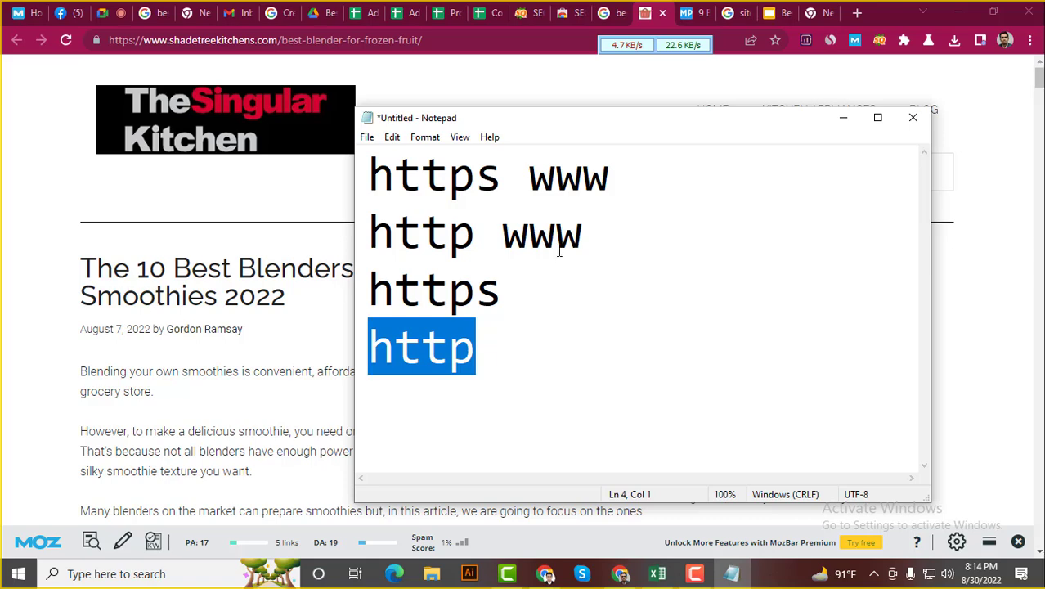
left_click(477, 346)
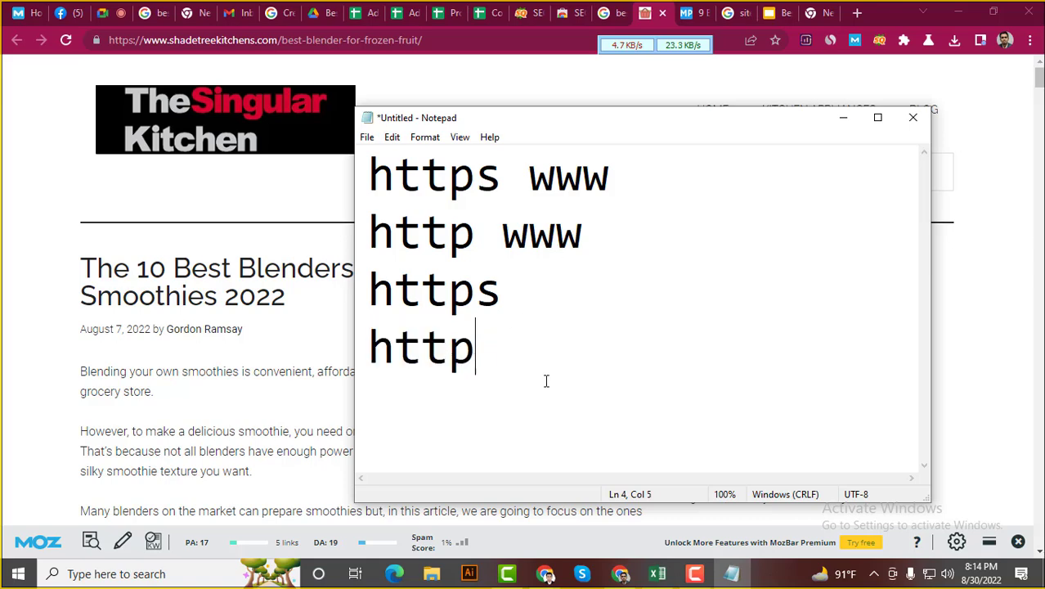
left_click_drag(487, 369, 360, 167)
left_click(410, 175)
left_click(506, 175)
left_click(545, 304)
left_click(476, 244)
left_click(514, 352)
left_click_drag(552, 354, 381, 183)
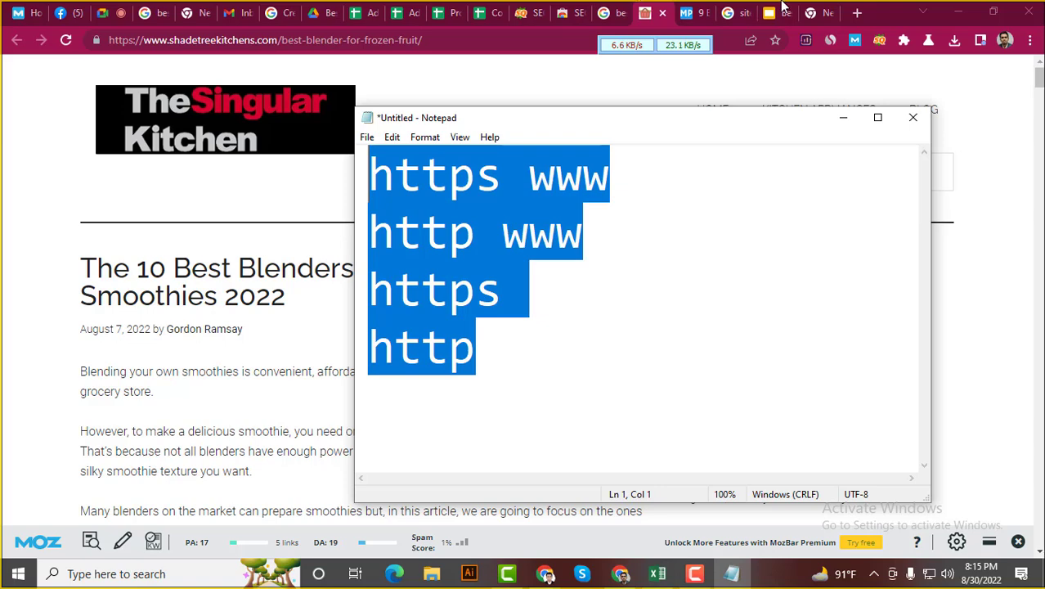
Search the Meal Prepify article's page source for 'canonica' to check its canonical tag
left_click(485, 12)
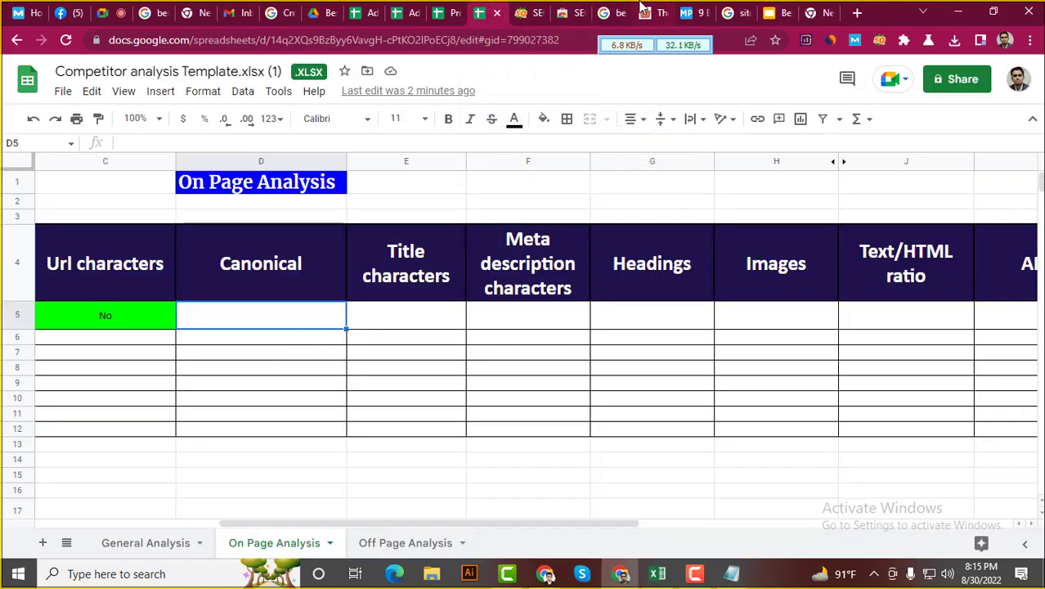
left_click(687, 10)
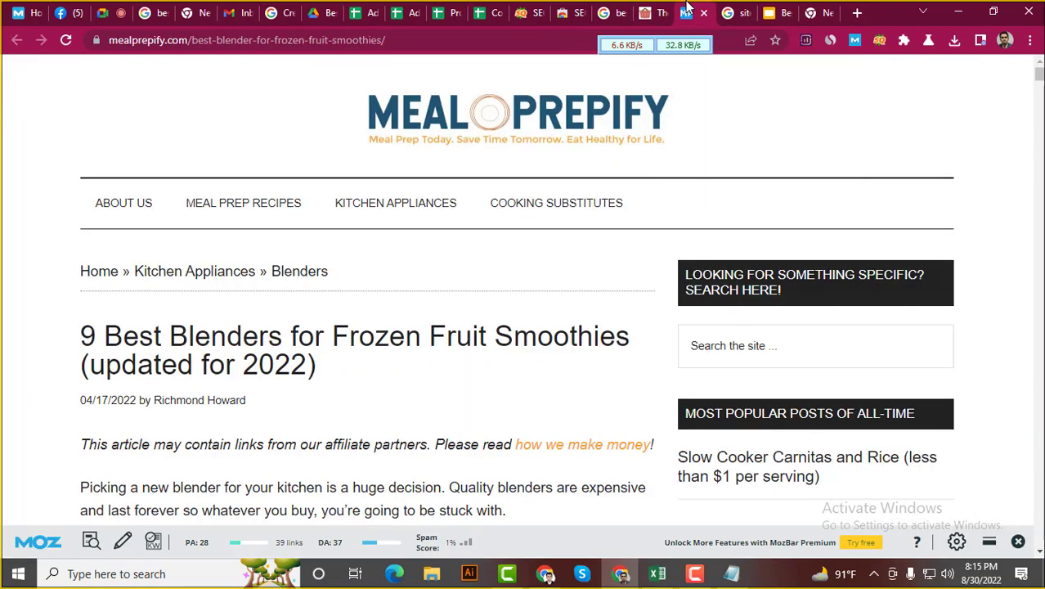
right_click(29, 392)
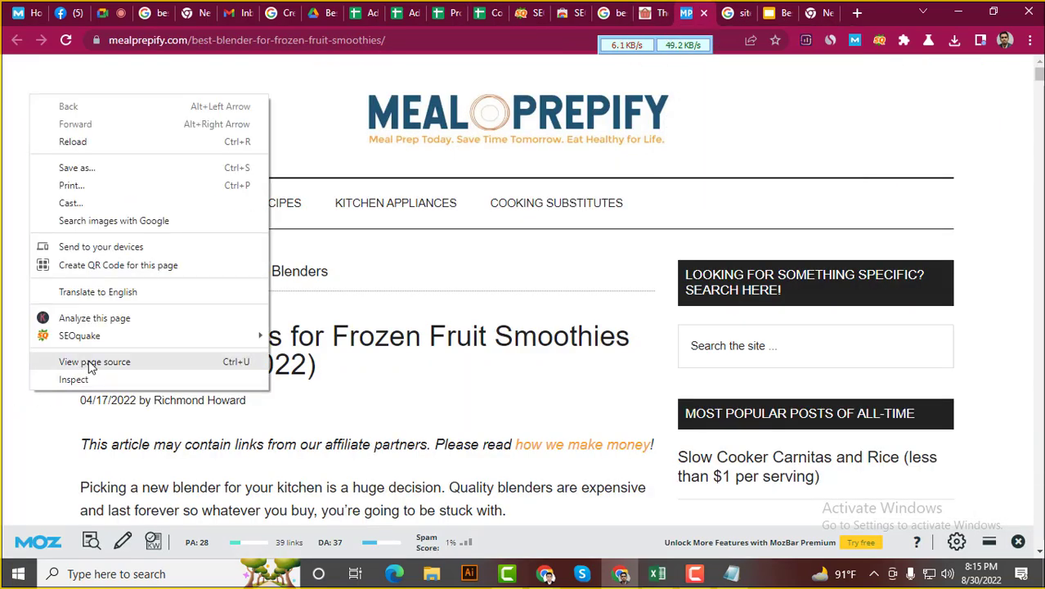
left_click(90, 364)
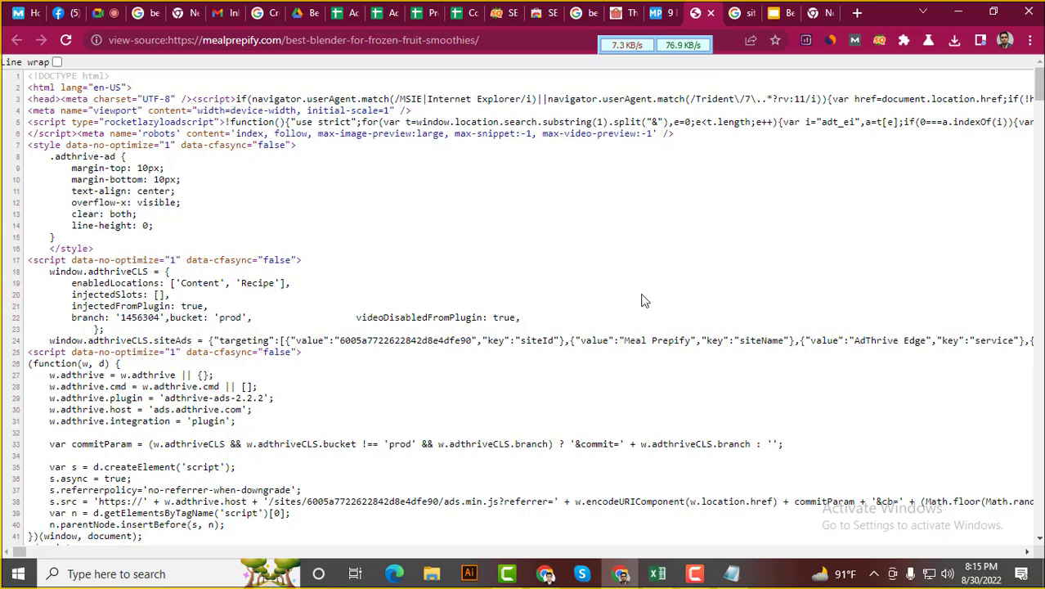
key("ctrl+f")
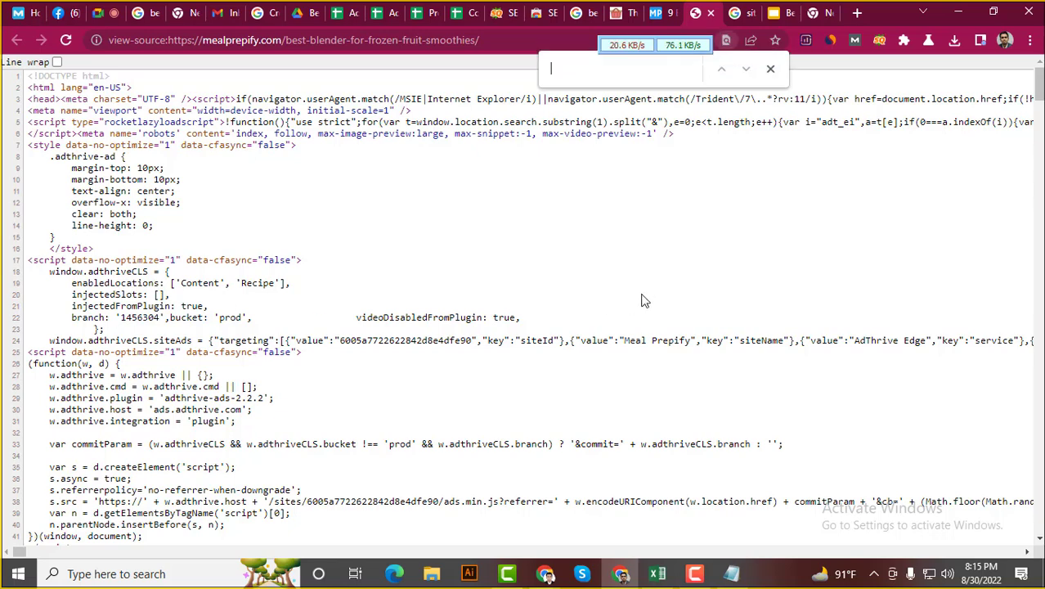
type("can")
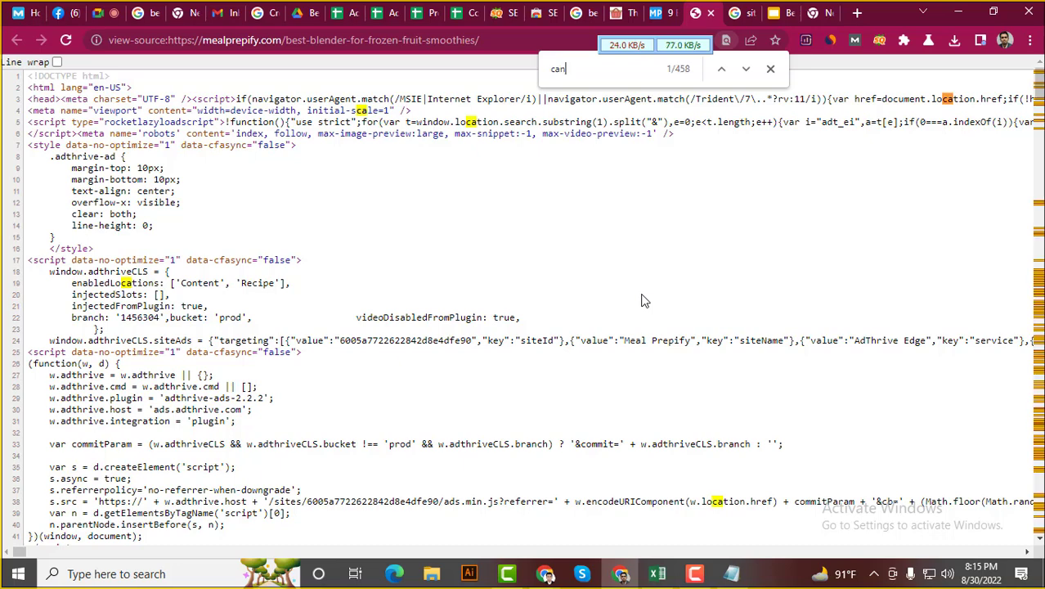
type("onica")
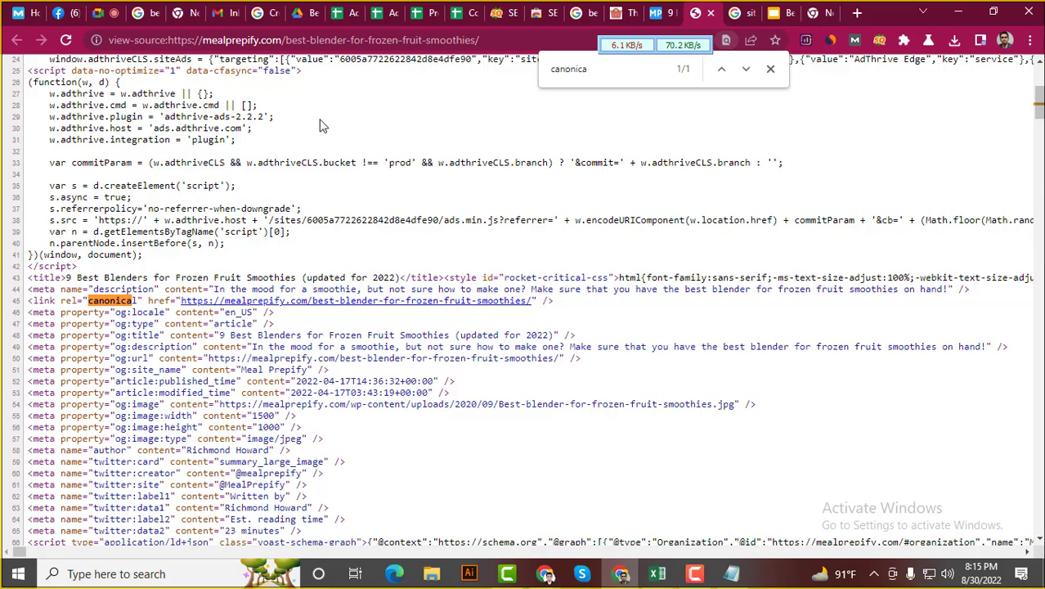
left_click(464, 9)
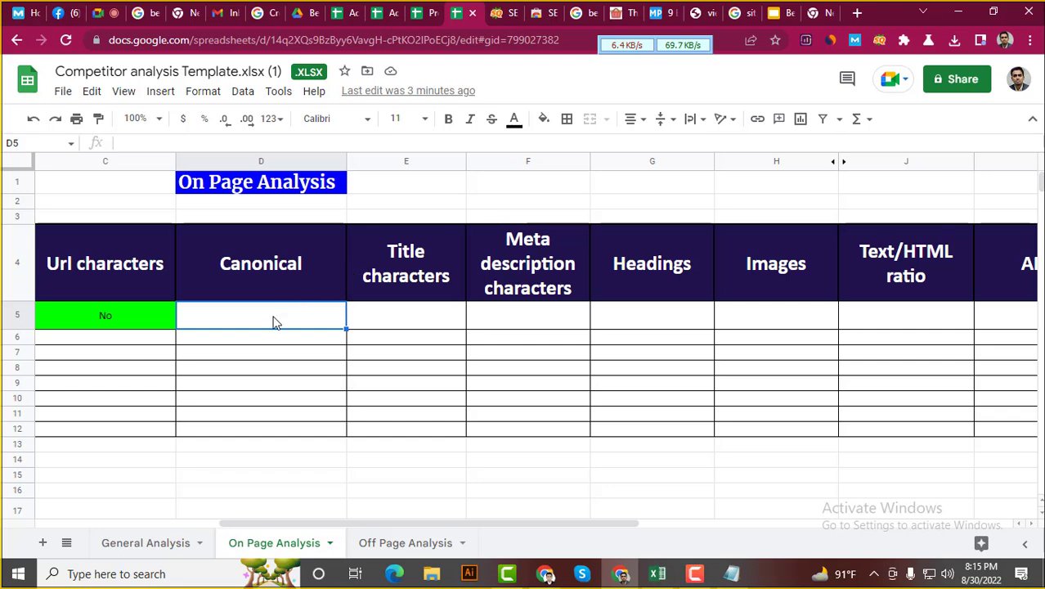
Enter Yes in Canonical cell D5 and fill it red
type("Yes")
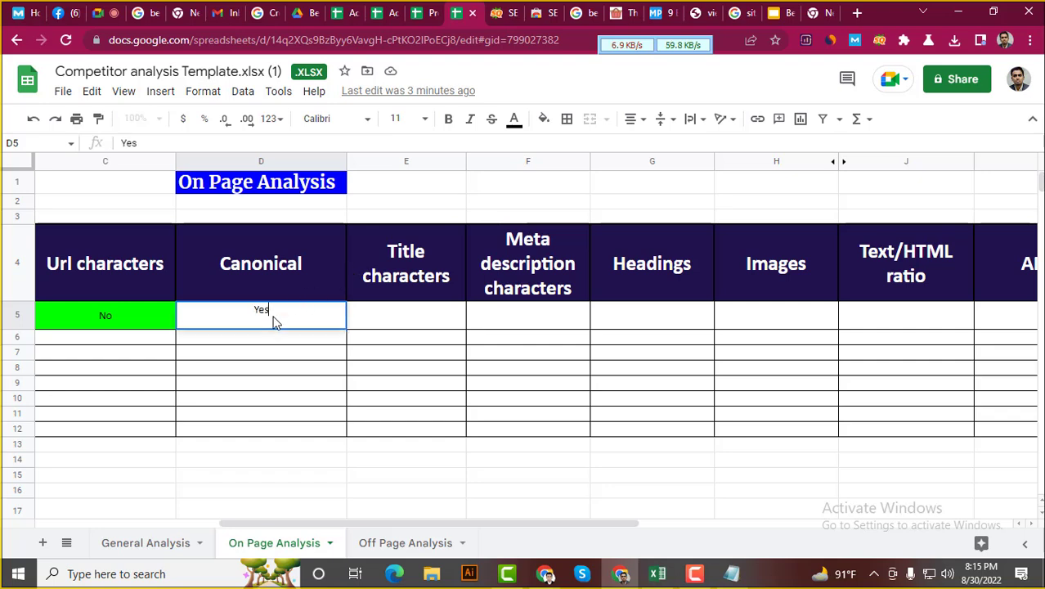
left_click(544, 120)
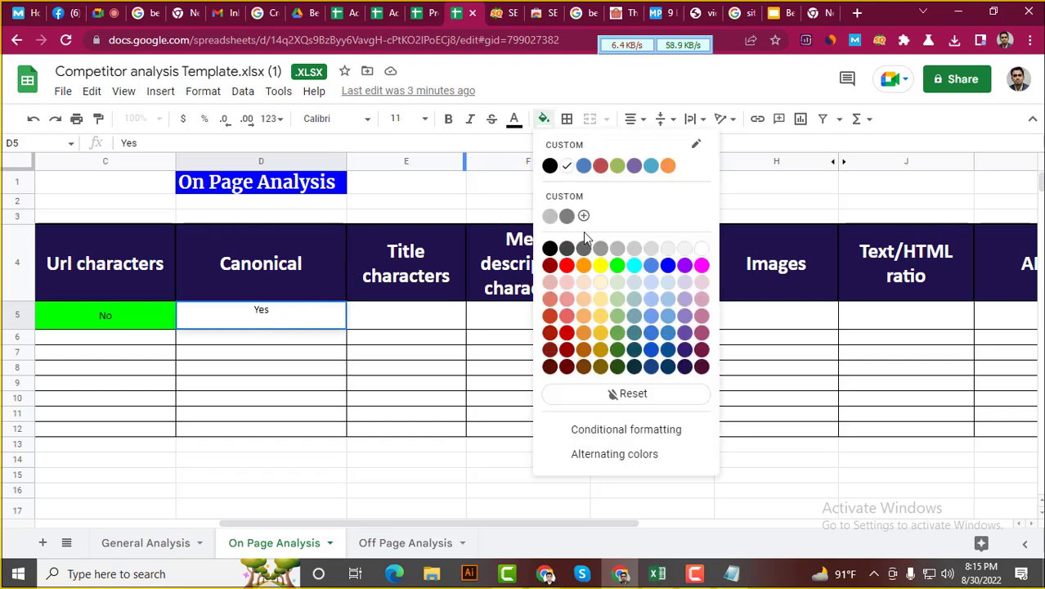
left_click(574, 267)
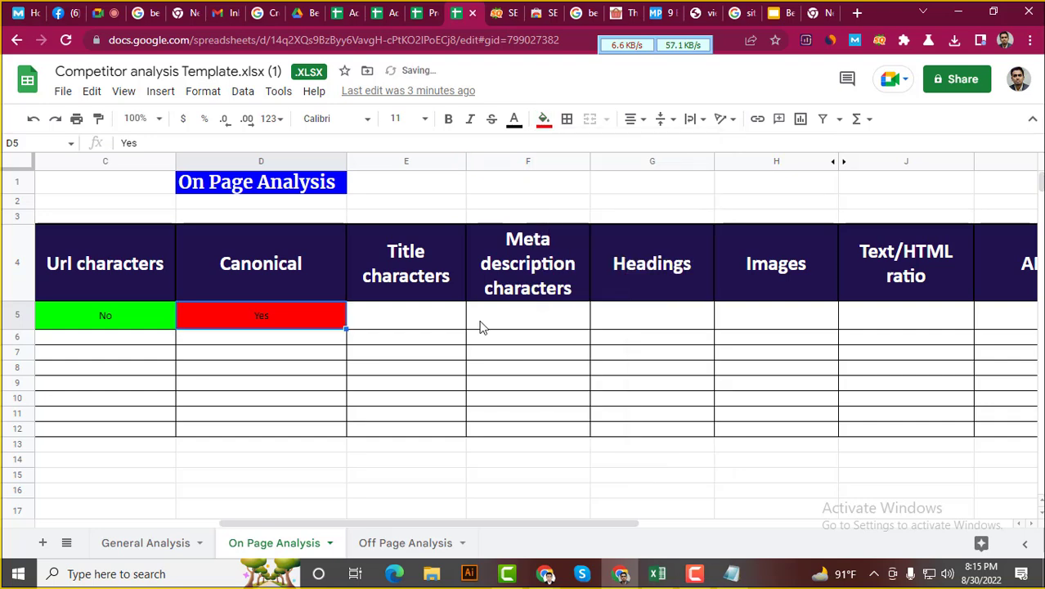
left_click(416, 323)
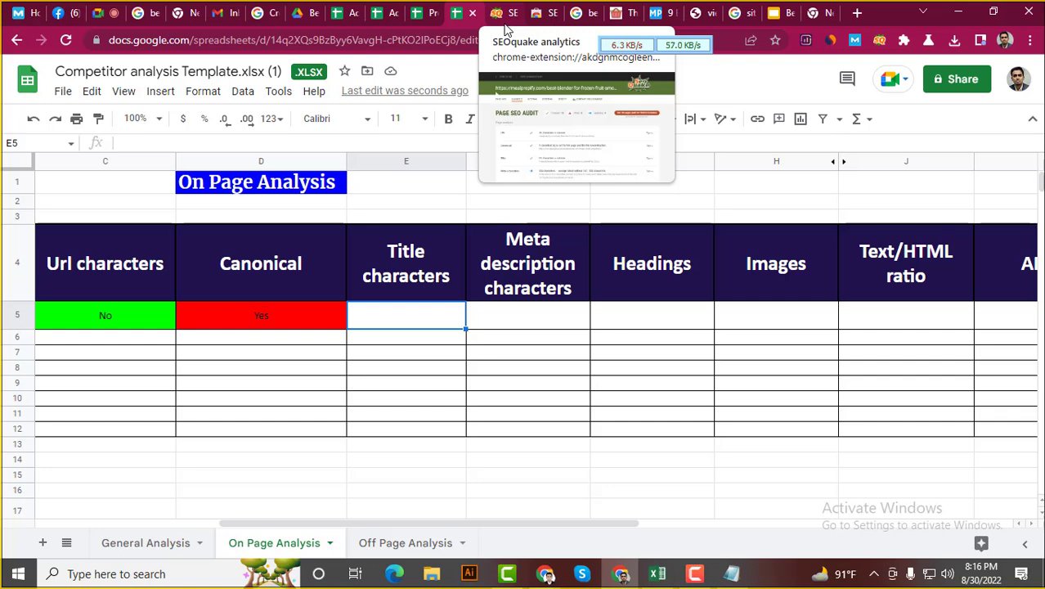
Append the sample .com domain to the end of all four URL lines
left_click(731, 573)
left_click(488, 353)
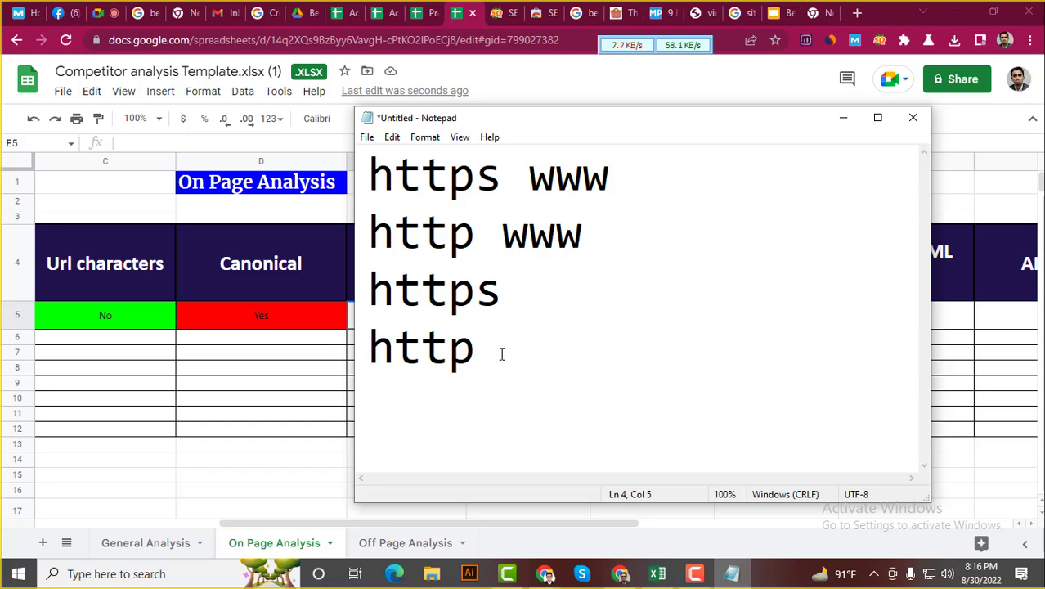
type("asraf.com")
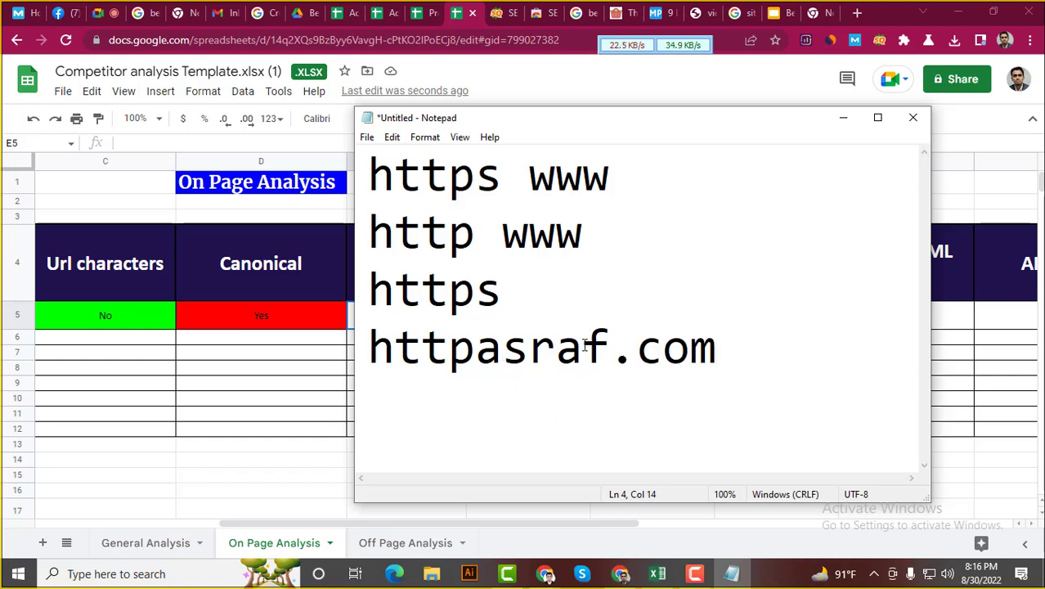
left_click(477, 346)
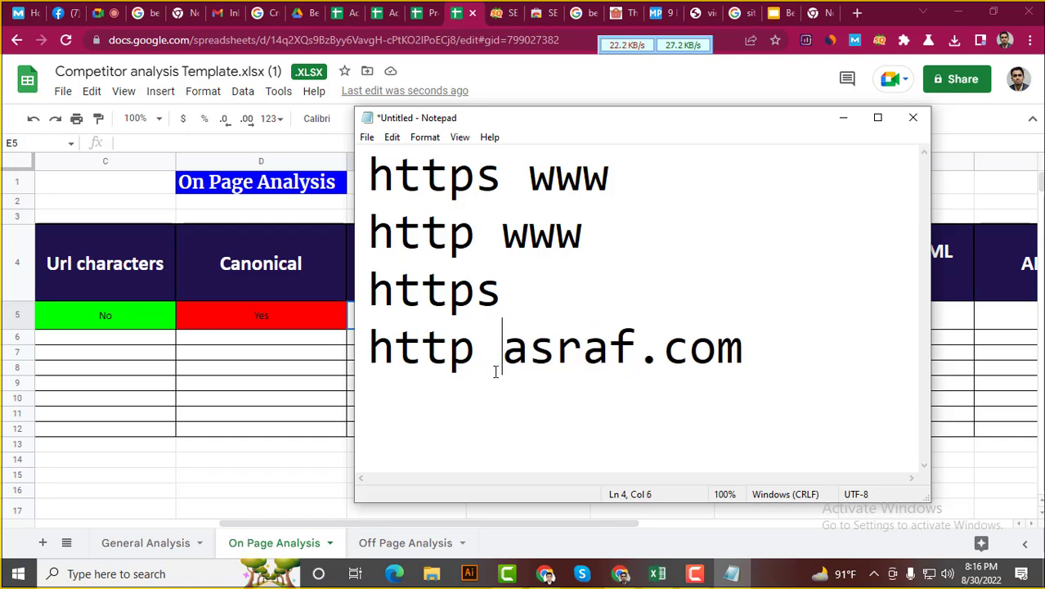
left_click(528, 290)
type("asr")
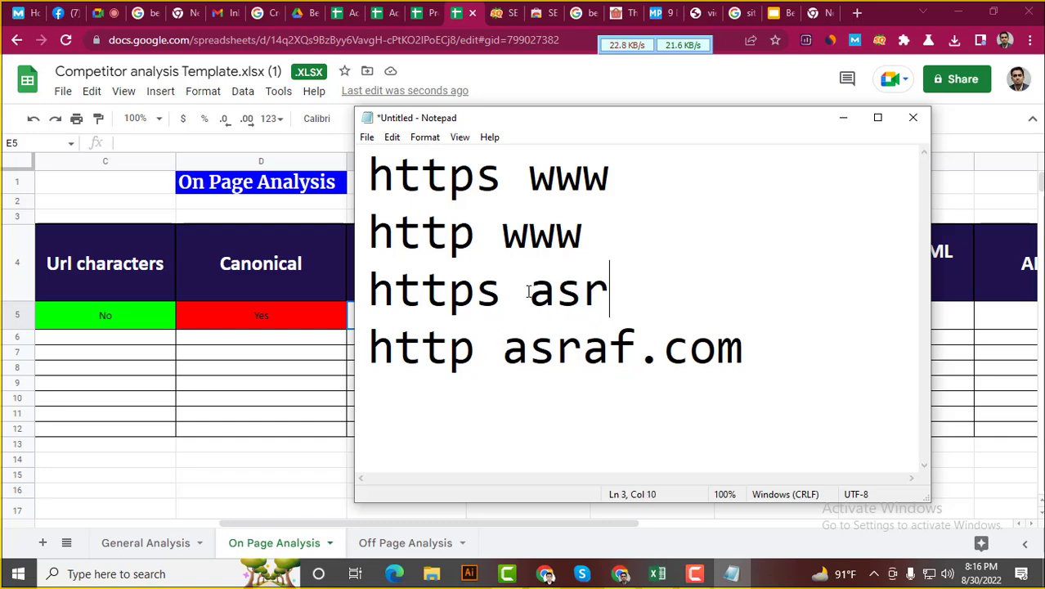
type("af.com")
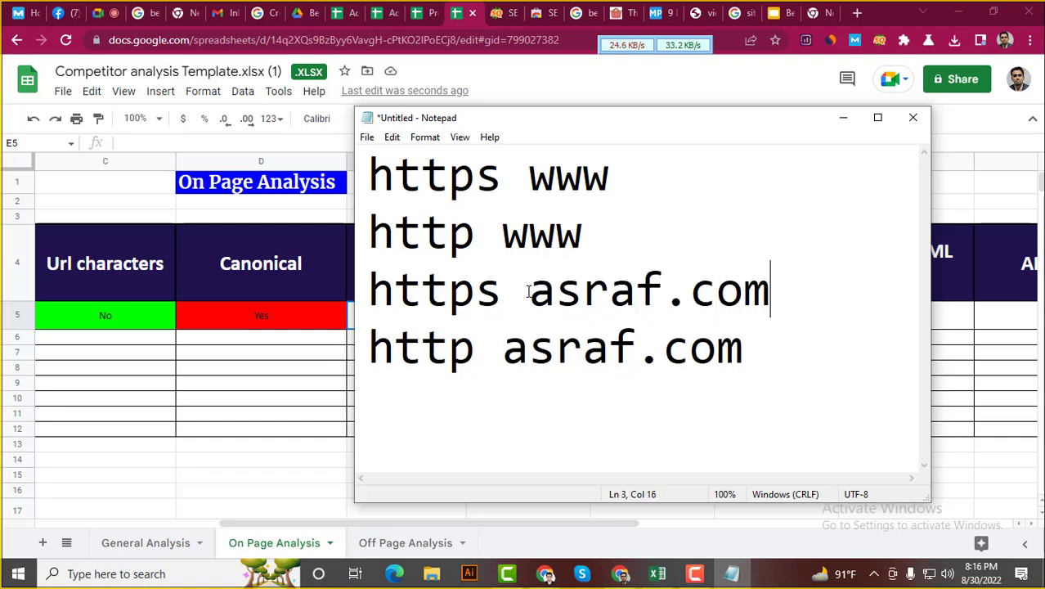
left_click(610, 237)
type("as")
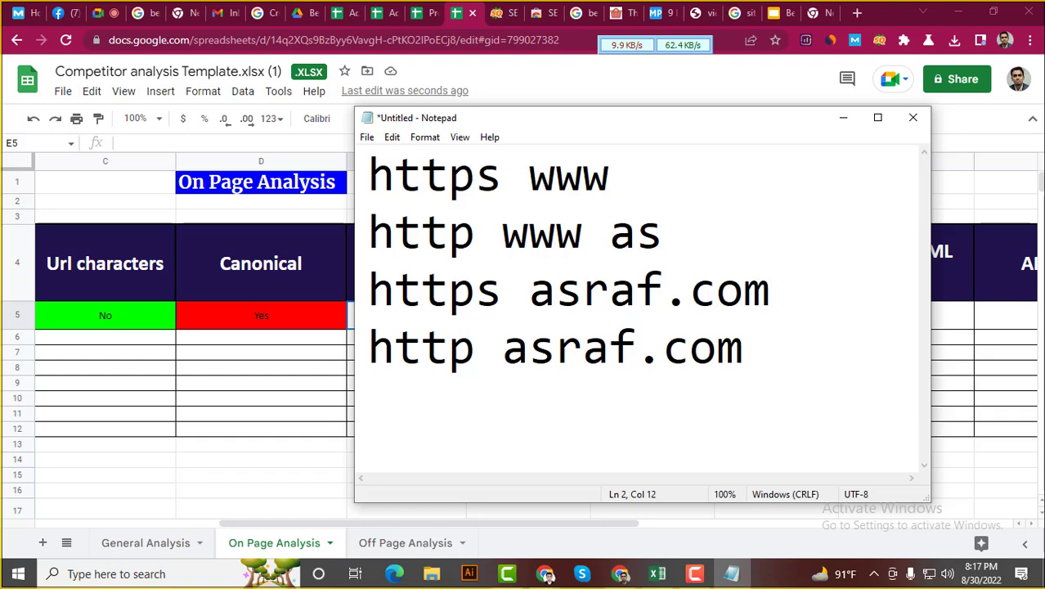
type("ra")
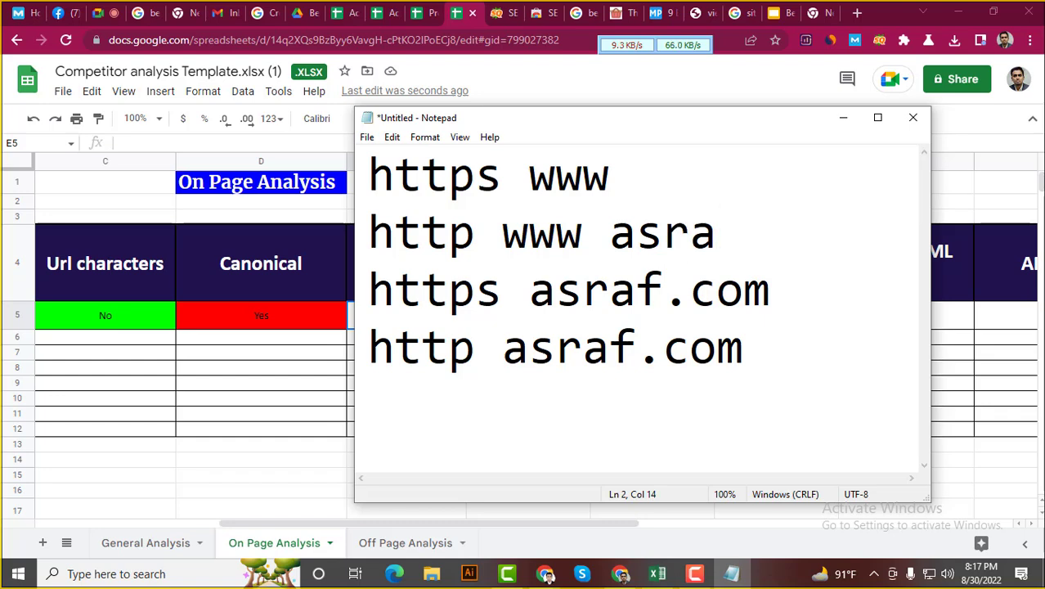
type("f.com")
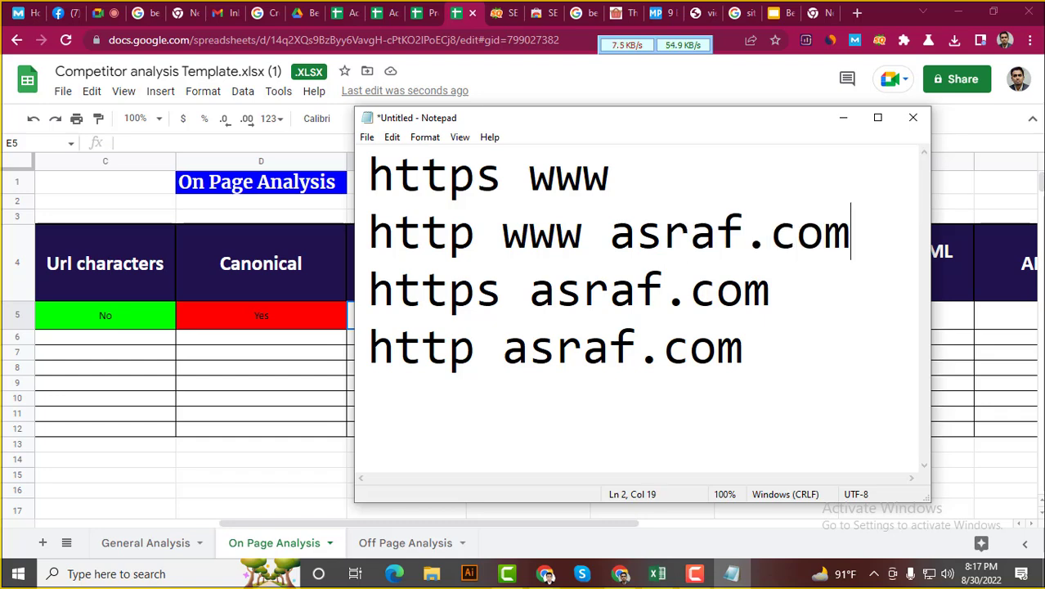
left_click(684, 172)
type("asraf.com")
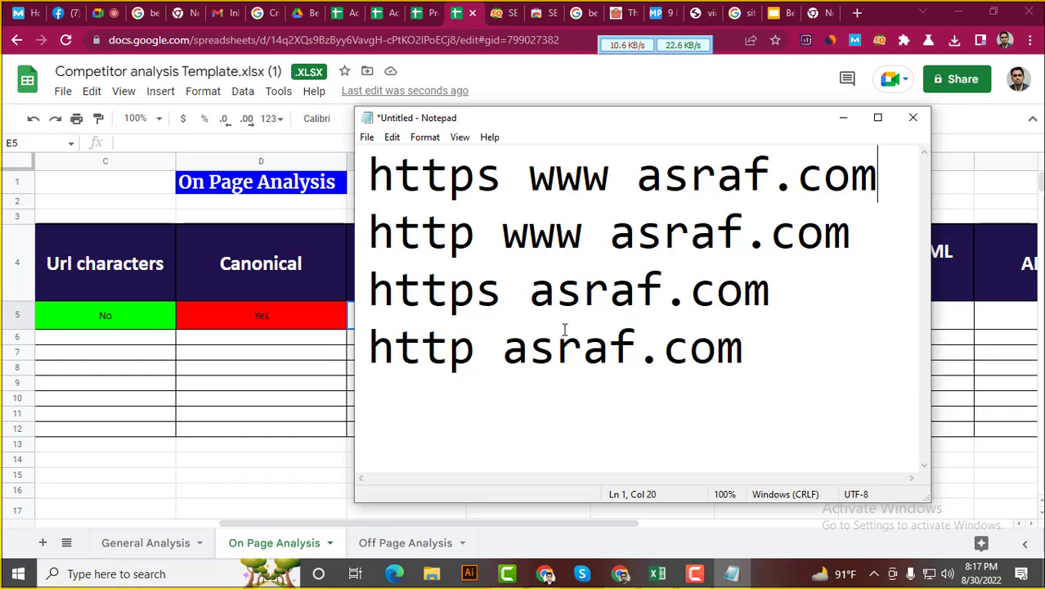
left_click(434, 172)
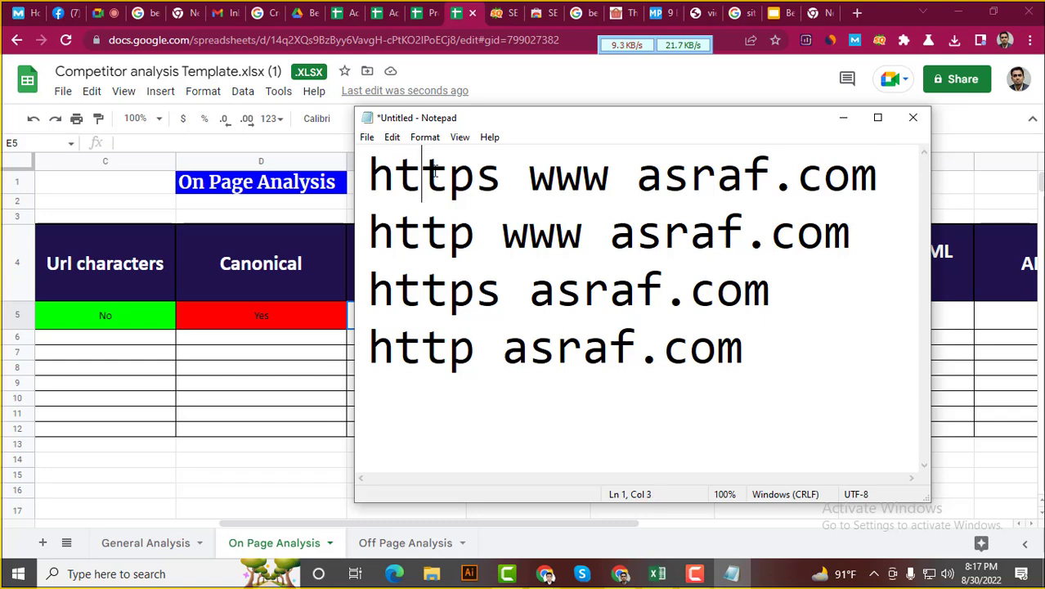
left_click(449, 295)
left_click(524, 297)
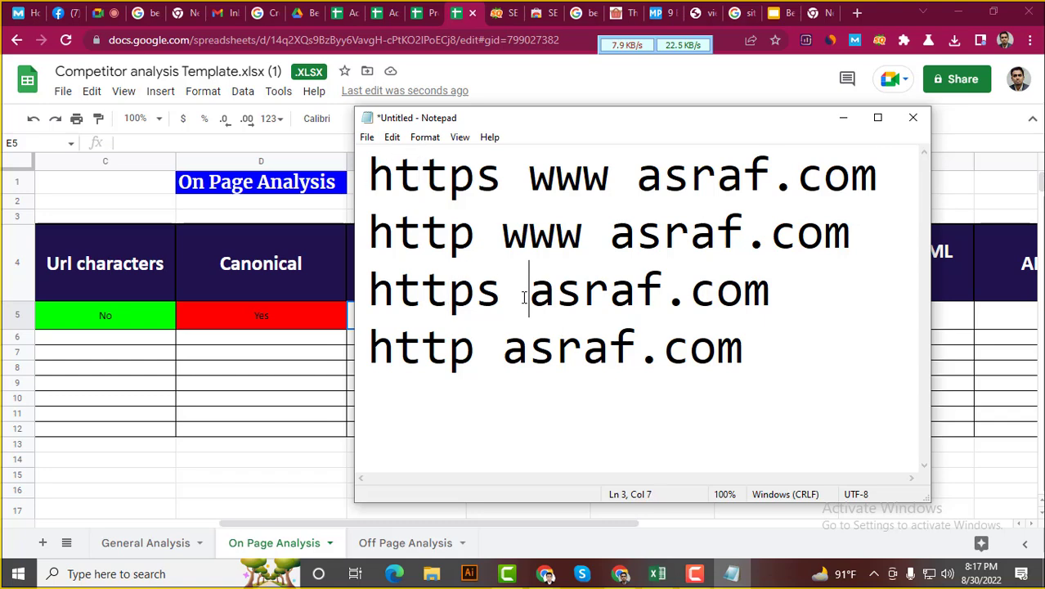
left_click(472, 242)
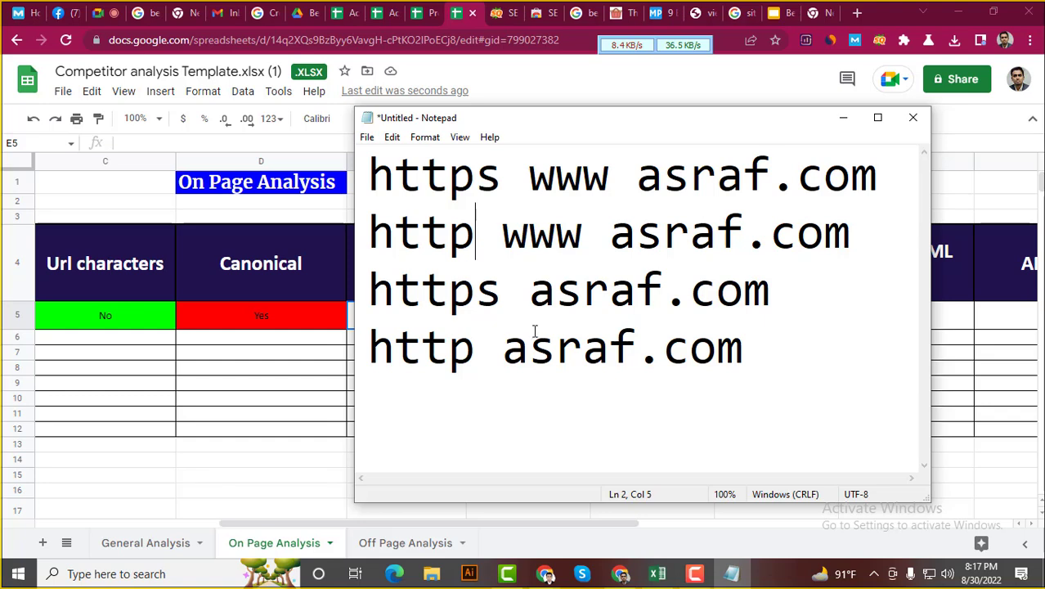
left_click(499, 358)
left_click_drag(782, 357, 368, 175)
left_click(449, 273)
left_click_drag(800, 352, 380, 181)
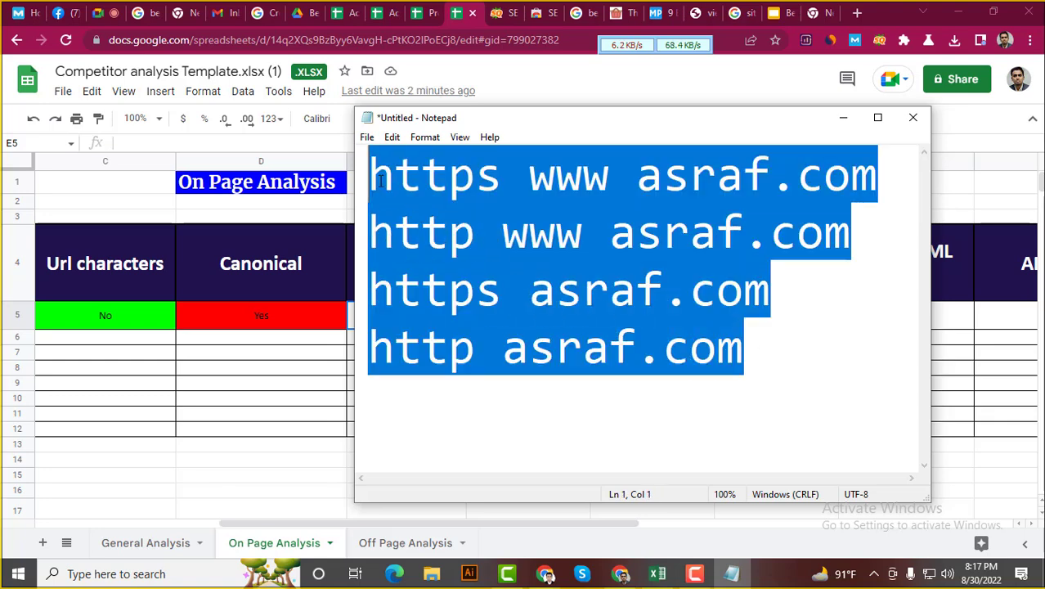
left_click(773, 348)
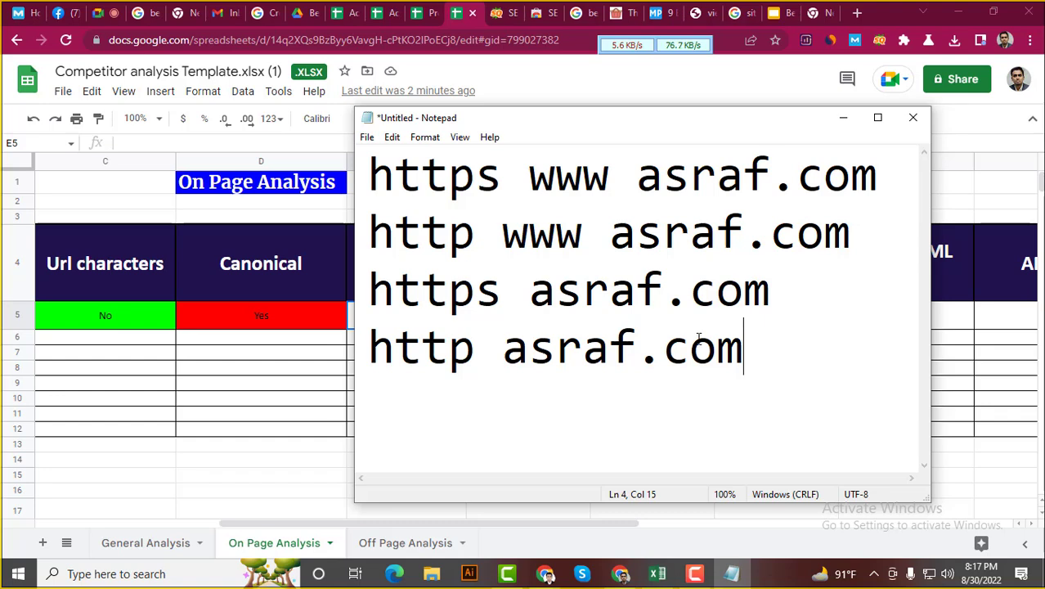
left_click_drag(753, 354, 370, 347)
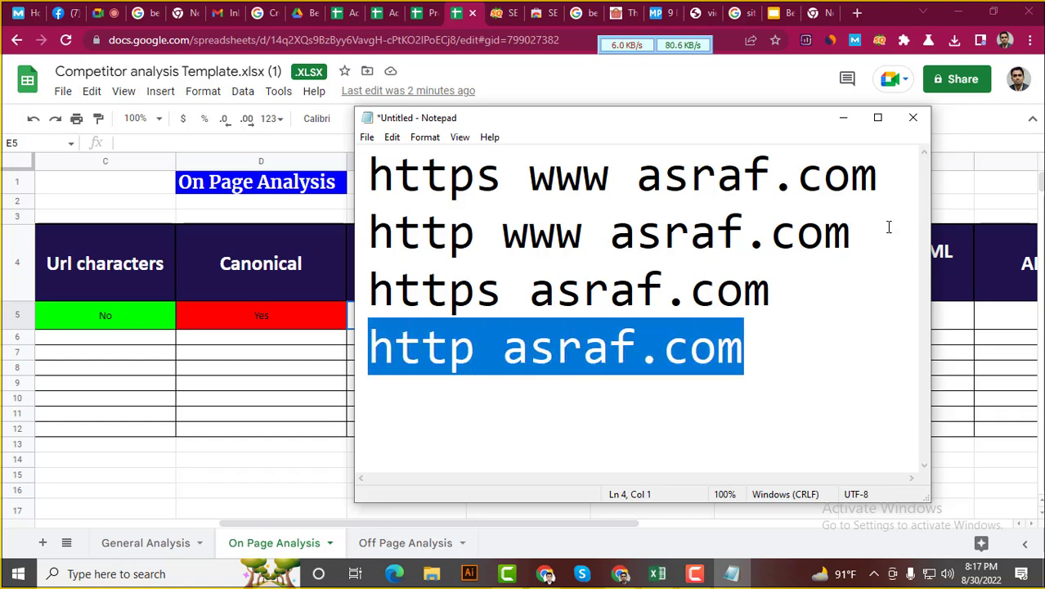
left_click_drag(825, 233, 396, 235)
left_click(703, 331)
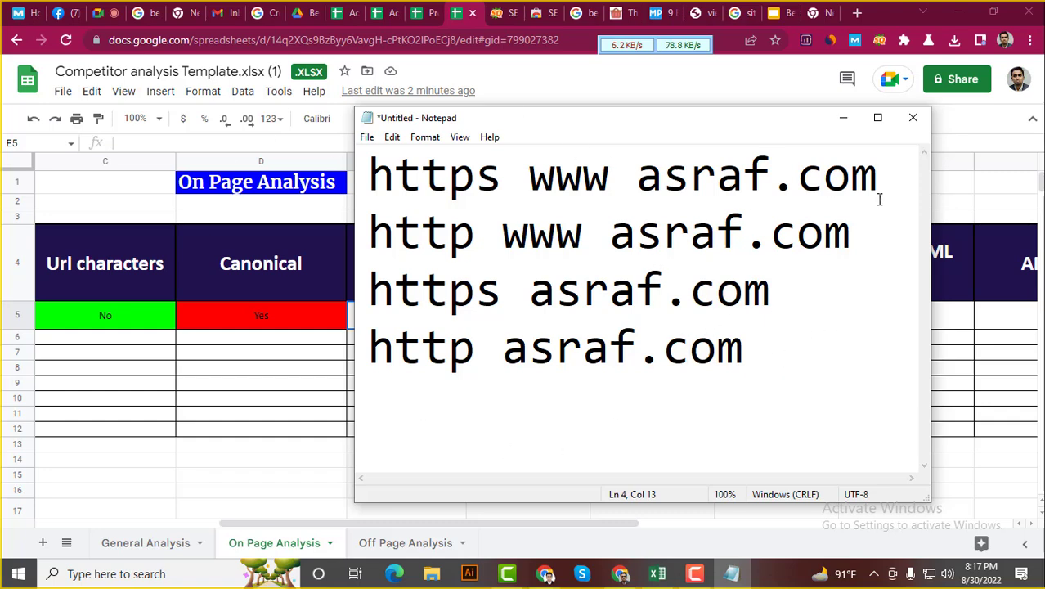
left_click_drag(903, 180, 770, 178)
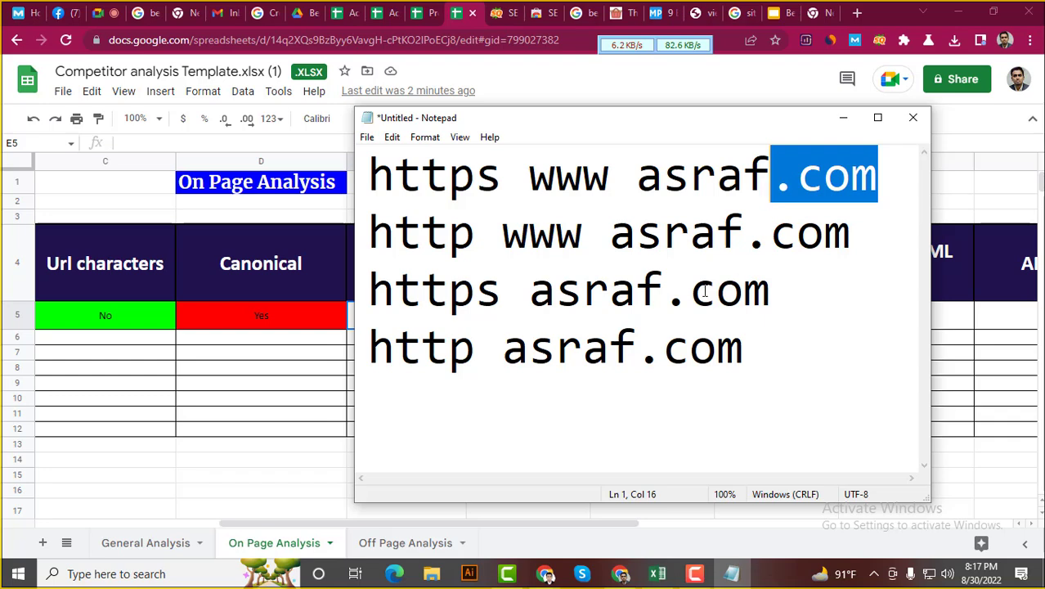
left_click_drag(369, 290, 761, 287)
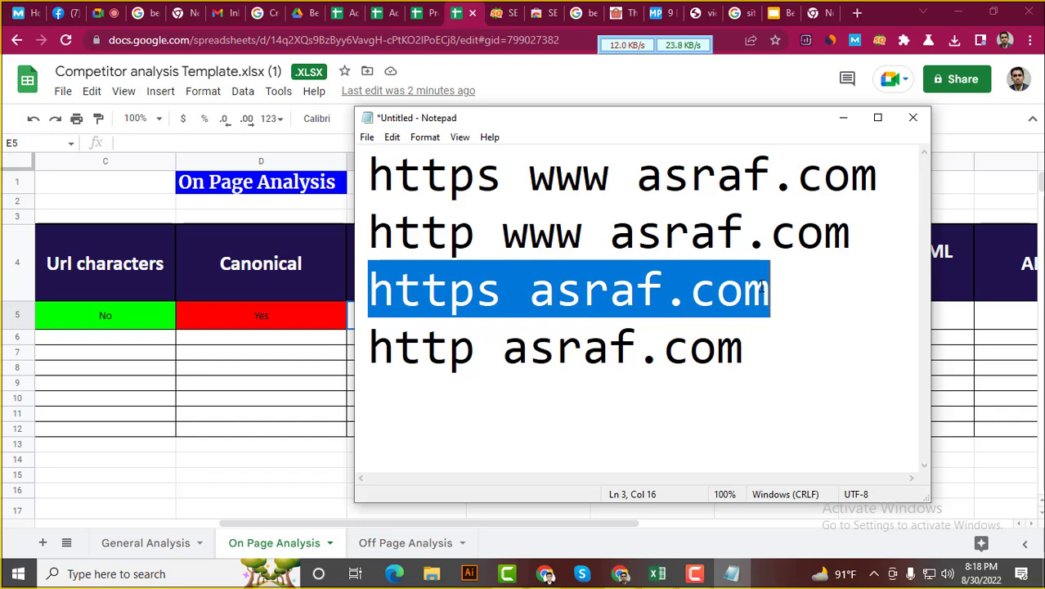
left_click(480, 258)
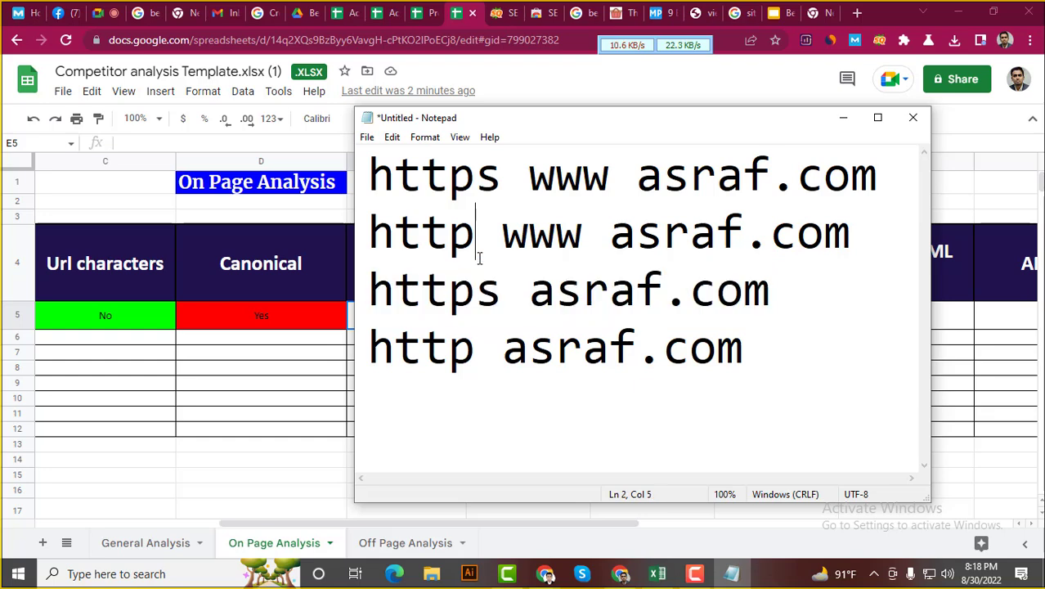
left_click_drag(798, 352, 370, 177)
left_click(478, 242)
left_click_drag(860, 237, 368, 249)
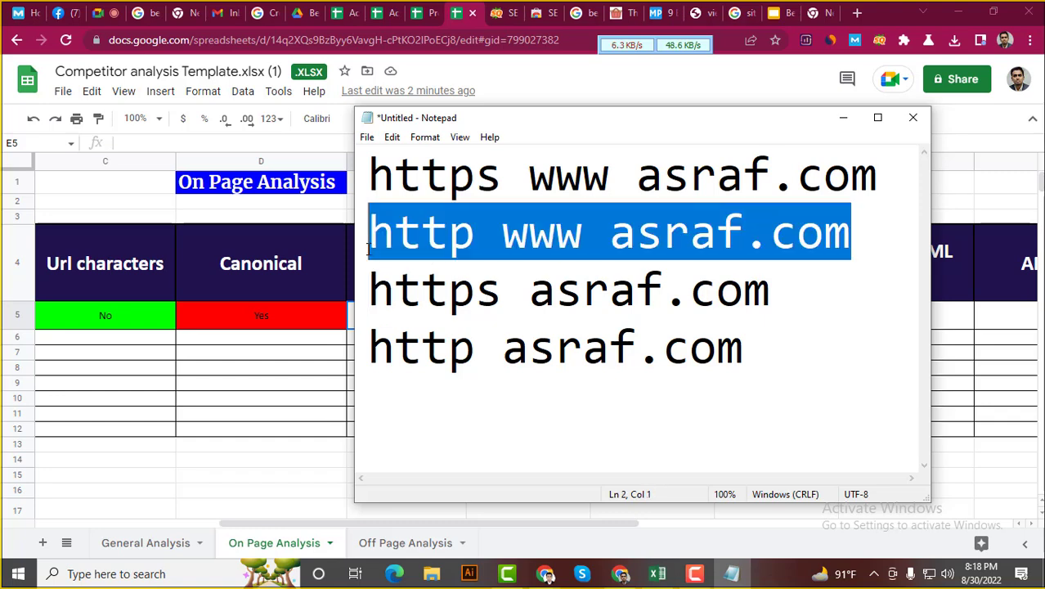
Delete the http www and plain http URL lines
key("Delete")
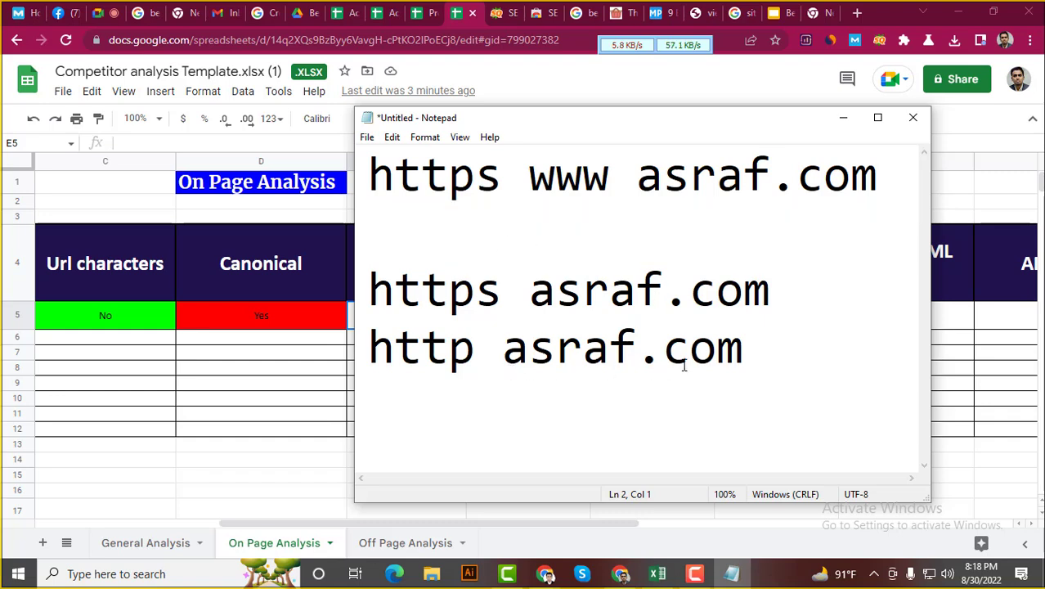
left_click_drag(744, 348, 368, 351)
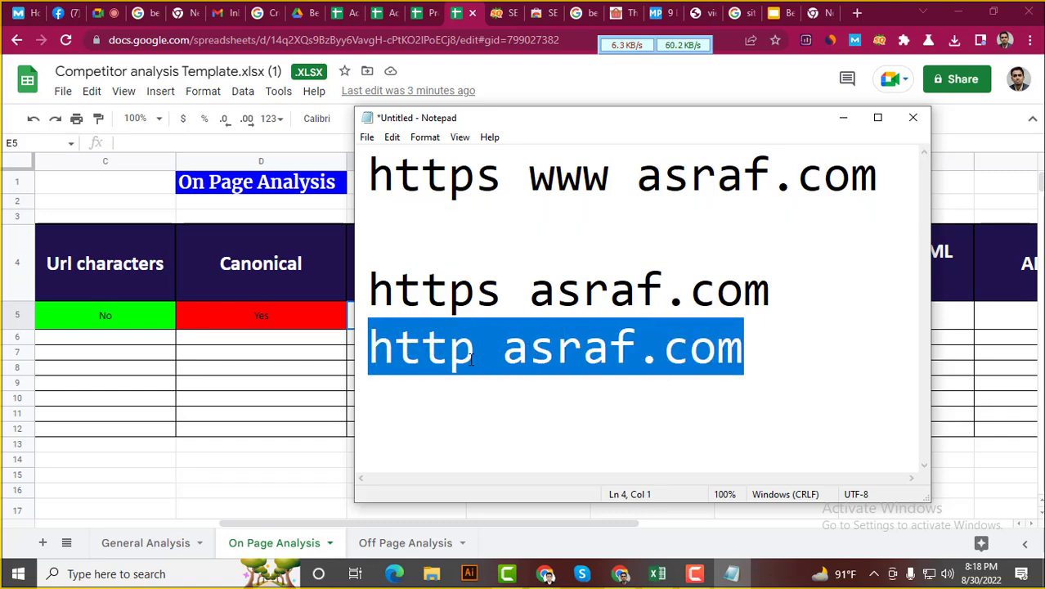
key("Delete")
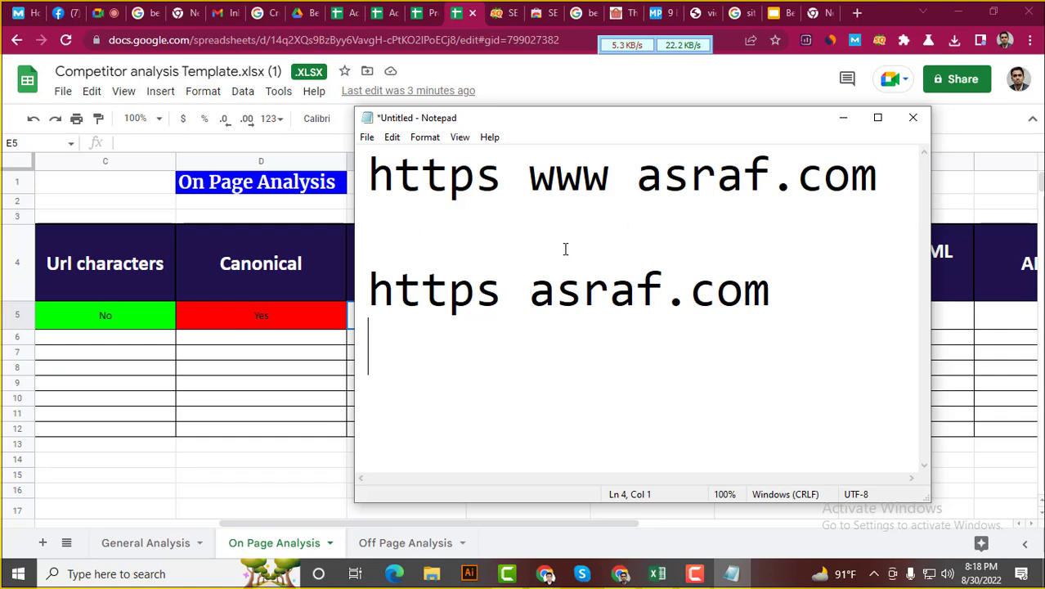
Highlight the remaining https www and plain https lines to compare them
left_click_drag(883, 173, 367, 190)
left_click(556, 174)
left_click_drag(781, 291, 368, 290)
left_click(529, 301)
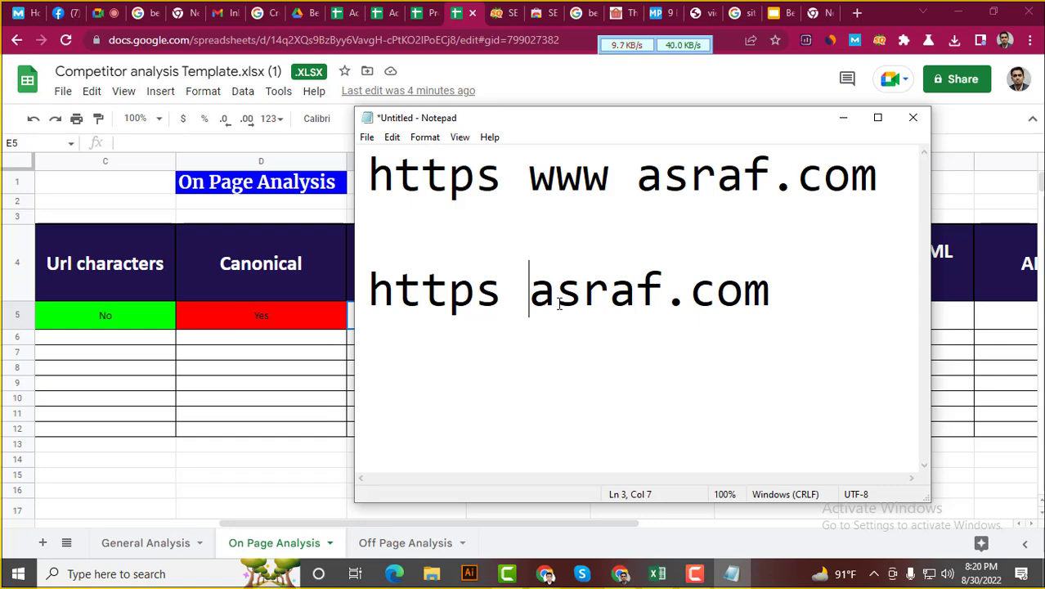
left_click(492, 238)
Highlight the domain on the plain https line, then return to the Google Sheets window
mouse_move(533, 294)
left_mouse_down()
mouse_move(768, 301)
mouse_move(528, 305)
left_mouse_up()
double_click(675, 300)
left_click(780, 299)
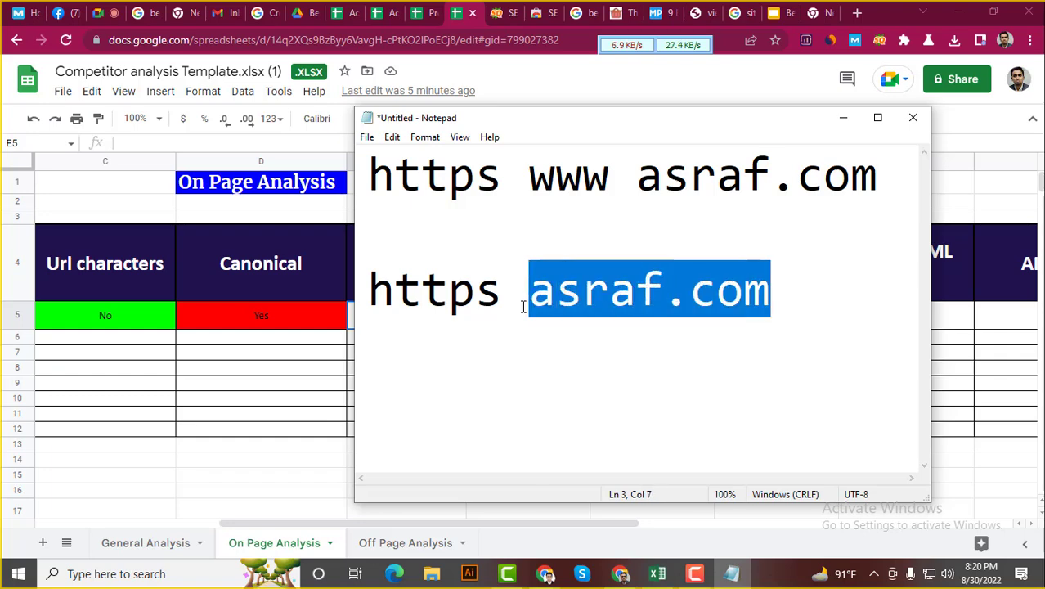
left_click(523, 299)
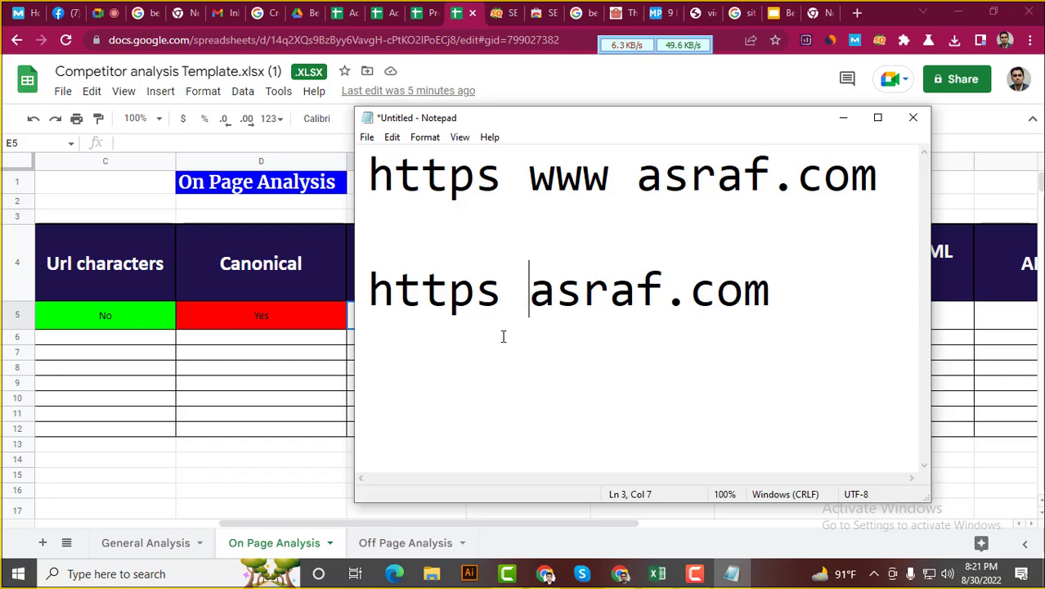
left_click(487, 240)
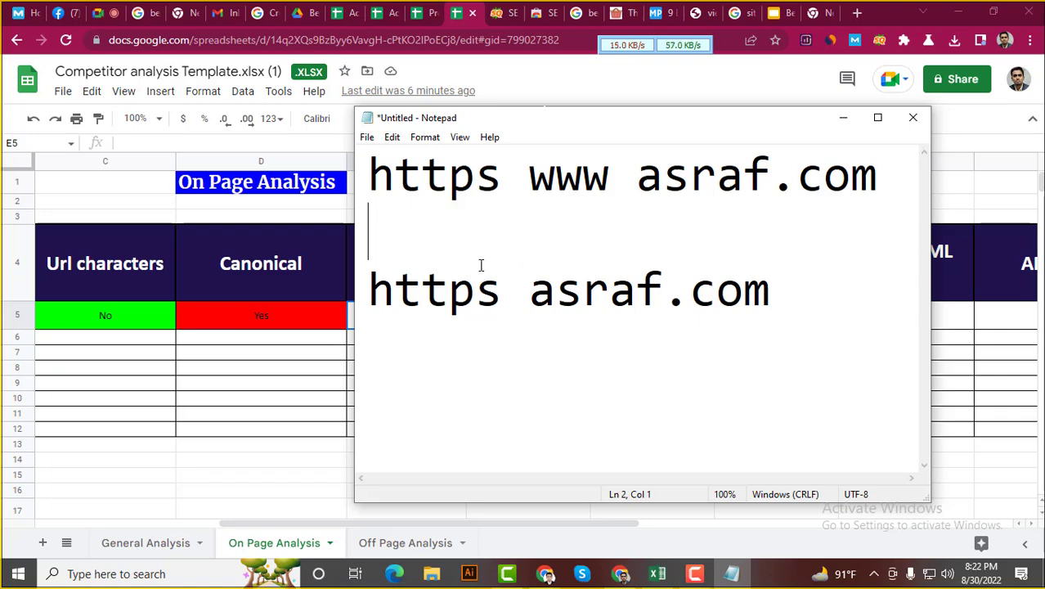
left_click(112, 44)
left_click(96, 41)
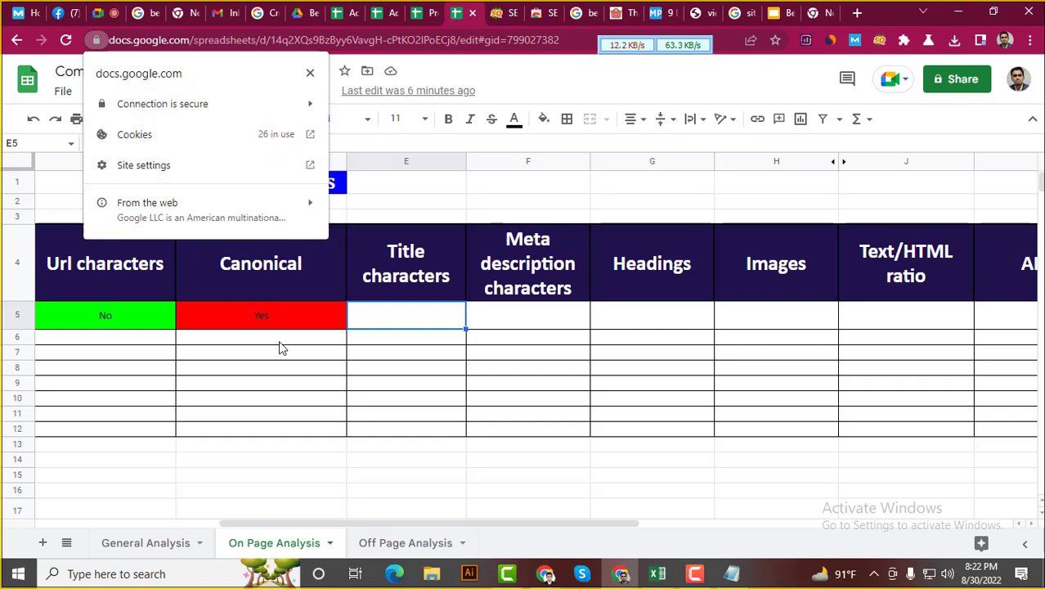
left_click(421, 325)
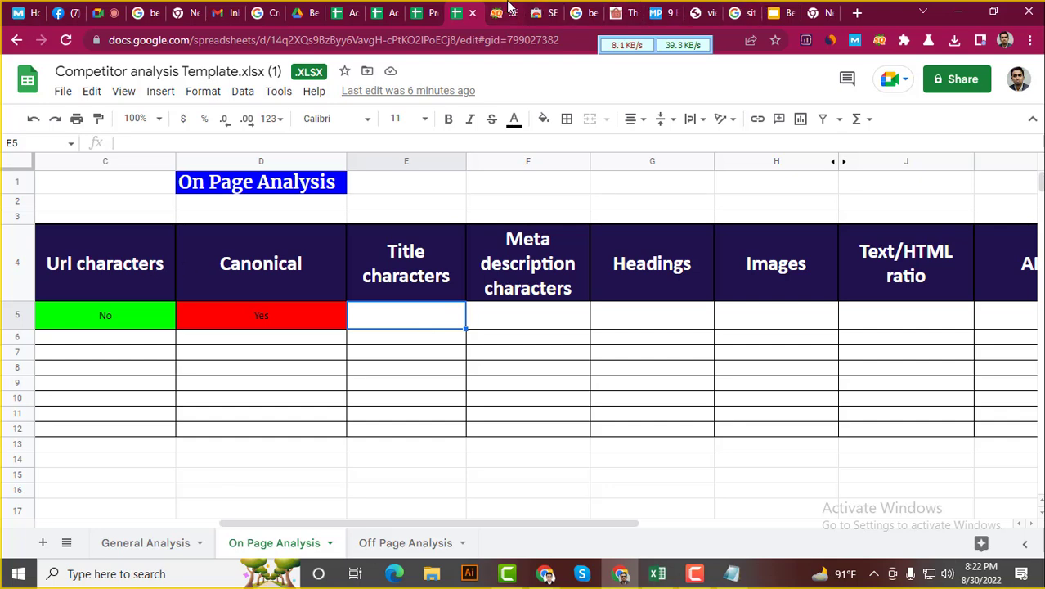
Try the MealPrepify article's context menu and developer tools inspector
left_click(661, 12)
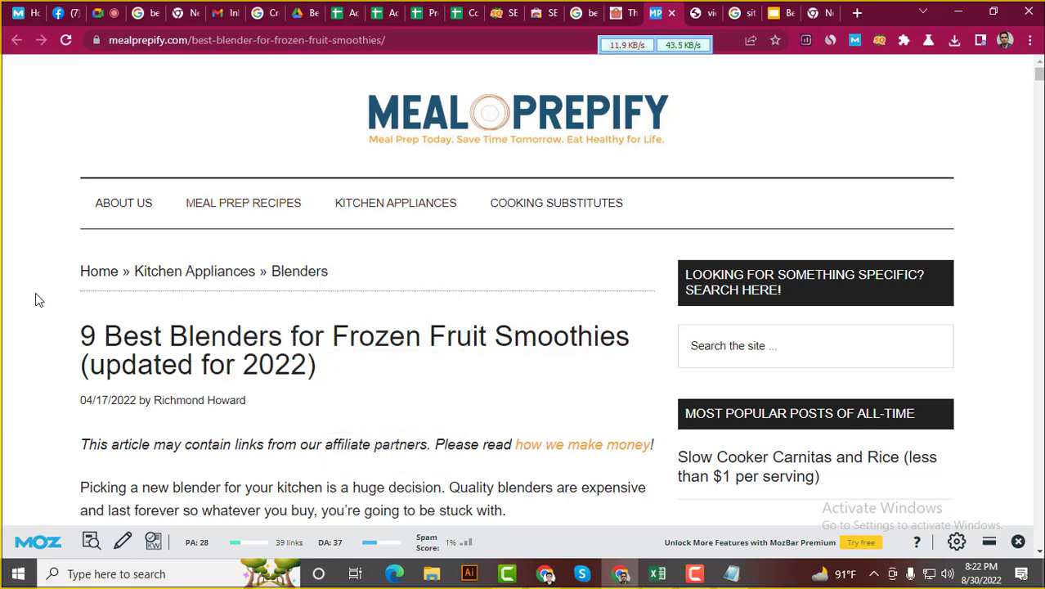
right_click(76, 302)
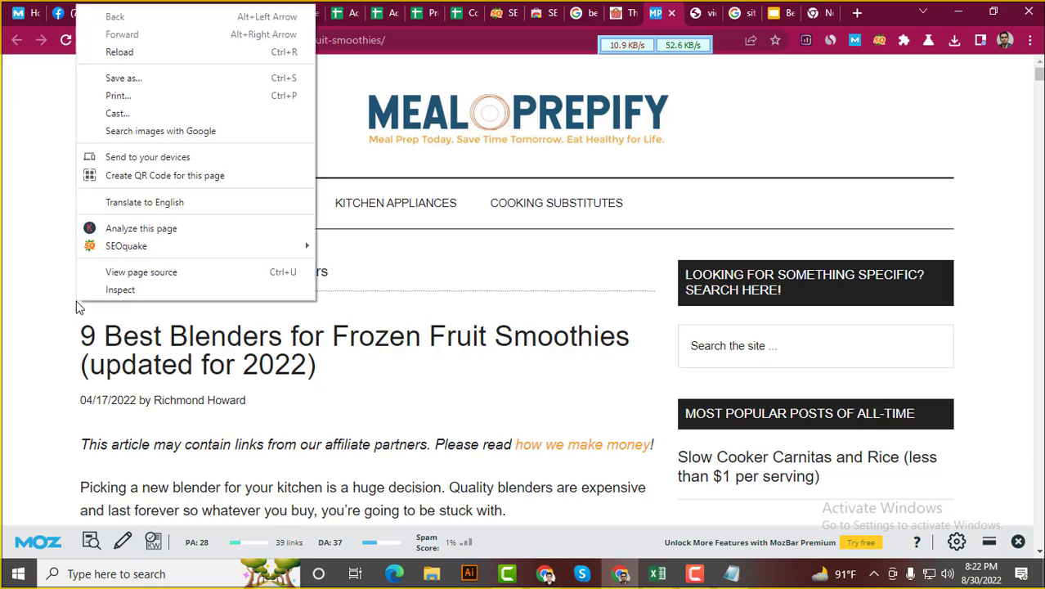
right_click(22, 296)
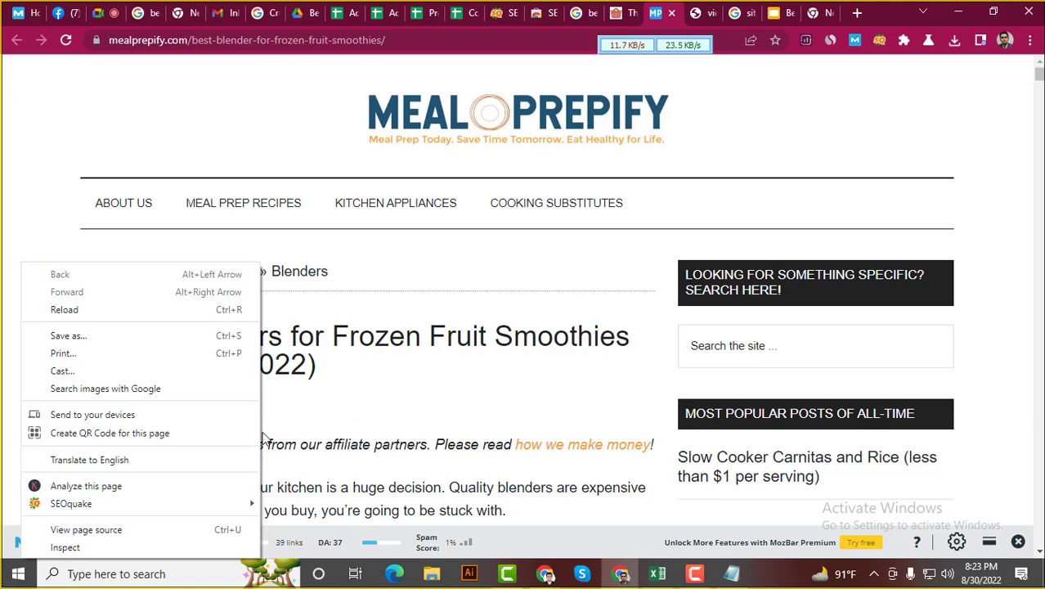
left_click(20, 183)
right_click(39, 220)
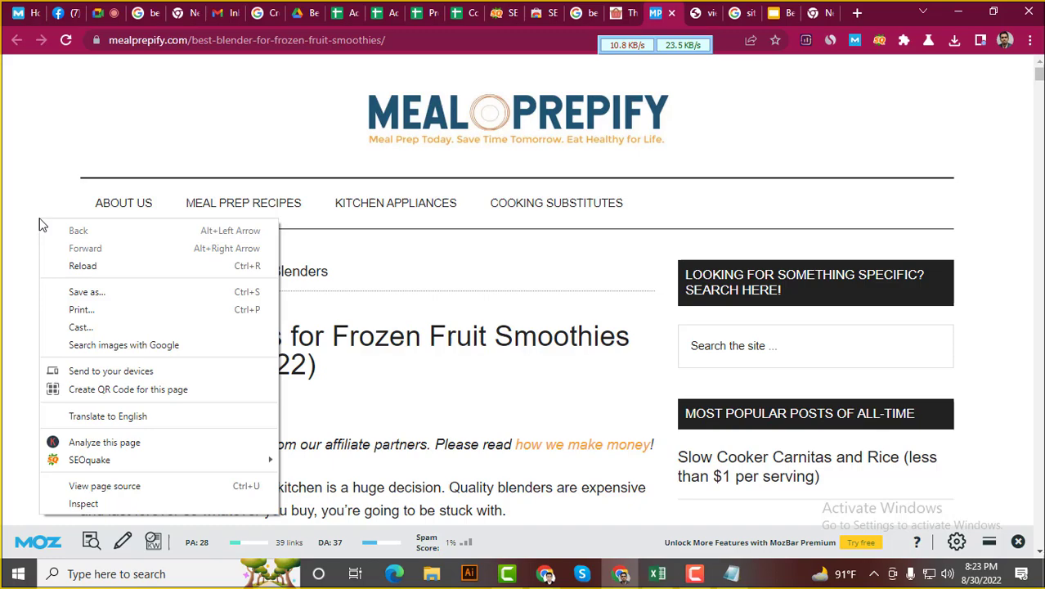
left_click(85, 503)
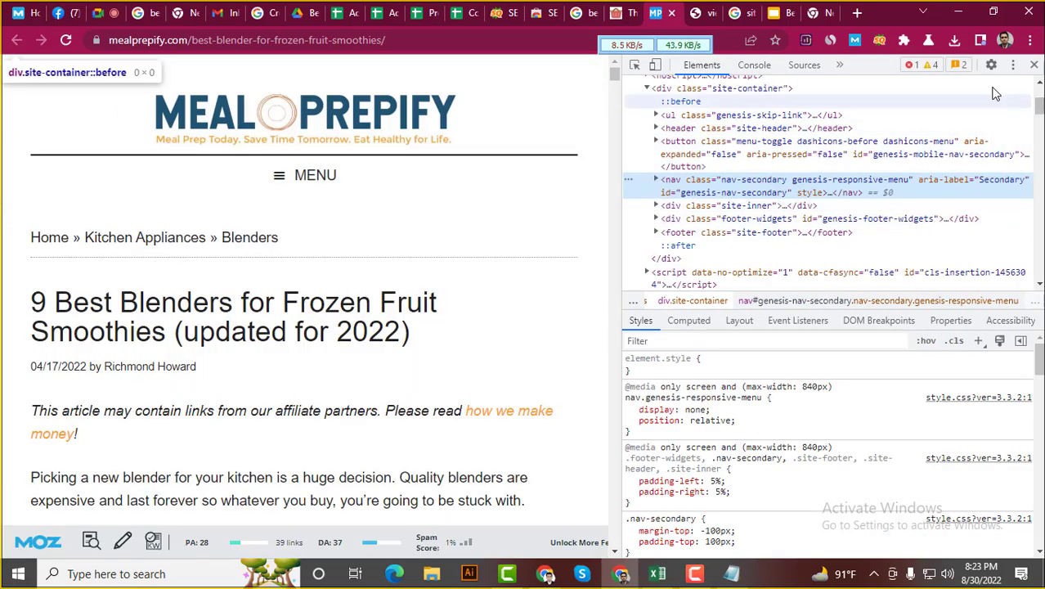
left_click(1033, 65)
Open the article's page source and search it for 'canon'
right_click(21, 302)
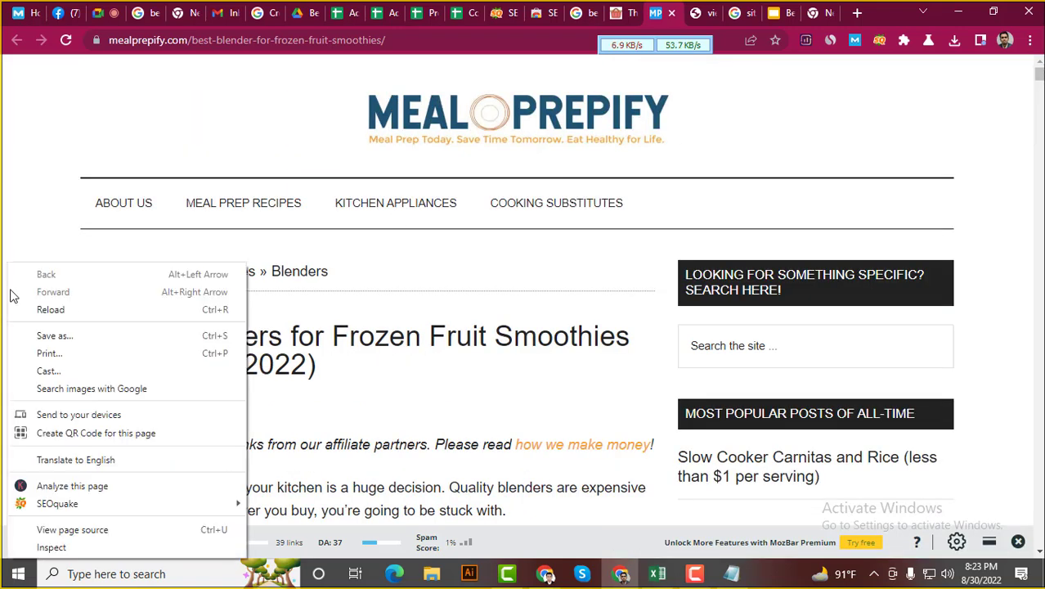
right_click(19, 170)
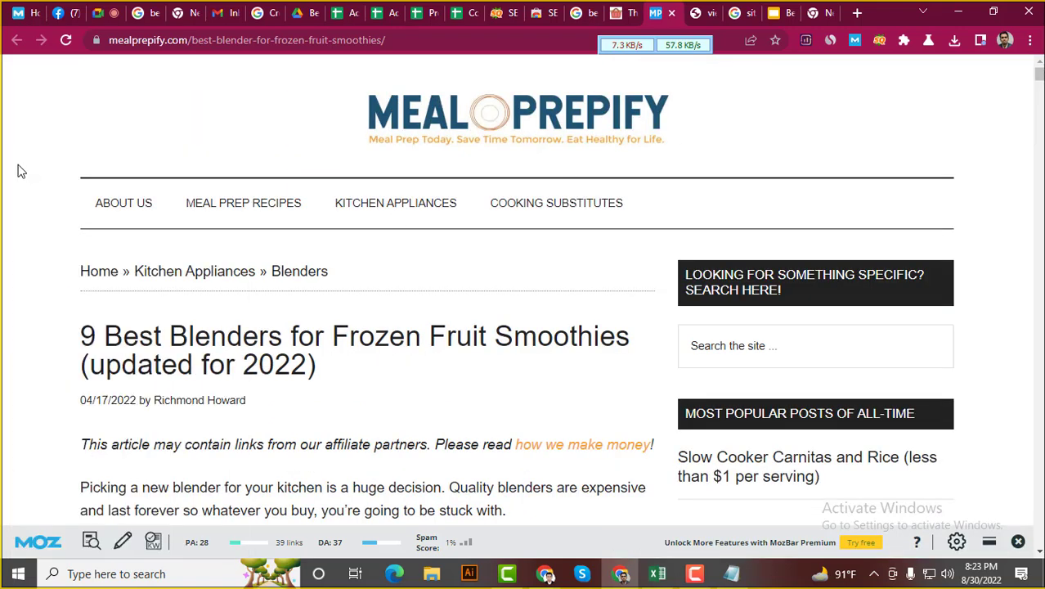
right_click(19, 166)
left_click(74, 433)
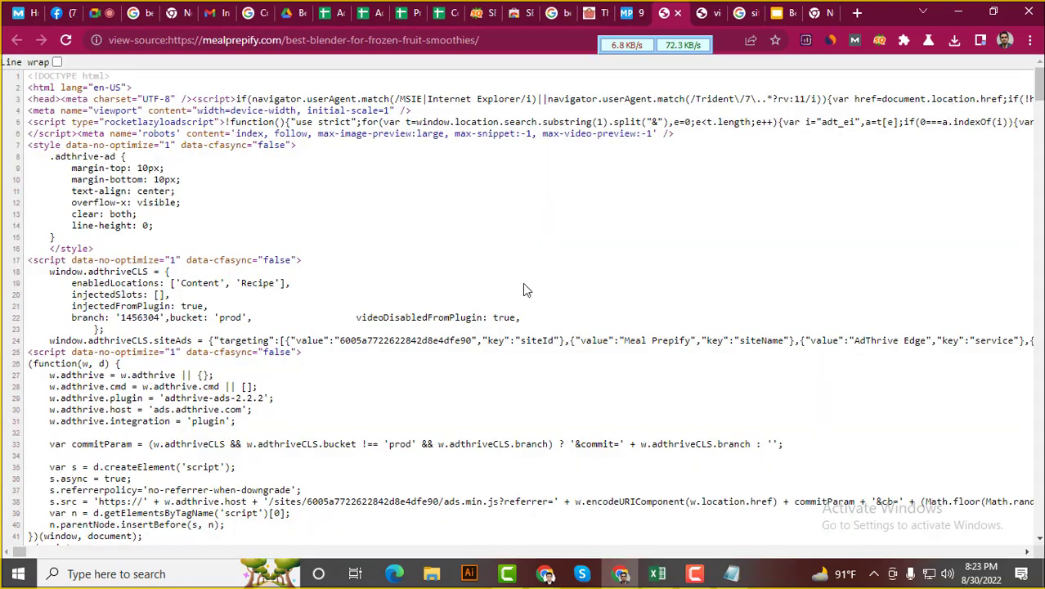
key("ctrl+f")
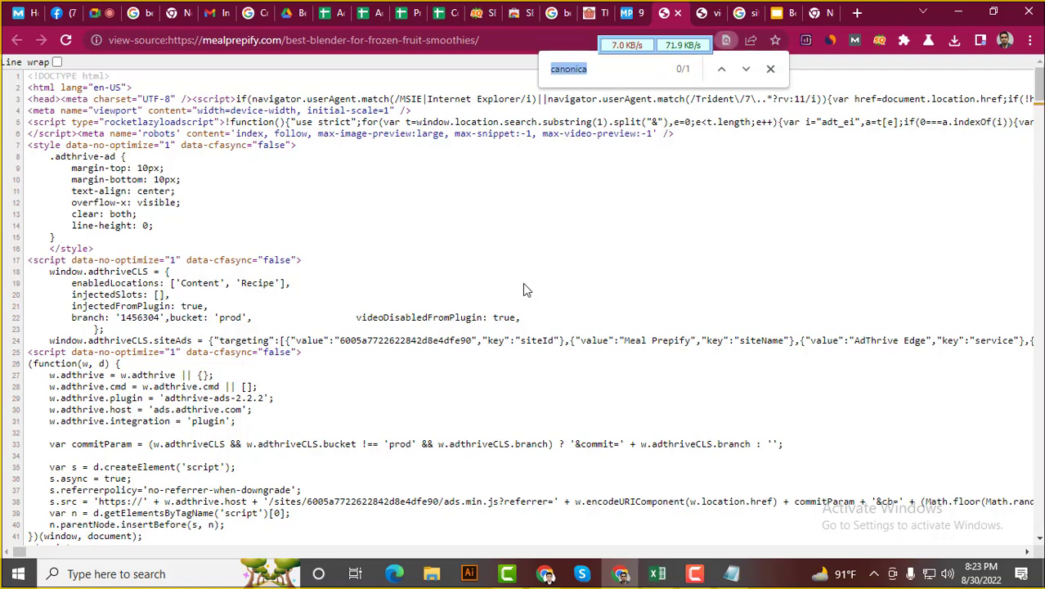
key("BackSpace")
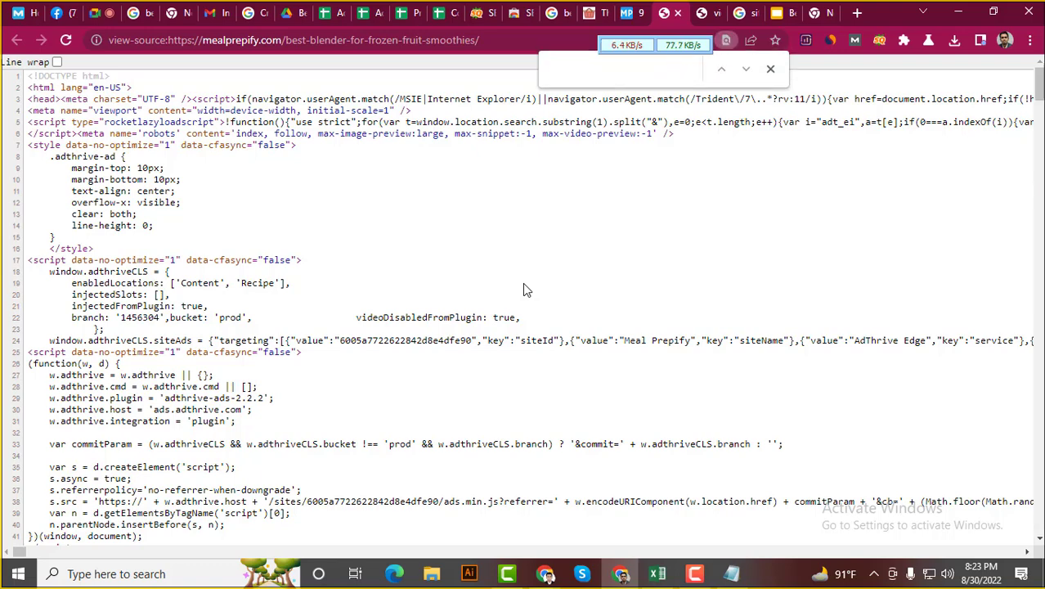
type("ca")
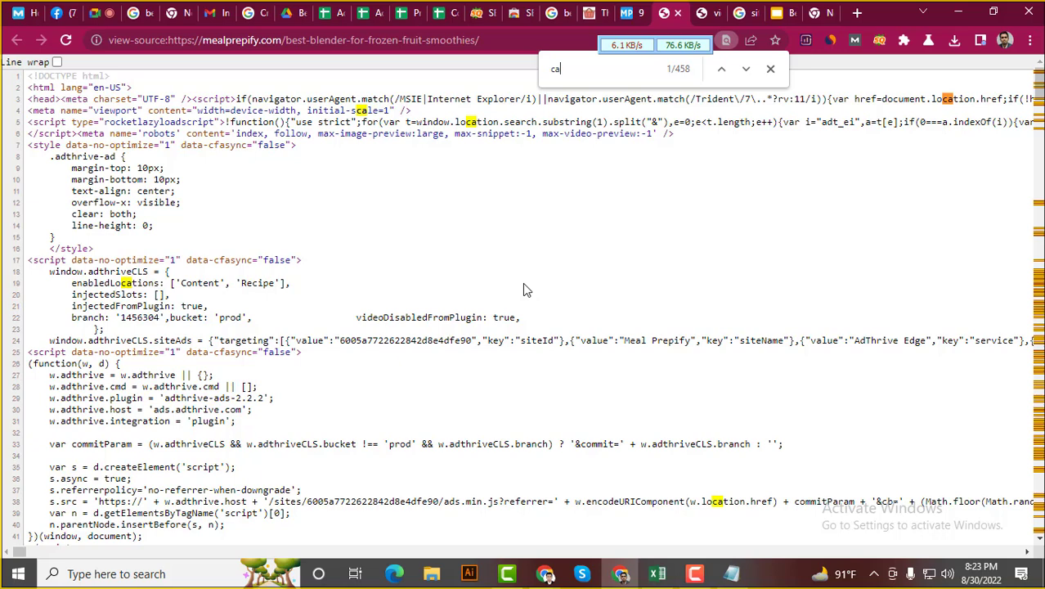
type("non")
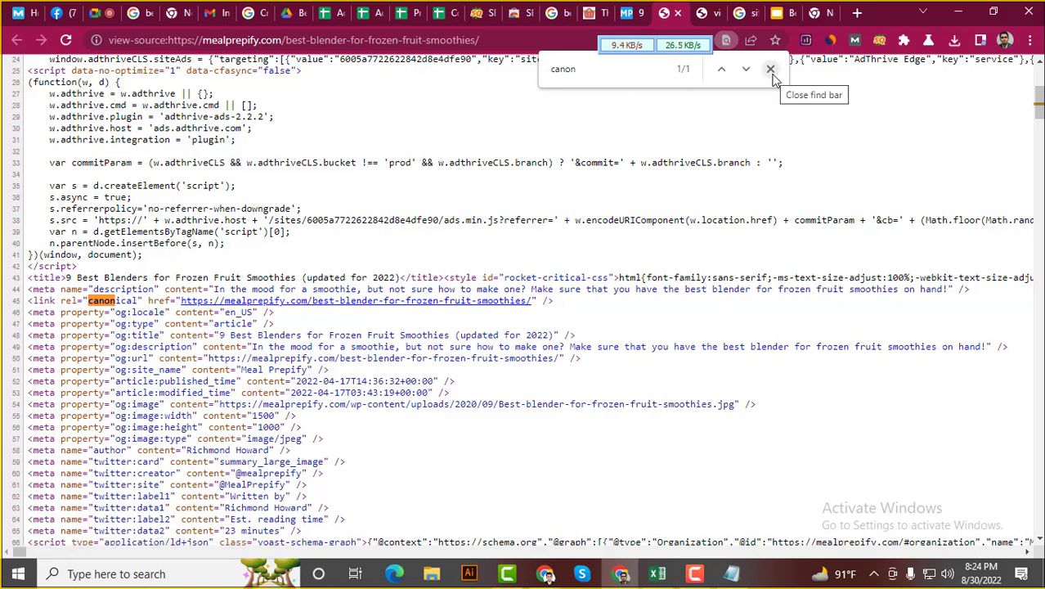
Reopen the article's page source with Ctrl+U and search 'cano' to recheck the canonical tag
left_click(771, 71)
key("ctrl+shift+Tab")
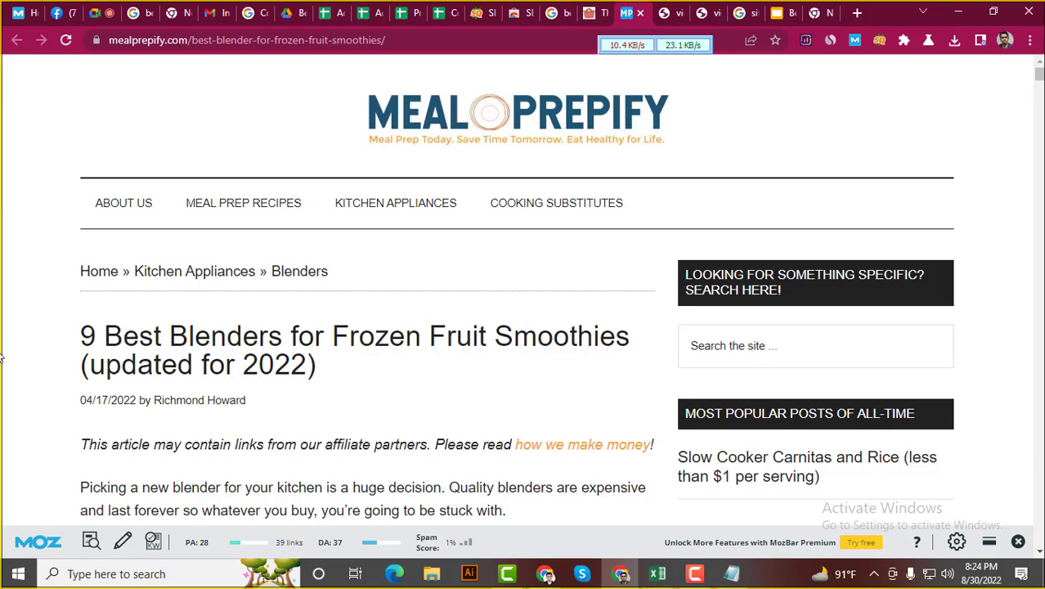
right_click(35, 357)
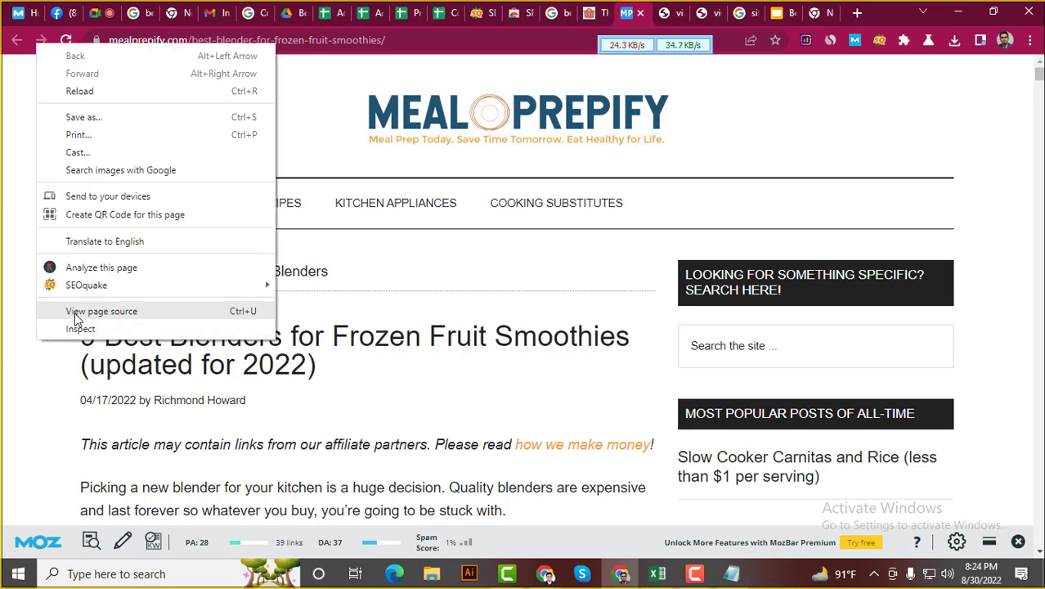
left_click(23, 391)
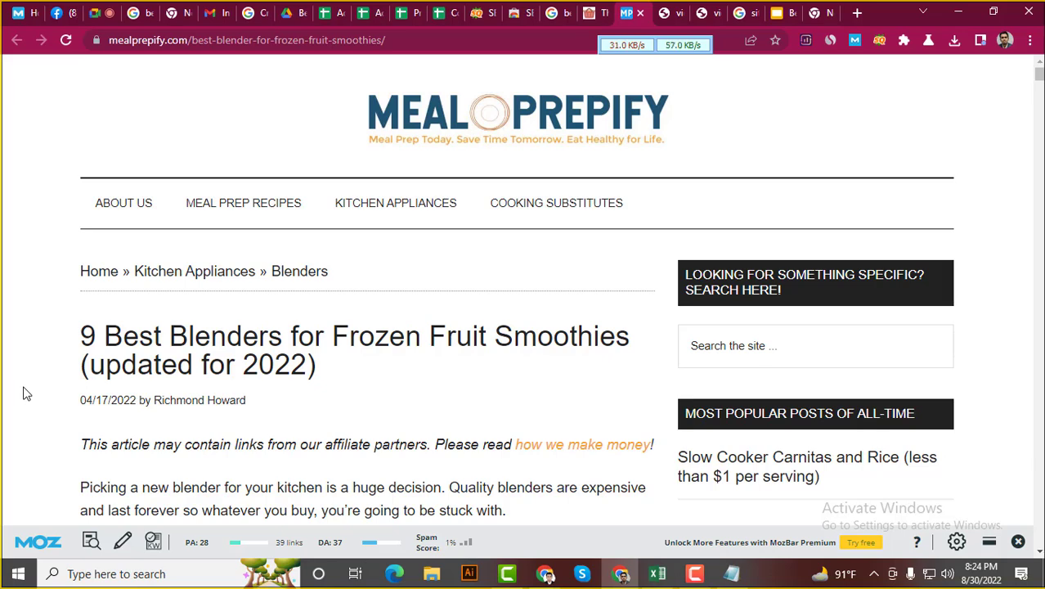
key("ctrl+u")
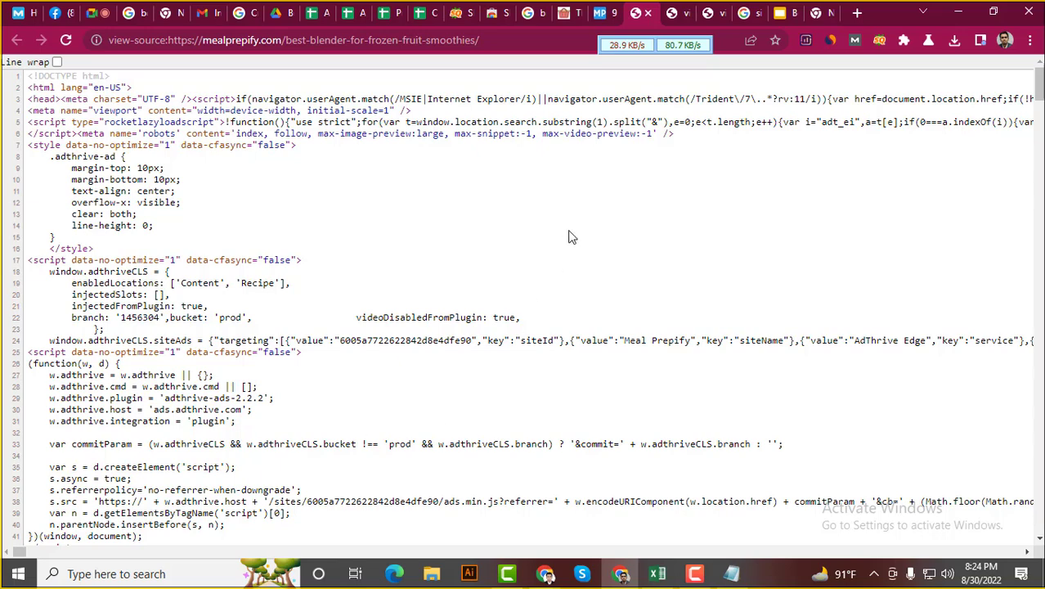
key("ctrl+f")
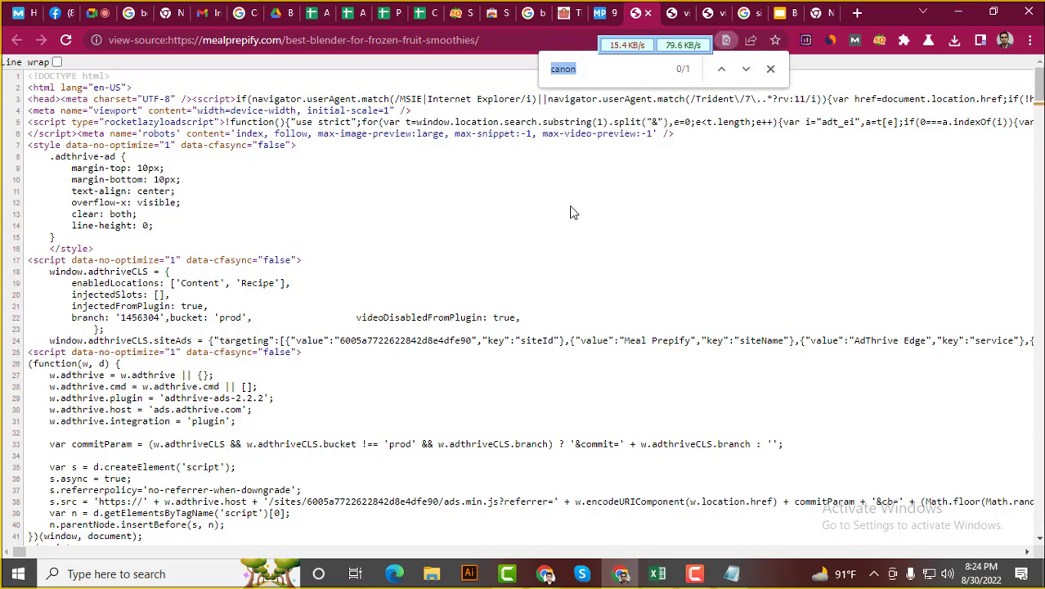
key("BackSpace")
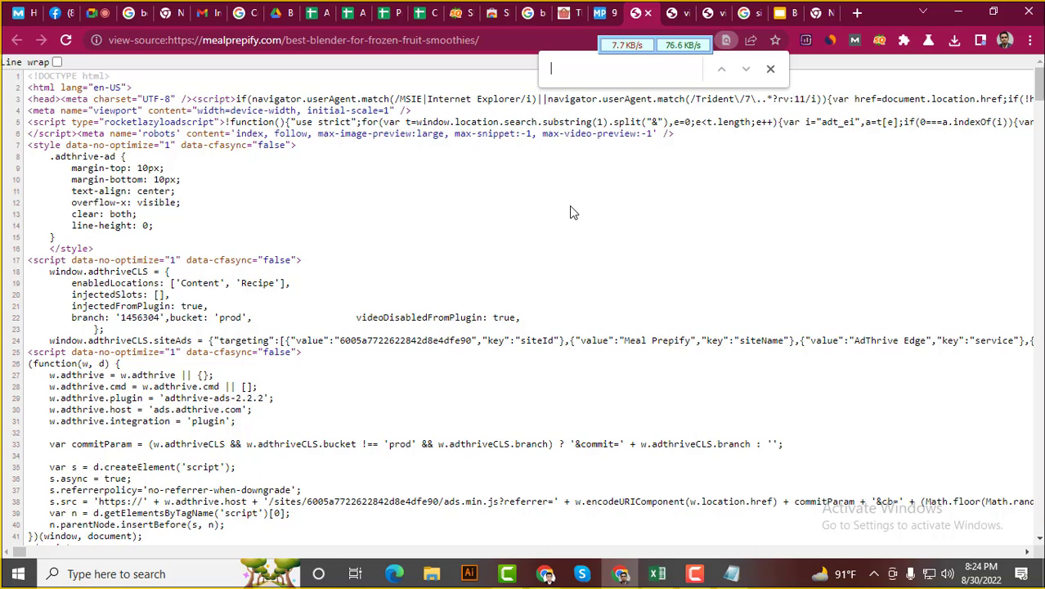
type("ca")
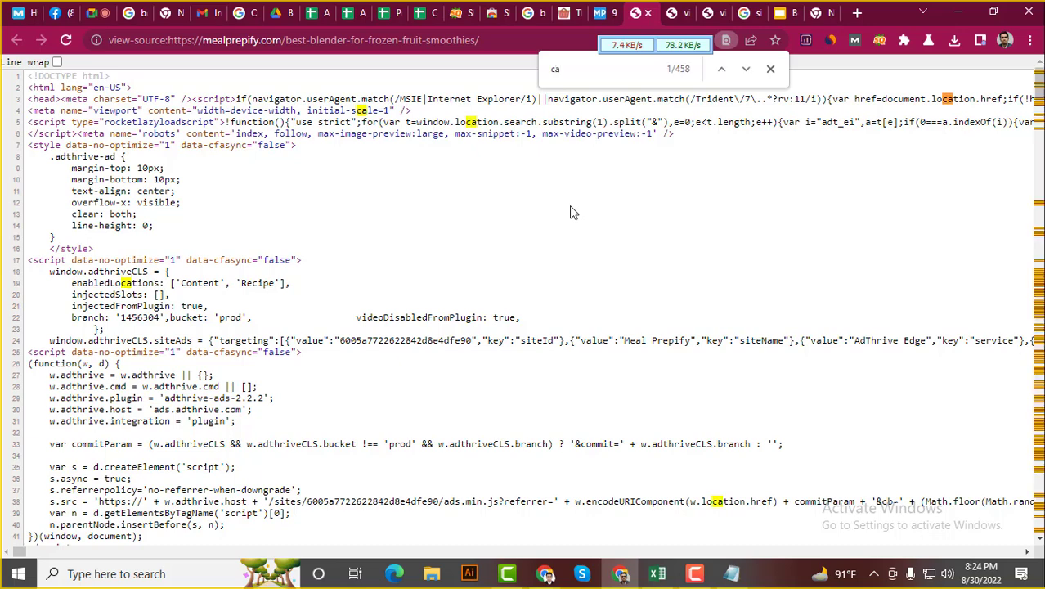
type("no")
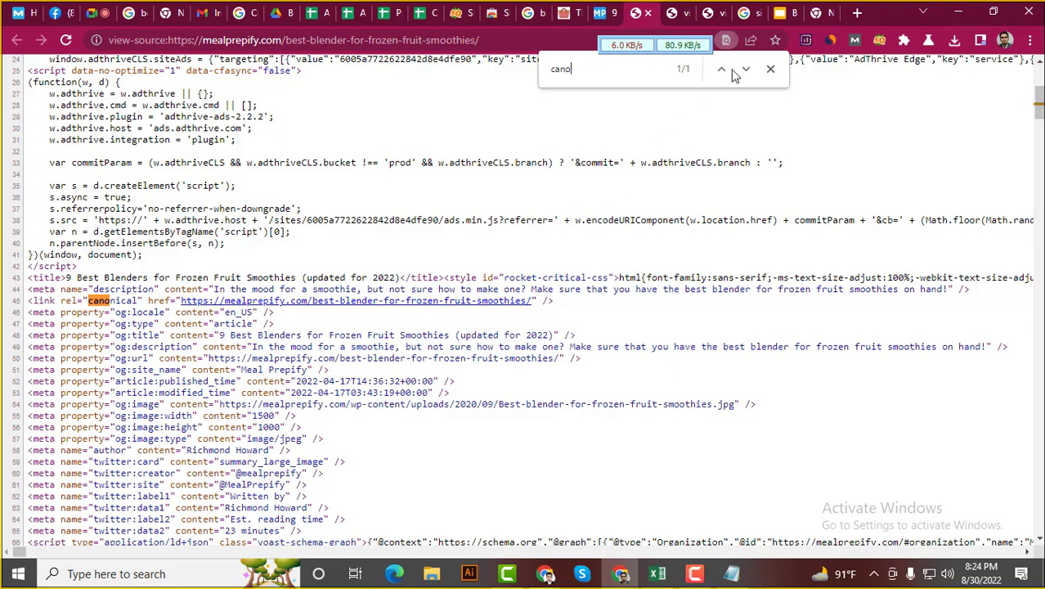
left_click(770, 69)
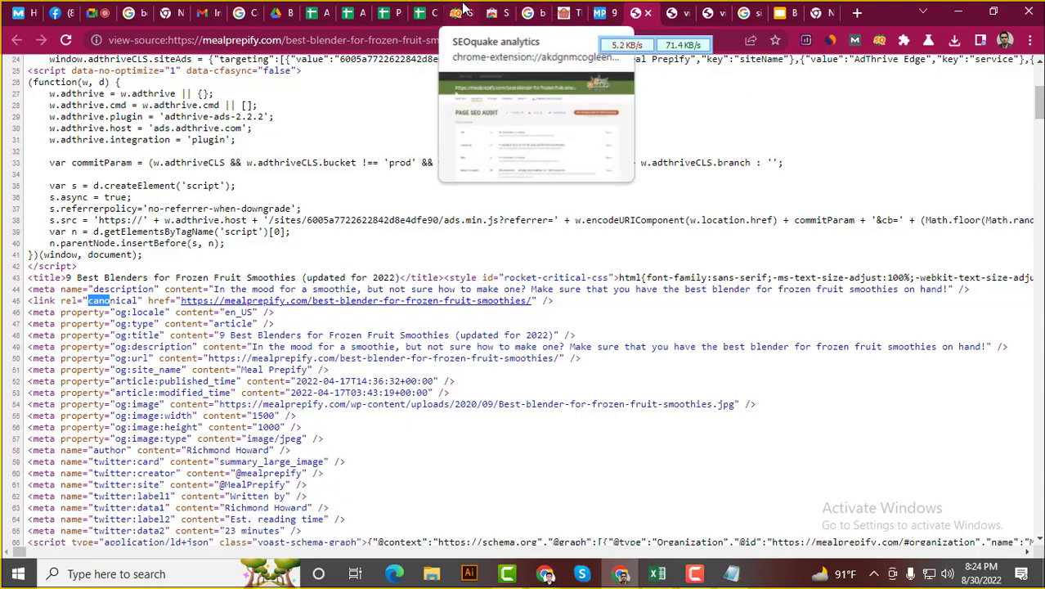
left_click(434, 7)
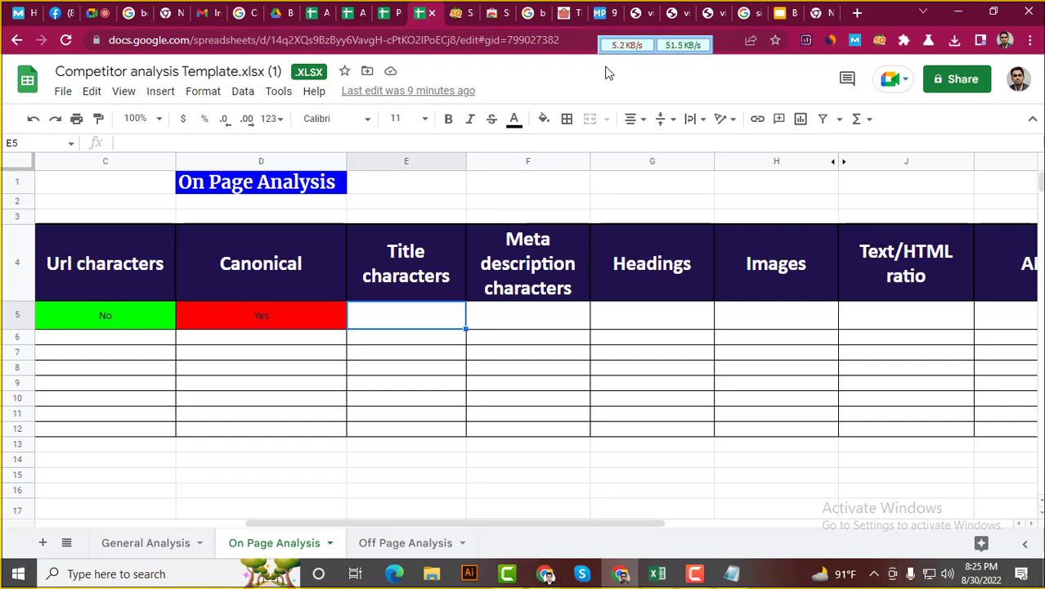
Check the SEOquake audit's Title length result: 61 characters
left_click(456, 10)
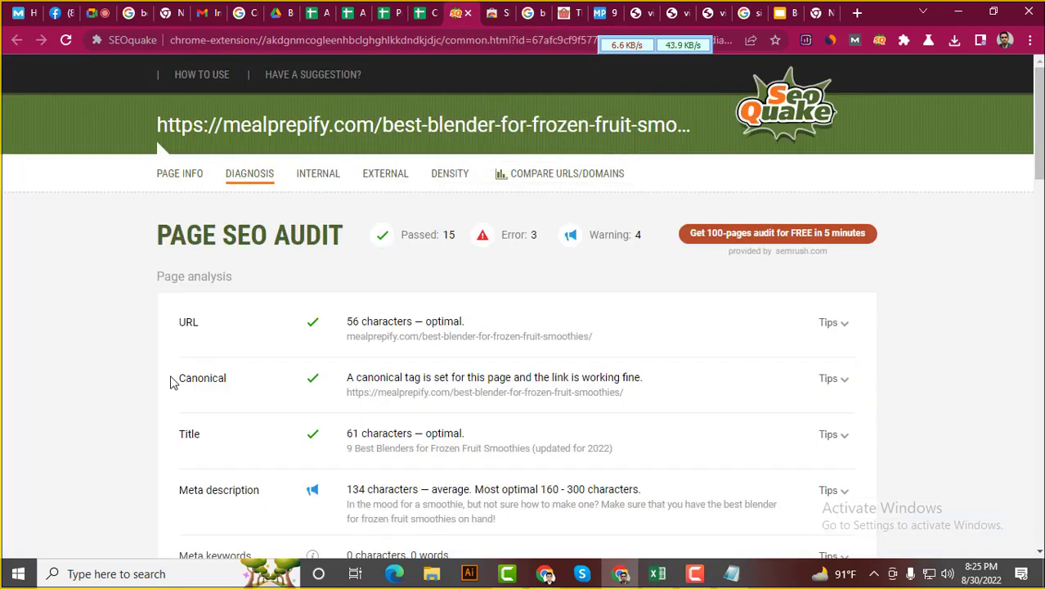
scroll(151, 386, "down", 2)
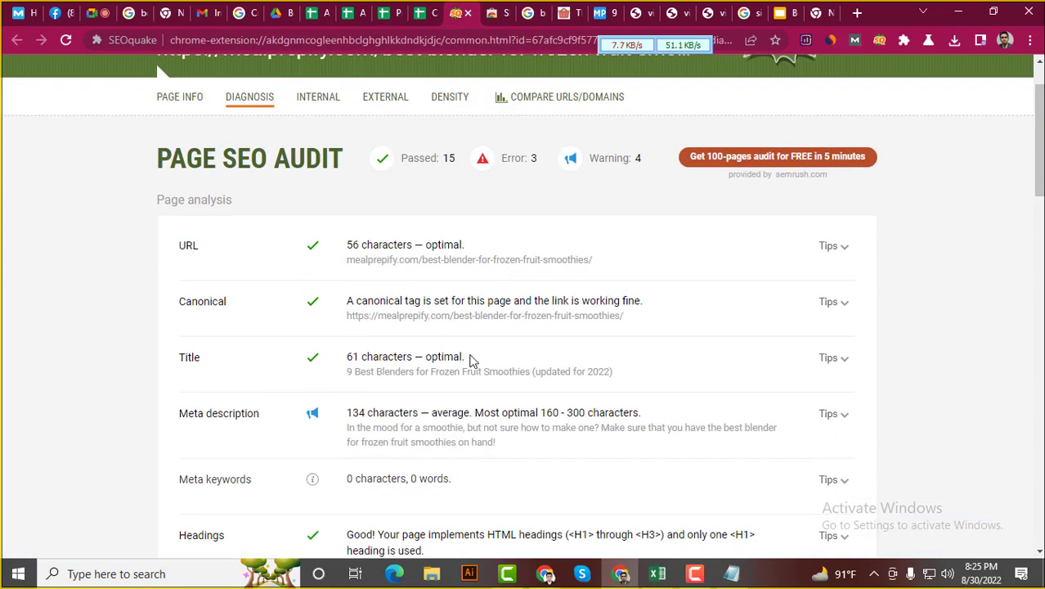
left_click_drag(469, 358, 401, 359)
Enter No in Title characters cell E5 and fill it red
left_click(424, 13)
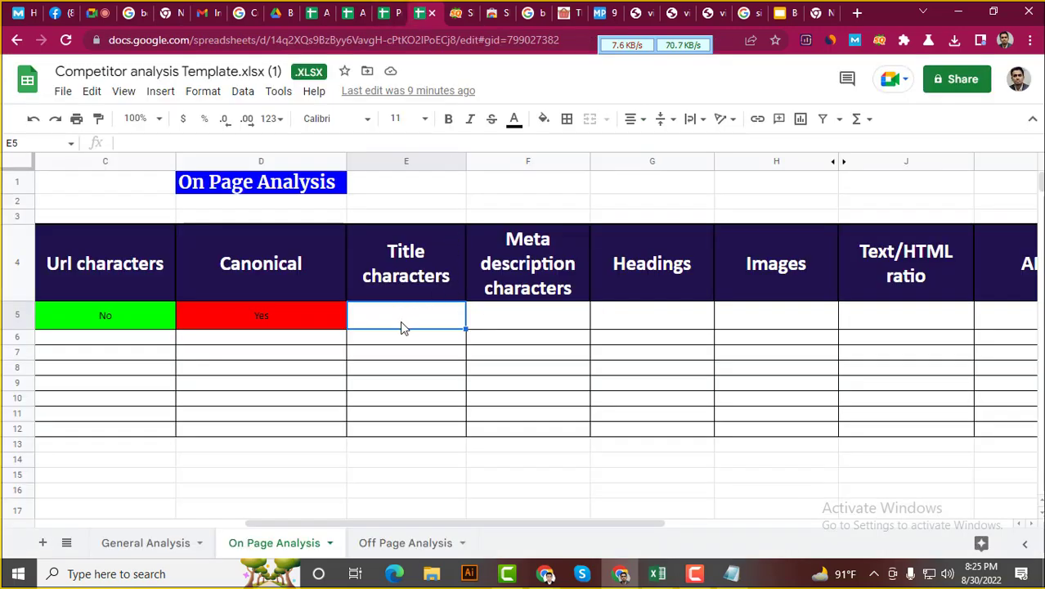
type("No")
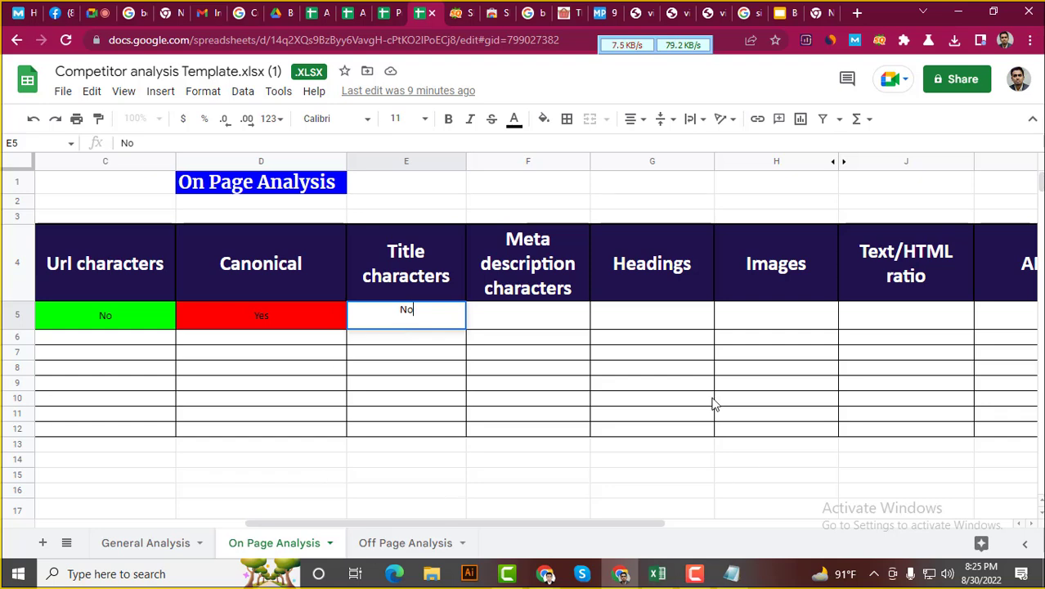
key("Return")
left_click(433, 321)
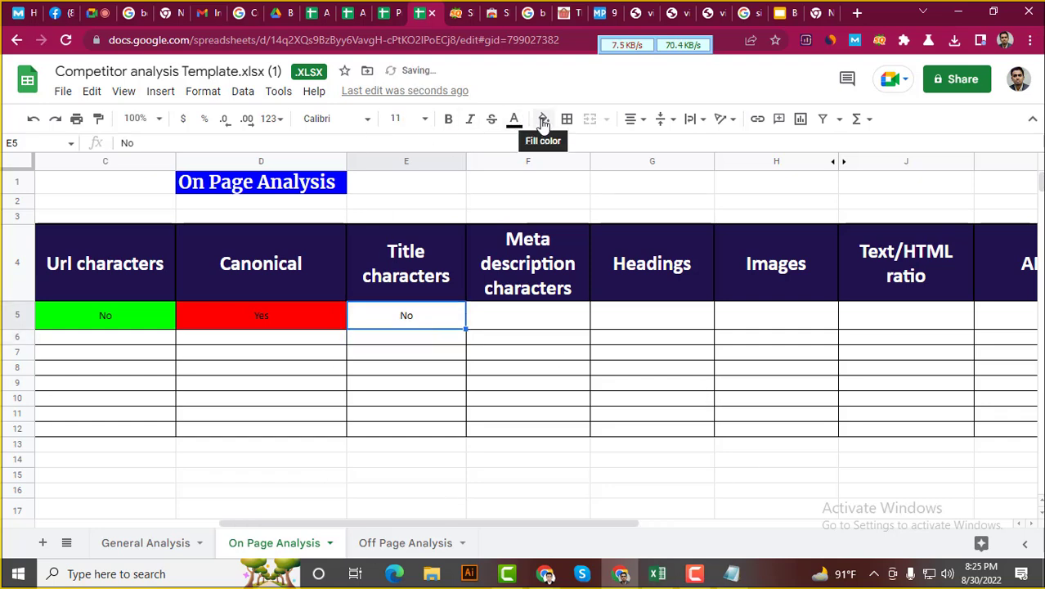
left_click(543, 119)
left_click(566, 265)
left_click(530, 318)
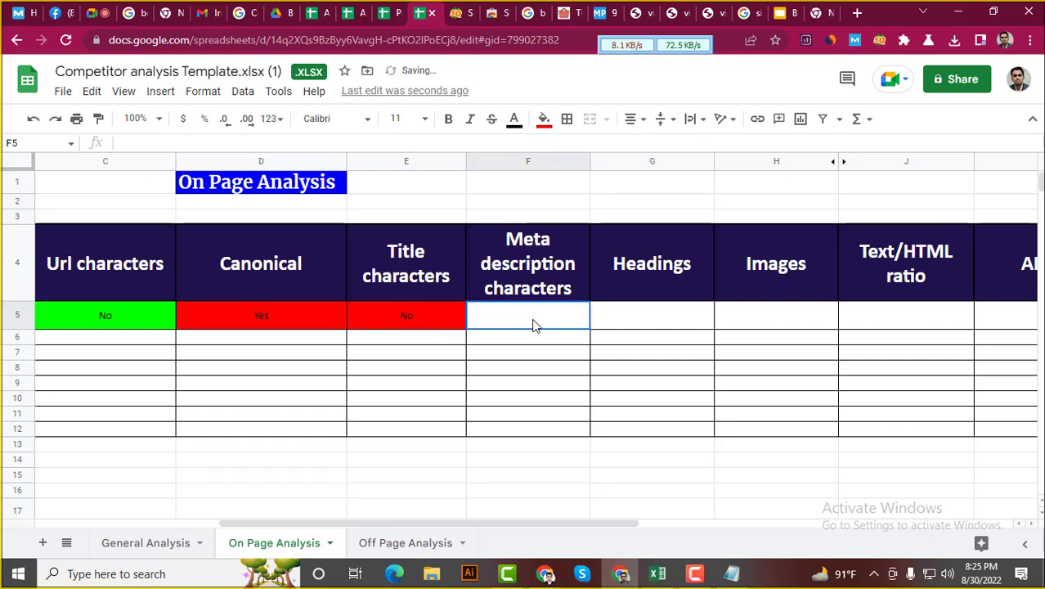
Check the SEOquake meta description length: 134 characters
left_click(479, 12)
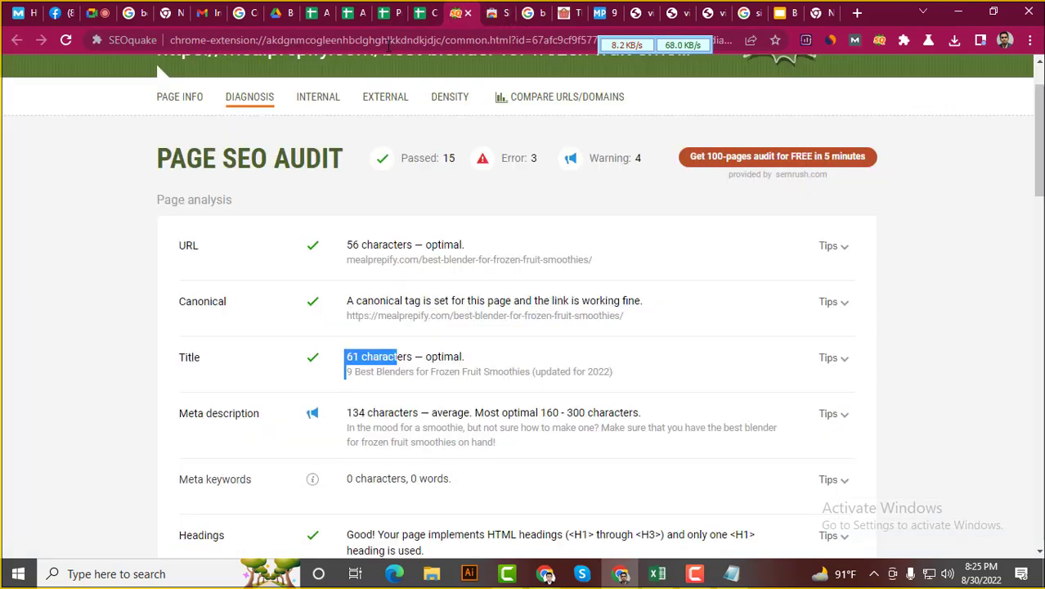
scroll(140, 325, "down", 2)
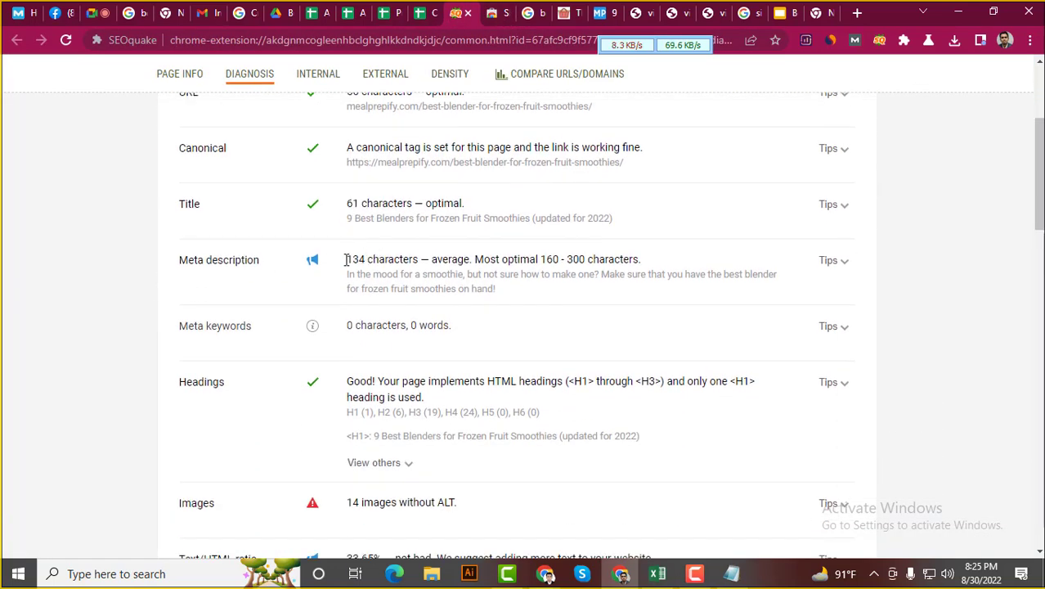
left_click_drag(345, 259, 417, 262)
left_click(416, 262)
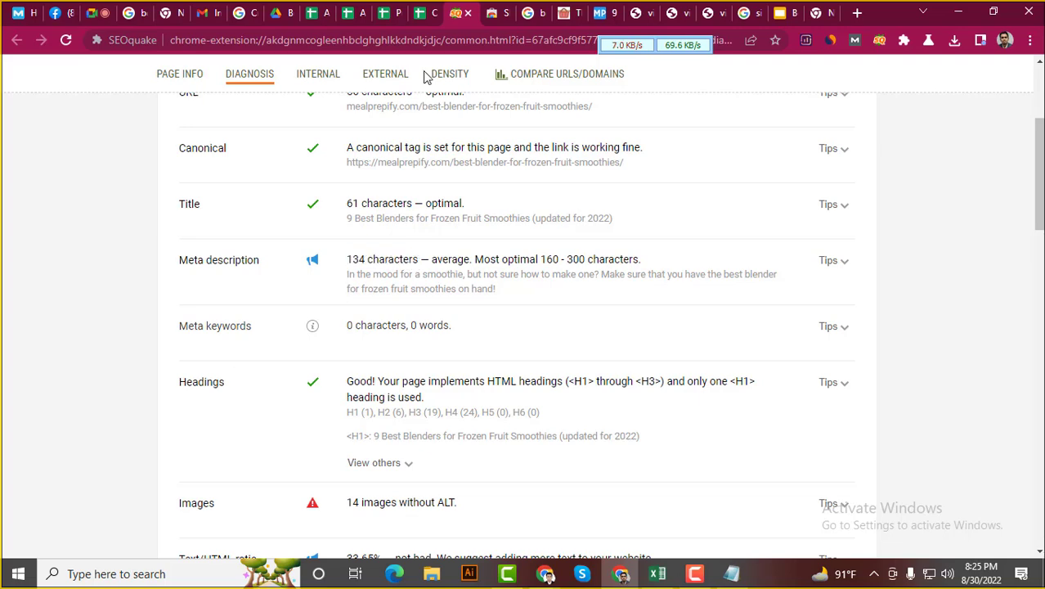
left_click(433, 8)
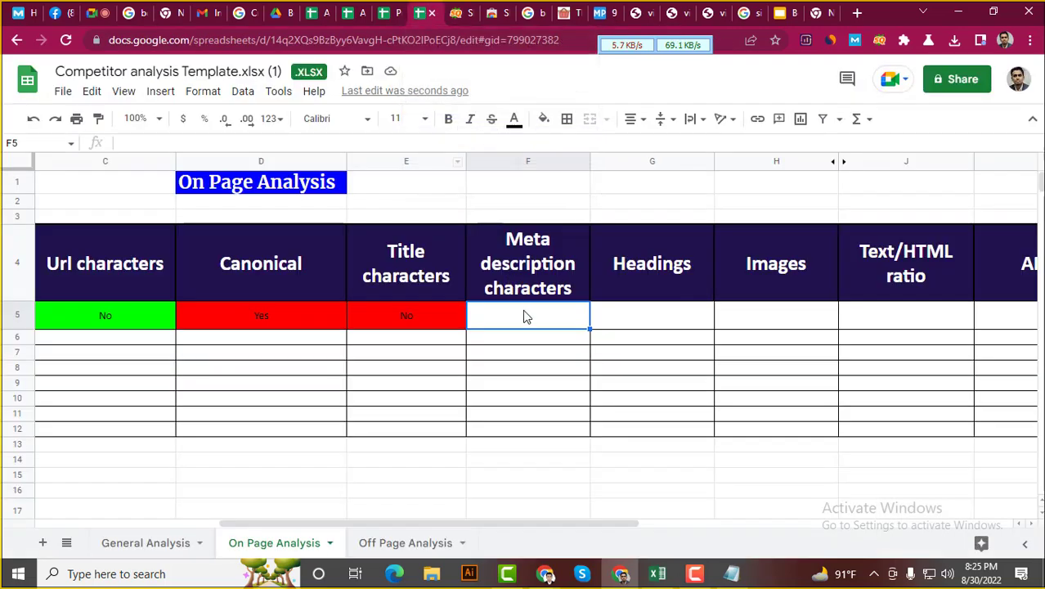
Enter Yes in Meta description characters cell F5
type("Yes")
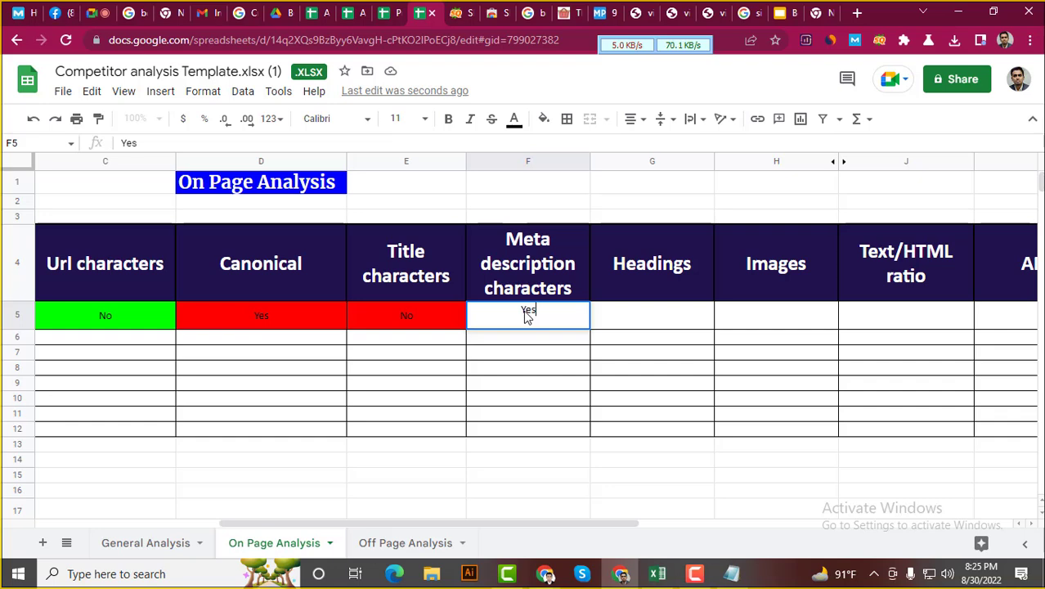
key("Return")
left_click(533, 313)
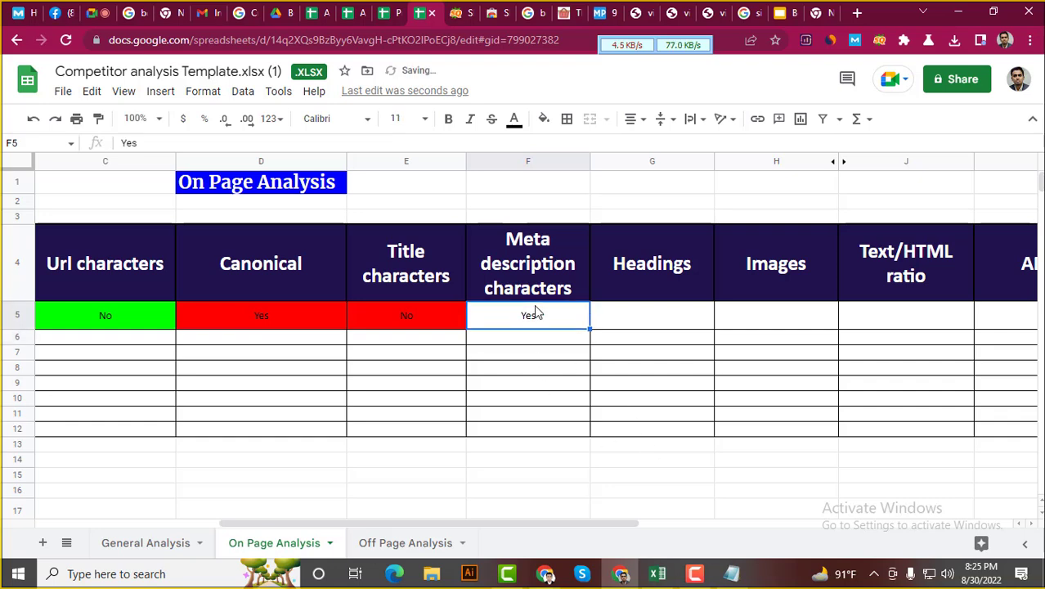
left_click(543, 116)
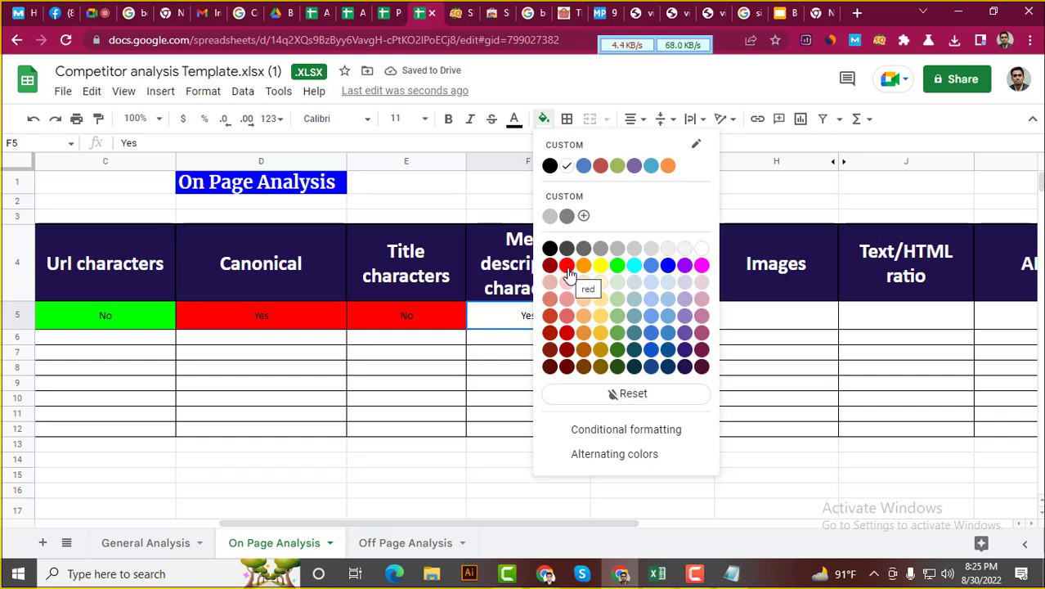
Recolour Title cell E5 green and fill Meta description cell F5 red
left_click(398, 313)
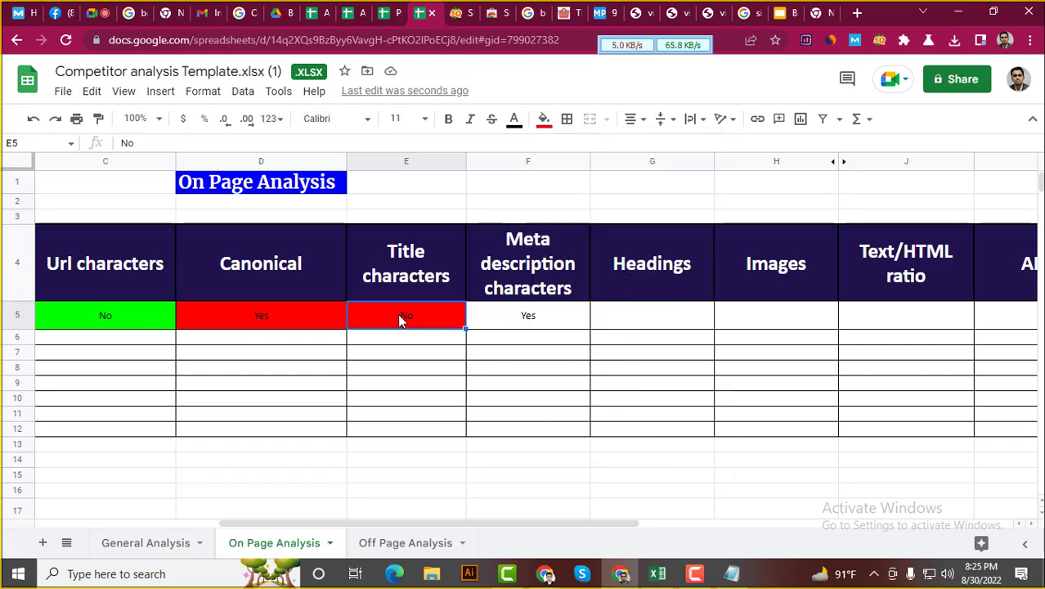
left_click(545, 121)
left_click(611, 266)
left_click(537, 318)
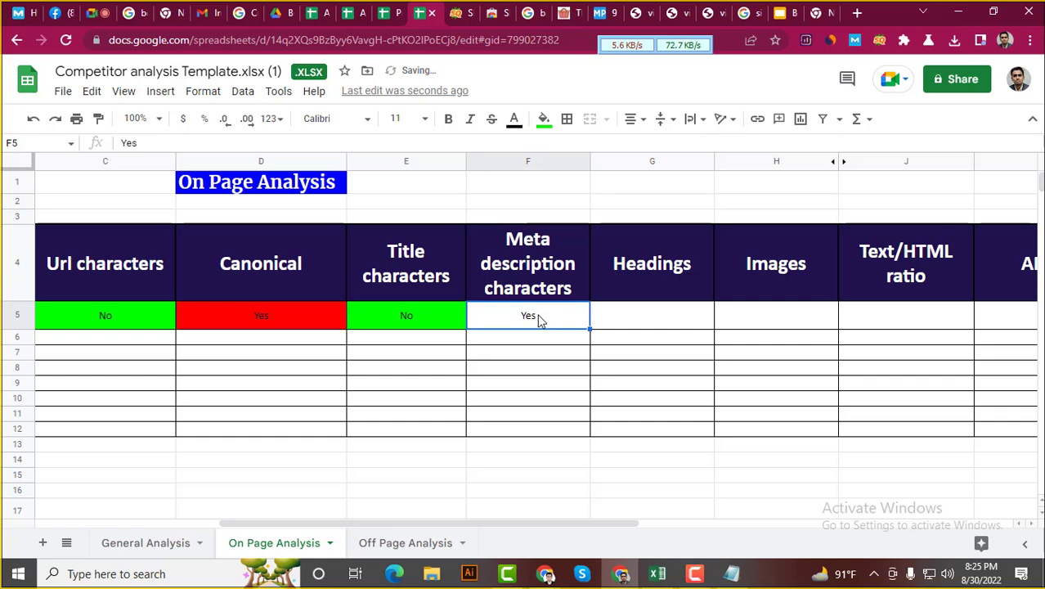
left_click(543, 120)
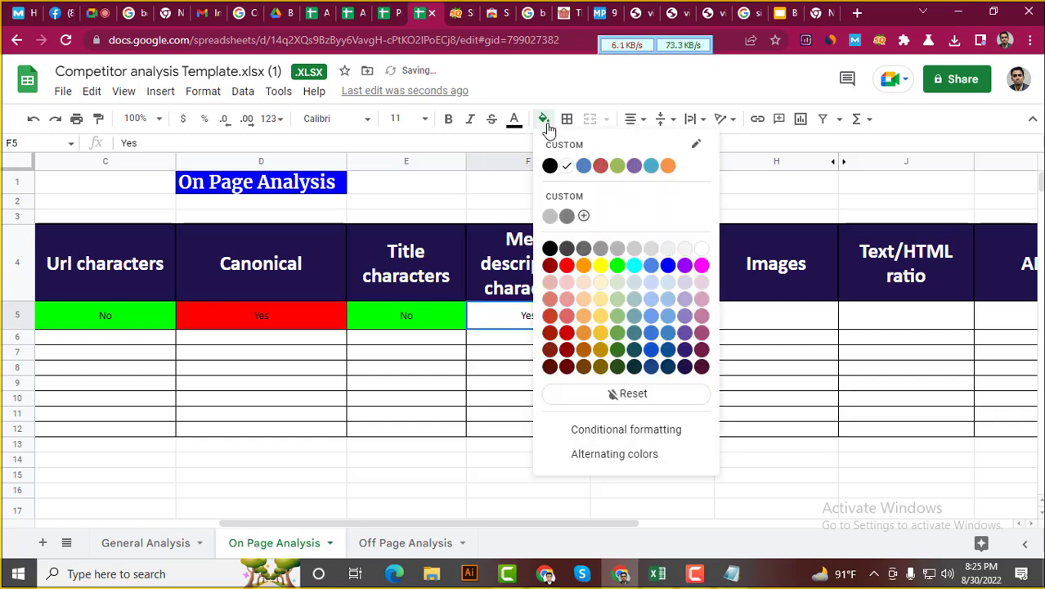
left_click(565, 265)
left_click(659, 324)
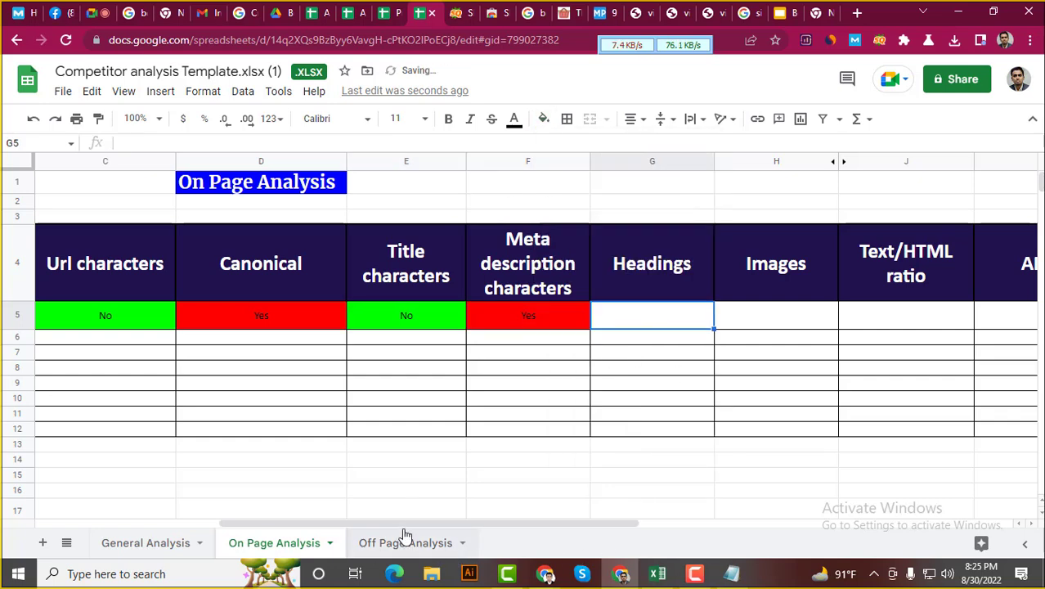
left_click_drag(411, 524, 522, 527)
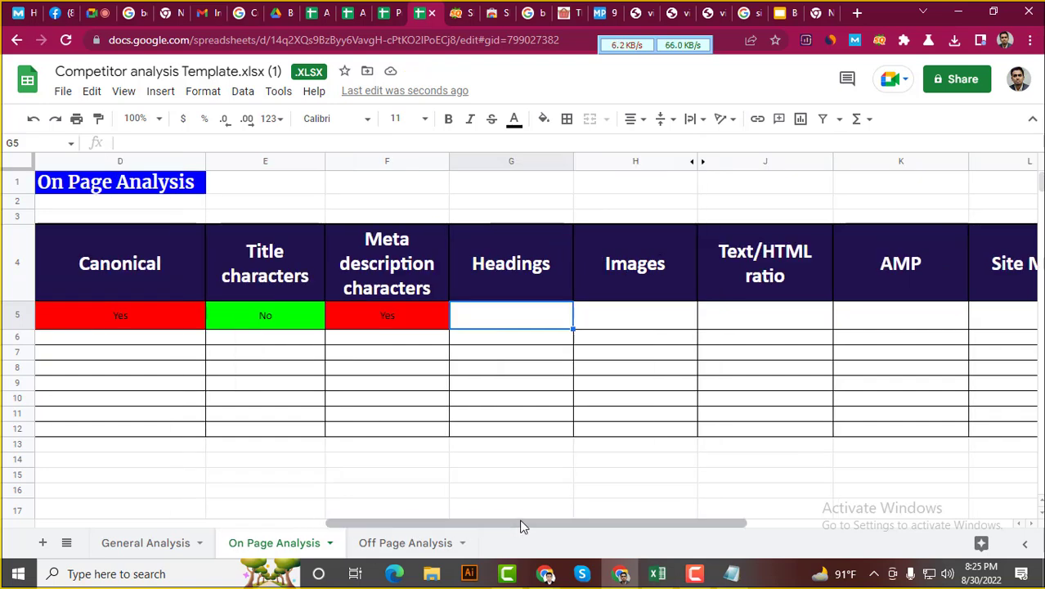
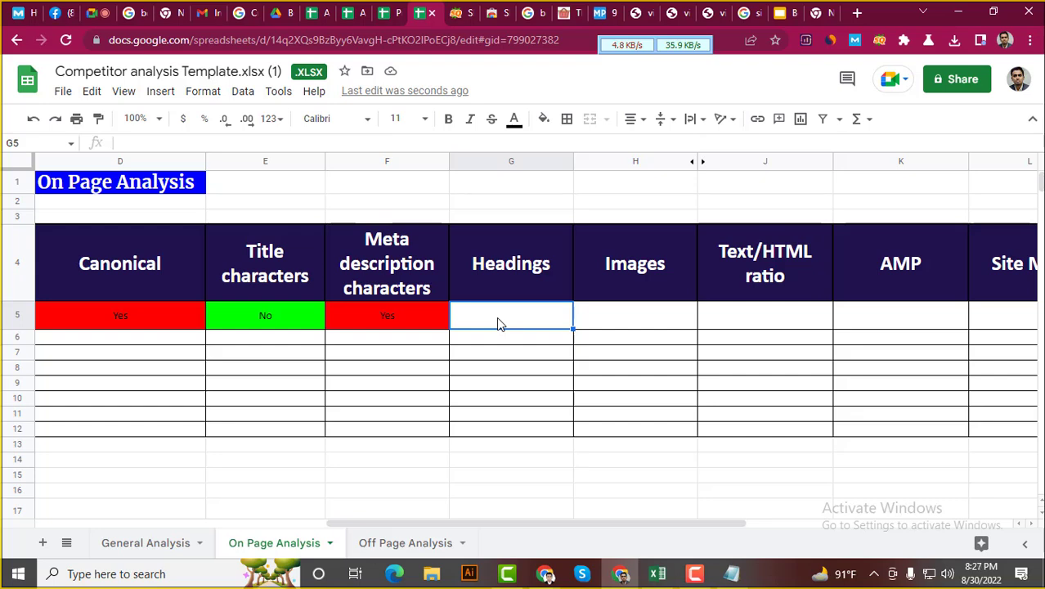
Review the SEOquake Headings check, noting the H2 (6) and H3 heading counts
left_click(458, 13)
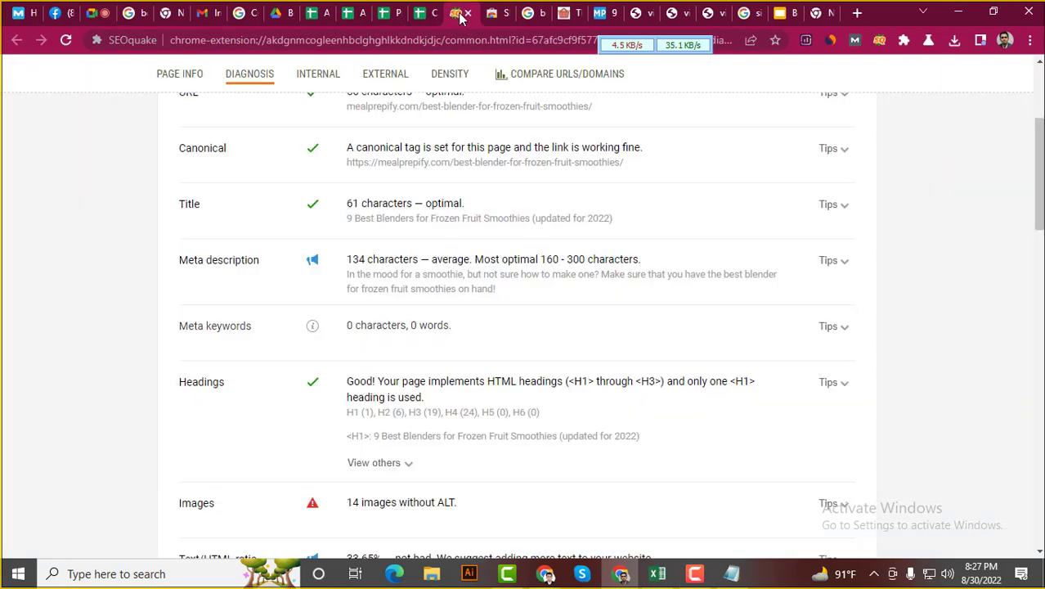
scroll(131, 353, "down", 1)
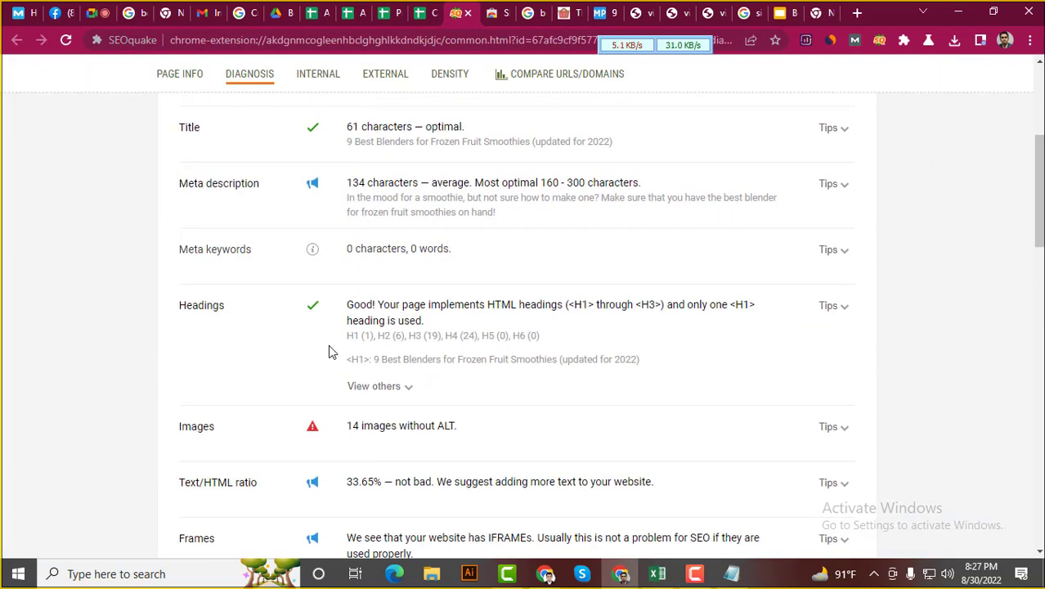
left_click_drag(341, 348, 410, 336)
left_click(375, 336)
left_click(391, 338)
left_click(419, 339)
left_click(396, 336)
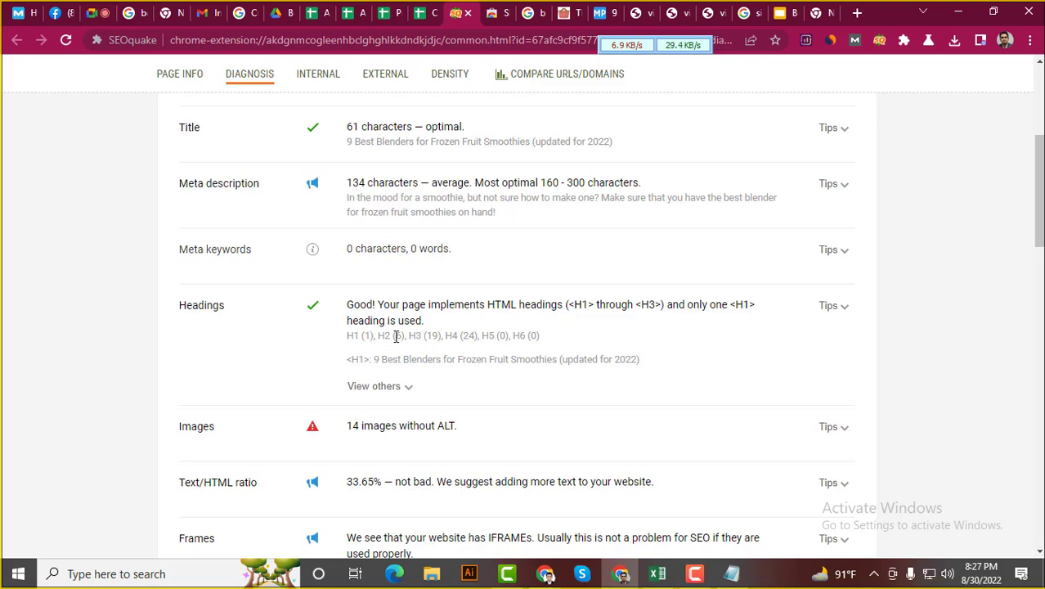
left_click_drag(342, 340, 409, 333)
left_click(440, 333)
Paste the red Yes from F5 into the Headings cell G5
left_click(423, 10)
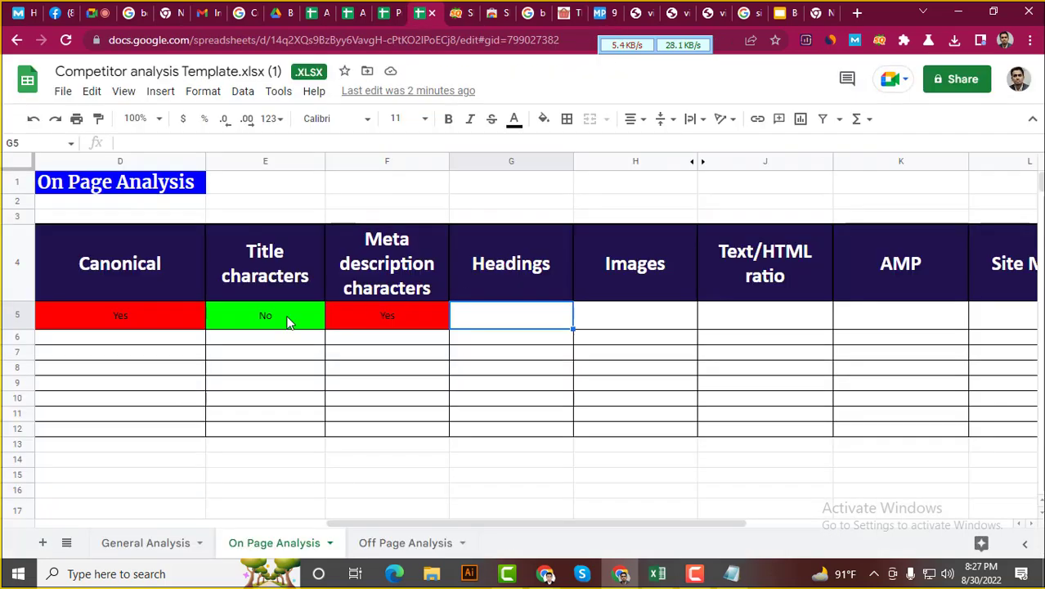
left_click(309, 325)
left_click(405, 309)
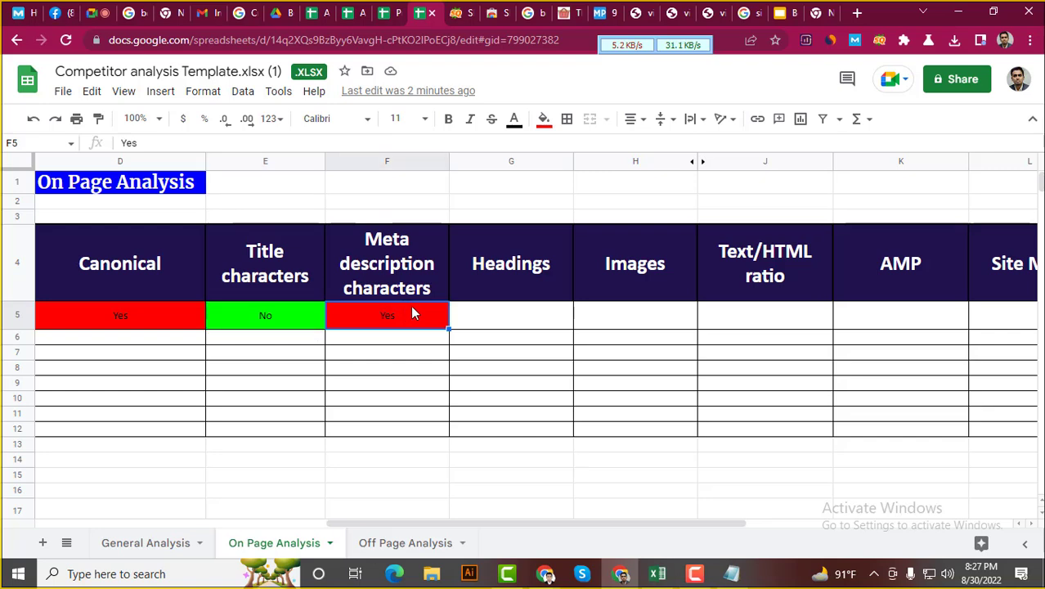
left_click(477, 321)
type("Yes")
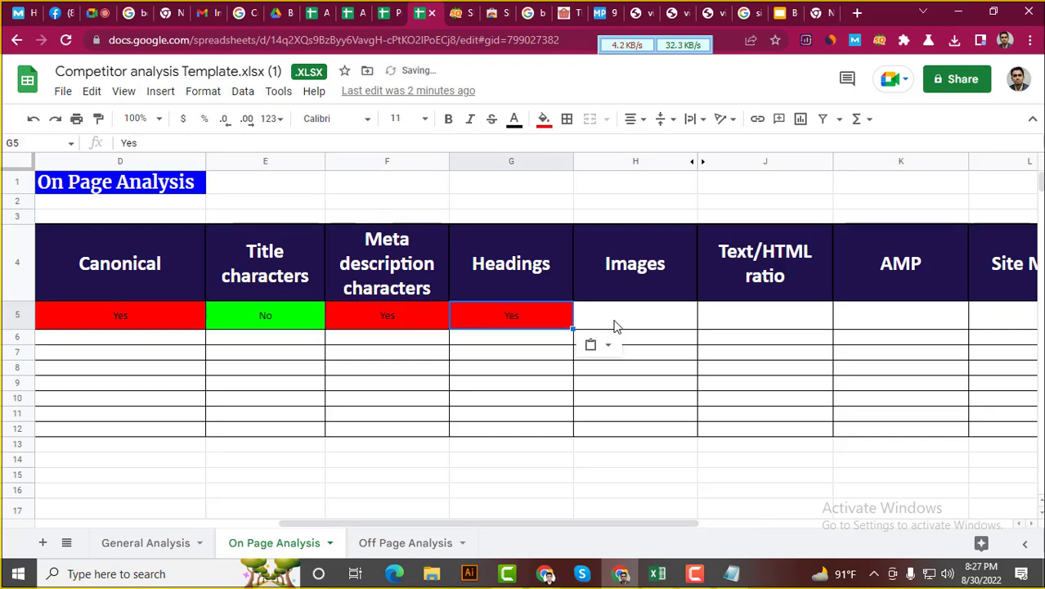
left_click(620, 323)
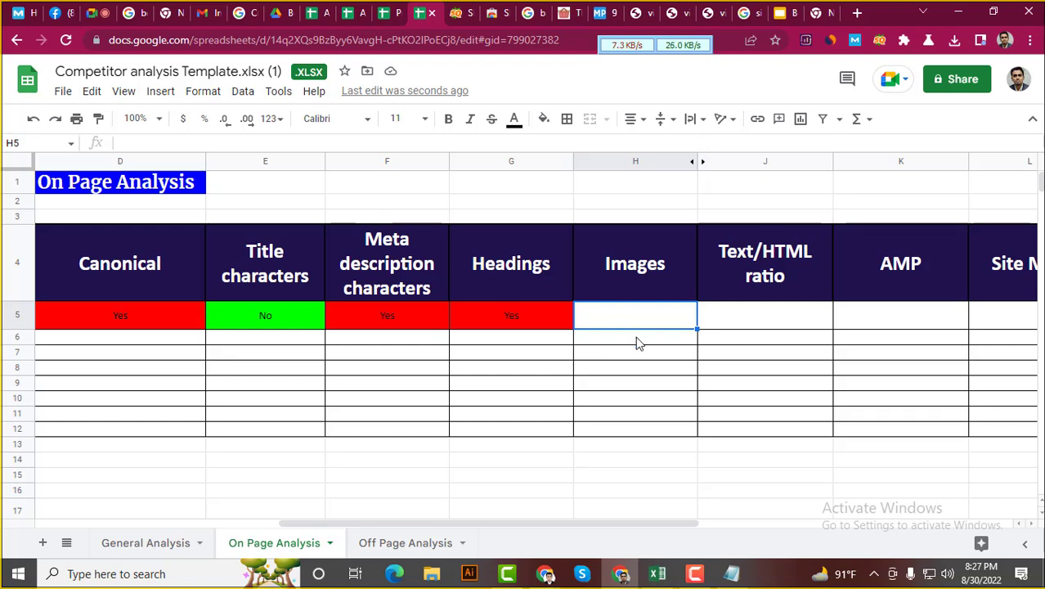
left_click(456, 12)
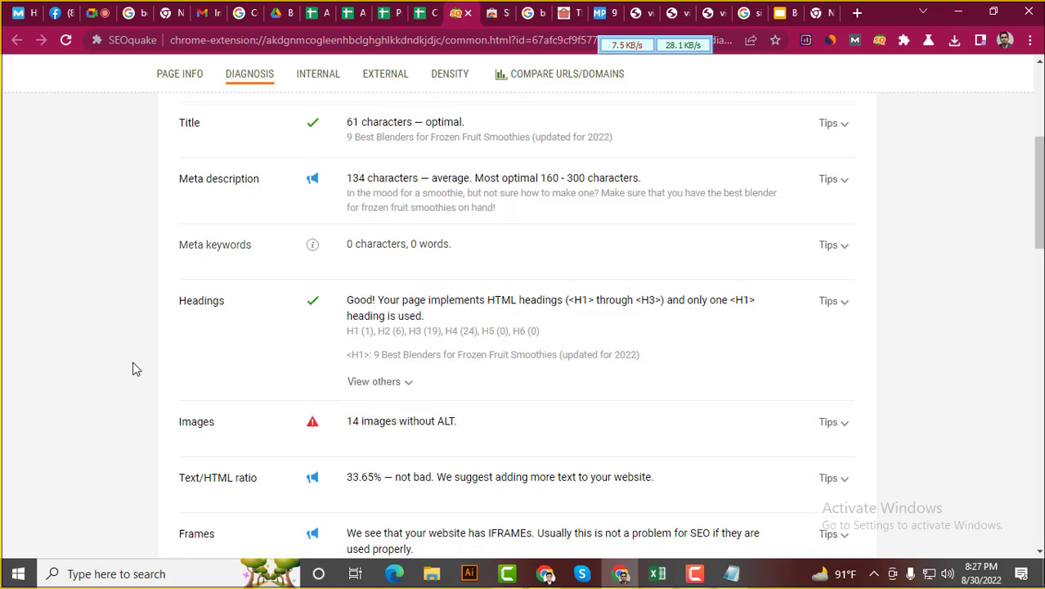
scroll(138, 364, "down", 1)
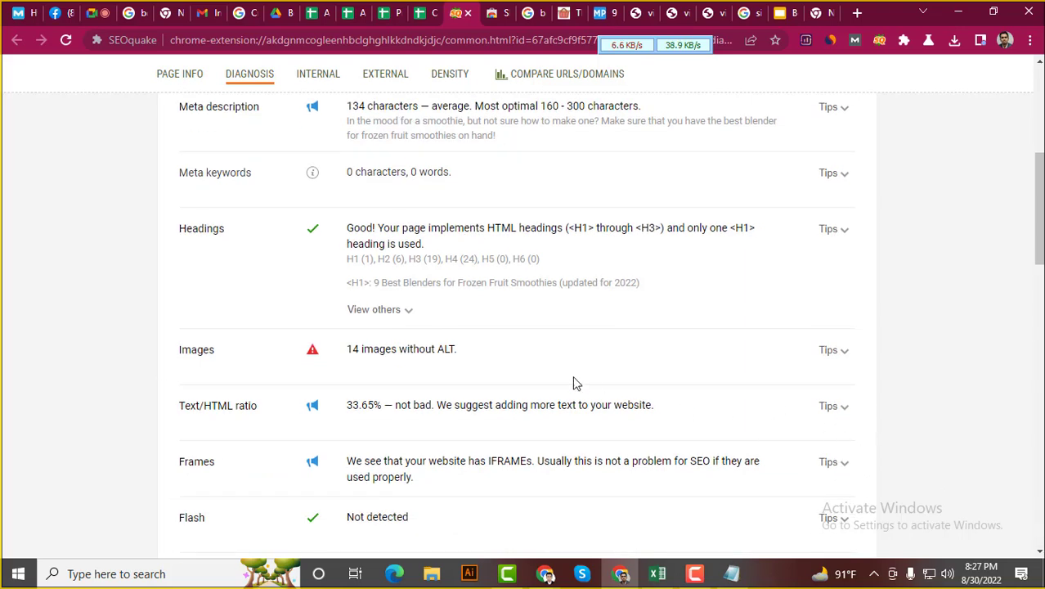
left_click_drag(461, 352, 352, 347)
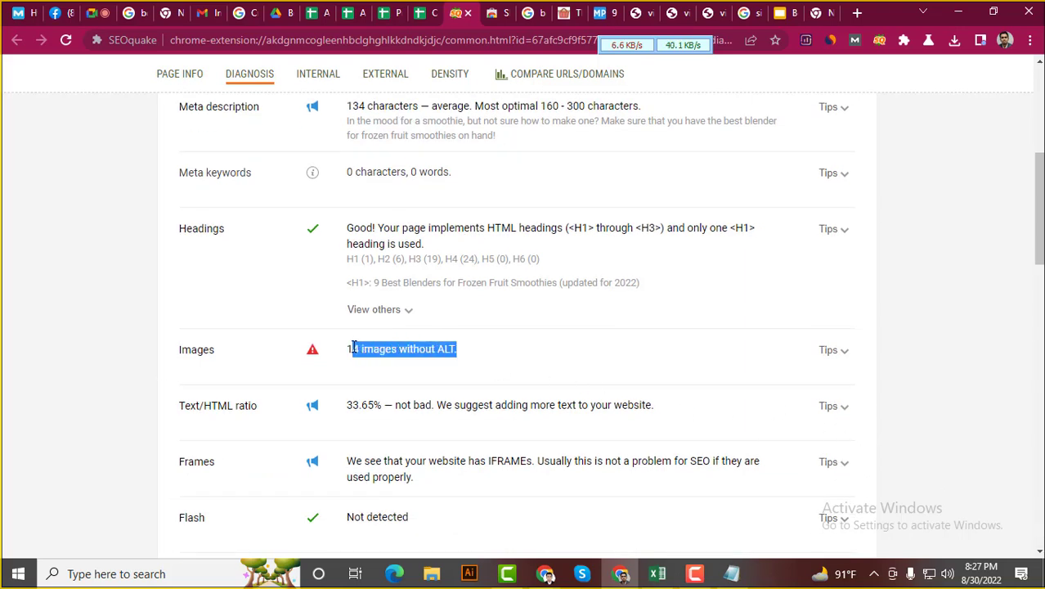
left_click(481, 352)
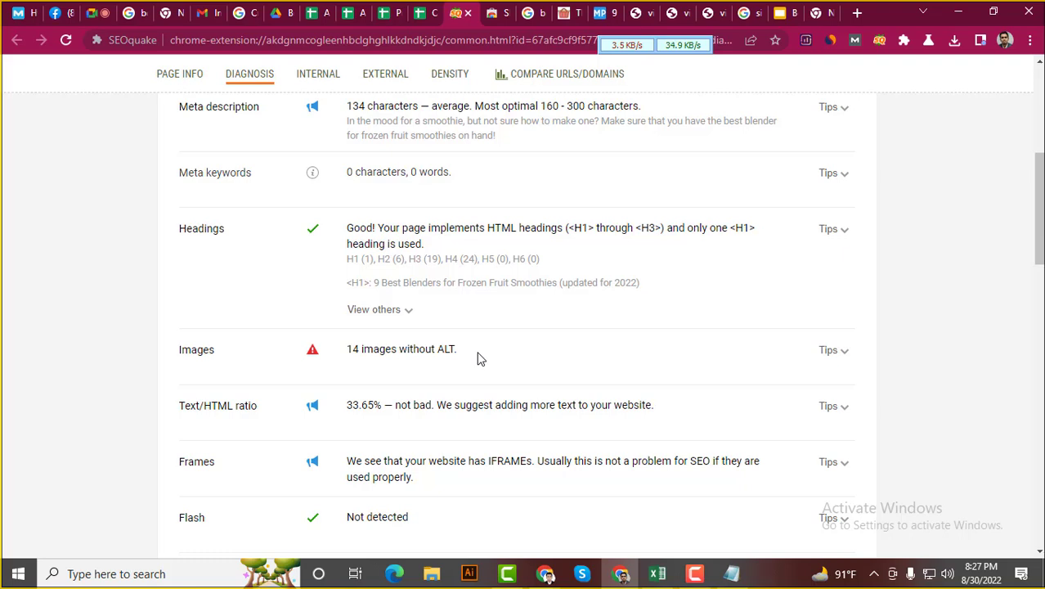
left_click_drag(480, 359, 350, 352)
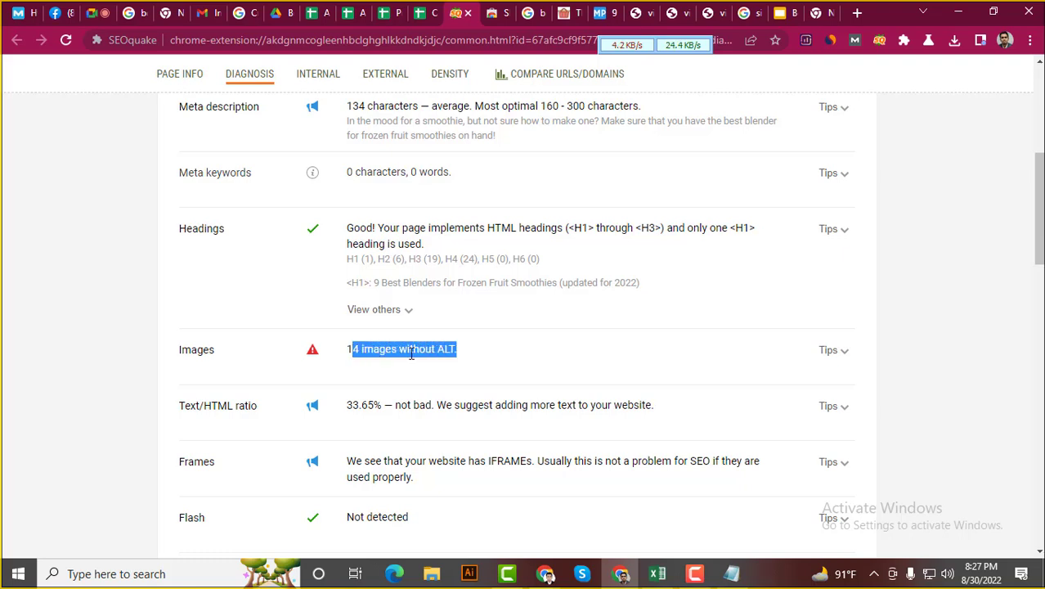
left_click(438, 365)
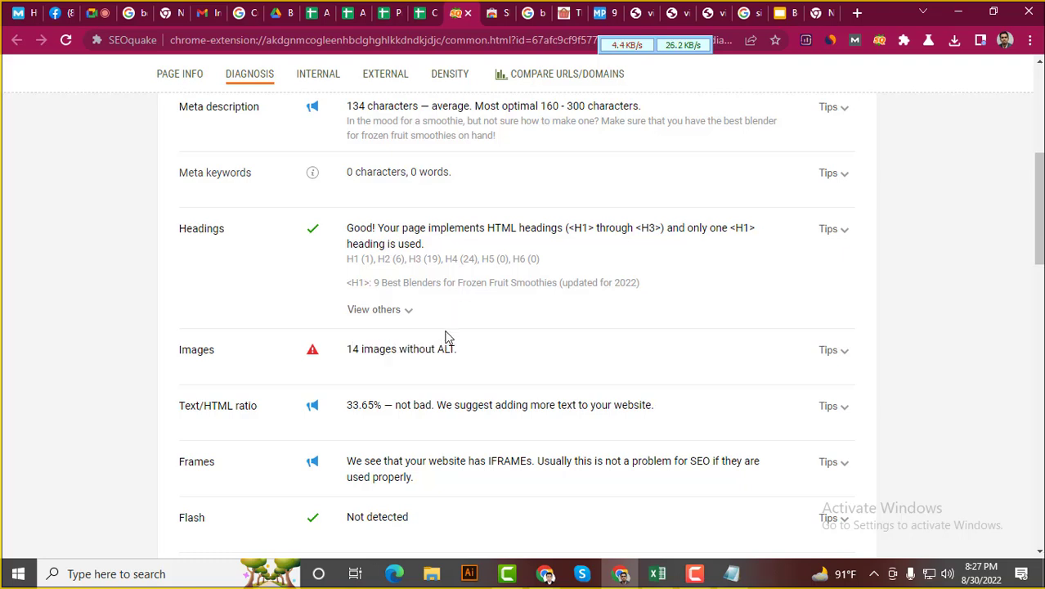
left_click(403, 13)
Copy the green No from Title characters E5 into the Images cell H5
left_click(422, 14)
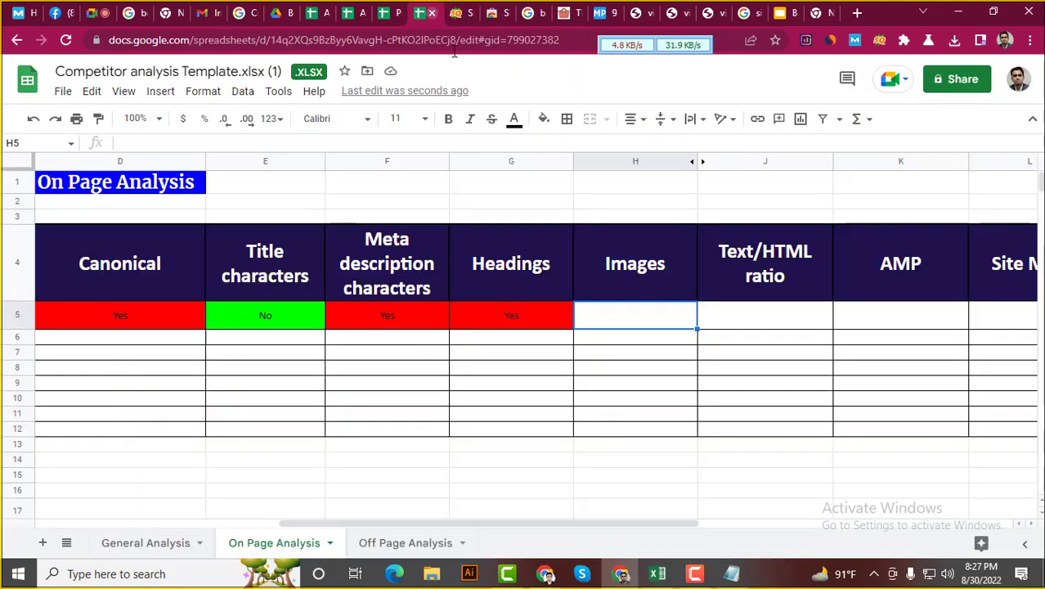
left_click(276, 323)
key("ctrl+c")
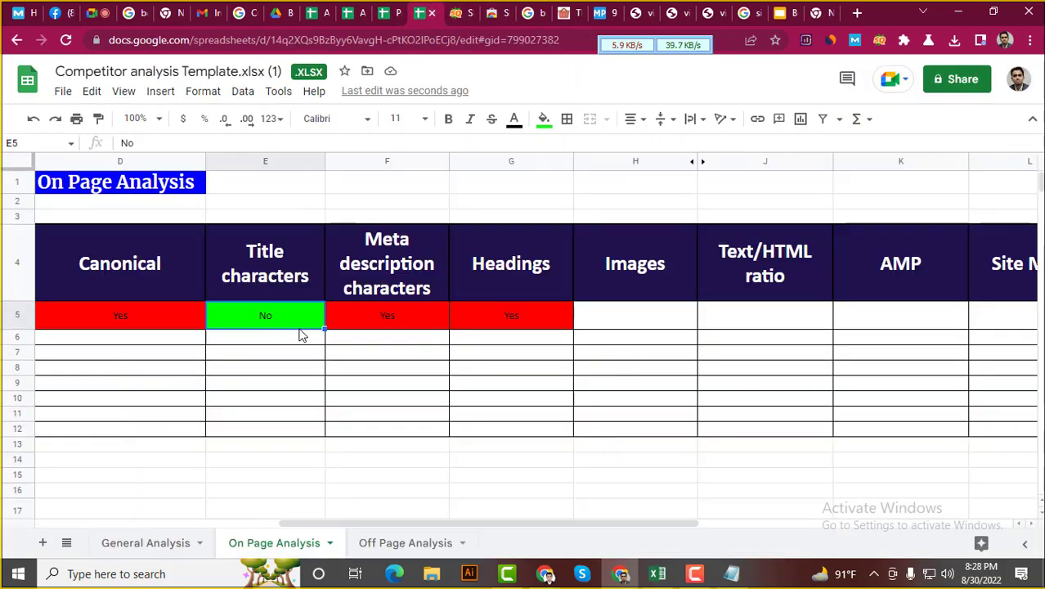
left_click(637, 320)
key("ctrl+v")
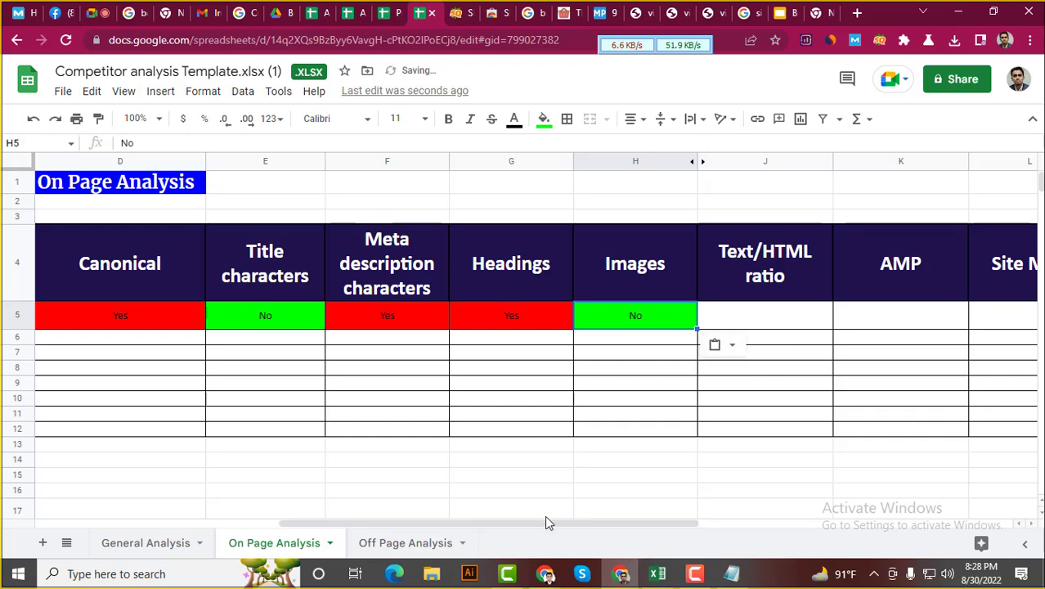
left_click_drag(562, 528, 732, 534)
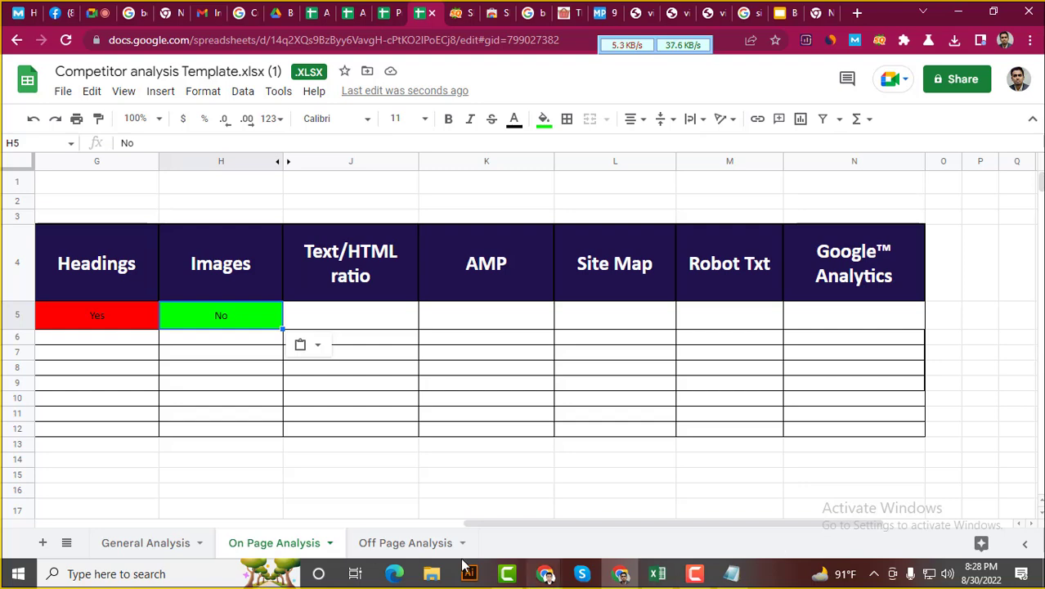
left_click(461, 9)
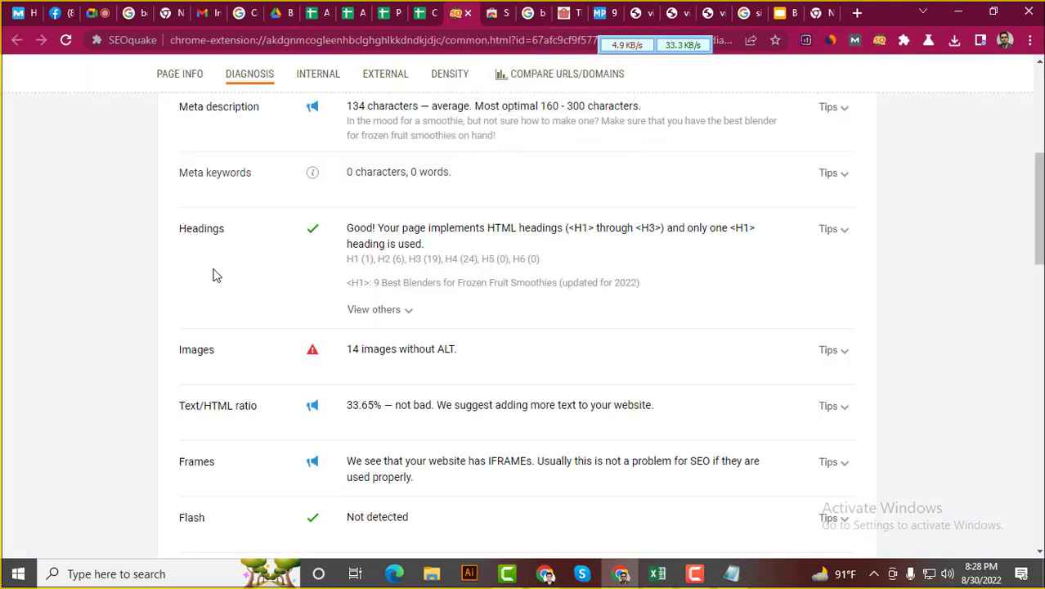
scroll(147, 315, "down", 2)
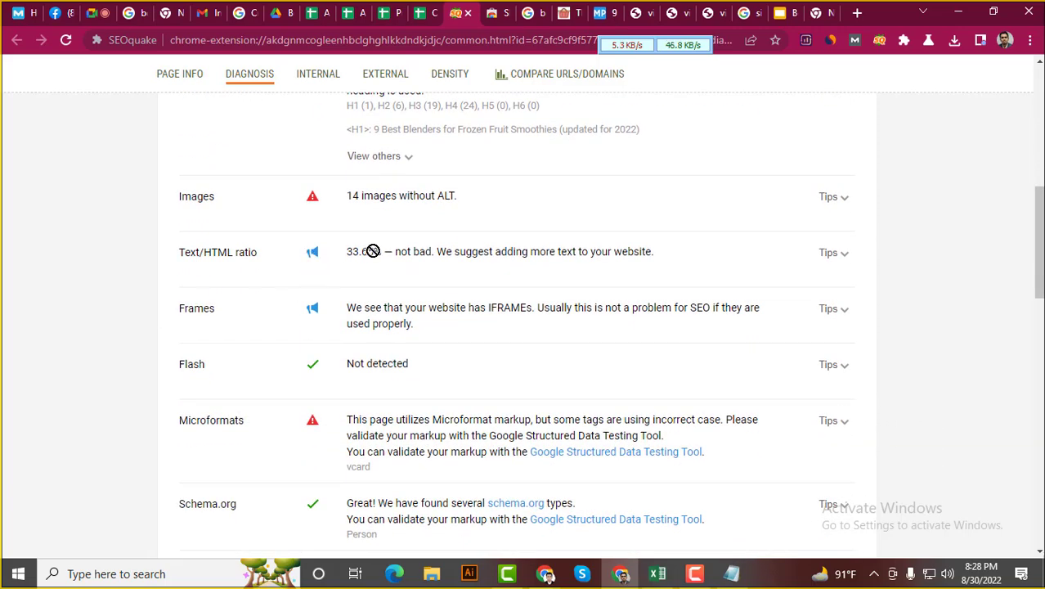
left_click_drag(385, 252, 345, 252)
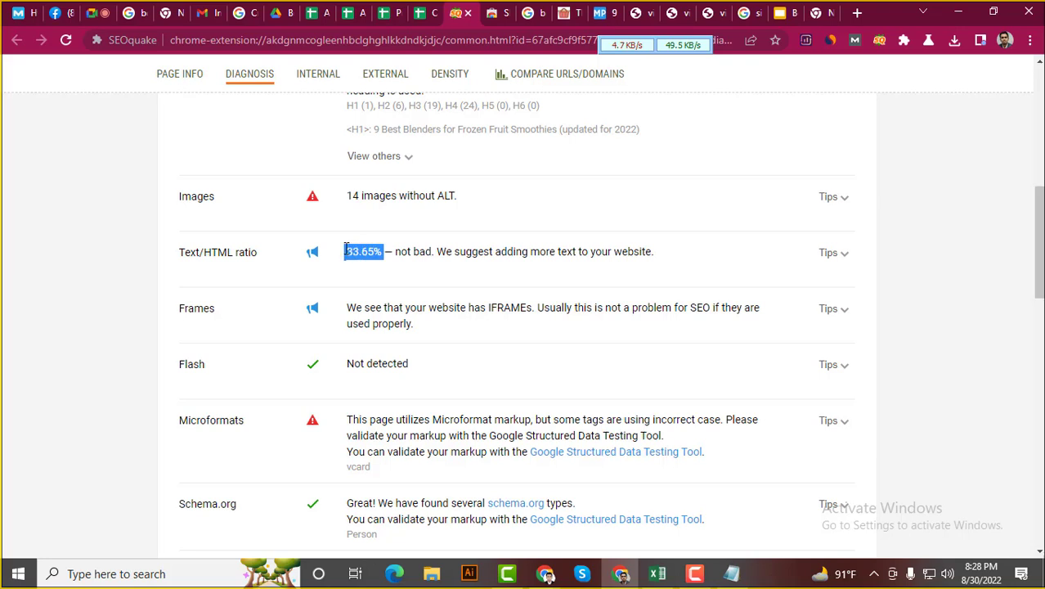
left_click(845, 261)
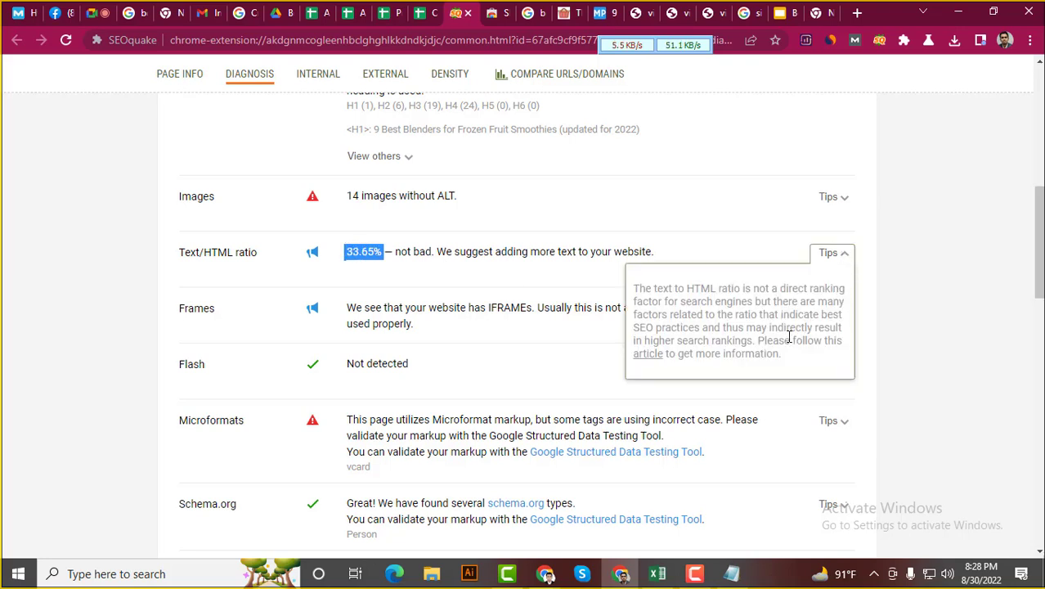
scroll(788, 334, "down", 1)
scroll(807, 296, "up", 1)
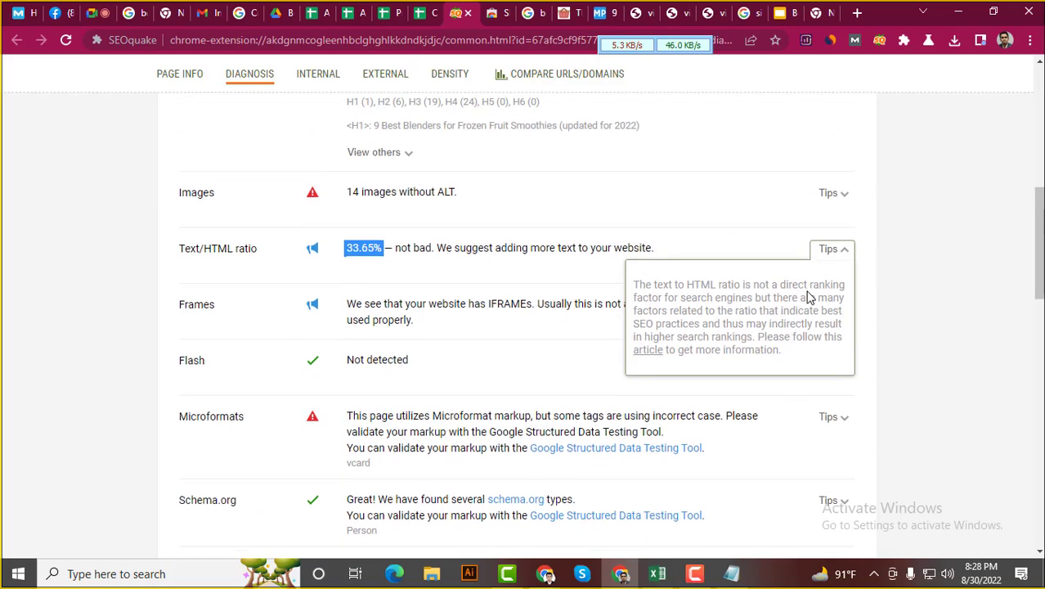
left_click(750, 254)
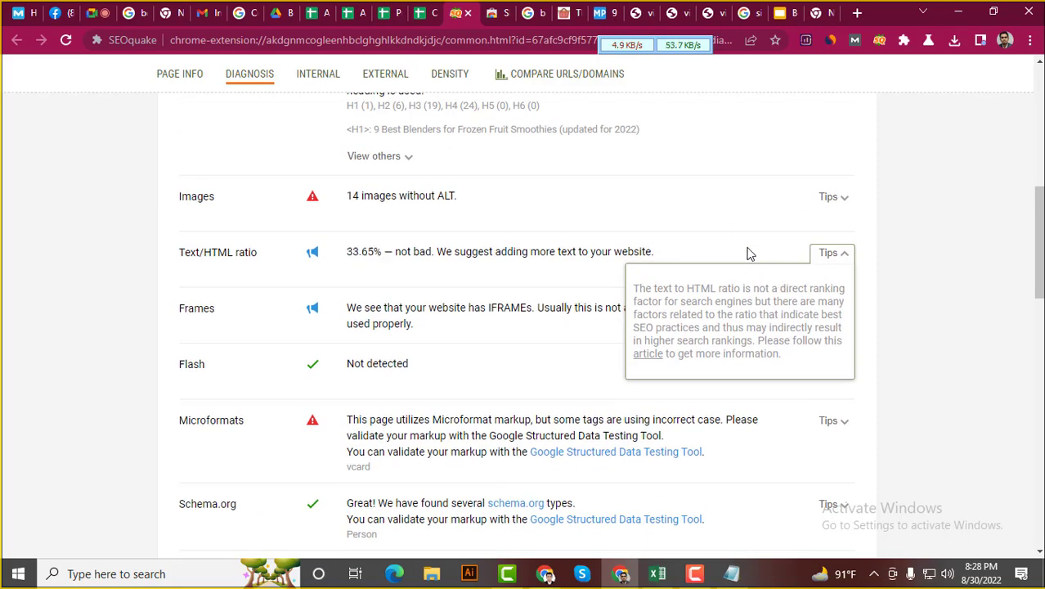
mouse_move(361, 252)
left_mouse_down()
mouse_move(373, 252)
mouse_move(345, 253)
left_mouse_up()
left_click(385, 250)
left_click(342, 255)
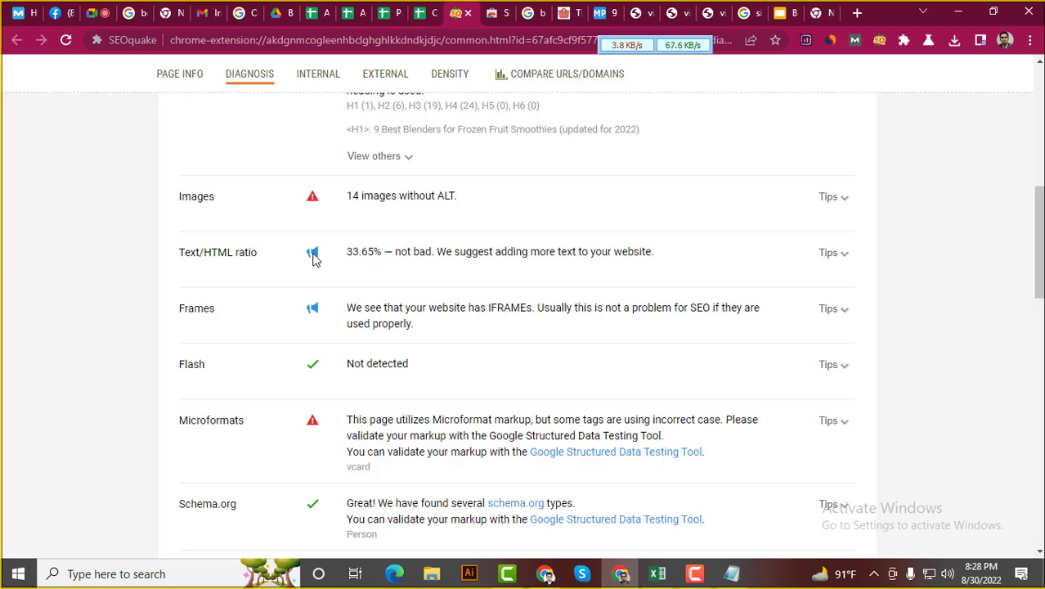
left_click(430, 7)
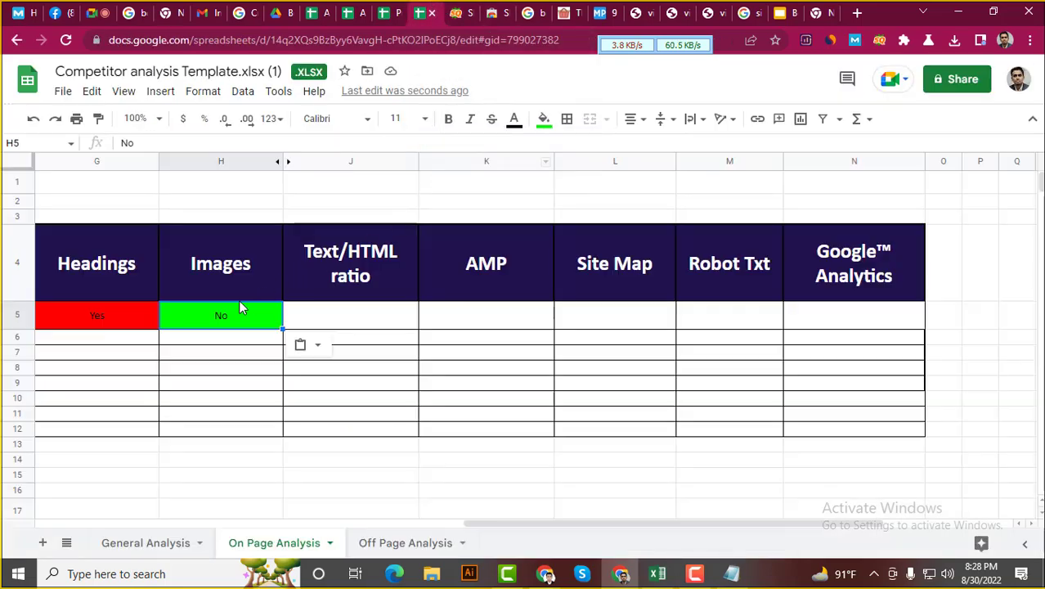
Copy the green No from H5 into the Text/HTML ratio cell J5
key("ctrl+c")
left_click(333, 315)
key("ctrl+v")
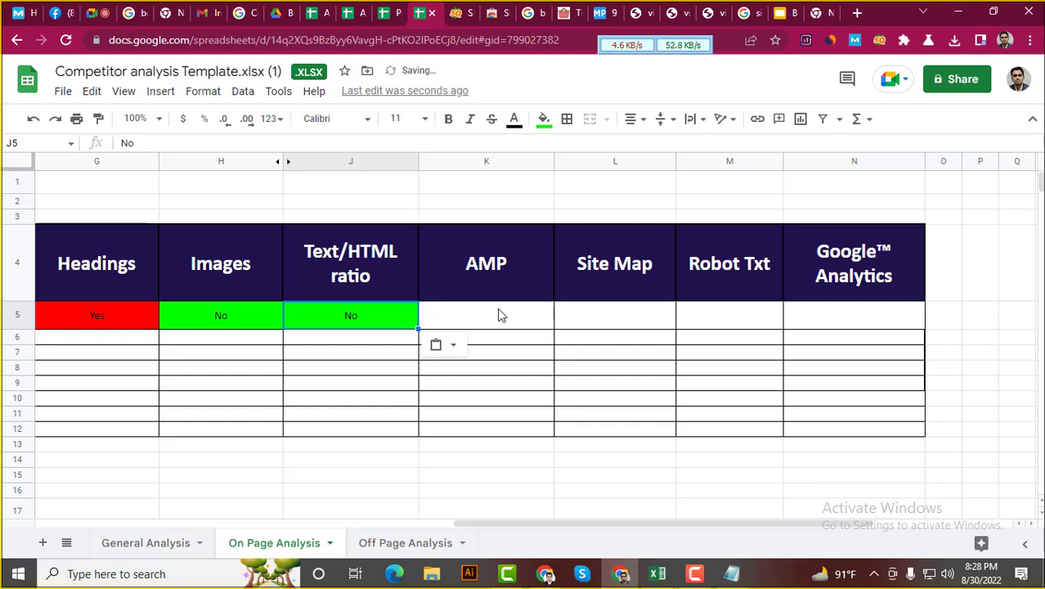
left_click(497, 310)
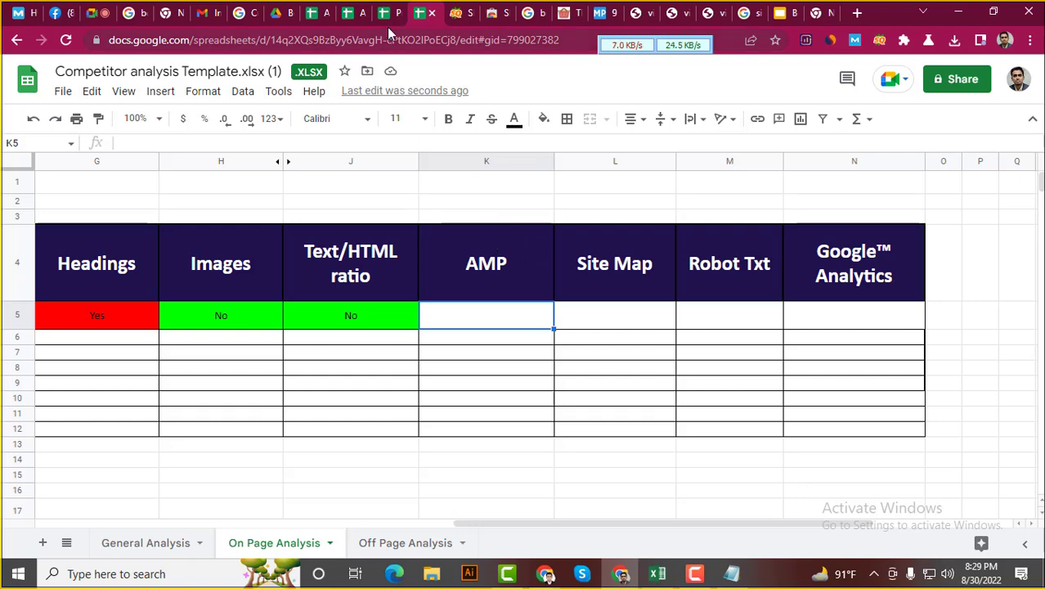
left_click(451, 12)
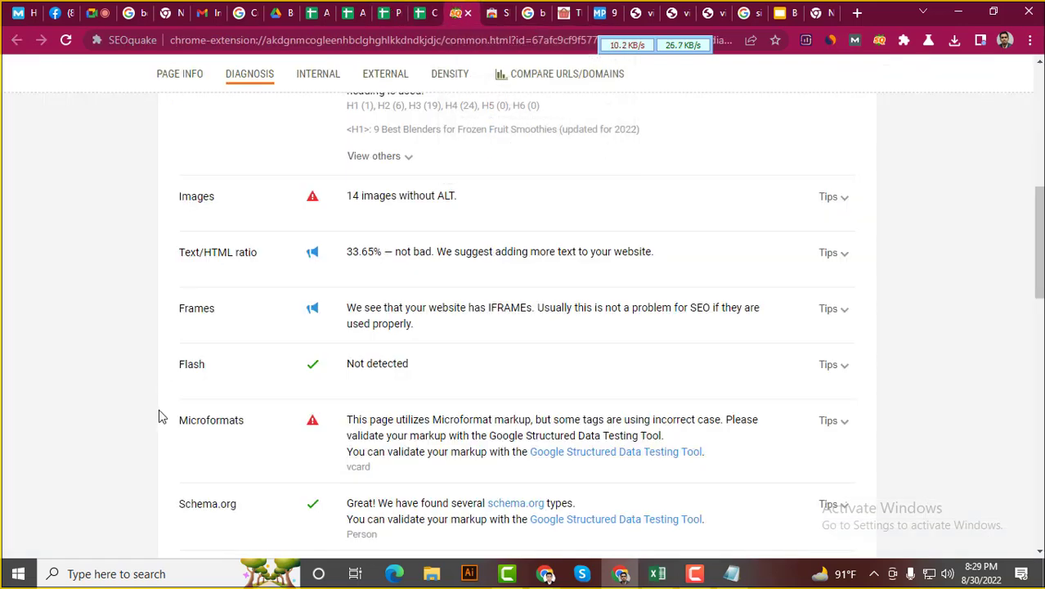
scroll(163, 401, "down", 3)
scroll(163, 395, "down", 2)
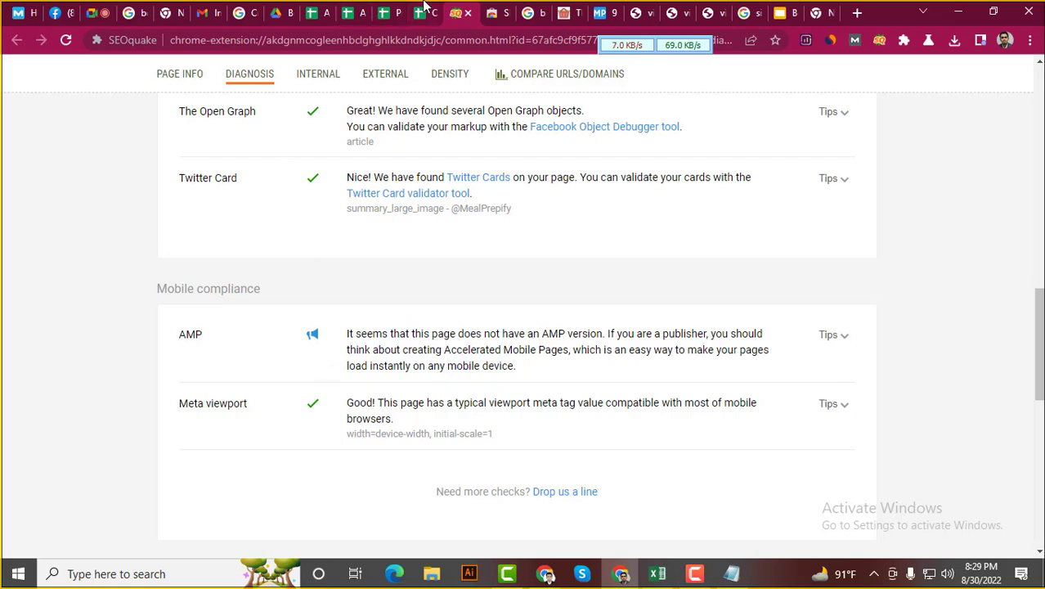
left_click(423, 12)
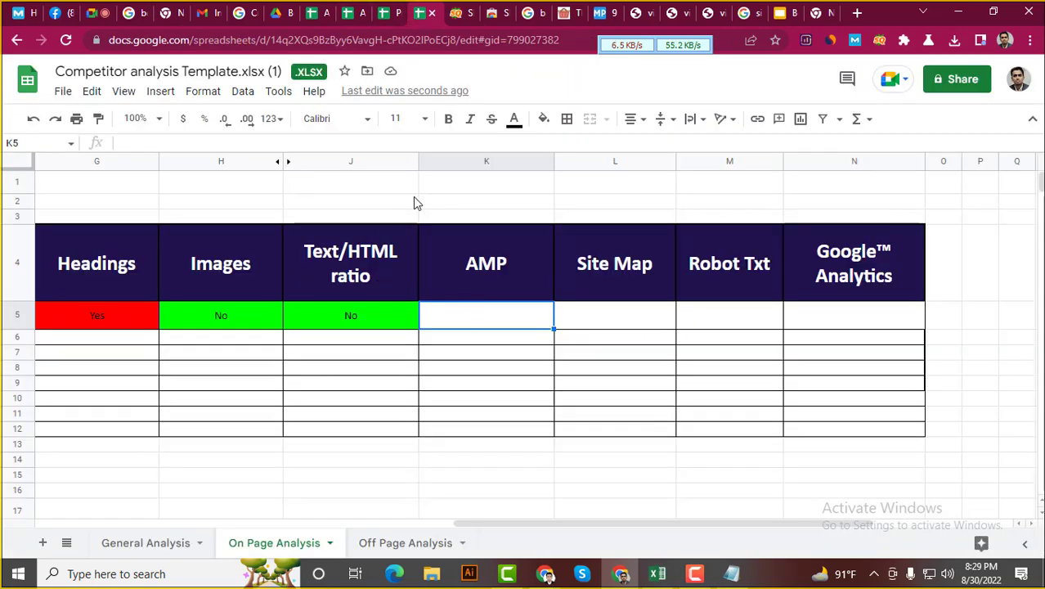
Copy the green No from Text/HTML ratio J5 into the AMP cell K5
left_click(344, 314)
key("ctrl+c")
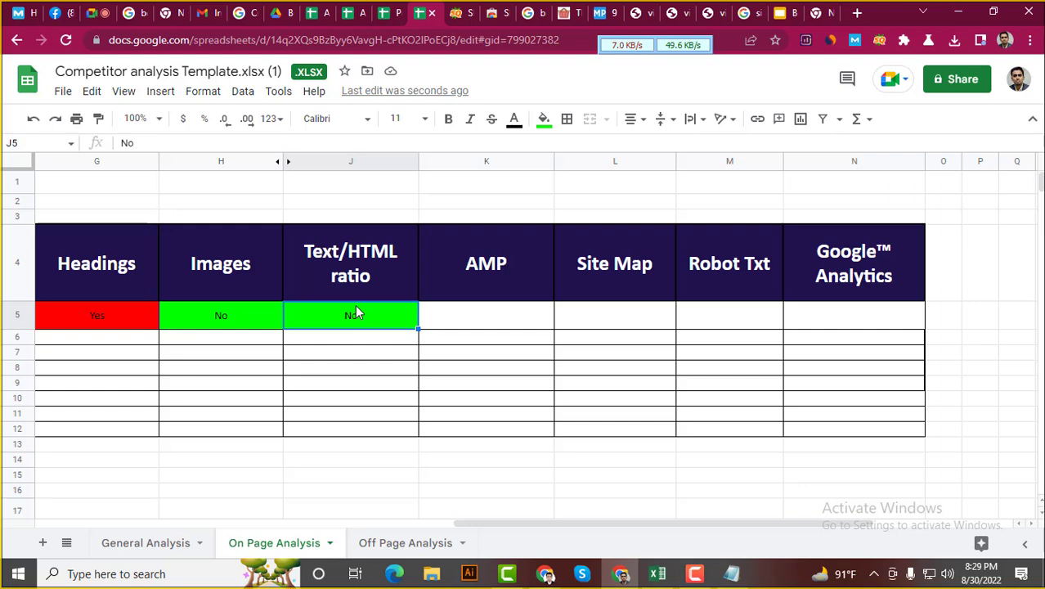
left_click(517, 317)
key("ctrl+v")
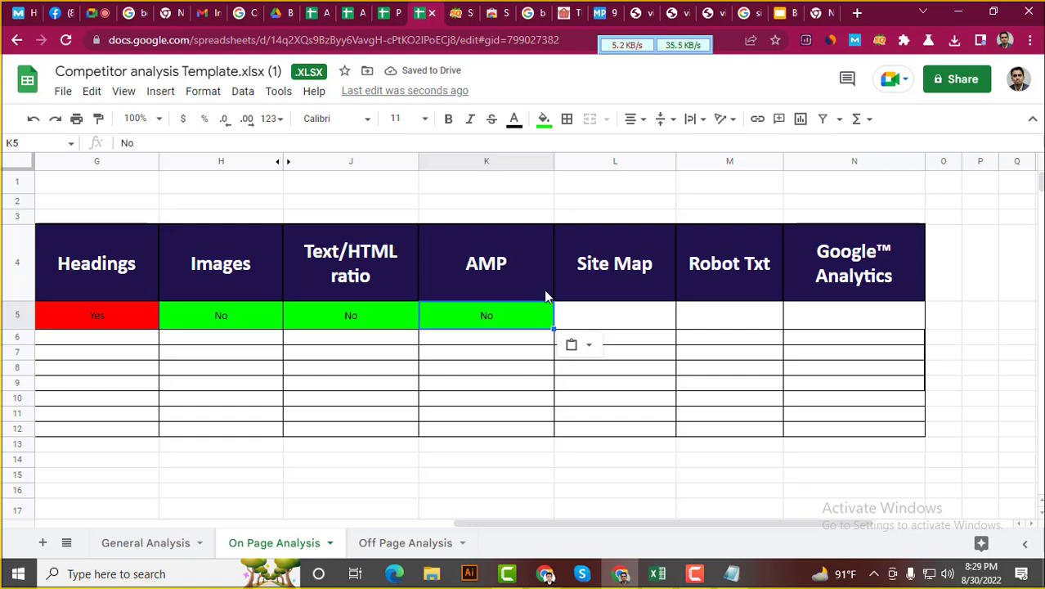
left_click(608, 323)
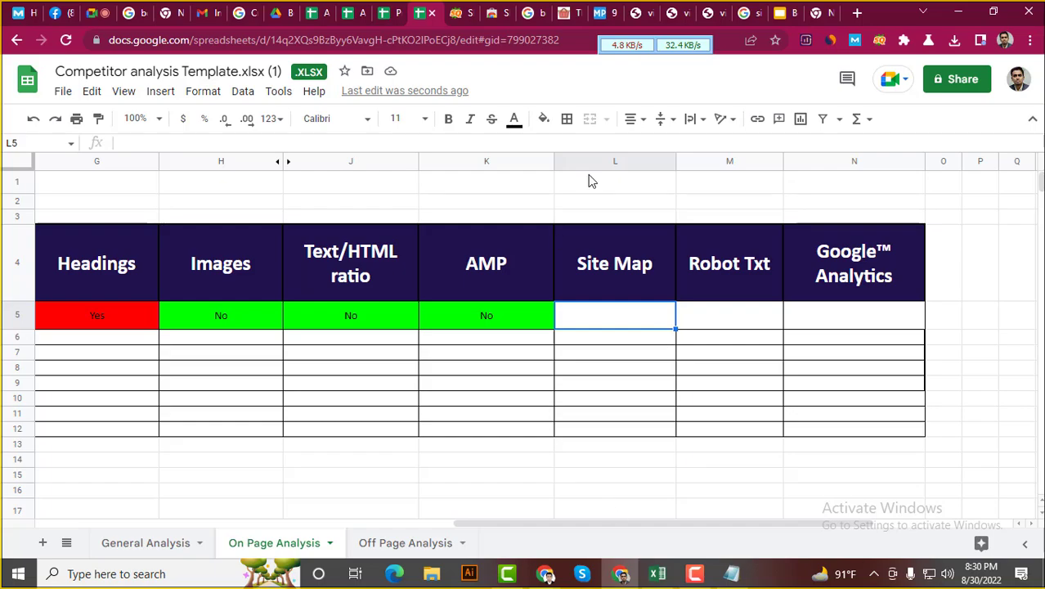
Scroll the Meal Prepify blender article down to the footer and back to the top
left_click(603, 23)
scroll(566, 310, "down", 10)
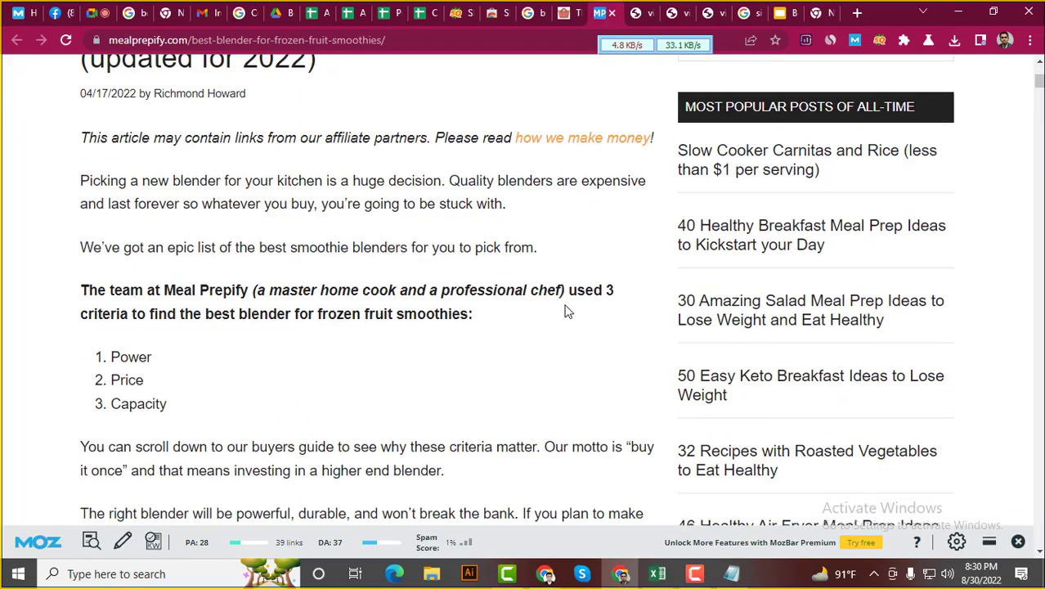
scroll(845, 355, "down", 6)
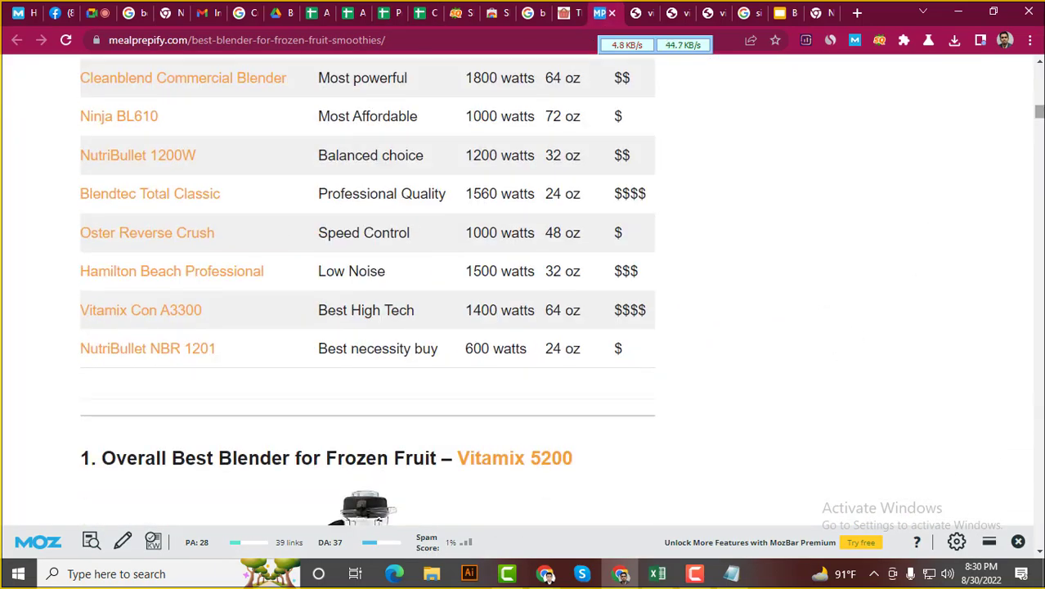
left_click_drag(1041, 117, 1040, 534)
scroll(941, 380, "up", 2)
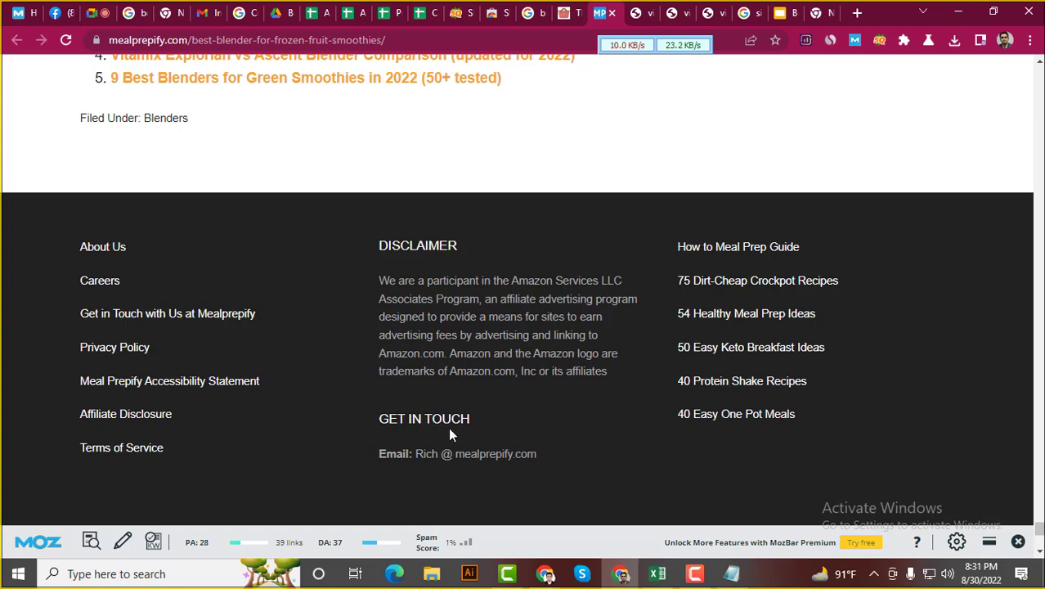
scroll(448, 427, "up", 4)
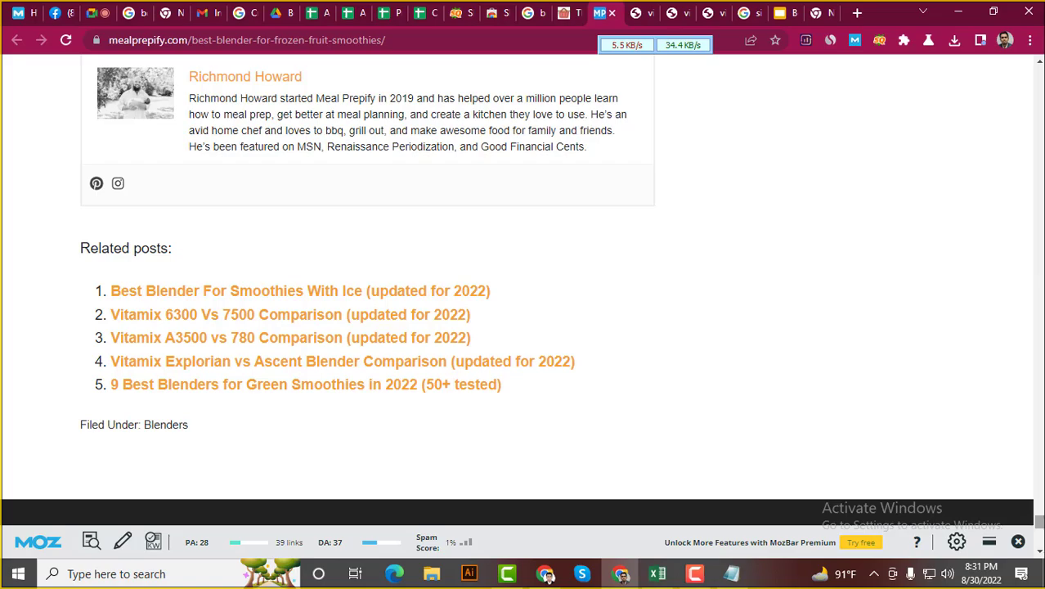
left_click_drag(1039, 521, 1039, 70)
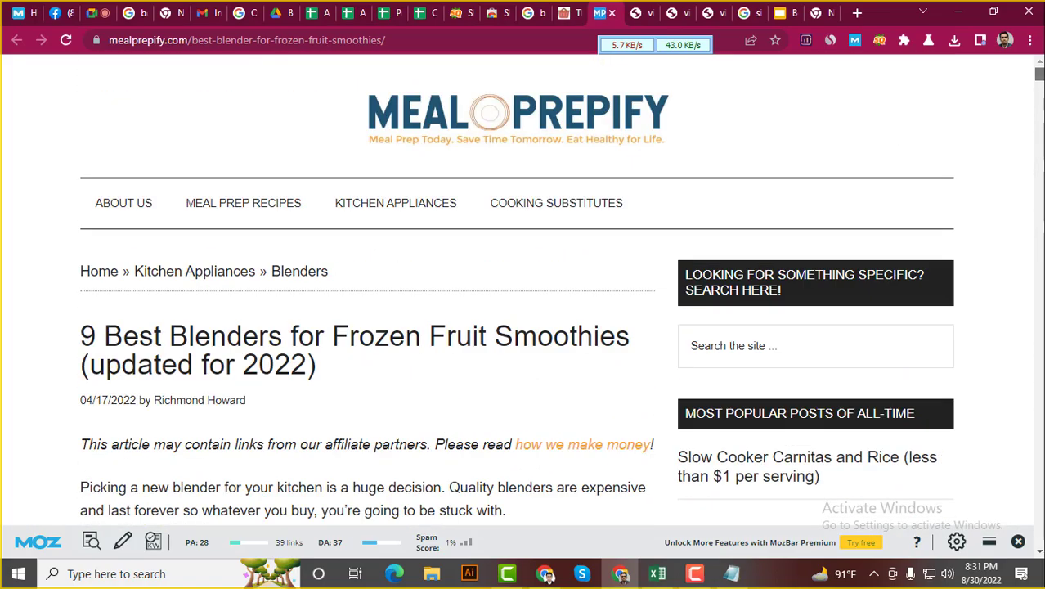
Select the Meal Prepify domain in the article's address bar
left_click(186, 39)
left_click(223, 39)
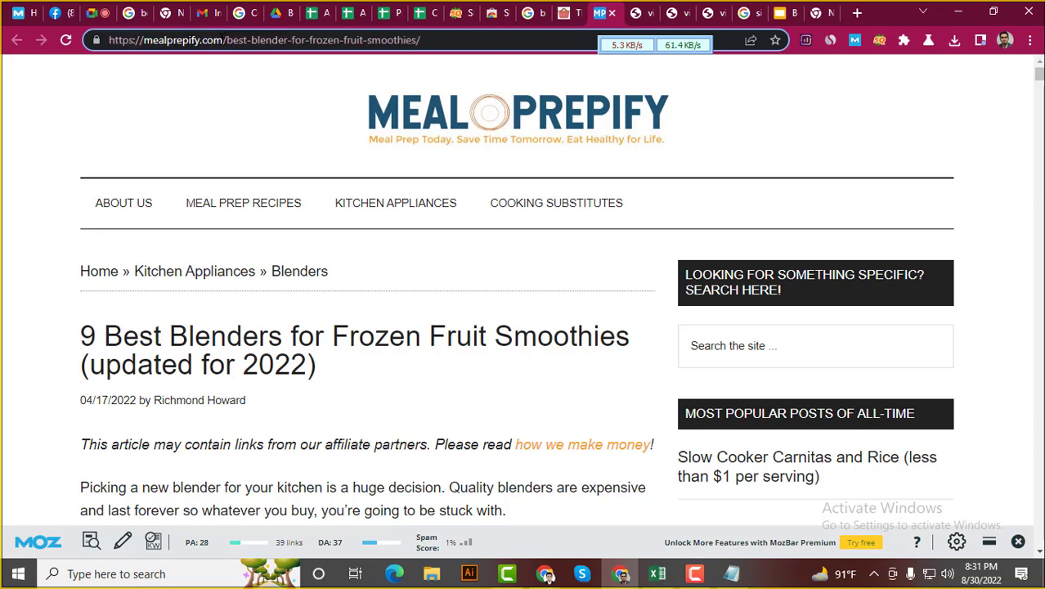
left_click_drag(223, 40, 59, 53)
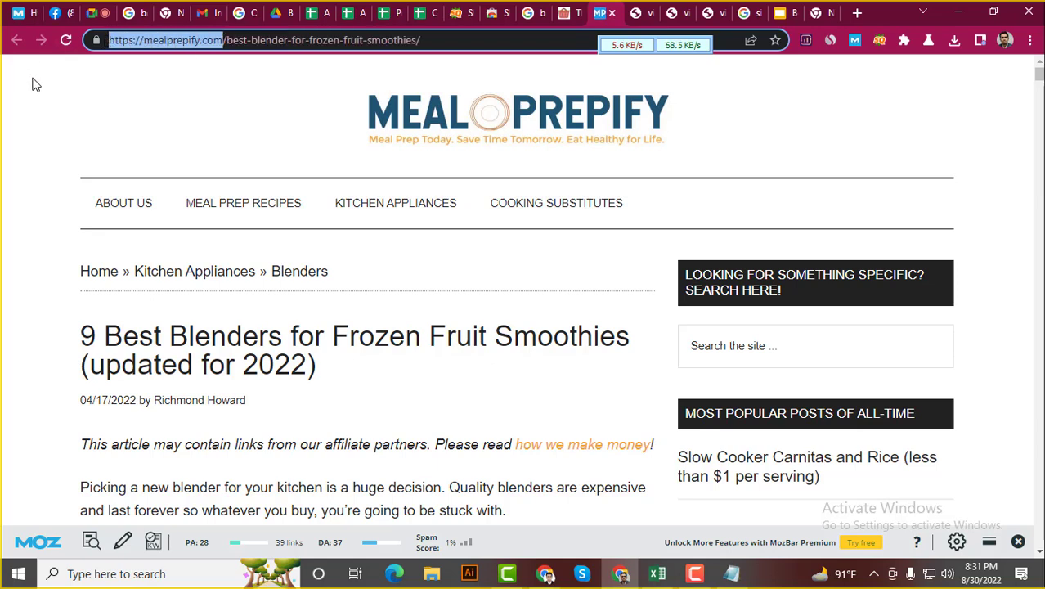
right_click(602, 10)
Load Meal Prepify's sitemap.xml in a new tab beside the article
left_click(628, 9)
left_click(438, 39)
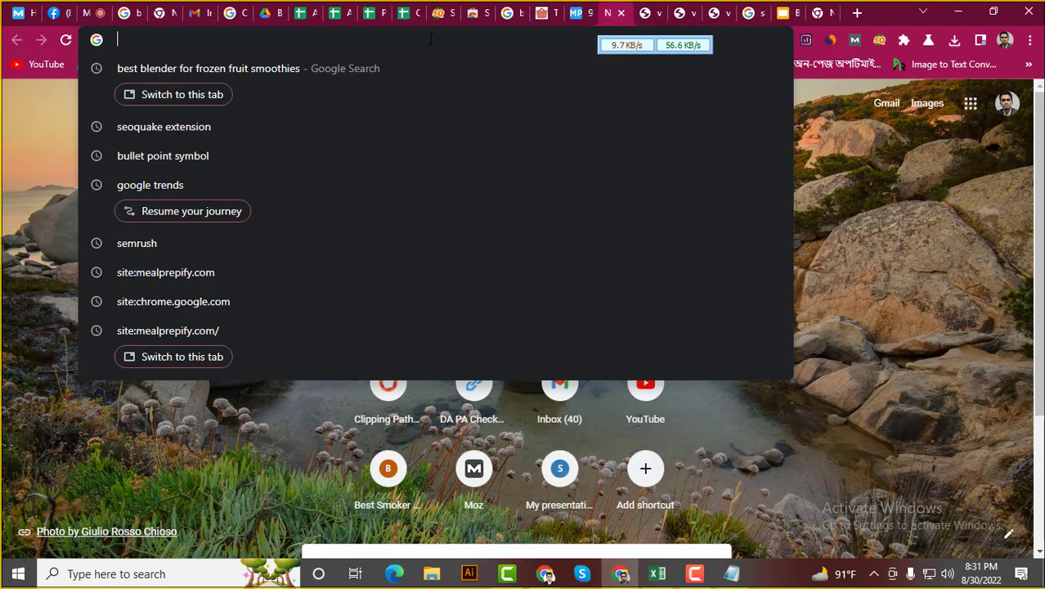
key("ctrl+v")
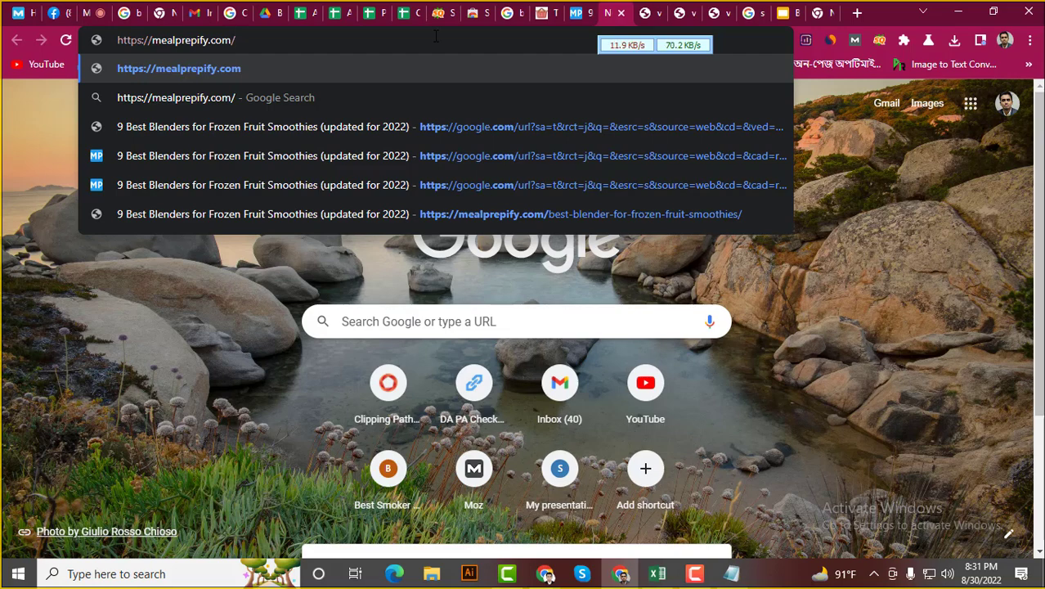
type("site")
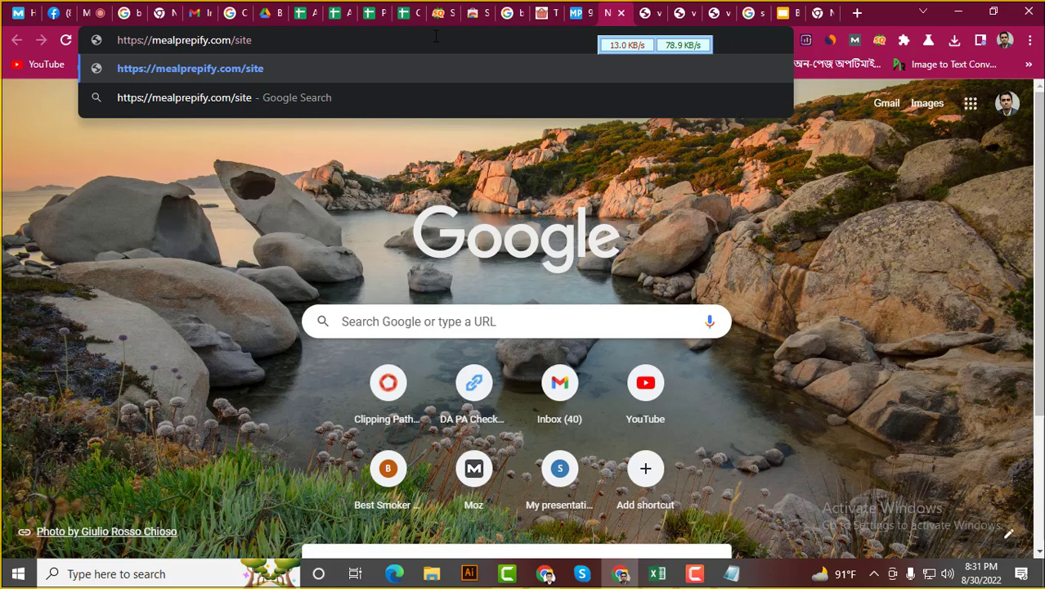
type("mao")
key("BackSpace")
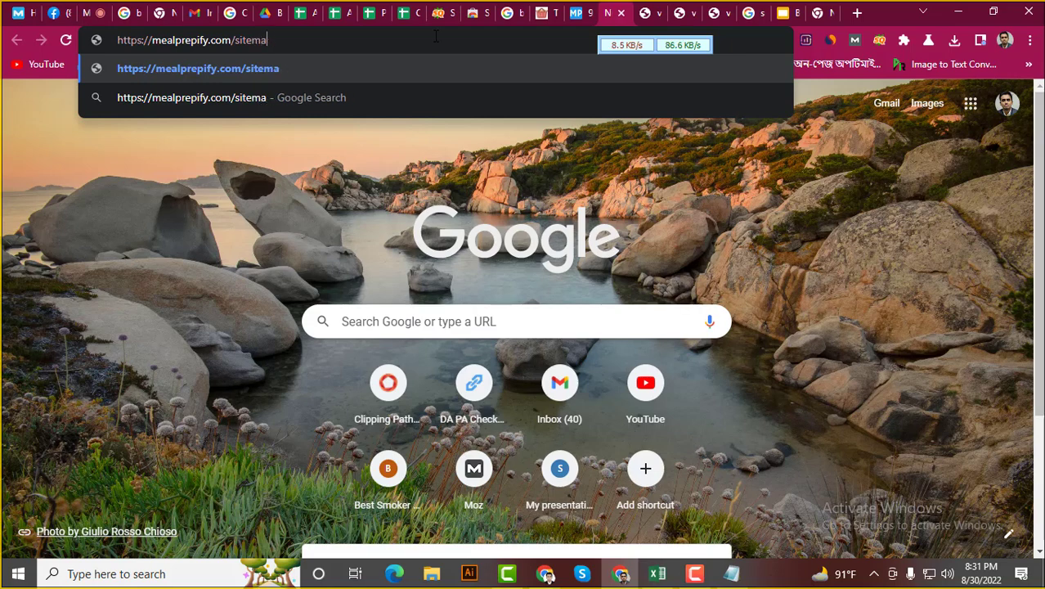
type("p.xml")
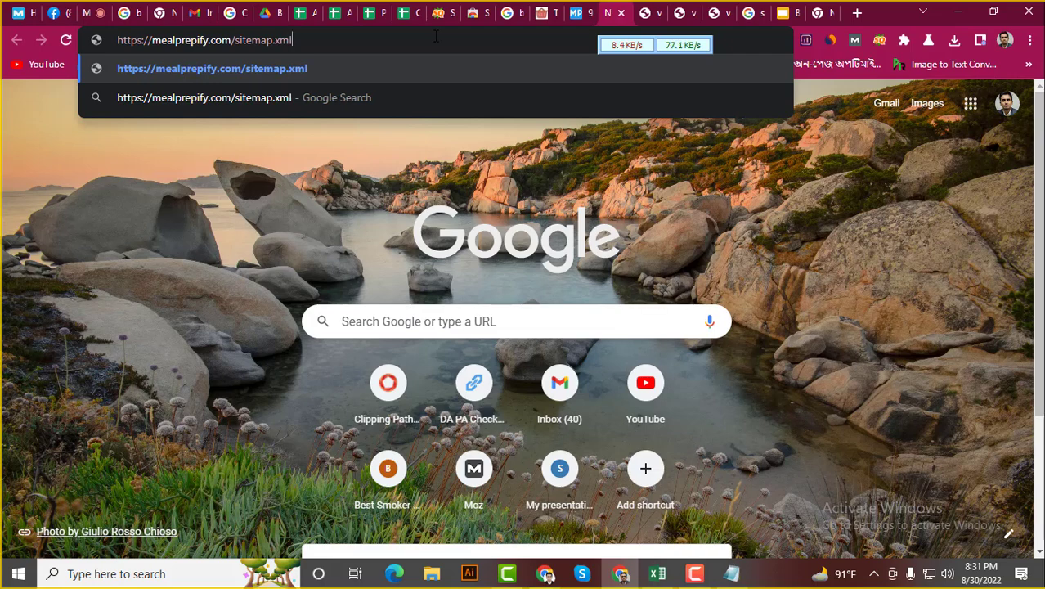
key("Return")
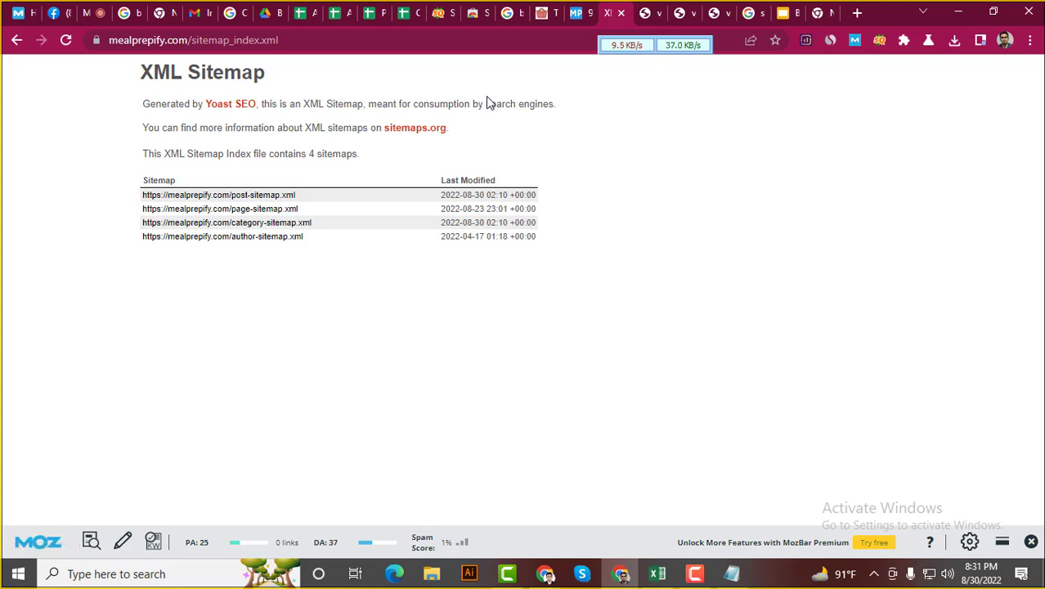
Copy the red Yes from Headings G5 into the Site Map cell L5
left_click(413, 9)
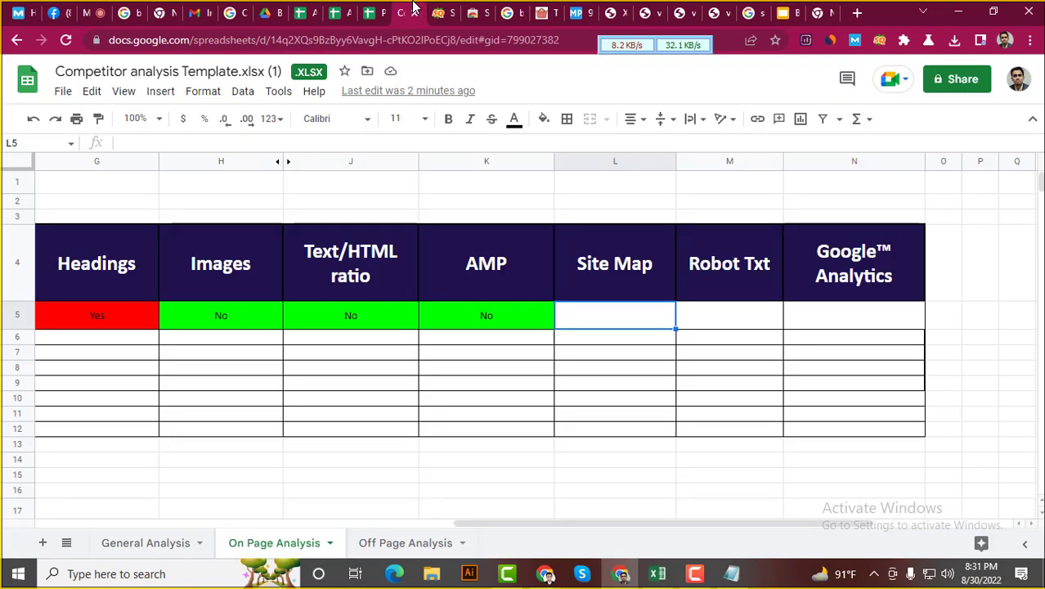
left_click(87, 323)
key("ctrl+c")
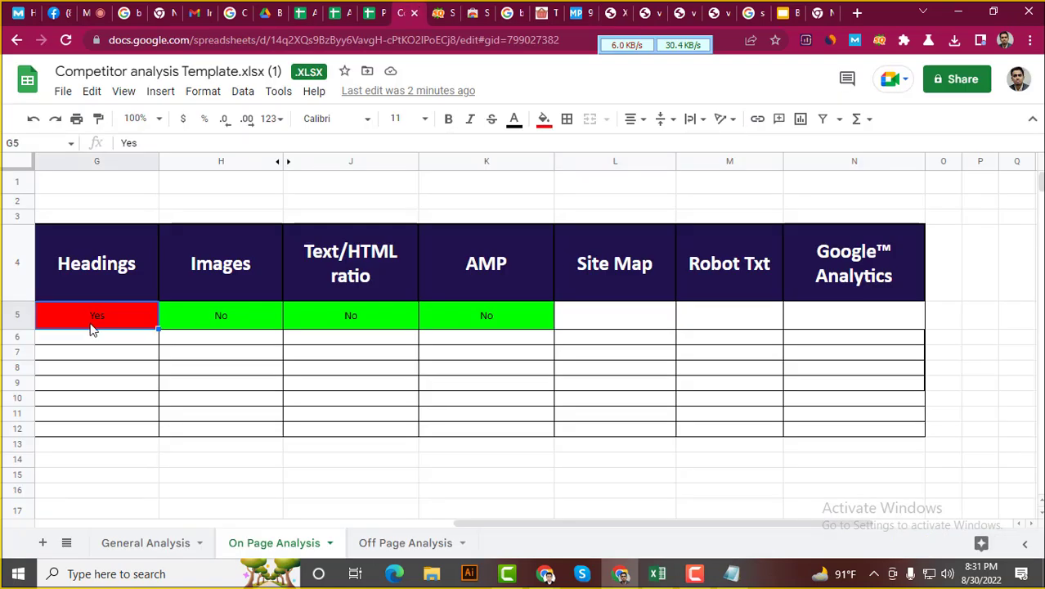
left_click(645, 323)
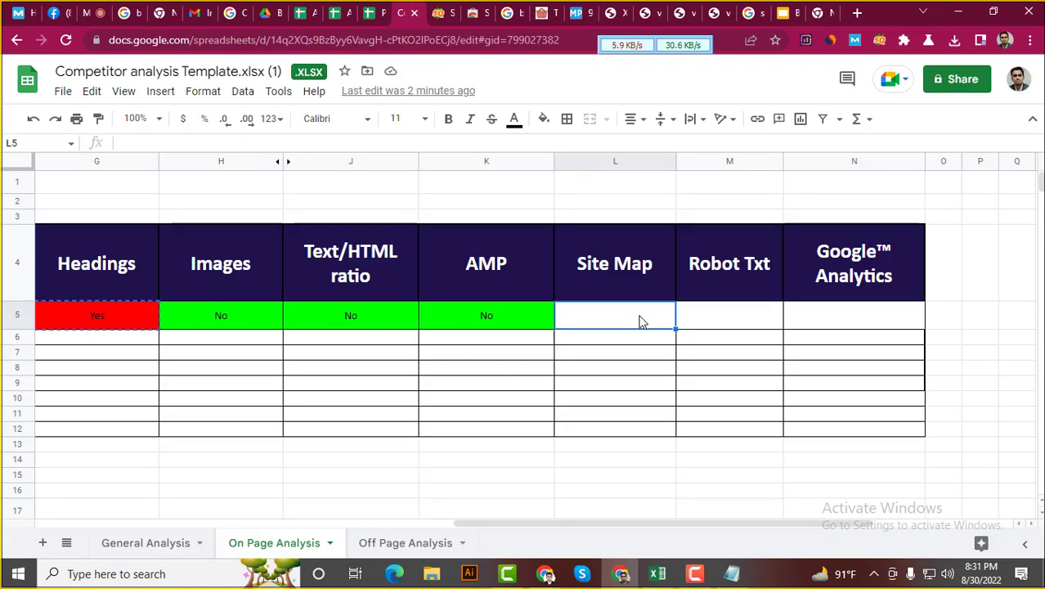
key("ctrl+v")
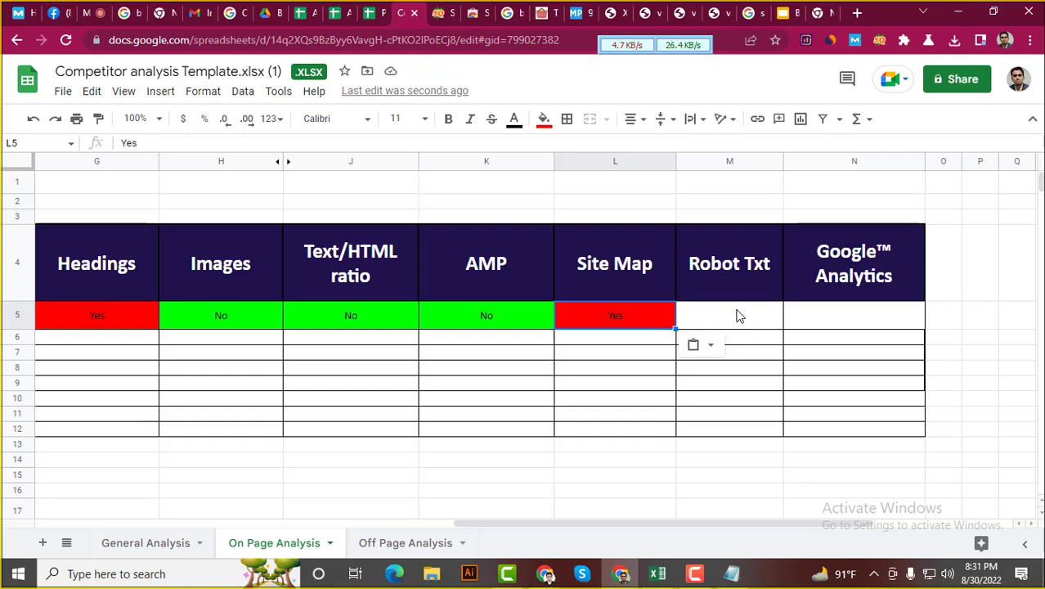
After checking SEOquake results, paste the green No from AMP K5 into Robot Txt M5
left_click(441, 13)
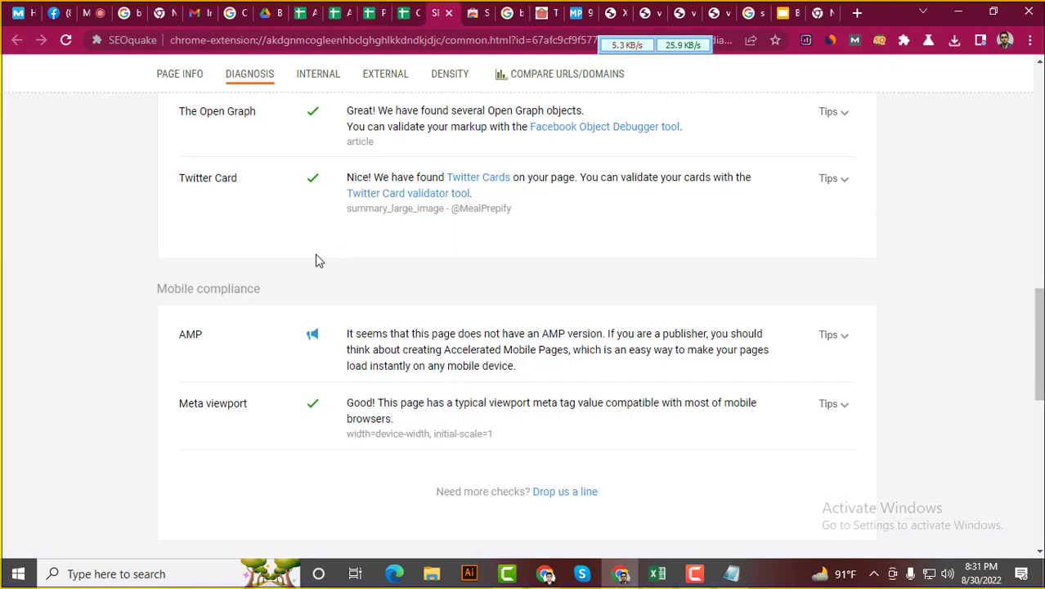
scroll(79, 353, "down", 5)
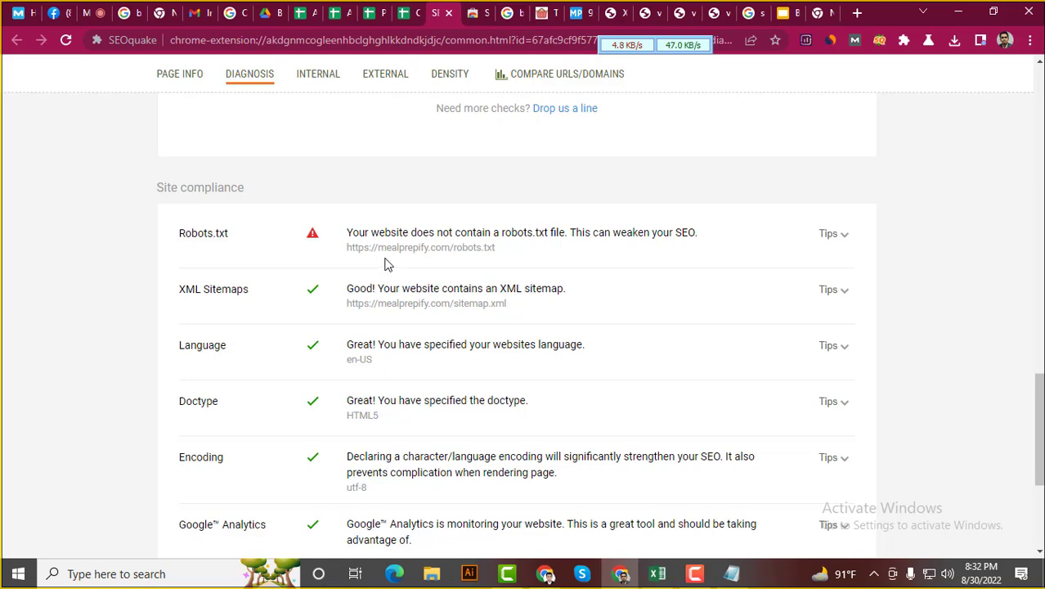
left_click(406, 10)
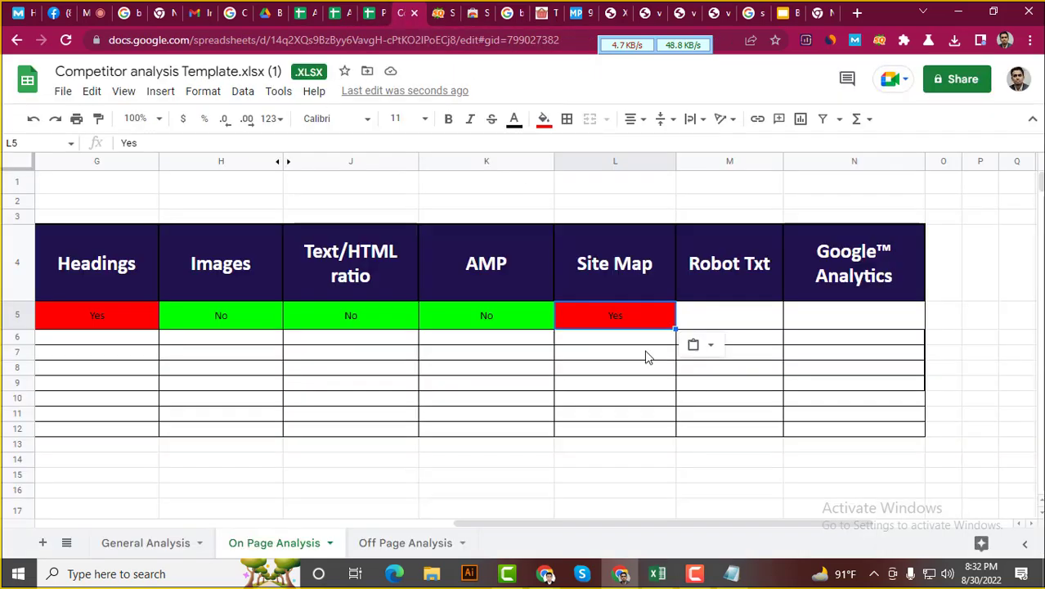
left_click(491, 320)
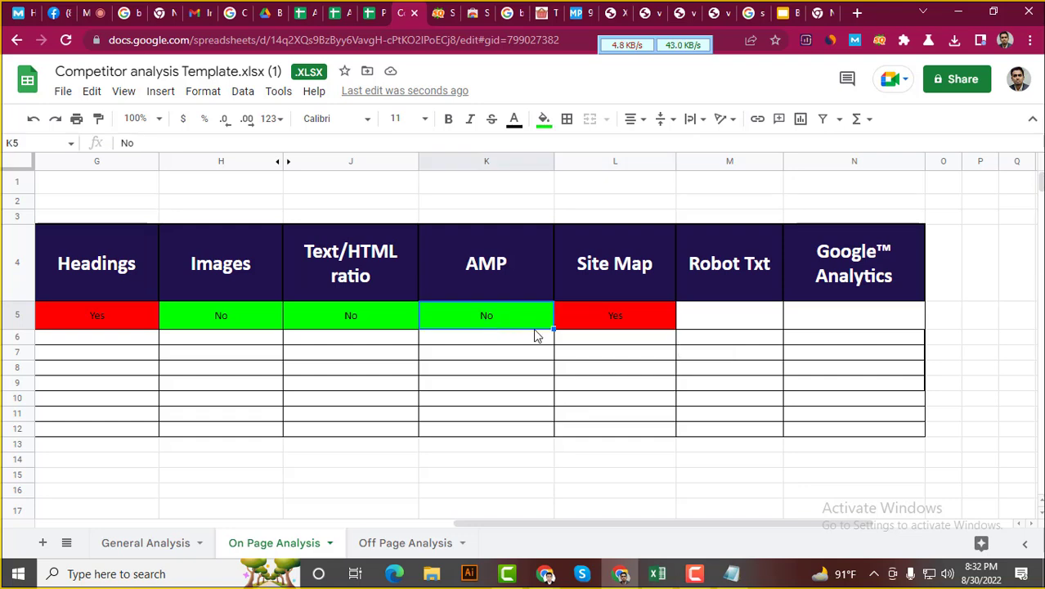
left_click(729, 325)
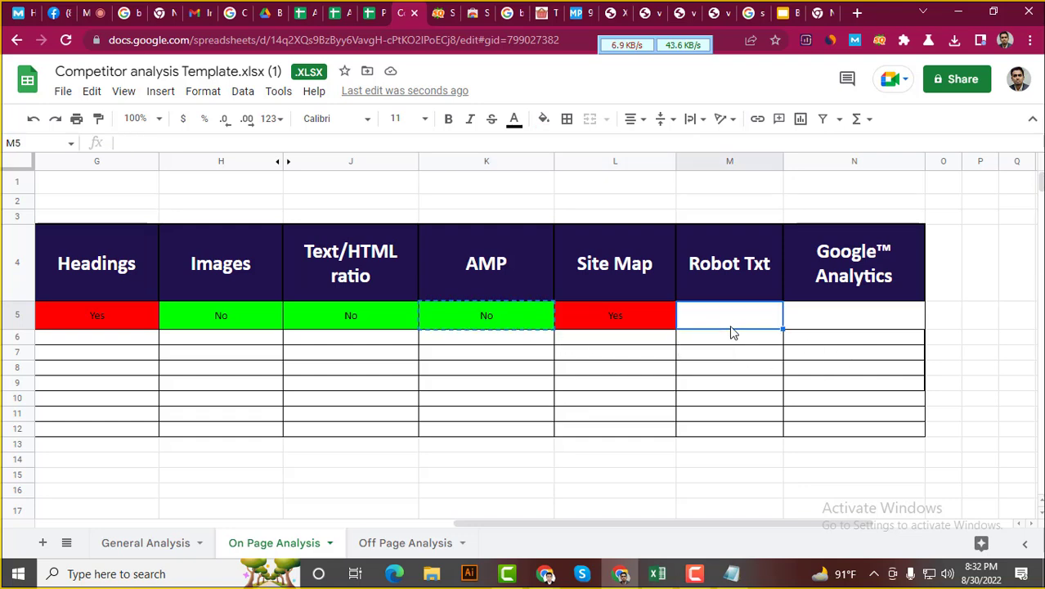
key("ctrl+v")
left_click(888, 322)
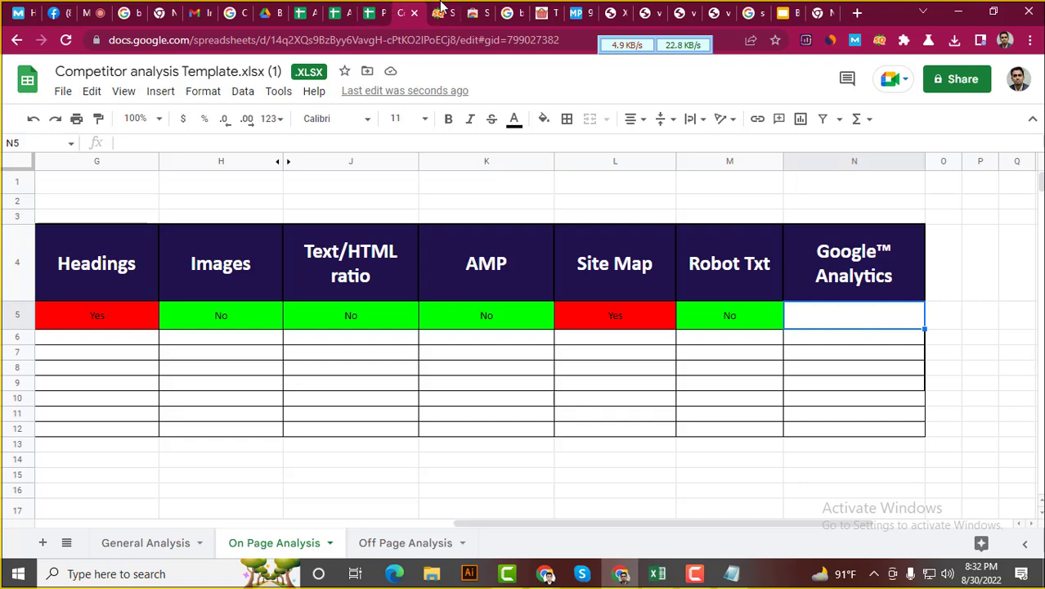
Scroll through the SEOquake diagnosis results to review them
left_click(442, 10)
scroll(118, 409, "down", 3)
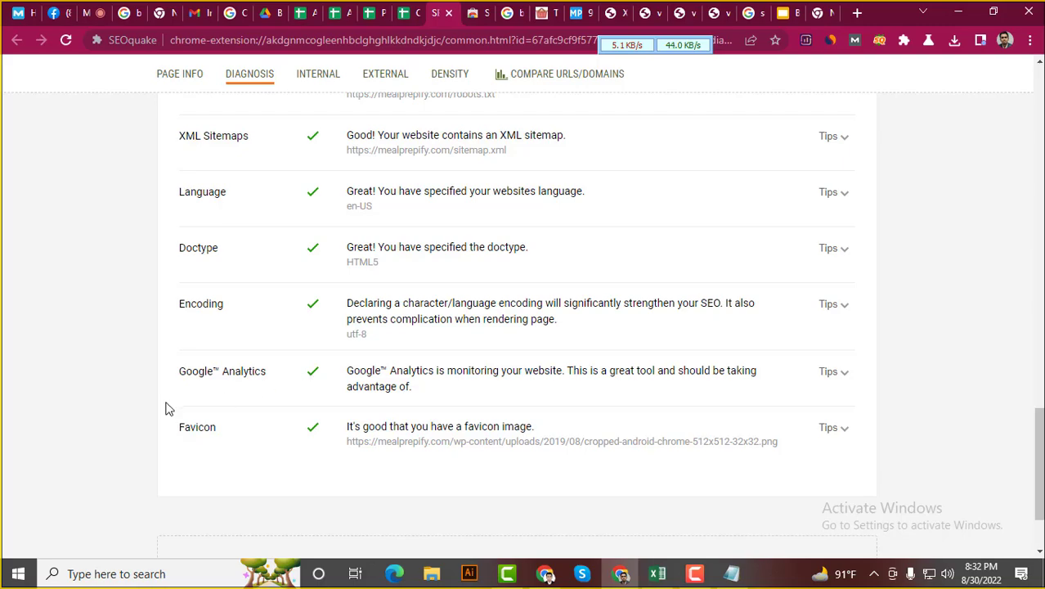
scroll(188, 393, "up", 1)
scroll(347, 420, "down", 2)
scroll(335, 404, "up", 2)
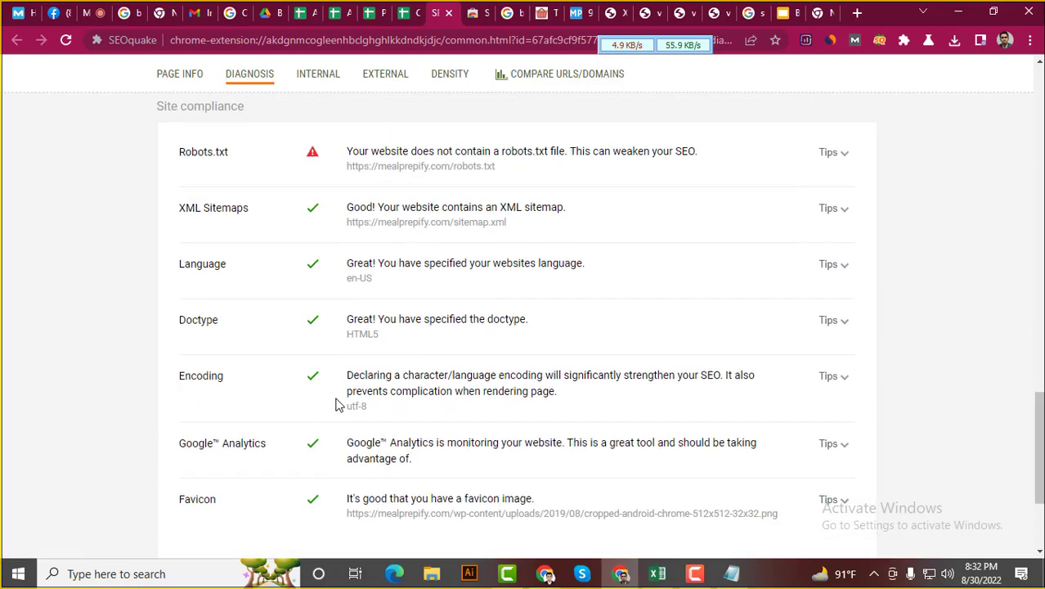
scroll(337, 402, "down", 2)
scroll(340, 362, "up", 8)
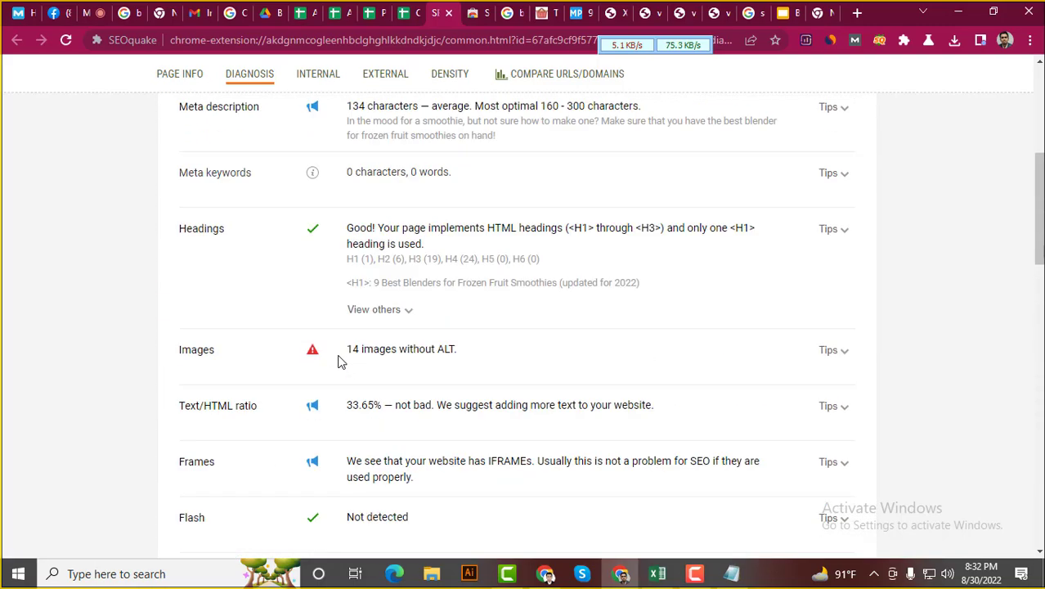
scroll(340, 362, "up", 4)
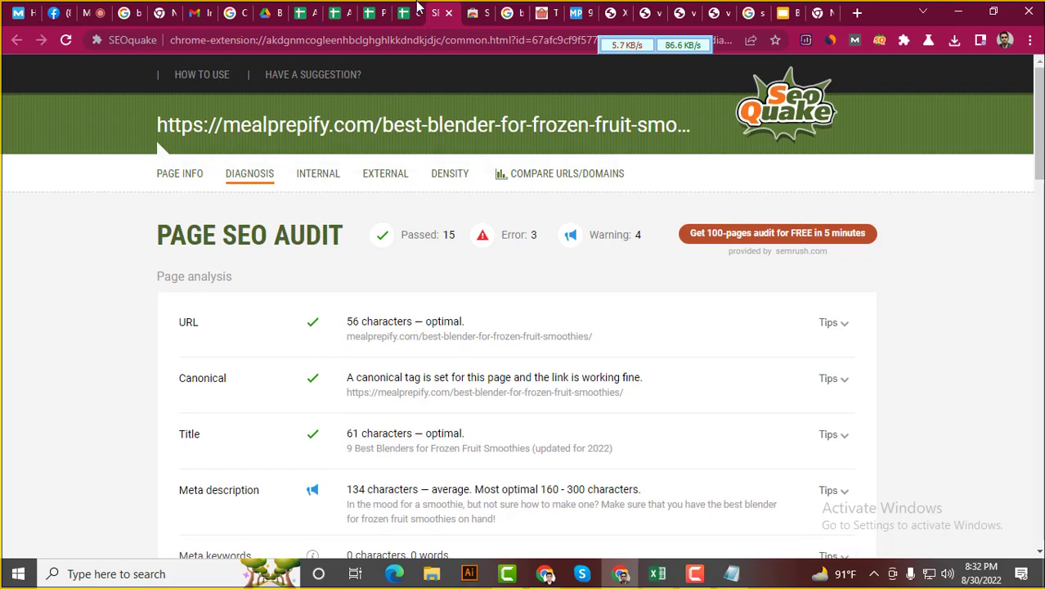
Copy the red Yes from Site Map L5 into the Google Analytics cell N5
left_click(413, 10)
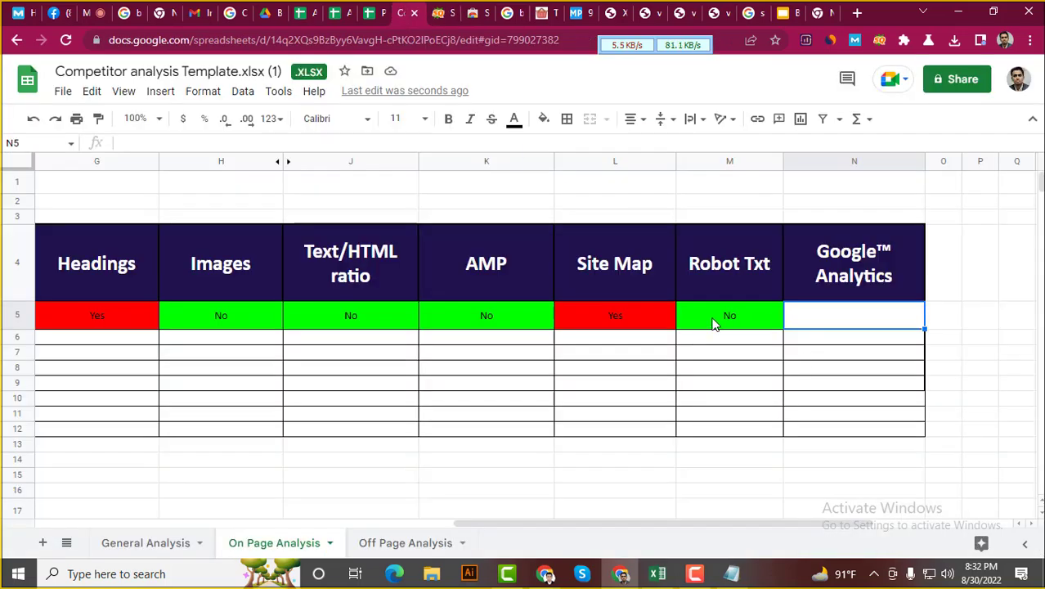
left_click(617, 325)
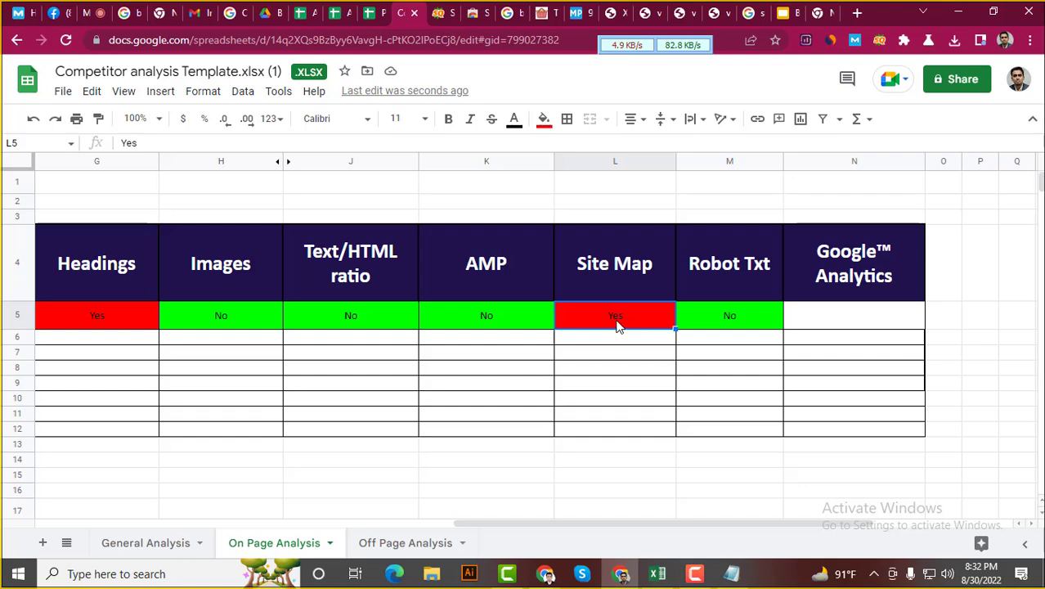
key("ctrl+c")
left_click(843, 318)
key("ctrl+v")
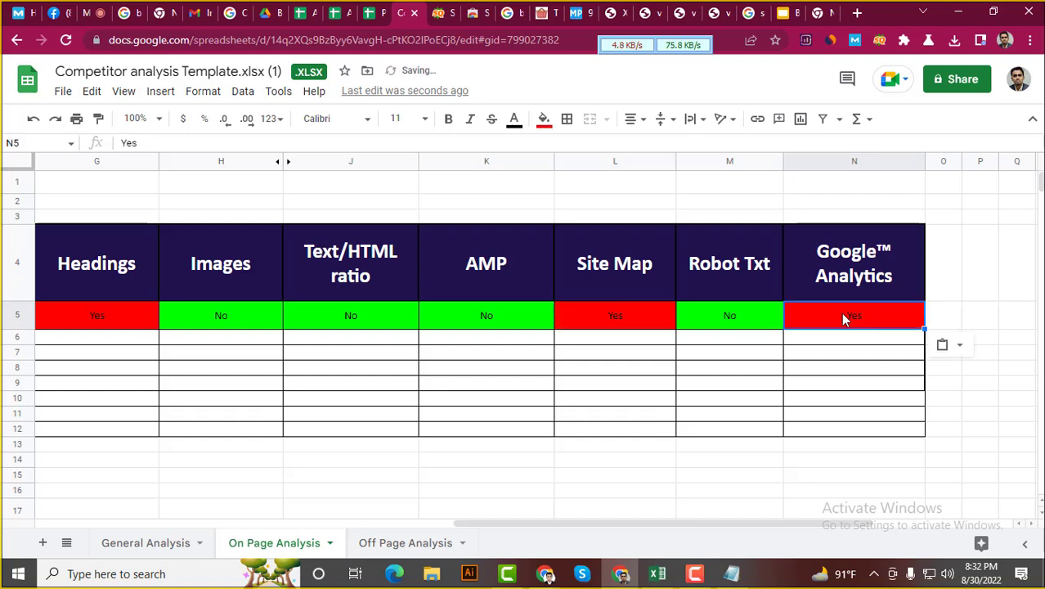
scroll(683, 442, "down", 2)
scroll(605, 466, "up", 2)
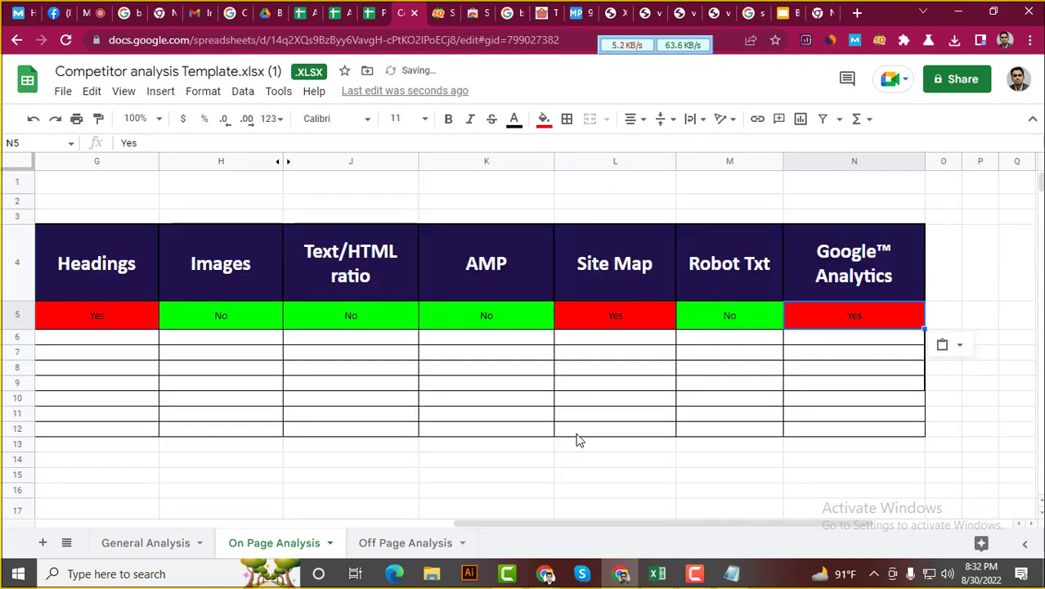
left_click(689, 517)
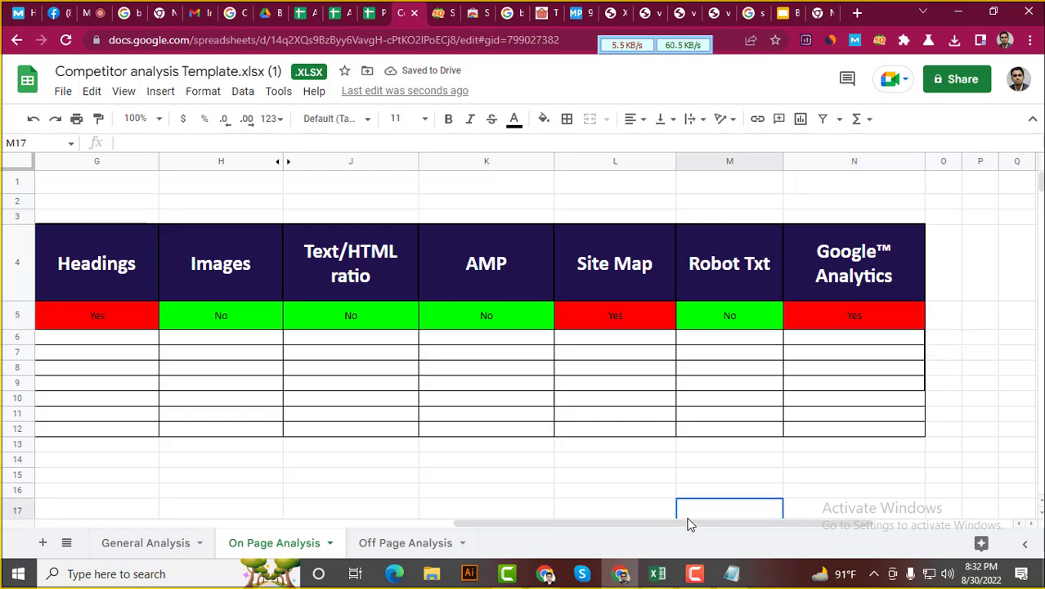
left_click_drag(689, 524, 717, 540)
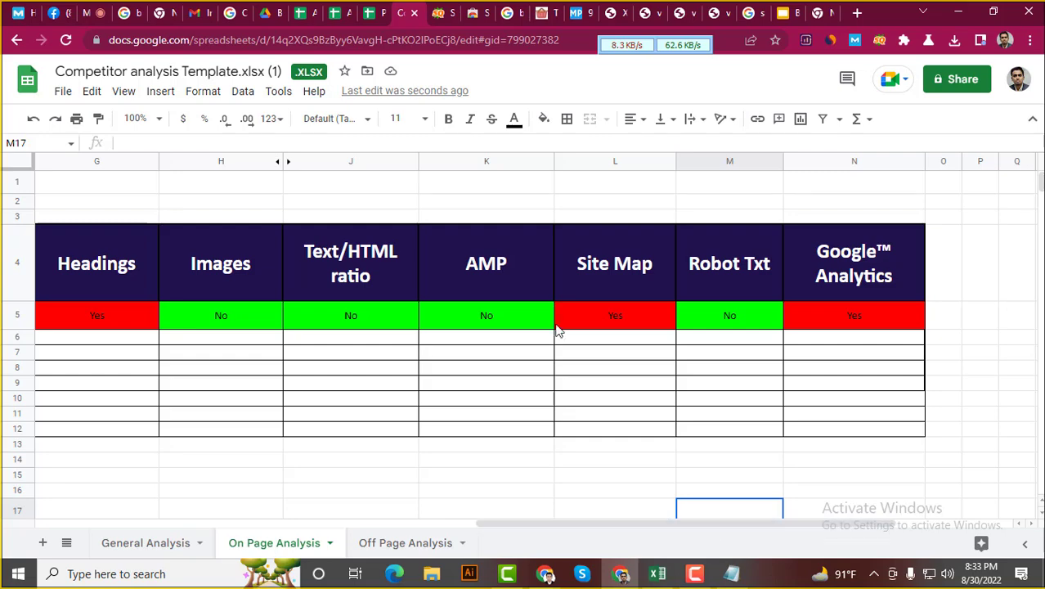
left_click(503, 239)
left_click(441, 12)
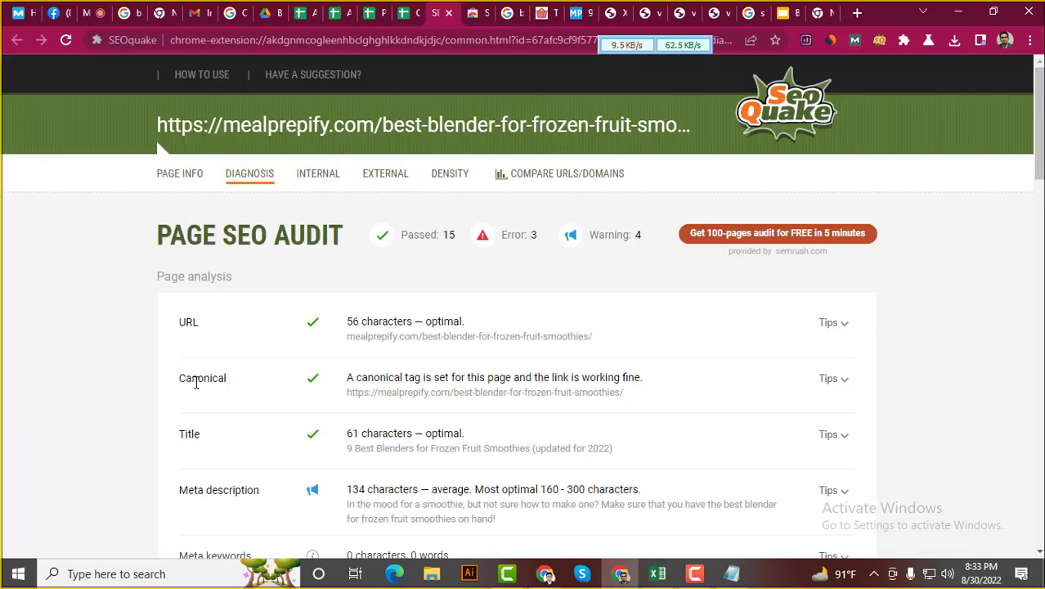
scroll(158, 418, "down", 3)
scroll(158, 416, "up", 2)
scroll(164, 417, "down", 5)
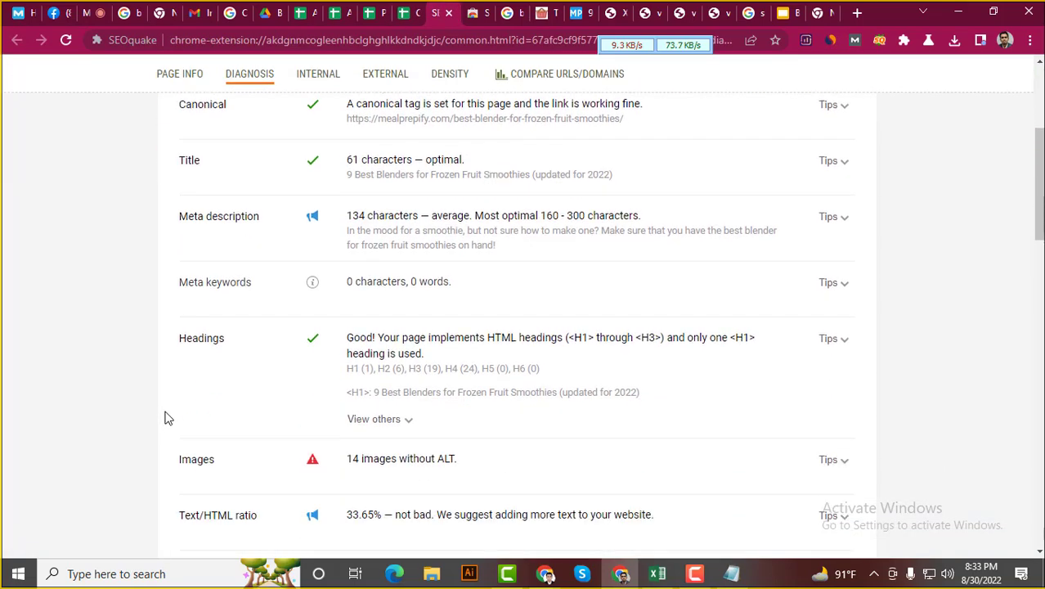
scroll(167, 416, "down", 4)
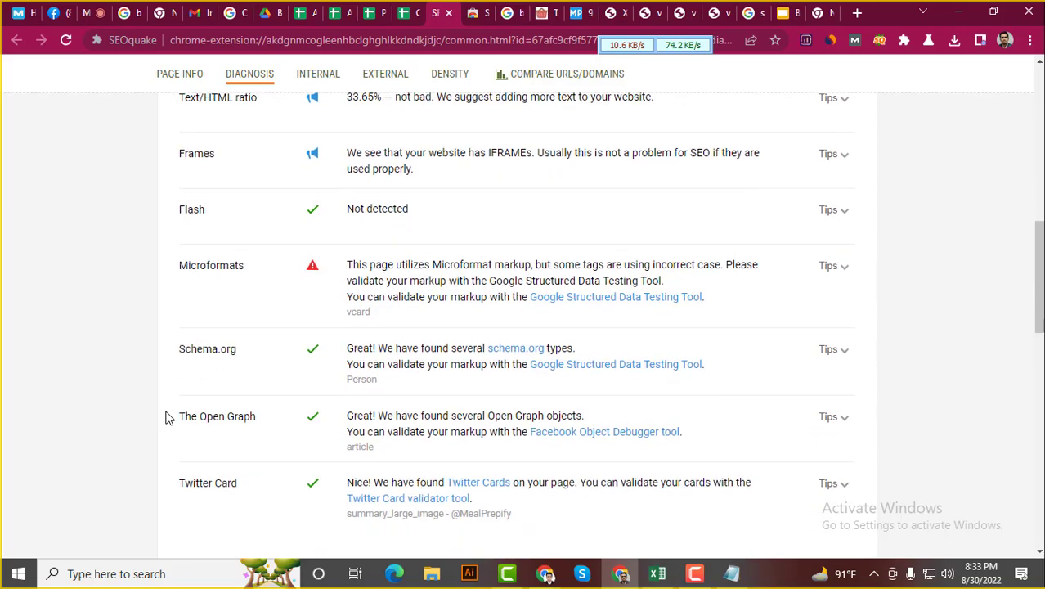
scroll(167, 416, "down", 3)
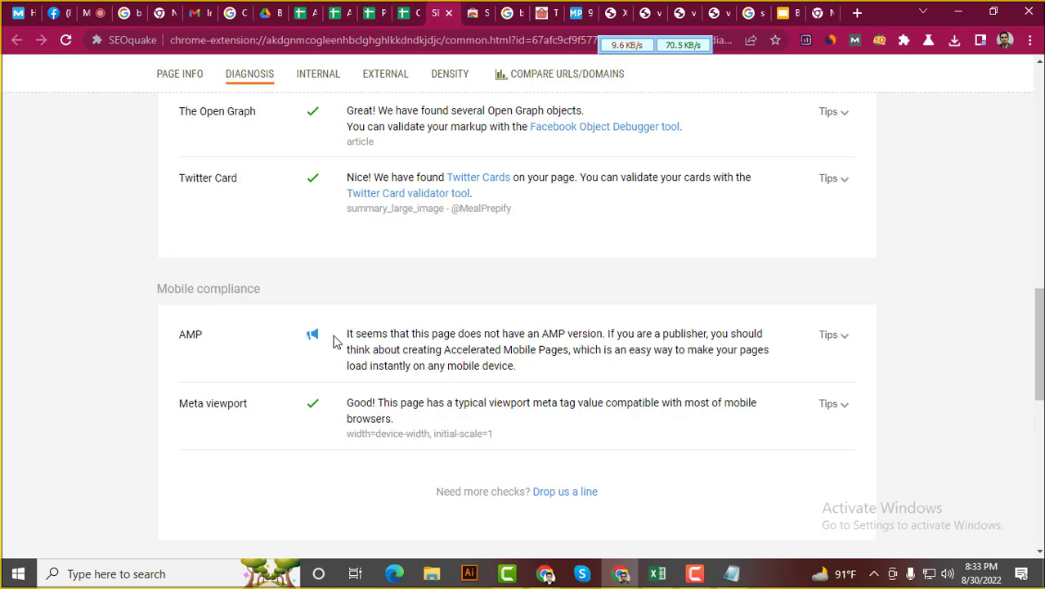
Open the Off Page Analysis sheet, then bring up slide 23, General Analysis, in Slides
left_click(411, 11)
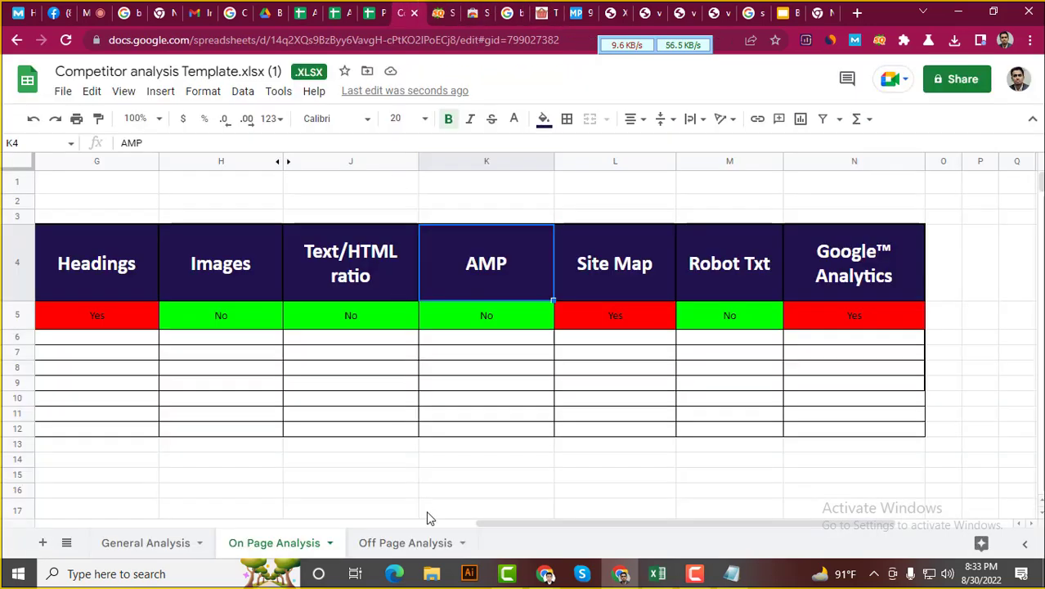
left_click(416, 548)
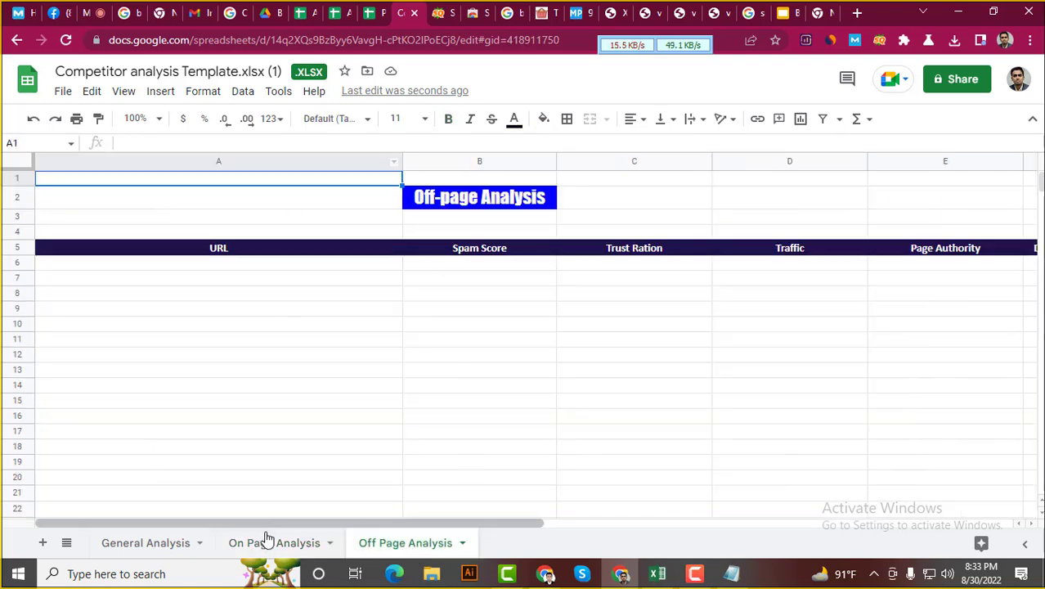
left_click(271, 541)
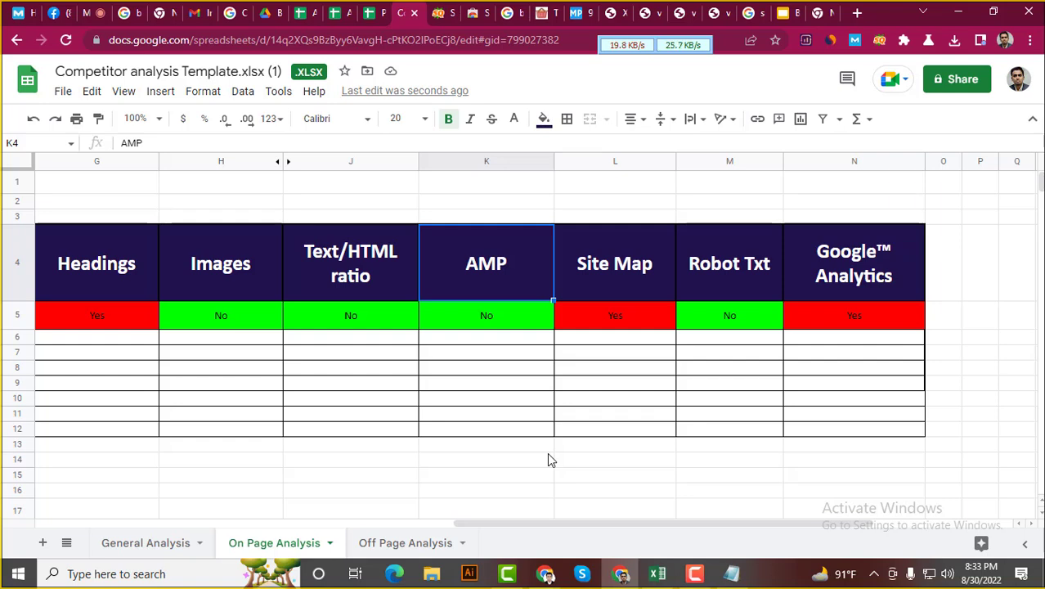
left_click(436, 543)
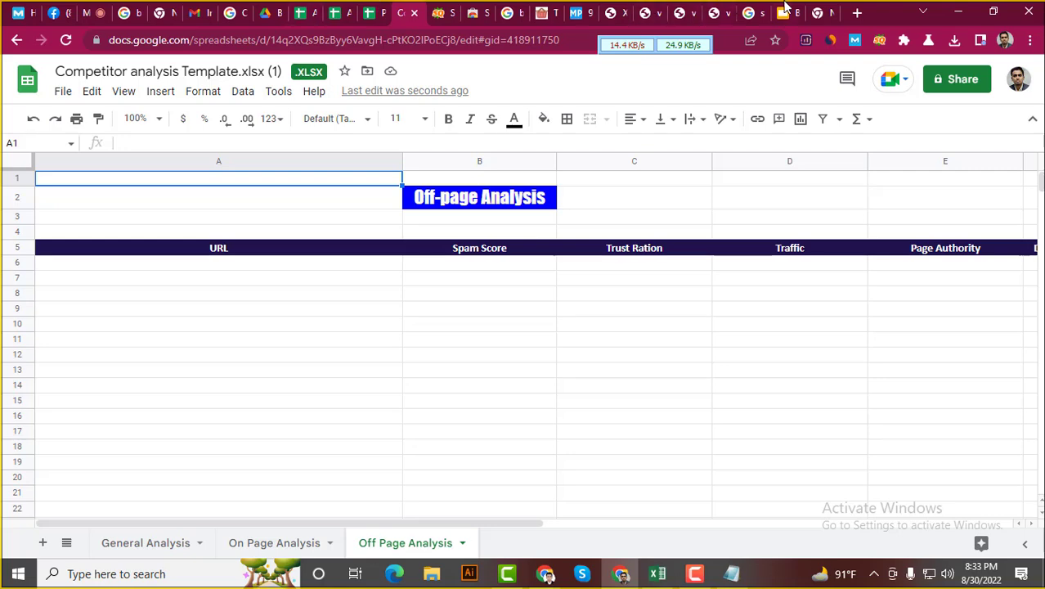
left_click(784, 8)
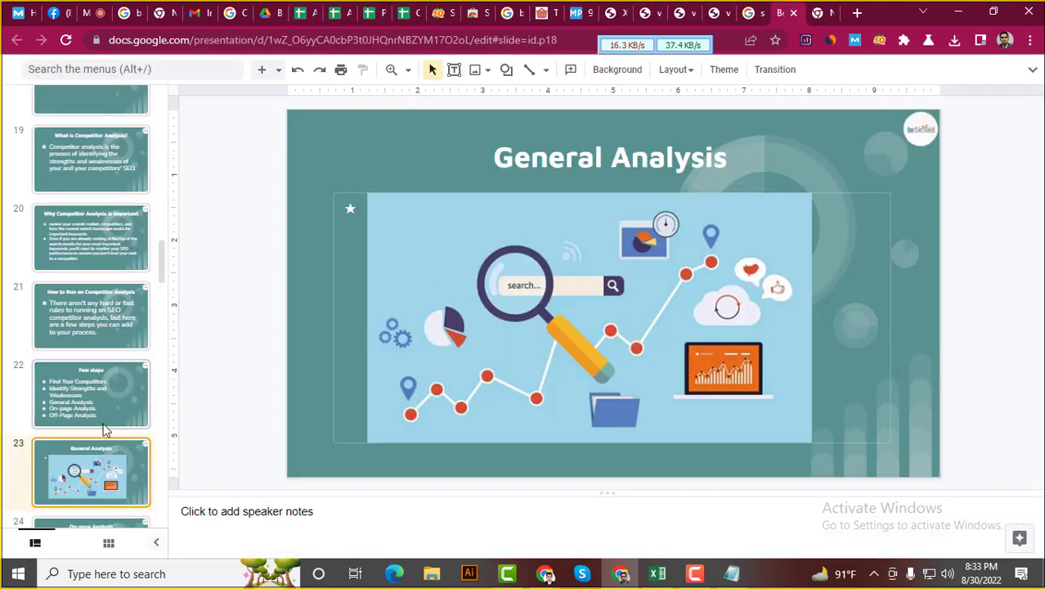
Advance two slides to slide 25, Off-Page Analysis
key("Down")
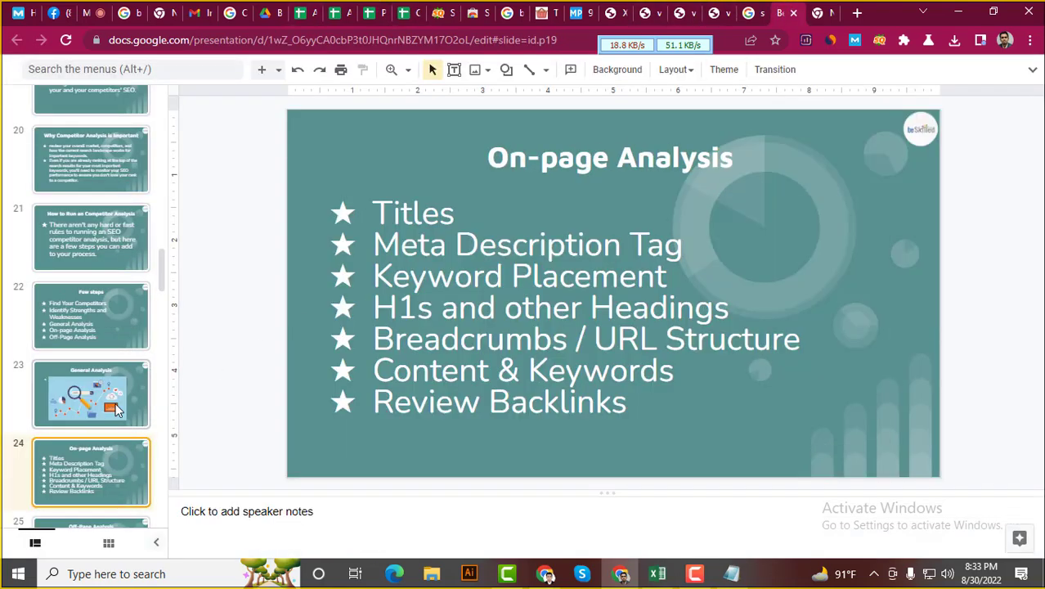
key("Down")
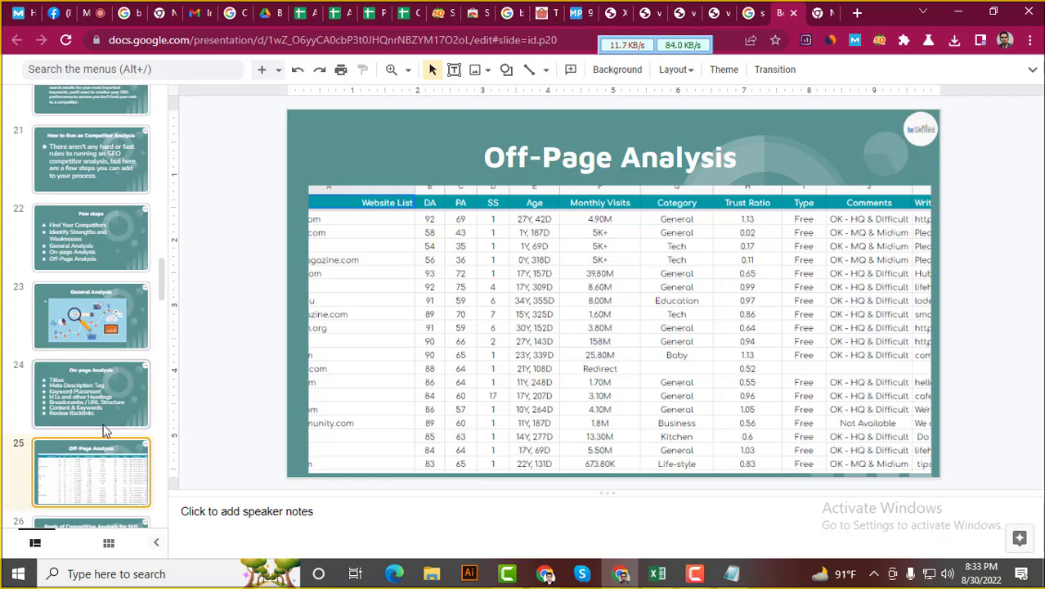
Replace the Notepad note's two URL lines with 'Do Follow' and 'No follow' on separate lines
left_click(731, 574)
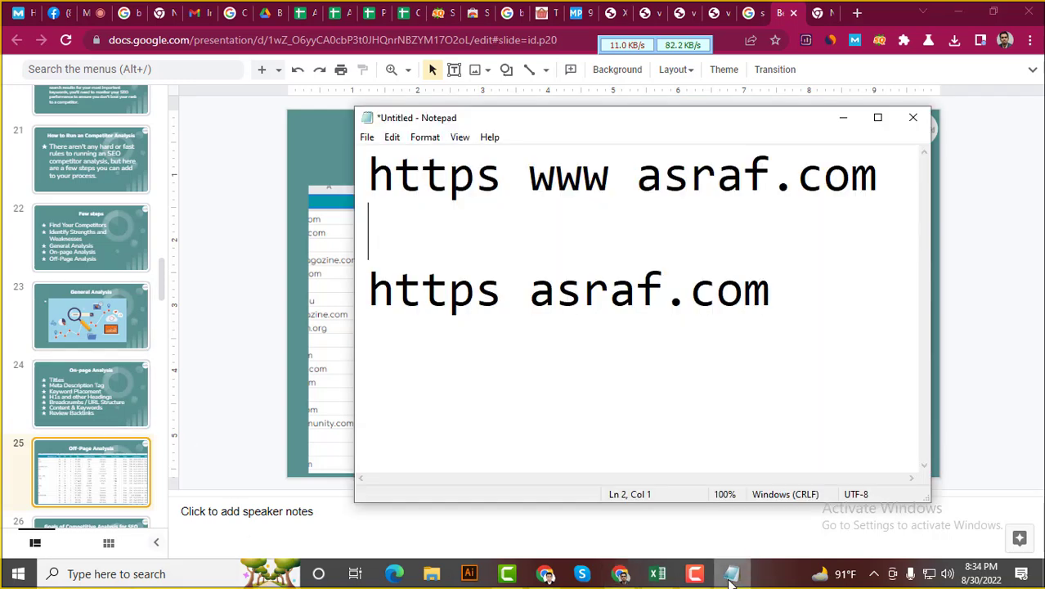
left_click_drag(788, 310, 372, 138)
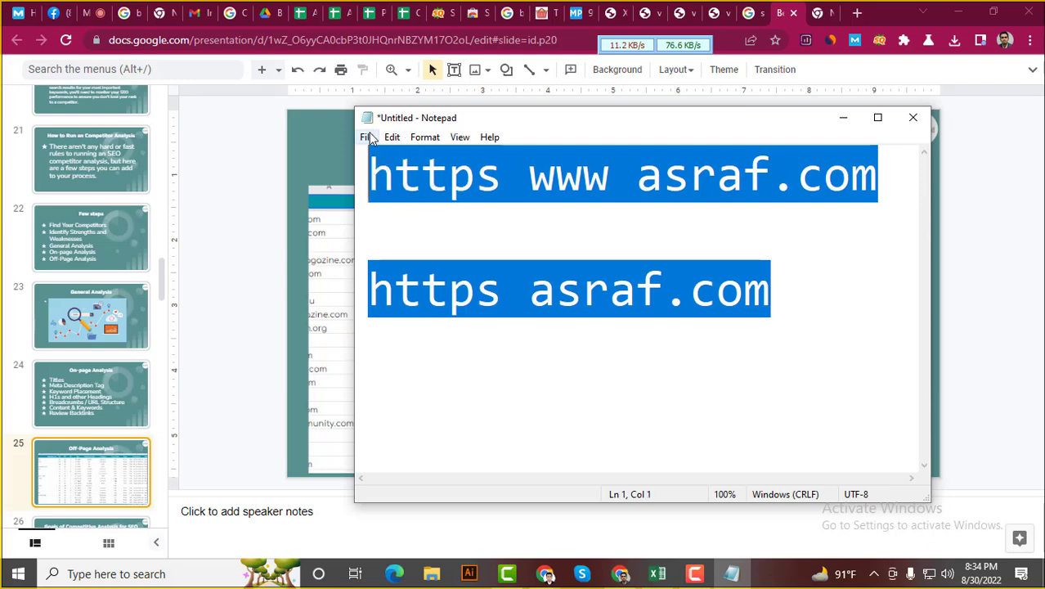
key("BackSpace")
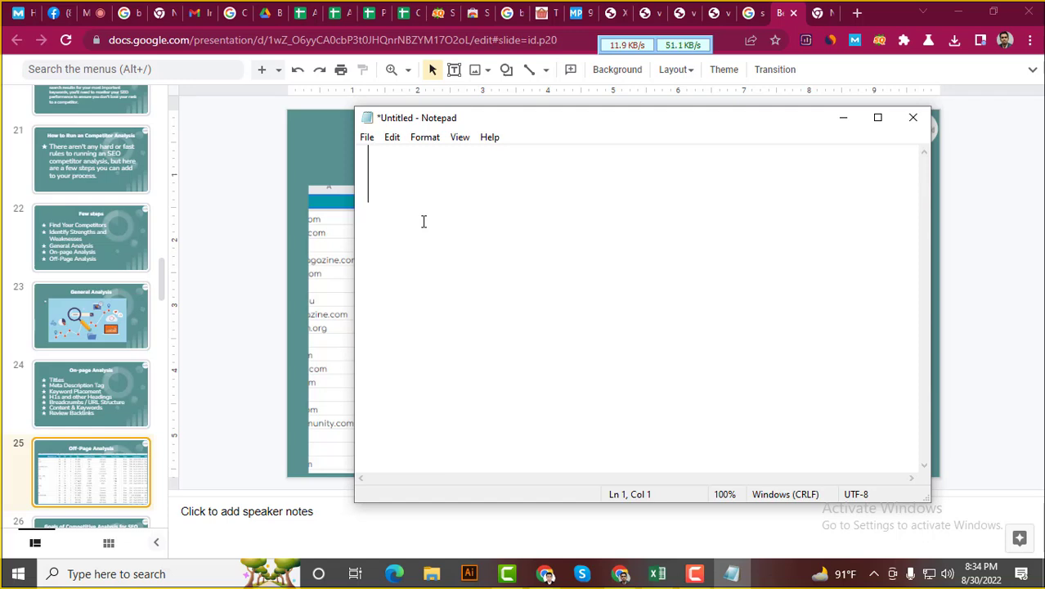
type("Do ")
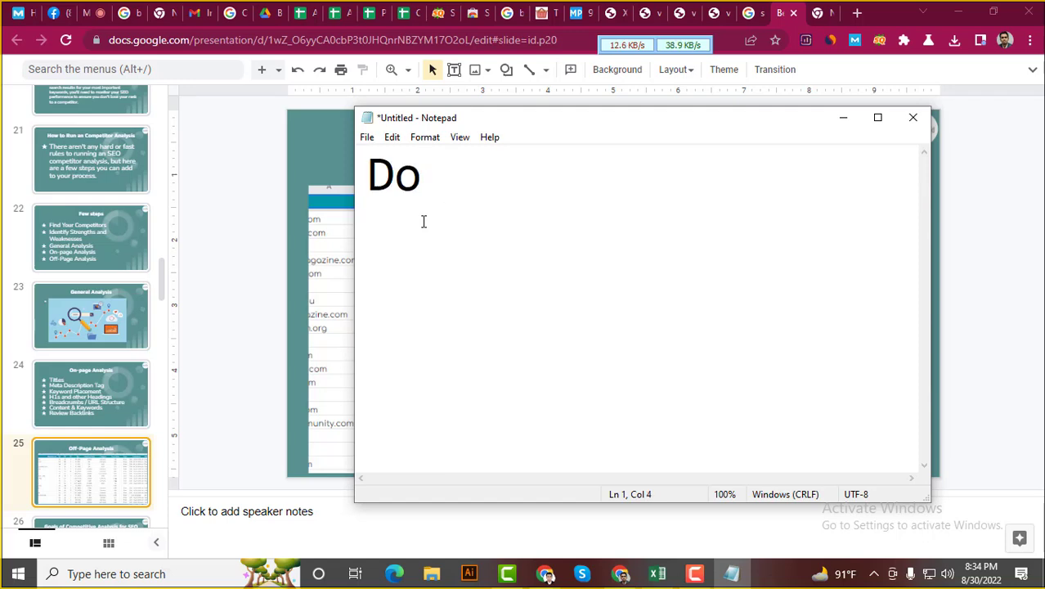
type("Fo")
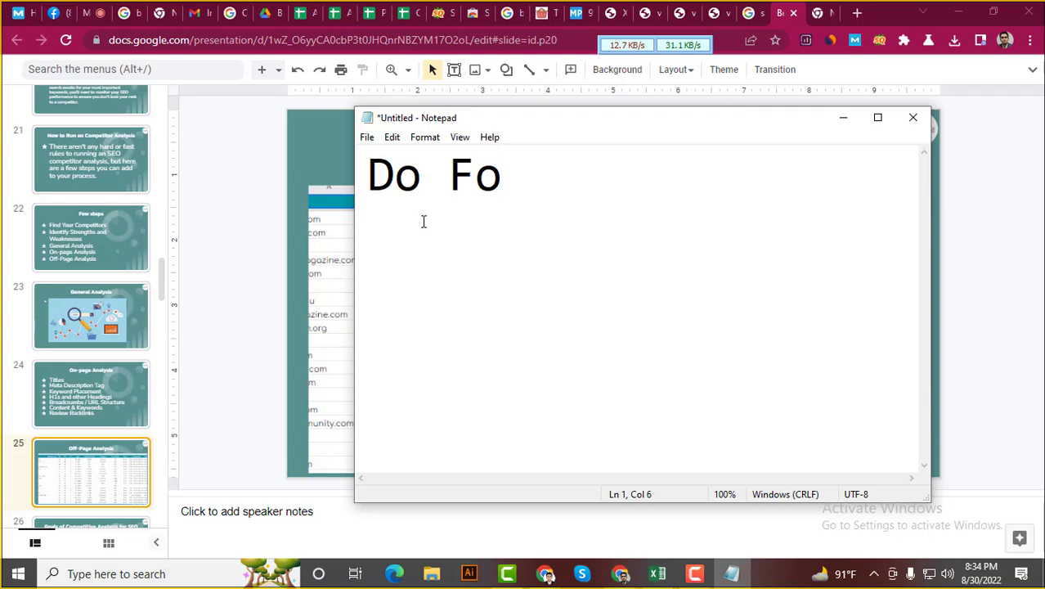
type("llow")
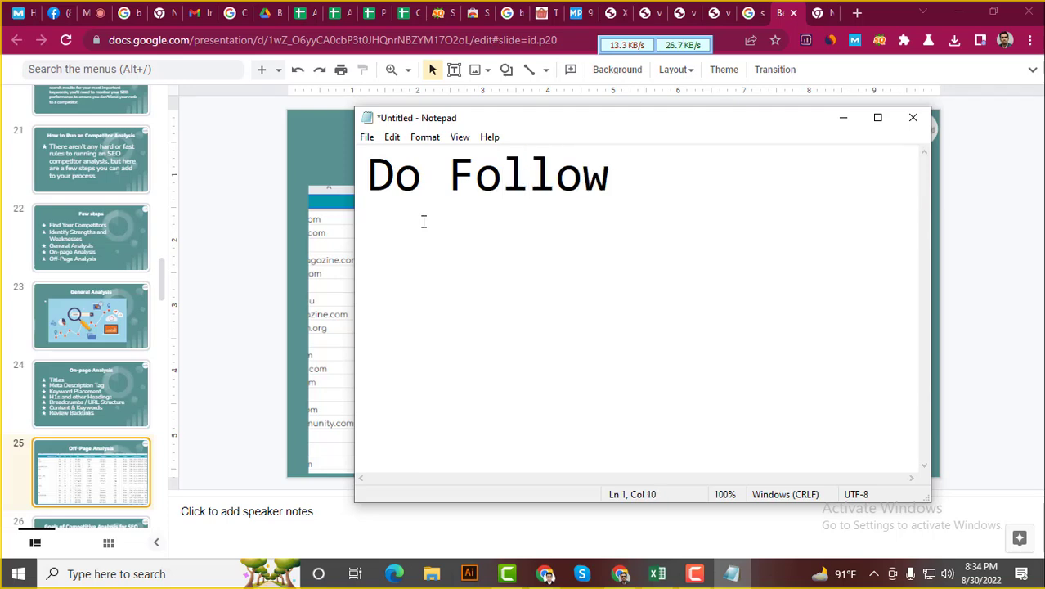
key("Return")
type("No ")
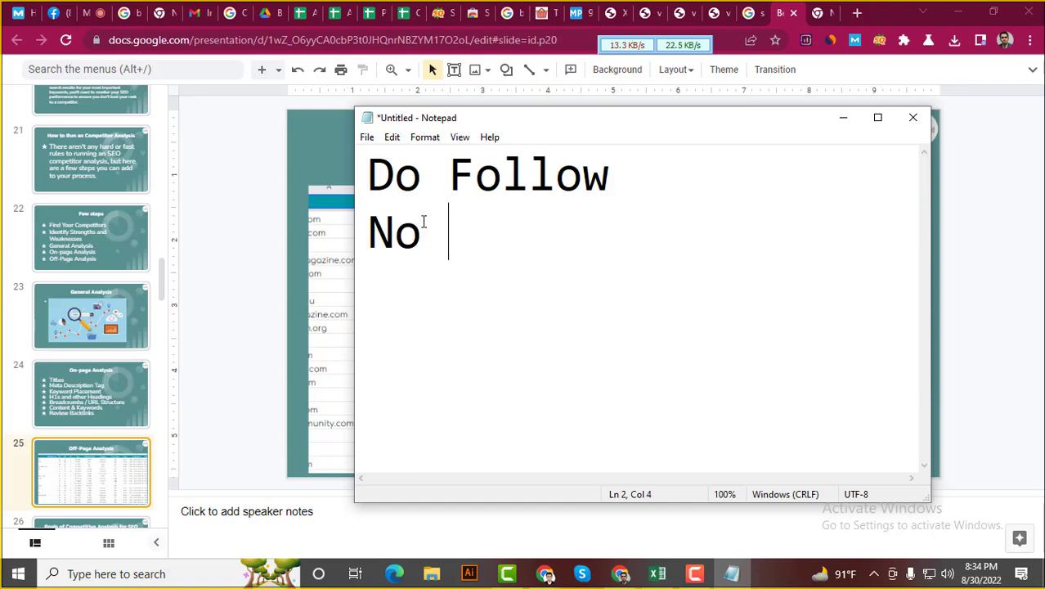
type("follo")
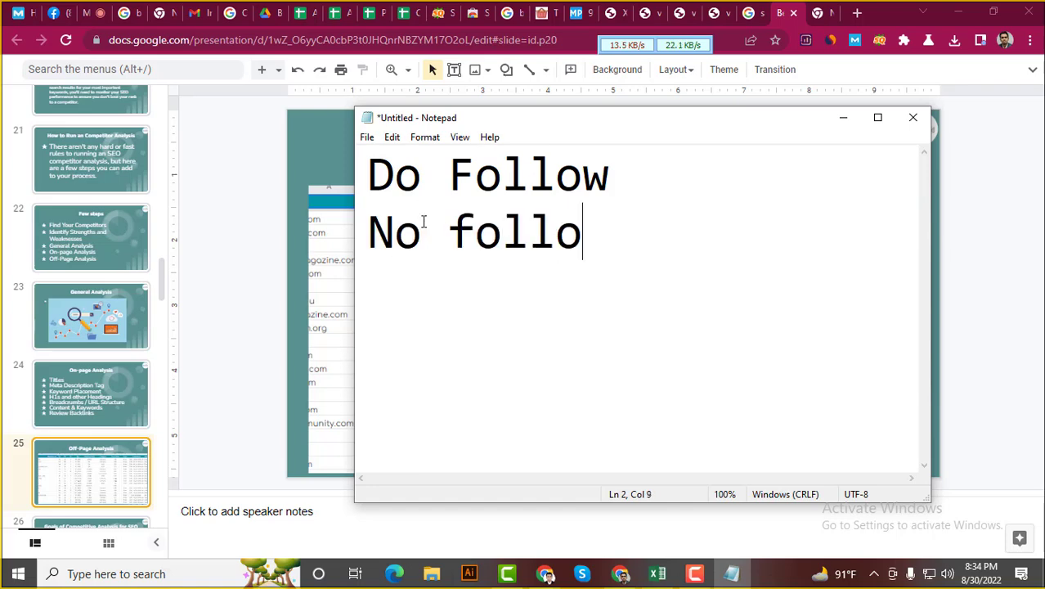
type("w")
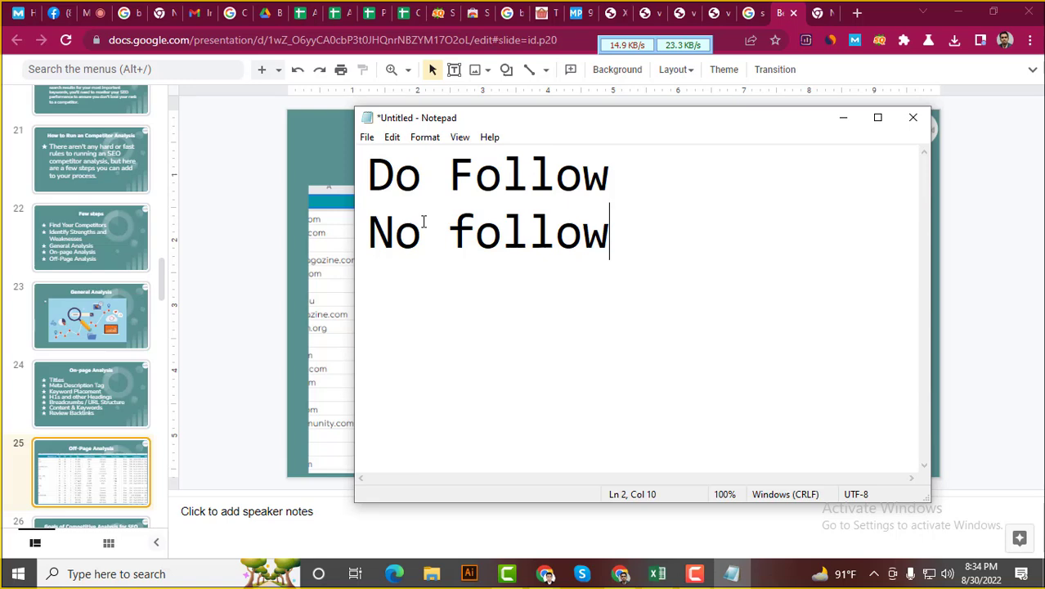
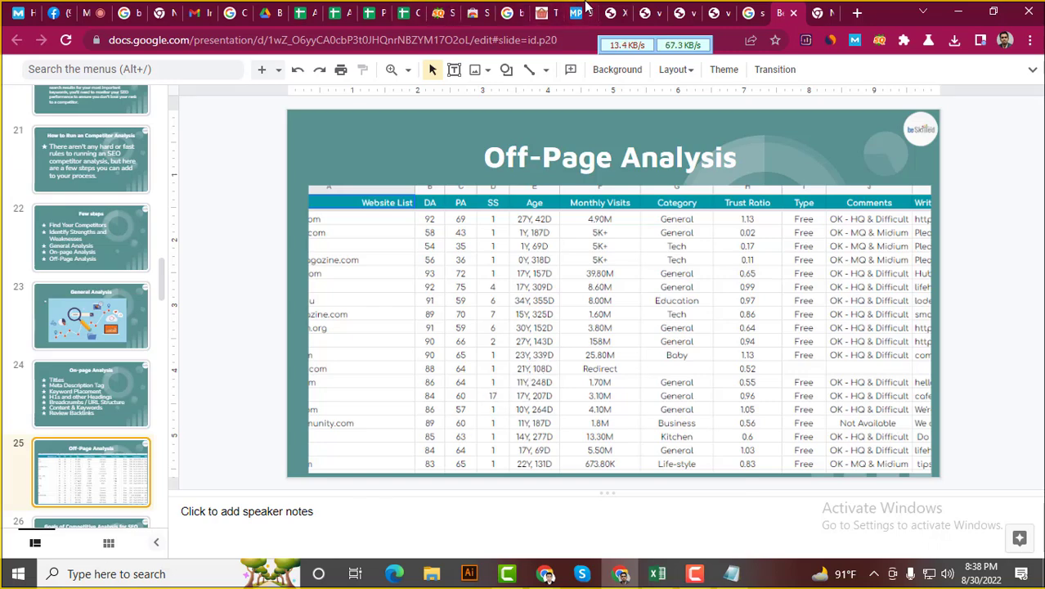
Open the MozBar Link Analysis for the shadetreekitchens.com result in the blender search results
left_click(585, 8)
left_click(485, 6)
left_click(507, 9)
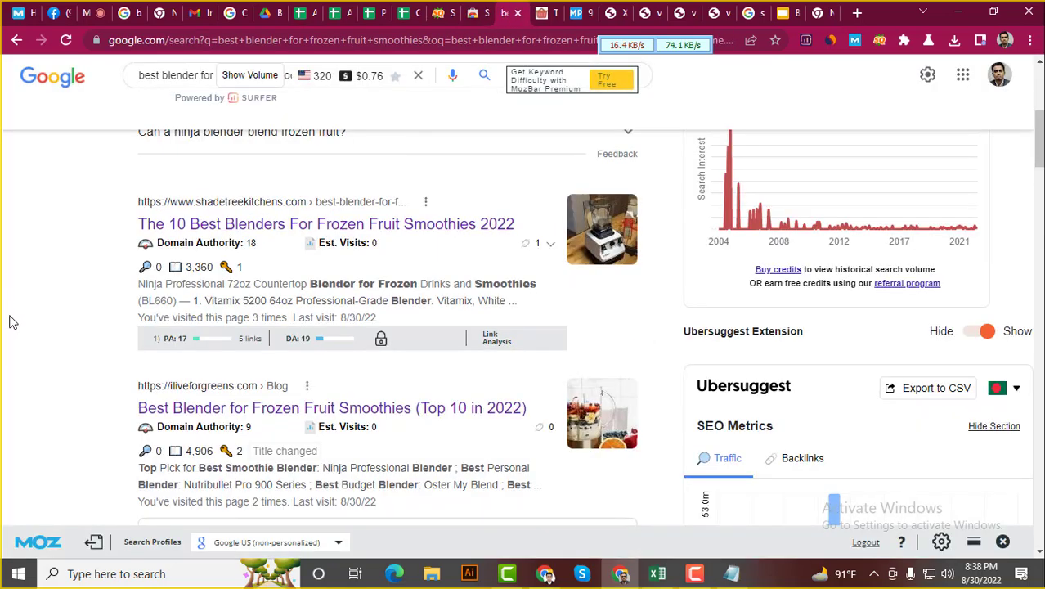
scroll(12, 315, "up", 3)
scroll(13, 305, "down", 5)
scroll(17, 304, "up", 2)
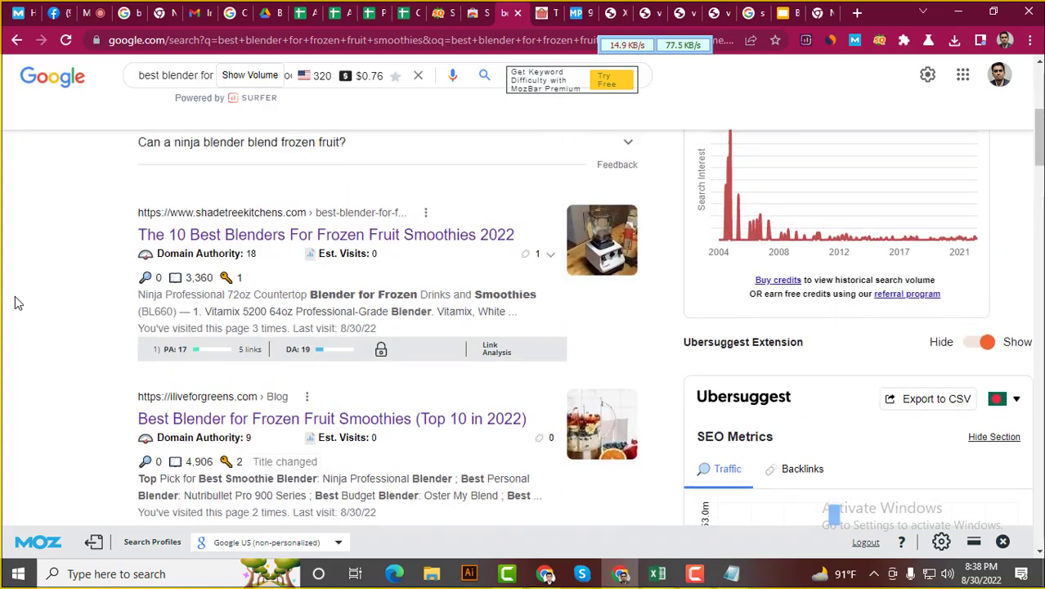
scroll(19, 294, "up", 4)
scroll(19, 294, "down", 3)
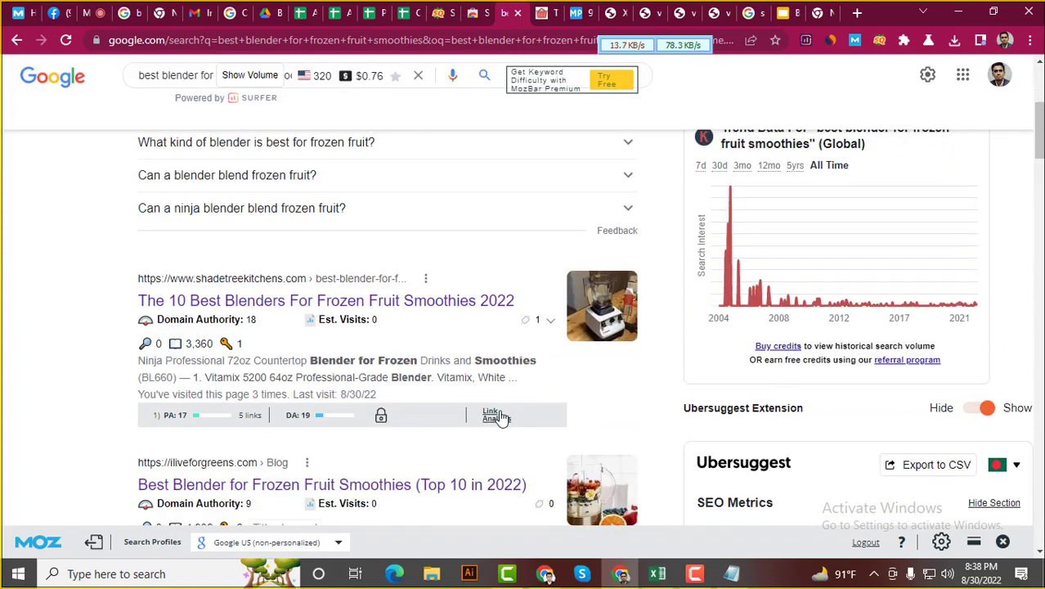
left_click(496, 419)
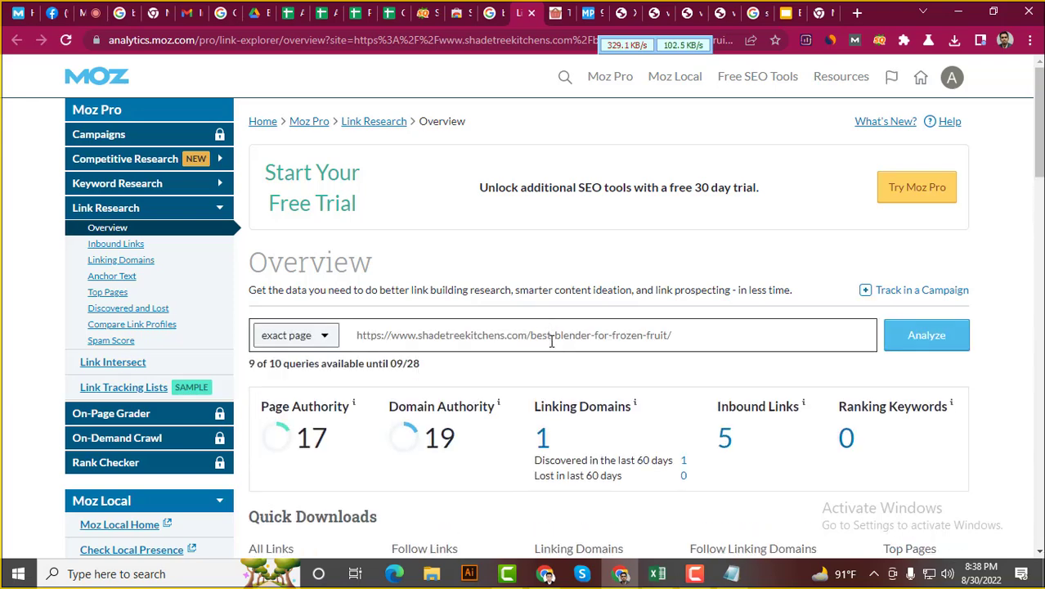
Review the shadetreekitchens page's Moz overview: PA 17, DA 19, 1 linking domain, net gain +1
scroll(637, 332, "down", 10)
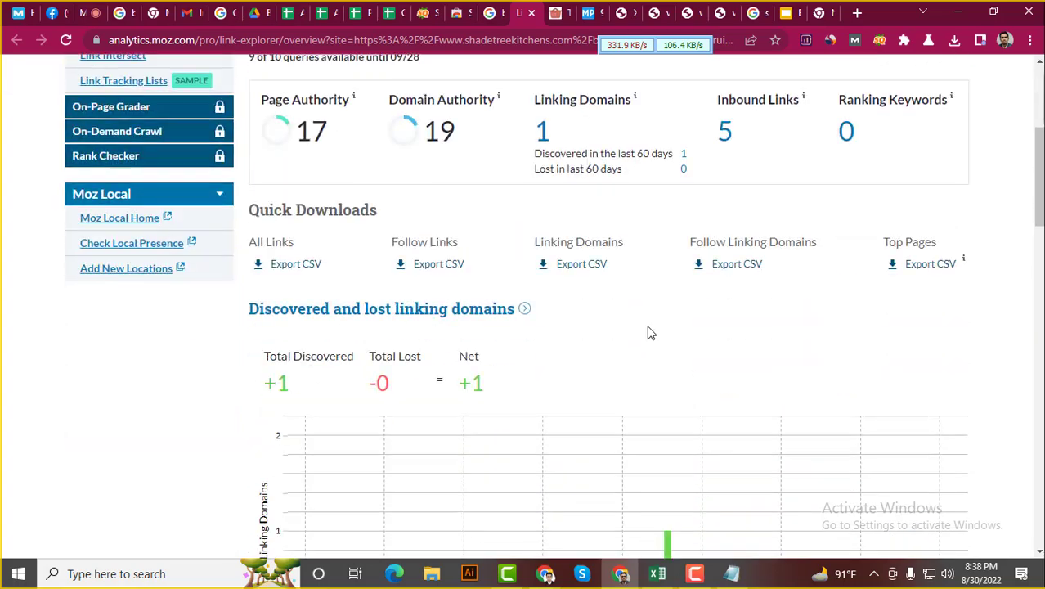
scroll(653, 335, "down", 5)
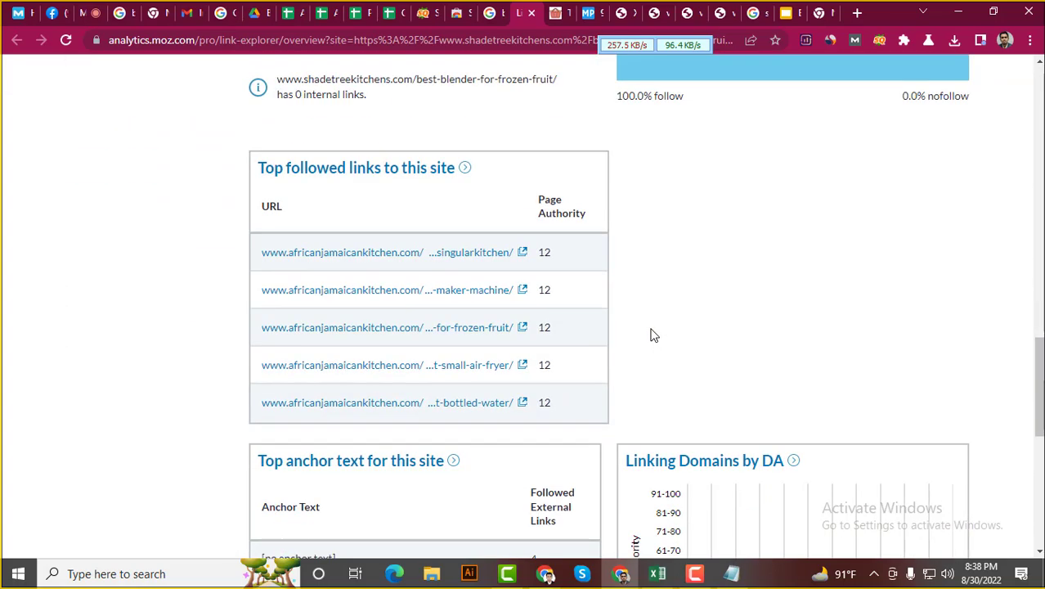
scroll(111, 223, "up", 16)
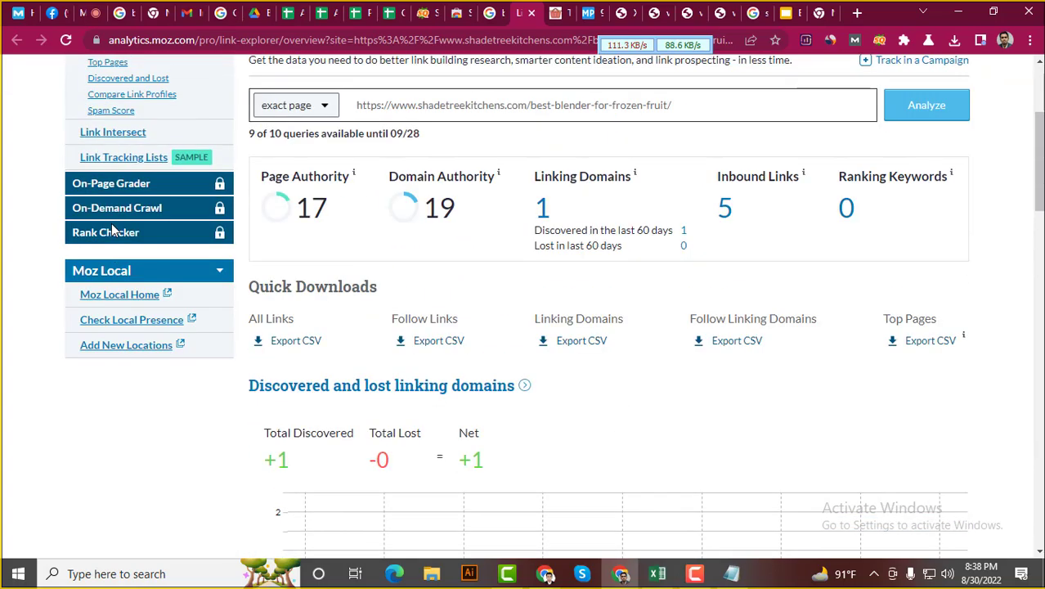
Open the Inbound Links list for the shadetreekitchens.com page
left_click(117, 245)
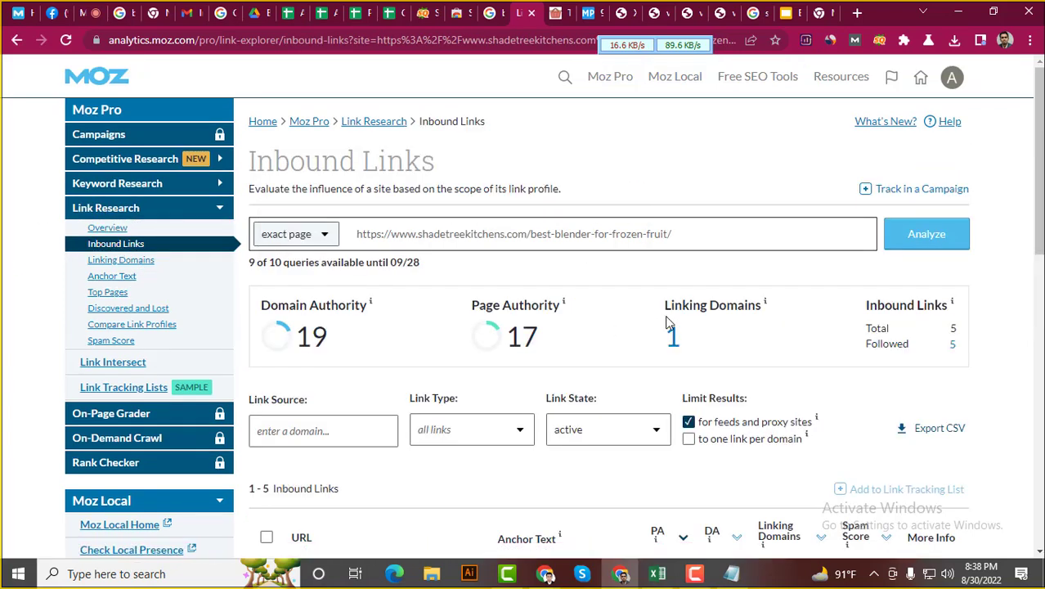
scroll(668, 314, "down", 4)
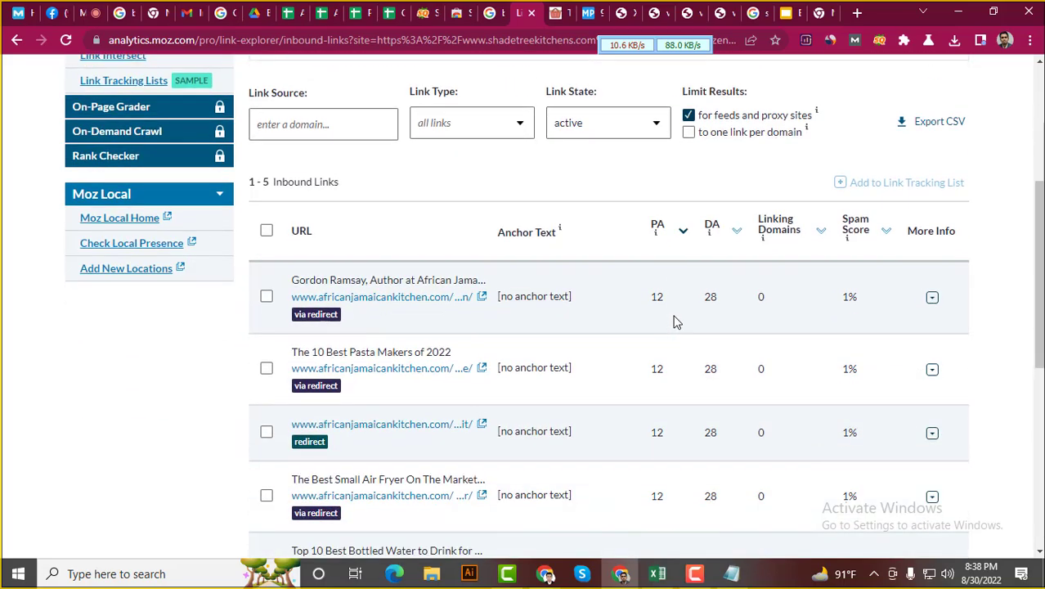
scroll(672, 319, "down", 3)
scroll(672, 319, "up", 6)
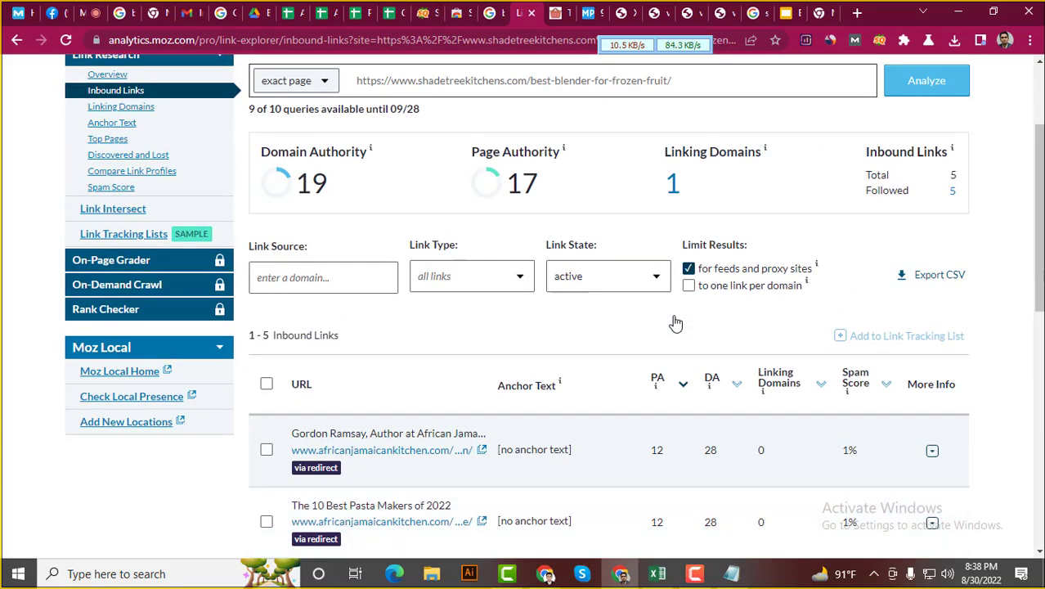
scroll(677, 324, "down", 3)
scroll(678, 326, "down", 2)
scroll(676, 325, "up", 6)
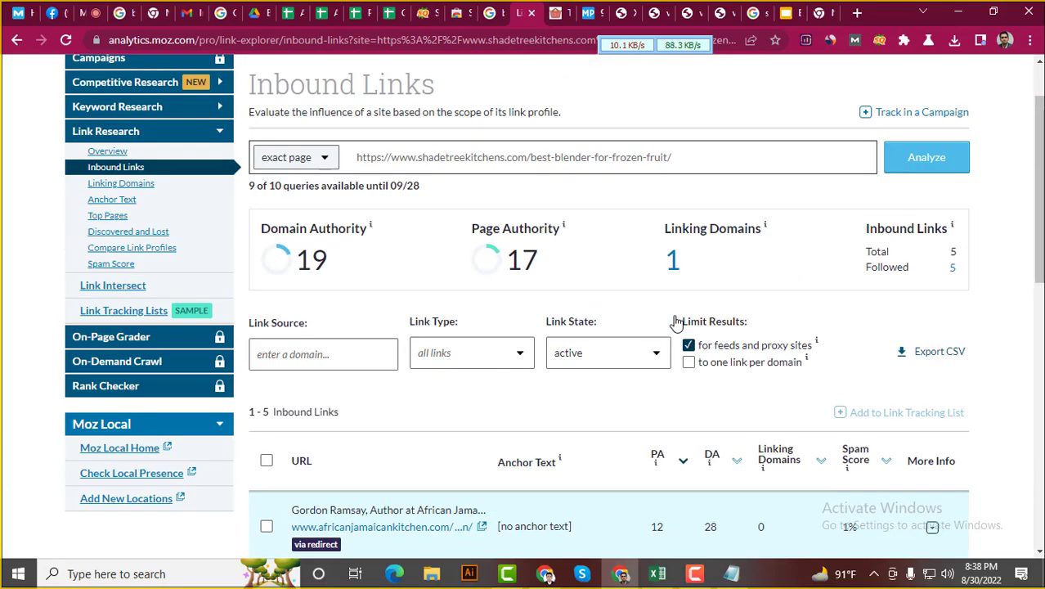
scroll(675, 322, "down", 1)
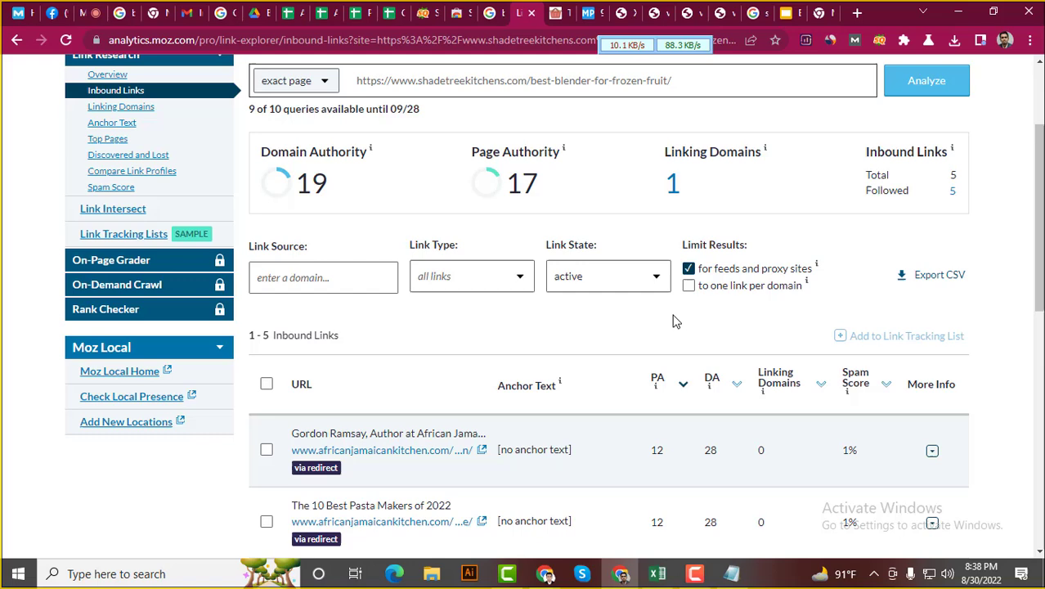
Filter the inbound links to follow links only
left_click(510, 276)
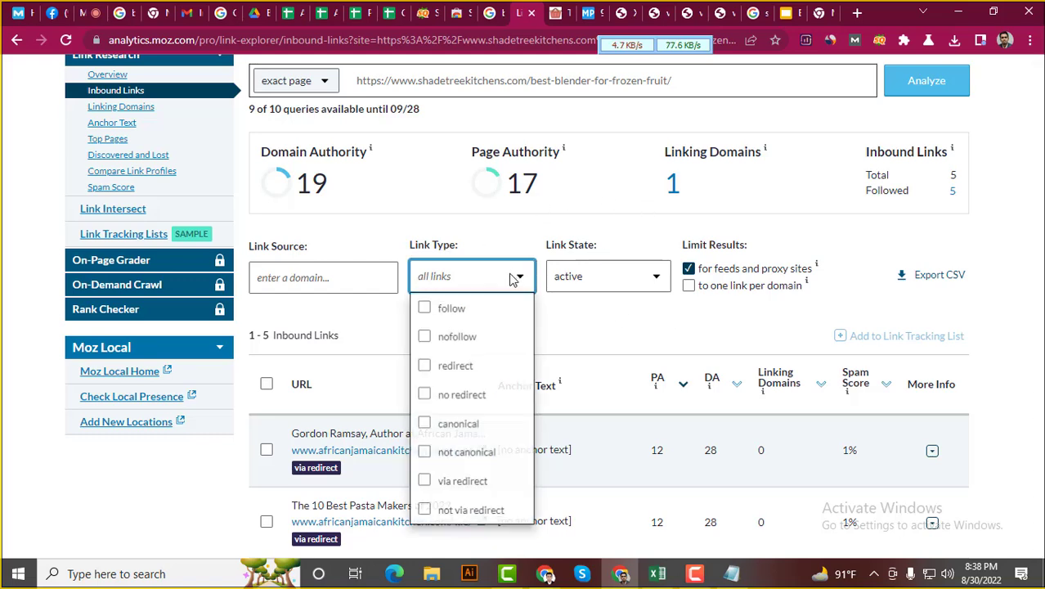
left_click(464, 315)
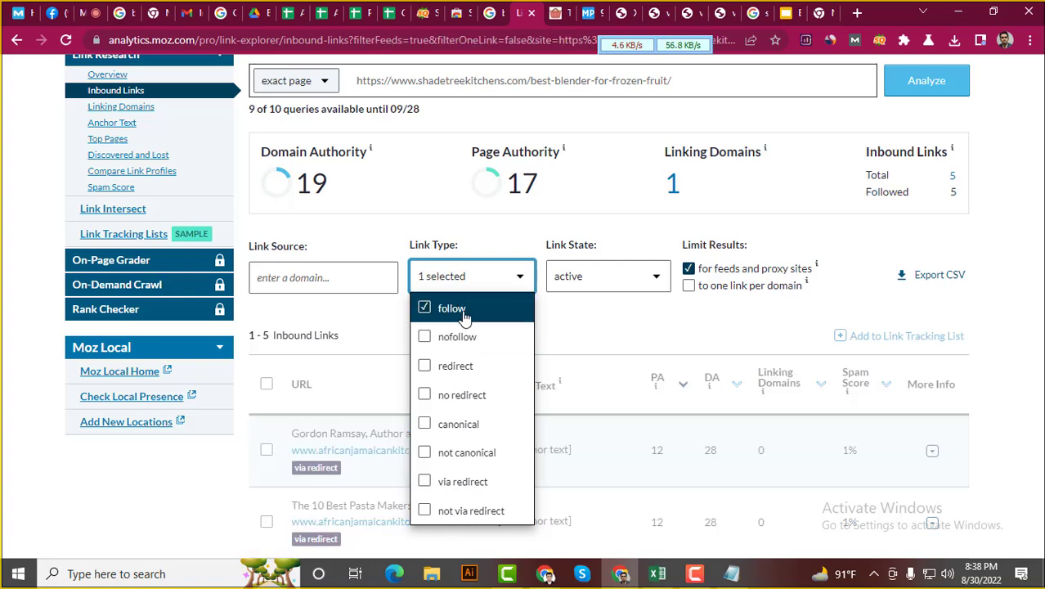
left_click(636, 324)
scroll(626, 280, "down", 6)
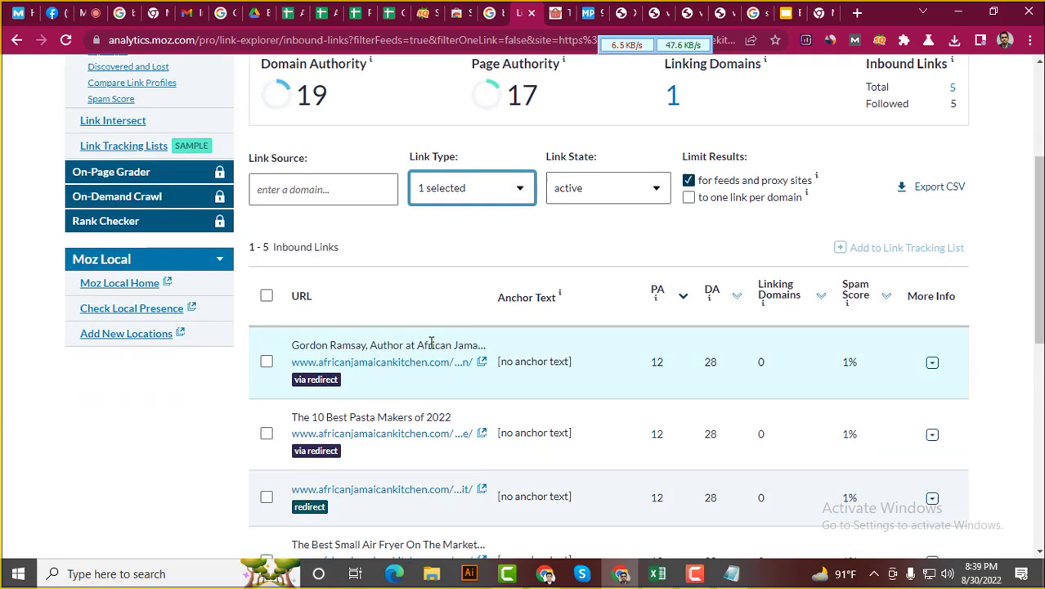
scroll(308, 409, "up", 4)
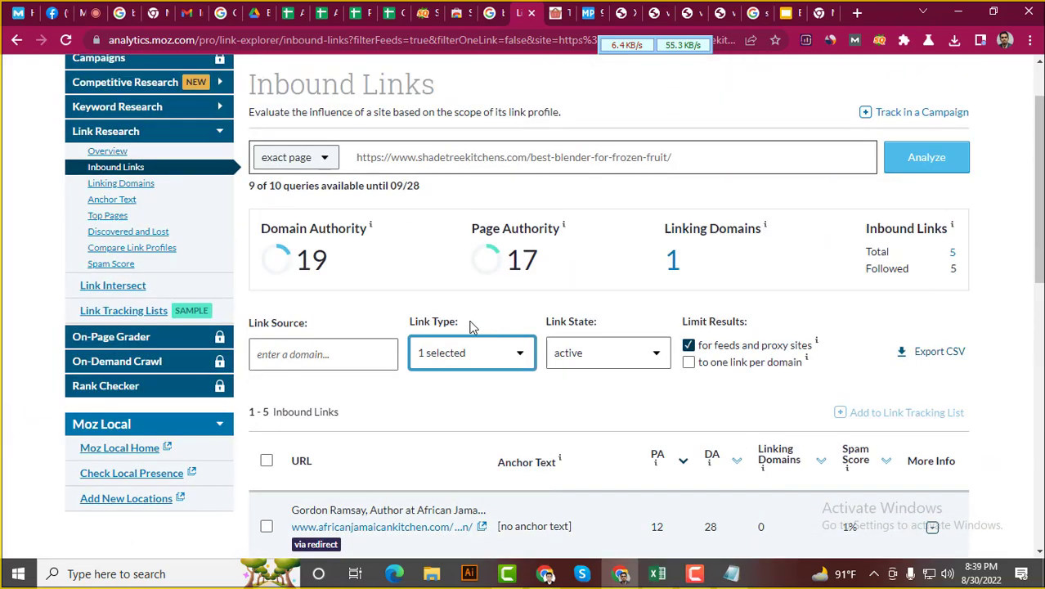
Try nofollow-only links, which return none, then filter back to follow only
left_click(513, 360)
left_click(425, 329)
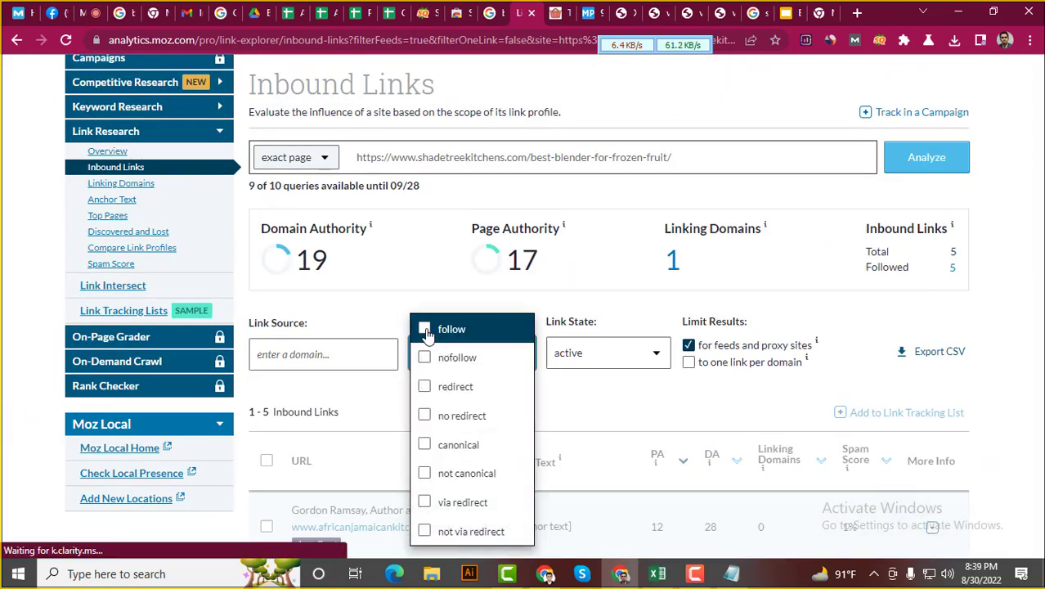
left_click(424, 356)
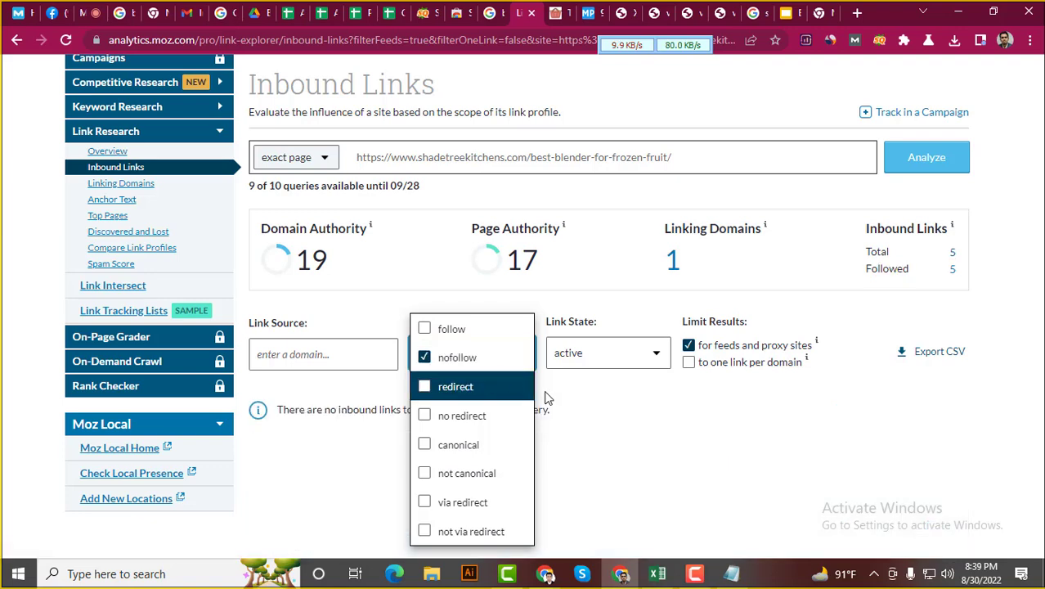
left_click(607, 404)
scroll(448, 401, "down", 2)
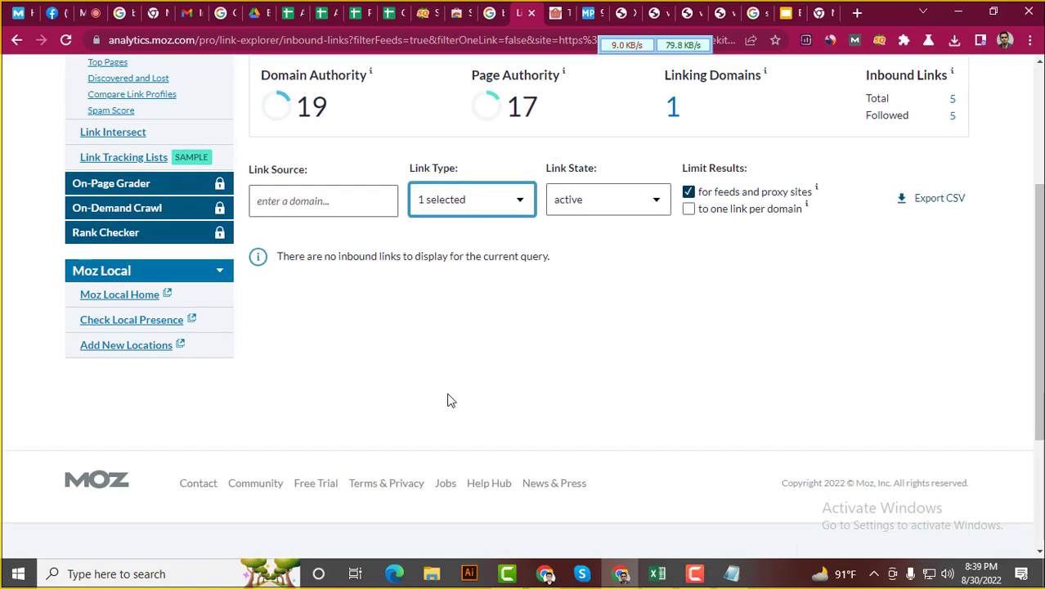
left_click(511, 205)
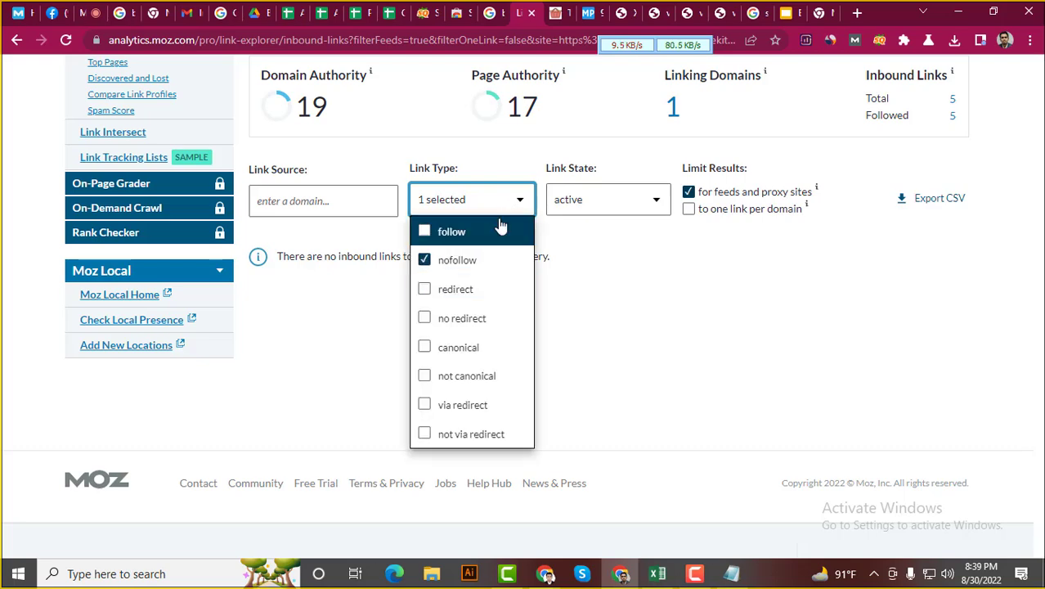
left_click(424, 260)
left_click(424, 232)
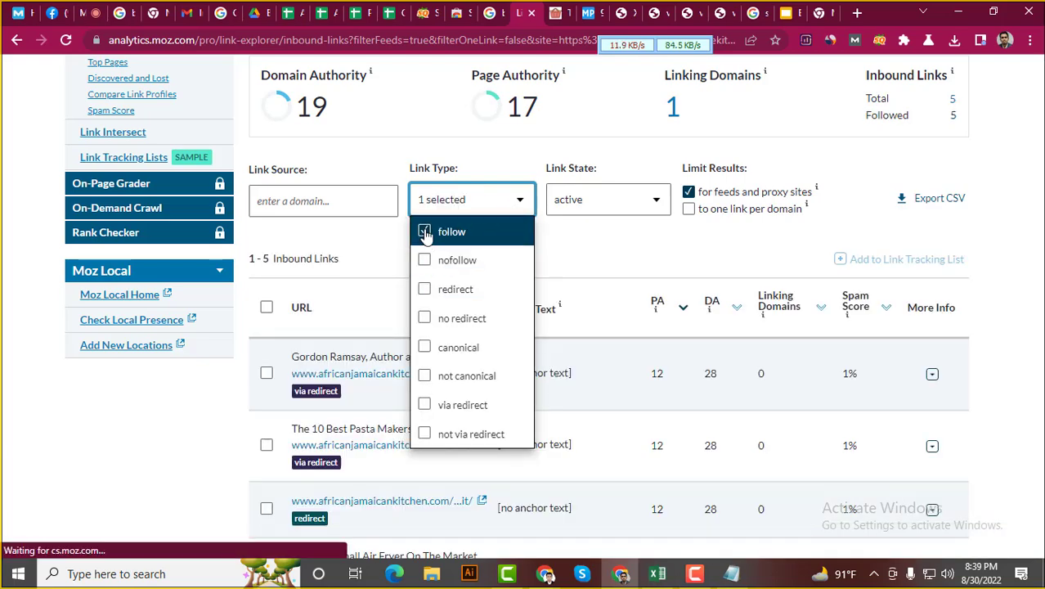
Open the MozBar Link Analysis for the nymag.com best-blenders result
left_click(497, 6)
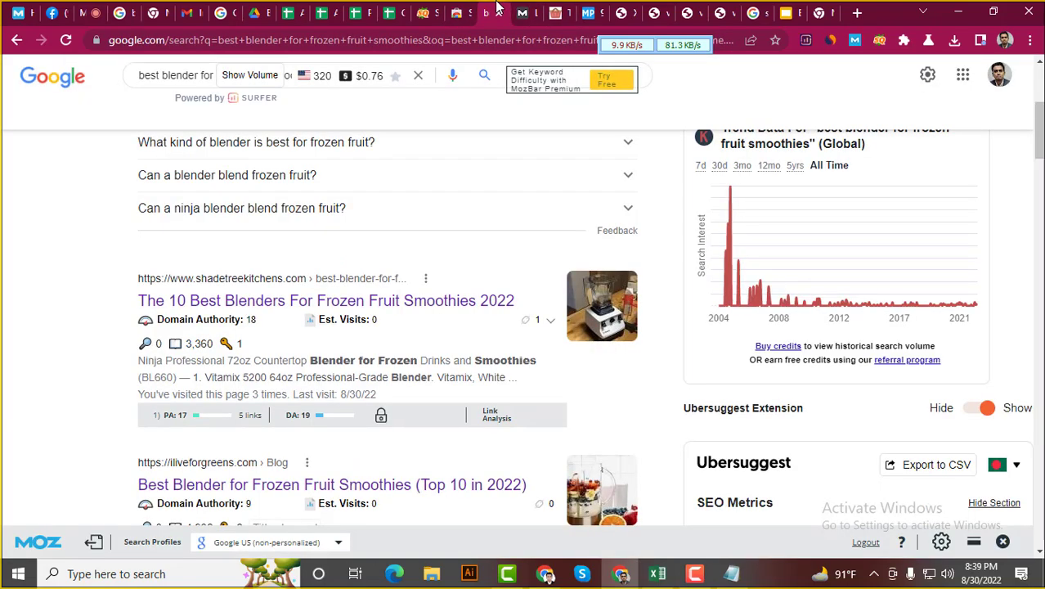
scroll(121, 350, "down", 2)
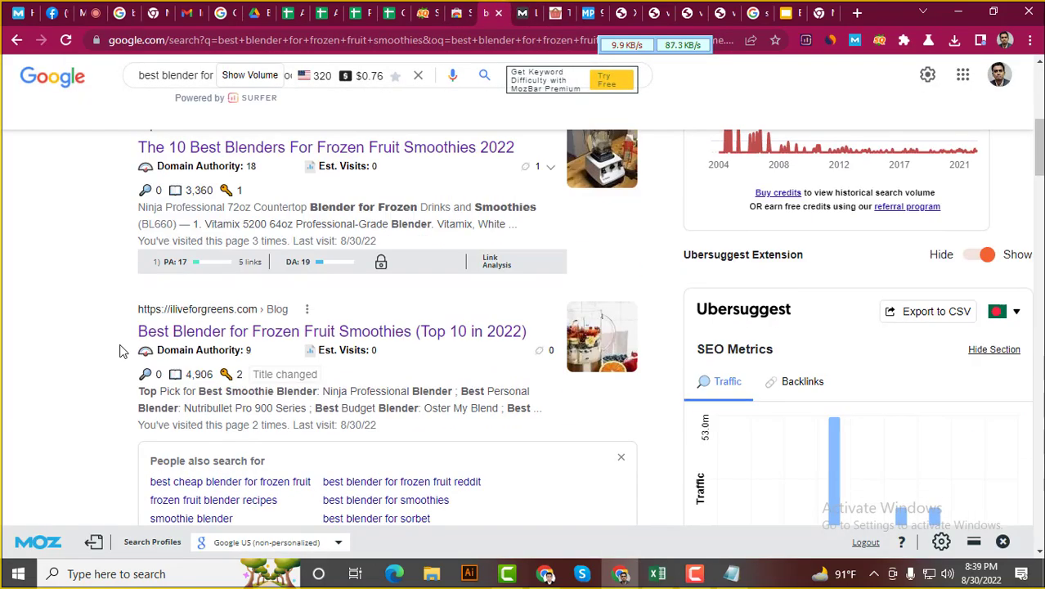
scroll(121, 350, "down", 3)
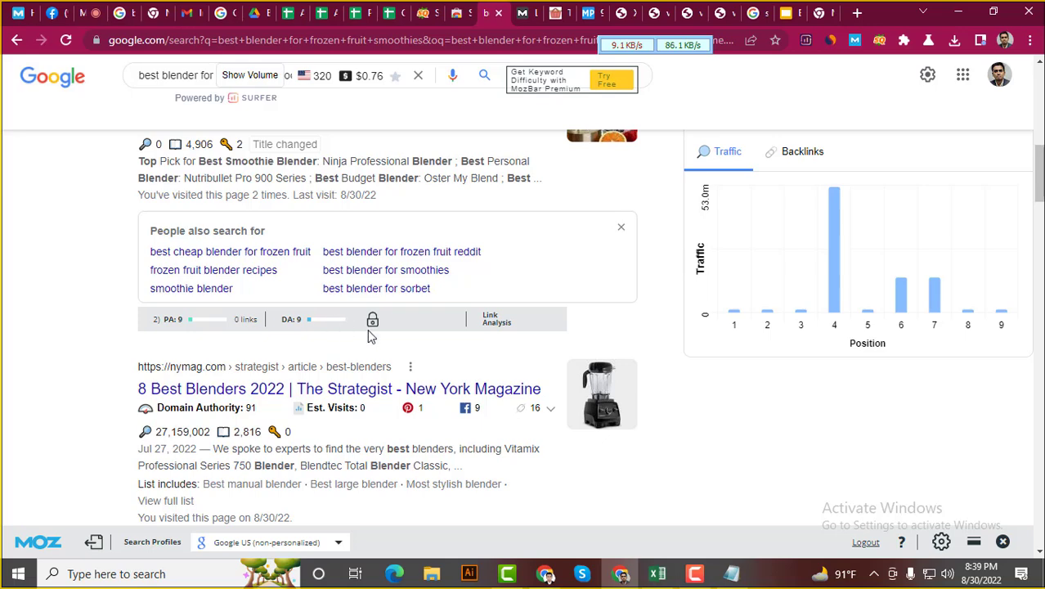
scroll(366, 341, "down", 3)
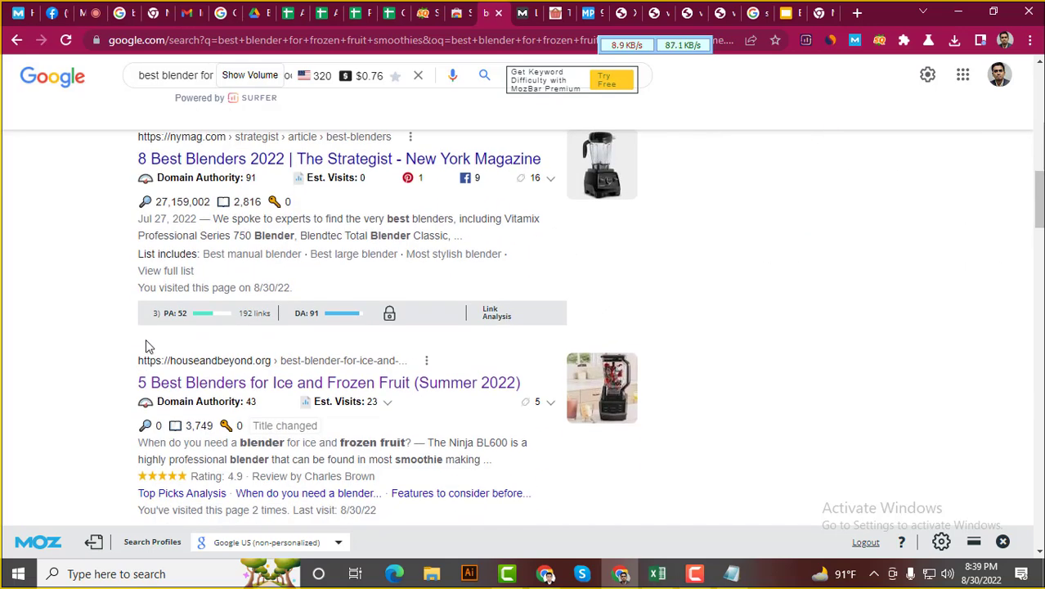
left_click(483, 314)
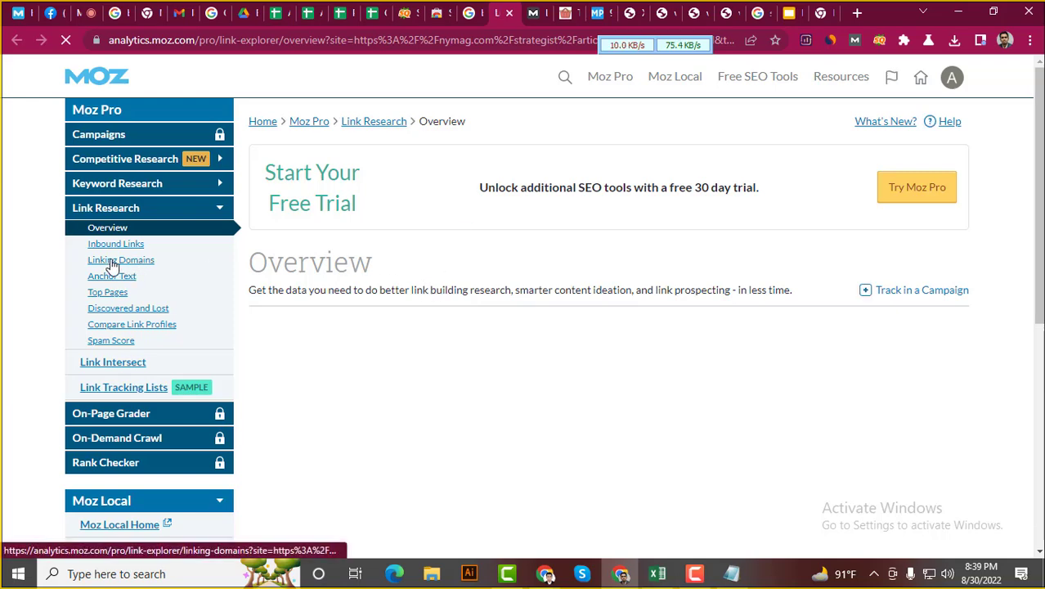
Open the Inbound Links list for the nymag.com best-blenders page
left_click(116, 247)
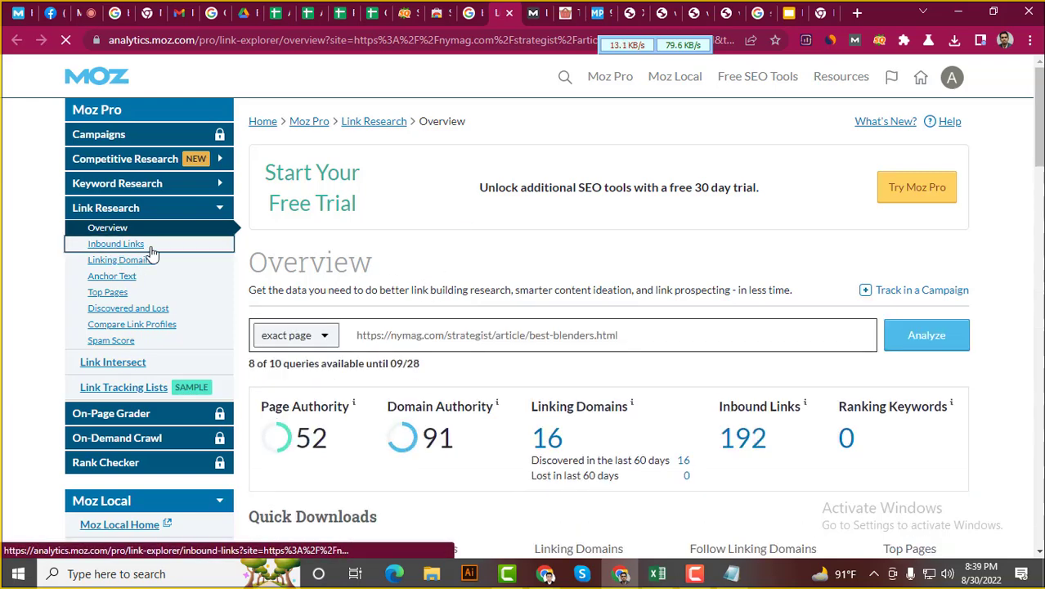
scroll(575, 317, "down", 2)
scroll(577, 317, "down", 8)
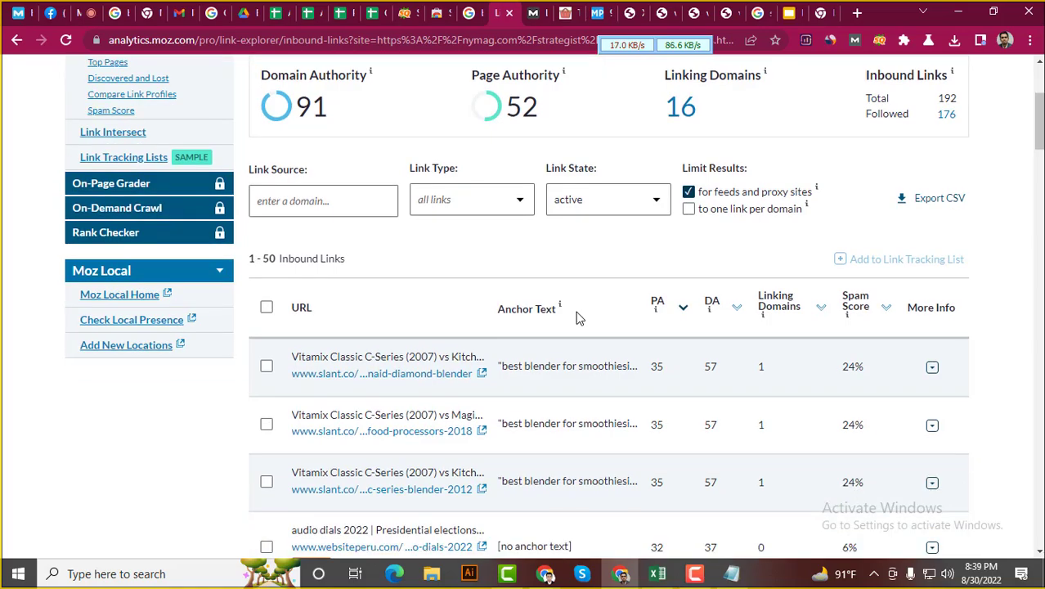
scroll(580, 315, "up", 6)
scroll(586, 316, "up", 5)
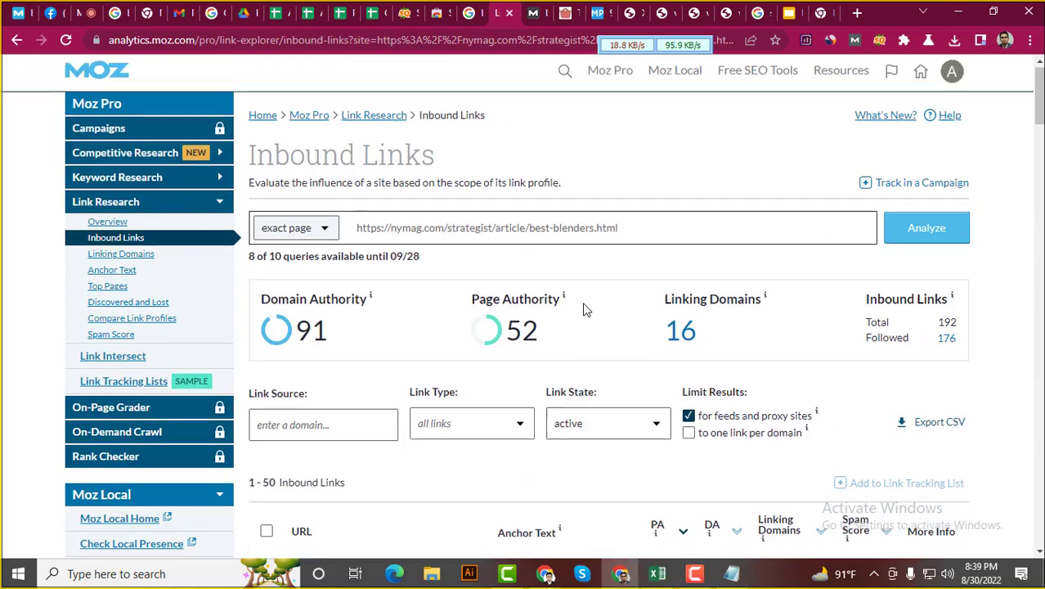
scroll(583, 308, "down", 3)
scroll(573, 309, "up", 1)
Compare the inbound links filtered to follow only, then to nofollow only
left_click(502, 282)
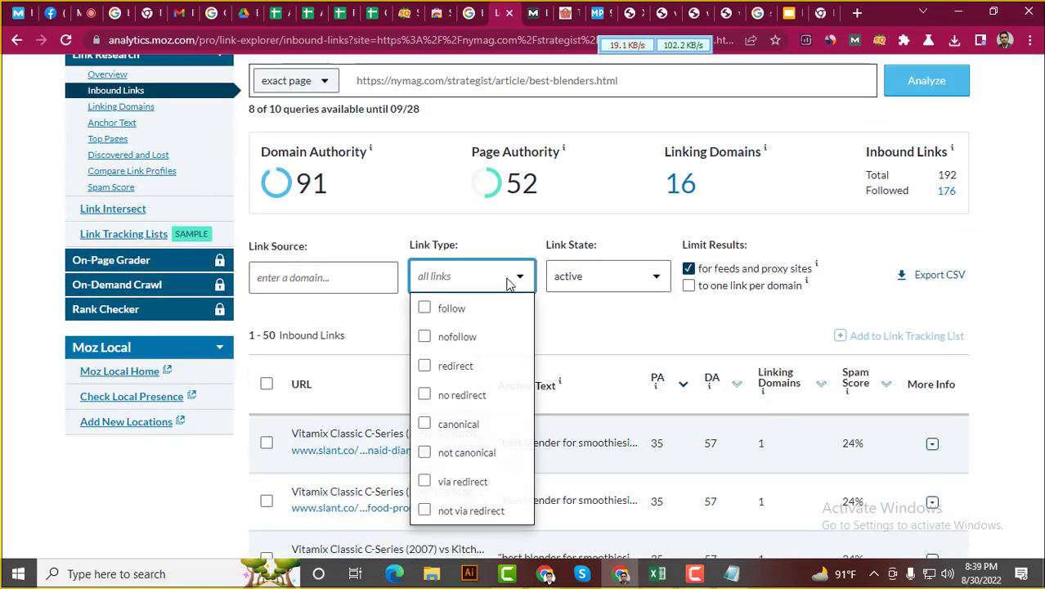
left_click(474, 308)
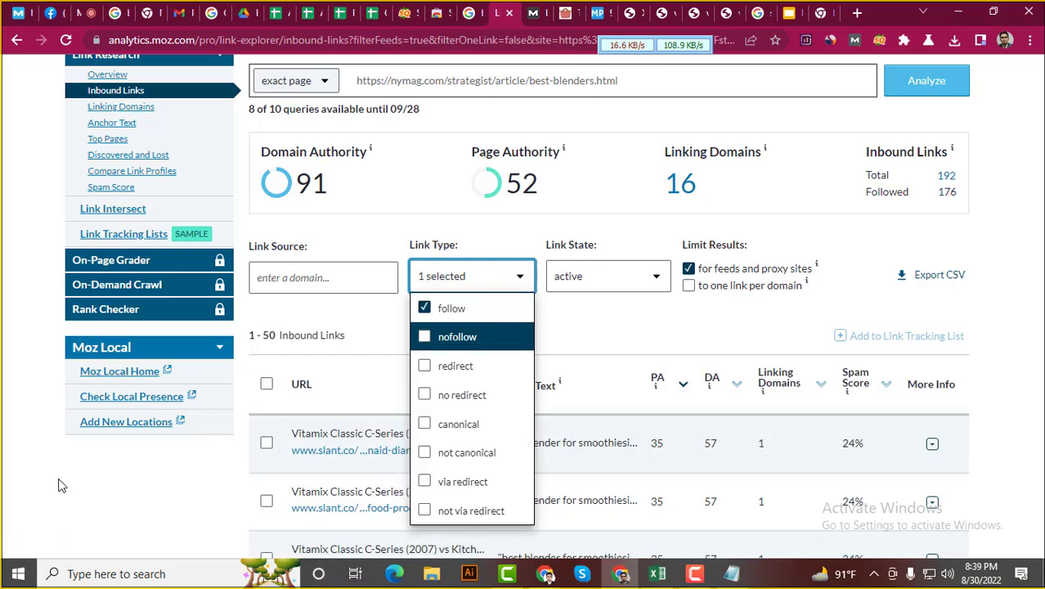
scroll(507, 431, "down", 10)
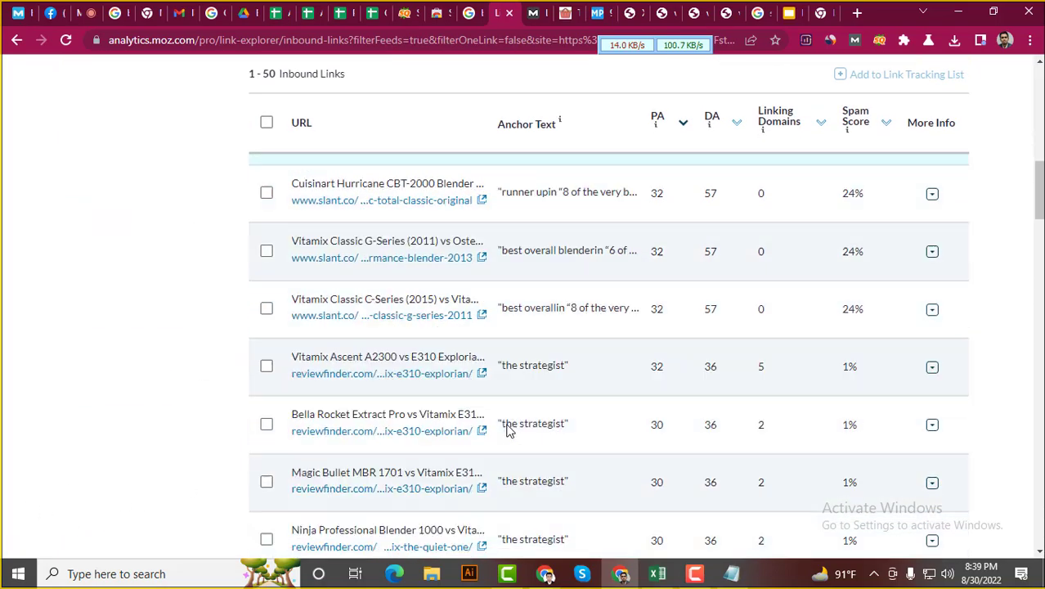
scroll(508, 425, "up", 10)
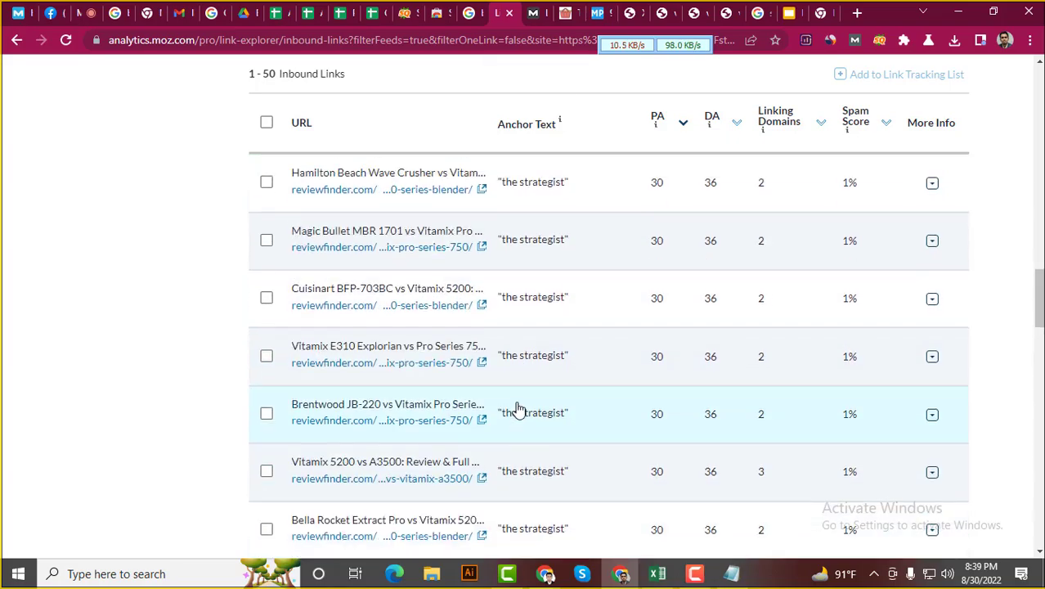
scroll(520, 396, "up", 8)
scroll(520, 395, "down", 2)
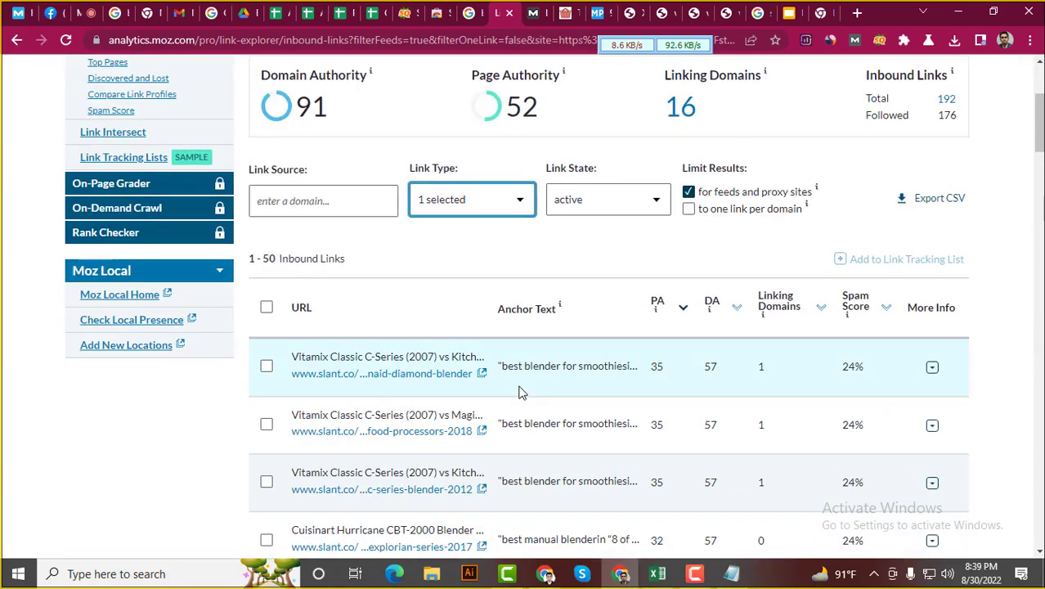
scroll(520, 394, "up", 1)
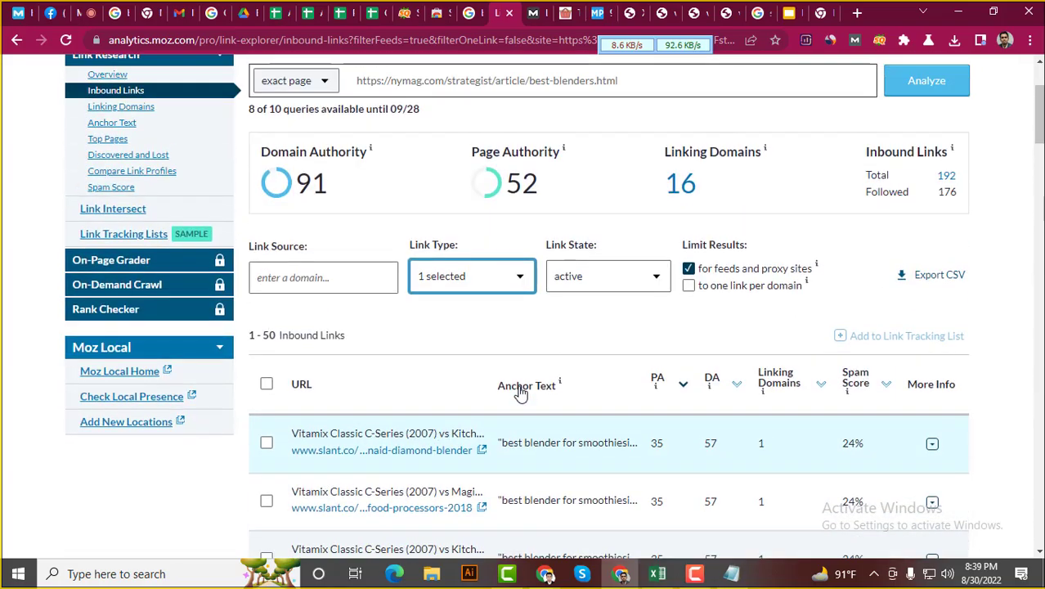
left_click(520, 281)
left_click(429, 336)
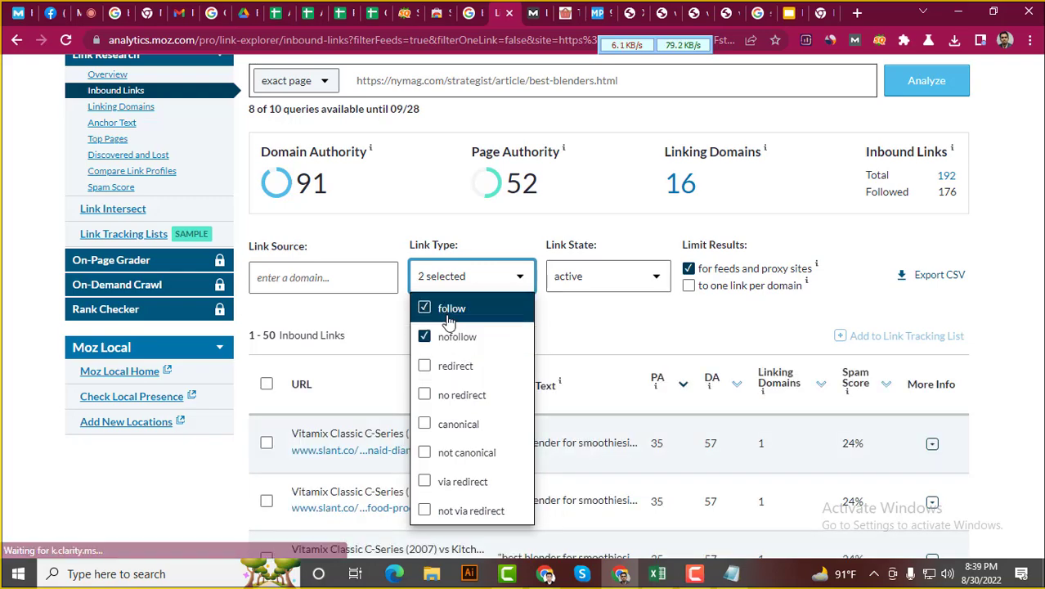
left_click(449, 311)
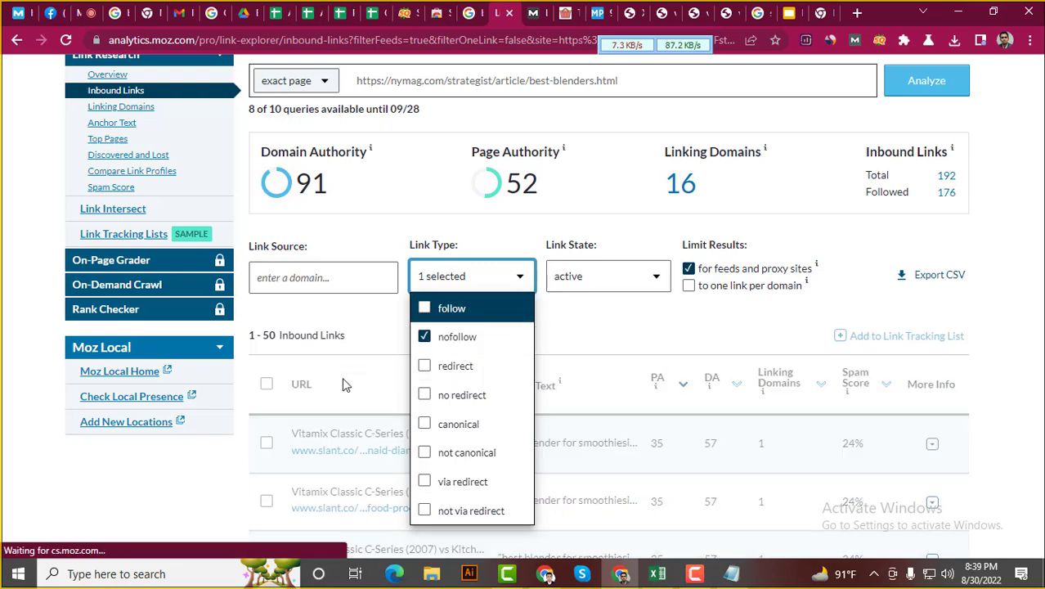
left_click(121, 497)
scroll(402, 413, "down", 10)
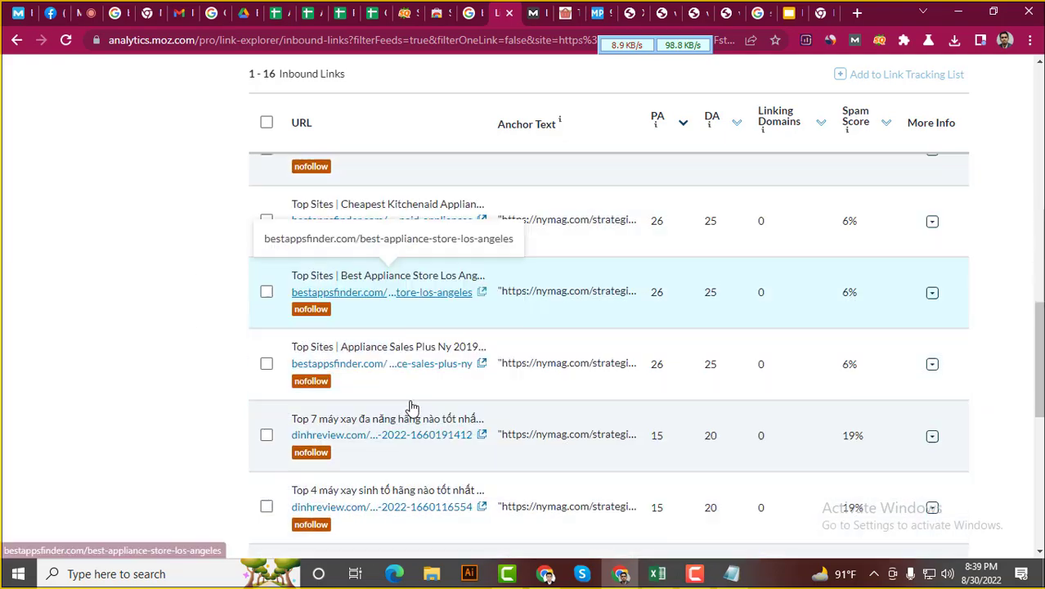
scroll(417, 405, "down", 5)
scroll(421, 400, "up", 15)
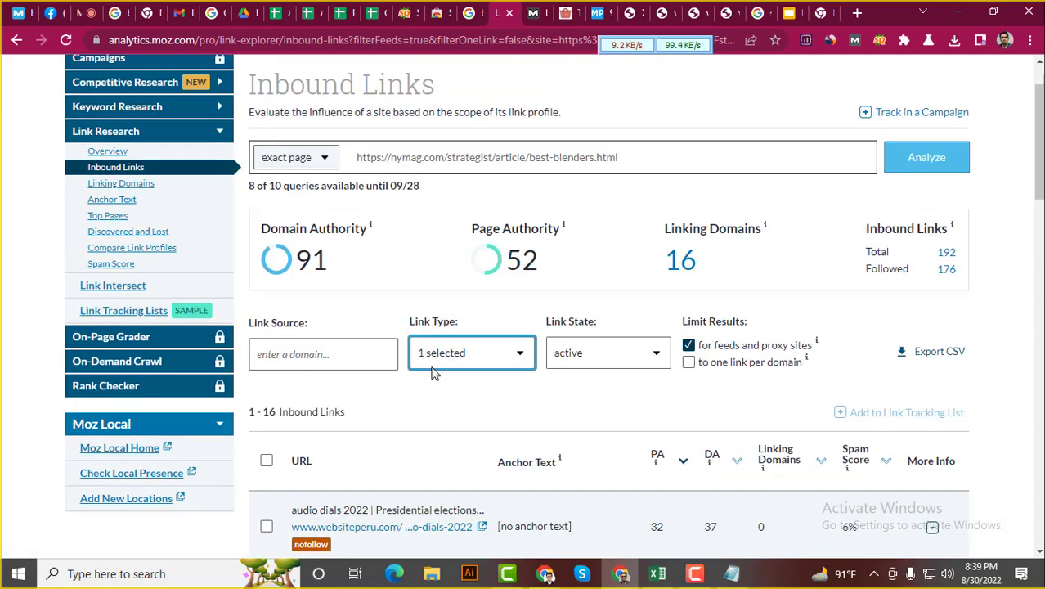
Include both follow and nofollow link types in the filter (2 selected)
left_click(466, 351)
left_click(457, 331)
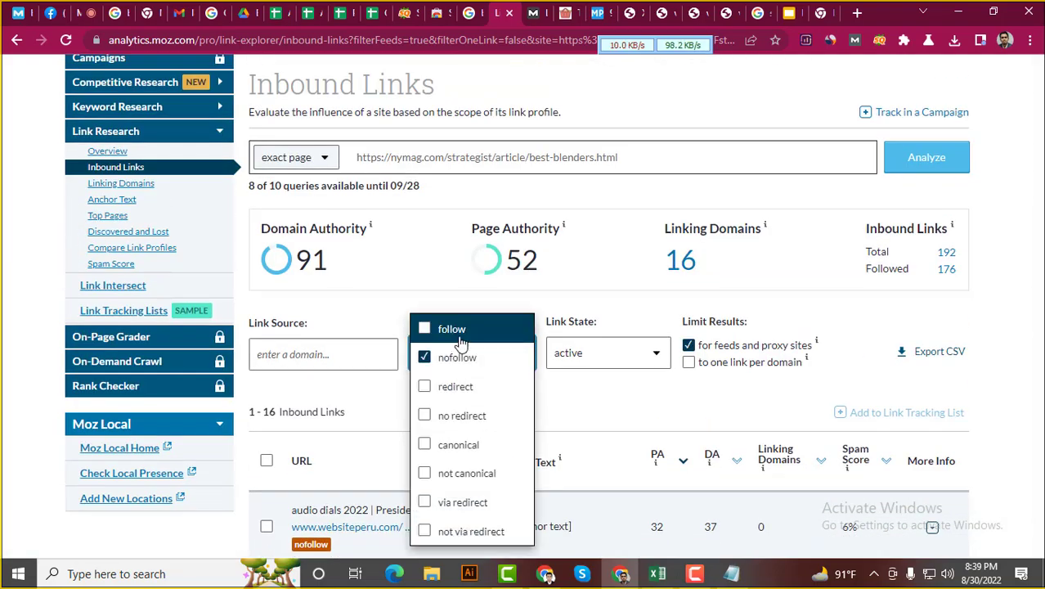
left_click(29, 483)
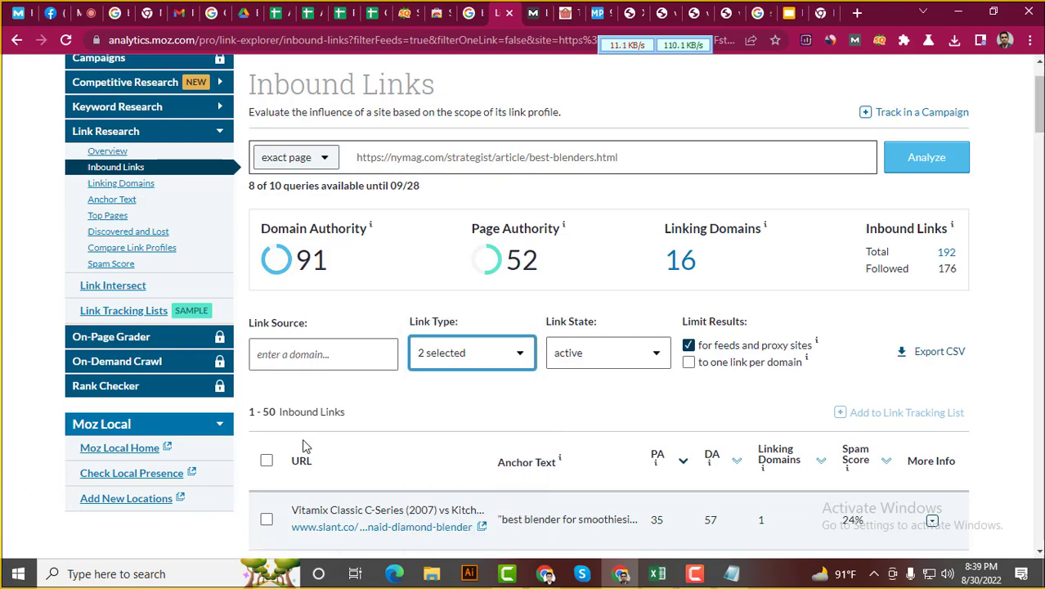
scroll(536, 398, "down", 3)
scroll(534, 309, "up", 1)
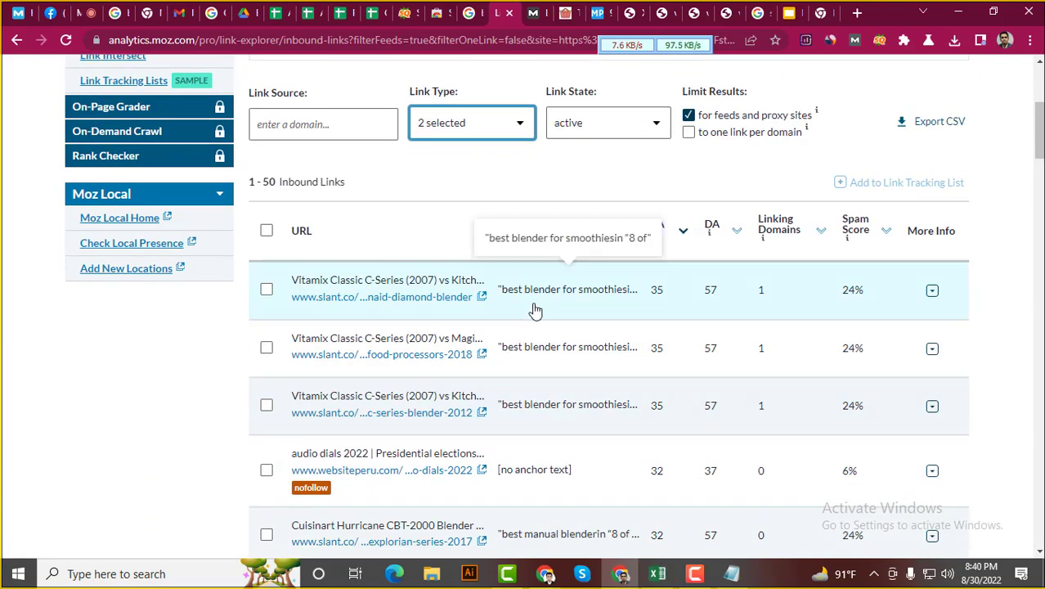
scroll(544, 352, "down", 4)
scroll(595, 357, "up", 7)
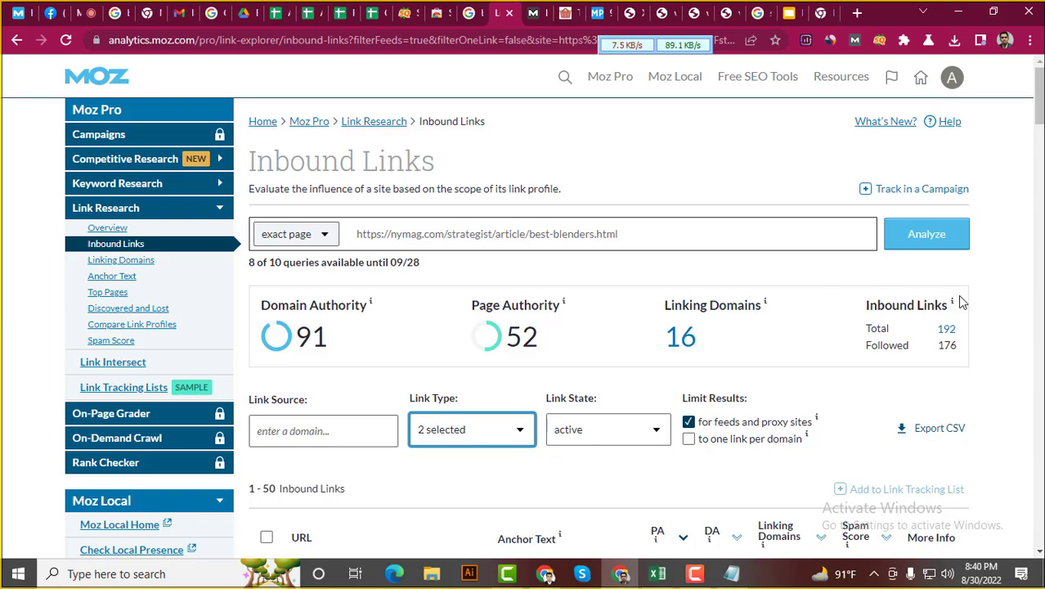
Export the nymag page's inbound links as a CSV file
left_click(939, 429)
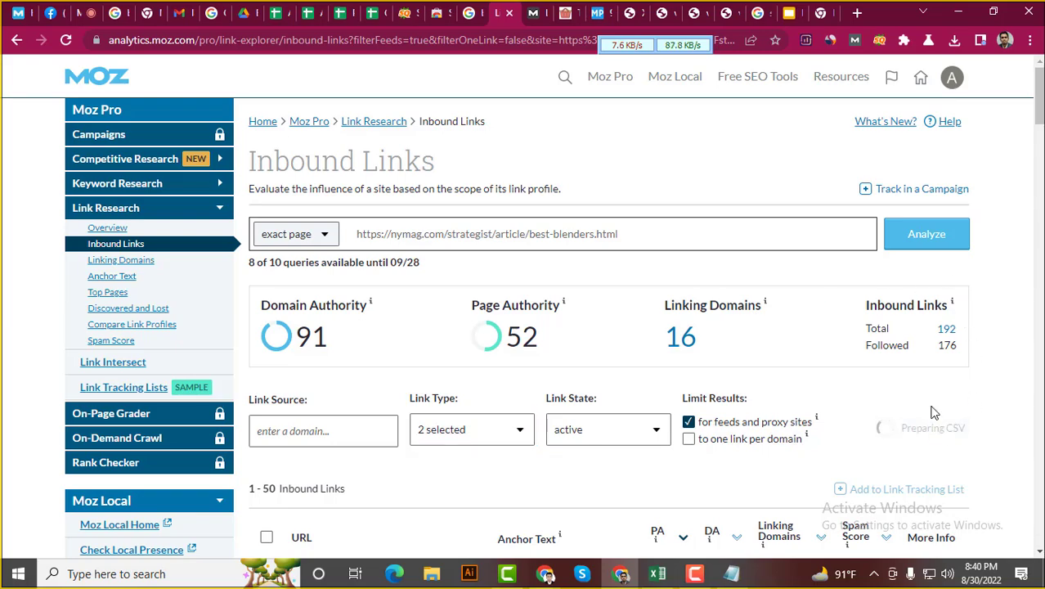
scroll(899, 384, "down", 4)
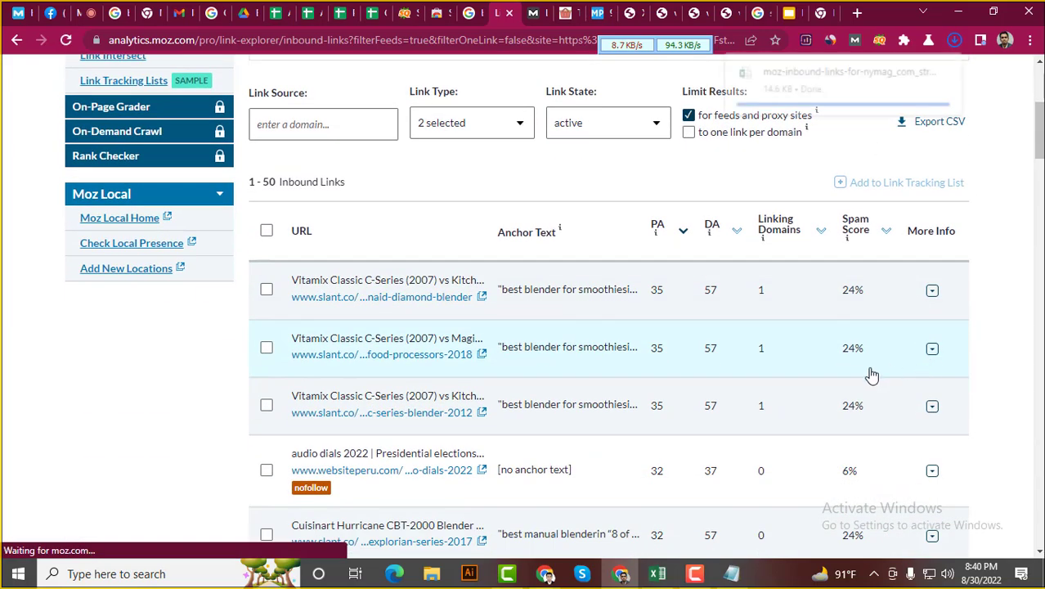
scroll(870, 376, "down", 5)
scroll(877, 376, "up", 8)
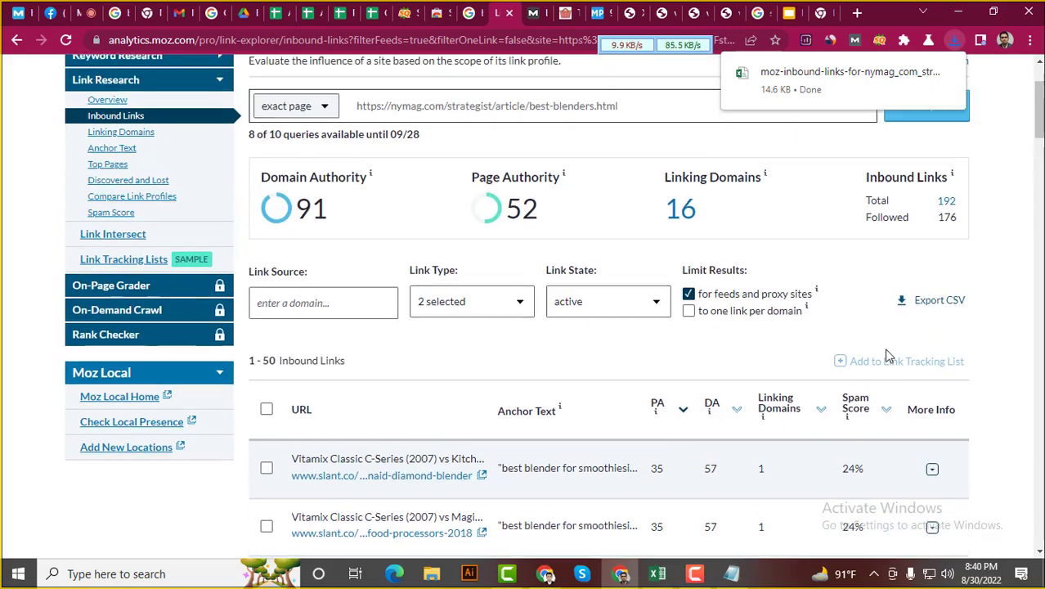
scroll(889, 356, "up", 2)
Open the downloaded CSV in Excel and delete summary rows 1–9 above the headers
left_click(836, 89)
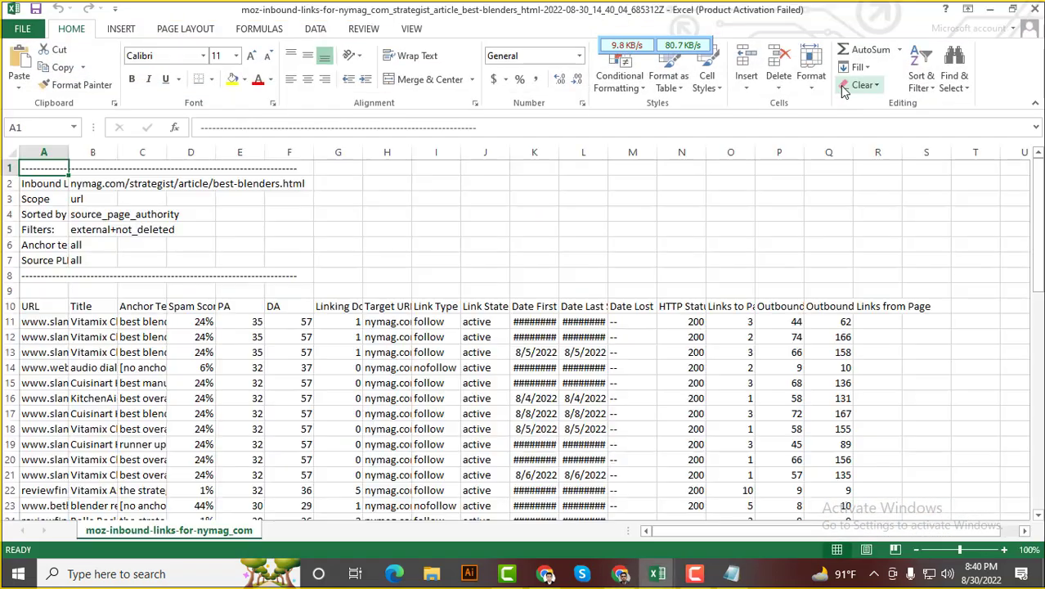
scroll(369, 257, "down", 1)
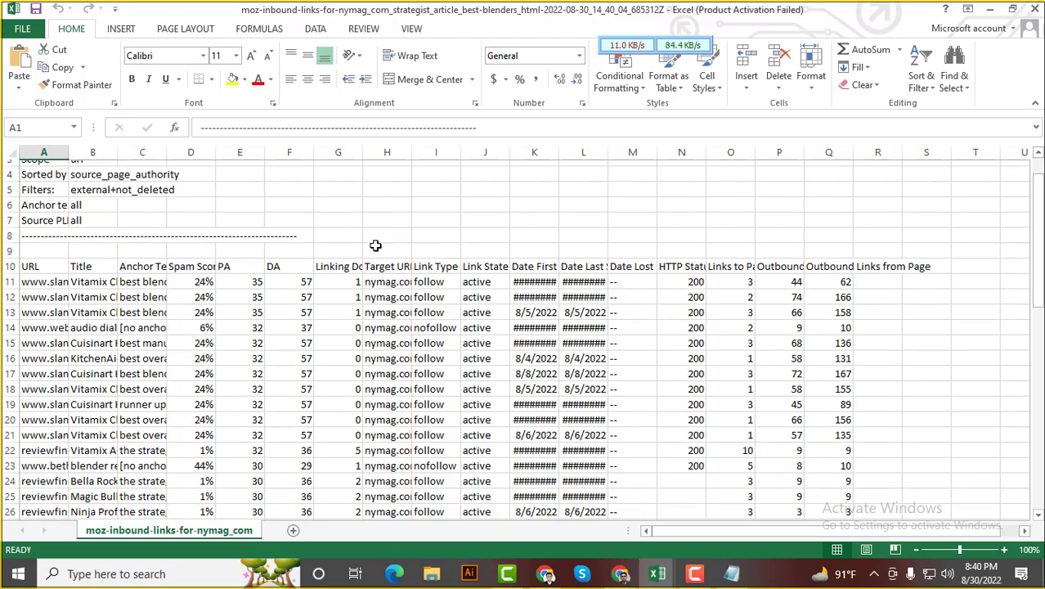
scroll(159, 256, "down", 1)
scroll(155, 257, "up", 2)
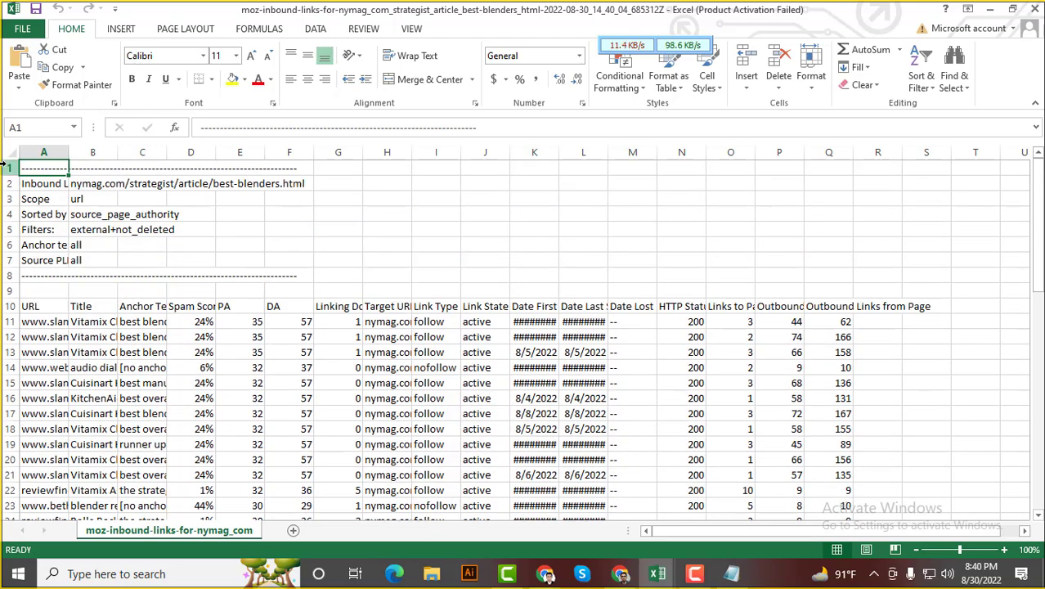
left_click_drag(5, 167, 5, 289)
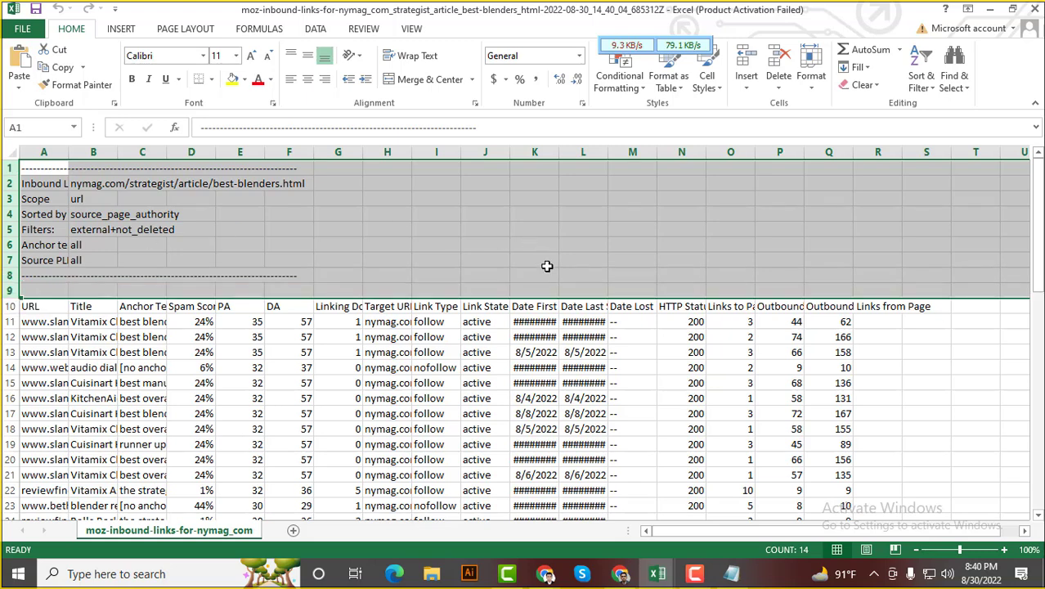
right_click(11, 185)
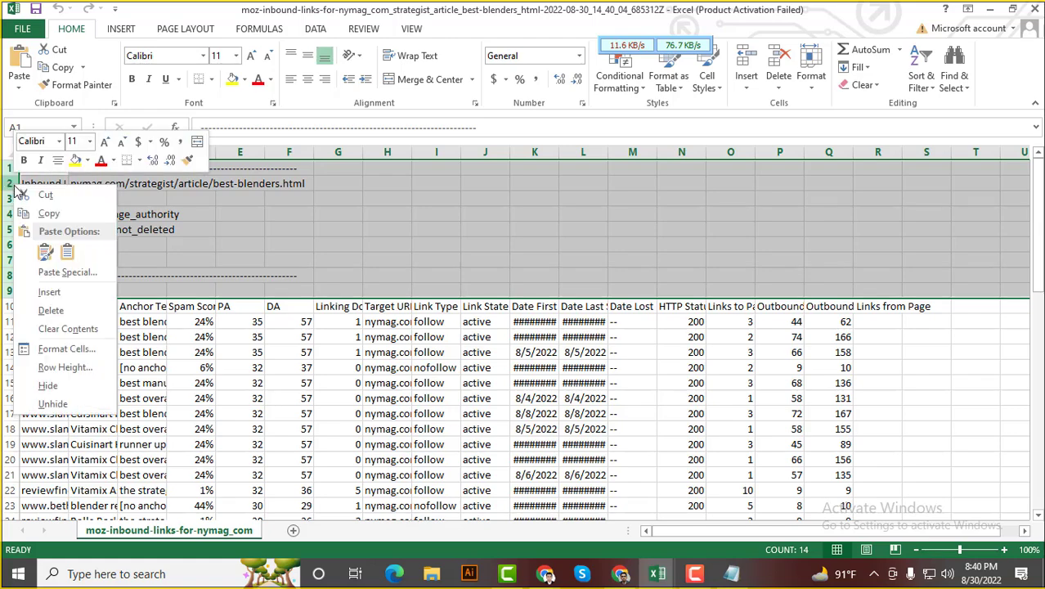
left_click(50, 310)
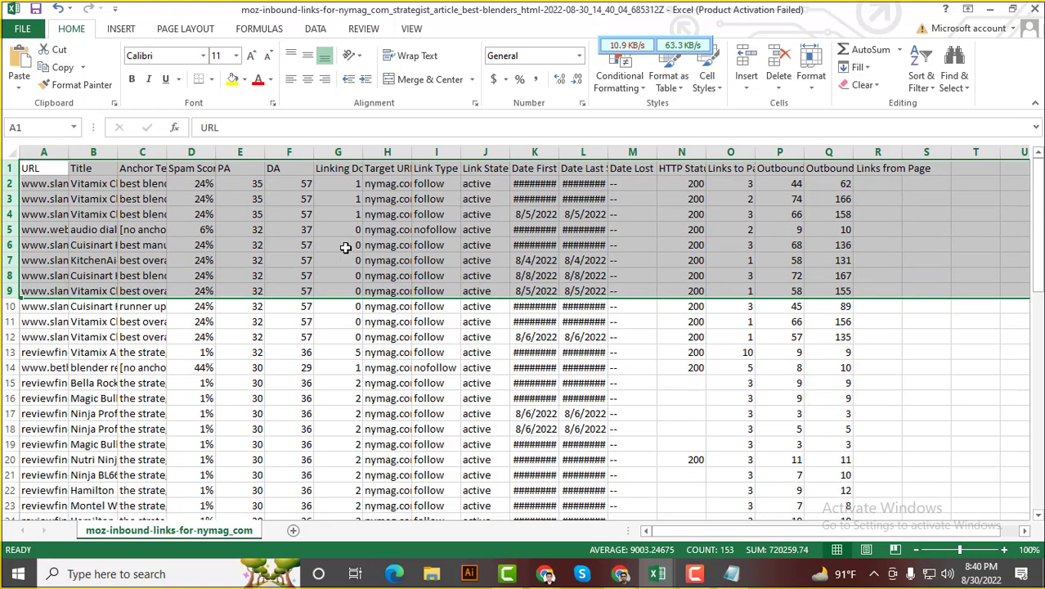
left_click(441, 245)
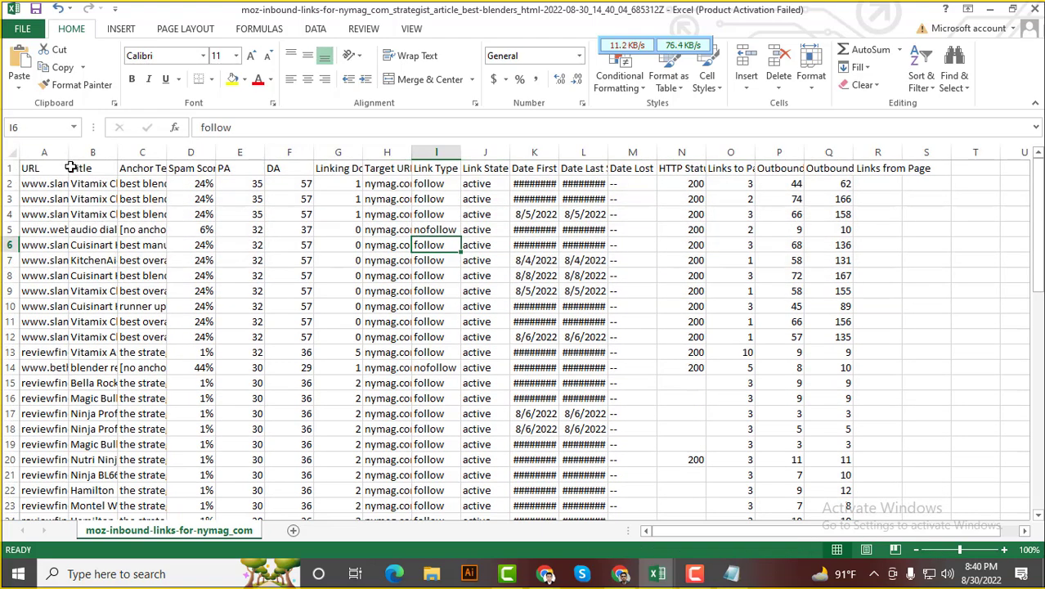
Widen the URL and Anchor Text columns to show full values
left_click_drag(67, 152, 278, 155)
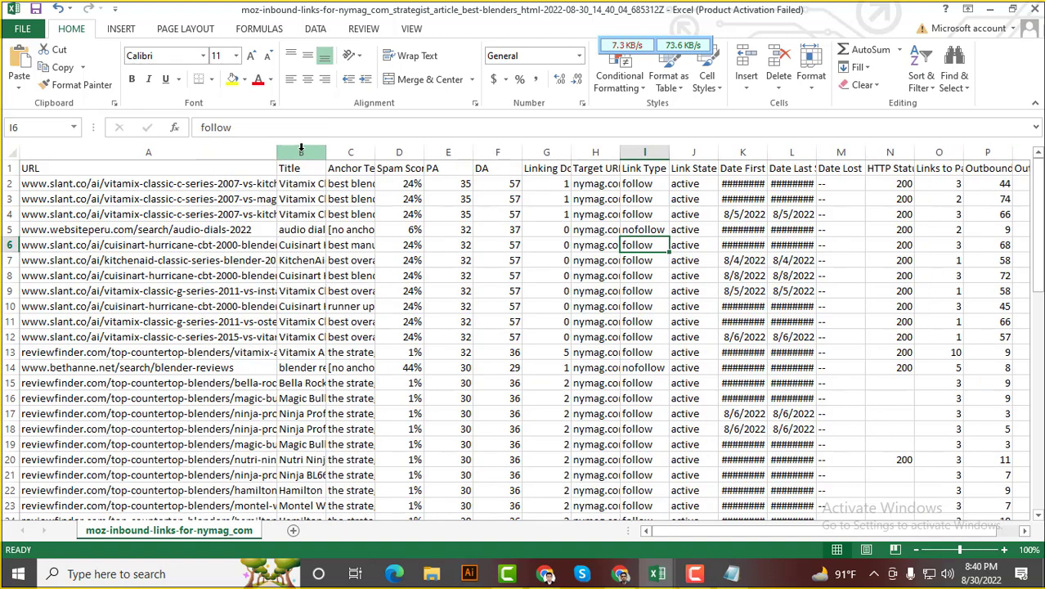
left_click(301, 152)
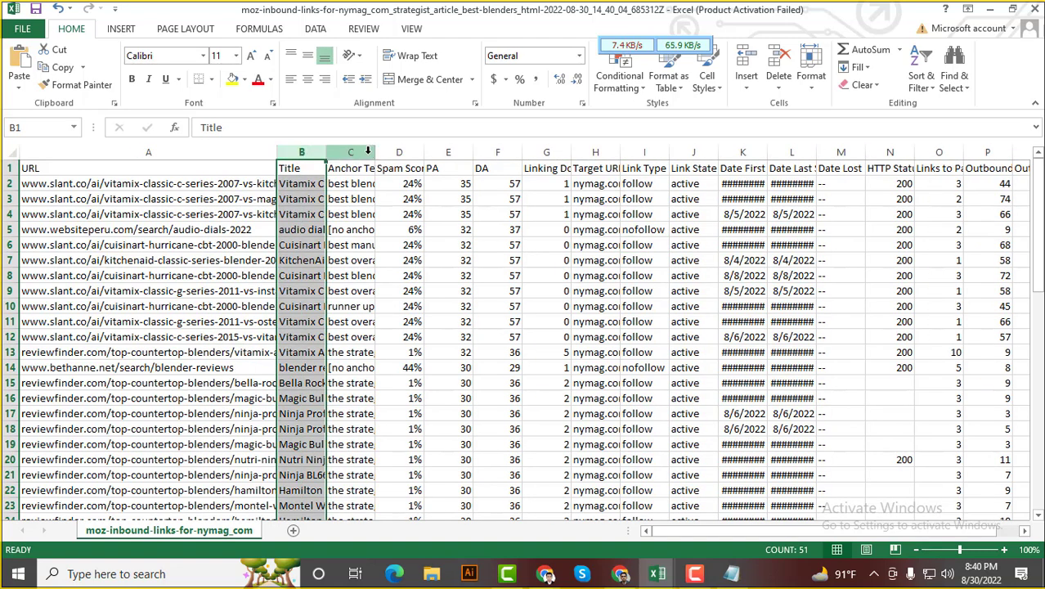
left_click_drag(375, 152, 447, 151)
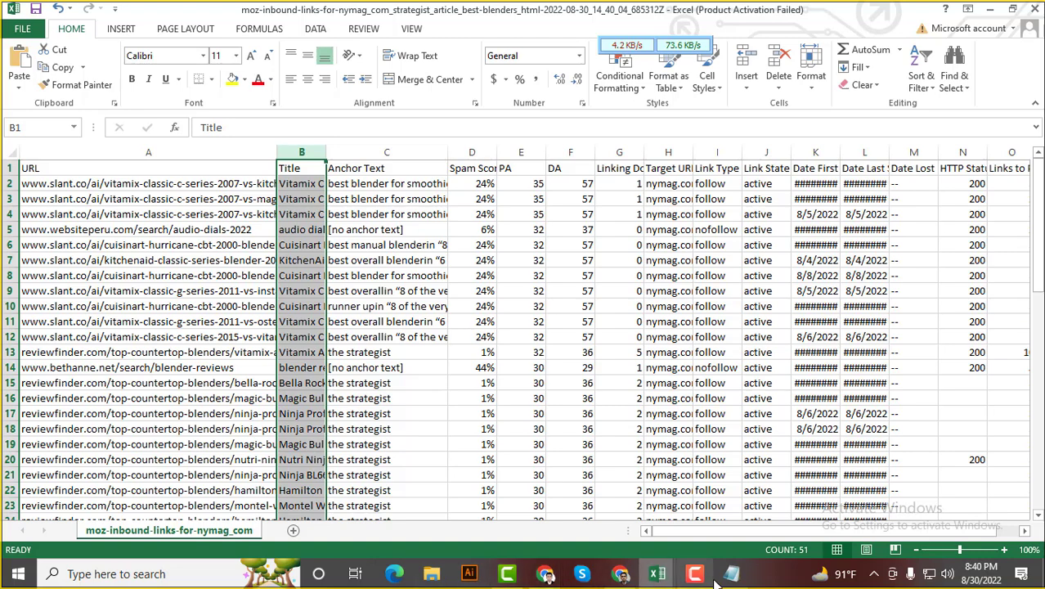
Open the 8 Best Blenders article from the Google results in a new tab
left_click(620, 574)
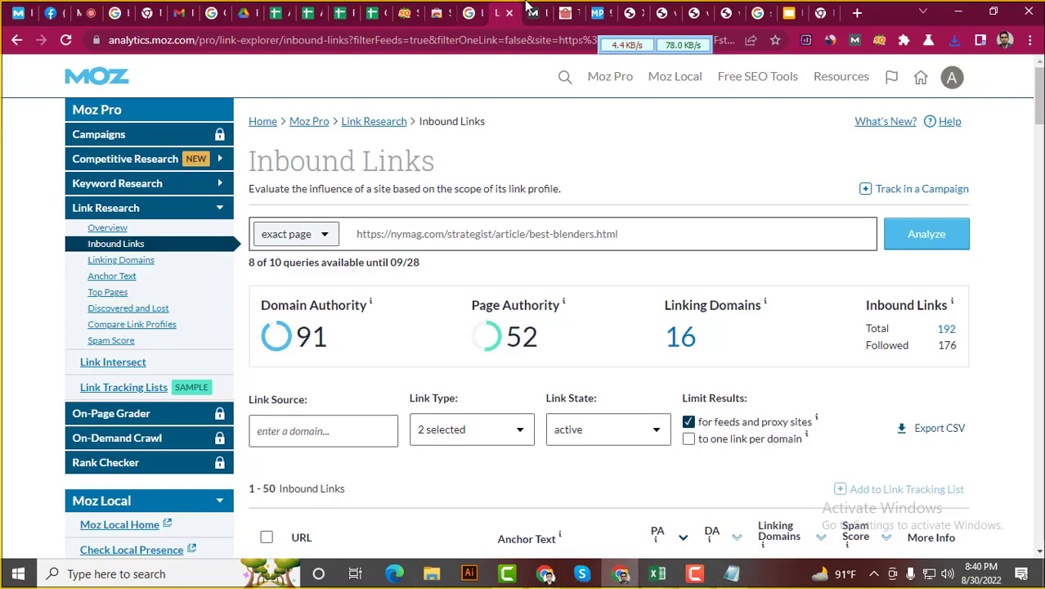
left_click(471, 10)
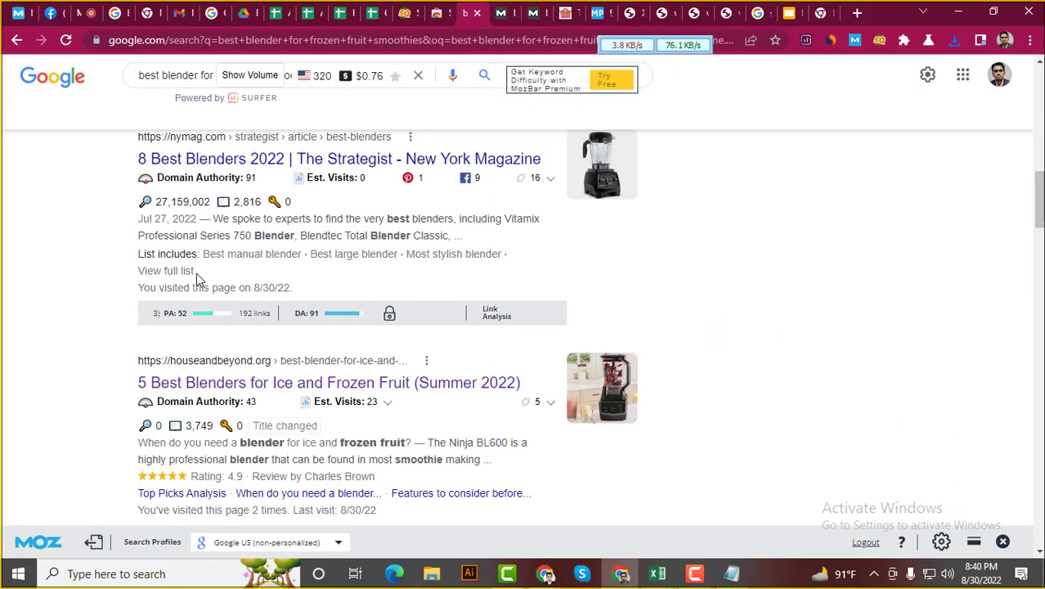
right_click(298, 158)
left_click(327, 162)
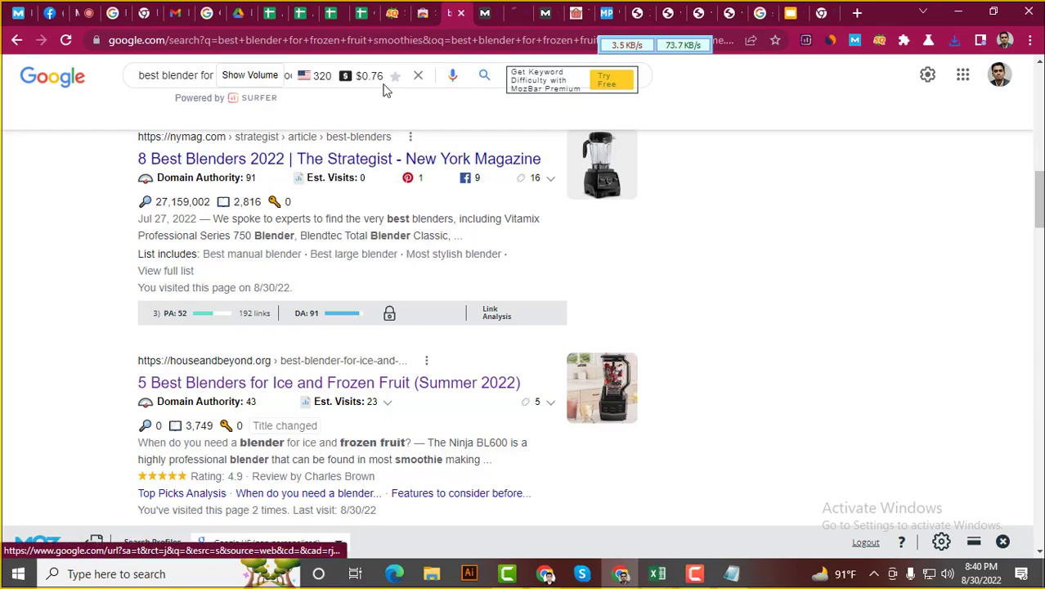
left_click(512, 9)
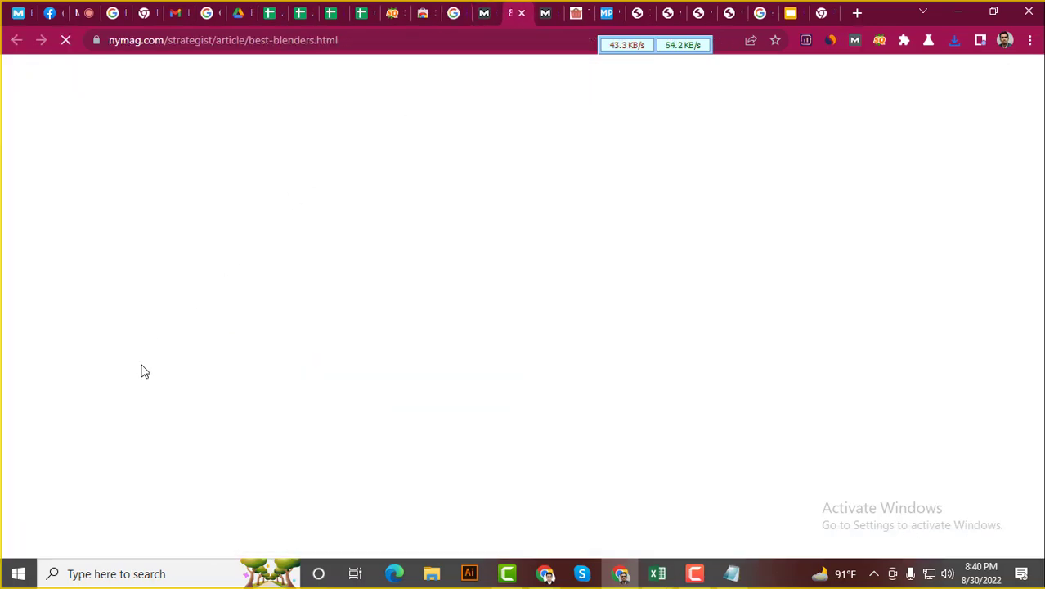
scroll(145, 376, "down", 12)
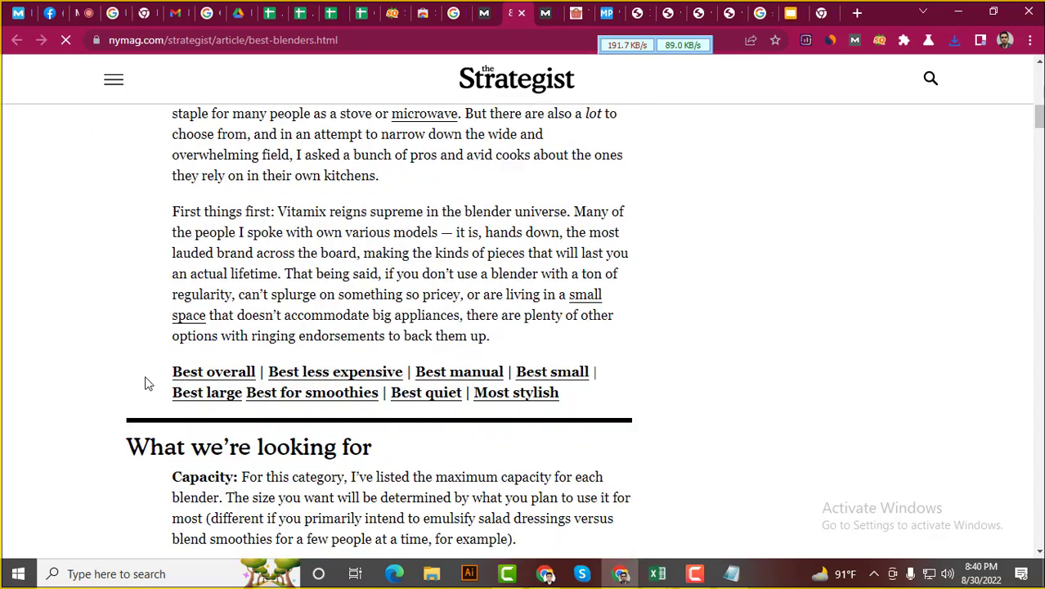
scroll(146, 382, "up", 2)
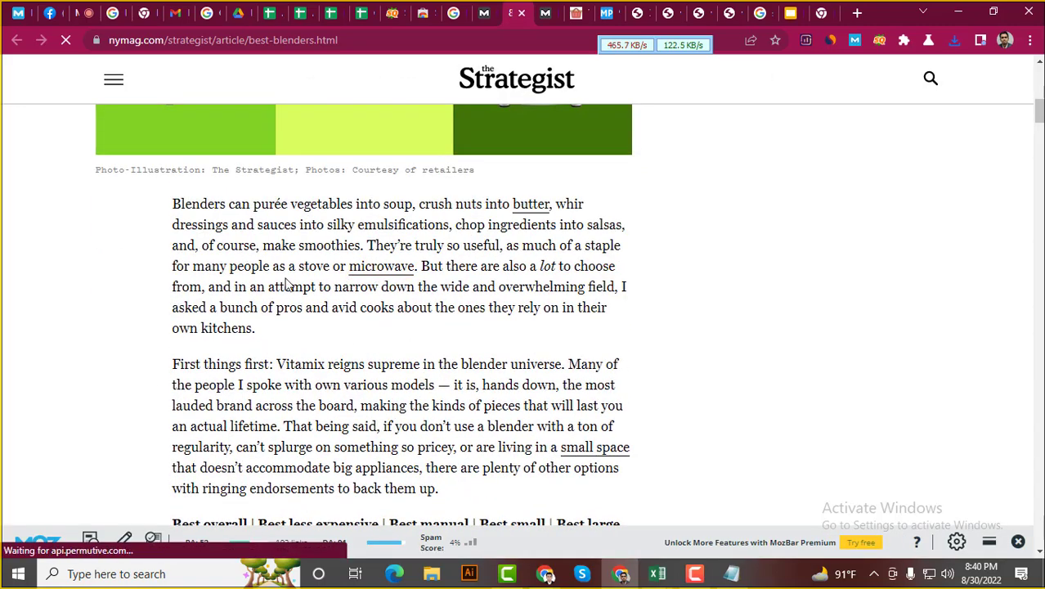
left_click_drag(268, 288, 320, 286)
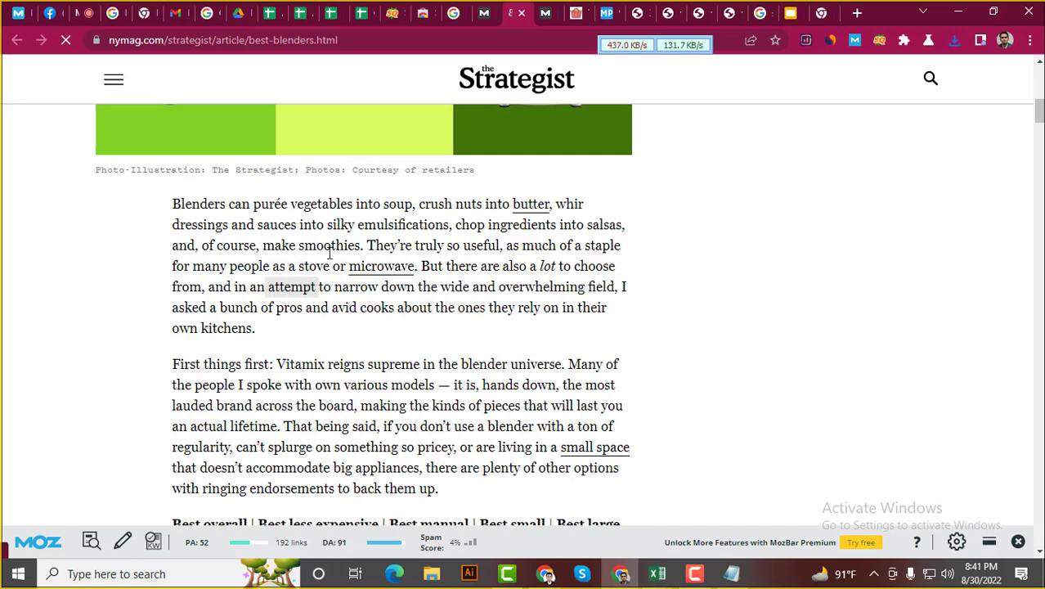
Open the article's microwave link in a new tab, then return to the Excel export
right_click(368, 270)
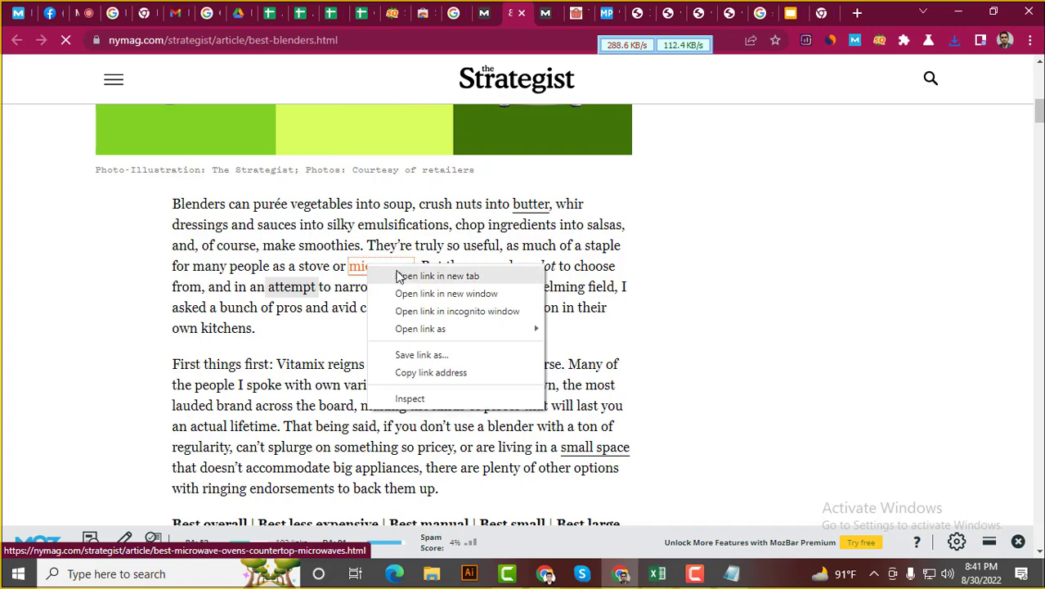
left_click(418, 279)
left_click(527, 10)
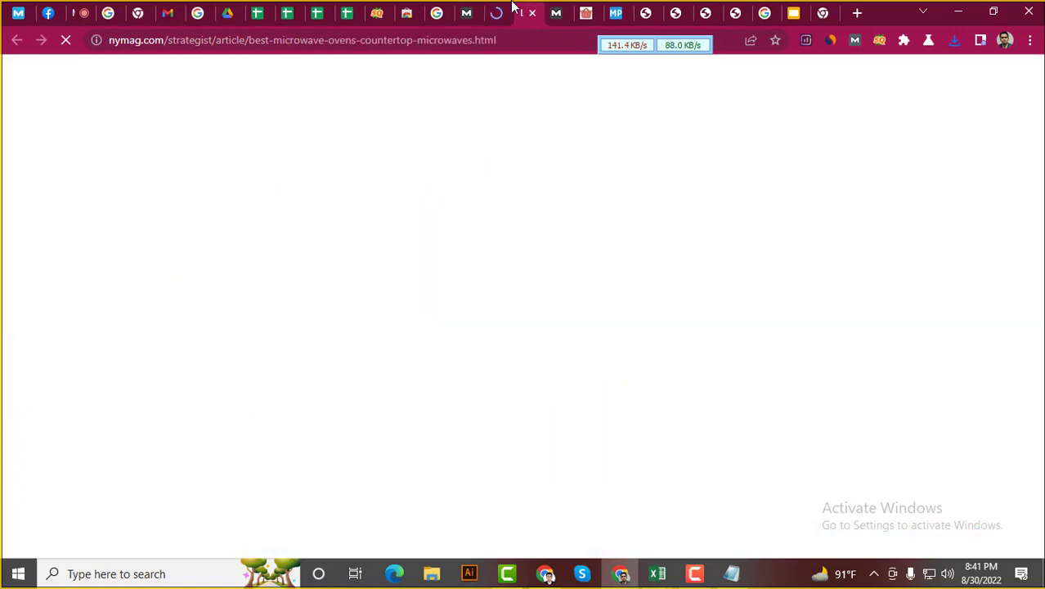
left_click(495, 12)
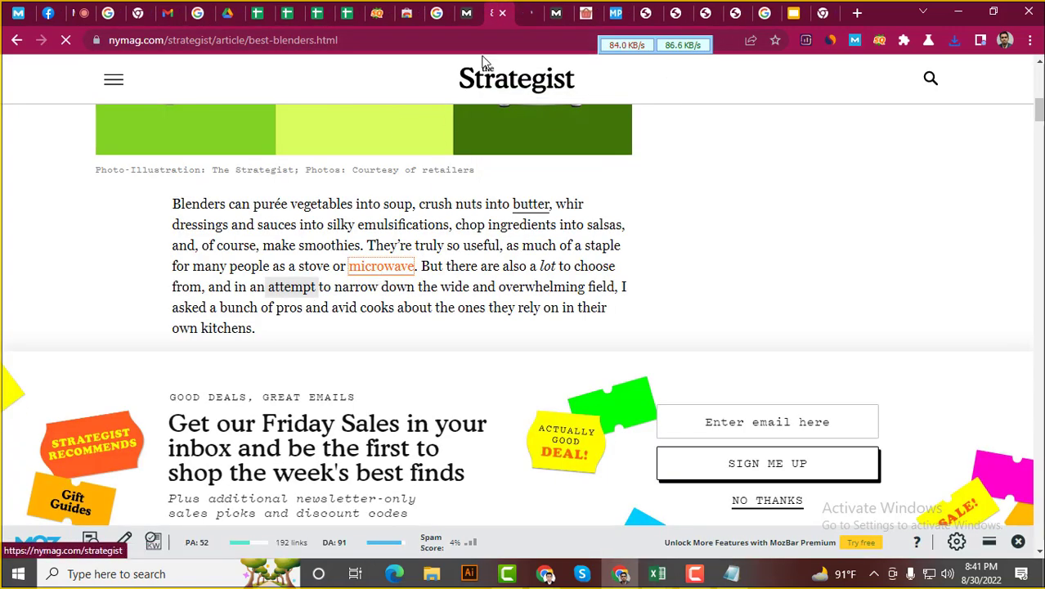
mouse_move(664, 575)
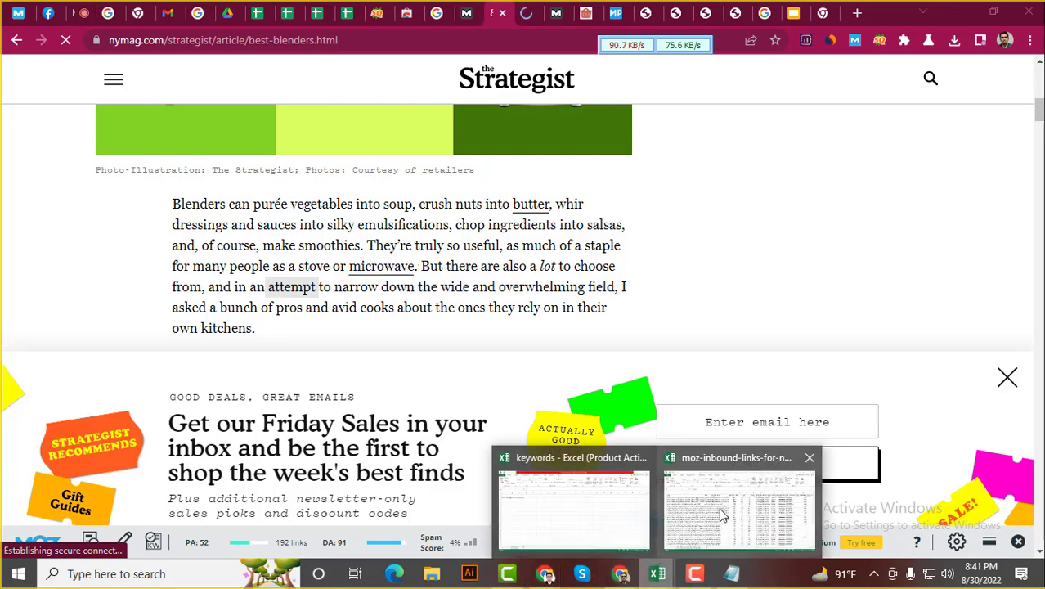
left_click(728, 514)
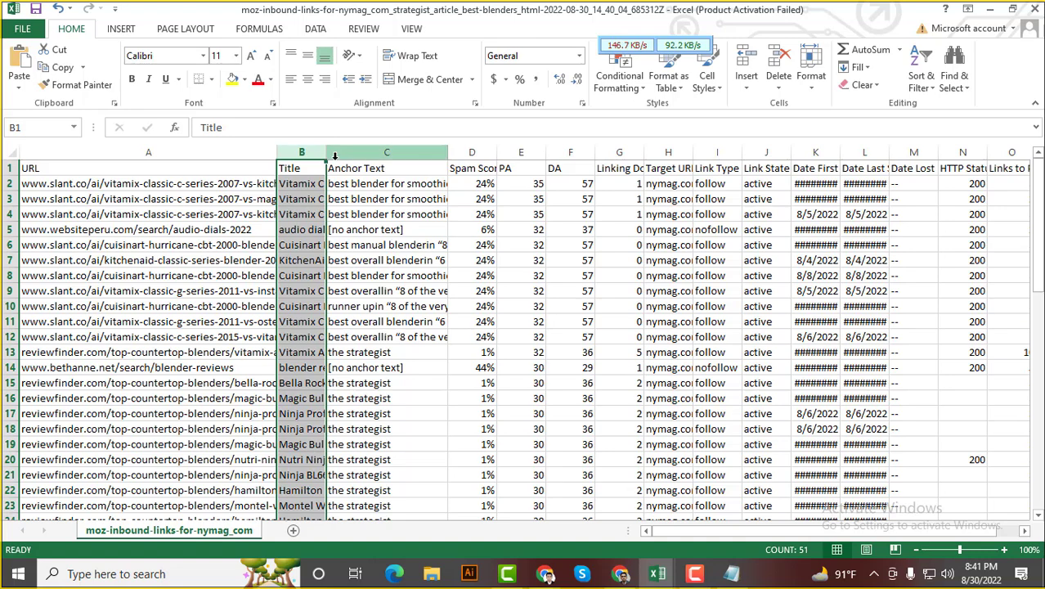
Delete the Anchor Text, Linking Domains, Target URL, Link Type, date and HTTP Status columns
left_click(388, 150, "ctrl")
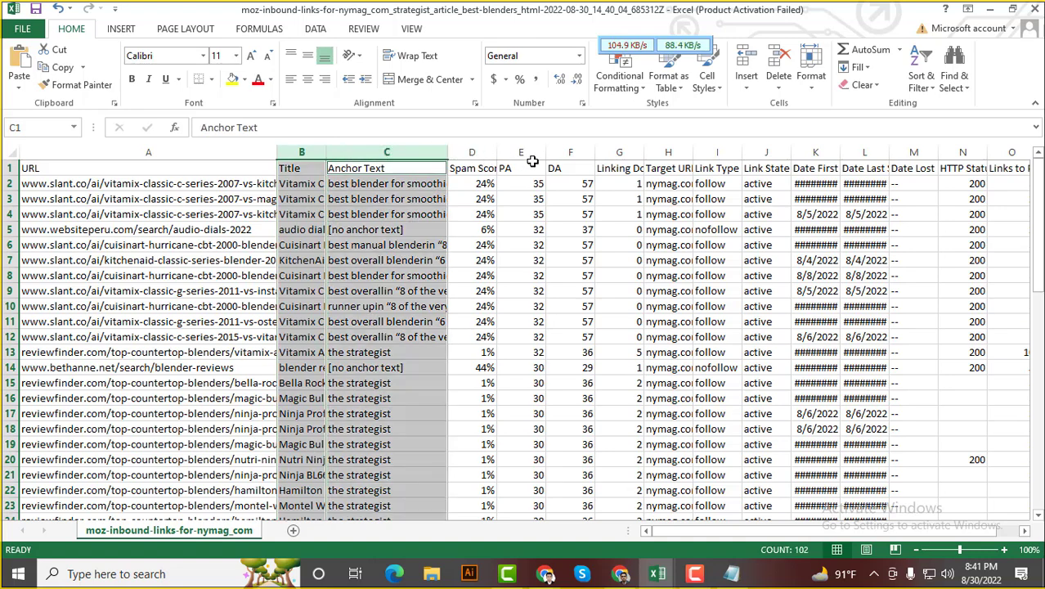
left_click(621, 154, "ctrl")
left_click(673, 152, "ctrl")
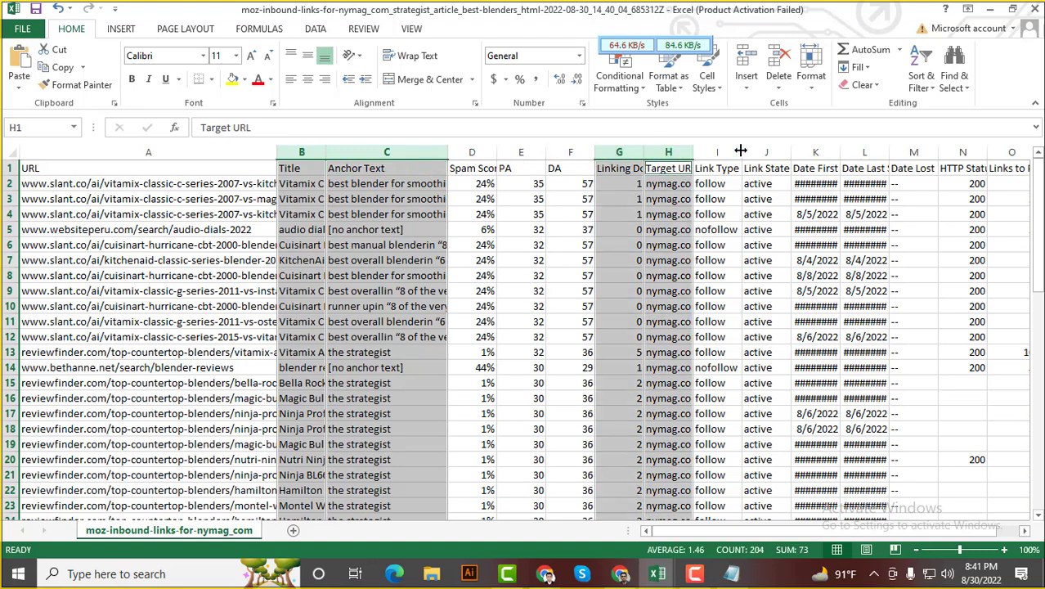
left_click(721, 150, "ctrl")
left_click(815, 152, "ctrl")
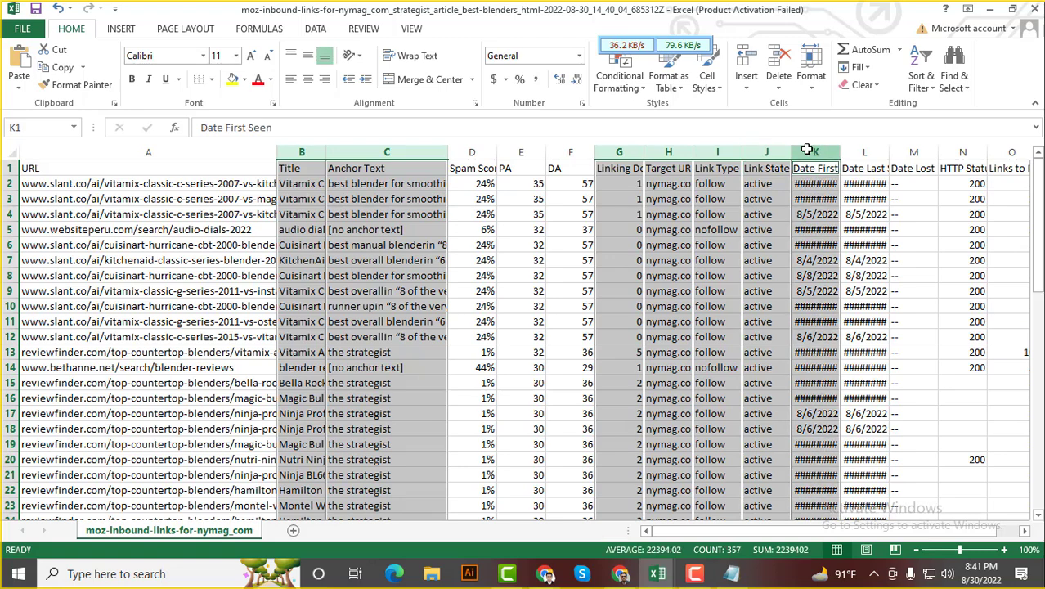
left_click(864, 152, "ctrl")
left_click(913, 152, "ctrl")
left_click(962, 154, "ctrl")
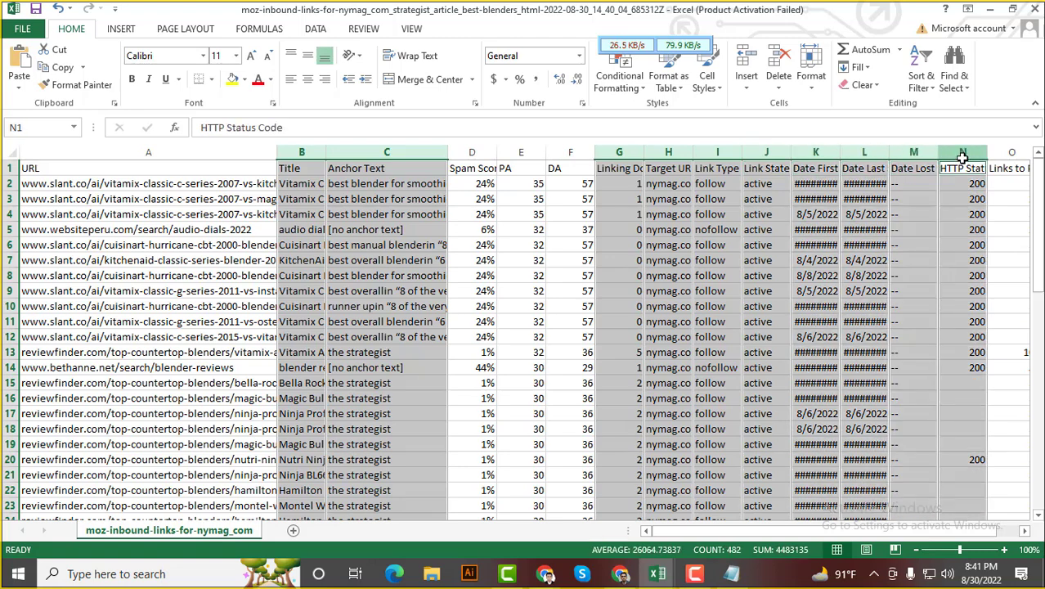
right_click(635, 153)
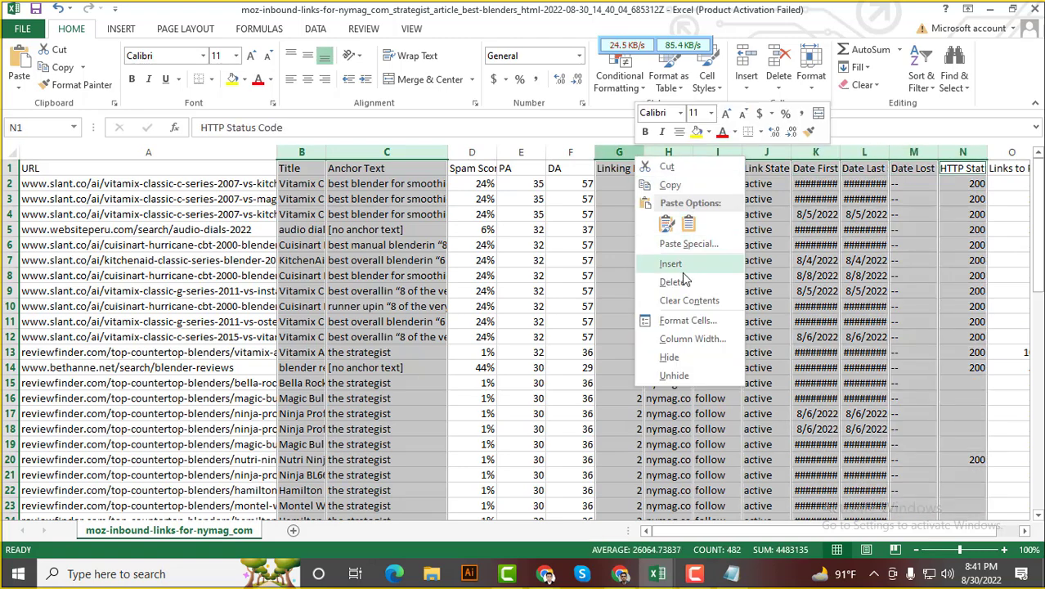
left_click(674, 281)
left_click(723, 278)
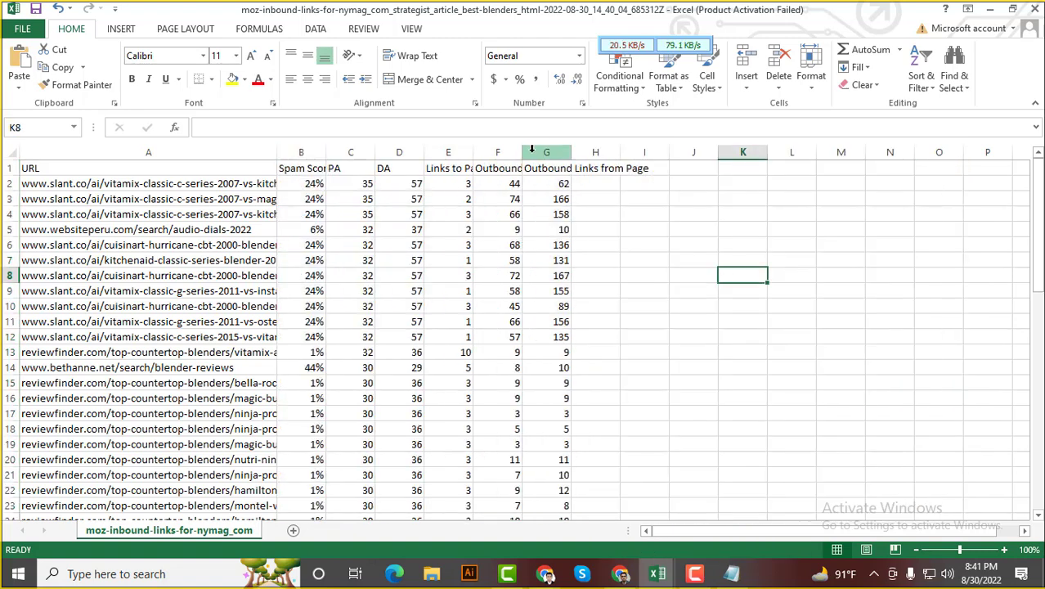
Delete the leftover link-count columns E through I
left_click(452, 152)
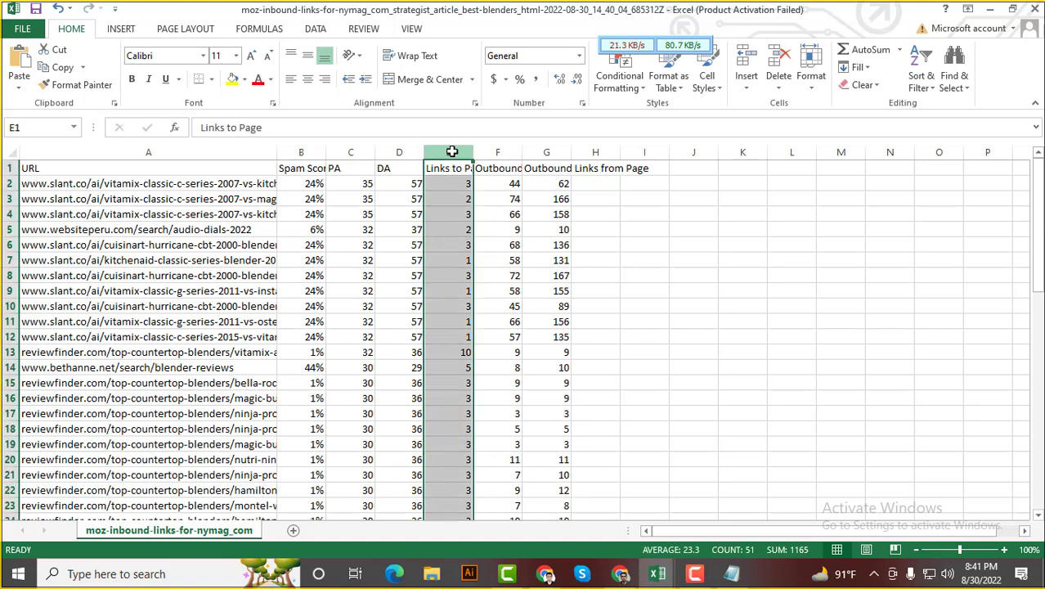
left_click_drag(451, 151, 646, 151)
right_click(583, 153)
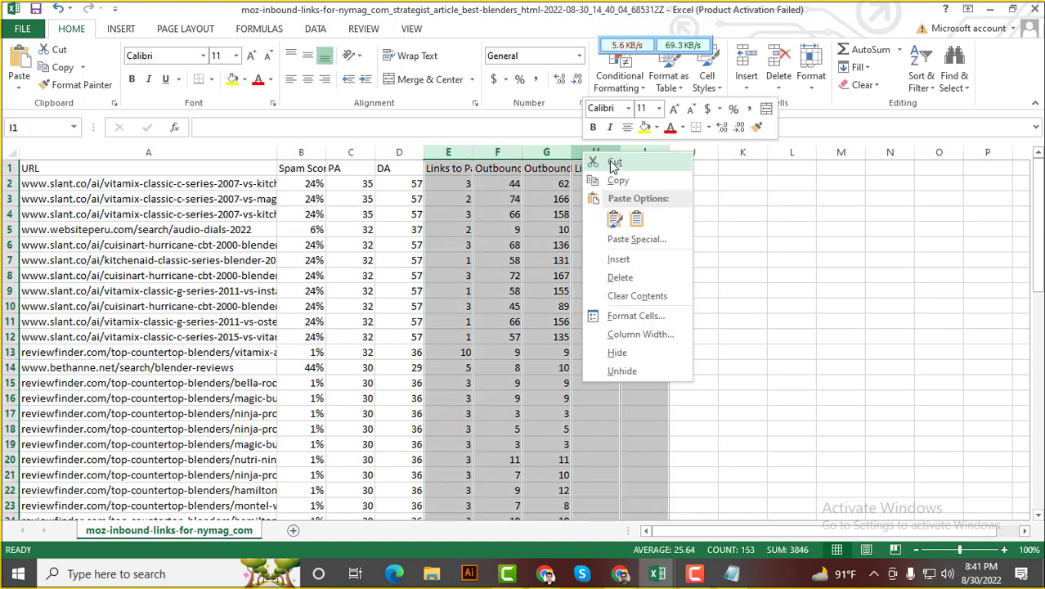
left_click(622, 278)
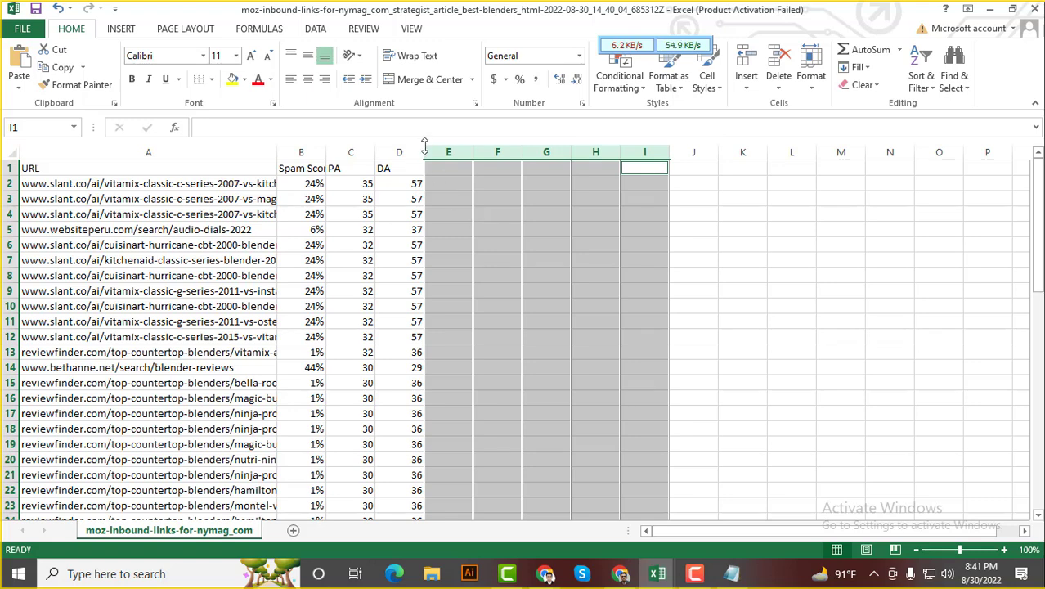
Widen the Spam Score, PA and DA columns
left_click_drag(425, 152, 487, 153)
left_click_drag(375, 153, 432, 153)
left_click_drag(326, 152, 367, 155)
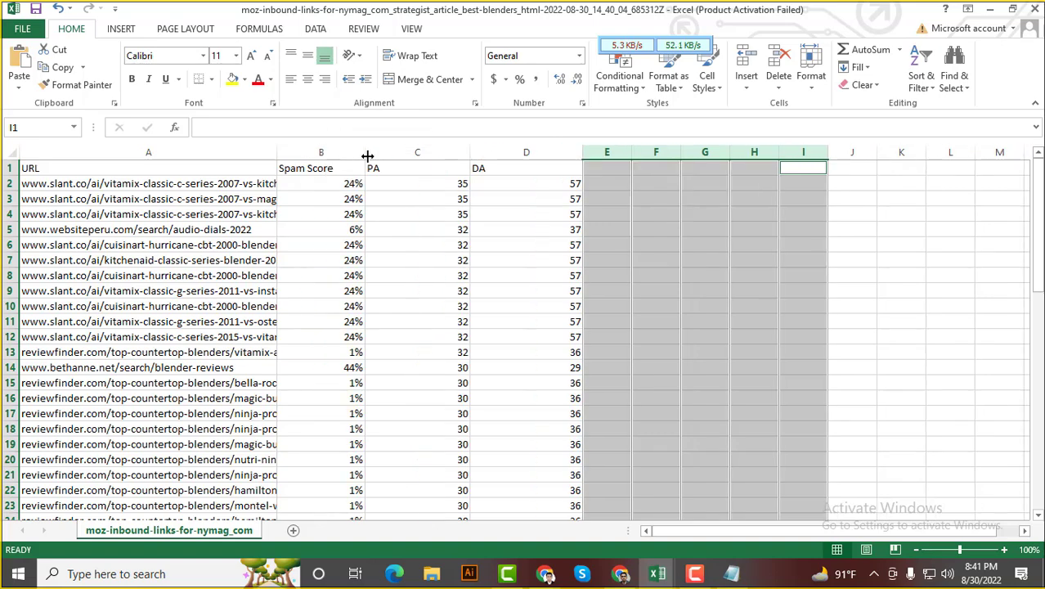
scroll(362, 306, "down", 10)
scroll(385, 333, "up", 10)
left_click(762, 319)
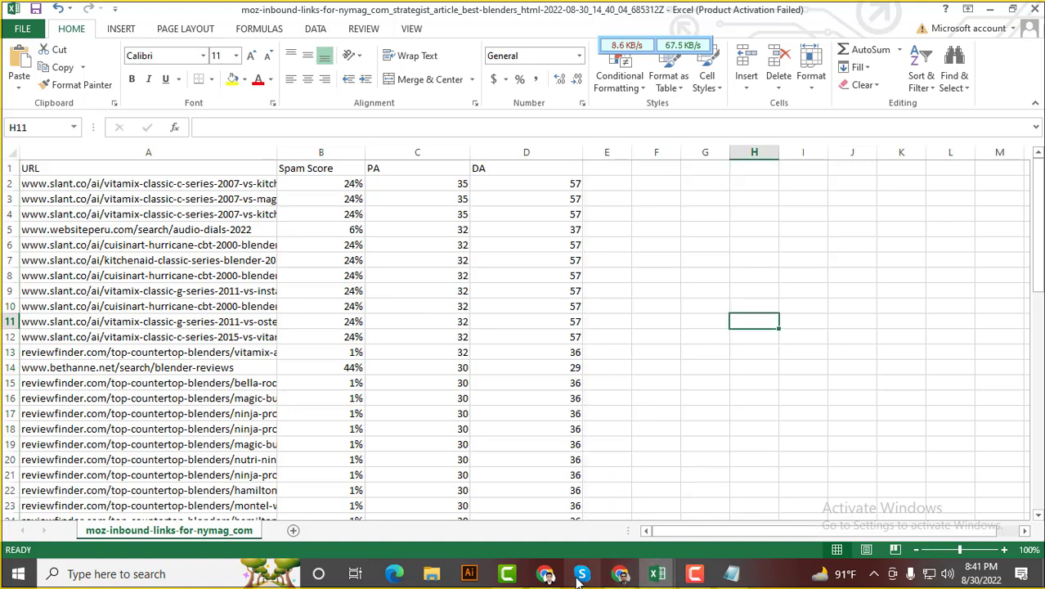
Return to Chrome's Moz Inbound Links report for the nymag page (DA 91, PA 52, 192 links)
mouse_move(546, 577)
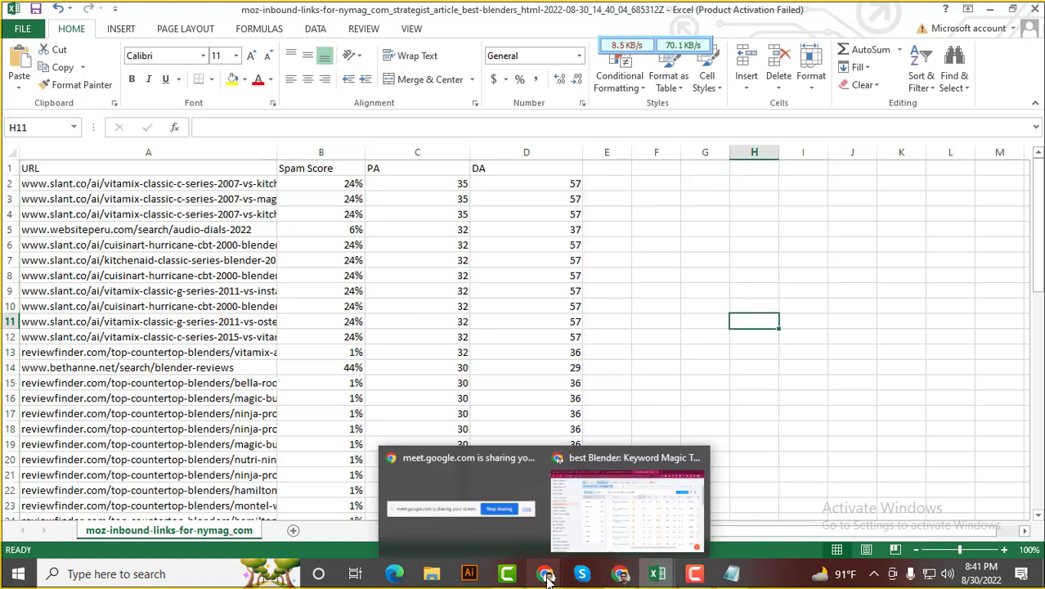
left_click(623, 577)
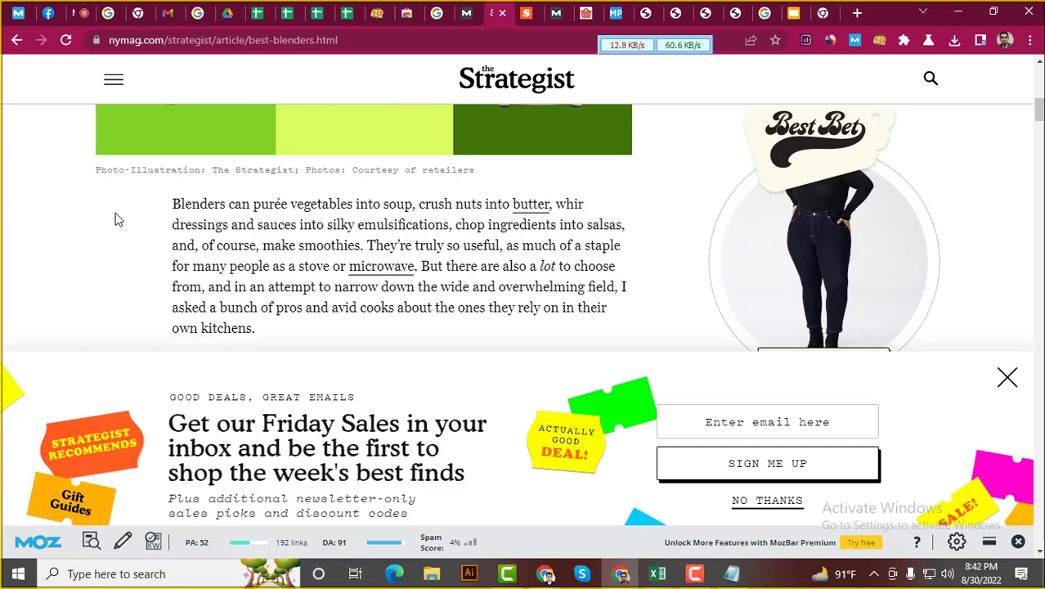
left_click(462, 12)
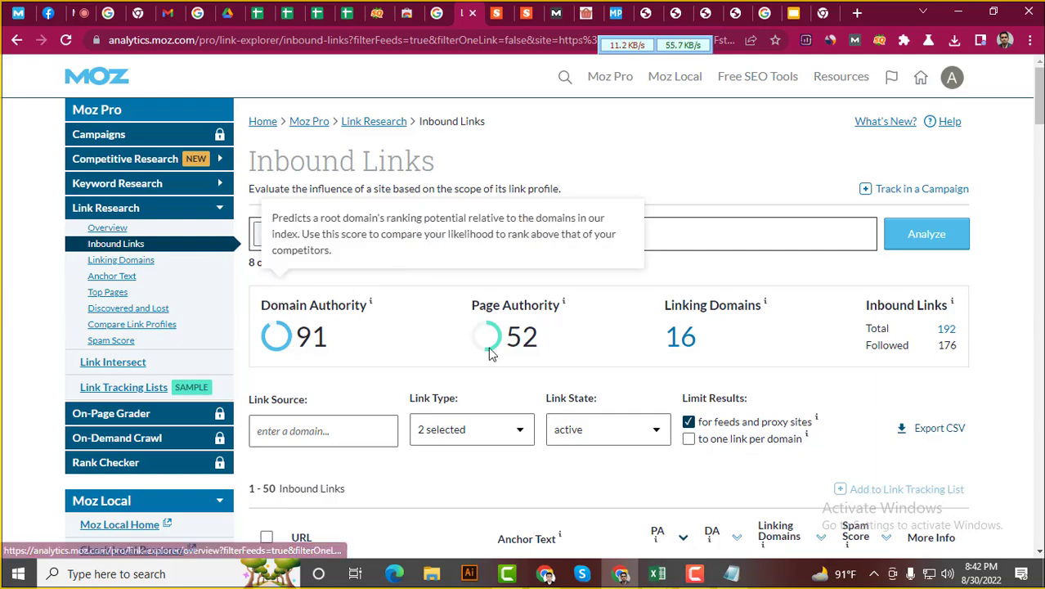
scroll(362, 432, "down", 5)
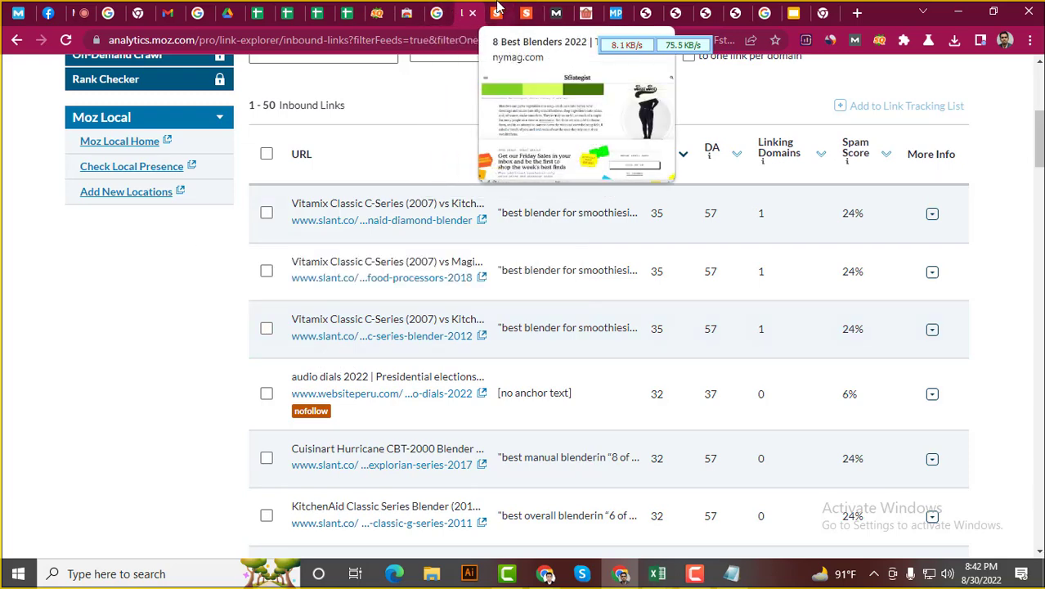
left_click(497, 10)
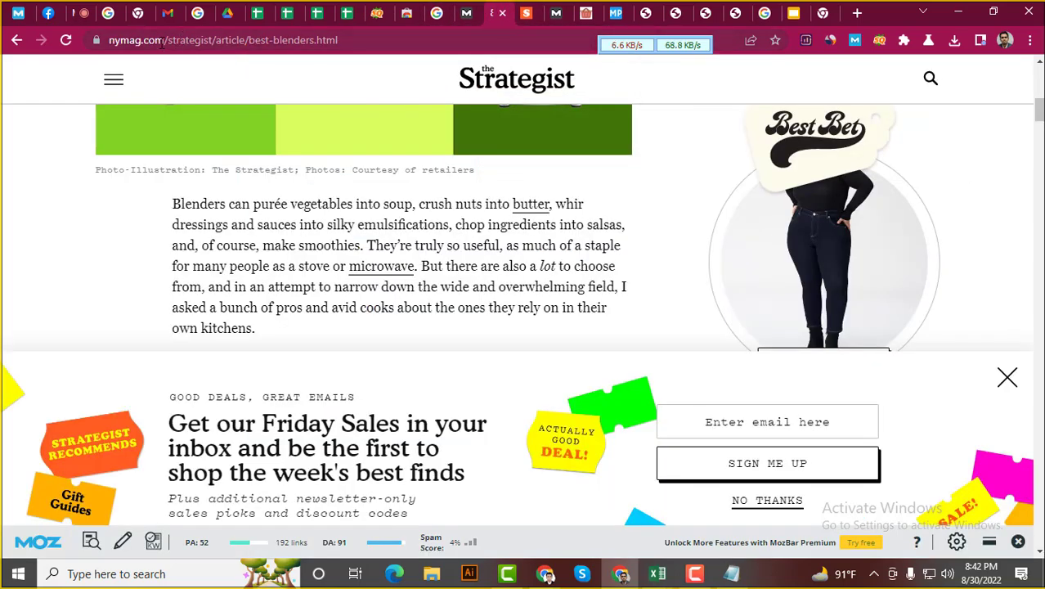
left_click(466, 12)
scroll(119, 263, "up", 5)
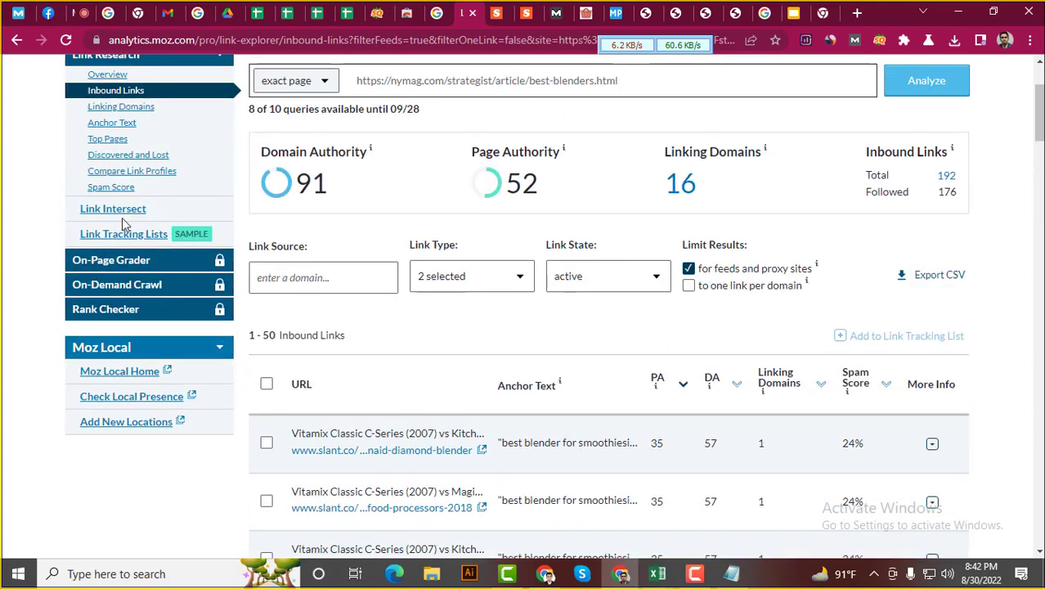
scroll(119, 264, "down", 5)
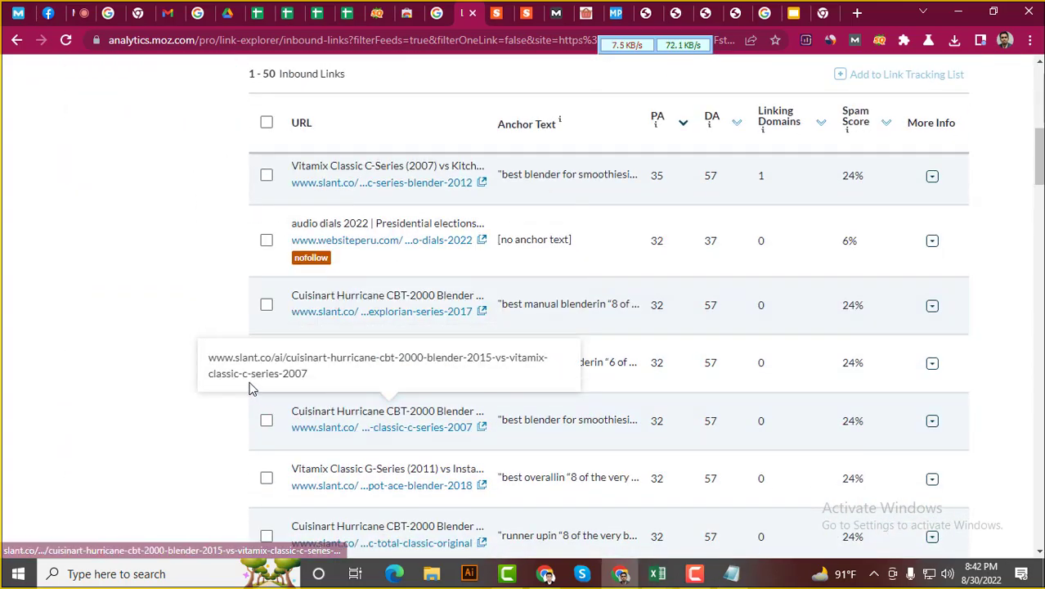
scroll(194, 413, "up", 1)
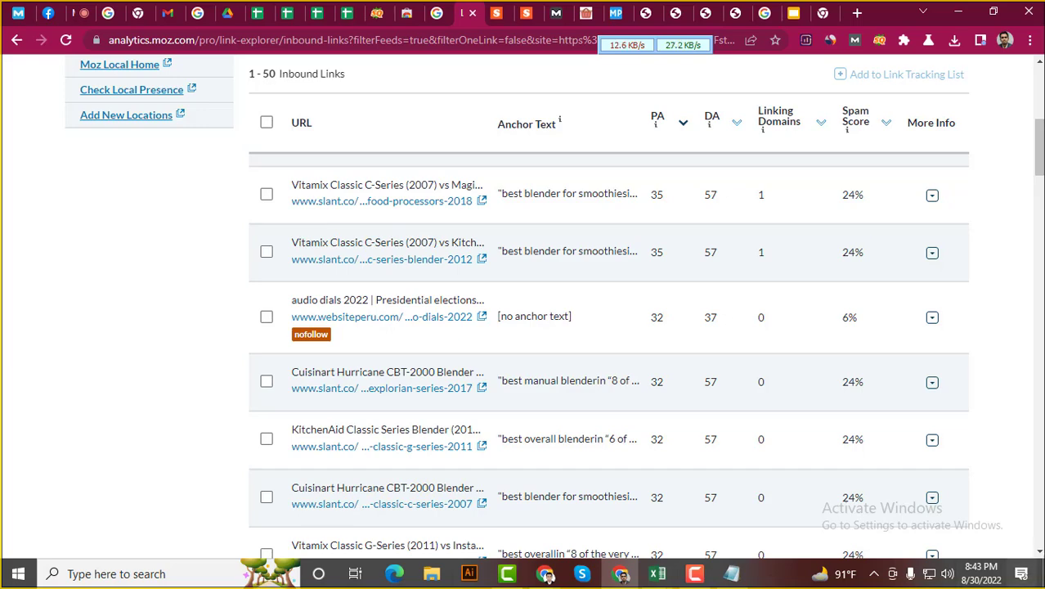
scroll(582, 373, "up", 4)
scroll(582, 373, "up", 1)
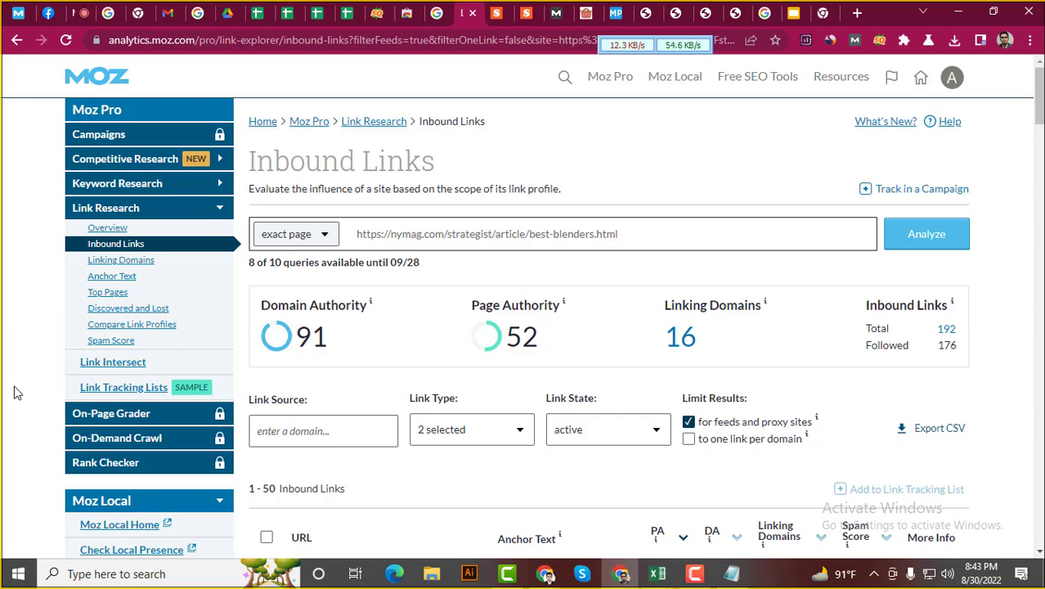
scroll(467, 415, "down", 4)
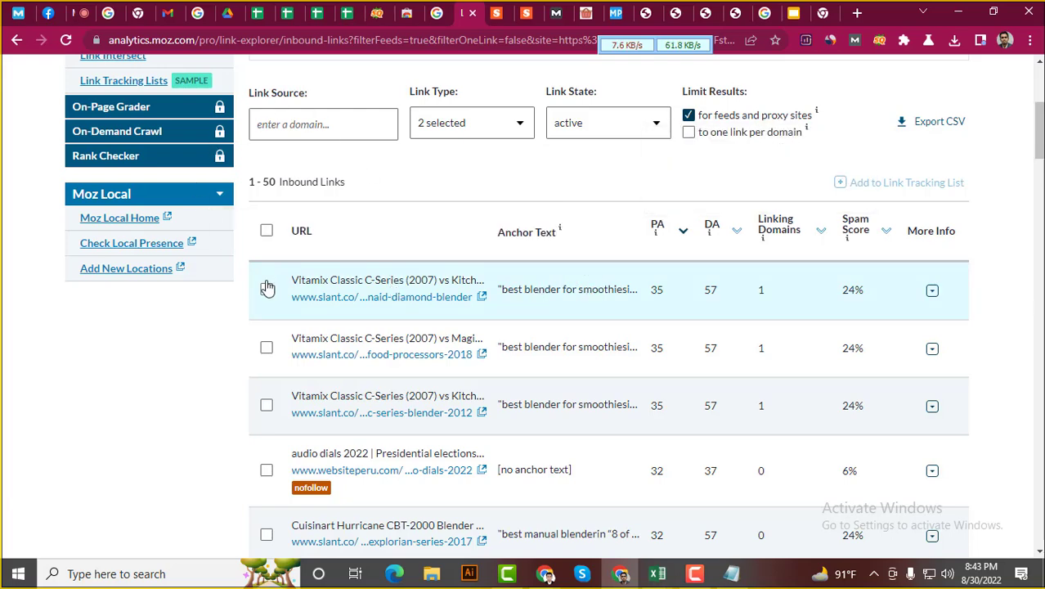
scroll(85, 402, "up", 4)
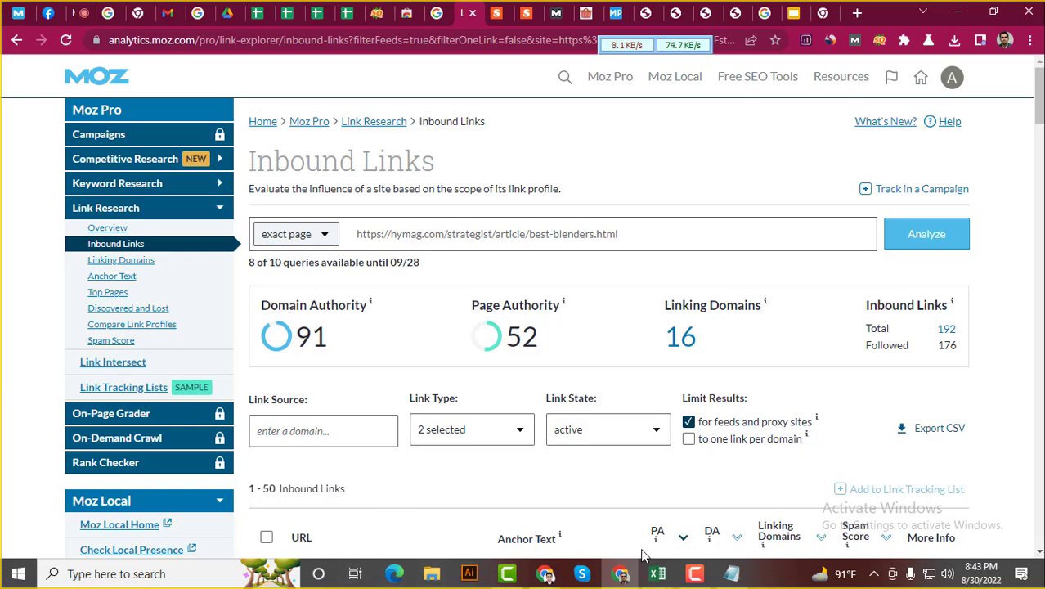
Sort the trimmed inbound-links sheet by Spam Score, smallest to largest, via Data > Sort
mouse_move(662, 576)
left_click(740, 506)
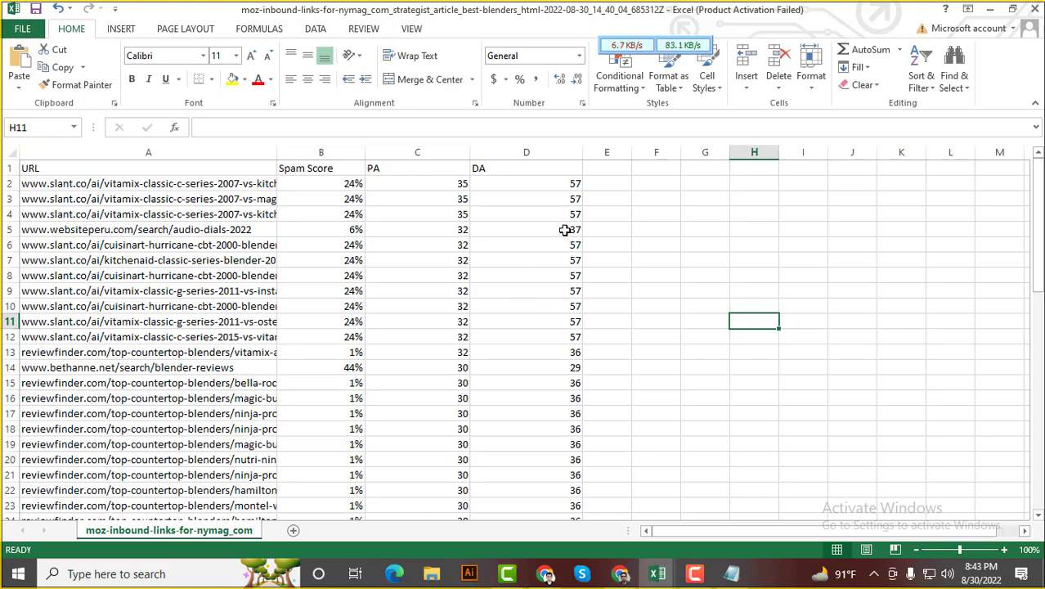
scroll(384, 299, "down", 3)
scroll(363, 343, "down", 9)
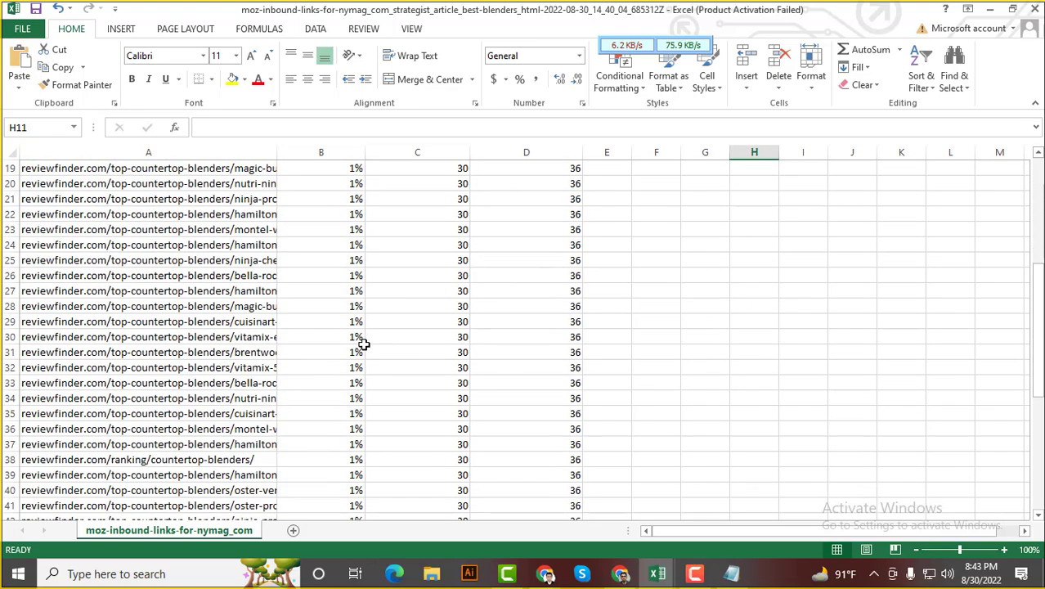
scroll(362, 353, "up", 4)
scroll(362, 353, "up", 8)
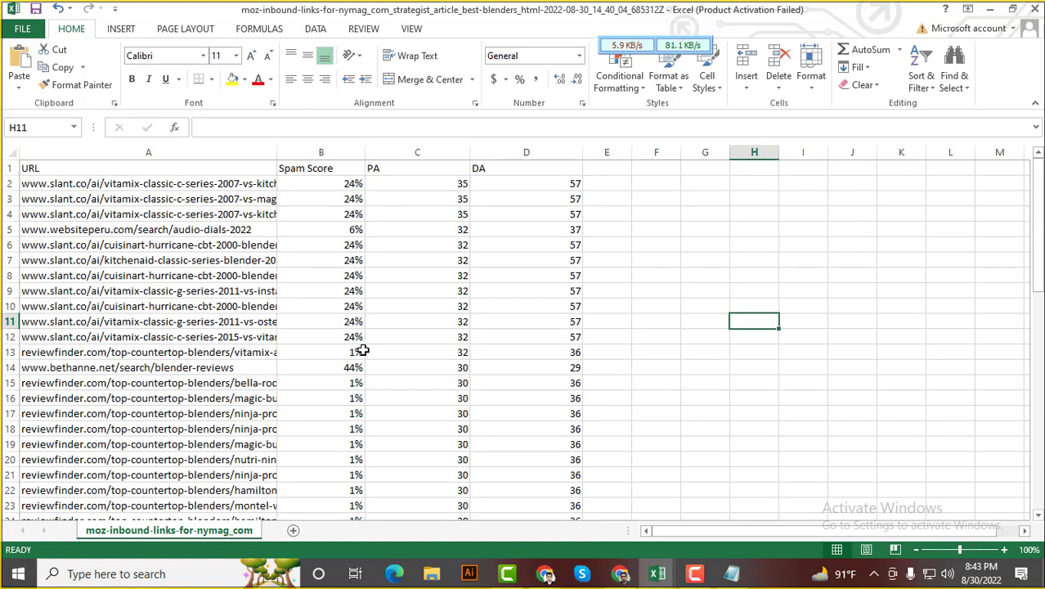
left_click(336, 168)
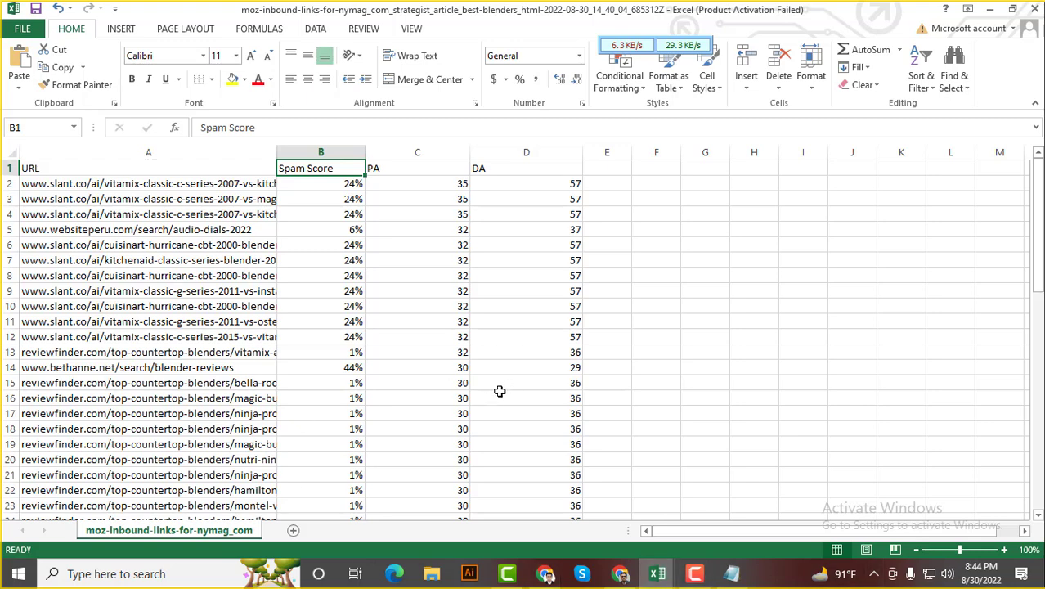
left_click(315, 30)
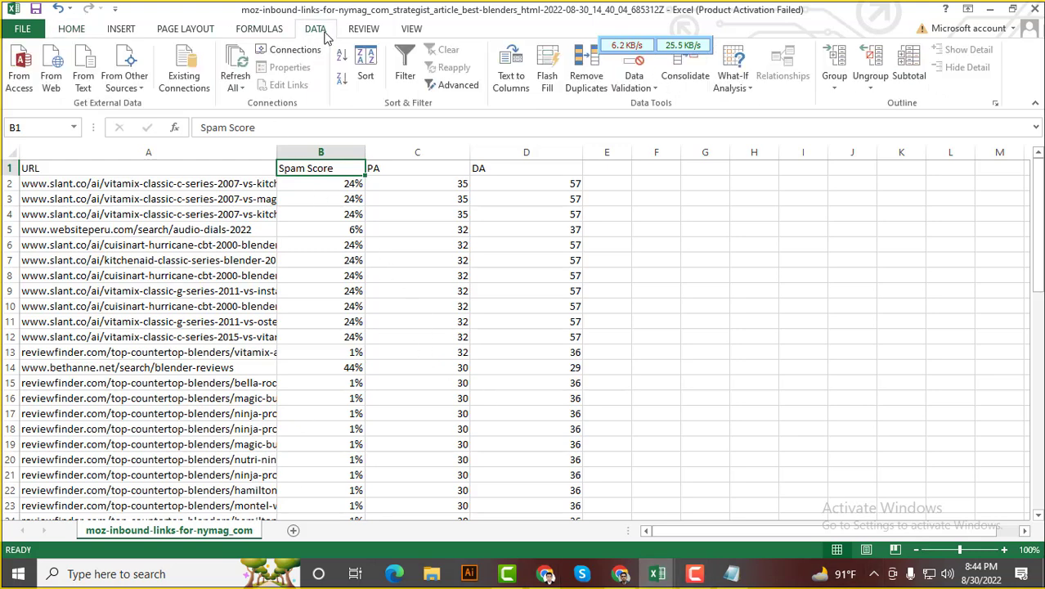
left_click(366, 73)
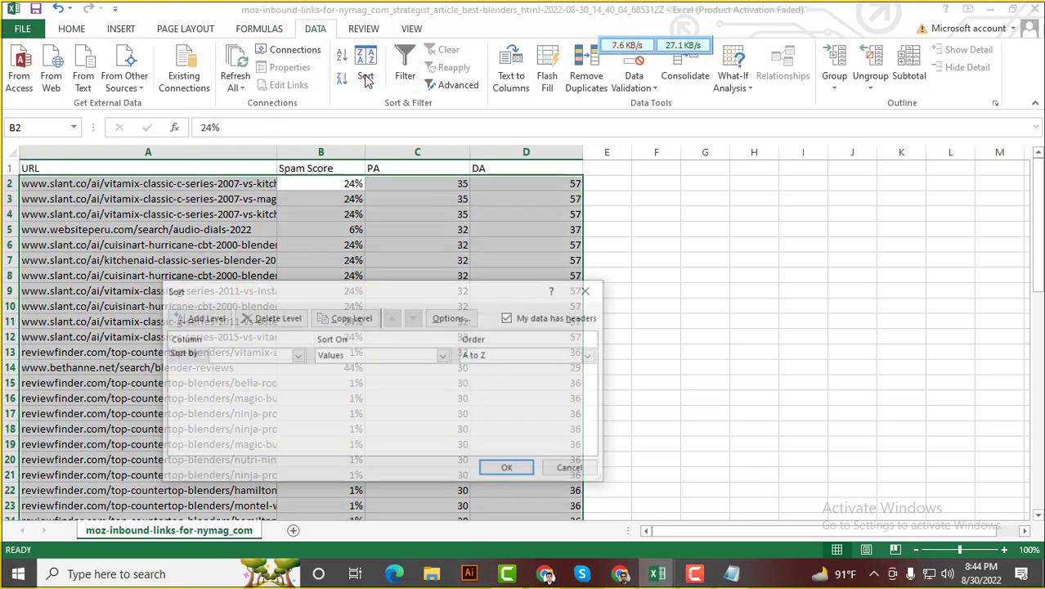
left_click_drag(410, 292, 754, 240)
left_click(641, 304)
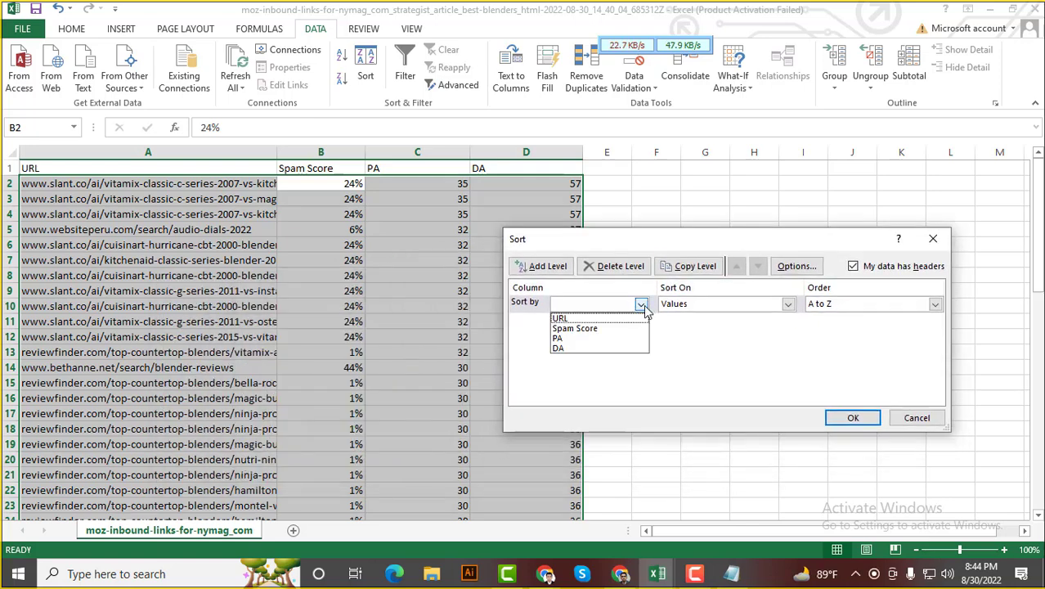
left_click(592, 330)
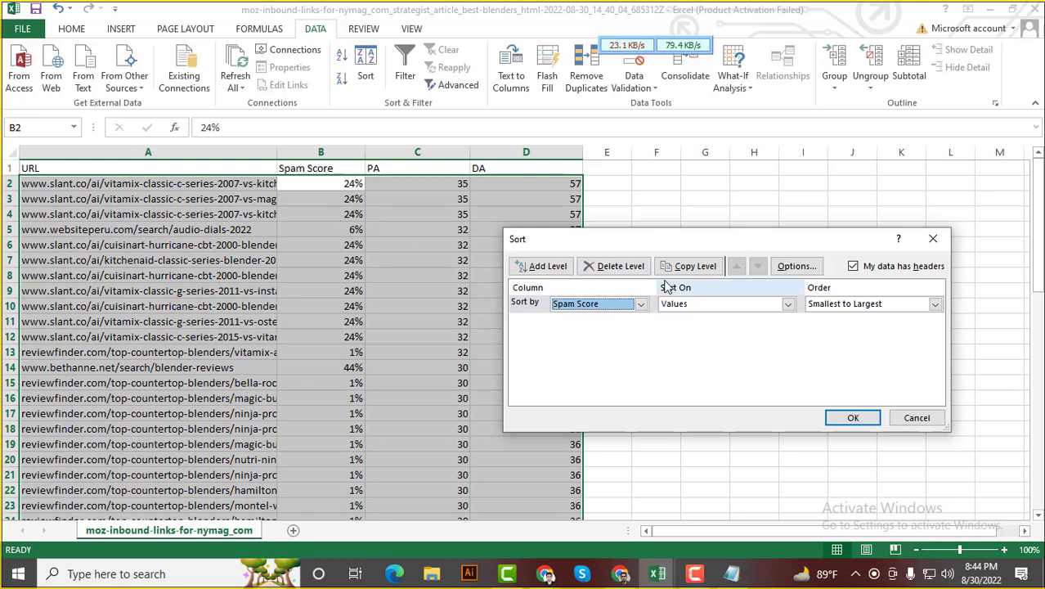
left_click(853, 418)
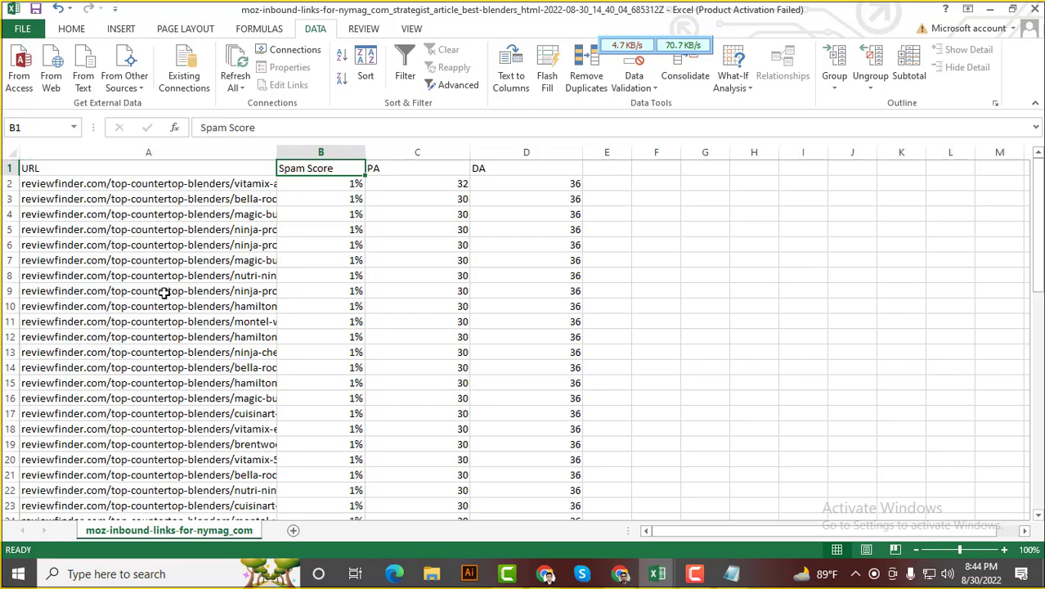
scroll(319, 273, "down", 8)
scroll(369, 402, "down", 2)
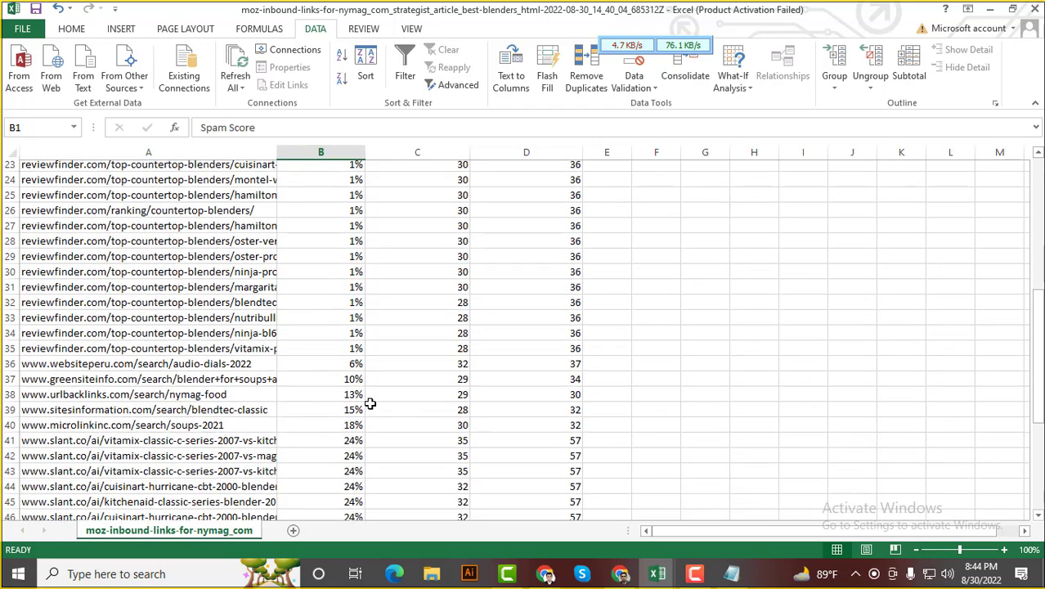
Delete rows 36–52, the backlinks with spam scores of 6% or higher
left_click_drag(10, 489, 22, 249)
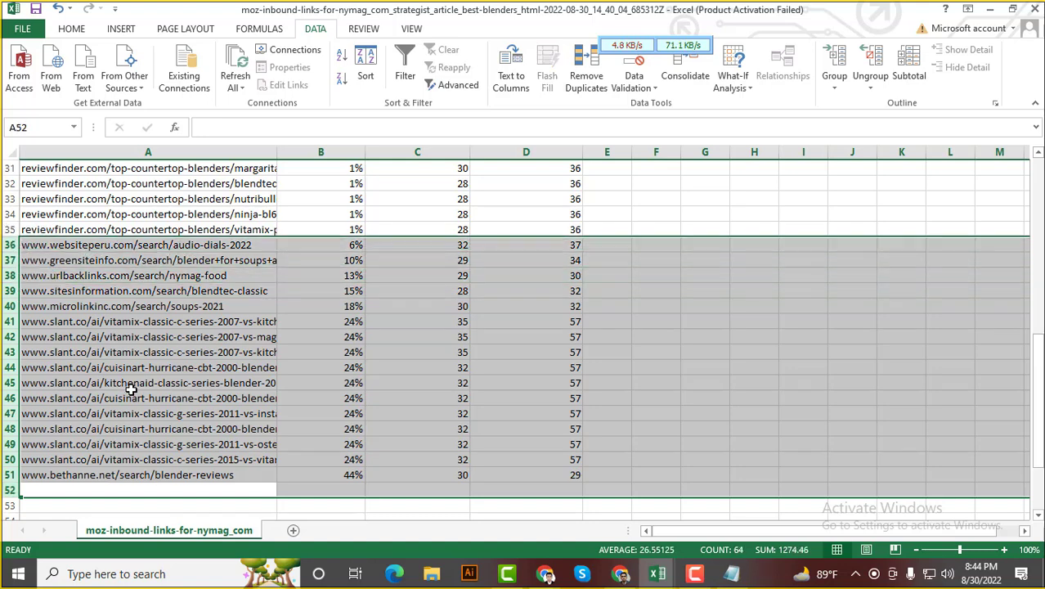
right_click(12, 340)
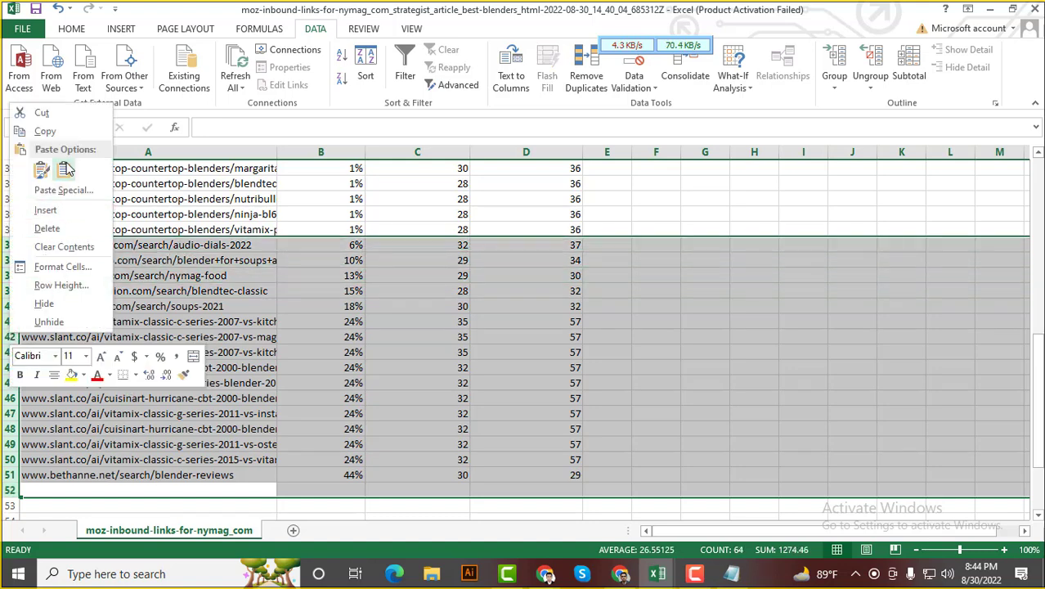
left_click(47, 229)
left_click(420, 380)
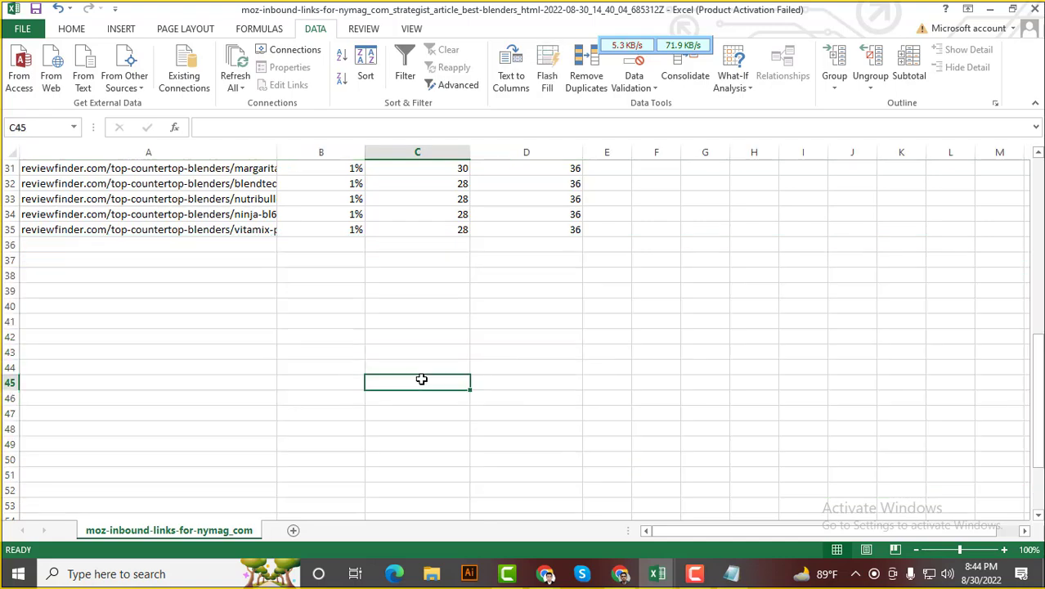
Review the remaining rows to confirm column B now holds only 1% spam scores
scroll(422, 379, "up", 10)
scroll(426, 376, "down", 2)
scroll(426, 376, "up", 2)
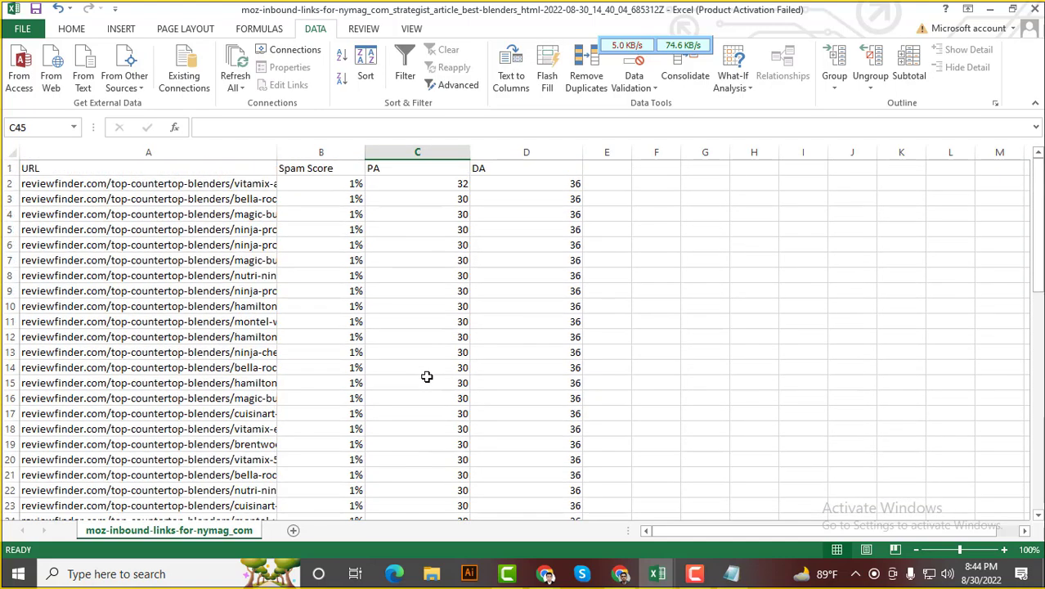
scroll(426, 375, "down", 3)
scroll(443, 375, "down", 3)
scroll(466, 393, "up", 6)
scroll(445, 321, "down", 2)
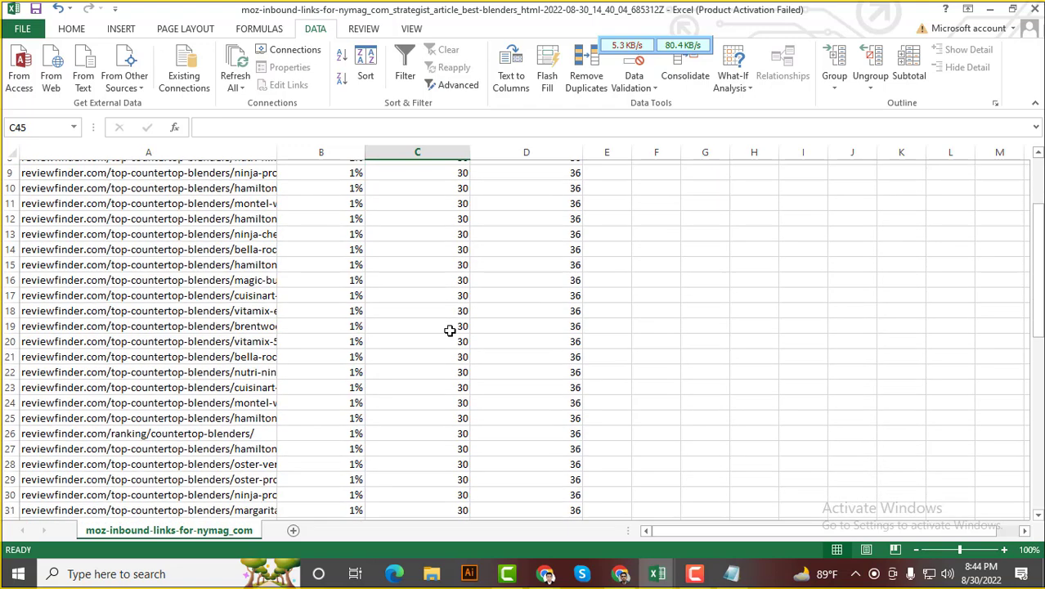
scroll(450, 328, "up", 2)
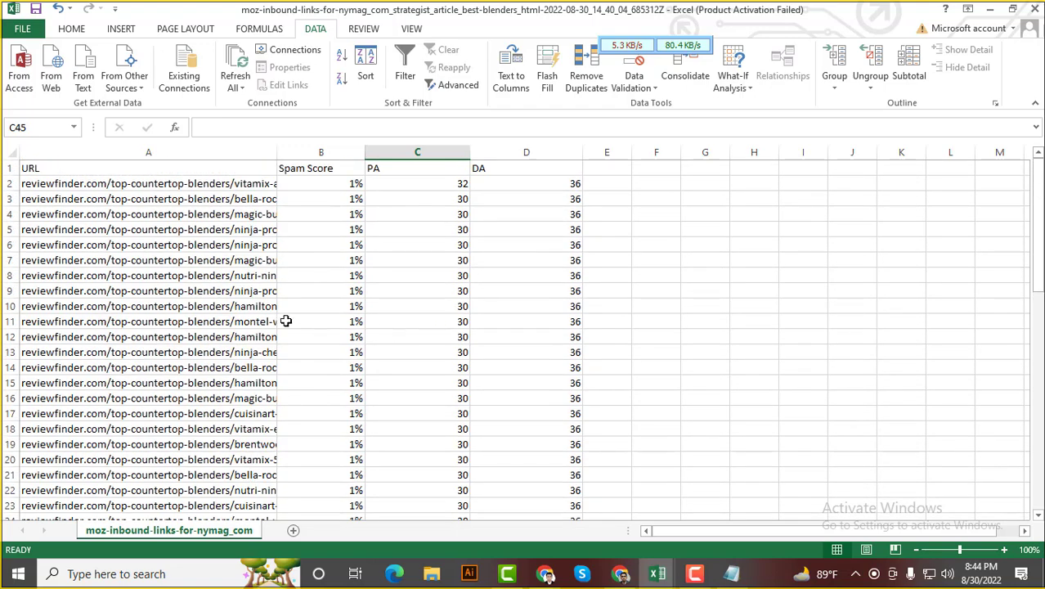
double_click(357, 183)
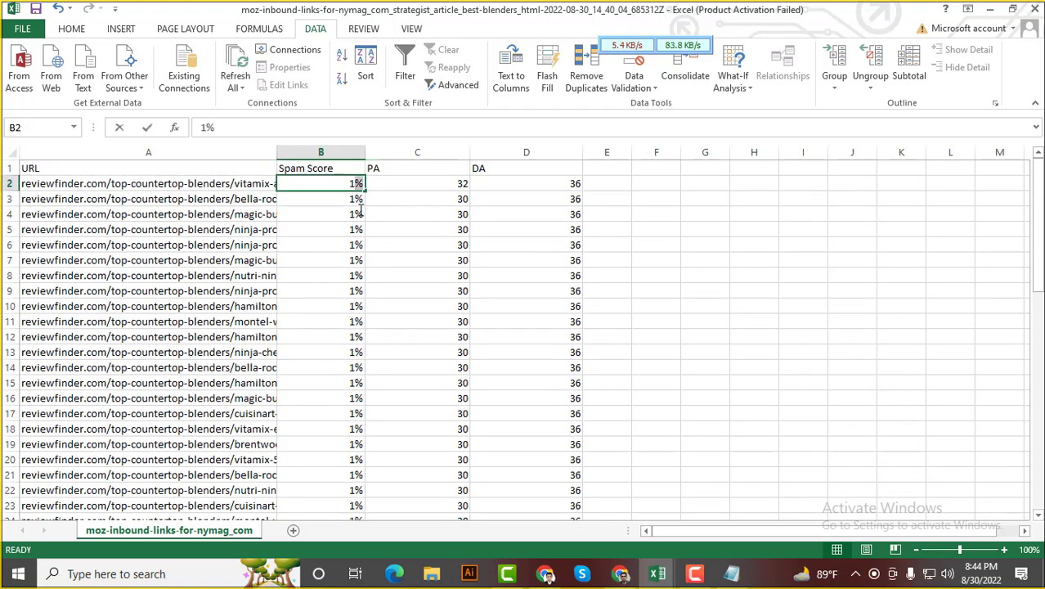
left_click(409, 198)
left_click_drag(347, 184, 341, 489)
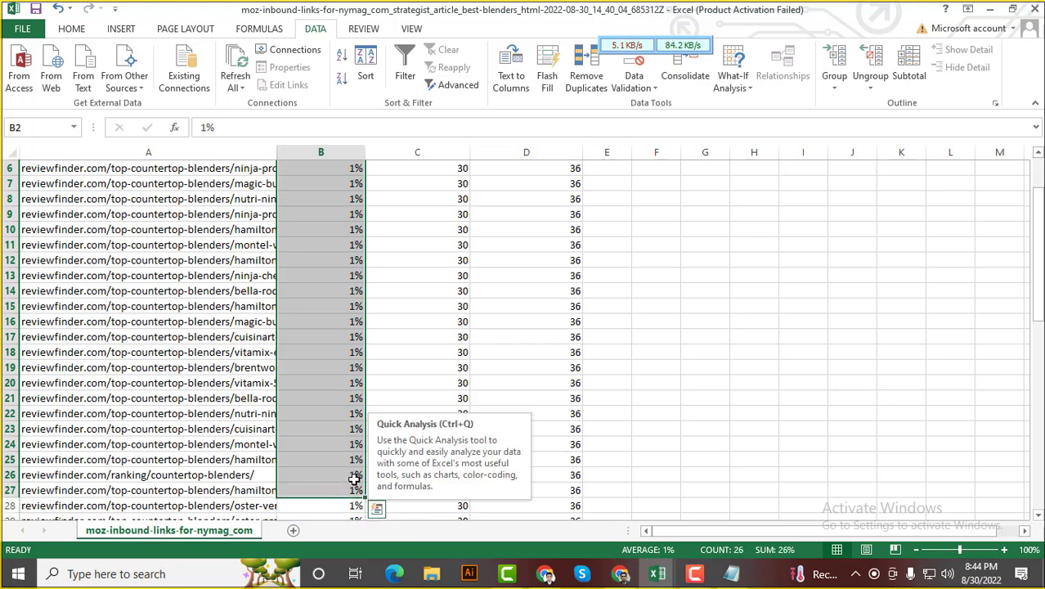
left_click(728, 330)
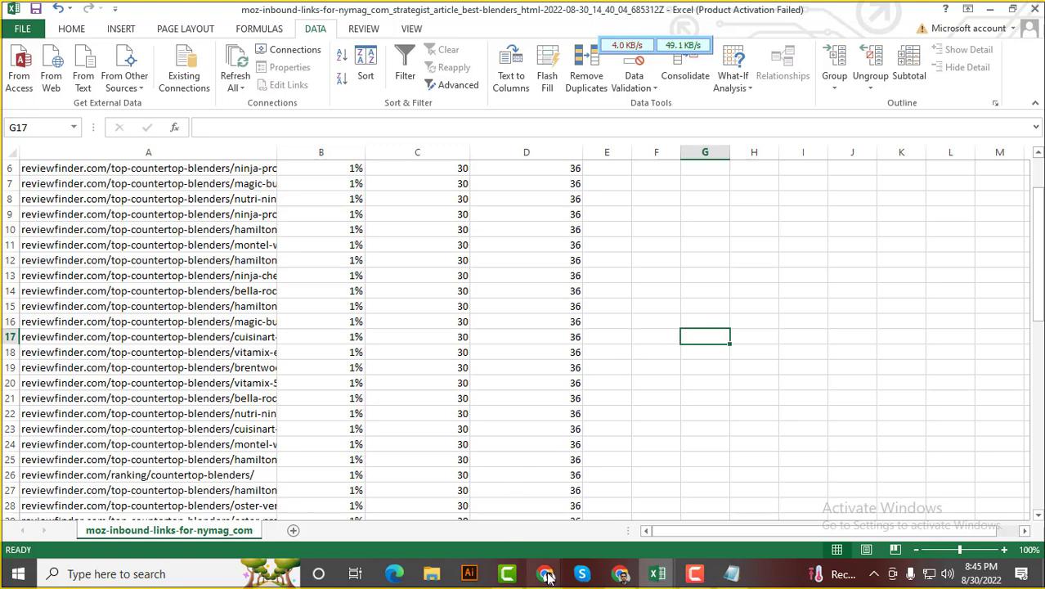
Bring the 'Link Research: Inbound Links' Chrome window for the nymag.com page to the front
mouse_move(547, 577)
mouse_move(620, 574)
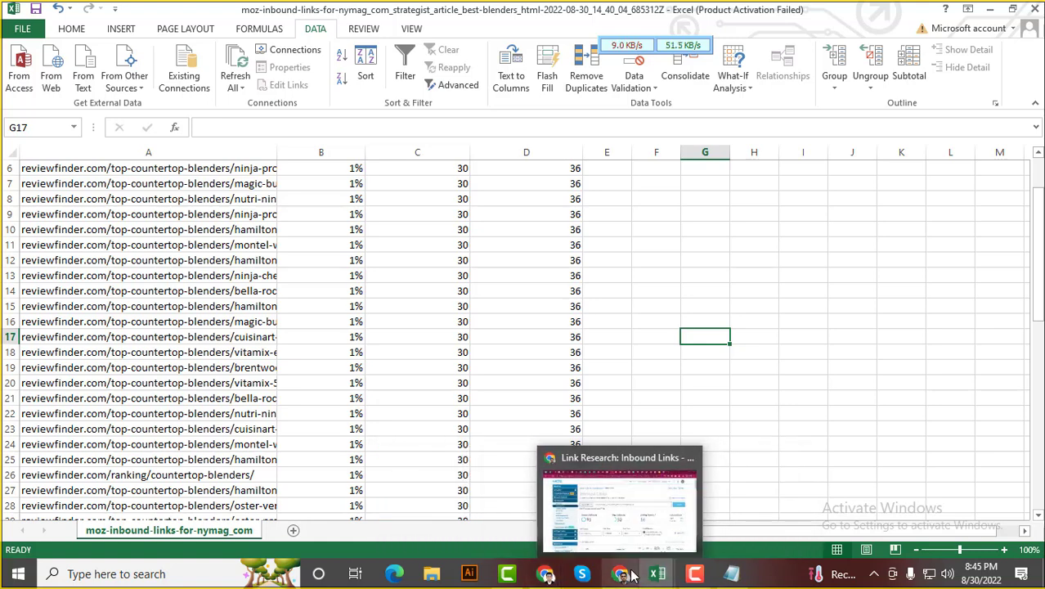
left_click(621, 515)
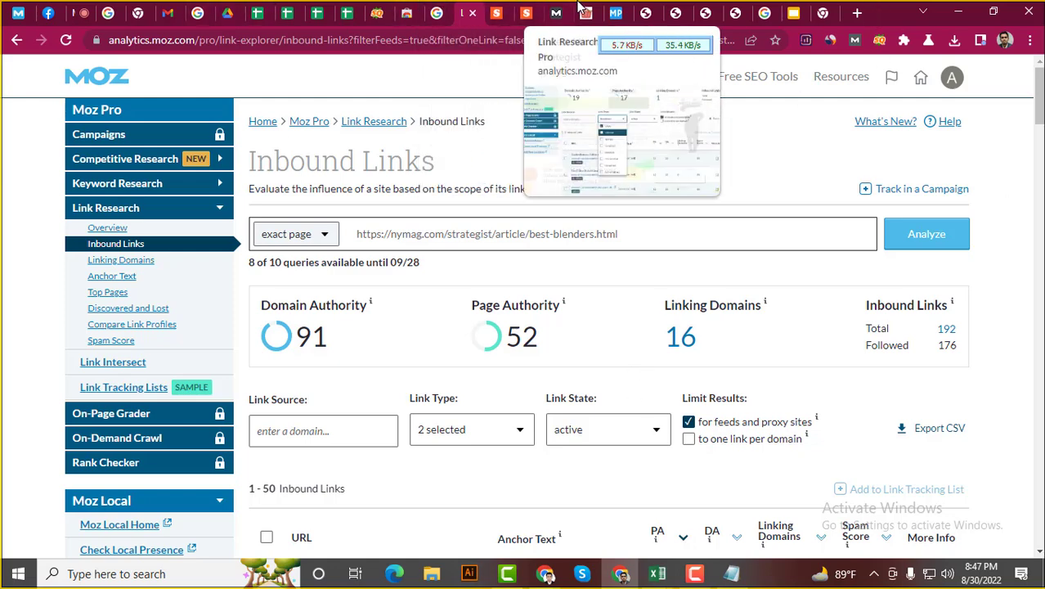
In the slide deck, step past slide 26 (Goals of Competitive Analysis) to slide 27, 'Find Competitors'
left_click(792, 13)
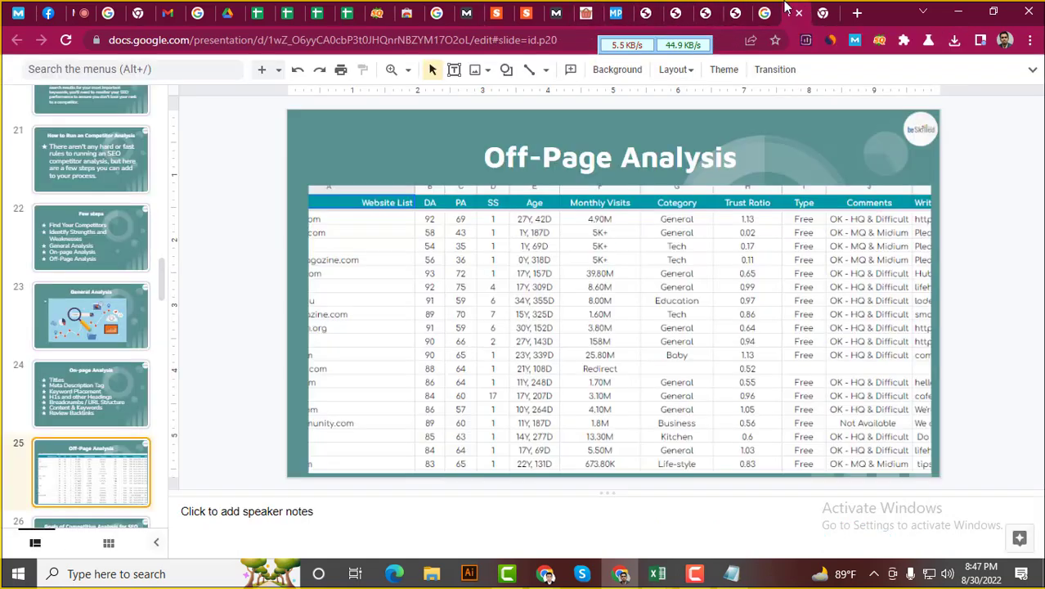
scroll(104, 392, "down", 2)
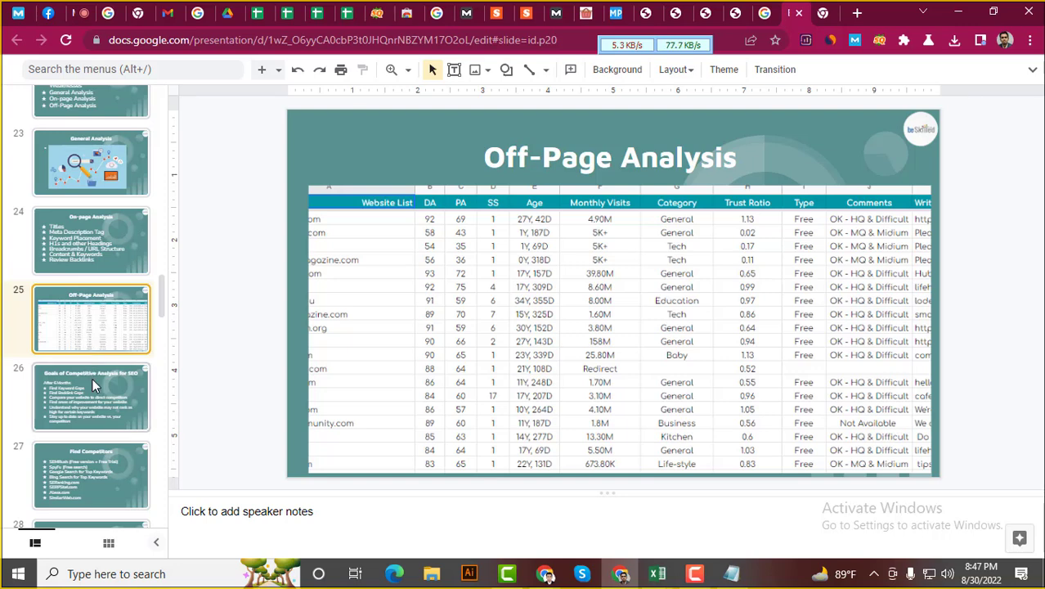
left_click(91, 378)
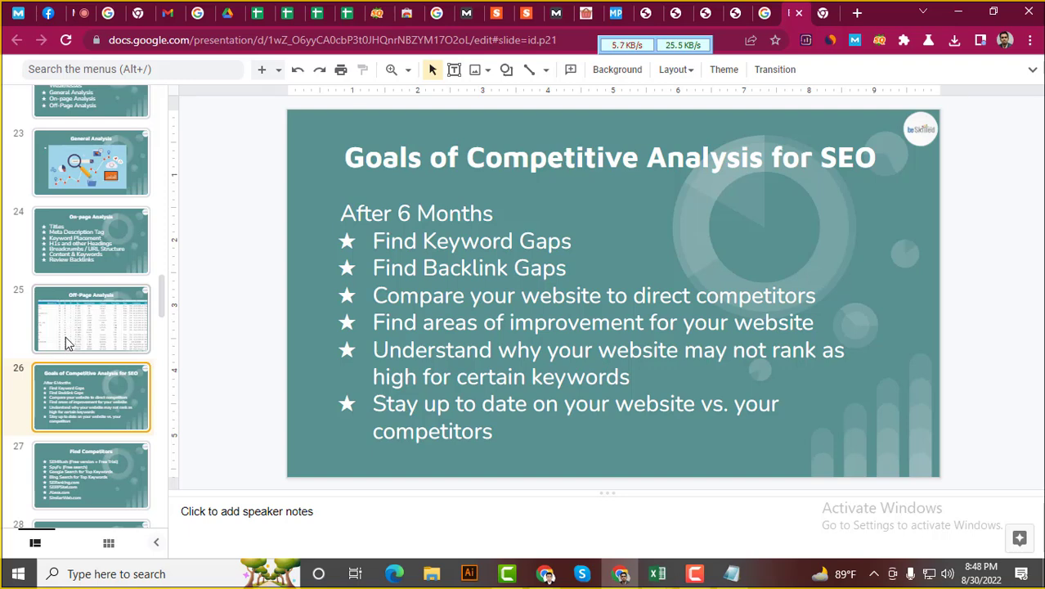
scroll(68, 388, "down", 1)
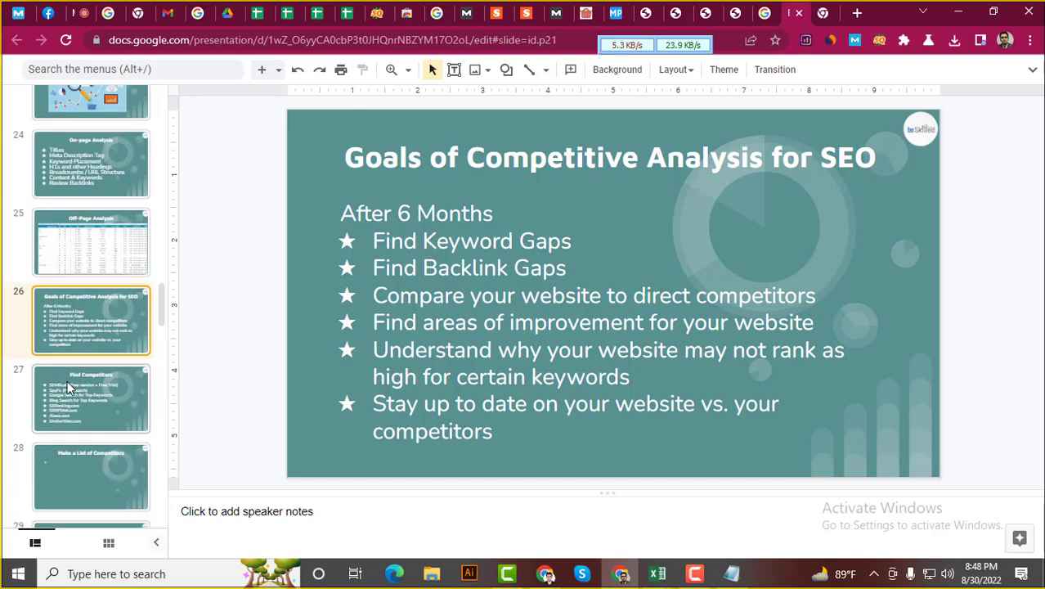
left_click(69, 387)
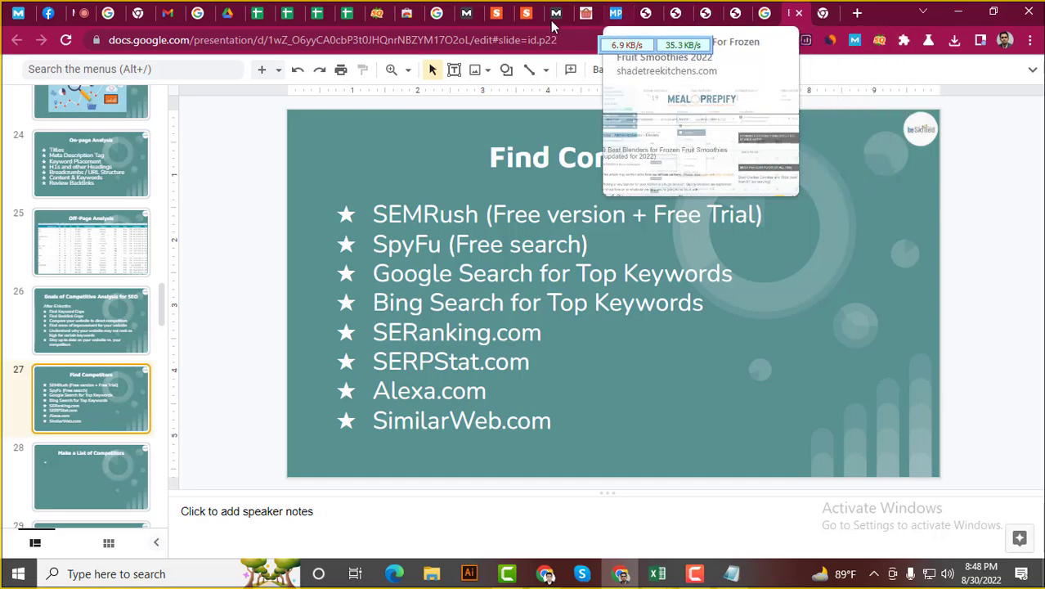
Switch through the spreadsheet tabs to the Advanced Competitor Analysis sheet
left_click(349, 10)
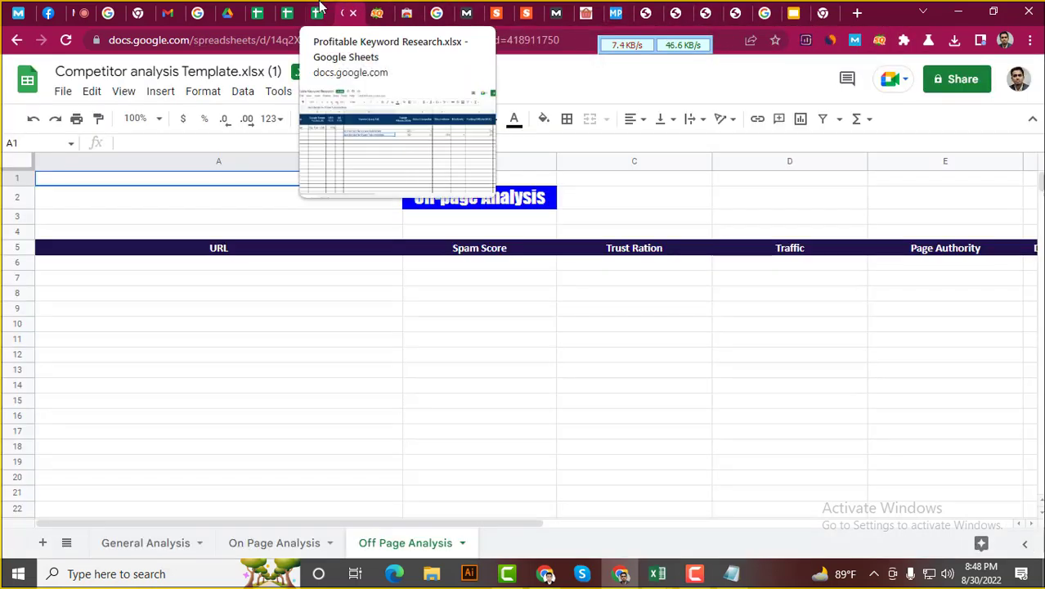
left_click(317, 10)
left_click(291, 10)
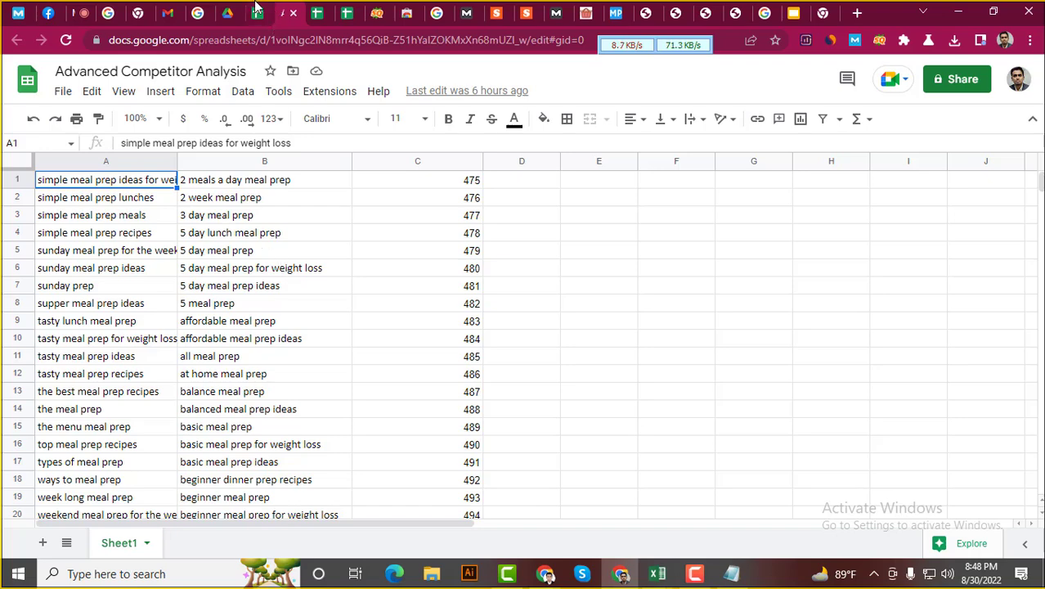
left_click(256, 10)
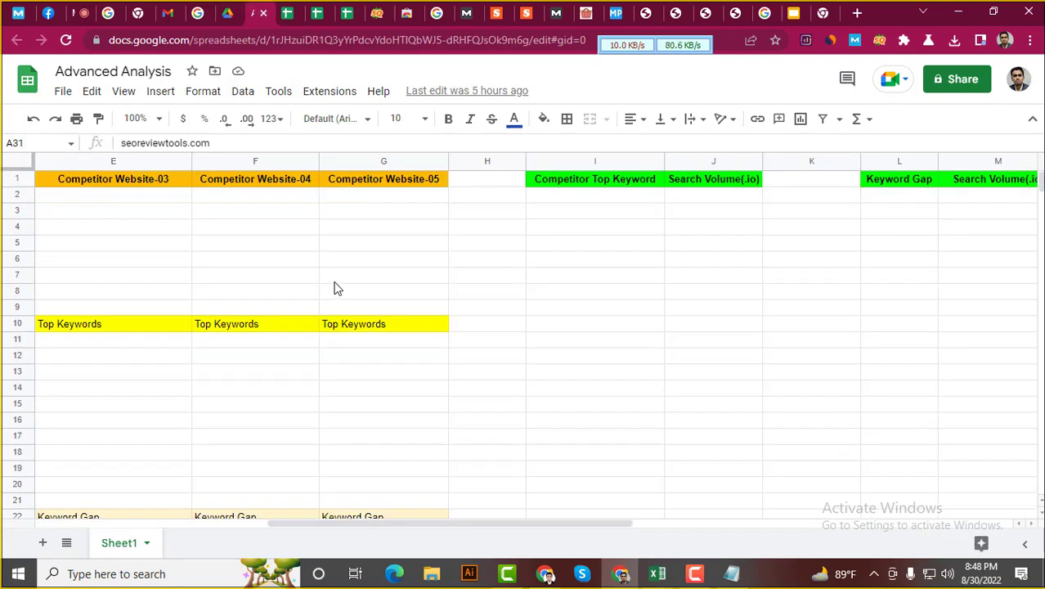
left_click_drag(417, 539, 187, 513)
left_click(288, 12)
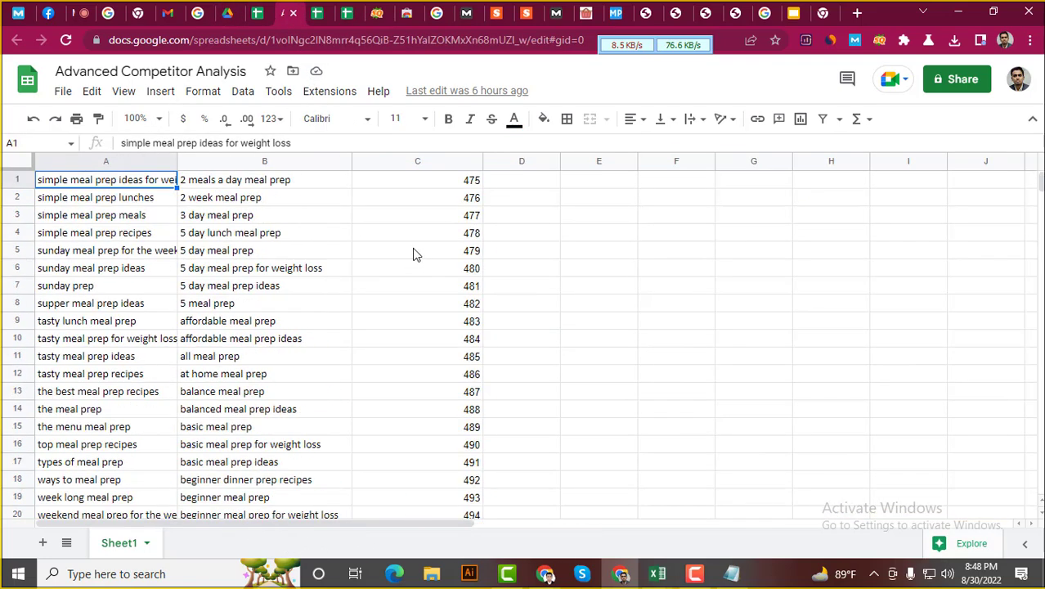
Inspect the =MATCH(A1,B:B) formula in C1 and select the keyword list in column B
left_click(451, 186)
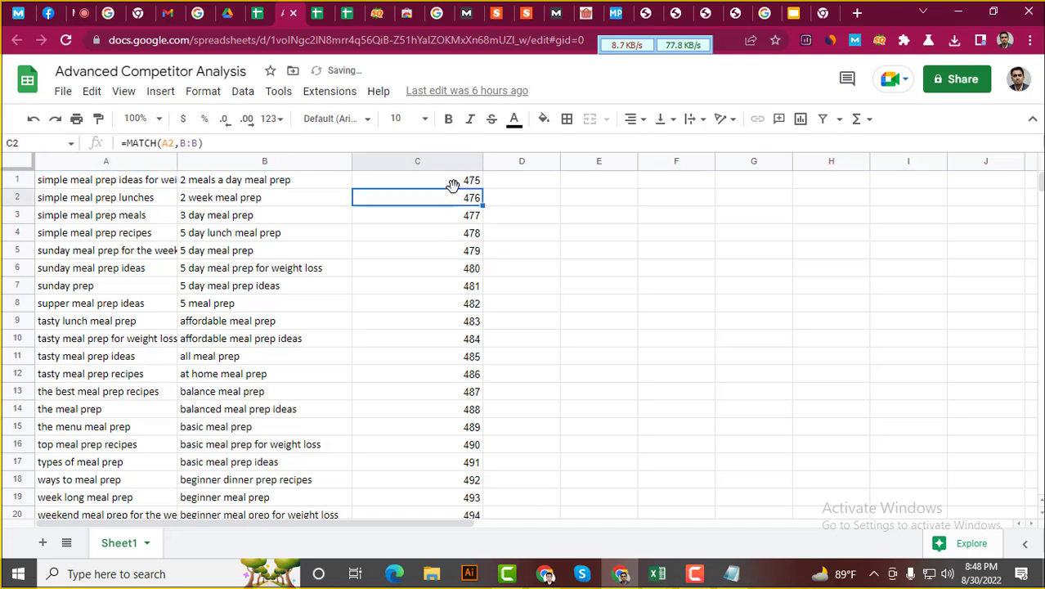
left_click(454, 180)
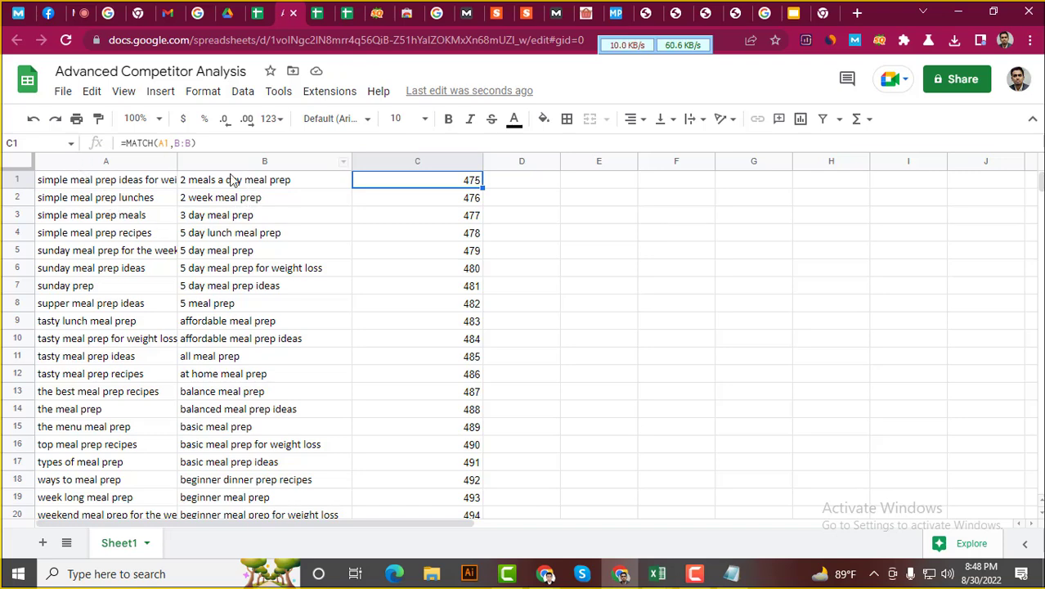
left_click_drag(231, 179, 273, 513)
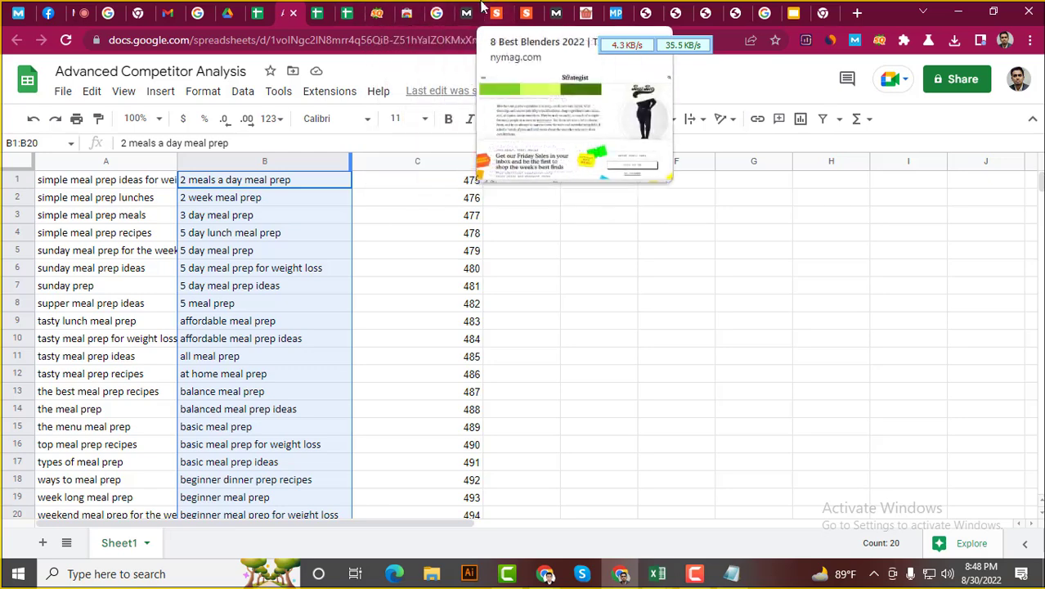
Open the shadetreekitchens.com result in a new tab and trim its address to the domain
left_click(404, 13)
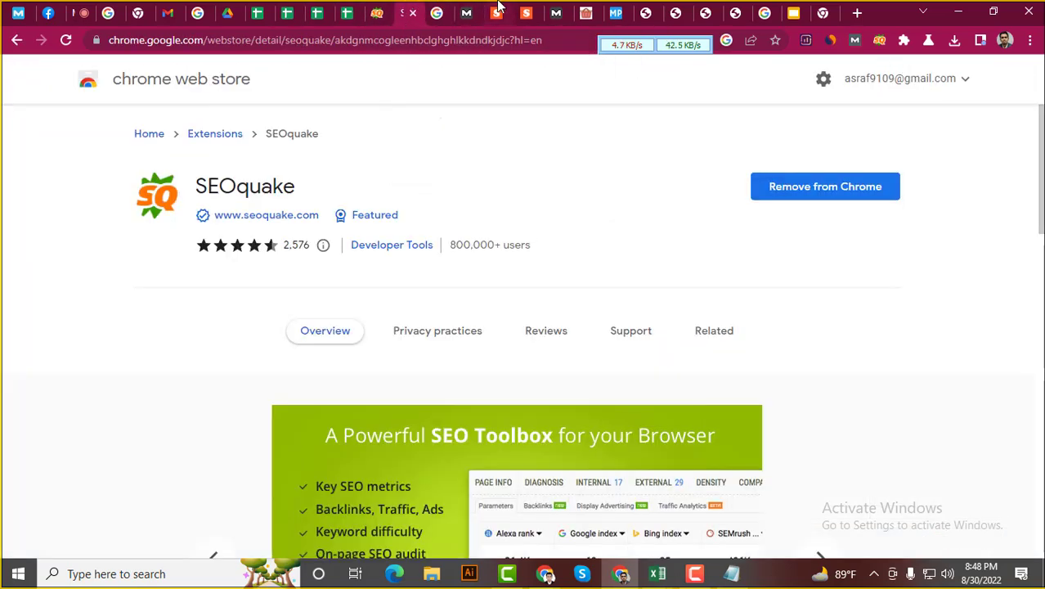
left_click(449, 10)
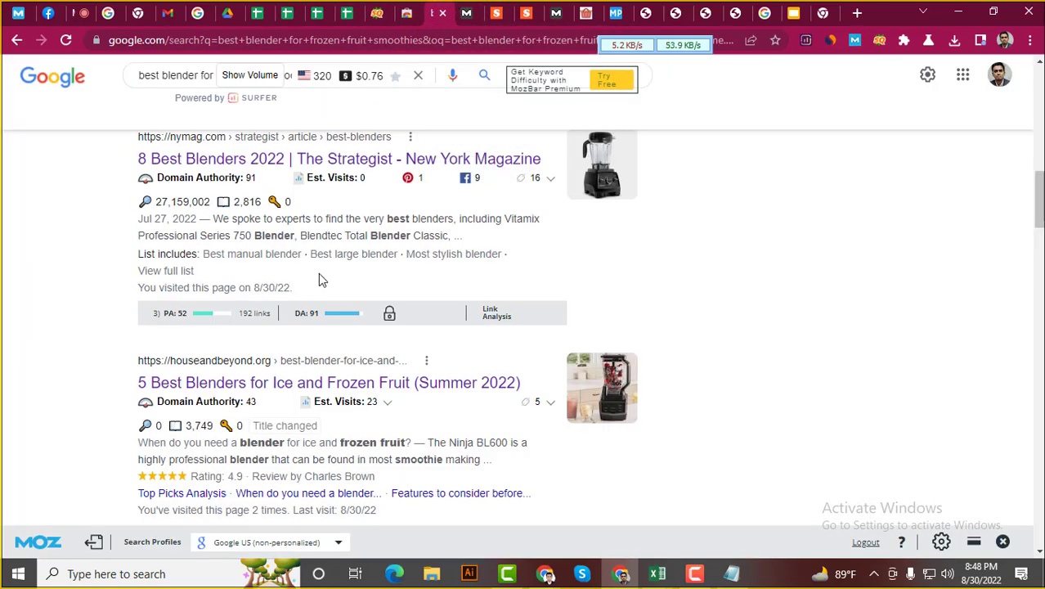
scroll(351, 266, "up", 10)
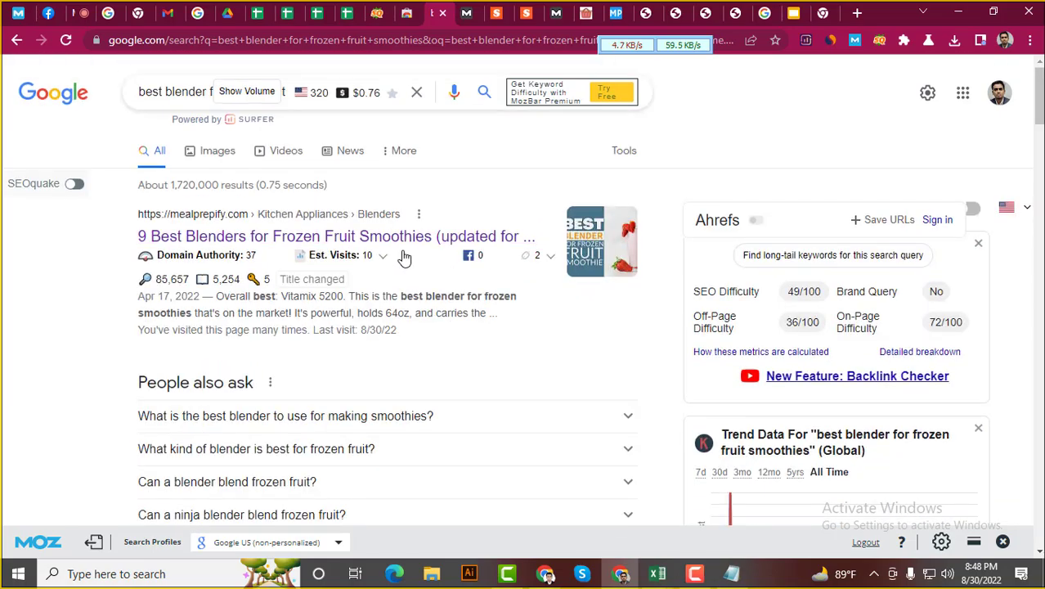
scroll(188, 241, "down", 5)
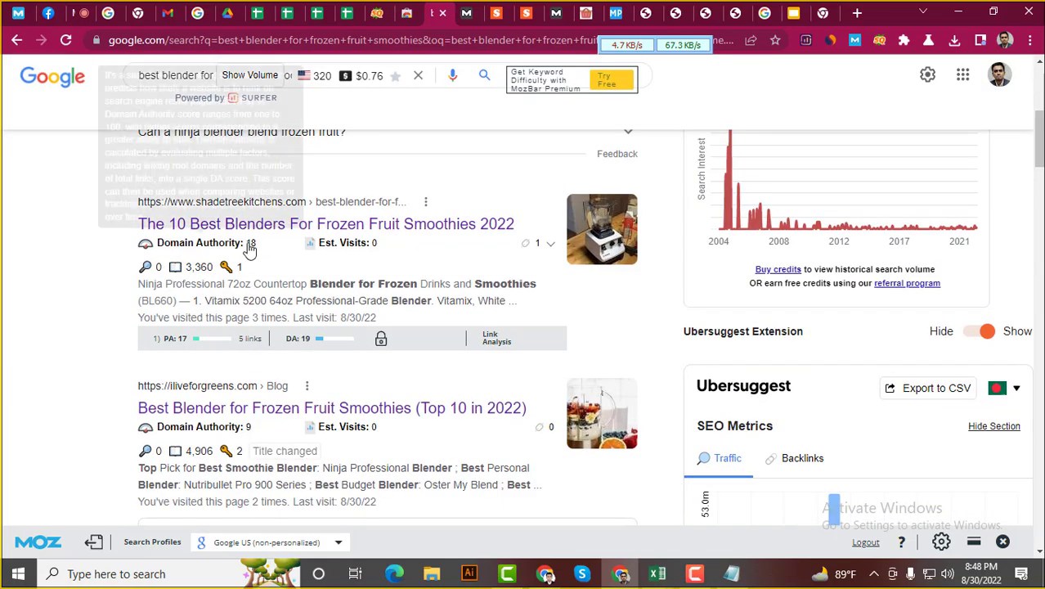
right_click(277, 231)
left_click(335, 237)
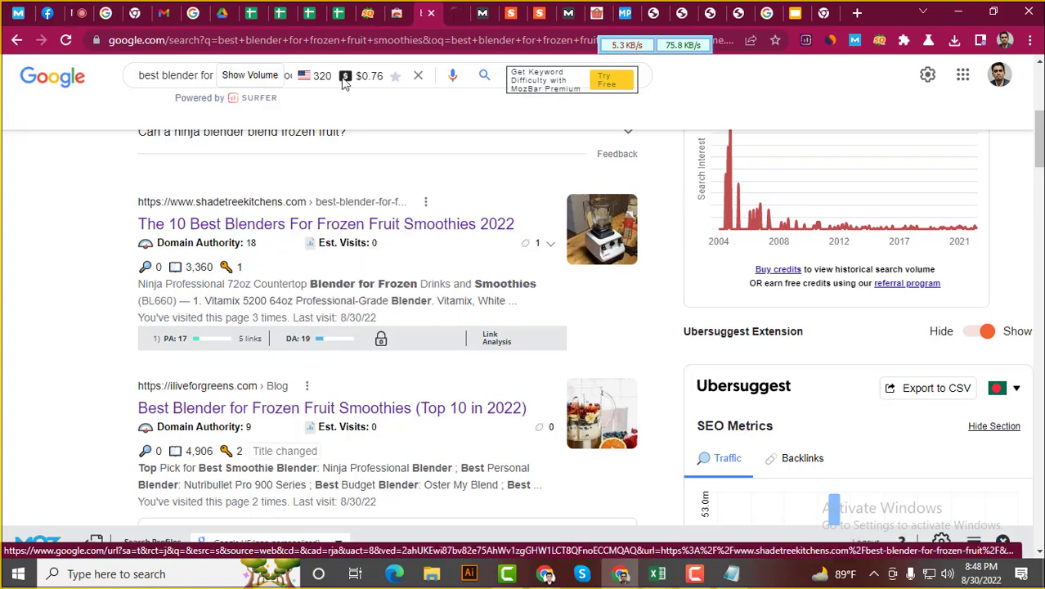
left_click(450, 8)
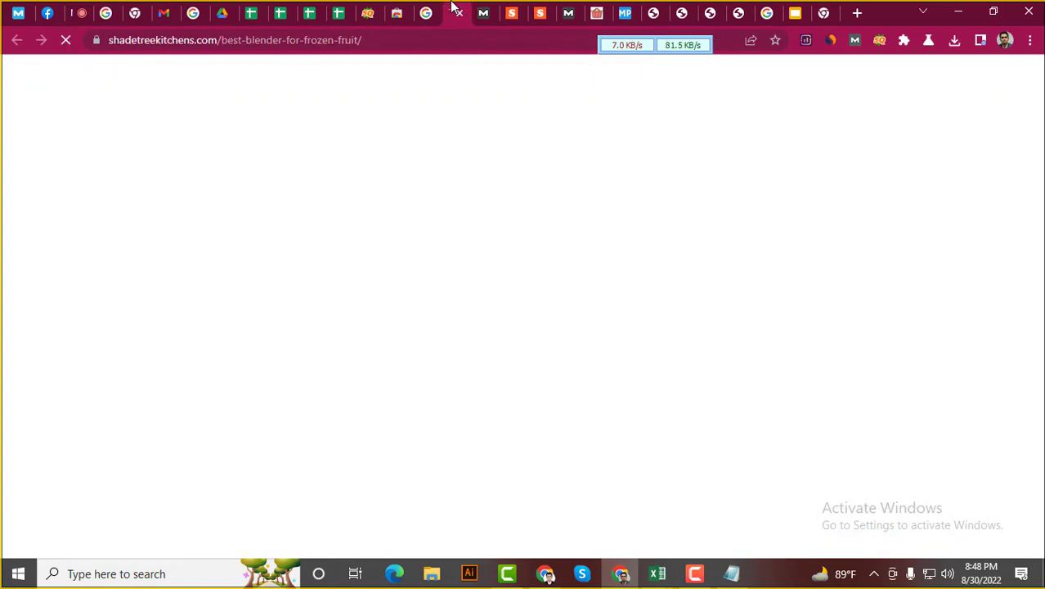
left_click_drag(222, 40, 361, 40)
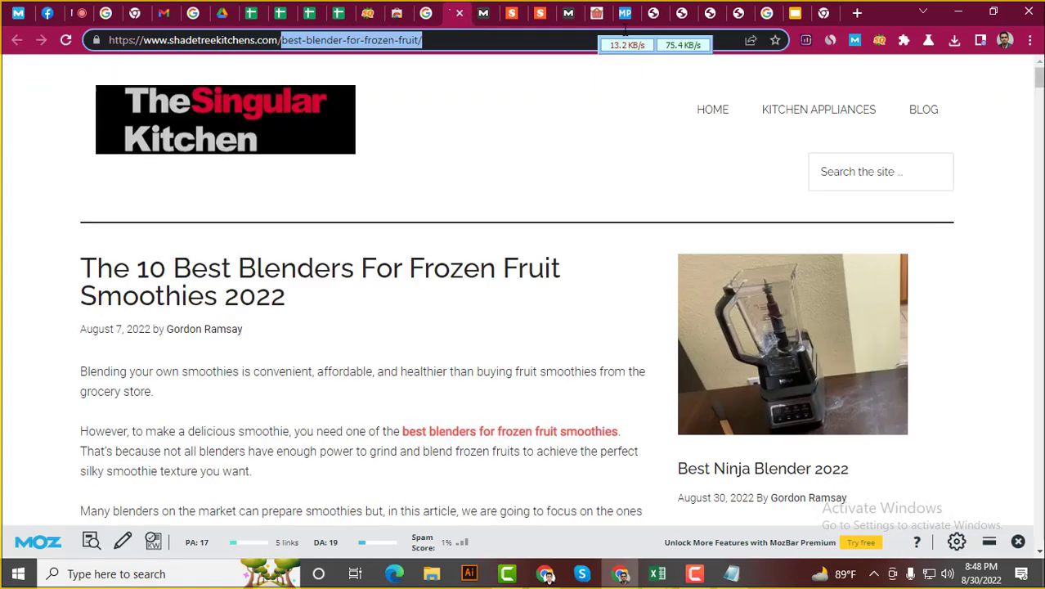
key("BackSpace")
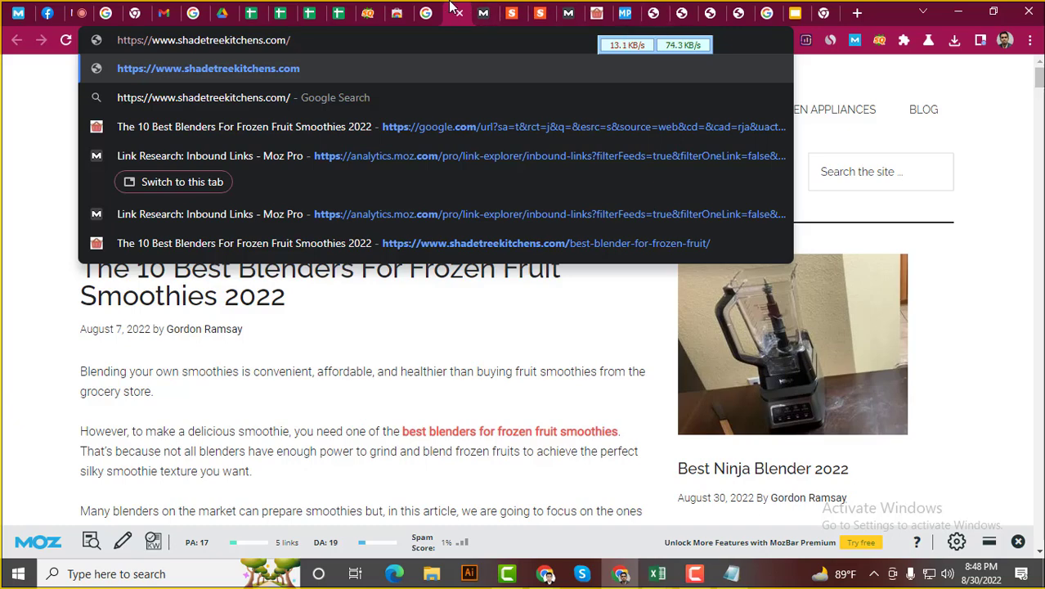
Open a blank new tab to the right of the Moz inbound links tab
right_click(450, 9)
left_click(486, 16)
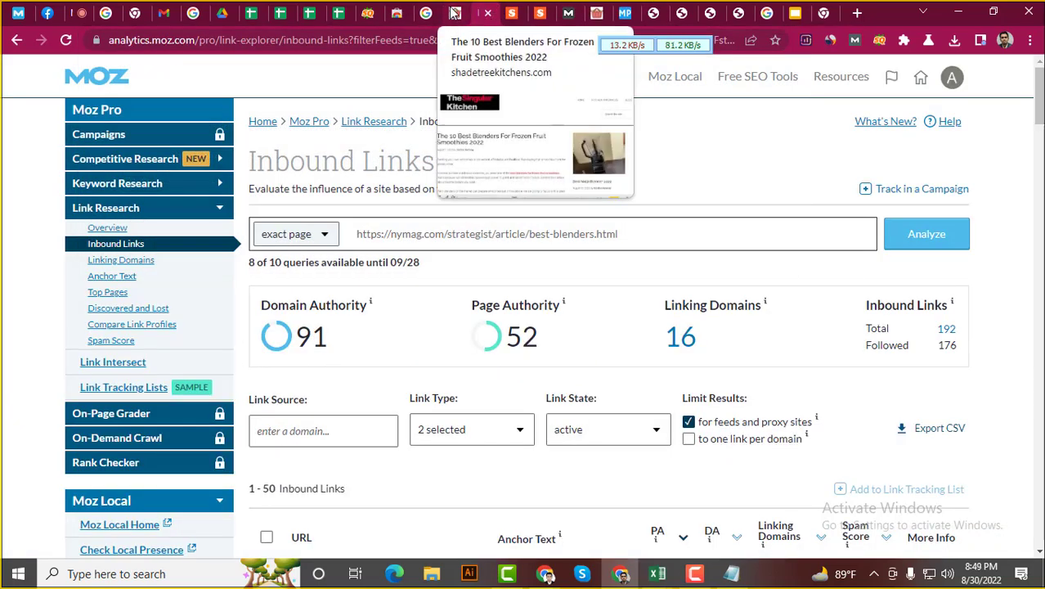
right_click(458, 12)
left_click(511, 17)
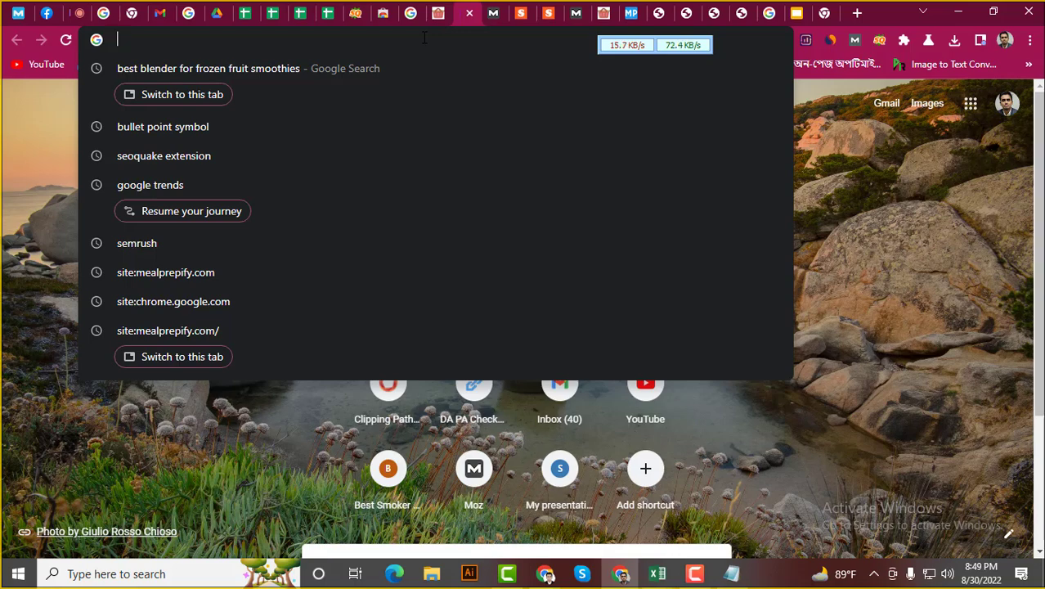
Search 'google keyword' and start Keyword Planner's Discover new keywords from a website
type("google")
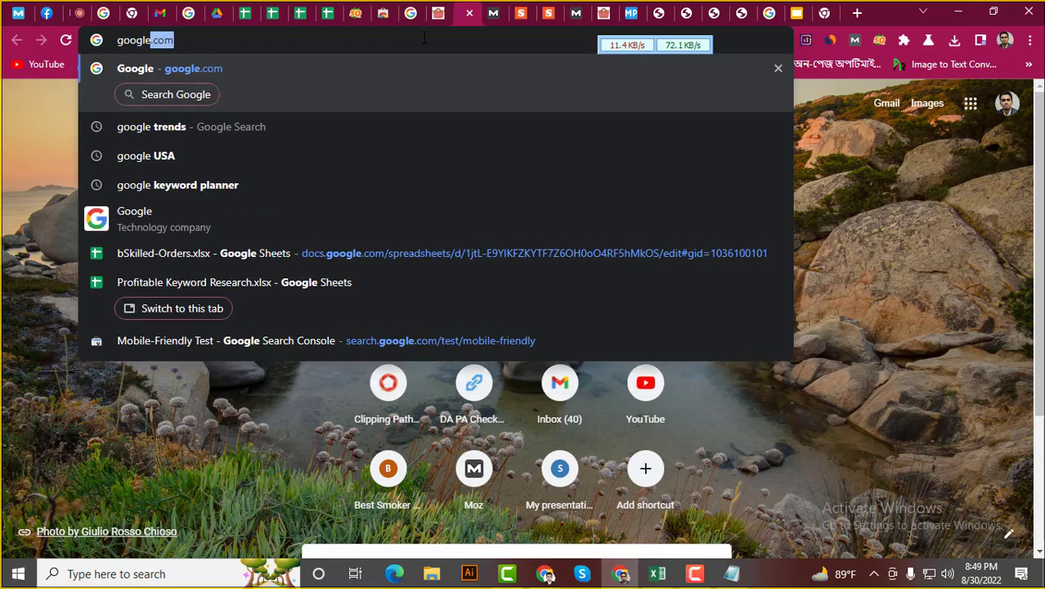
type(" key")
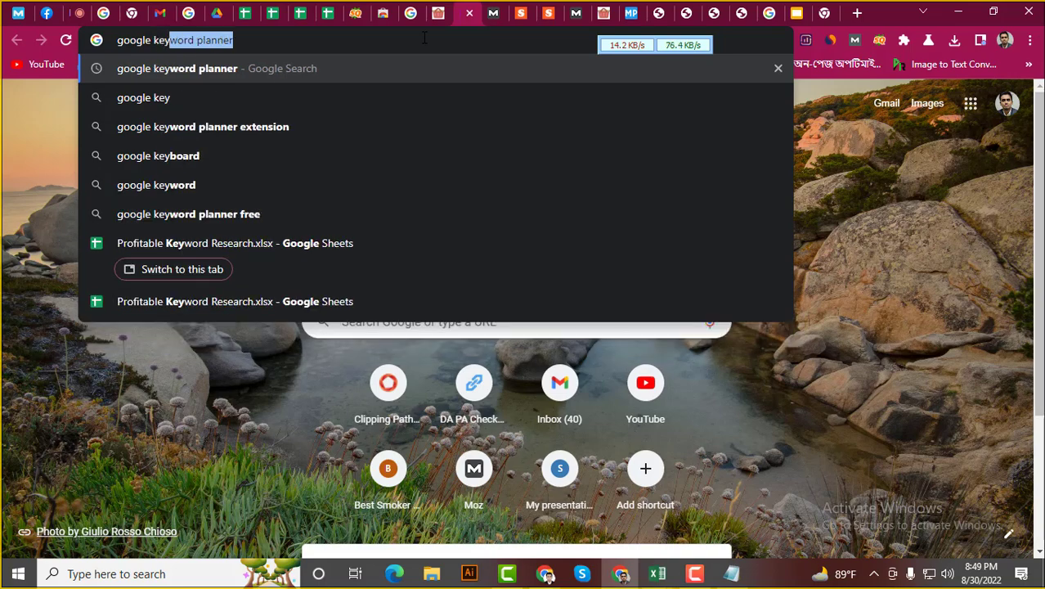
type("word")
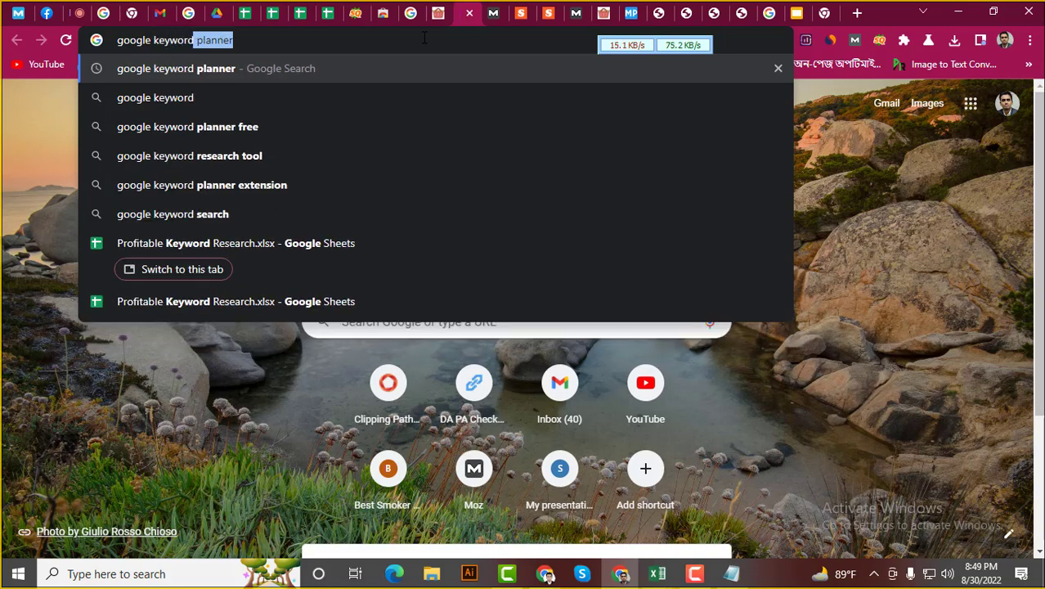
key("Return")
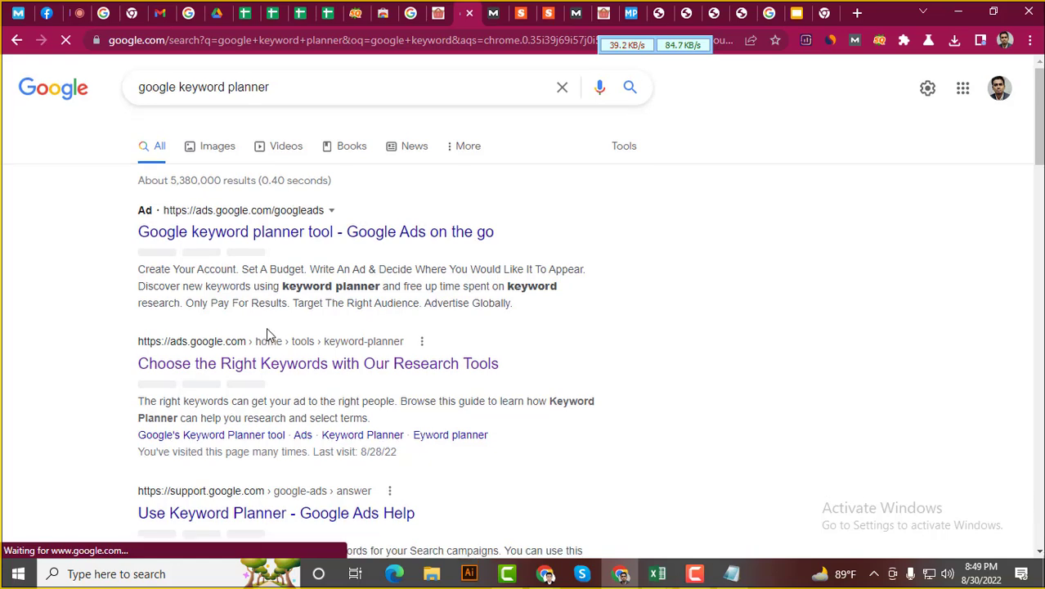
scroll(278, 323, "down", 1)
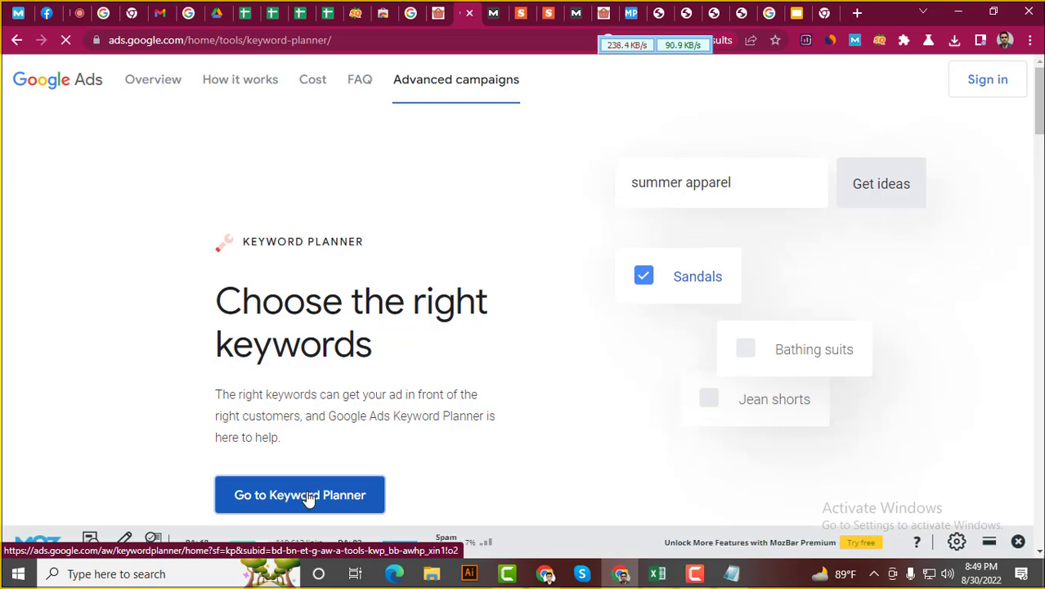
left_click(309, 496)
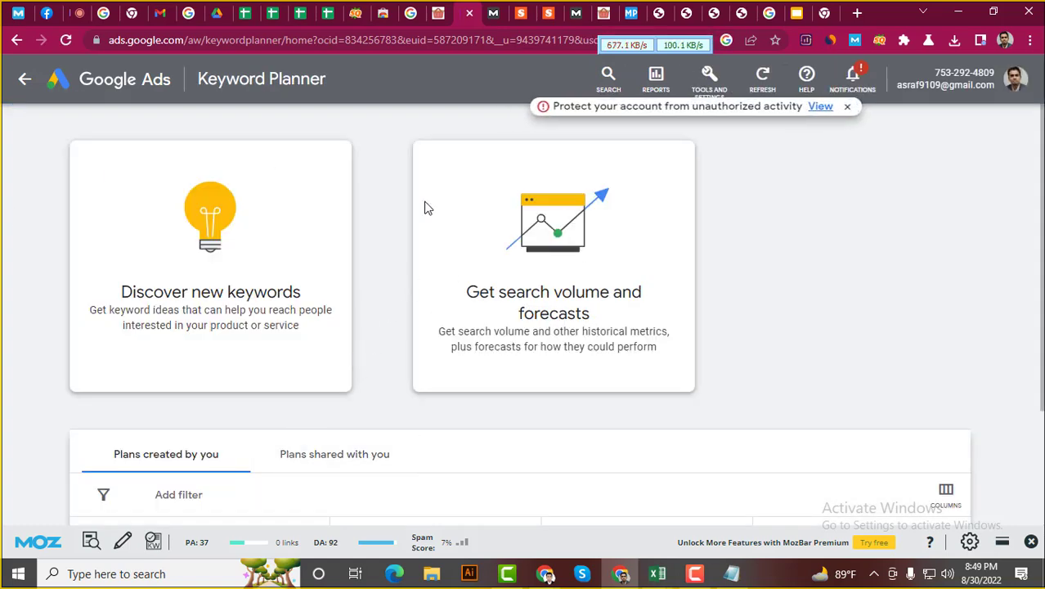
left_click(242, 303)
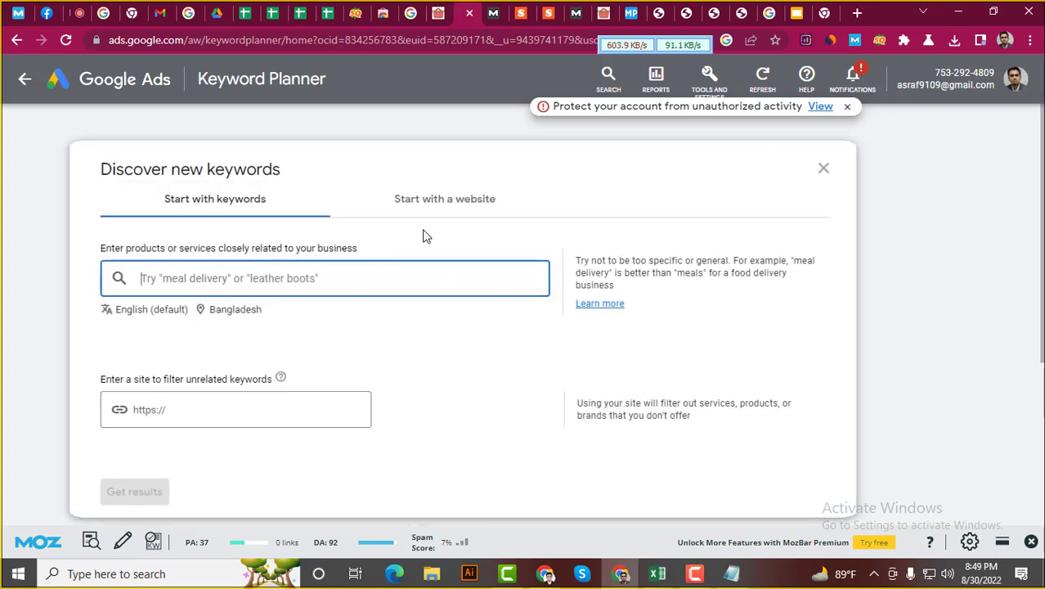
left_click(472, 202)
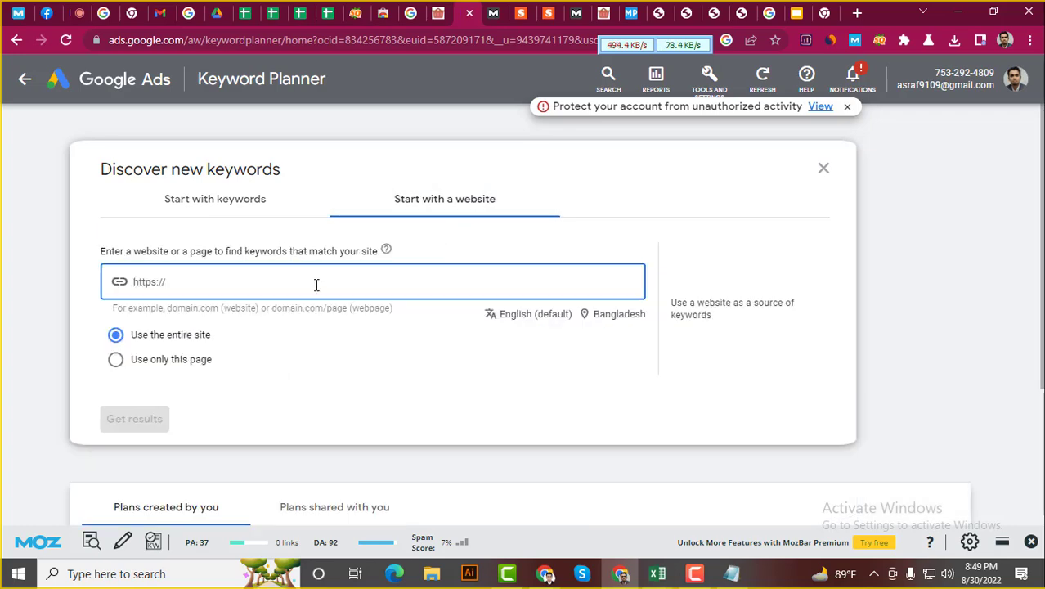
Copy the shadetreekitchens.com address into the website field and get keyword ideas
left_click(444, 13)
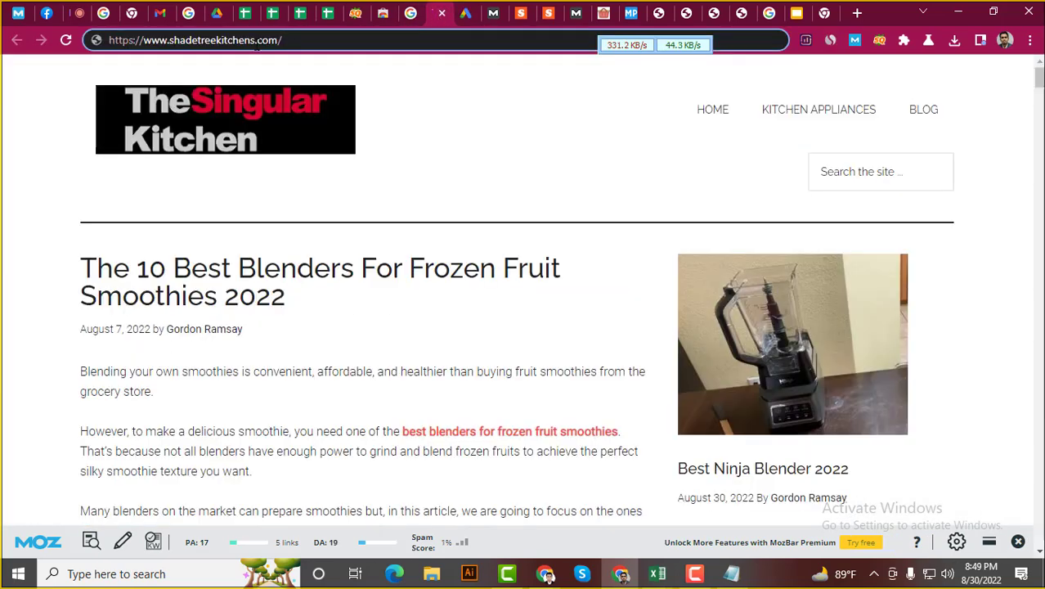
left_click(281, 40)
key("ctrl+c")
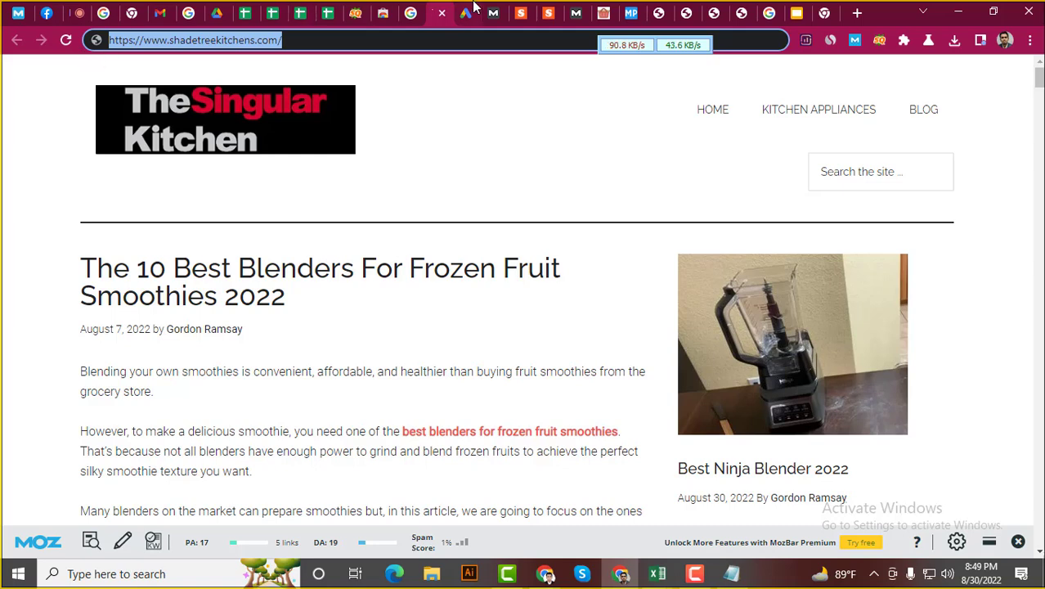
left_click(472, 10)
left_click(244, 277)
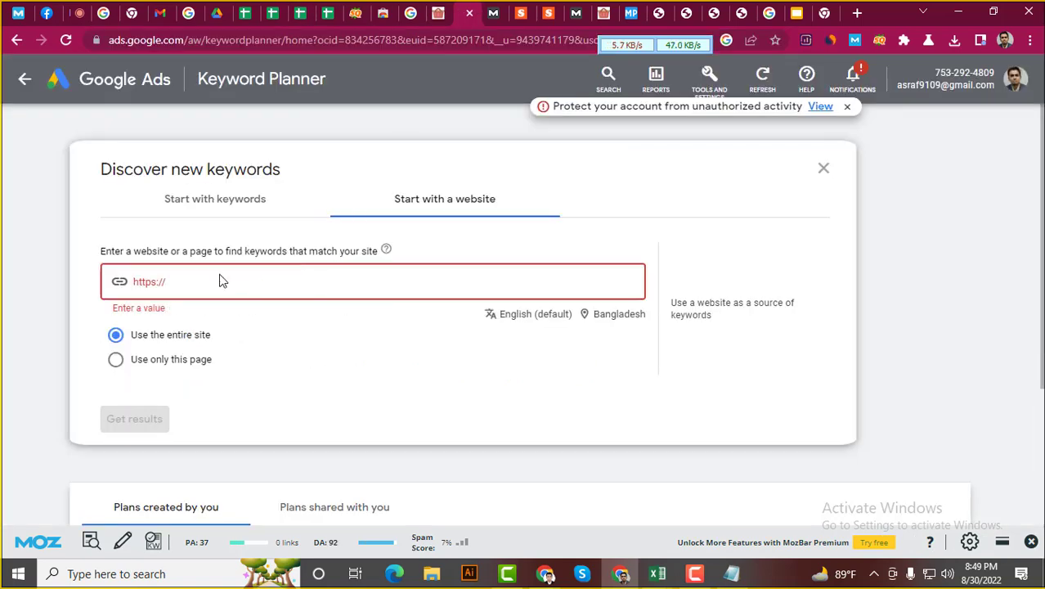
key("ctrl+v")
left_click(134, 419)
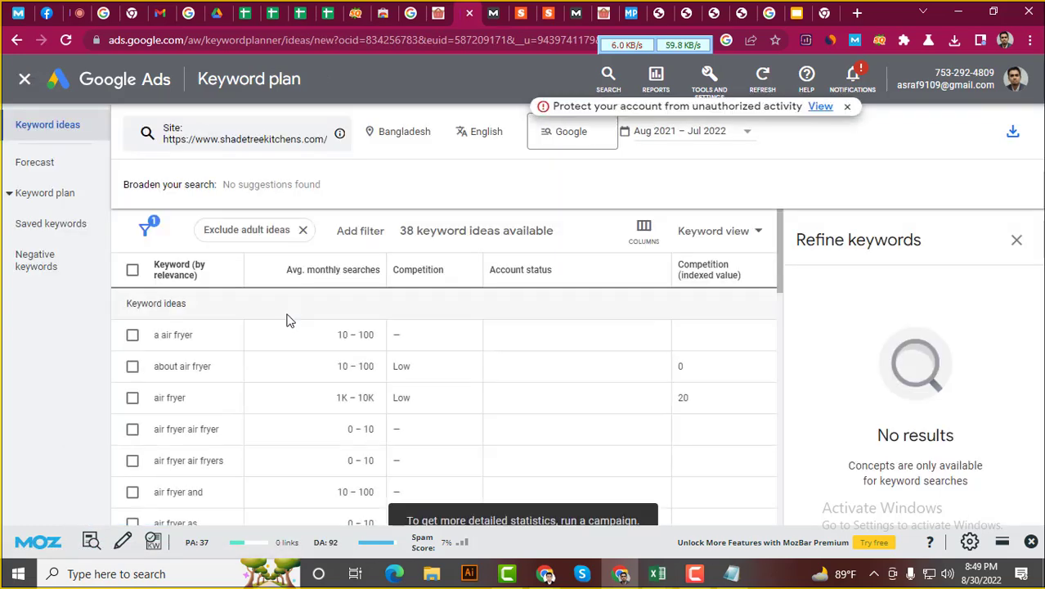
Review the 38 keyword ideas and download them as a .csv file
scroll(344, 319, "down", 9)
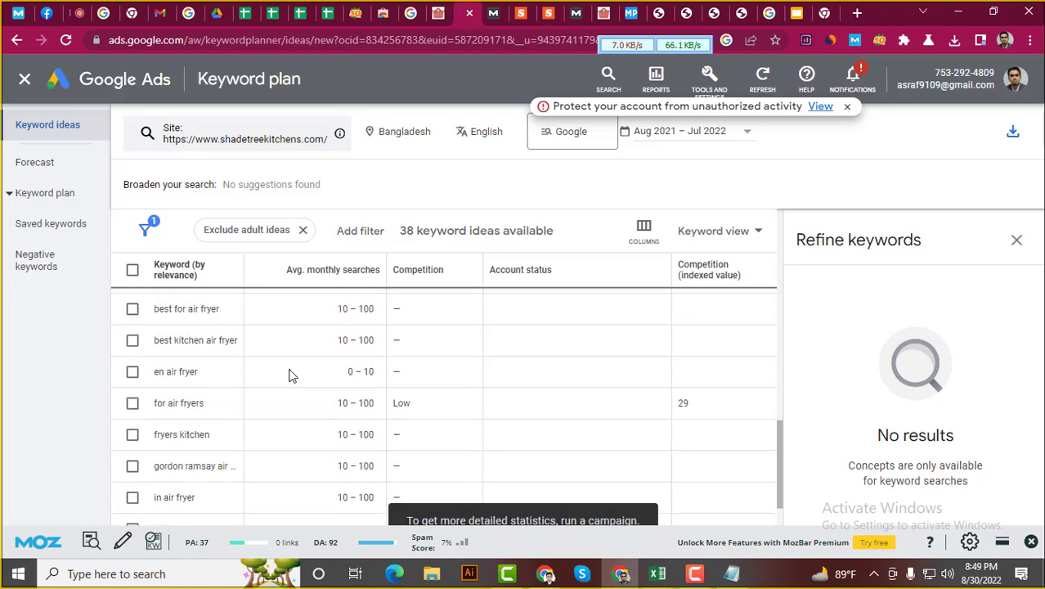
scroll(321, 332, "up", 5)
scroll(321, 332, "up", 5)
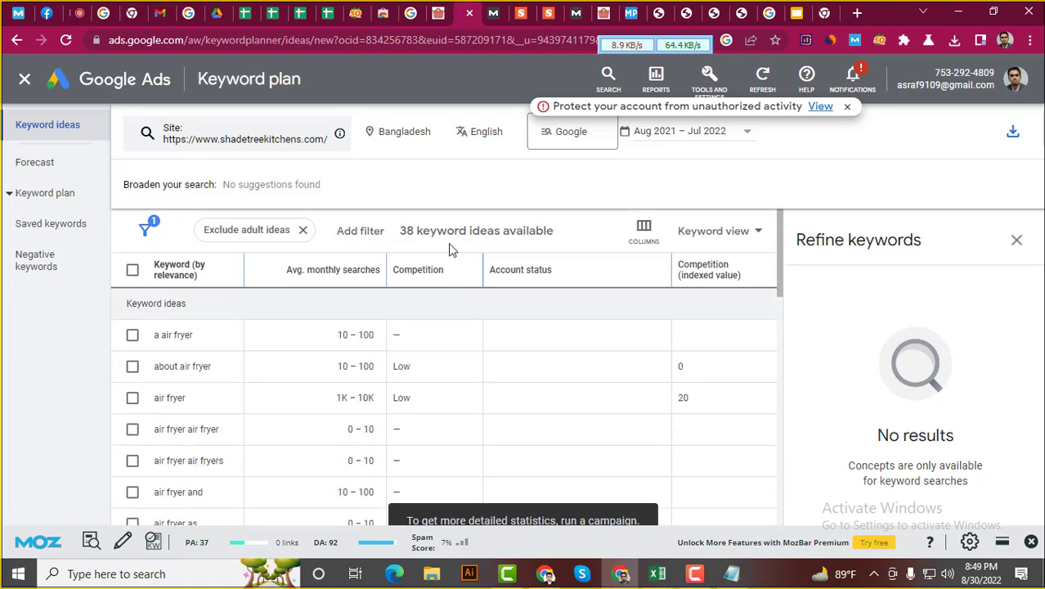
scroll(327, 371, "down", 3)
scroll(317, 361, "up", 3)
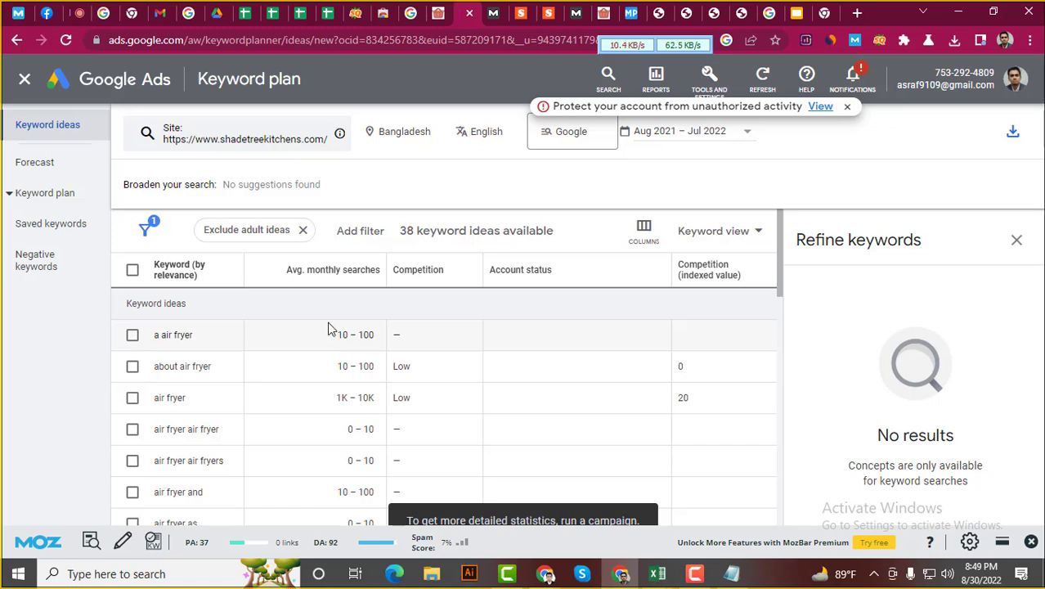
scroll(331, 329, "down", 3)
scroll(236, 322, "up", 3)
scroll(275, 328, "down", 3)
scroll(275, 337, "up", 3)
left_click(1013, 133)
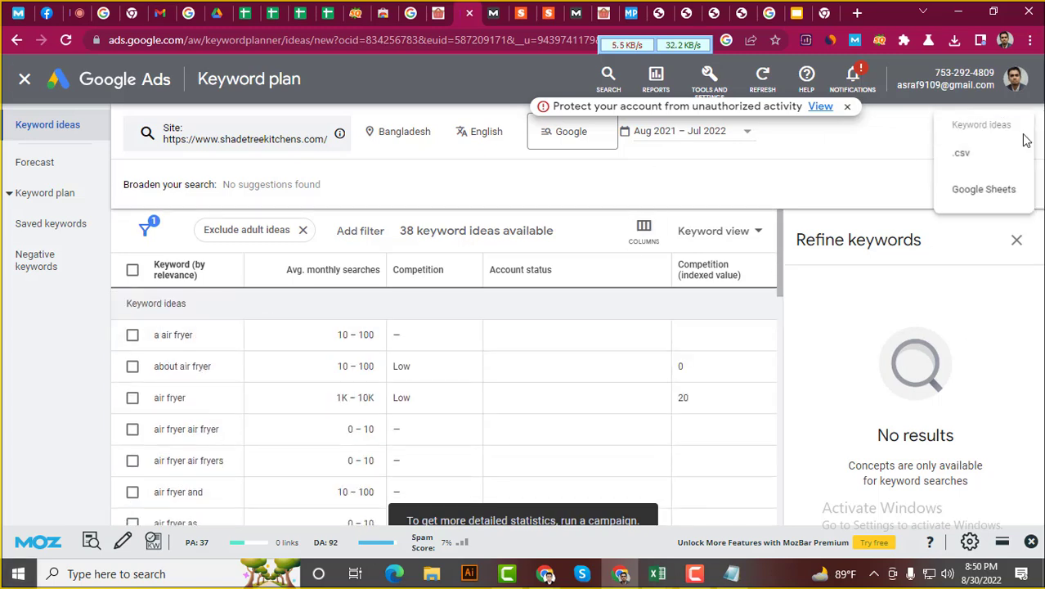
left_click(978, 170)
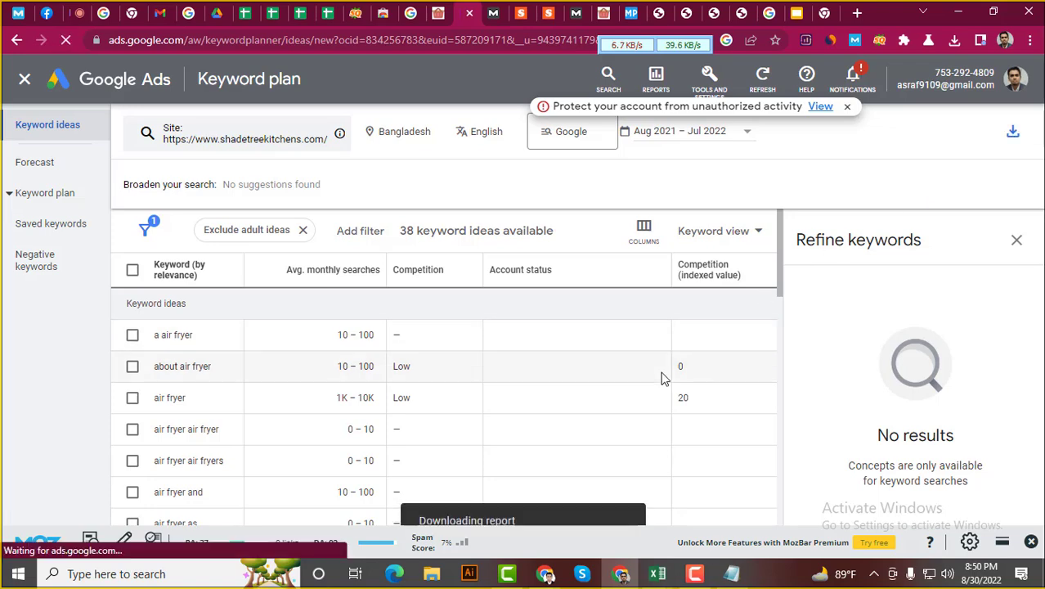
Open the Keyword Stats CSV in Excel, widen column A, and copy keywords A4:A41
left_click(790, 77)
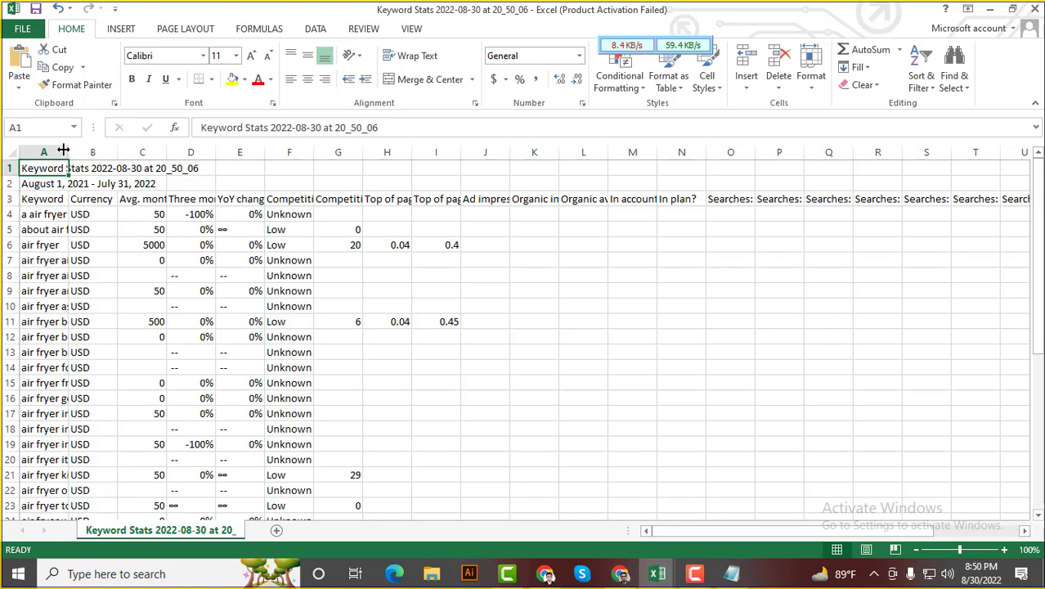
left_click(72, 147)
left_click_drag(71, 147, 346, 153)
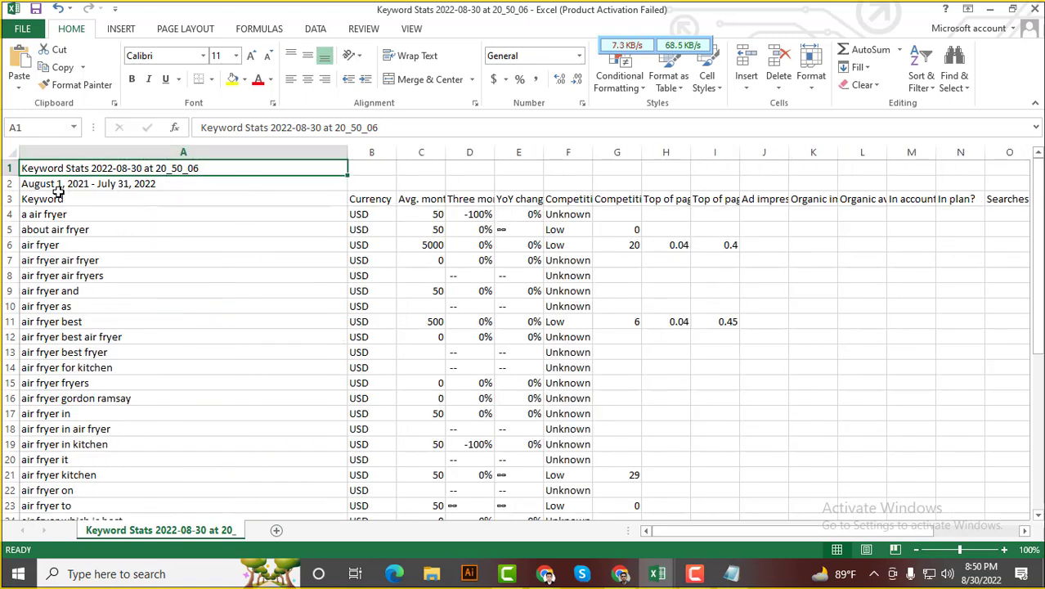
left_click(39, 200)
left_click_drag(41, 217, 75, 460)
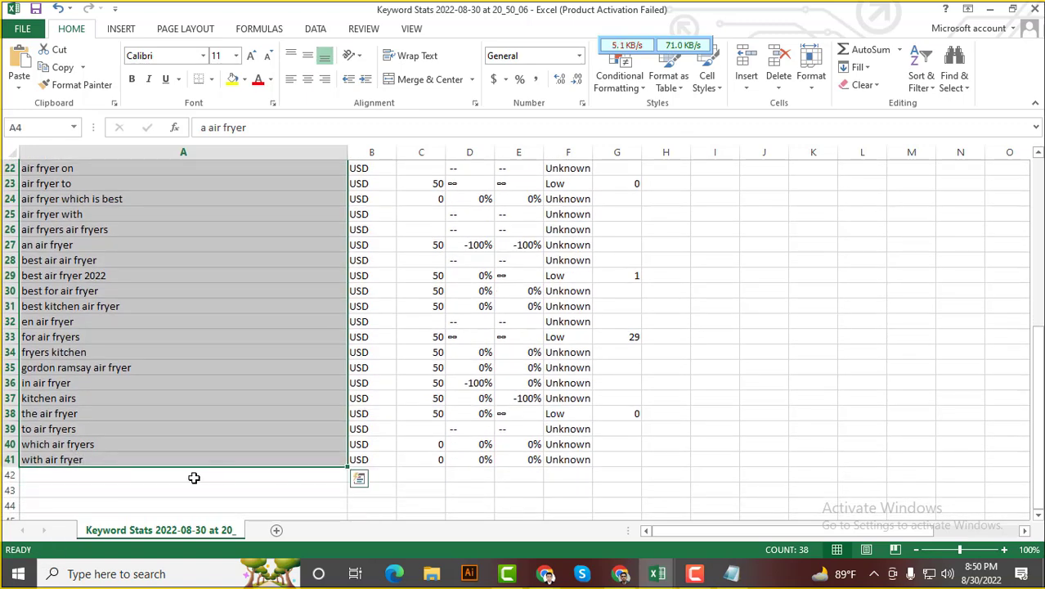
key("ctrl+c")
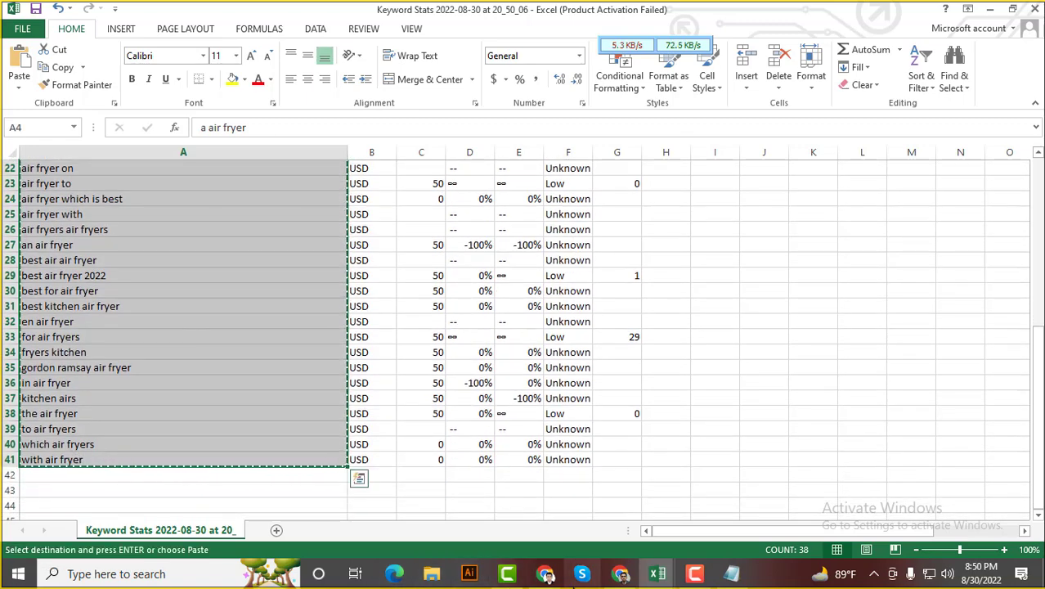
left_click(619, 573)
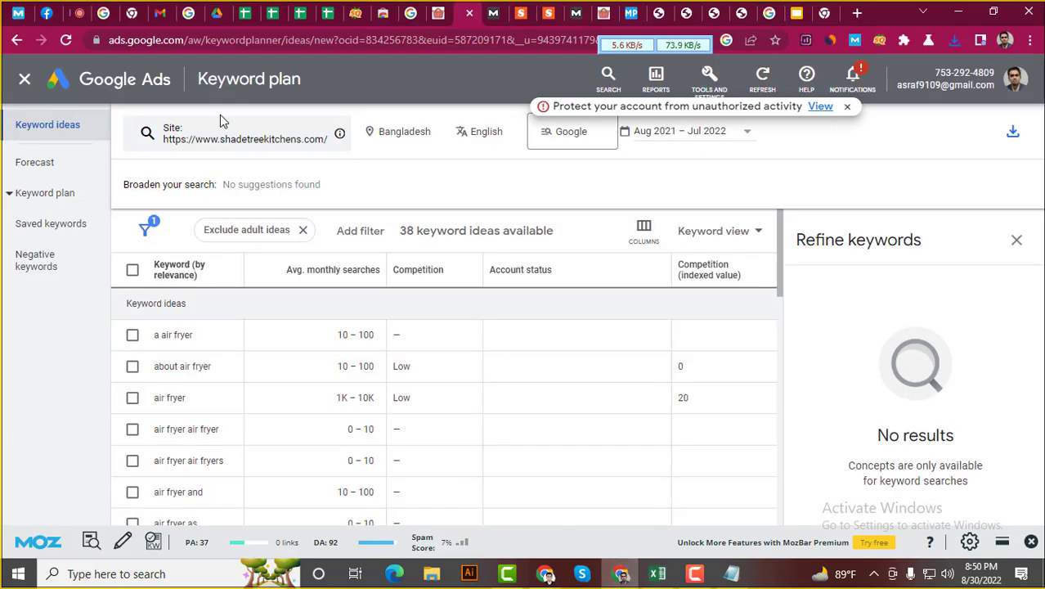
left_click(330, 8)
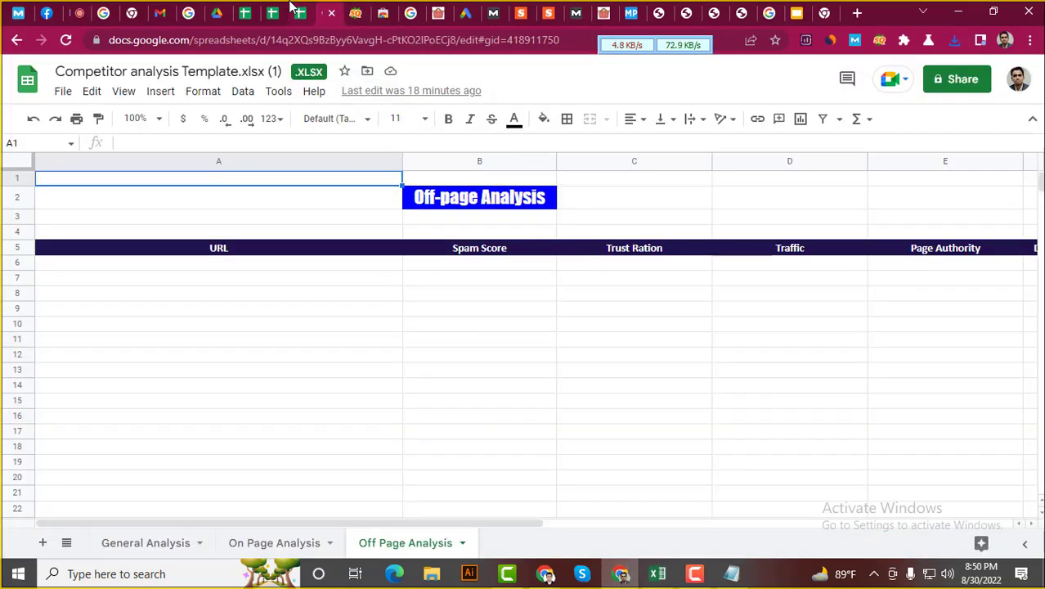
Switch to the Advanced Competitor Analysis sheet and check C1's MATCH formula against column B
left_click(291, 7)
left_click(272, 9)
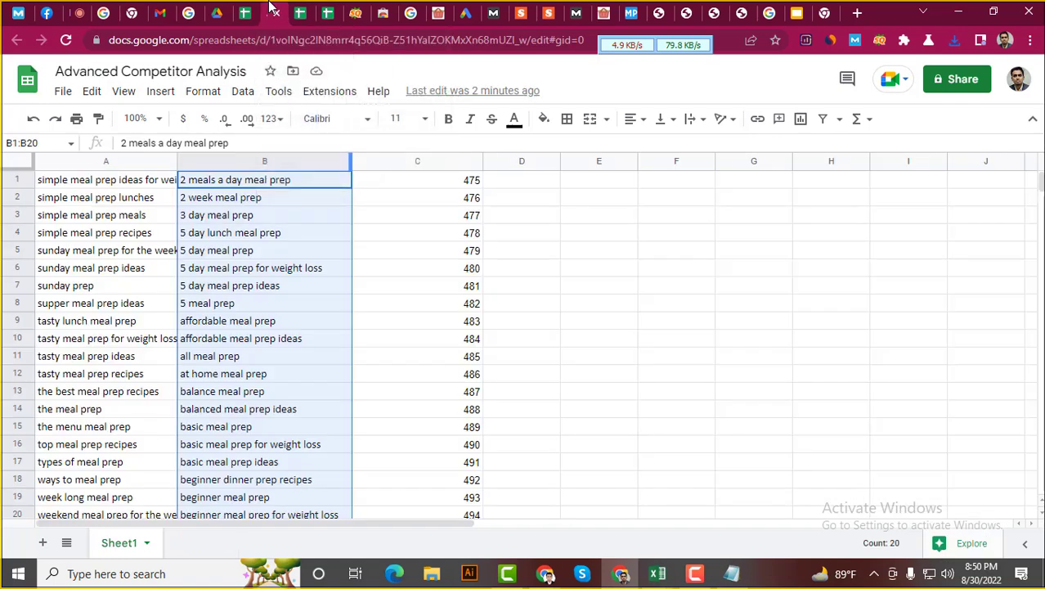
left_click(434, 181)
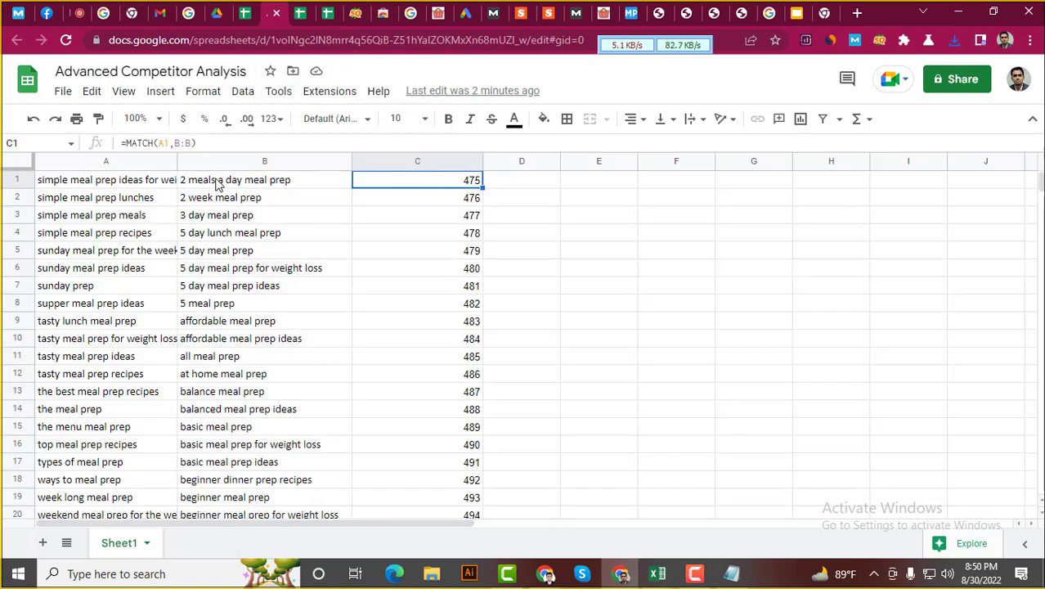
left_click_drag(217, 184, 236, 347)
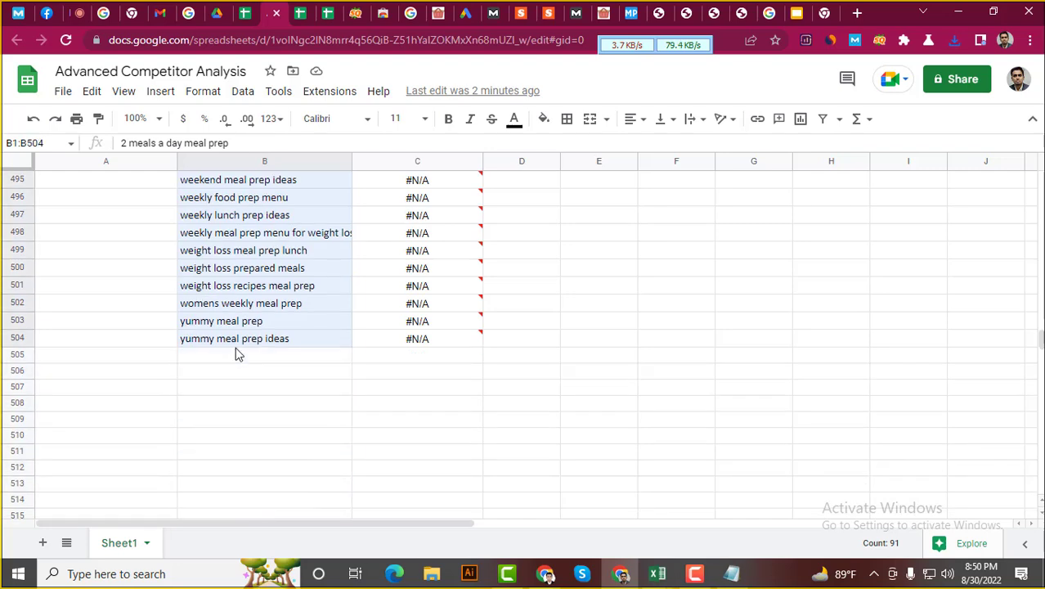
Paste the air-fryer keywords into B507, then undo the paste
scroll(235, 348, "down", 1)
double_click(246, 348)
scroll(324, 332, "up", 2)
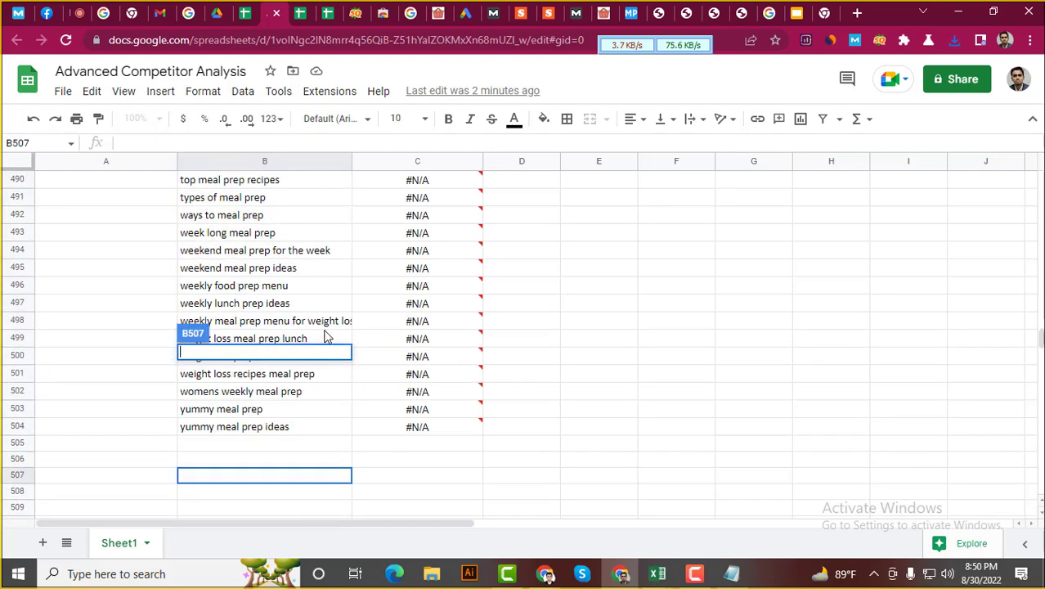
key("ctrl+v")
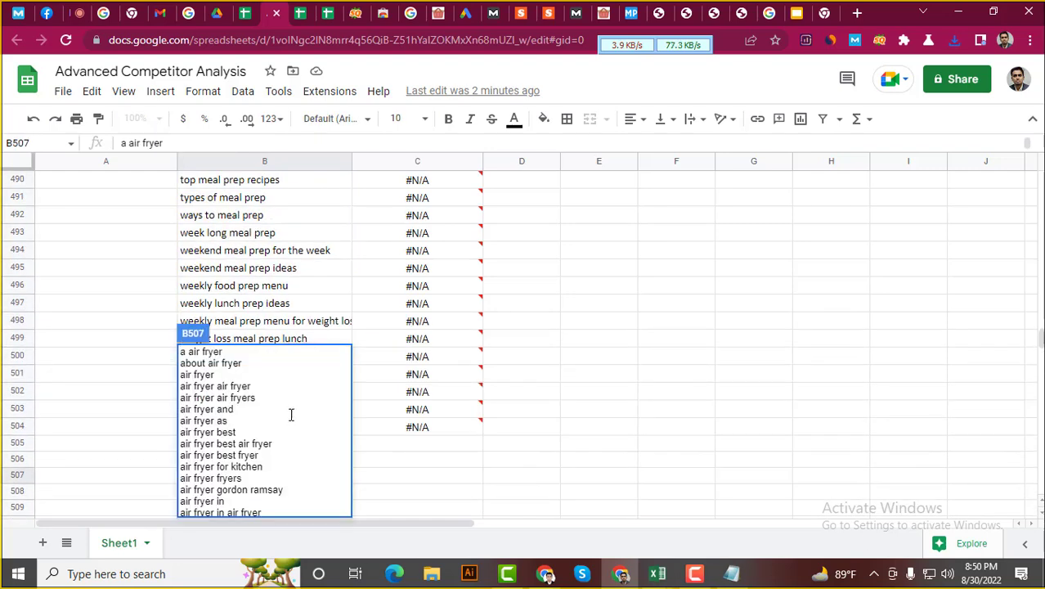
key("ctrl+z")
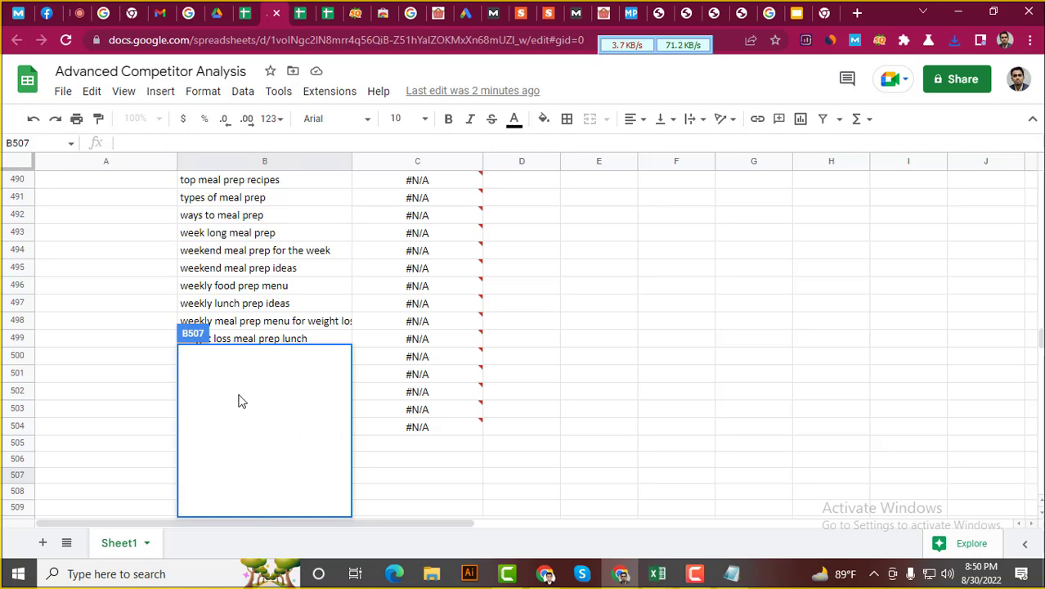
left_click(282, 341)
Scroll through column B to confirm the meal-prep list ends at row 504
scroll(262, 278, "up", 15)
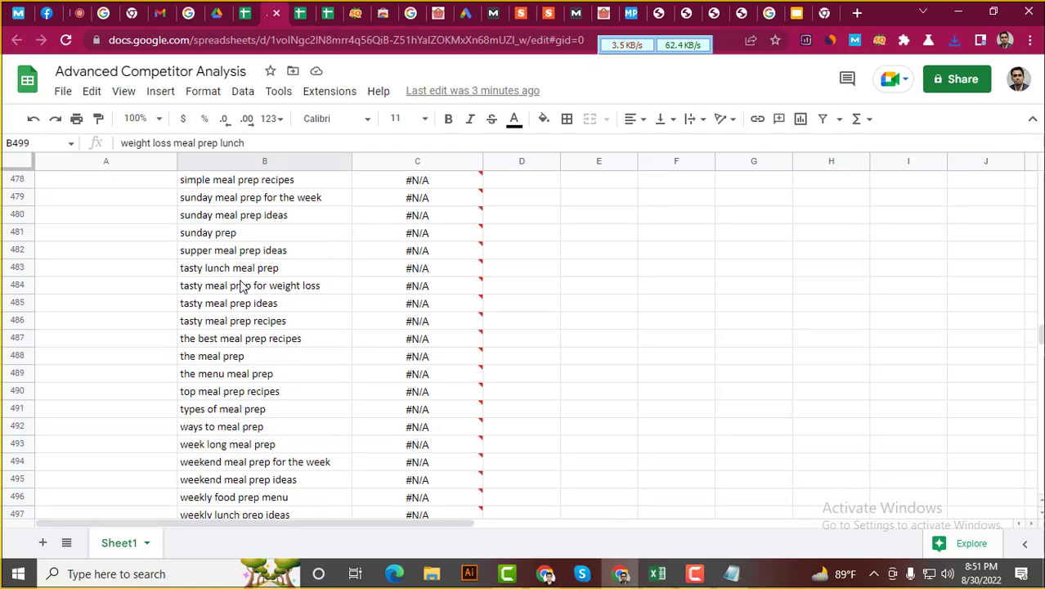
scroll(249, 250, "up", 20)
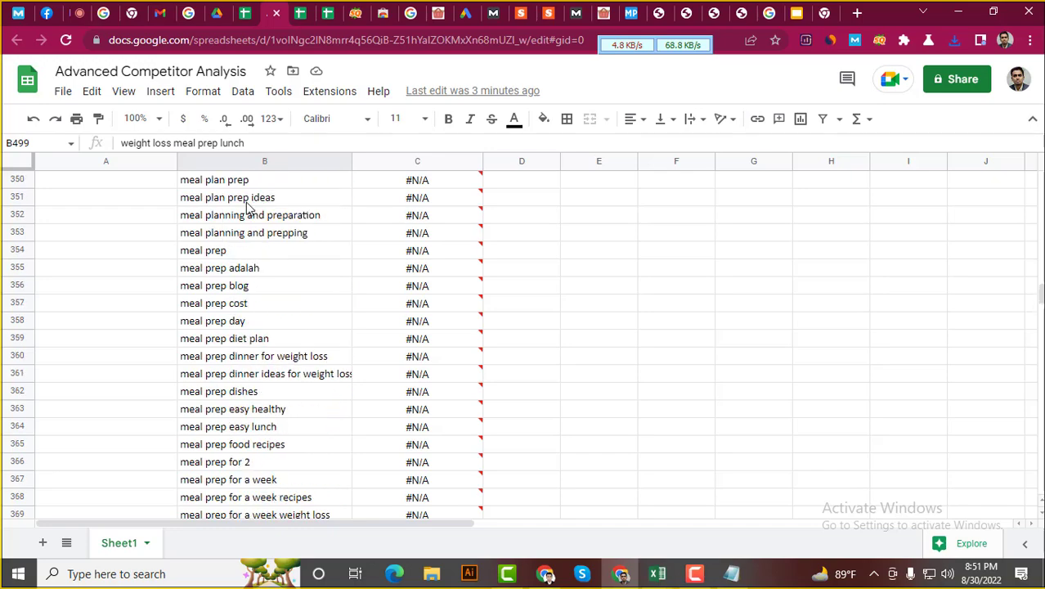
scroll(278, 200, "up", 15)
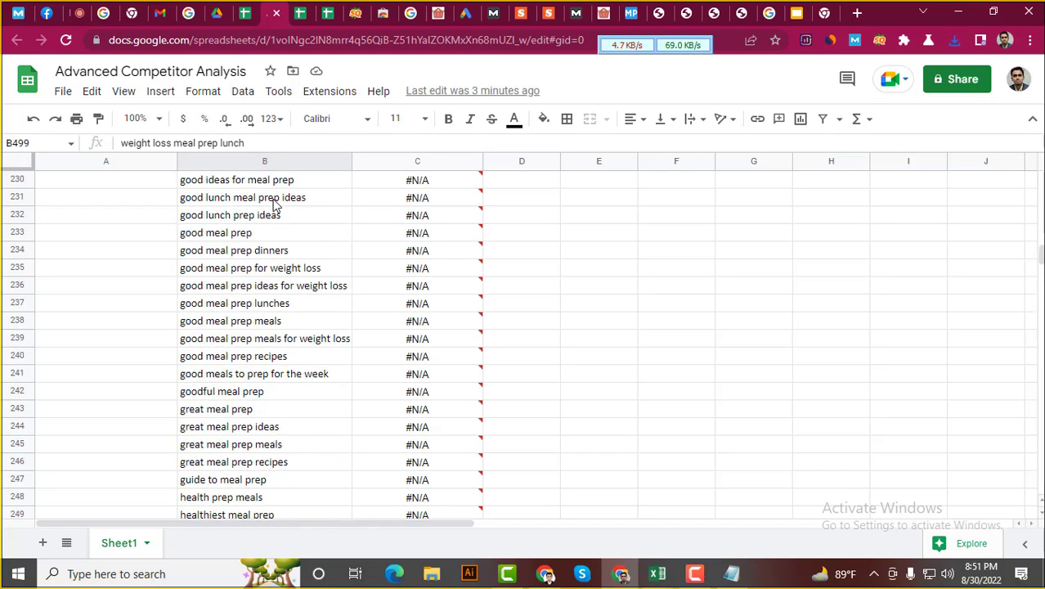
left_click(226, 182)
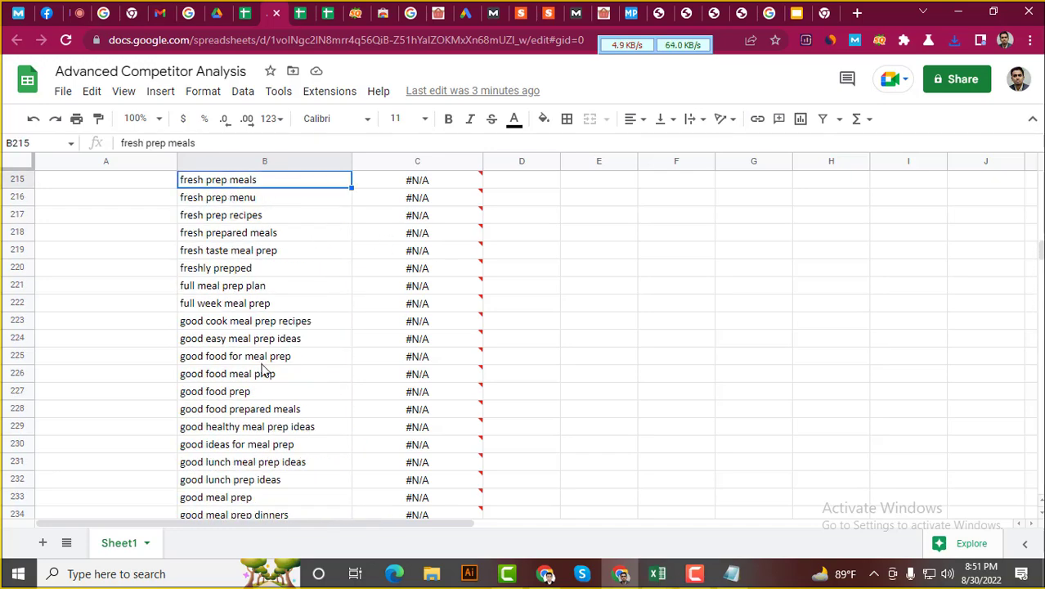
scroll(257, 380, "down", 18)
scroll(254, 398, "down", 20)
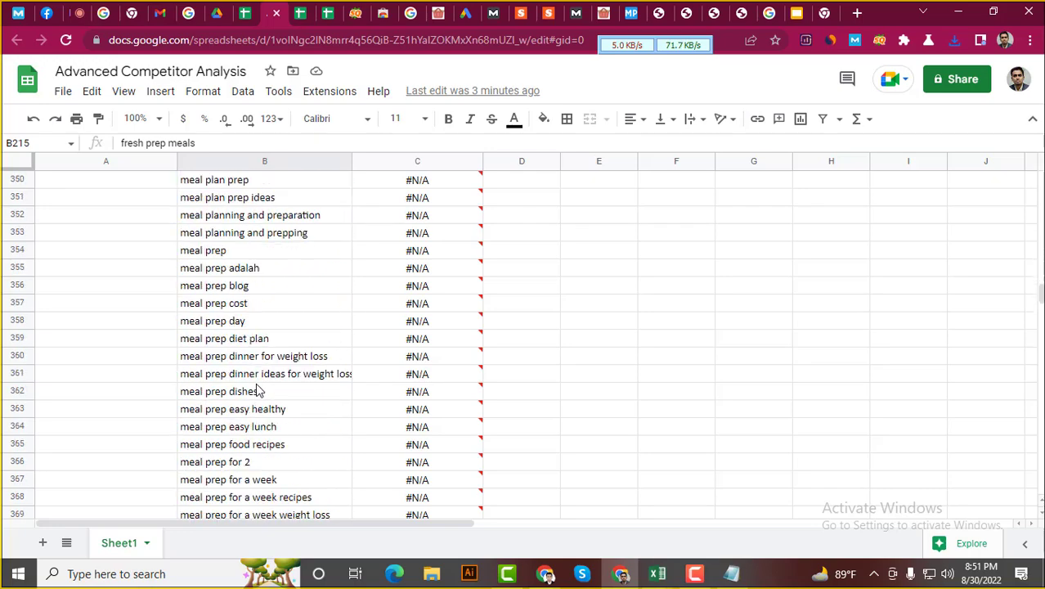
scroll(255, 400, "down", 9)
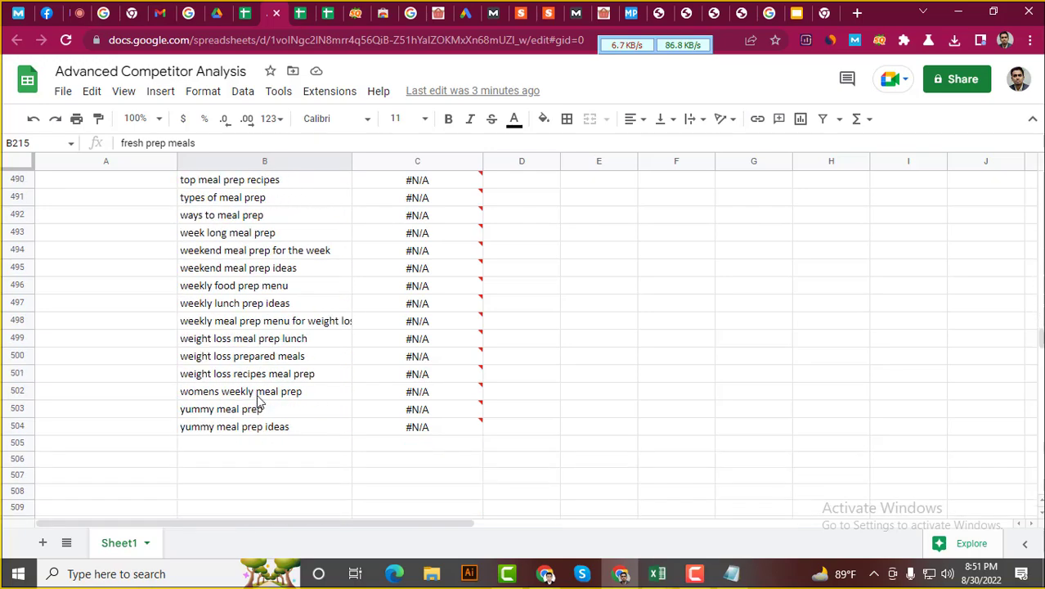
Paste the 38 air-fryer keywords into column B starting at B505
scroll(210, 306, "up", 1)
left_click(209, 271)
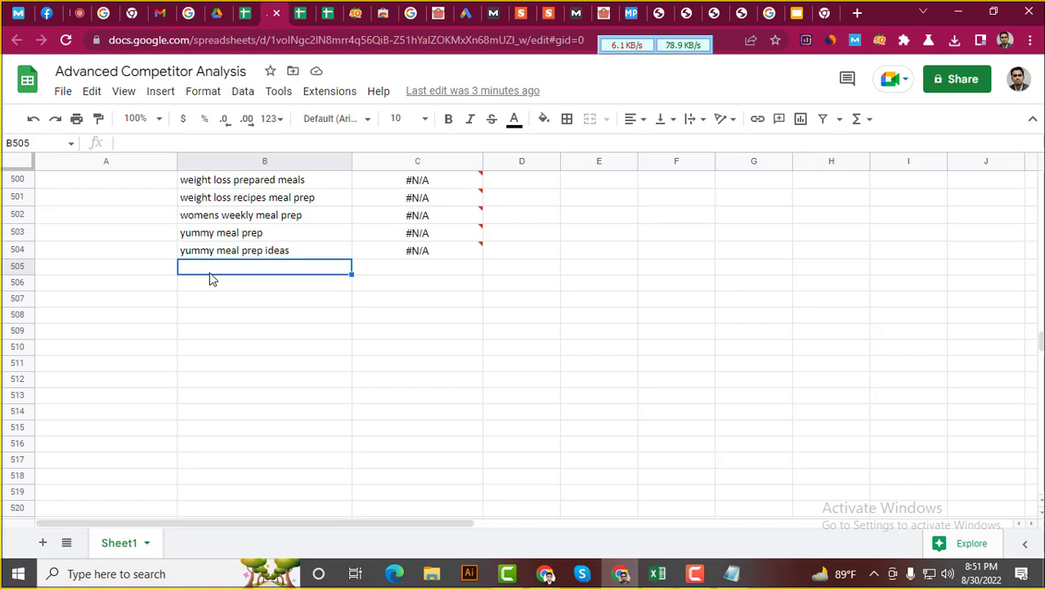
key("ctrl+v")
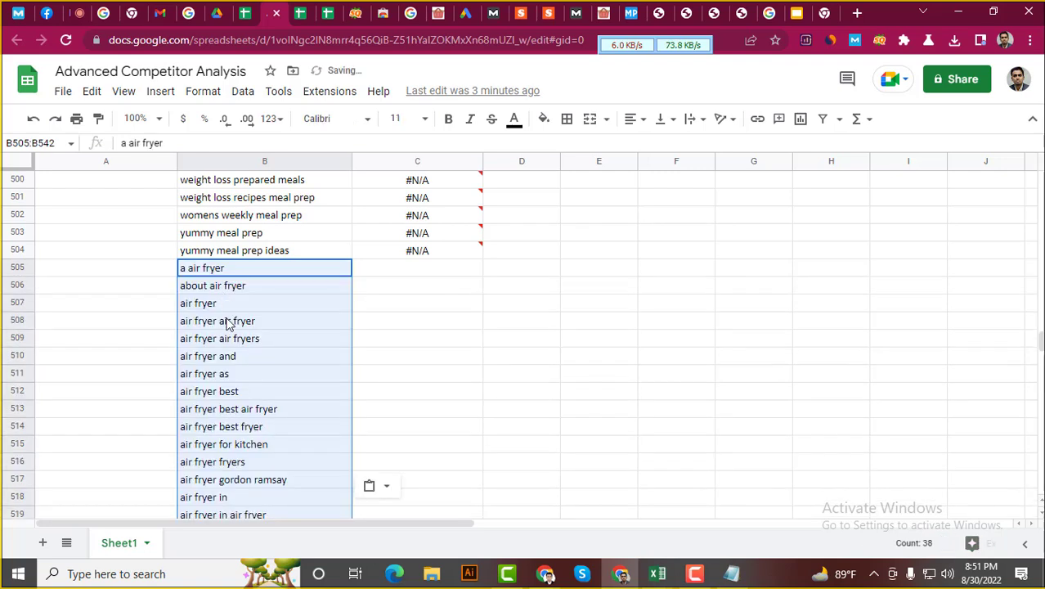
left_click(12, 268)
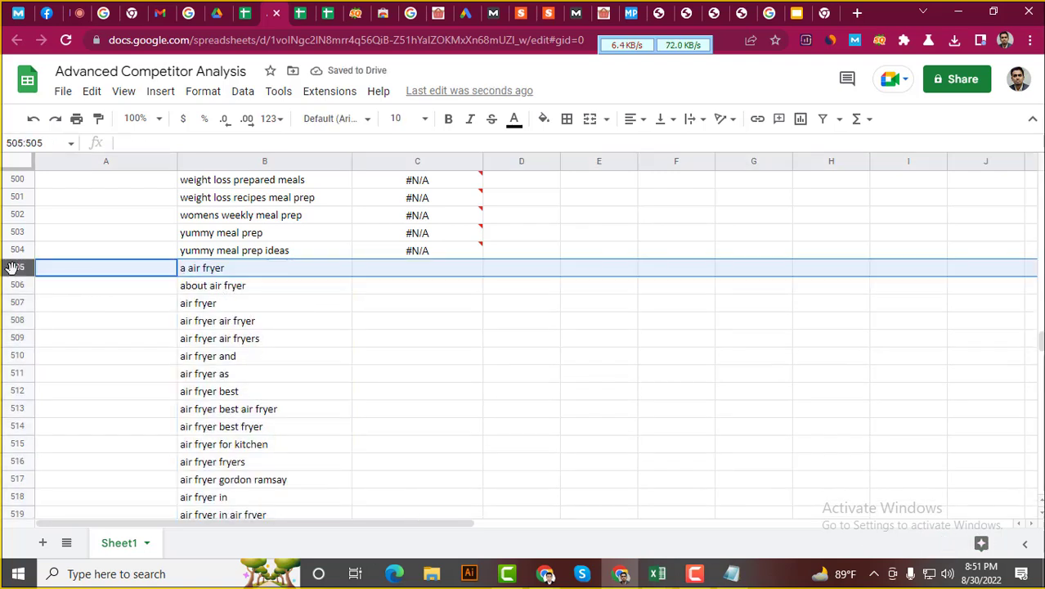
Fill row 504 orange as a divider above the new keywords
left_click(18, 249)
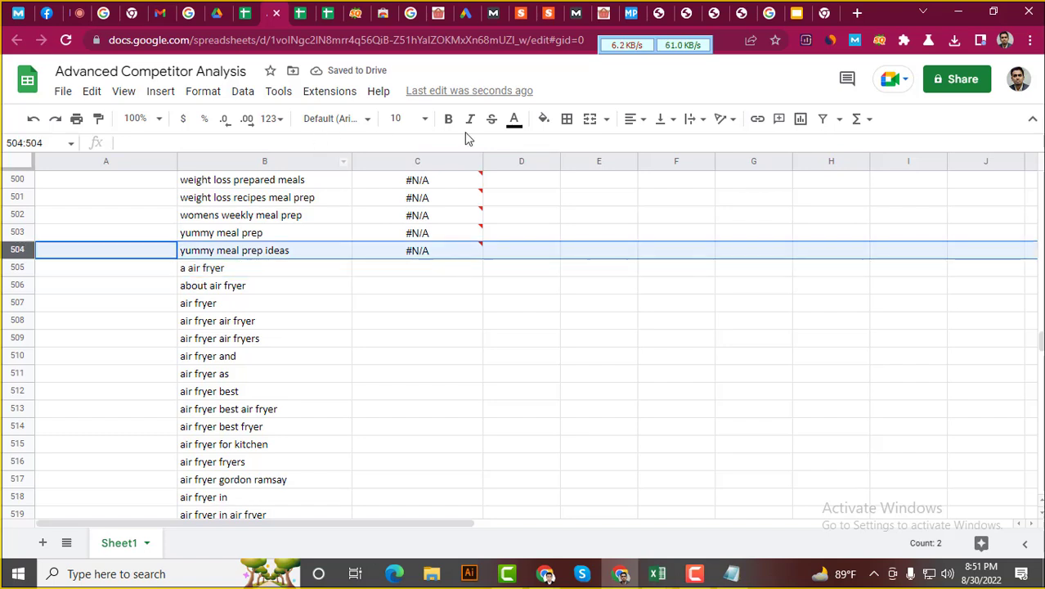
left_click(544, 120)
left_click(583, 265)
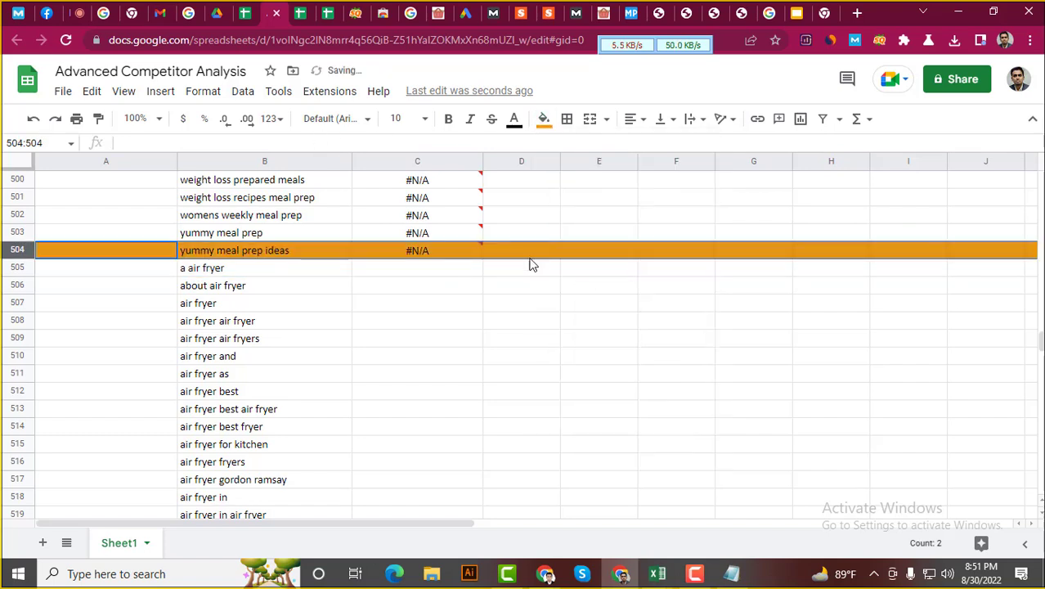
left_click(201, 273)
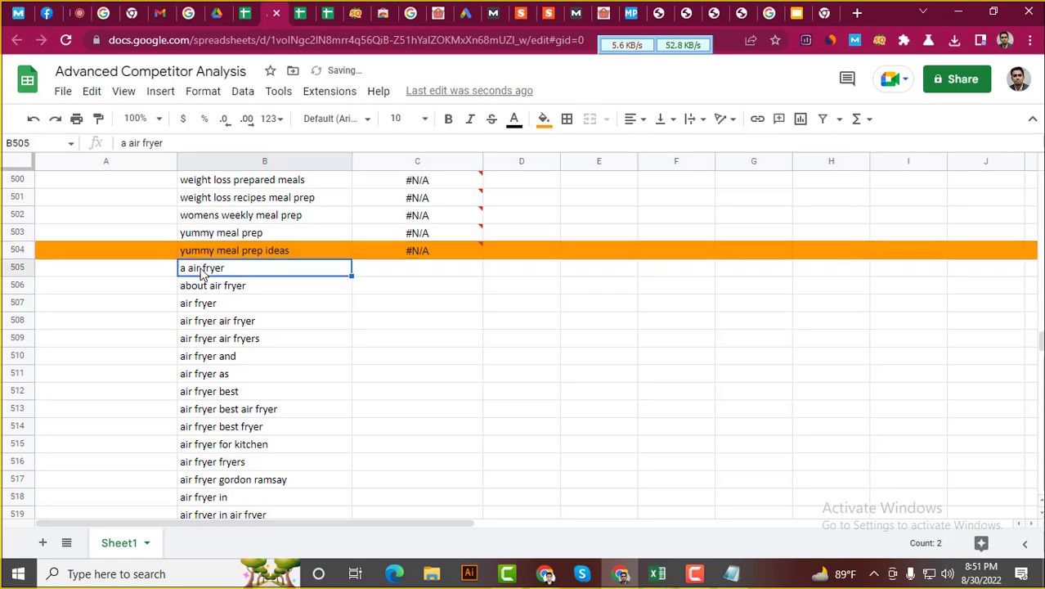
scroll(238, 392, "down", 7)
scroll(251, 441, "up", 6)
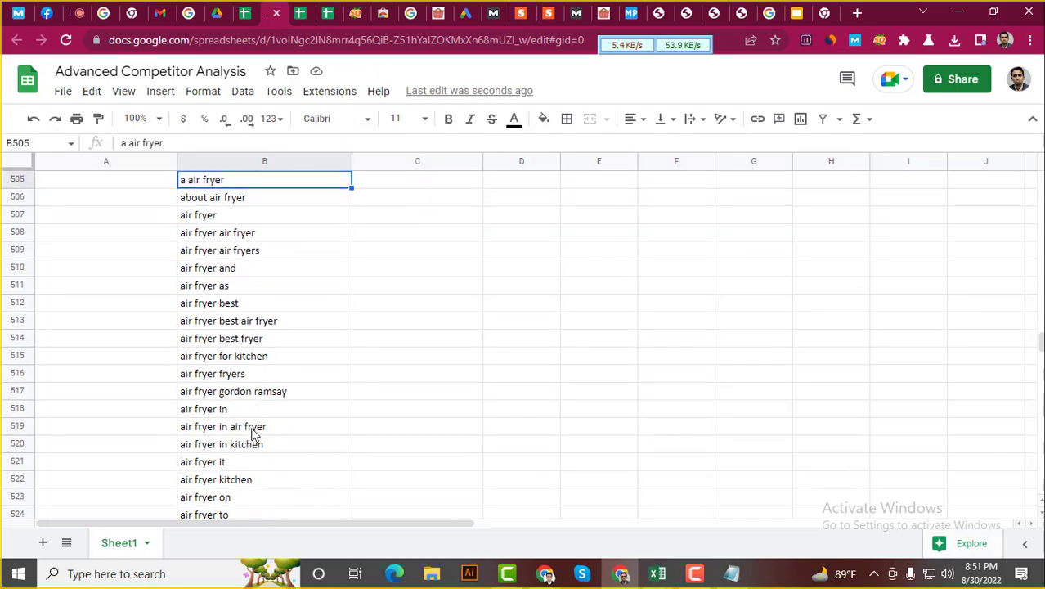
left_click(447, 9)
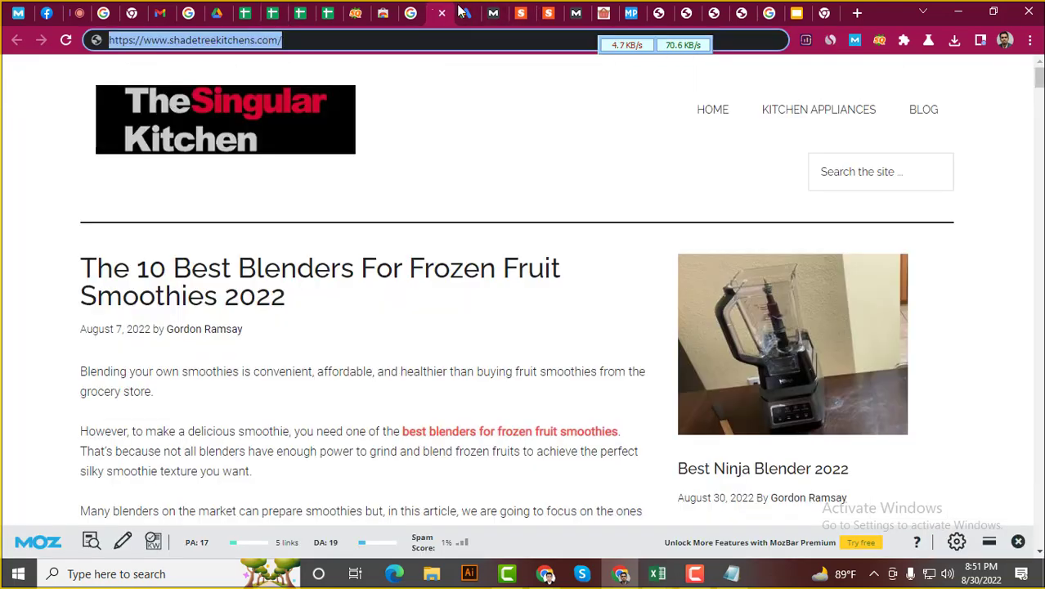
left_click(410, 12)
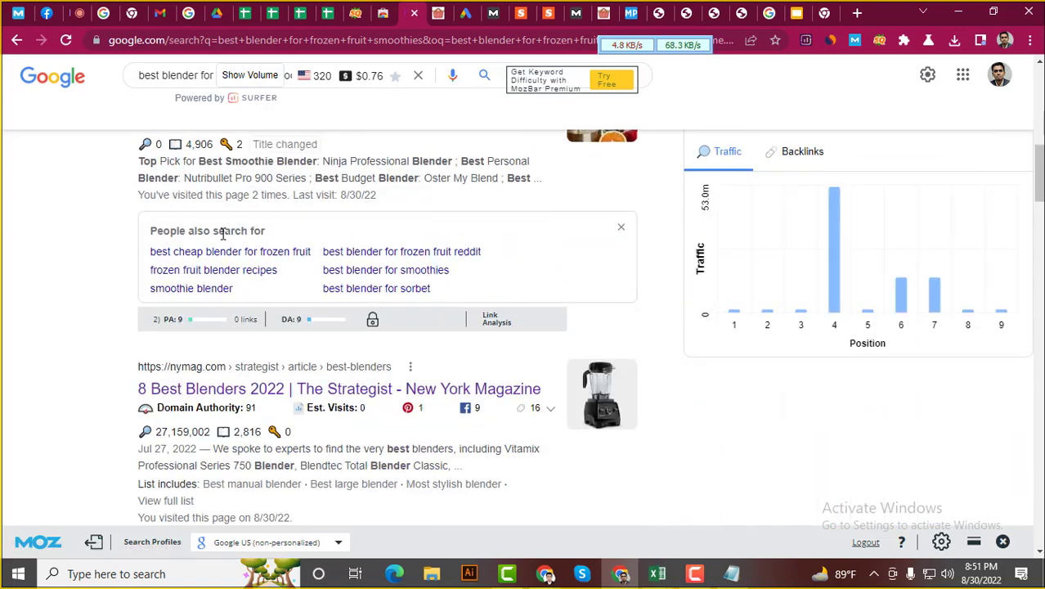
right_click(202, 388)
left_click(278, 399)
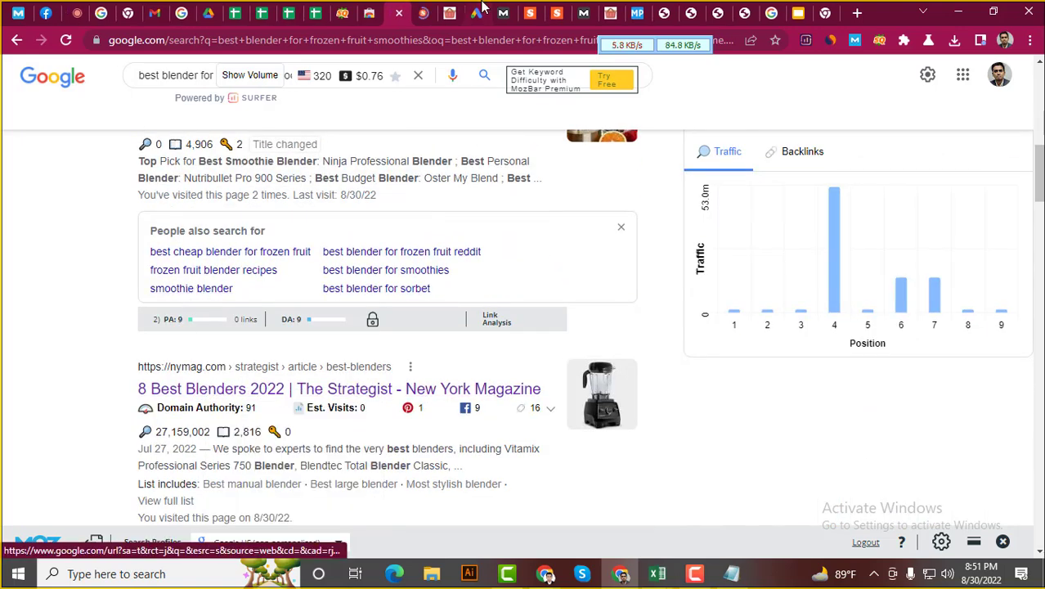
left_click(422, 13)
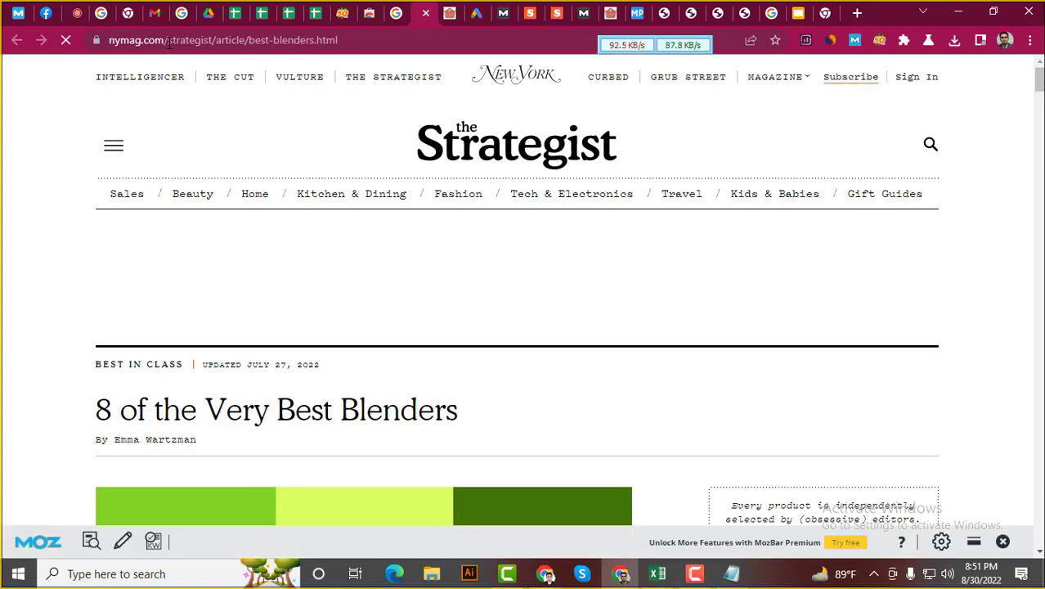
left_click_drag(168, 40, 465, 41)
key("BackSpace")
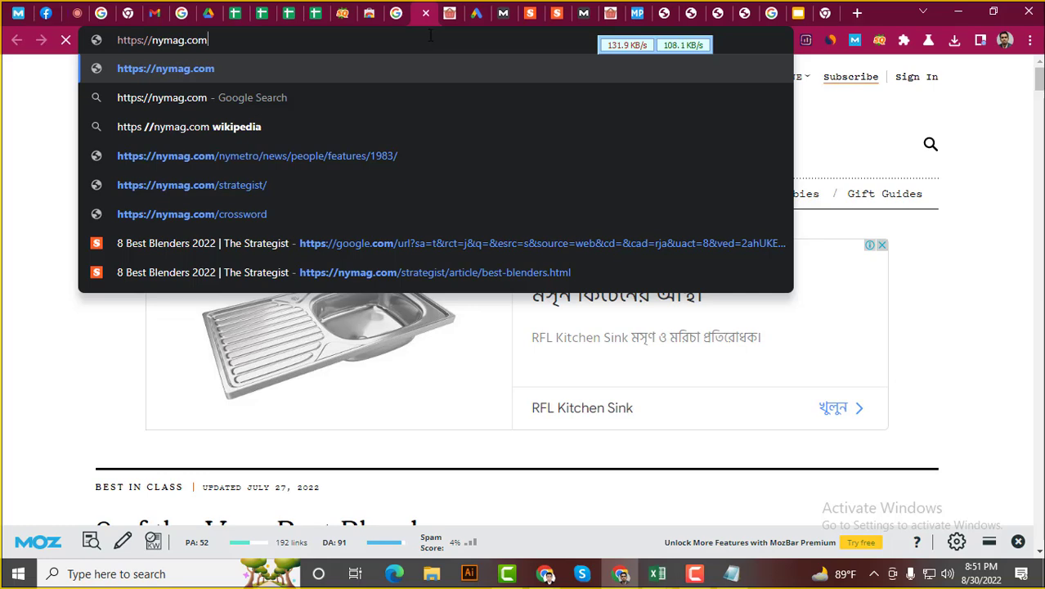
key("ctrl+a")
key("ctrl+c")
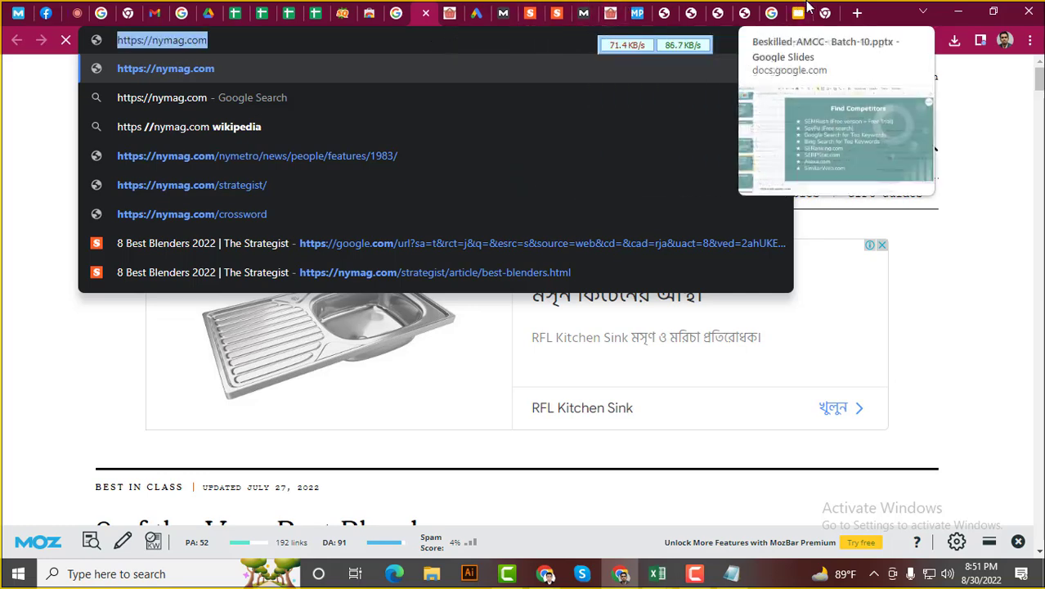
left_click(448, 11)
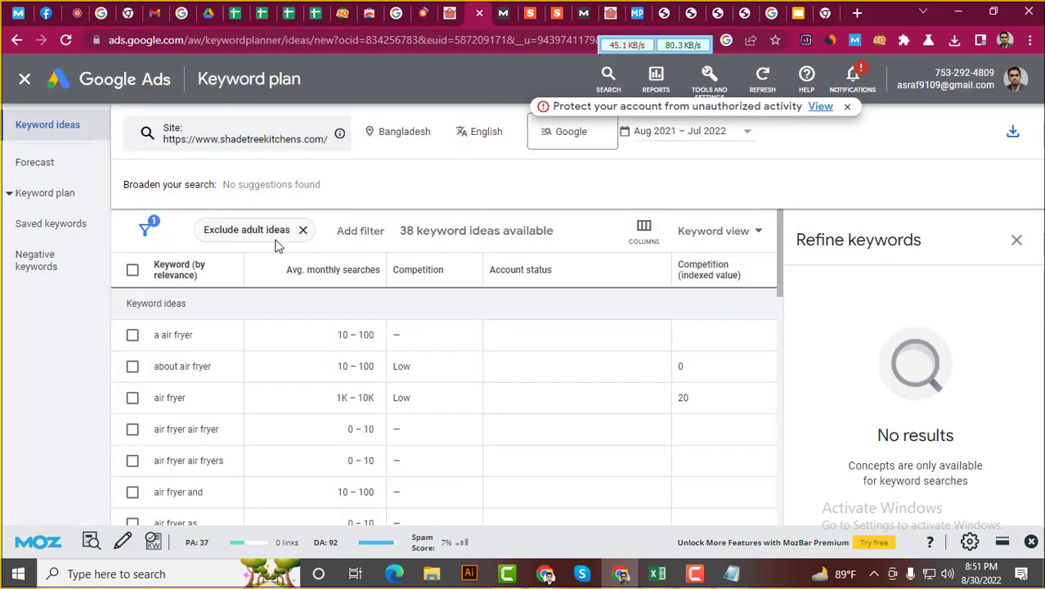
left_click(233, 139)
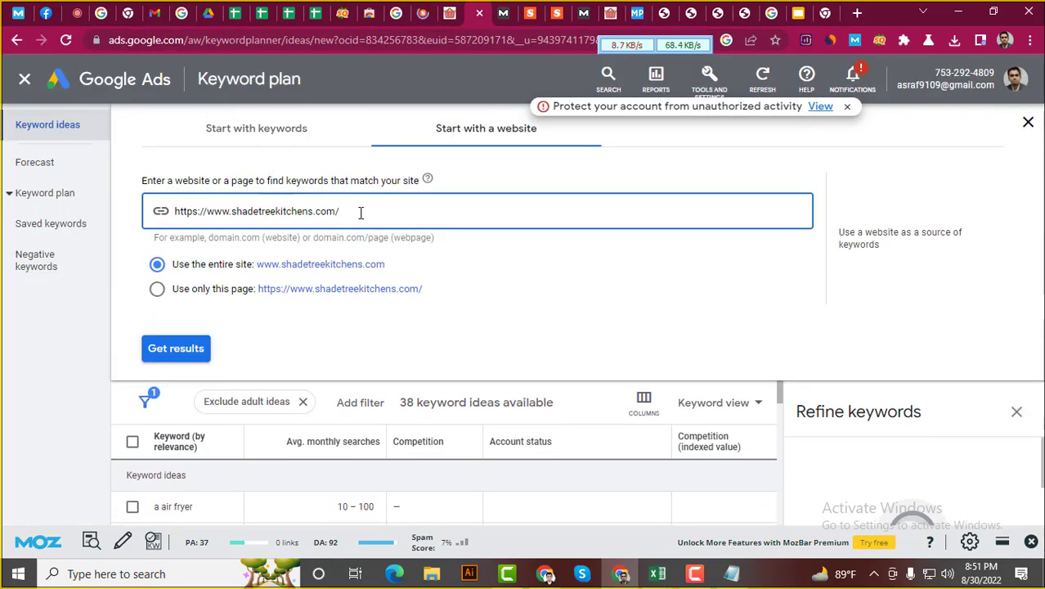
left_click_drag(360, 214, 110, 214)
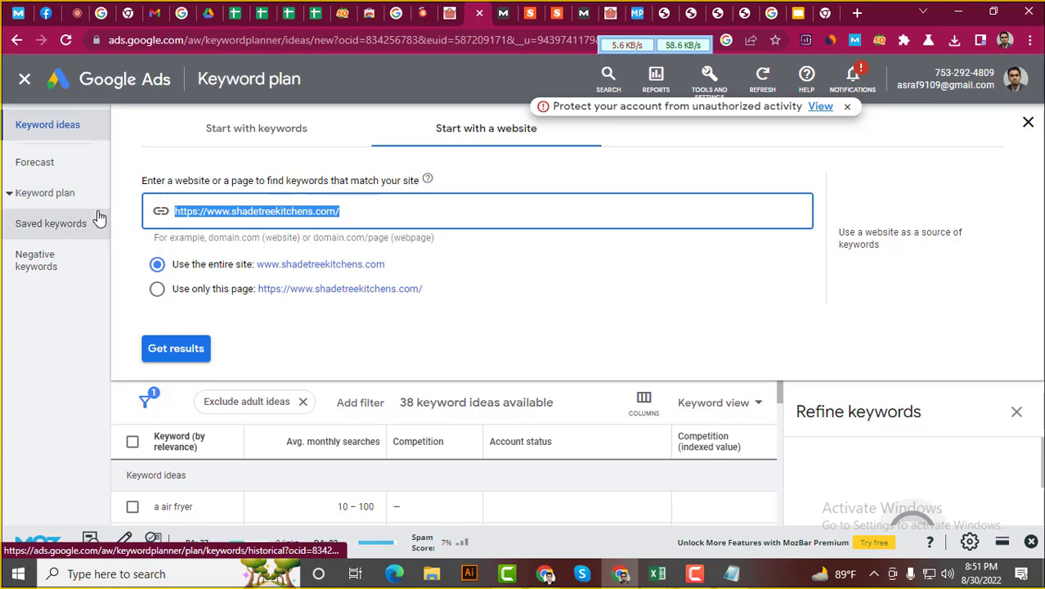
key("ctrl+v")
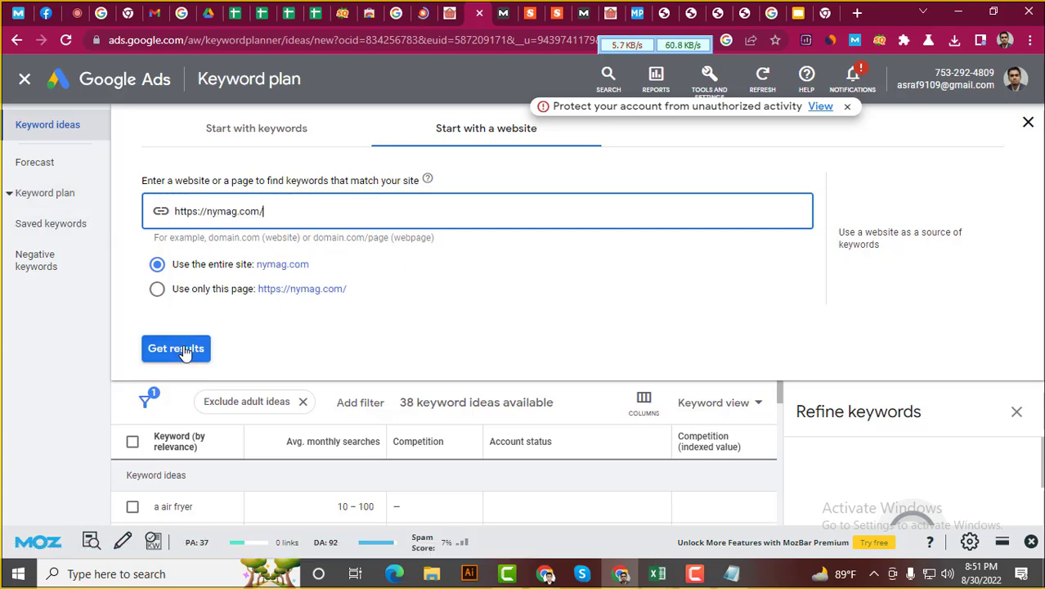
left_click(176, 348)
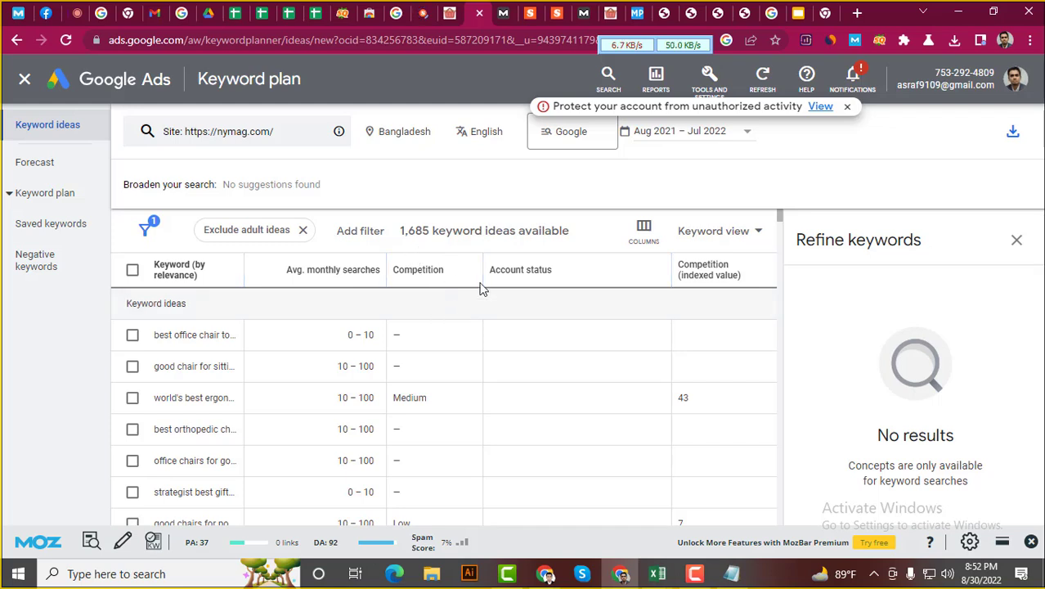
Download the 1,685 keyword ideas as a .csv and open the Keyword Stats report
left_click(1010, 136)
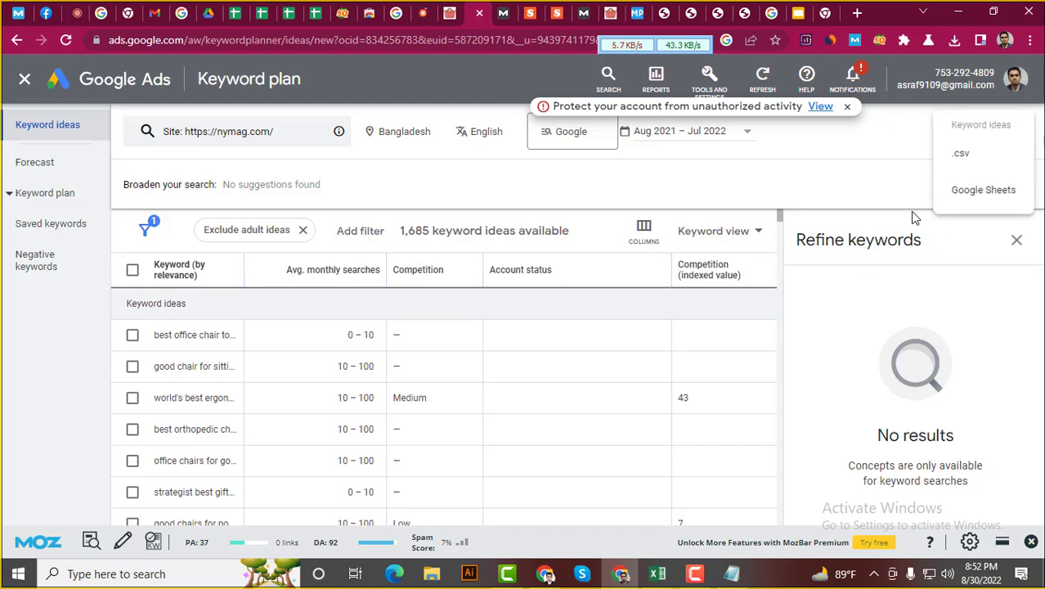
left_click(960, 155)
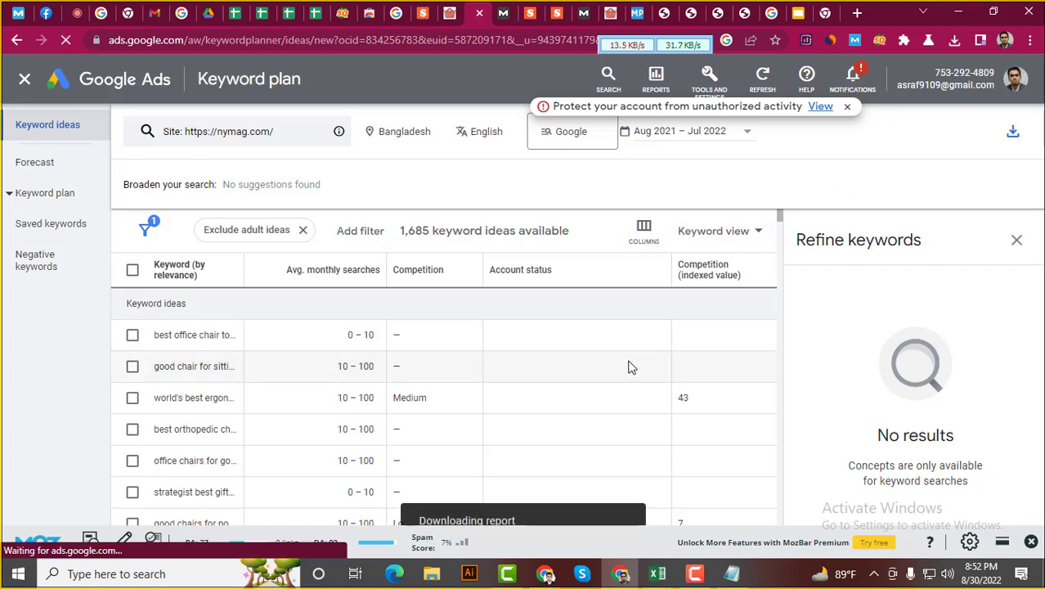
left_click(860, 91)
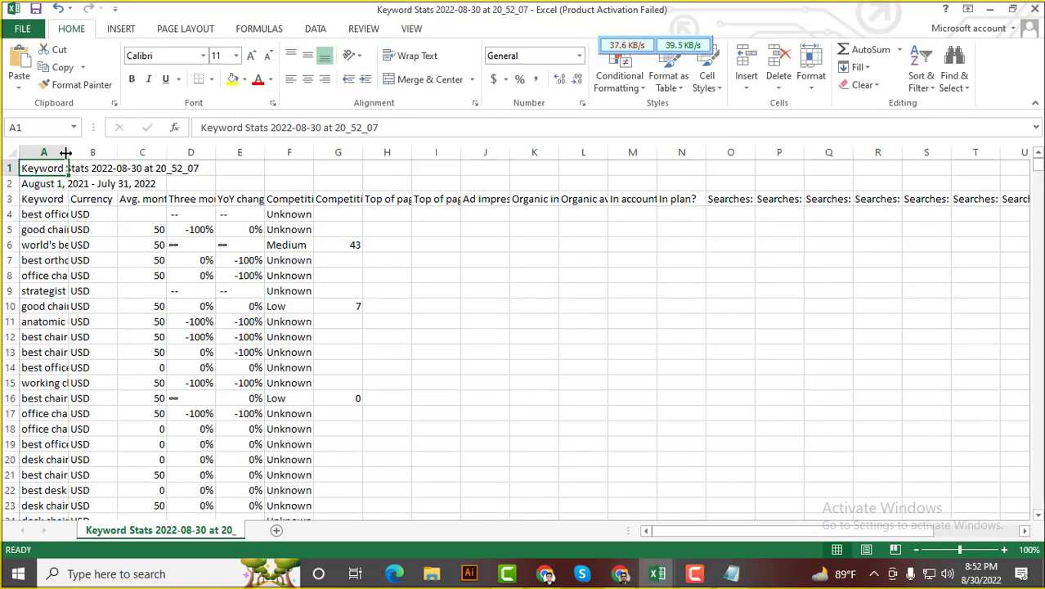
Widen column A and copy the 521 nymag.com keywords in A4:A524
left_click_drag(68, 152, 465, 152)
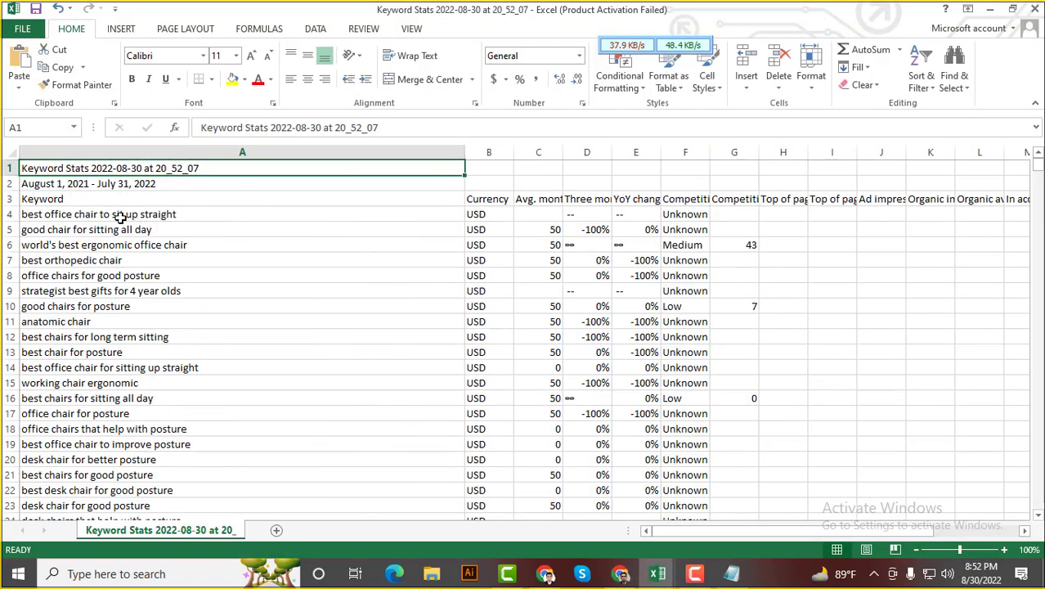
left_click_drag(62, 210, 96, 460)
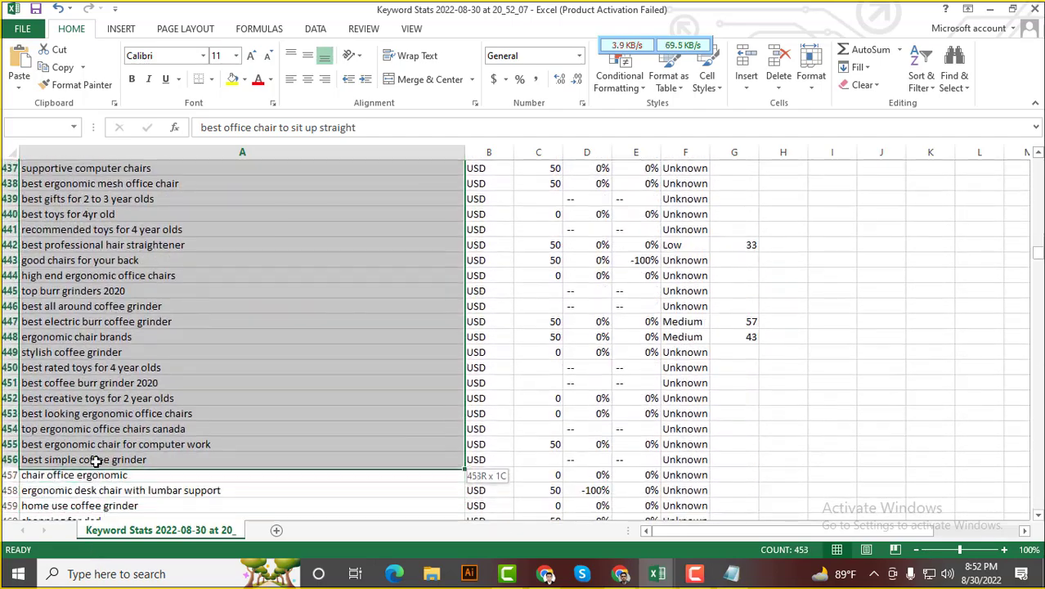
left_click_drag(96, 533, 191, 513)
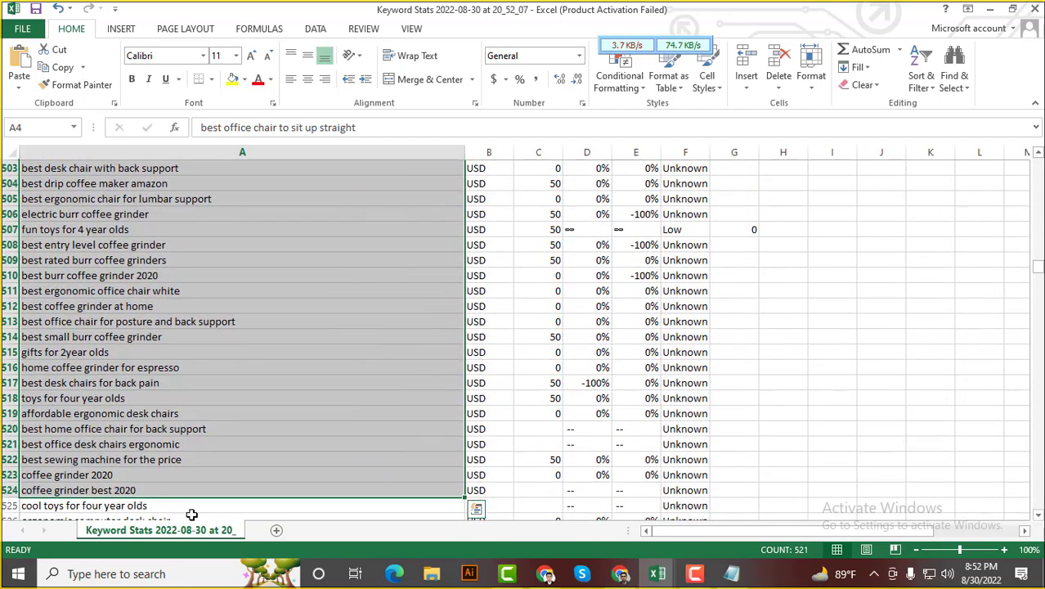
key("ctrl+c")
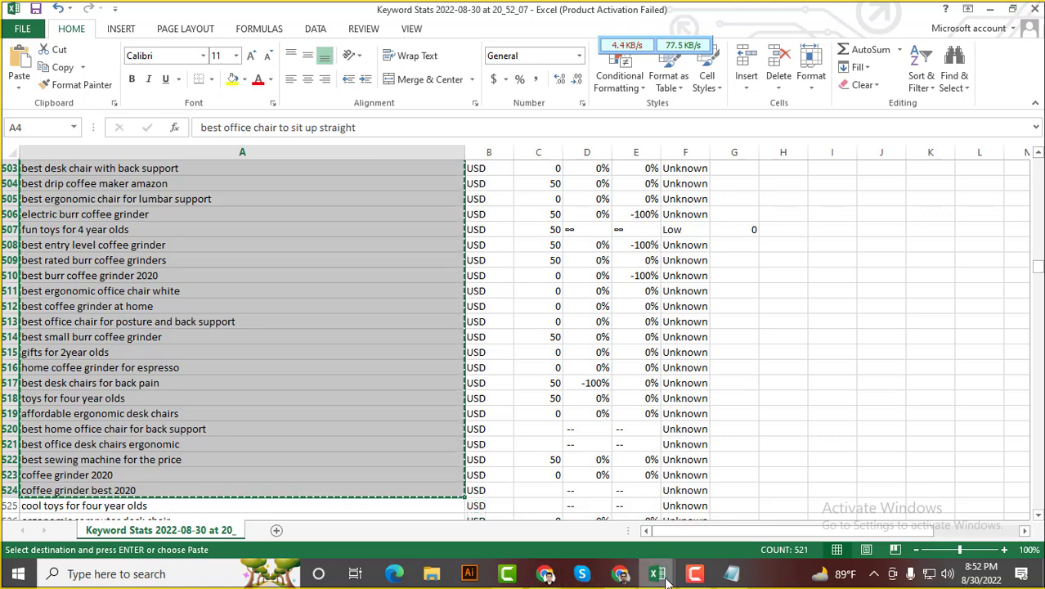
Paste the nymag.com keywords into Advanced Competitor Analysis starting at A505, then check C504's #N/A
mouse_move(552, 579)
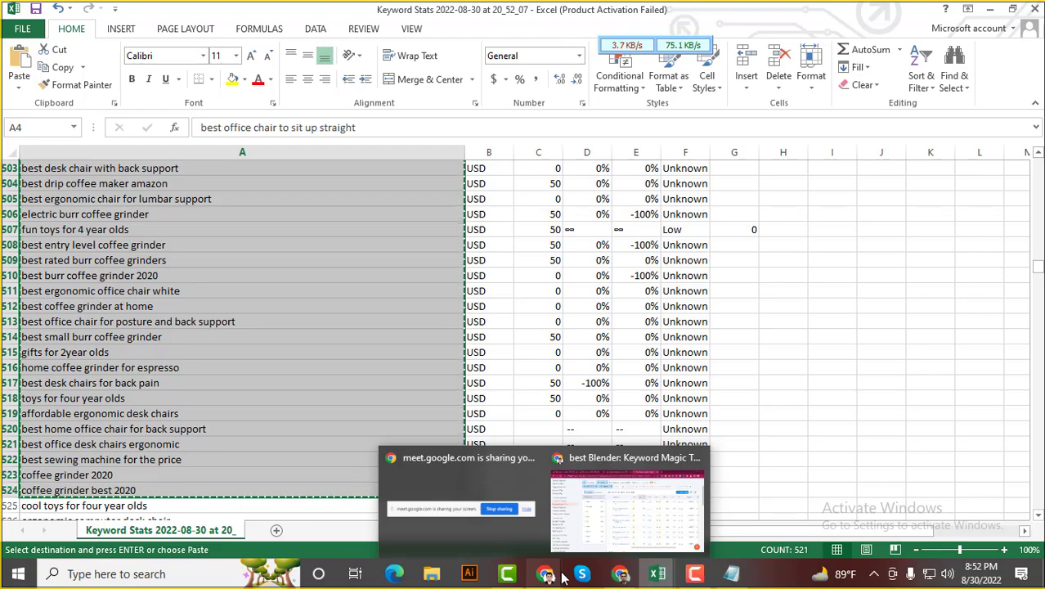
mouse_move(620, 575)
left_click(622, 537)
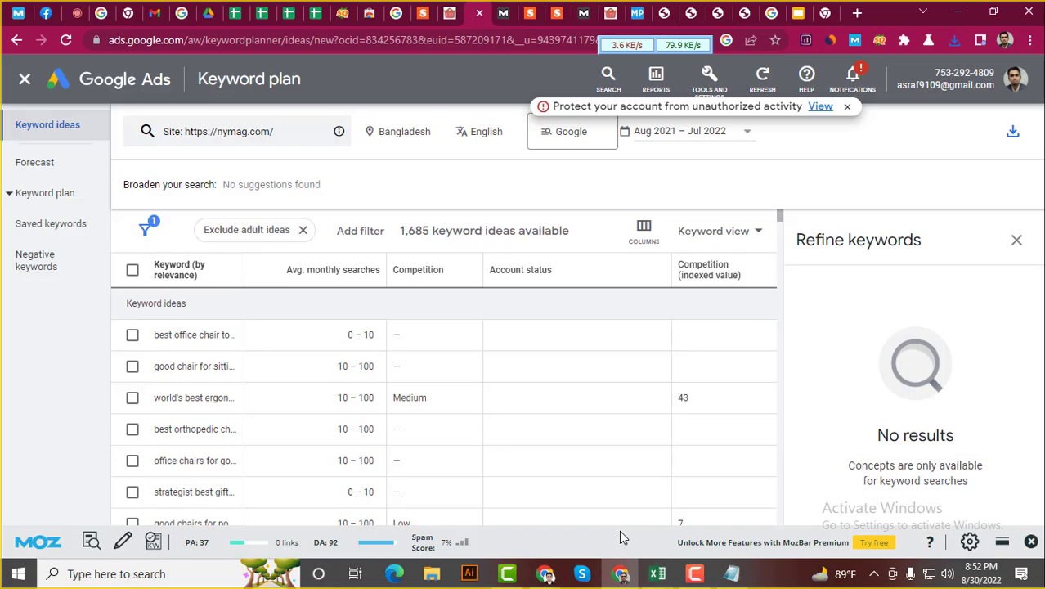
left_click(261, 7)
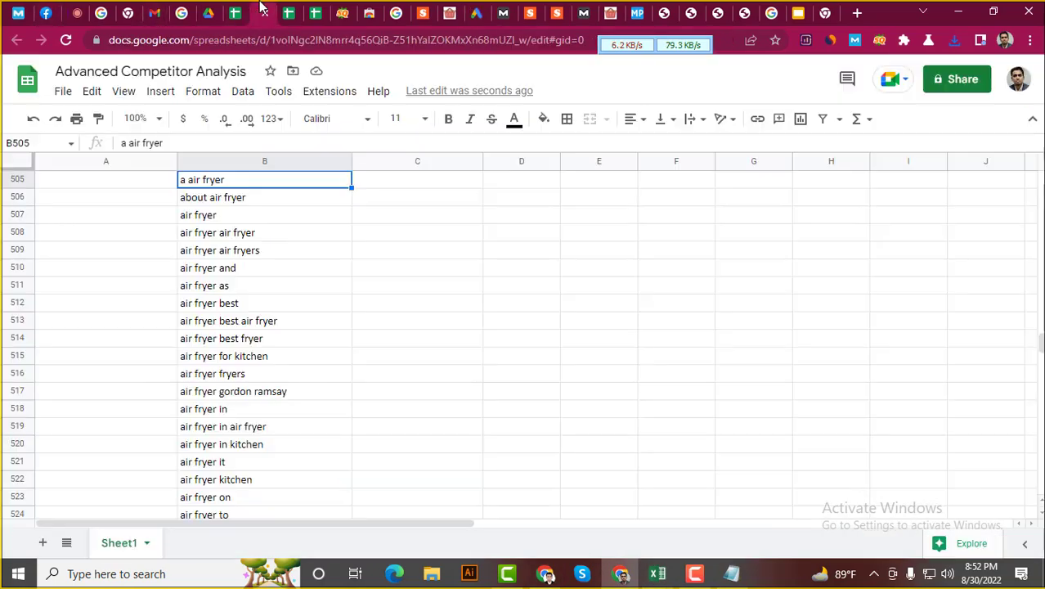
scroll(126, 369, "up", 2)
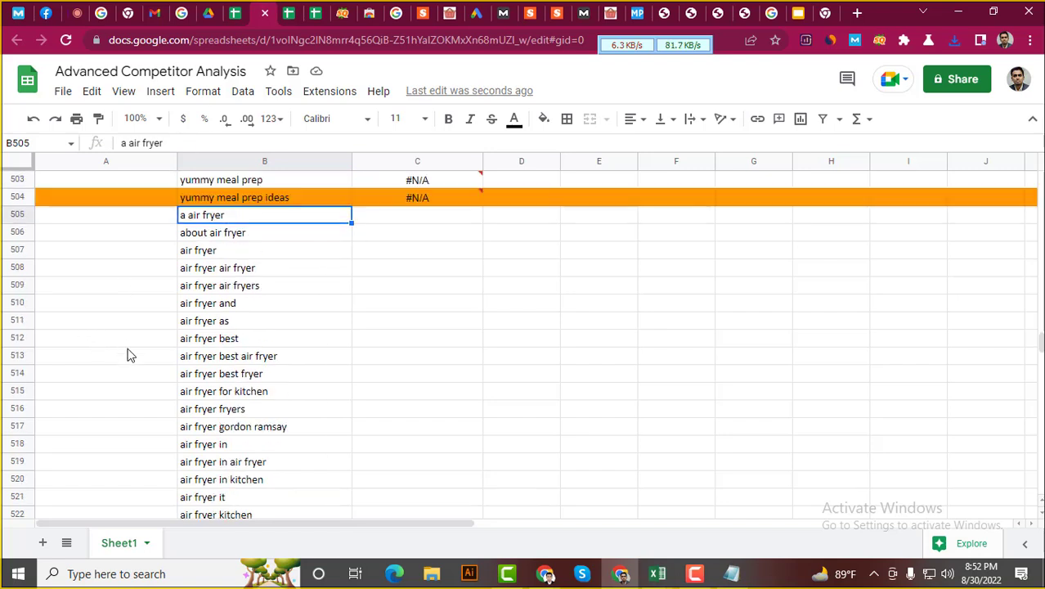
left_click(95, 279)
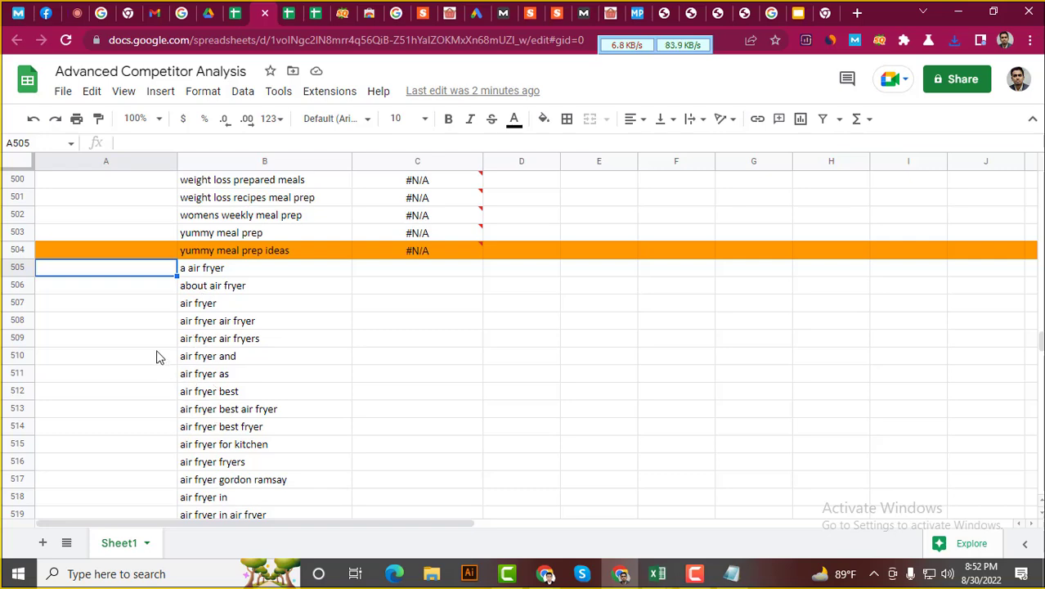
key("ctrl+v")
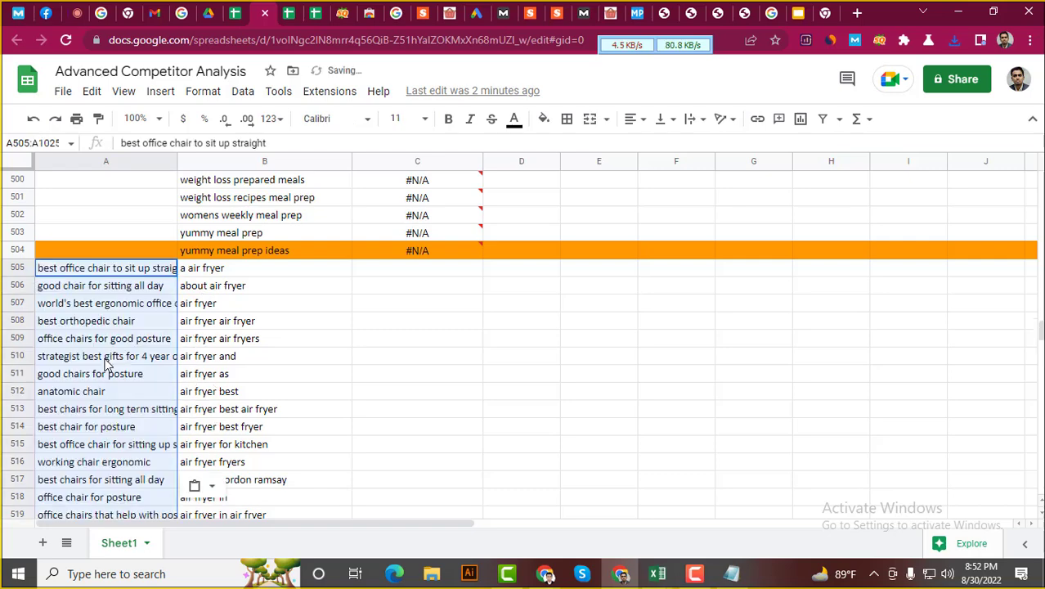
scroll(107, 364, "down", 4)
scroll(114, 373, "up", 7)
scroll(327, 399, "down", 1)
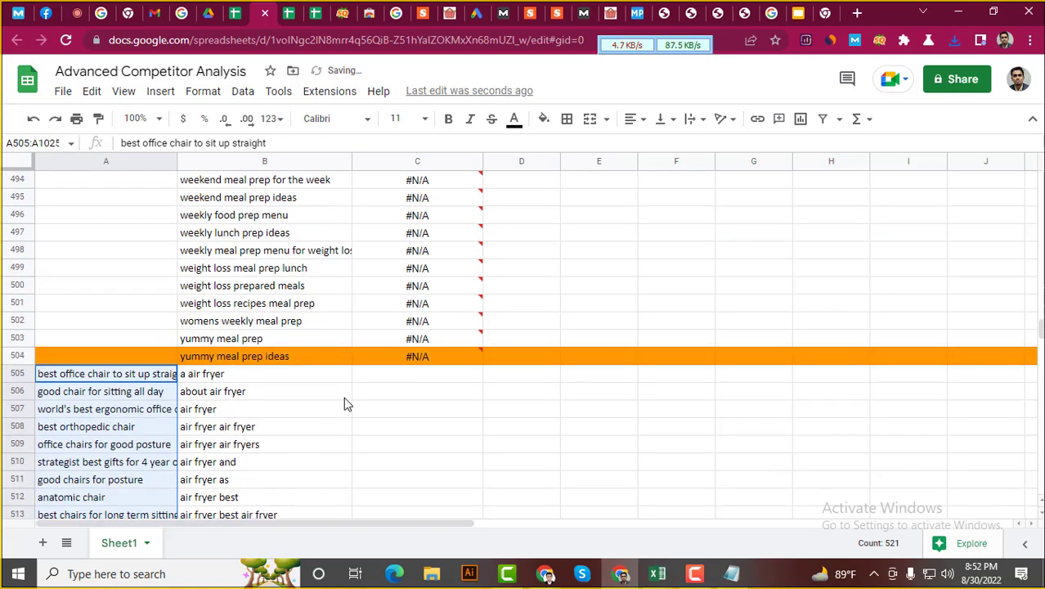
left_click(415, 358)
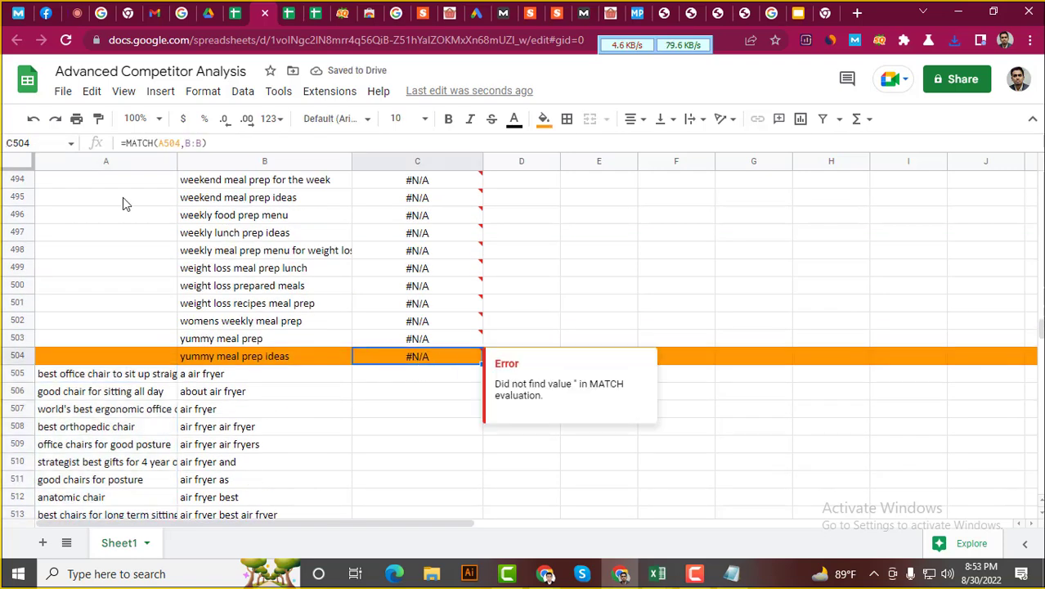
Inspect the MATCH formula in C504 and the #N/A errors in C502 and C504
left_click(132, 142)
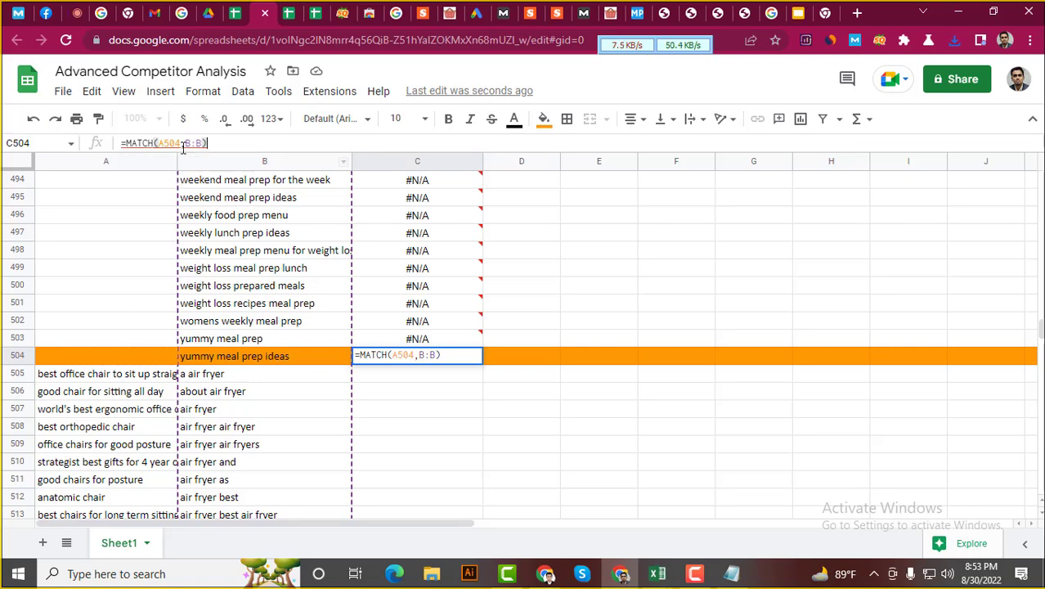
scroll(433, 331, "up", 20)
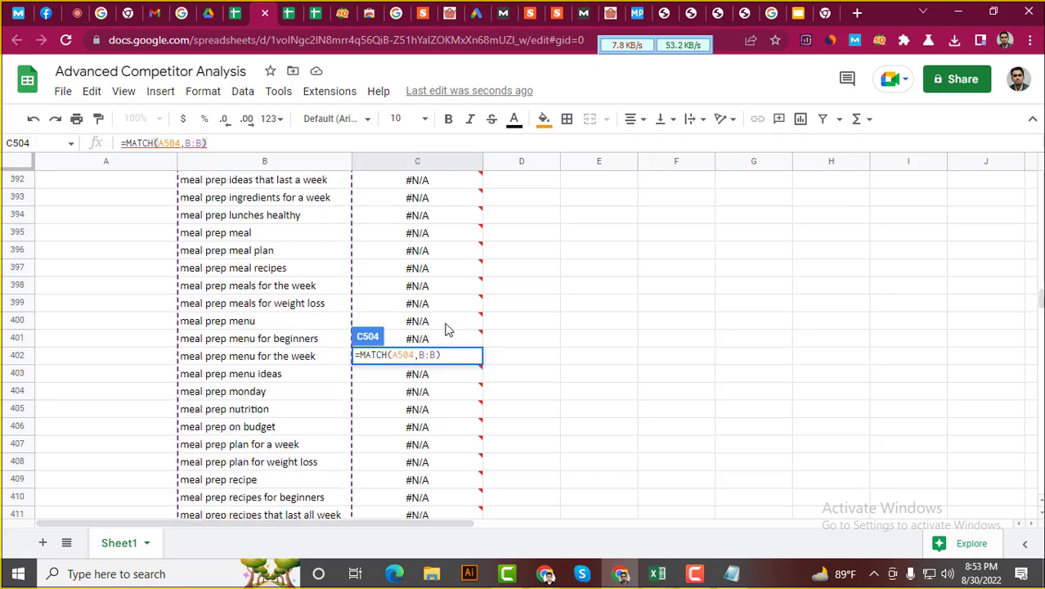
scroll(445, 329, "down", 3)
scroll(413, 427, "up", 3)
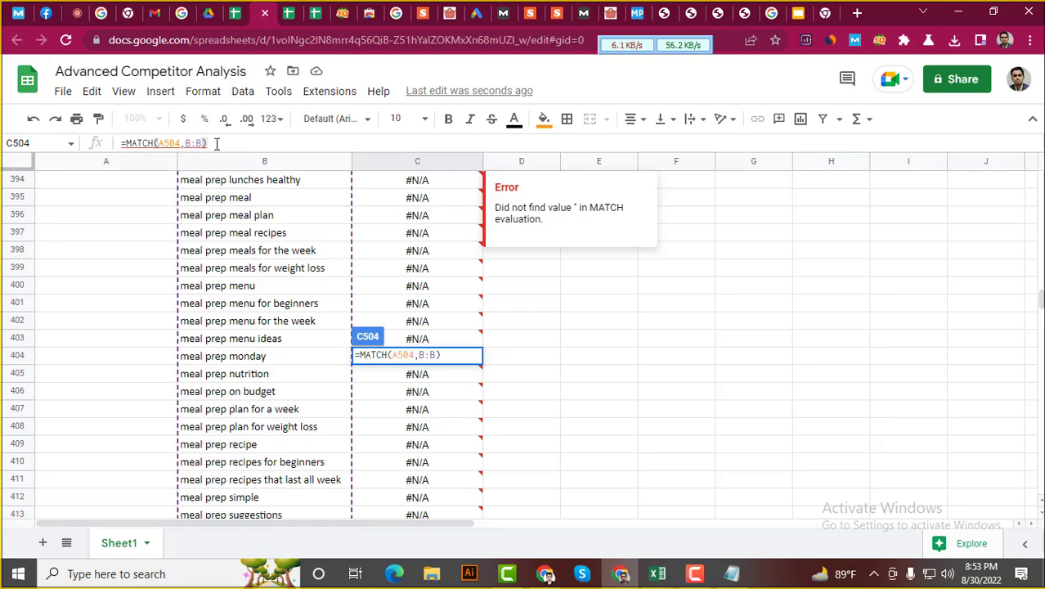
scroll(278, 456, "down", 20)
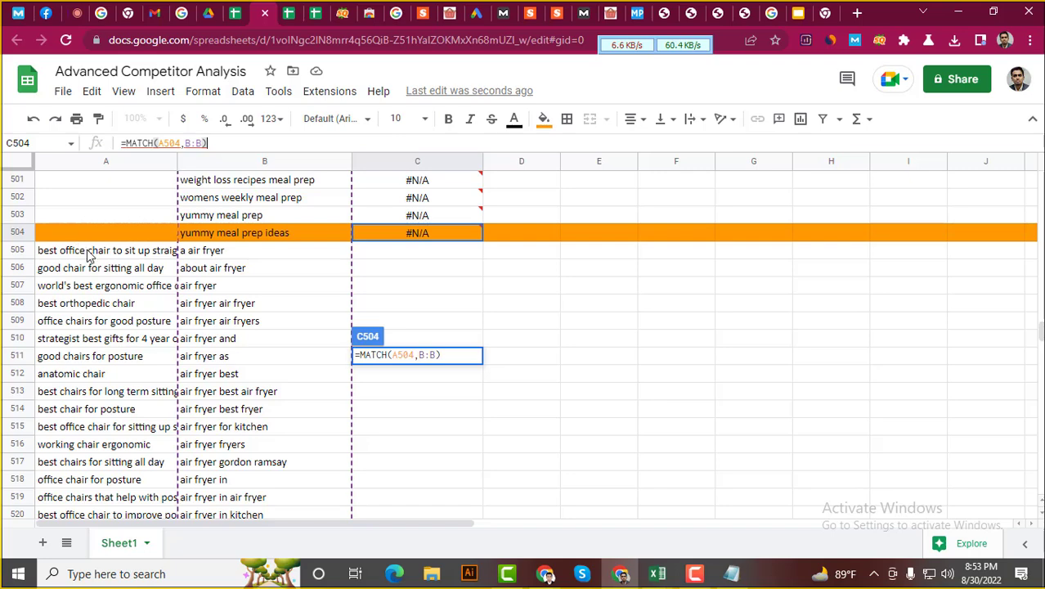
left_click(90, 255)
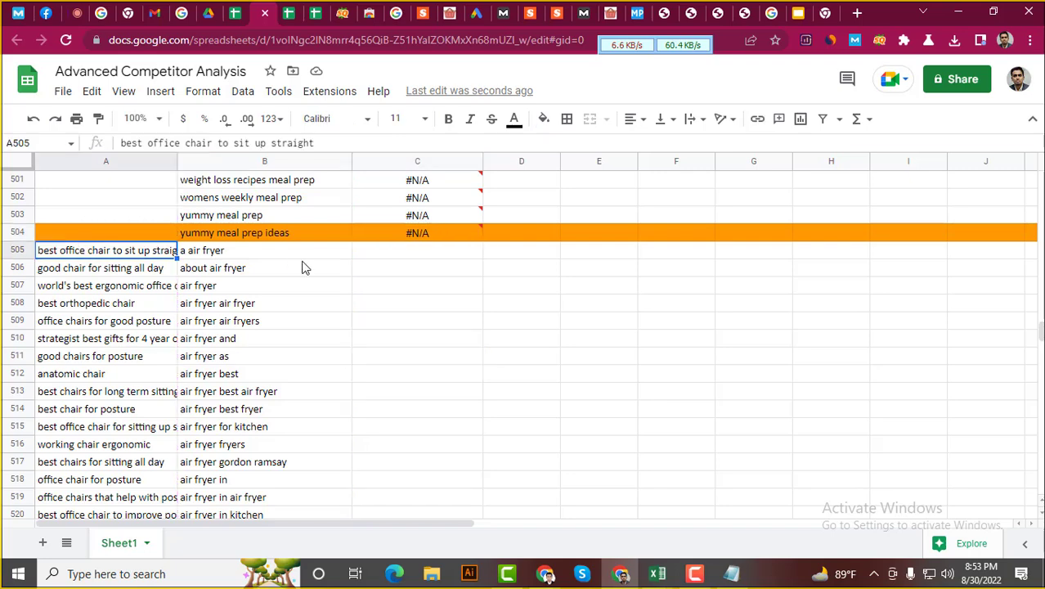
left_click(424, 239)
left_click(438, 203)
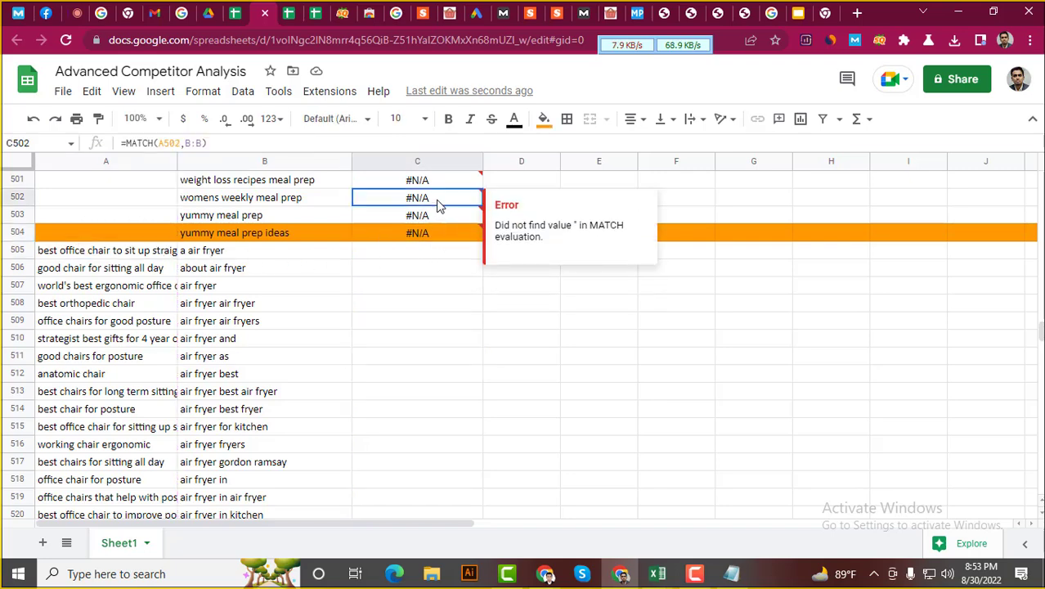
Select column C from row 504 downward, then clear that selection
left_click_drag(440, 231, 444, 541)
scroll(460, 409, "up", 8)
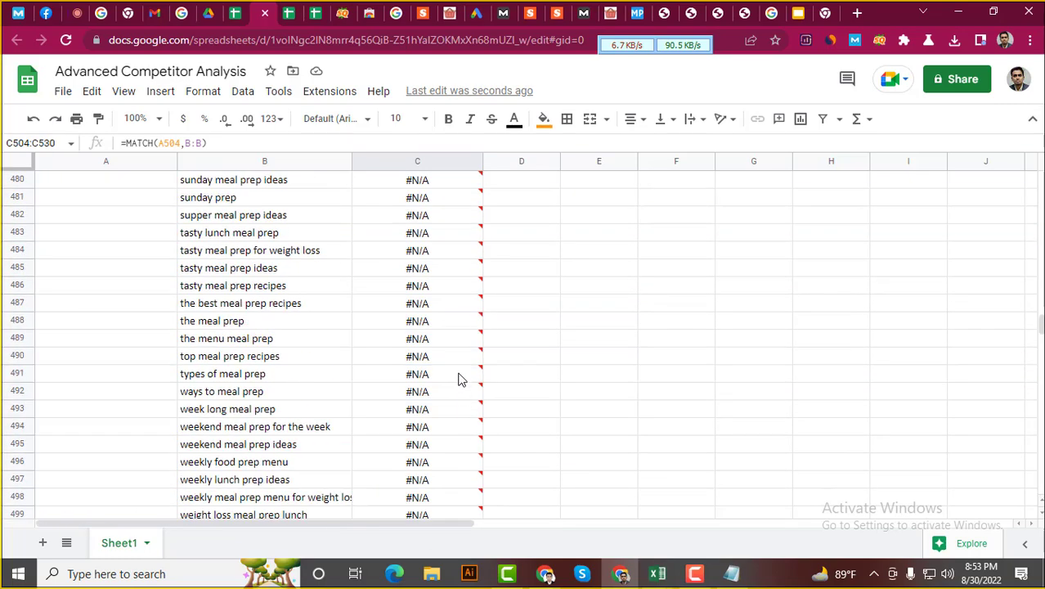
scroll(429, 327, "up", 3)
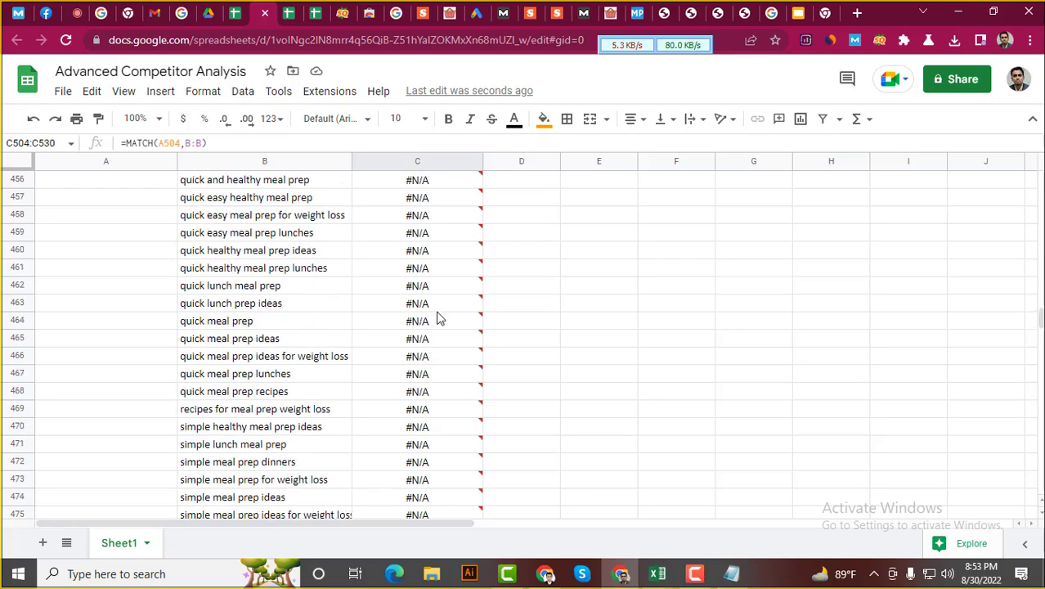
scroll(436, 315, "down", 10)
scroll(437, 309, "up", 3)
left_click_drag(437, 233, 449, 498)
scroll(448, 448, "up", 4)
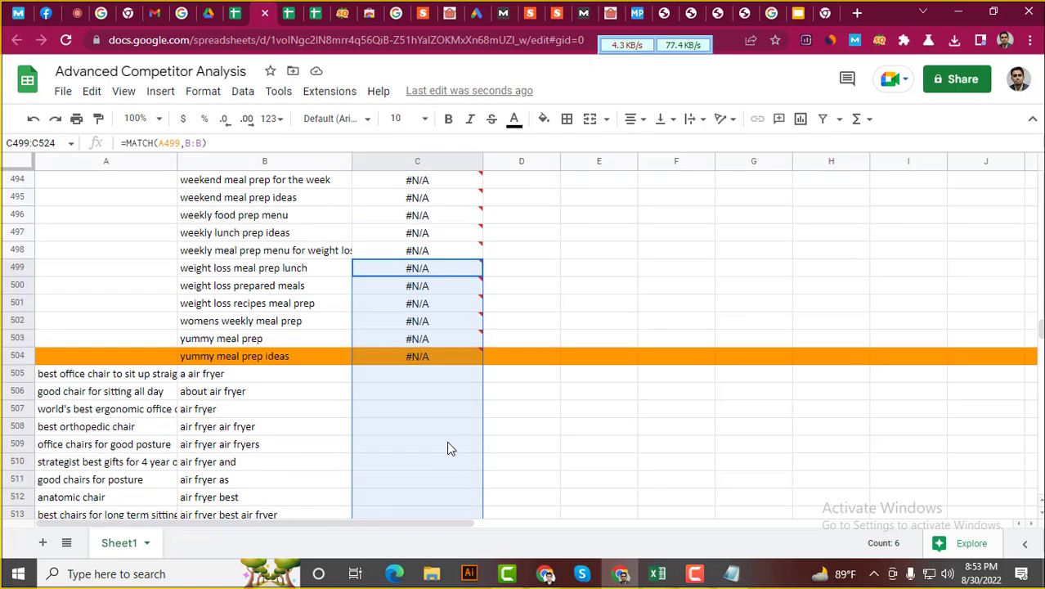
left_click(607, 290)
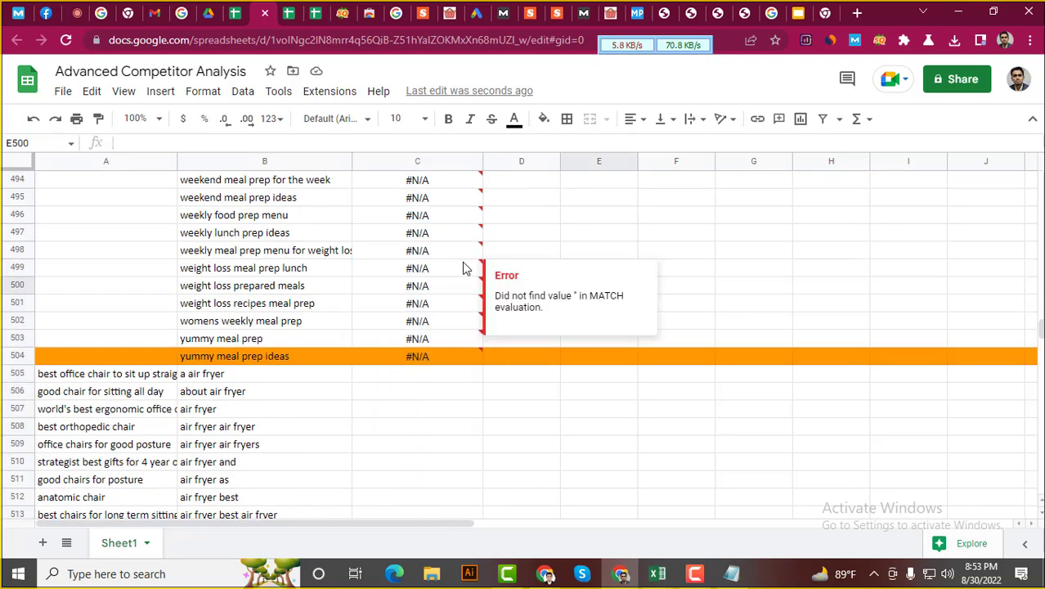
Copy C503's =MATCH(A503,B:B) formula text after checking C499, then pick C505
left_click(464, 269)
scroll(454, 294, "down", 1)
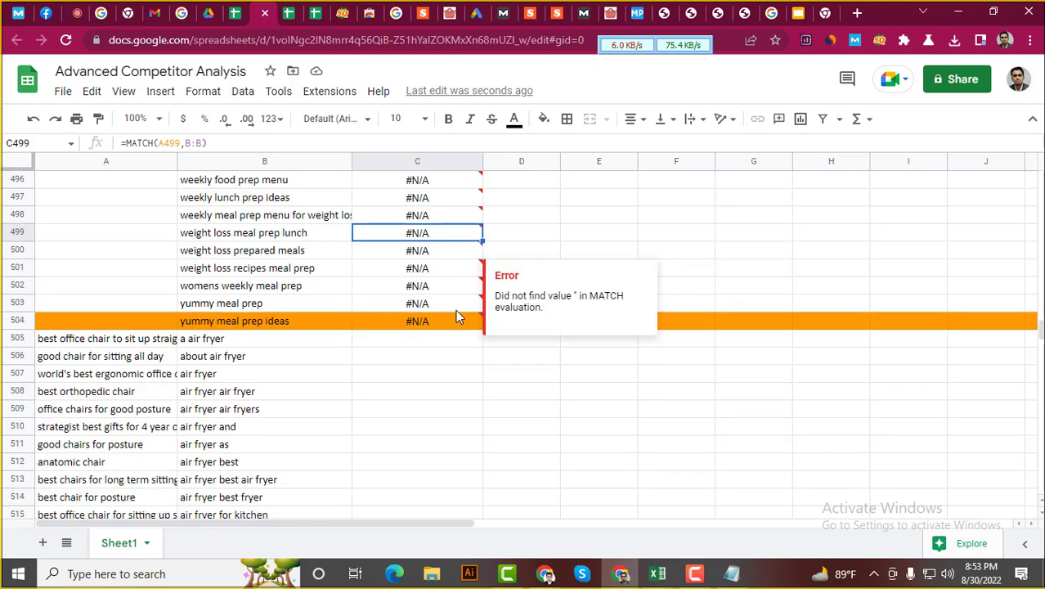
left_click(427, 343)
left_click(438, 303)
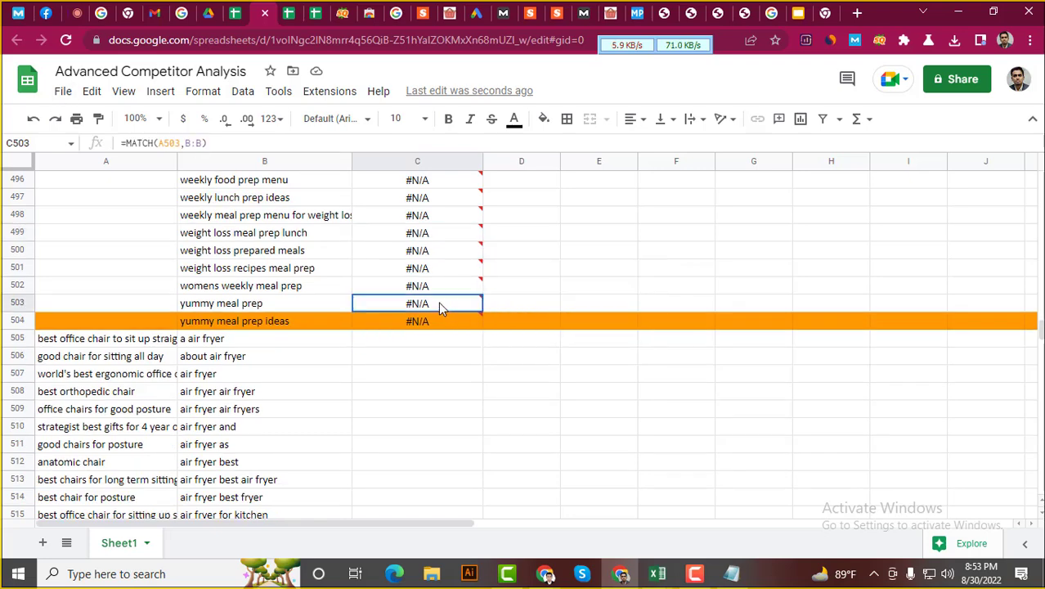
left_click_drag(211, 144, 115, 144)
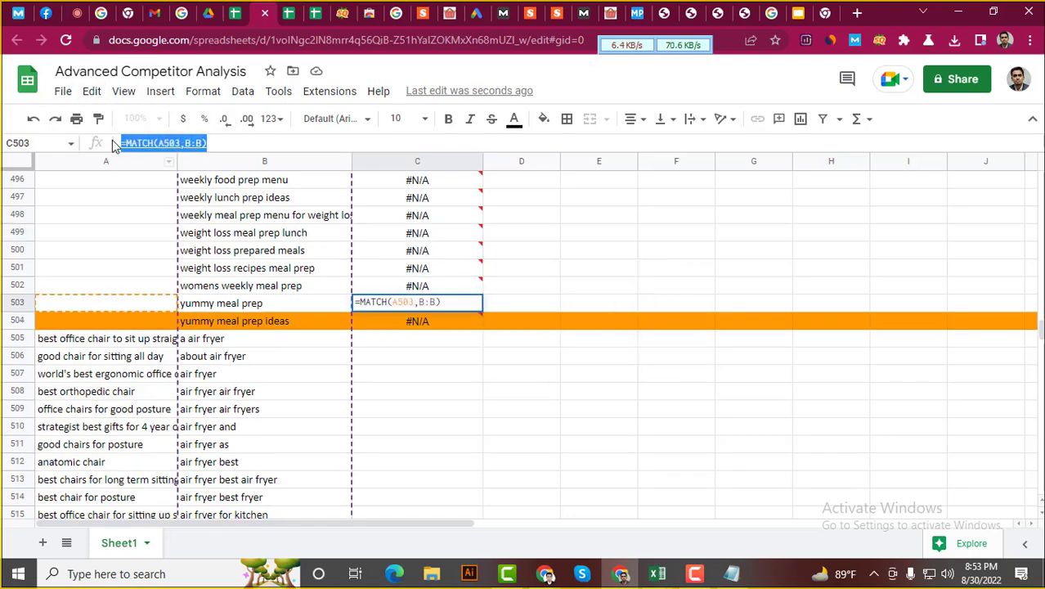
left_click(413, 345)
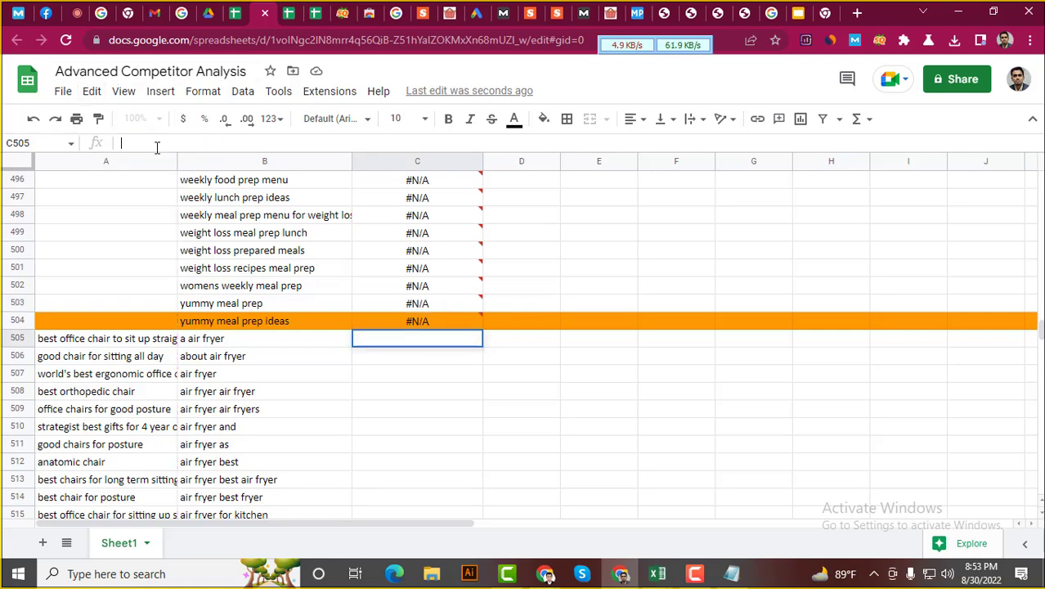
key("ctrl+v")
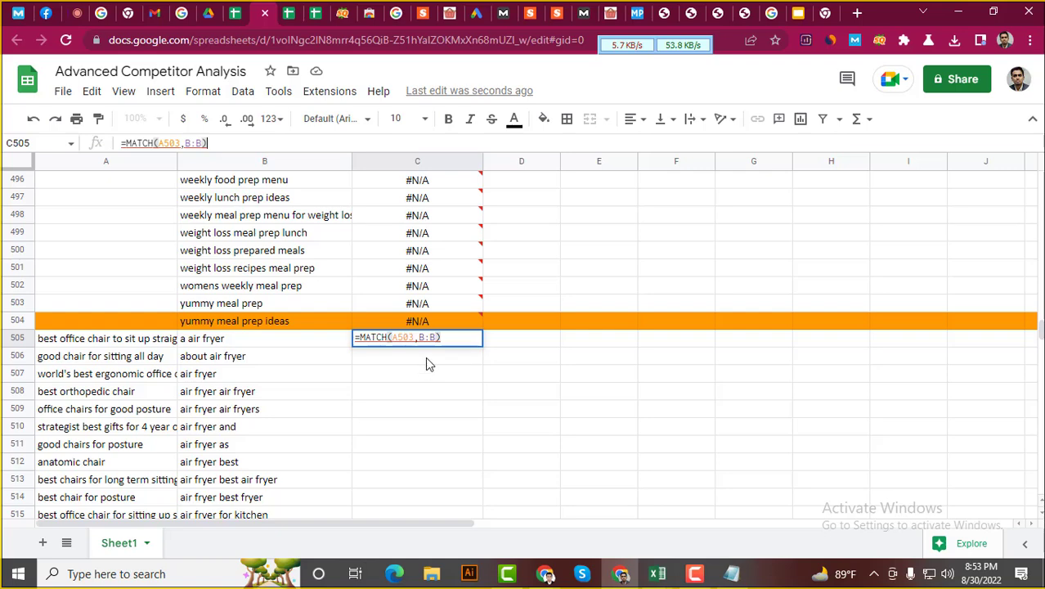
key("Return")
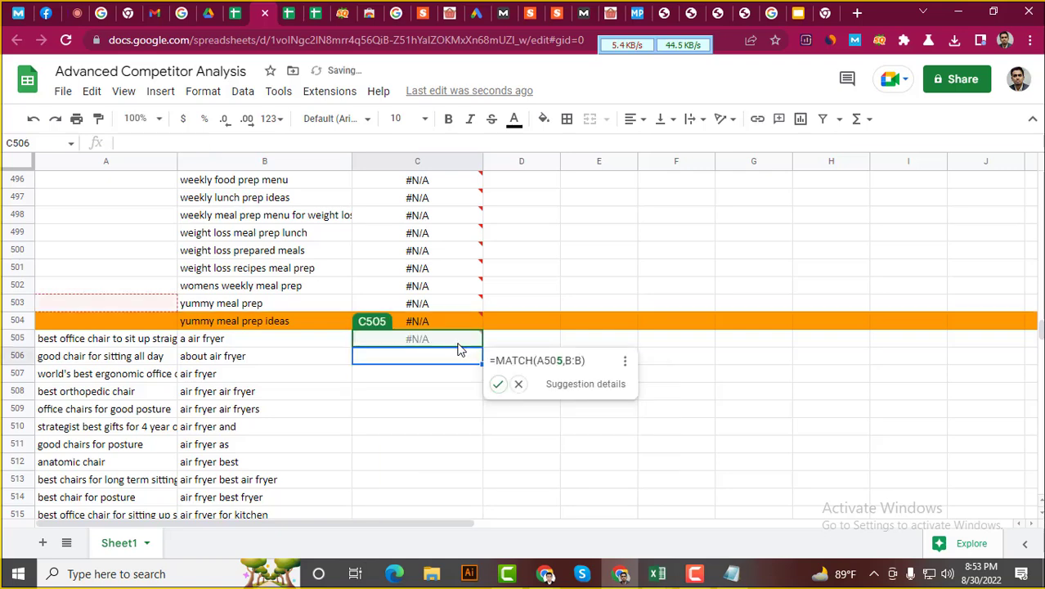
left_click(749, 360)
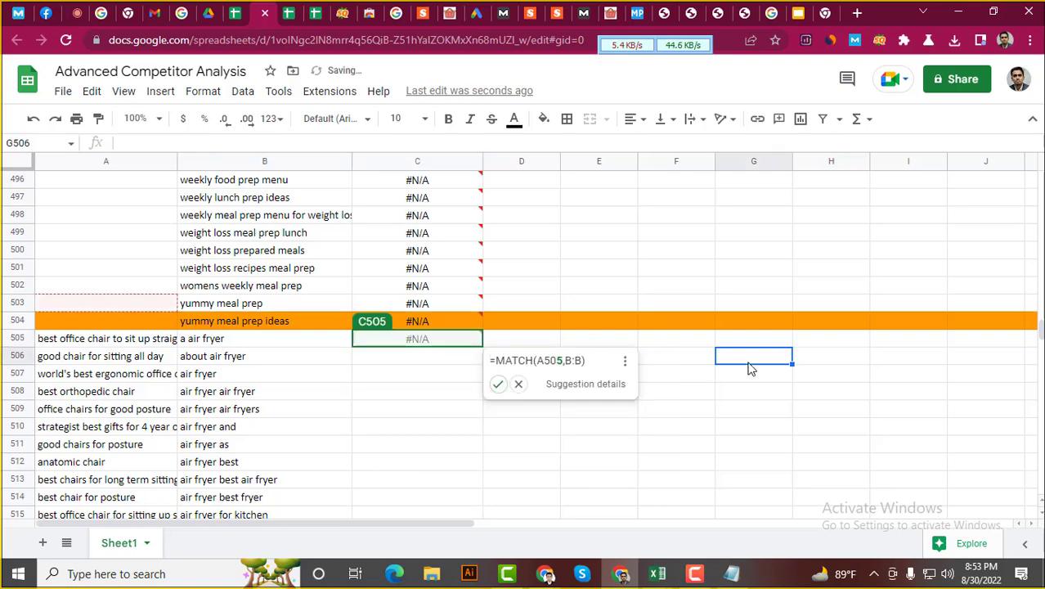
double_click(479, 345)
left_click(562, 341)
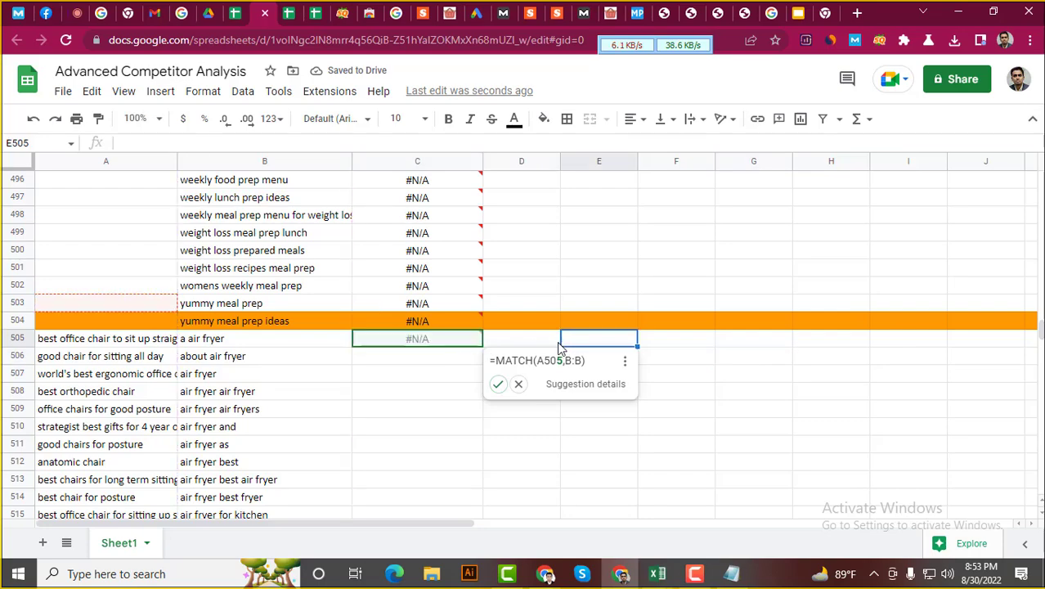
left_click(470, 342)
left_click_drag(481, 345, 451, 576)
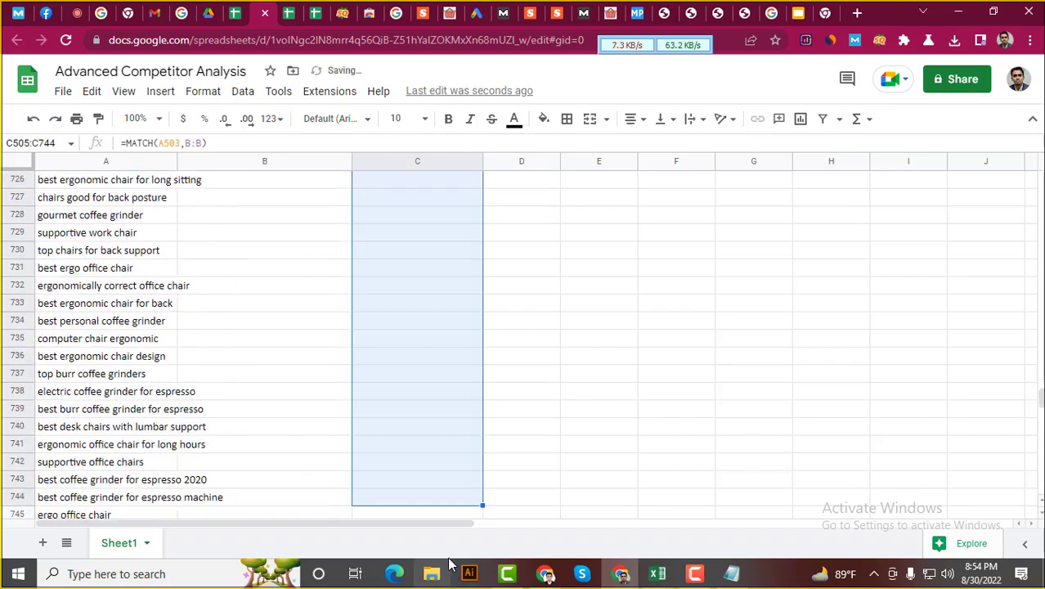
scroll(603, 414, "up", 10)
scroll(603, 415, "up", 20)
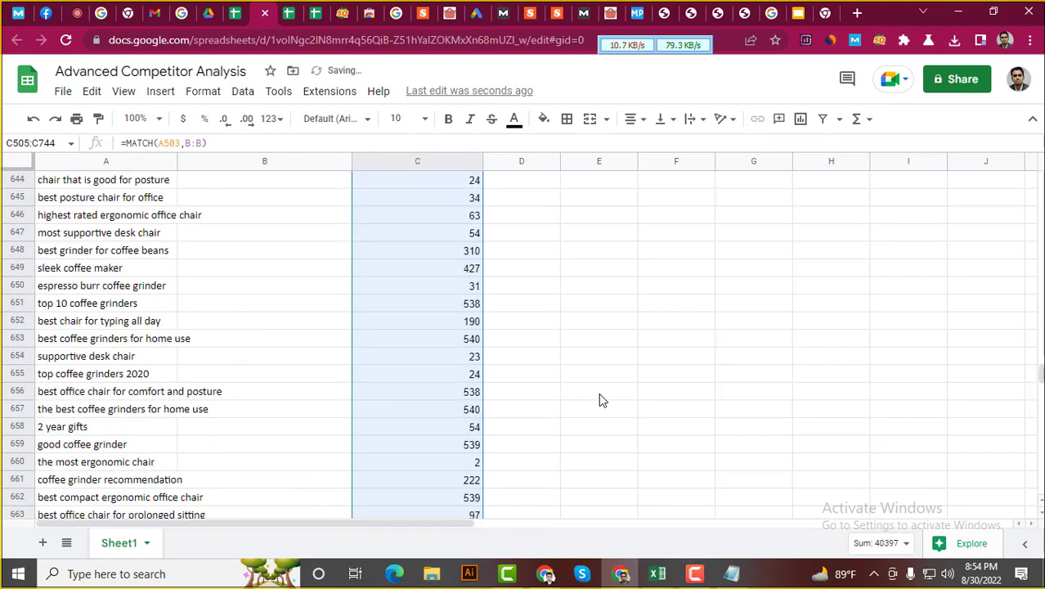
scroll(601, 381, "up", 11)
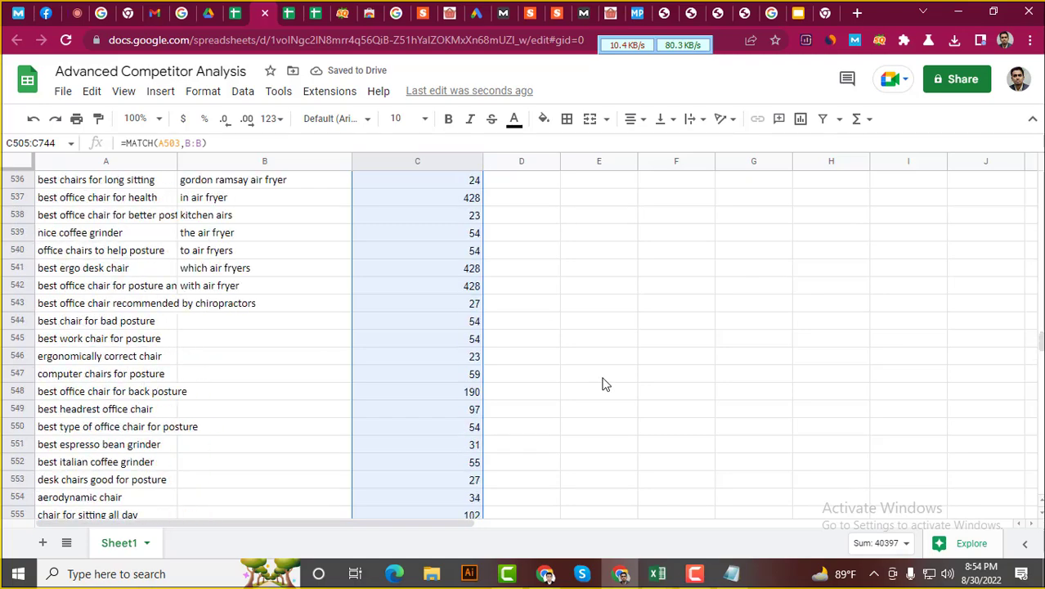
left_click(424, 352)
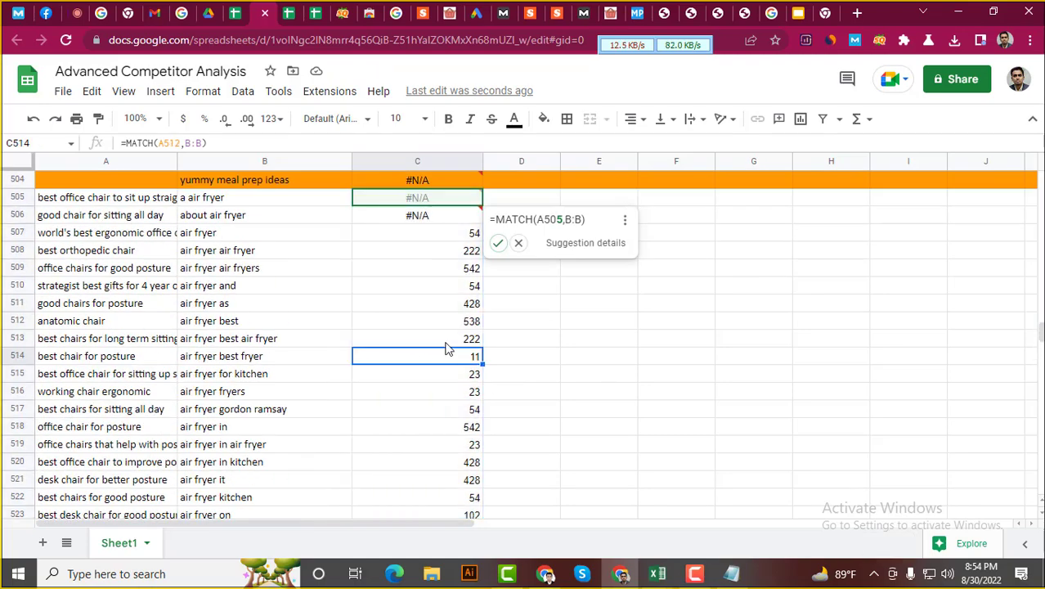
scroll(442, 346, "up", 2)
left_click(460, 324)
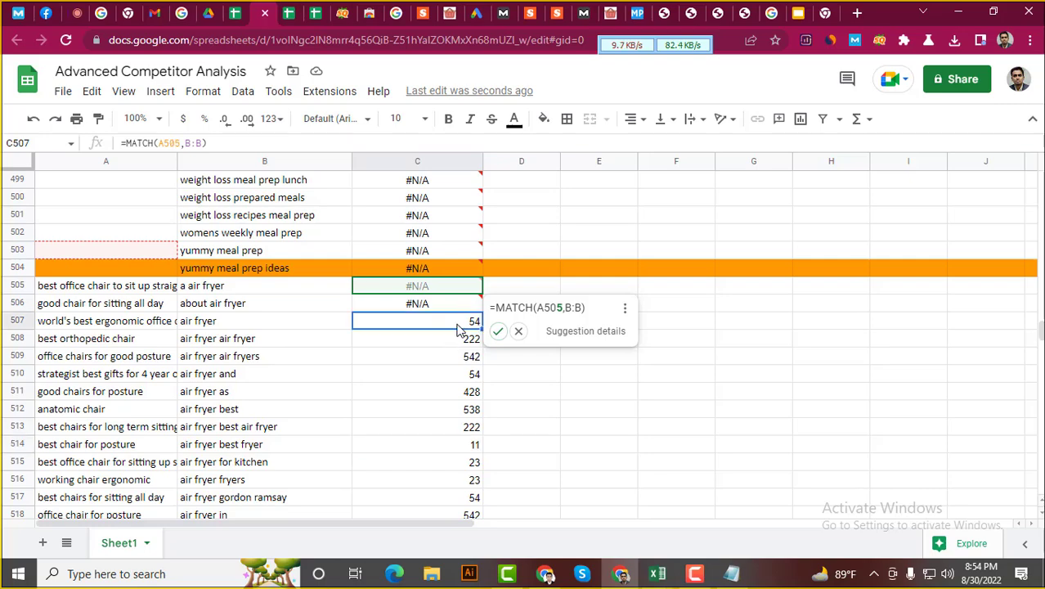
scroll(446, 342, "down", 15)
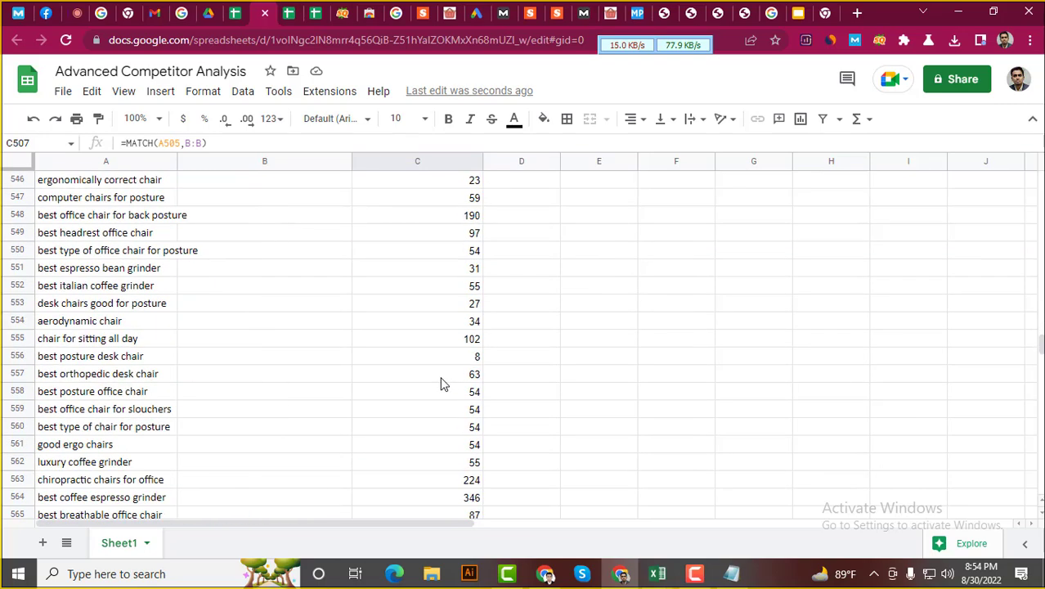
scroll(441, 383, "up", 4)
scroll(440, 384, "up", 14)
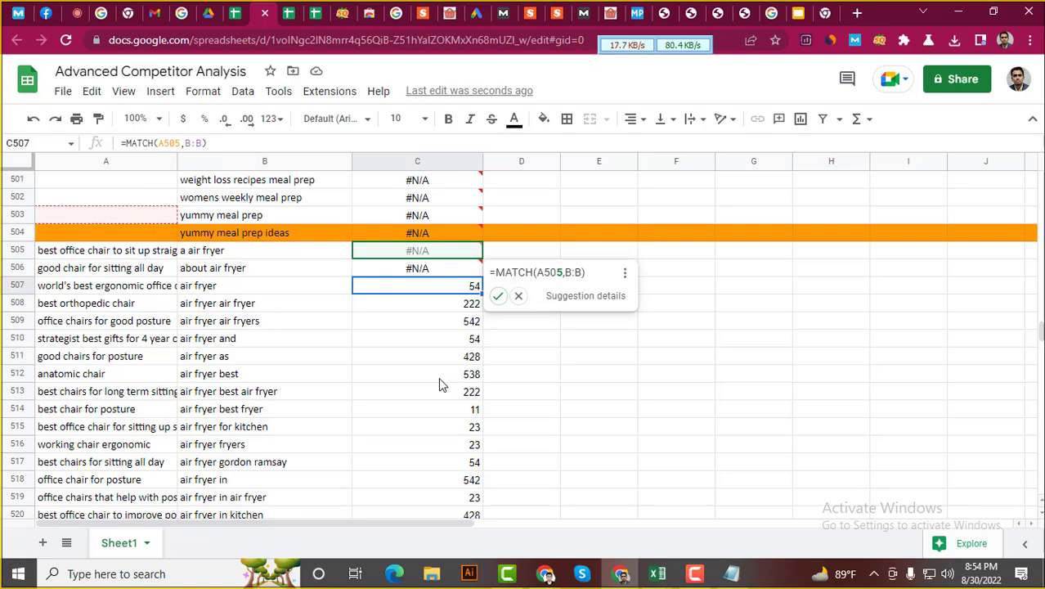
scroll(439, 382, "down", 3)
left_click(214, 356)
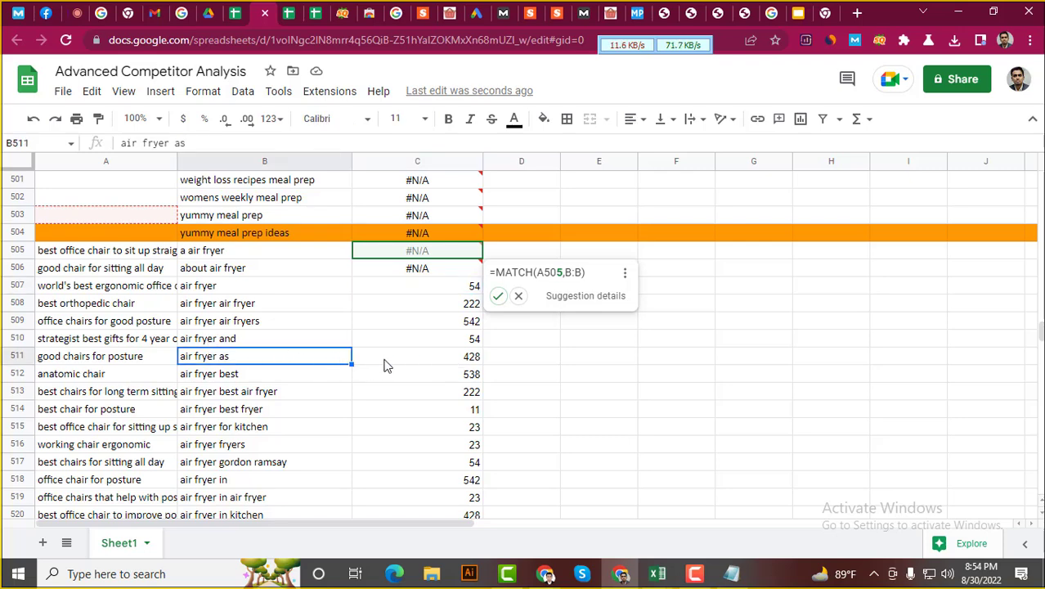
scroll(372, 384, "up", 2)
scroll(379, 381, "down", 2)
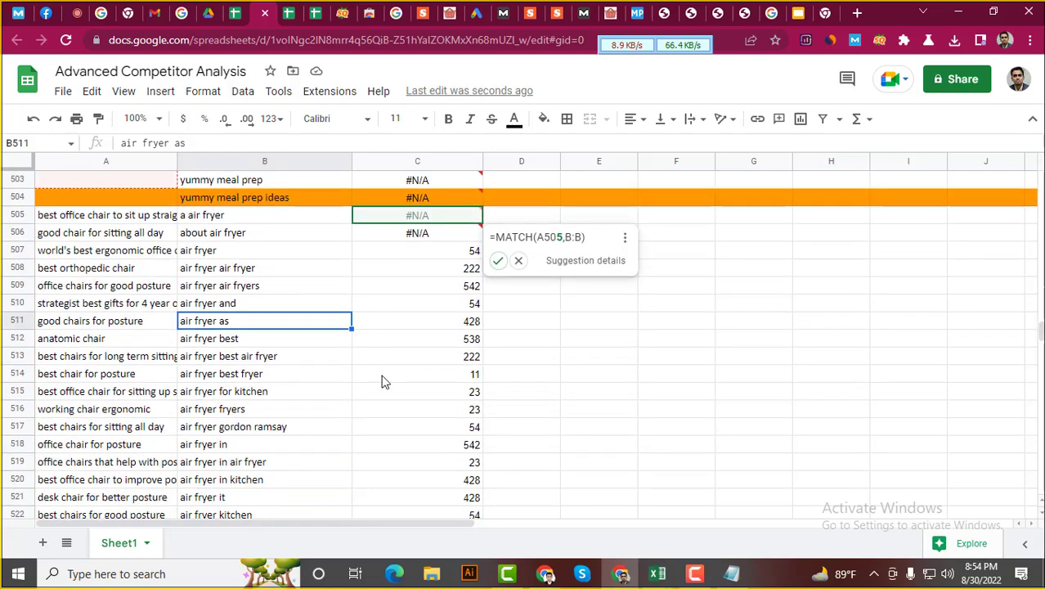
scroll(381, 380, "up", 6)
scroll(282, 279, "down", 10)
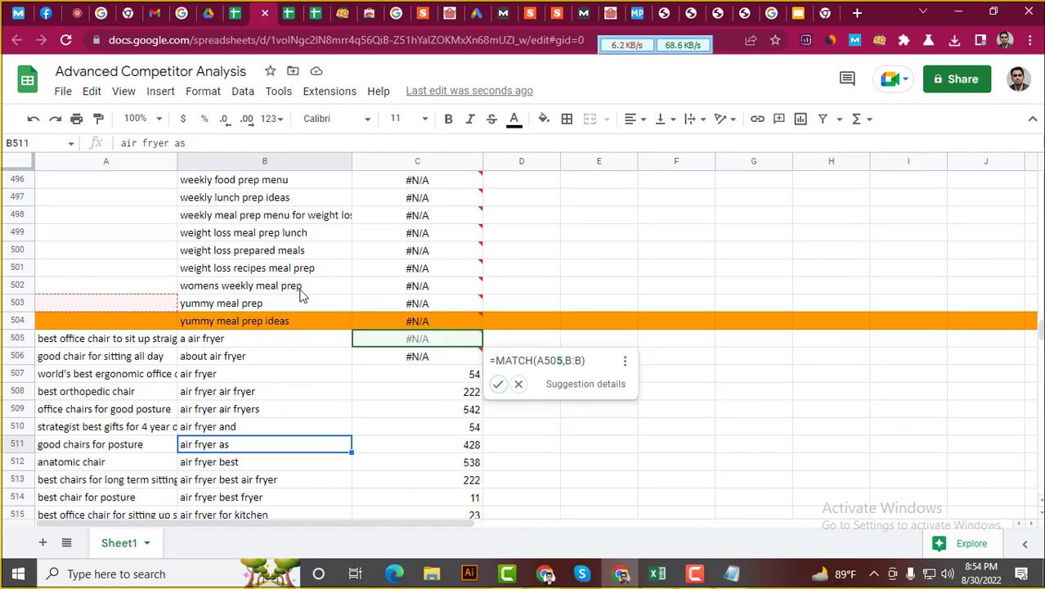
scroll(456, 382, "up", 1)
left_click(478, 360)
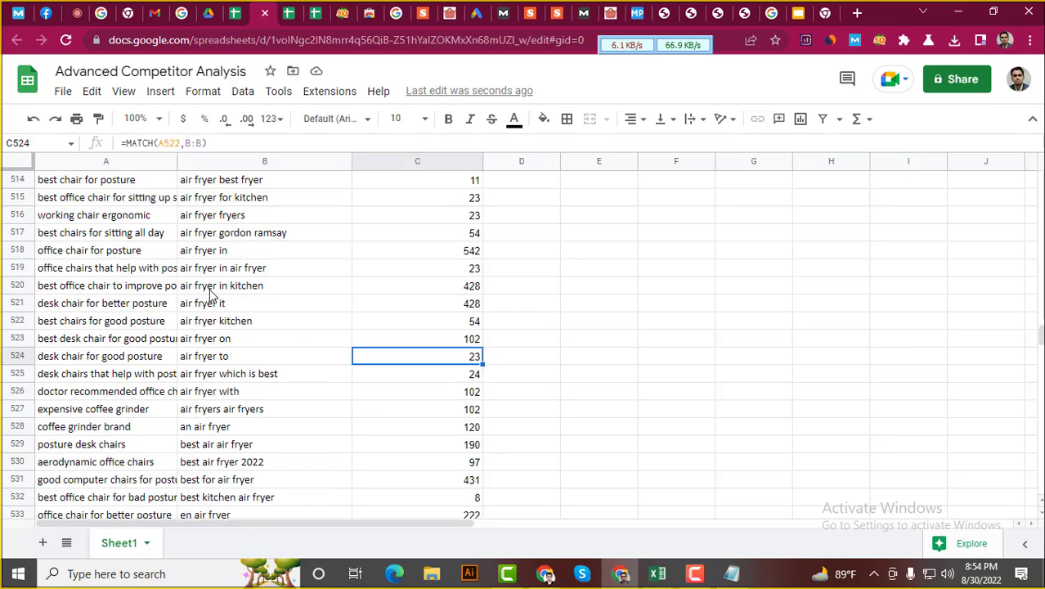
scroll(210, 296, "up", 7)
scroll(208, 299, "down", 3)
scroll(270, 325, "up", 5)
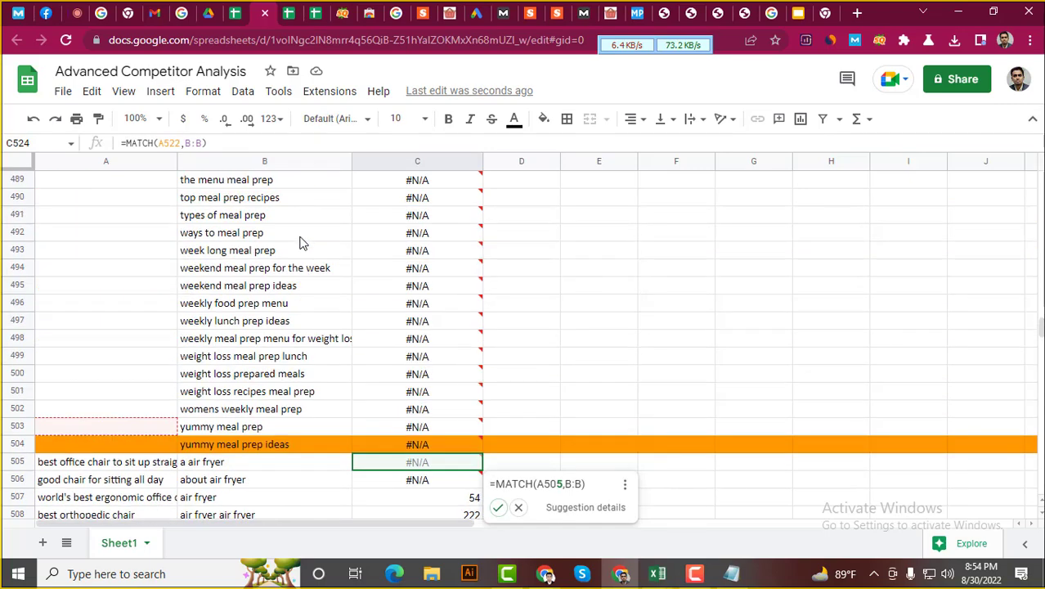
scroll(299, 299, "down", 1)
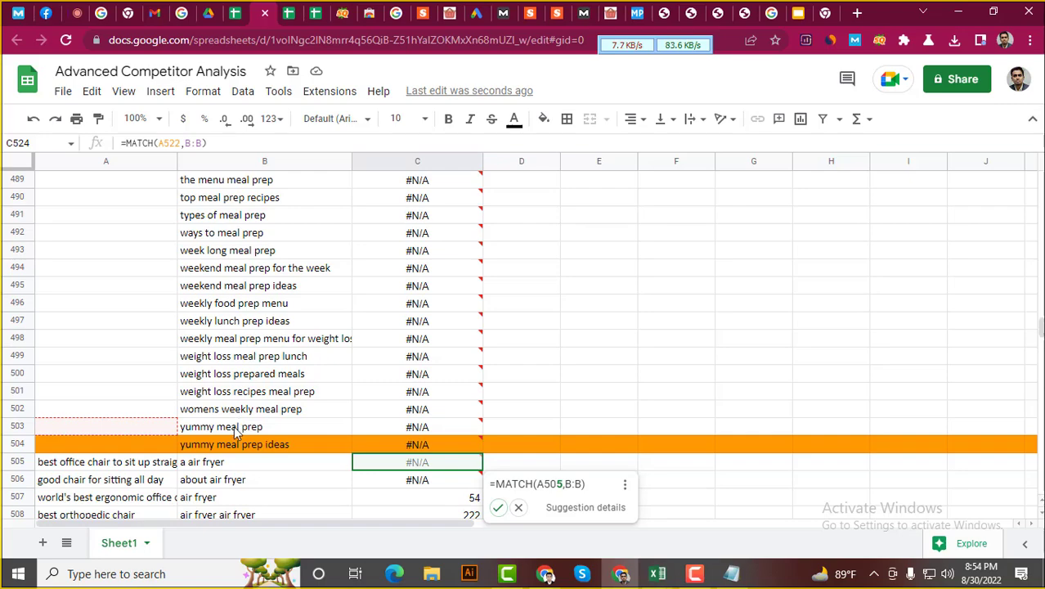
Delete the meal prep keywords in B1:B503 and A1:A30, then deselect to D94
left_click_drag(239, 426, 242, 121)
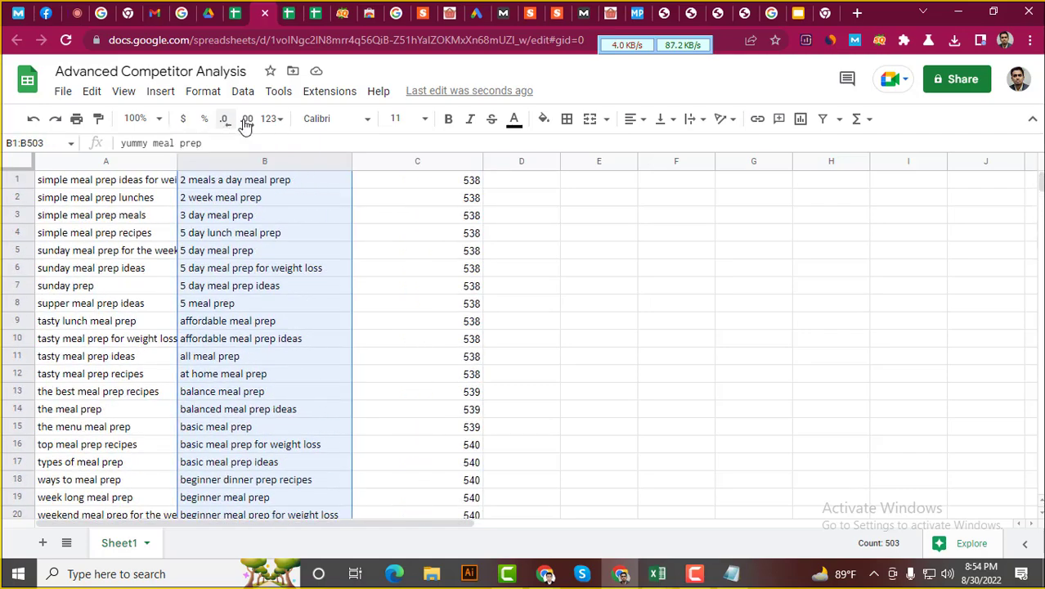
key("Delete")
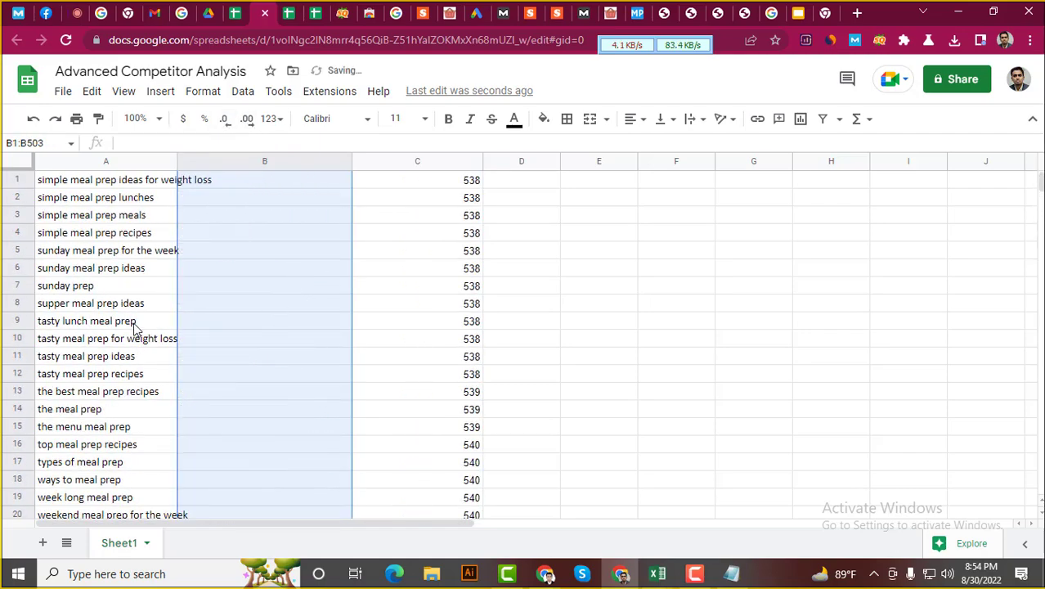
scroll(135, 331, "down", 7)
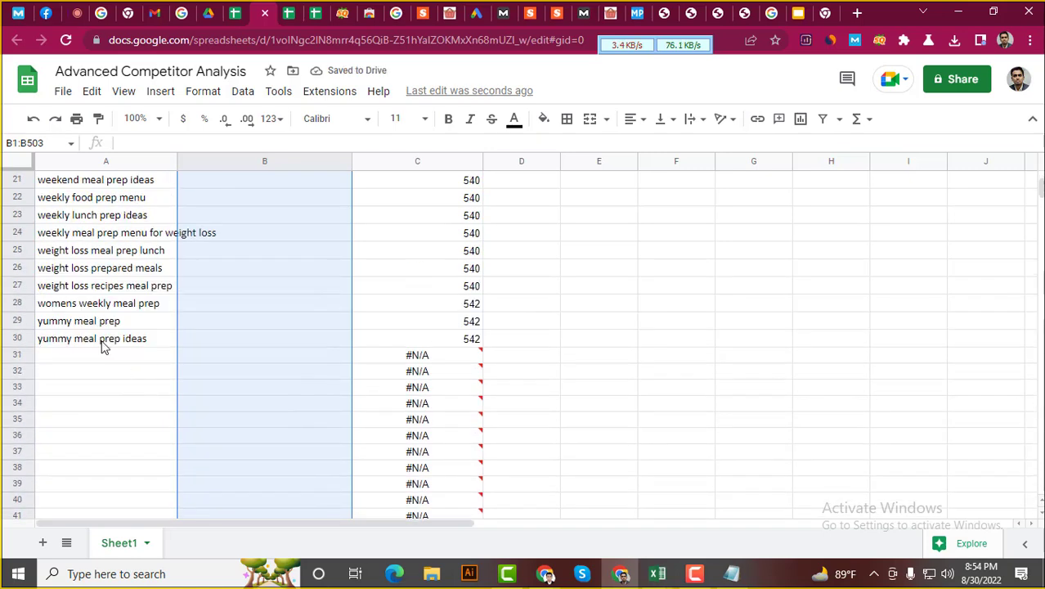
left_click_drag(101, 338, 119, 145)
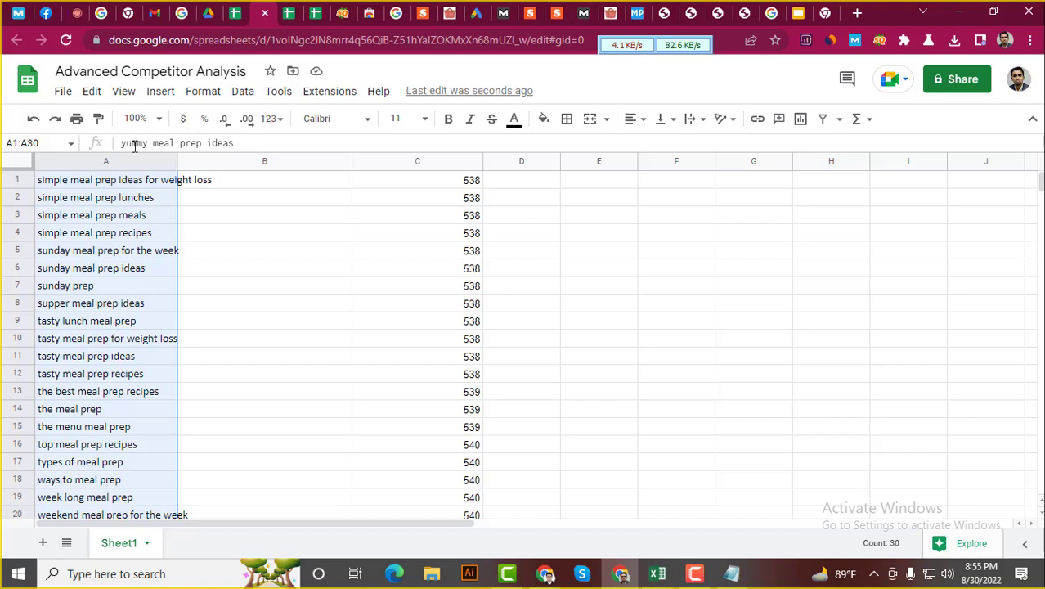
key("Delete")
scroll(159, 285, "down", 13)
scroll(455, 421, "down", 13)
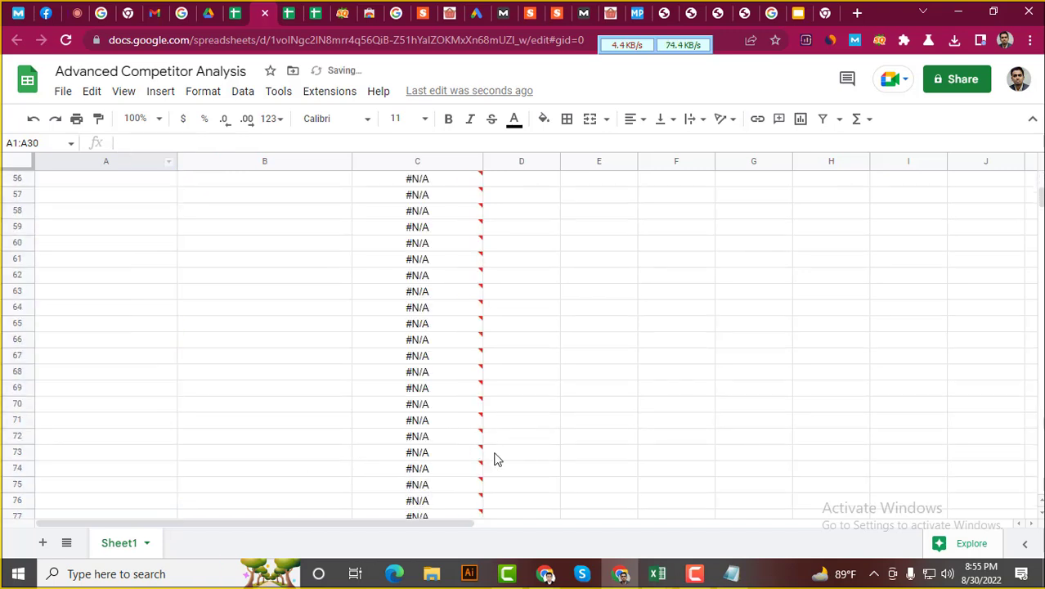
left_click(549, 391)
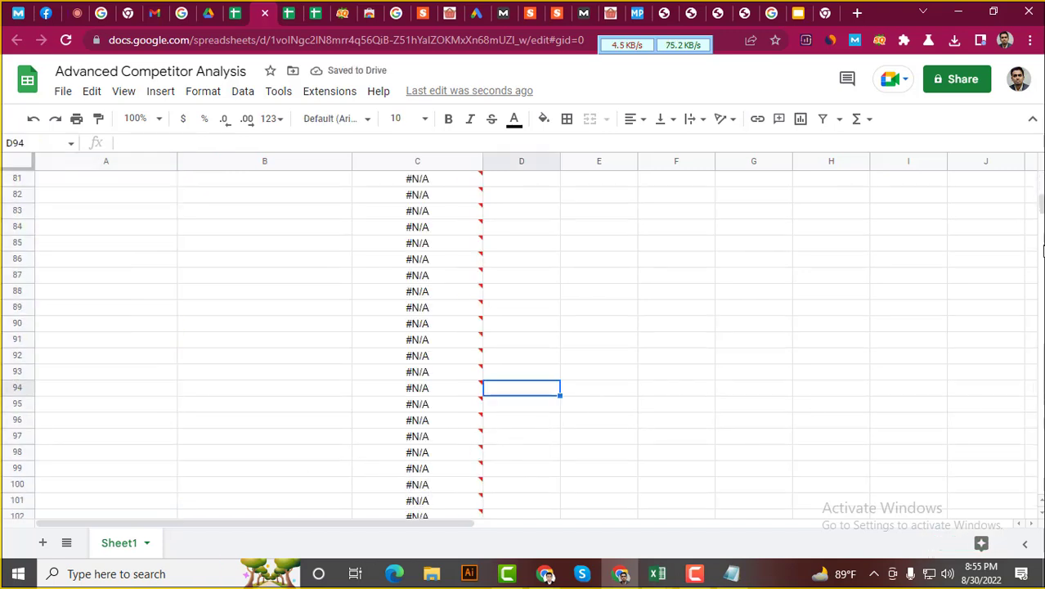
scroll(563, 515, "down", 15)
scroll(527, 431, "down", 20)
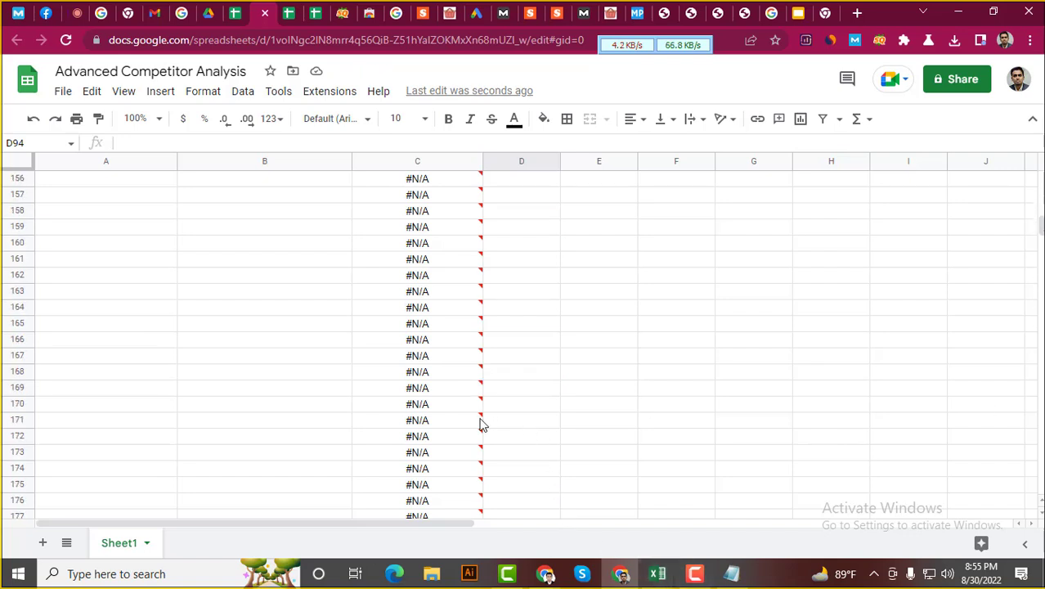
scroll(246, 421, "down", 20)
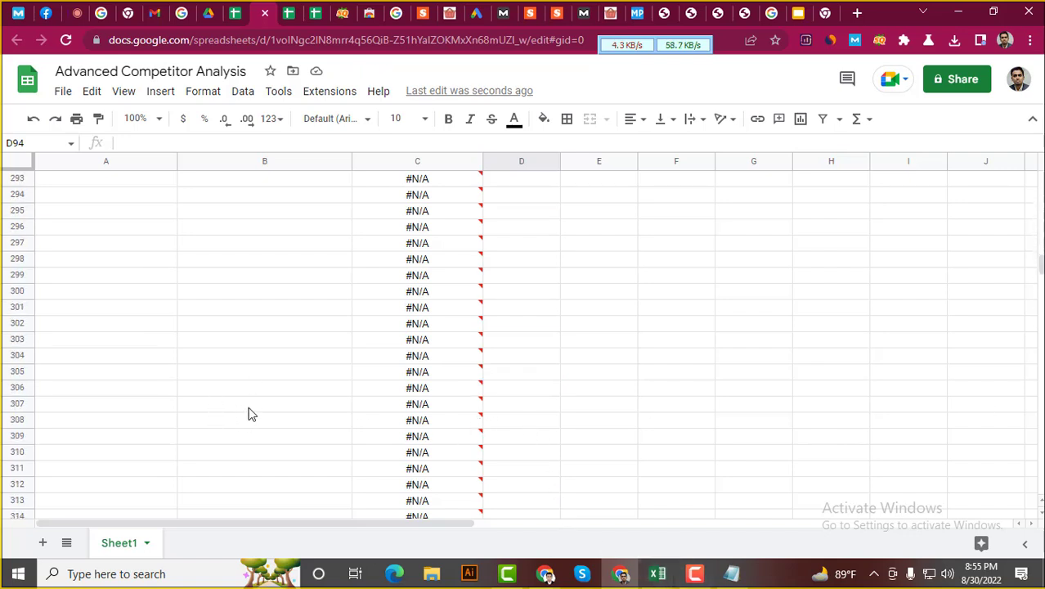
scroll(278, 403, "down", 20)
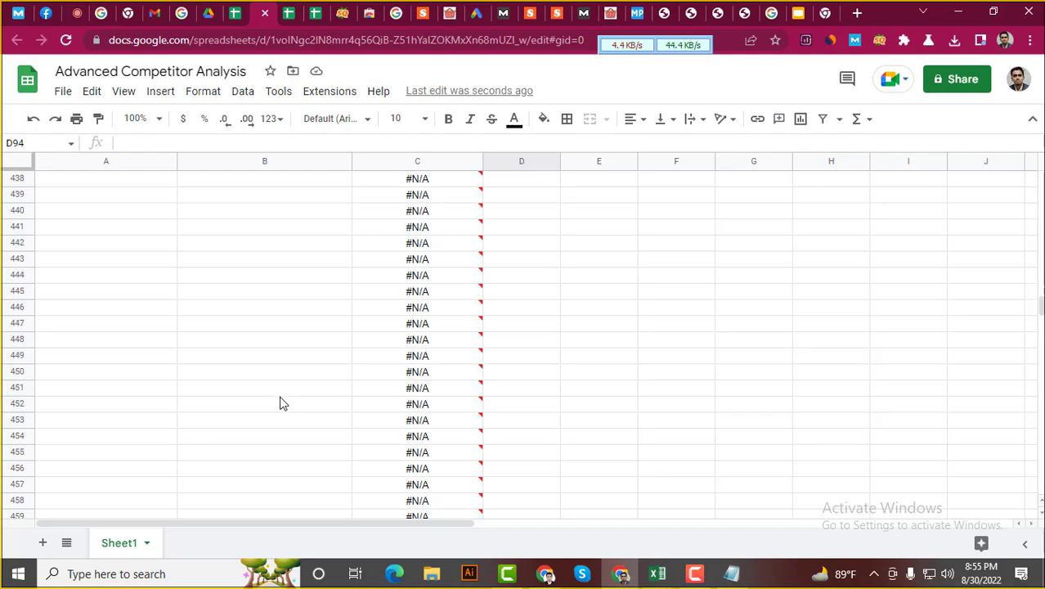
scroll(289, 400, "down", 17)
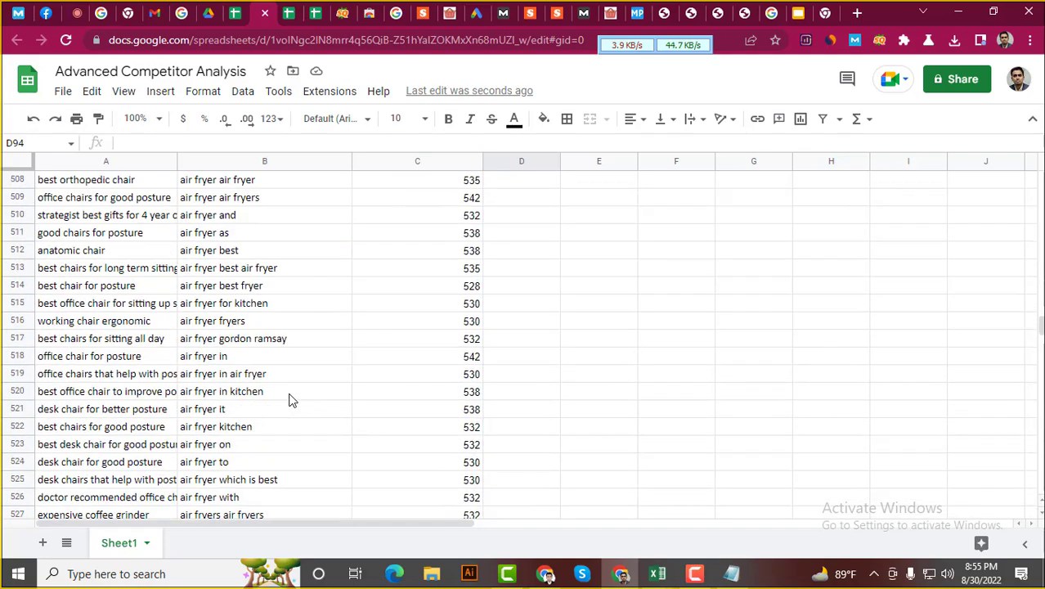
scroll(288, 400, "up", 9)
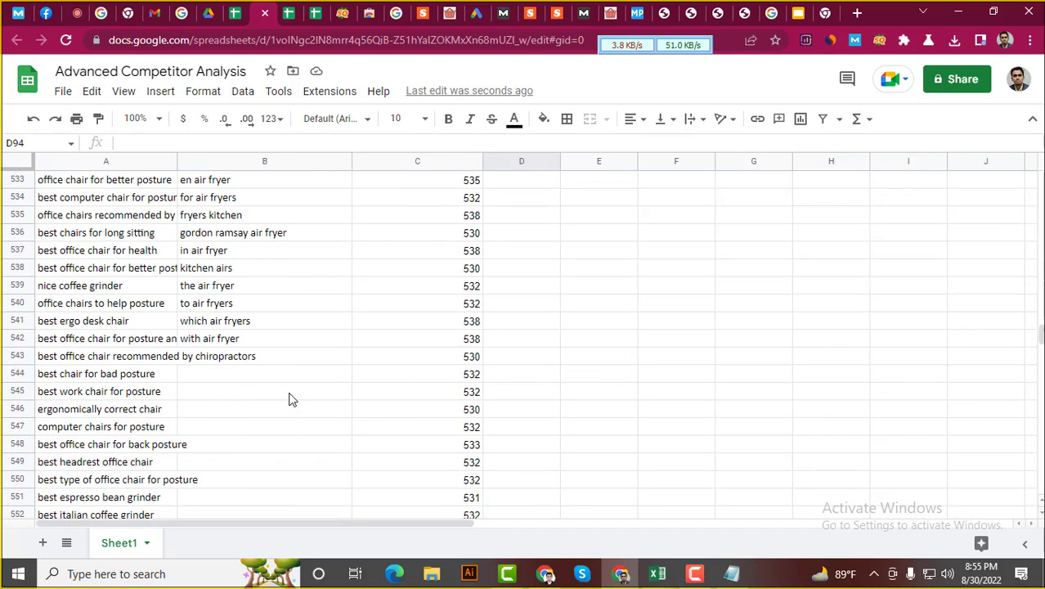
scroll(350, 299, "up", 2)
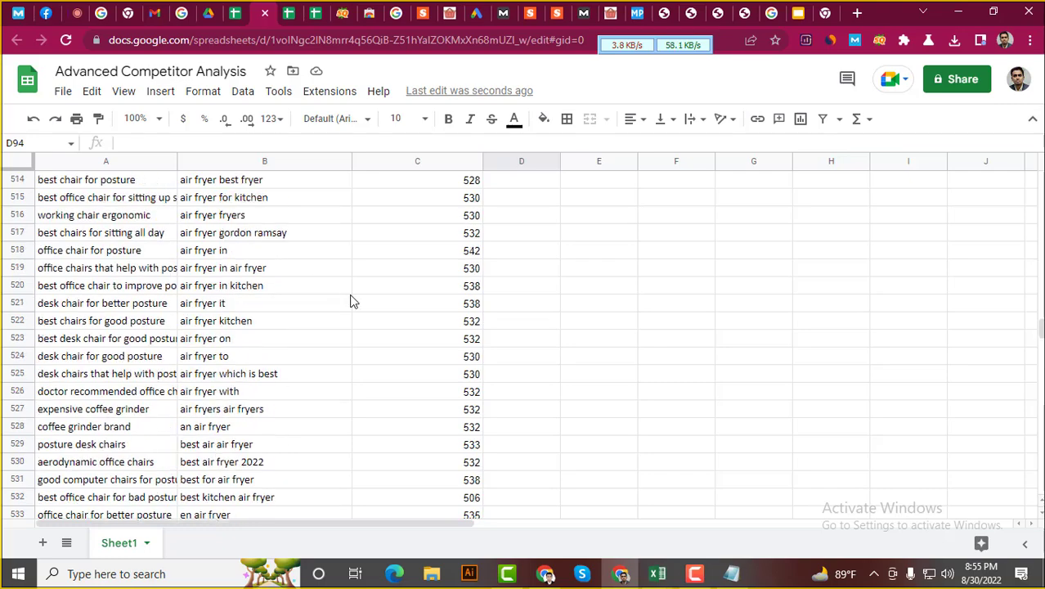
scroll(354, 414, "down", 4)
scroll(352, 409, "down", 9)
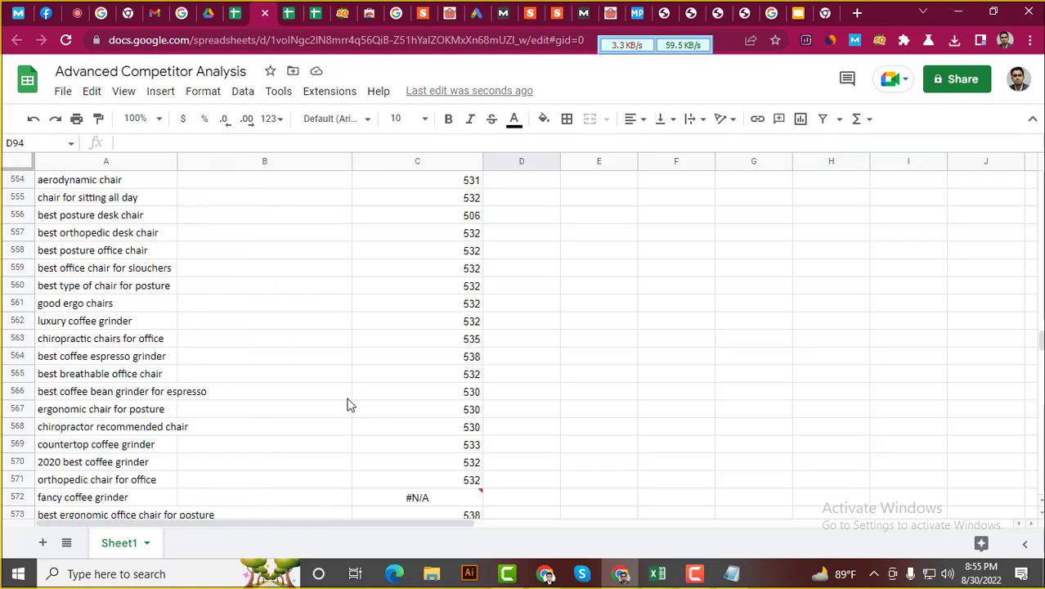
scroll(350, 400, "down", 4)
scroll(354, 393, "up", 1)
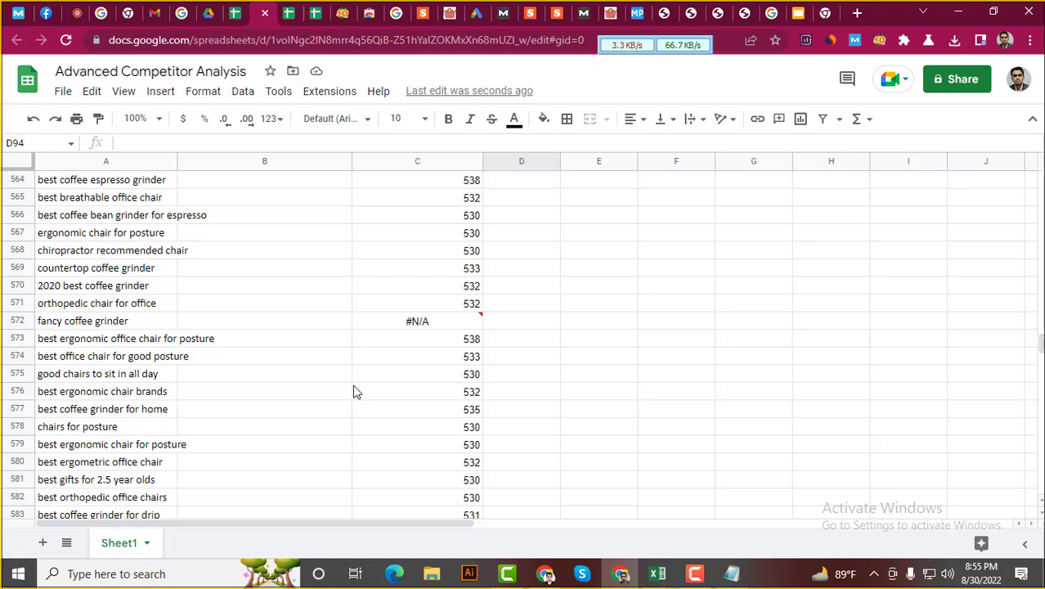
left_click(327, 325)
left_click(428, 322)
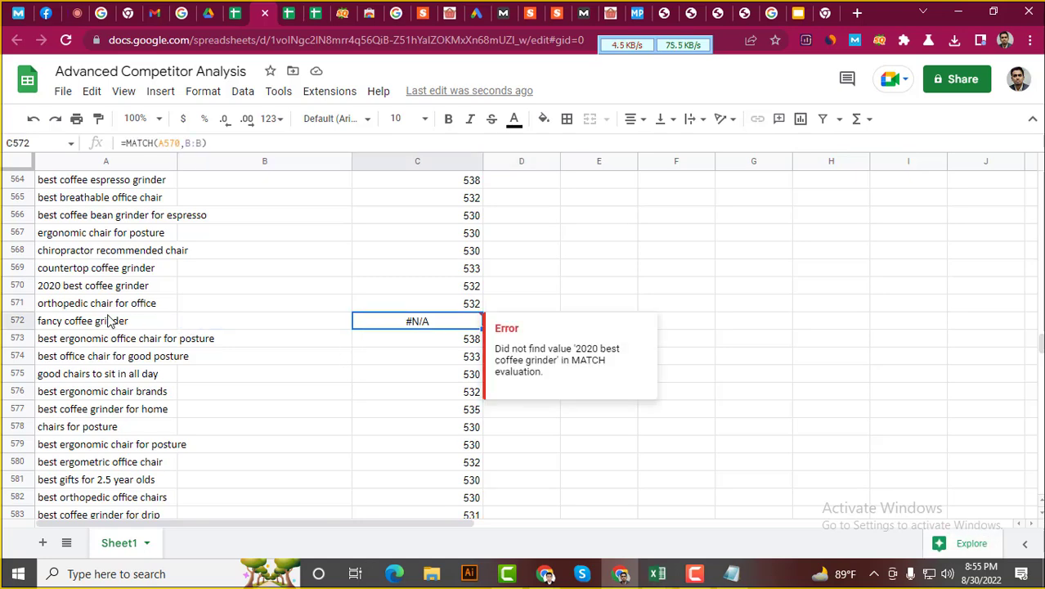
left_click(101, 325)
scroll(289, 399, "down", 14)
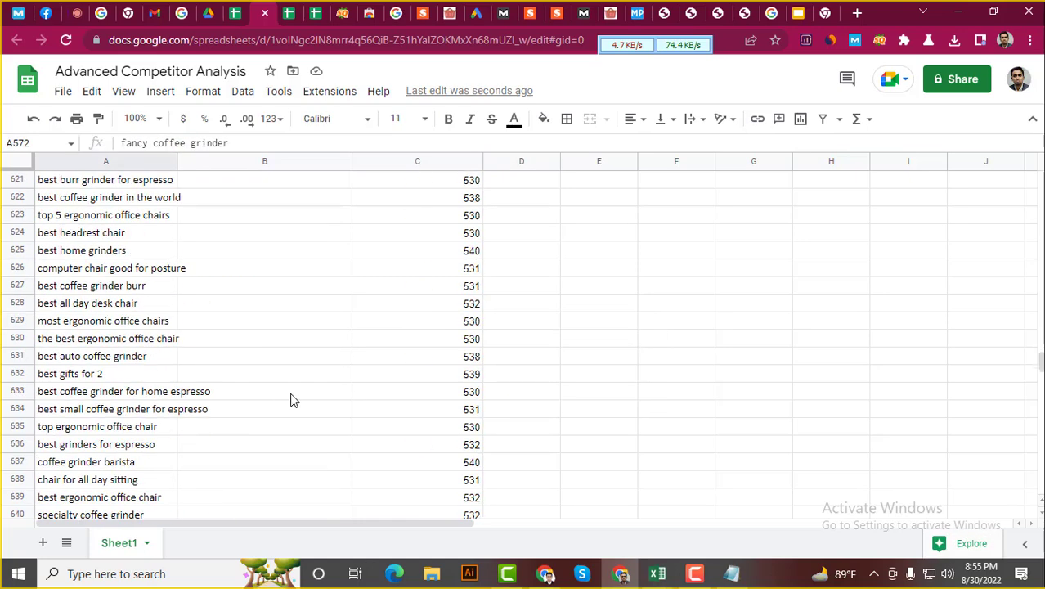
left_click(396, 269)
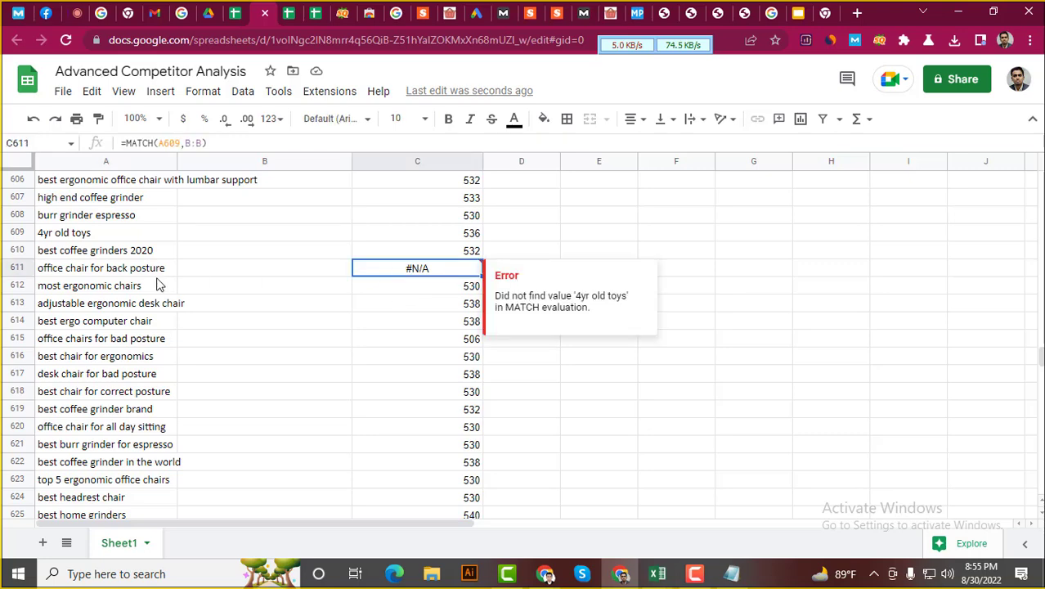
left_click(112, 272)
scroll(245, 352, "down", 18)
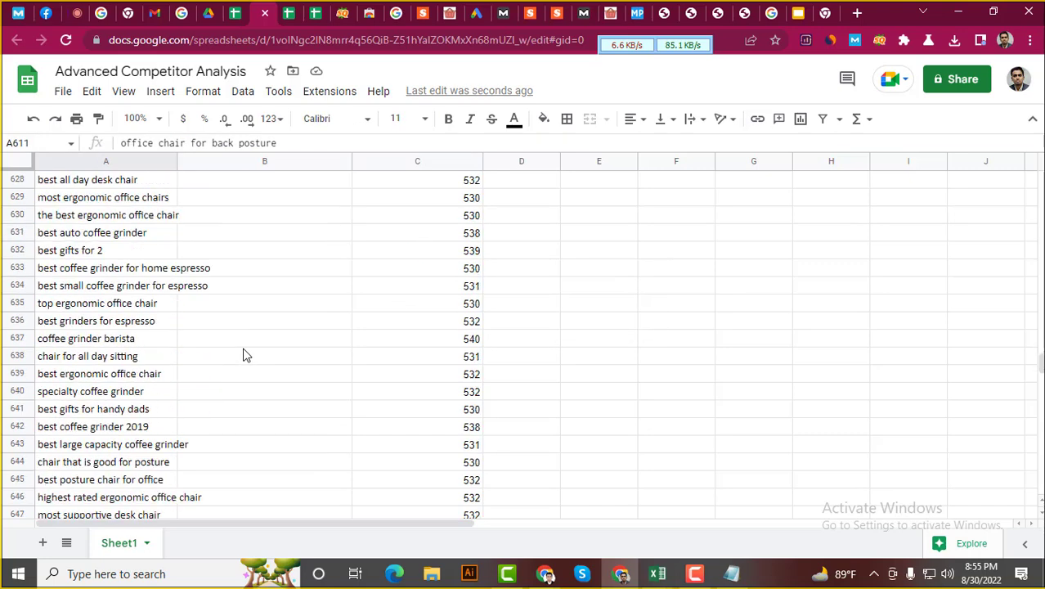
scroll(245, 352, "up", 2)
left_click(396, 248)
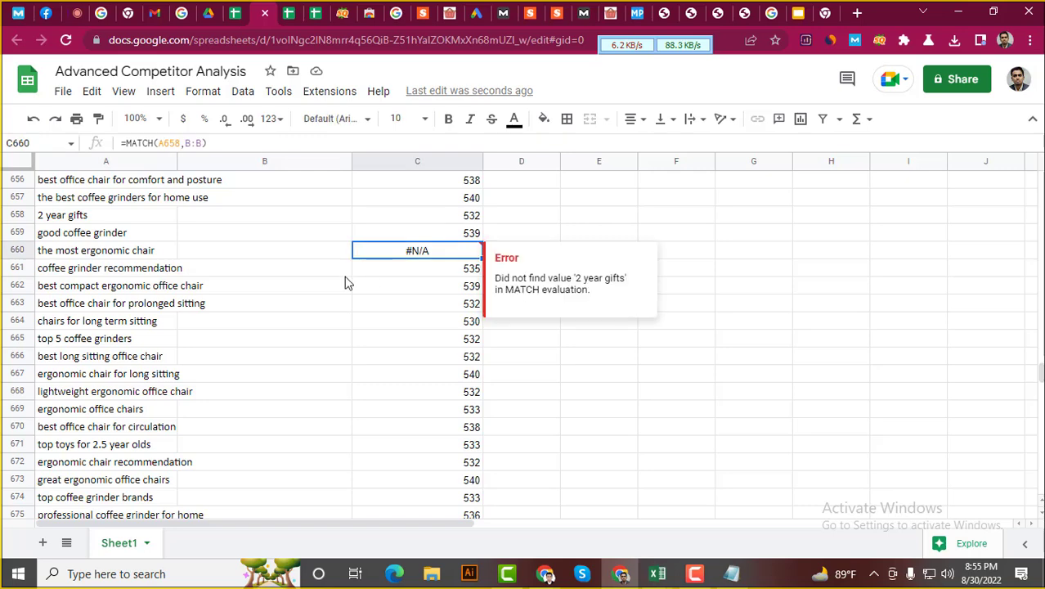
scroll(327, 285, "up", 1)
left_click(131, 289)
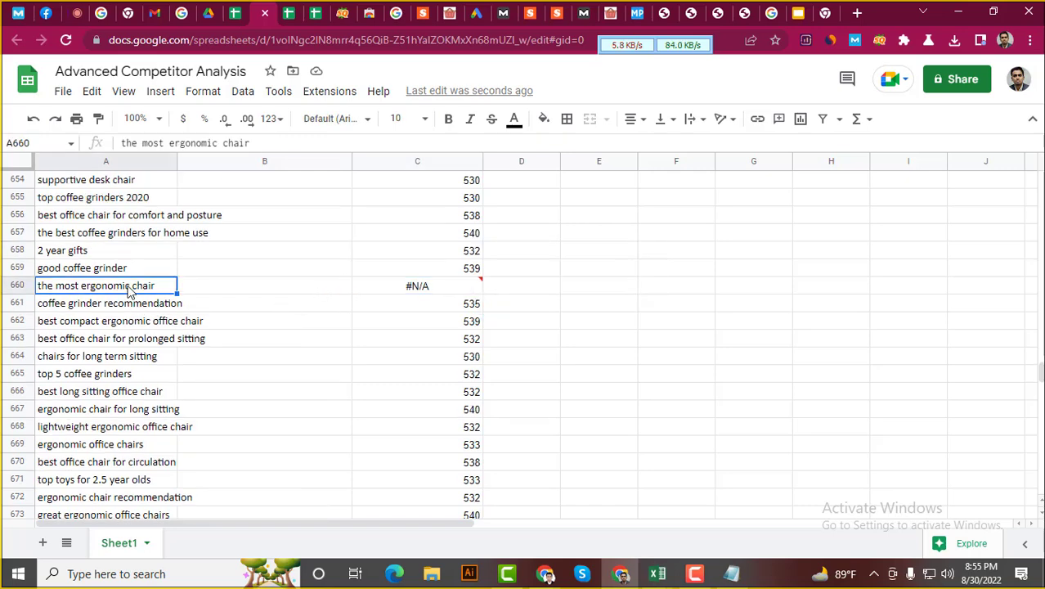
scroll(184, 249, "up", 3)
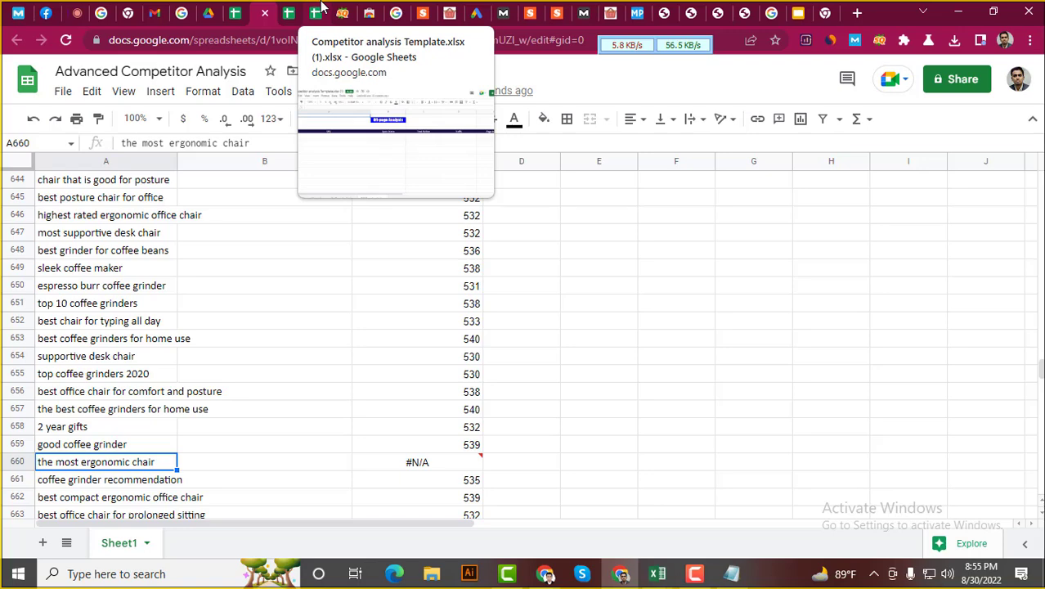
left_click(313, 8)
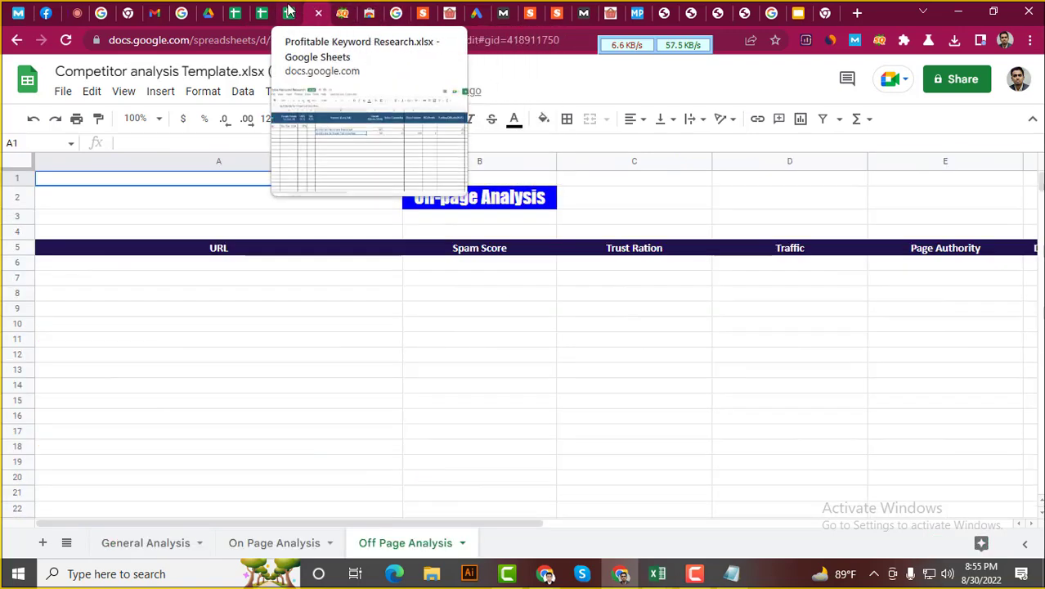
left_click(292, 9)
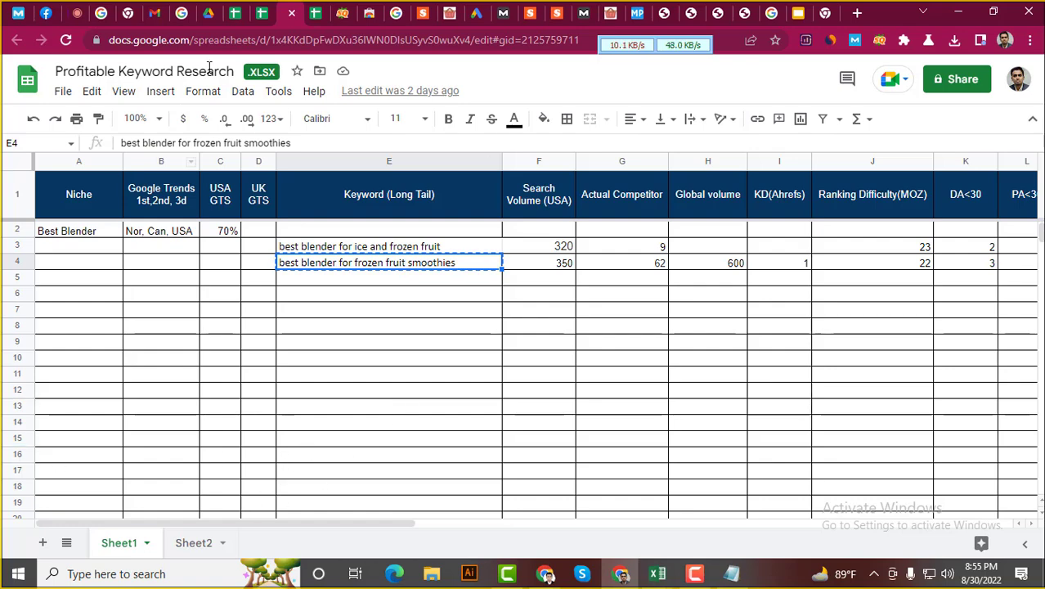
left_click(262, 13)
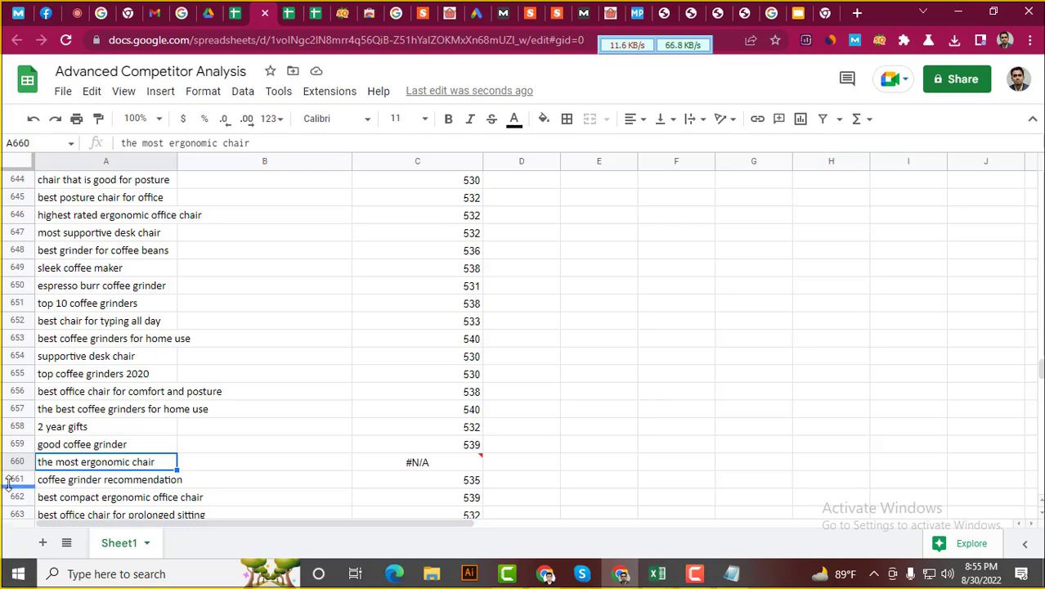
scroll(20, 425, "up", 10)
scroll(27, 378, "up", 18)
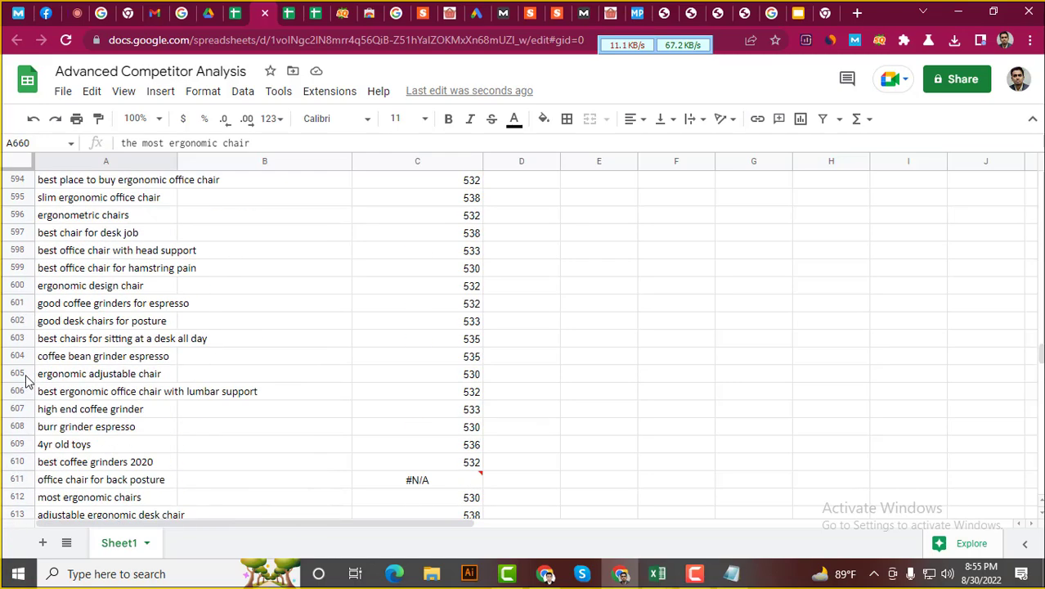
scroll(29, 376, "up", 4)
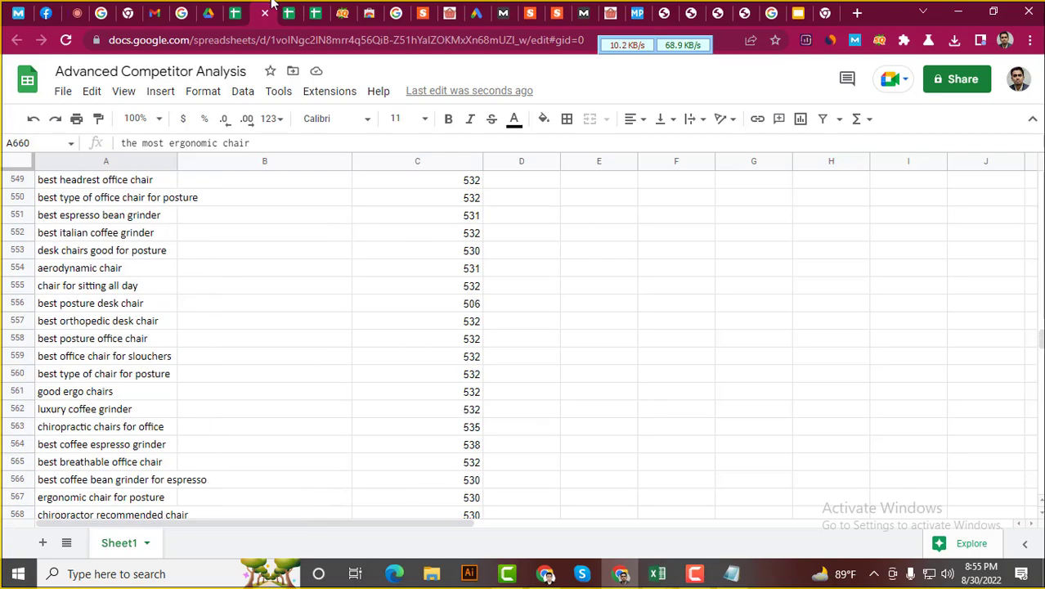
Look at the SEOquake and Chrome Web Store pages, then return to the Competitor analysis Template's Off Page Analysis
left_click(348, 12)
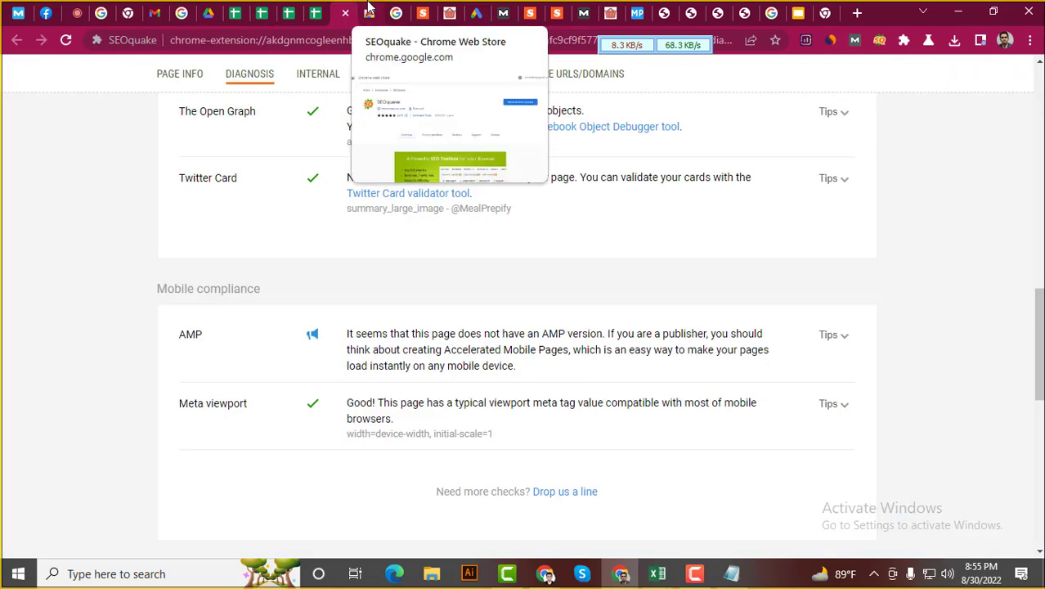
left_click(370, 12)
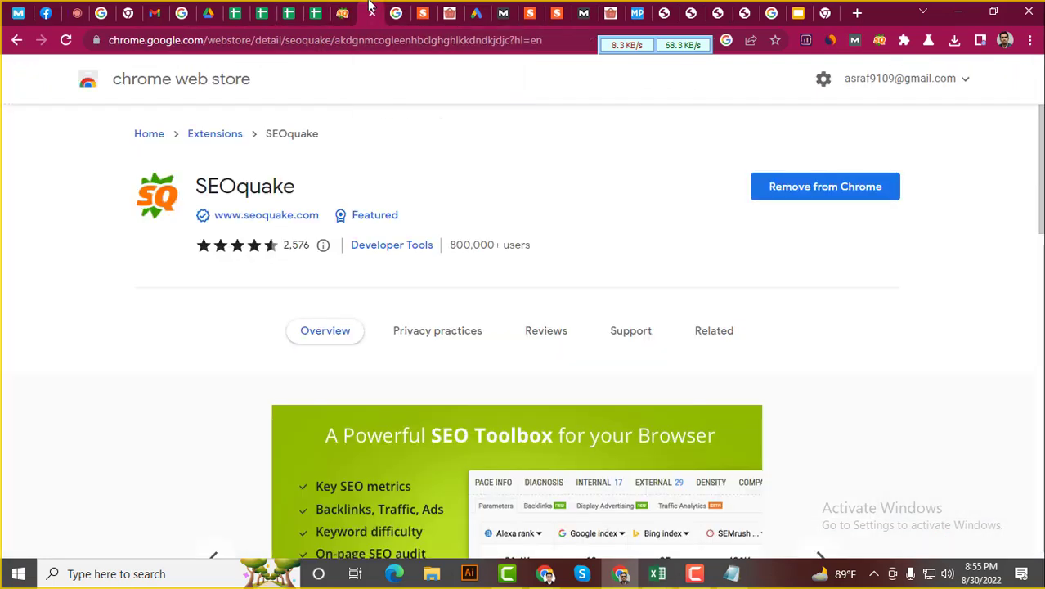
left_click(317, 12)
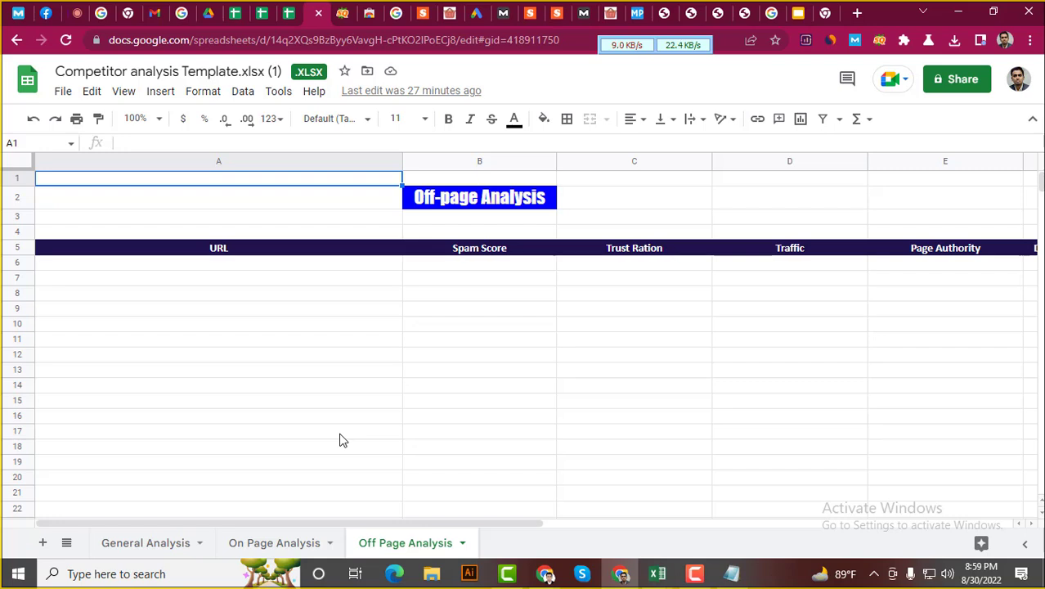
Pick A6 under the URL header, then copy the 34 backlink URLs A2:A35 from the Moz workbook
left_click(209, 279)
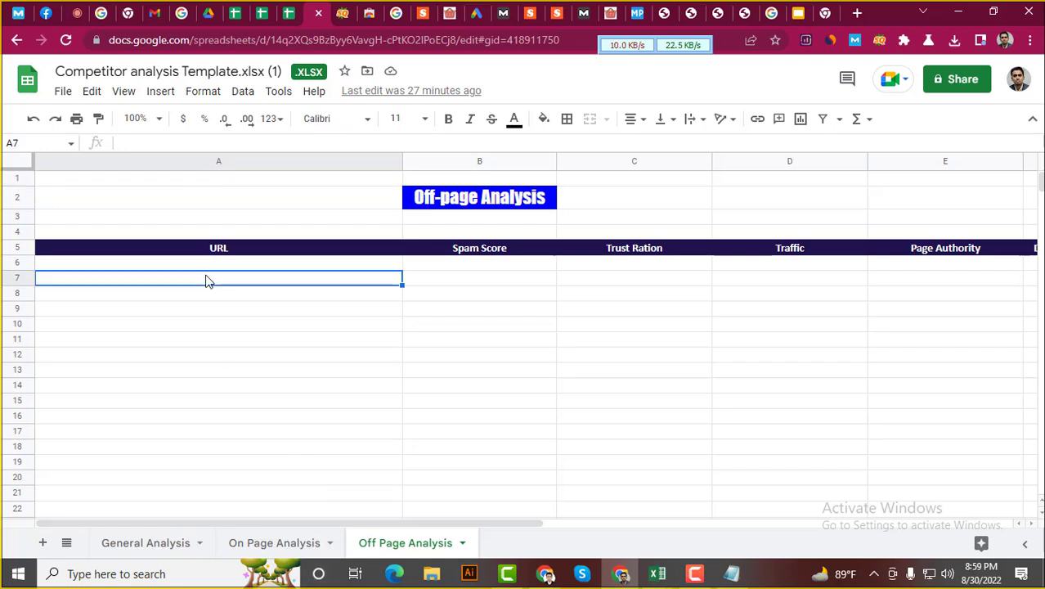
left_click(217, 263)
mouse_move(657, 573)
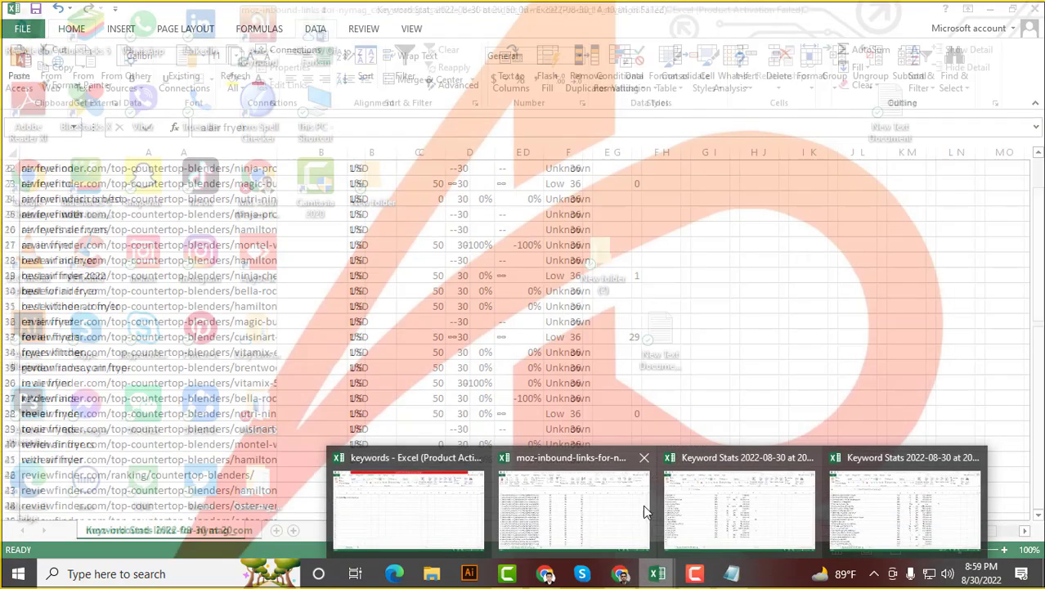
left_click(637, 505)
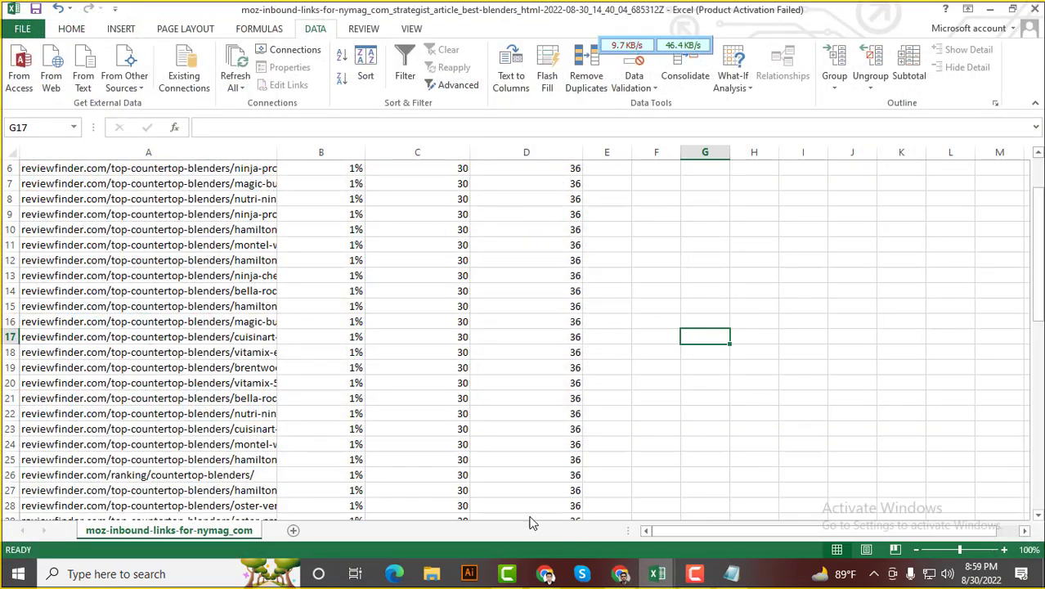
scroll(329, 424, "up", 5)
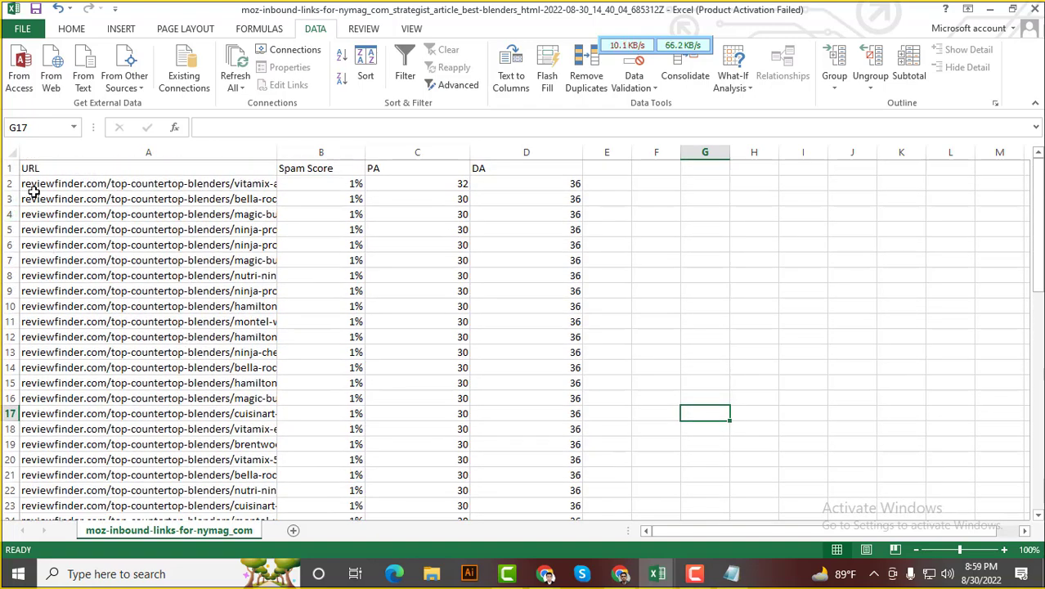
left_click_drag(47, 186, 218, 425)
key("ctrl+c")
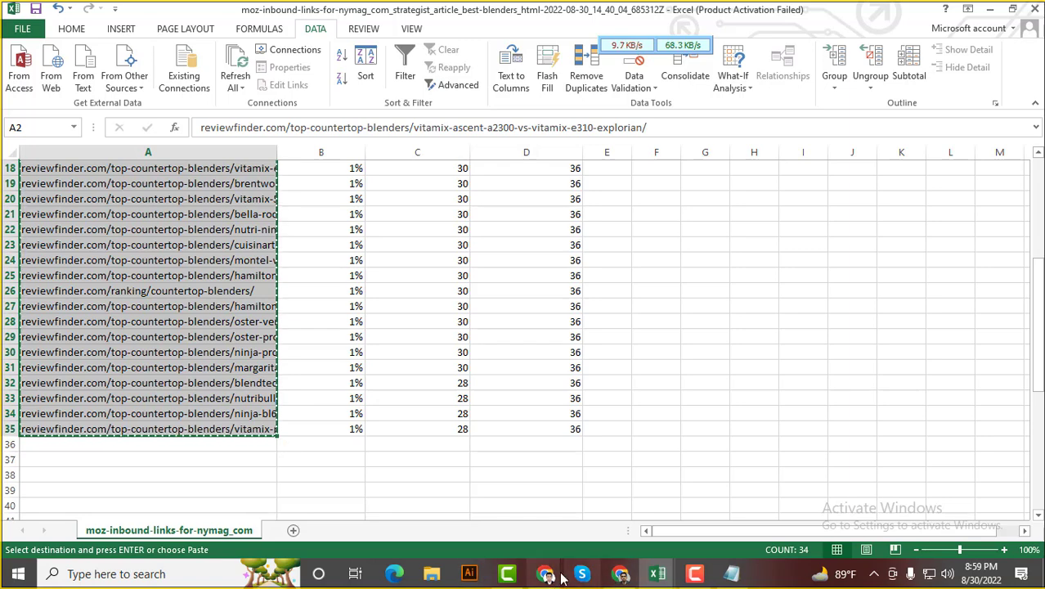
left_click(619, 573)
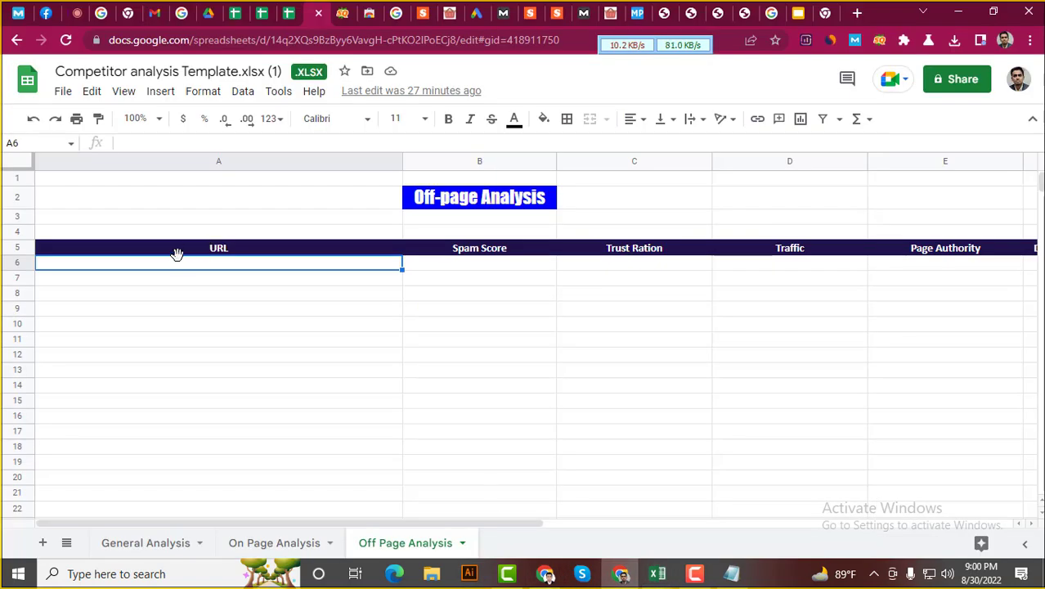
Paste the 34 reviewfinder.com URLs into A6 and widen column A to fit them
key("ctrl+v")
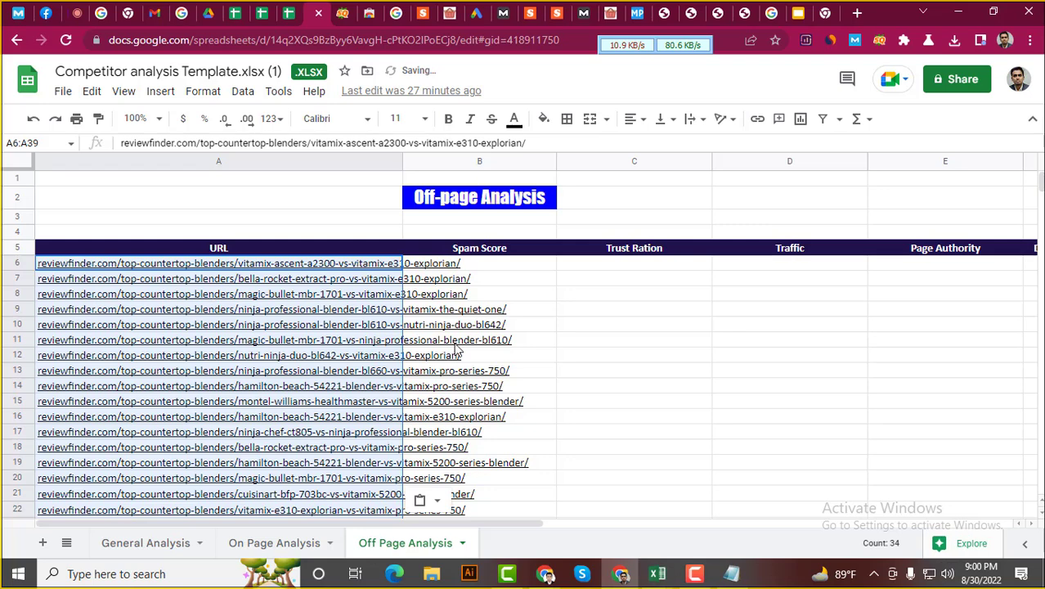
left_click(523, 276)
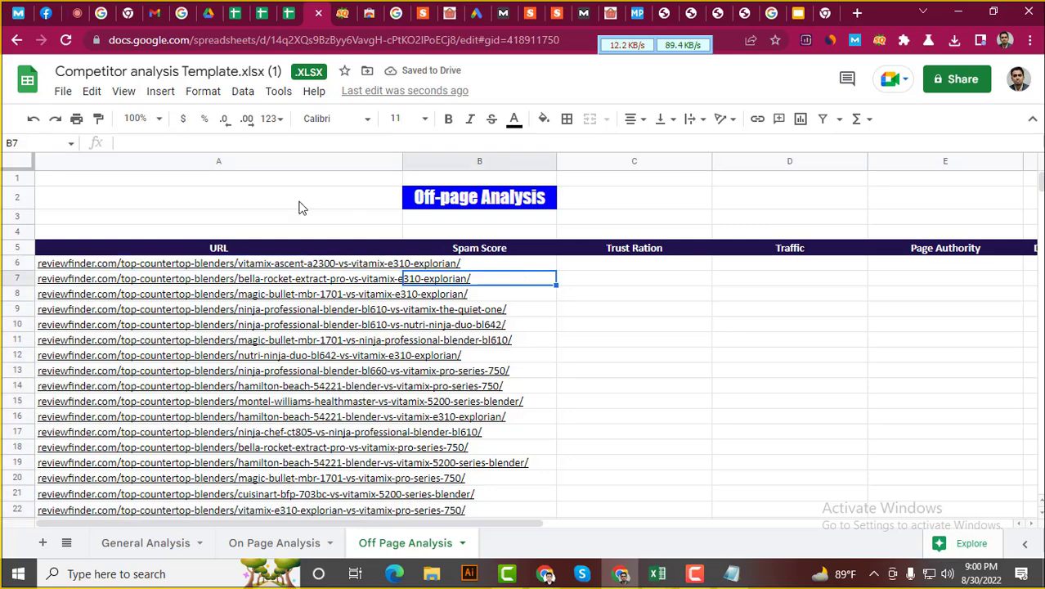
left_click_drag(402, 161, 542, 164)
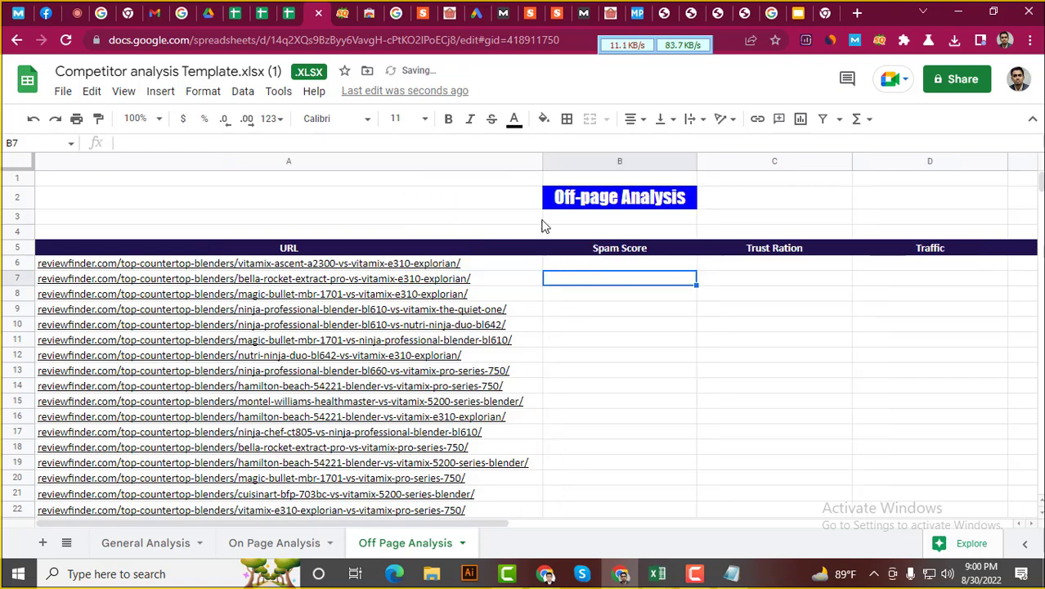
Copy the 1% spam scores from Moz B2:B35 into the Spam Score column at B6:B39
left_click(628, 266)
mouse_move(657, 574)
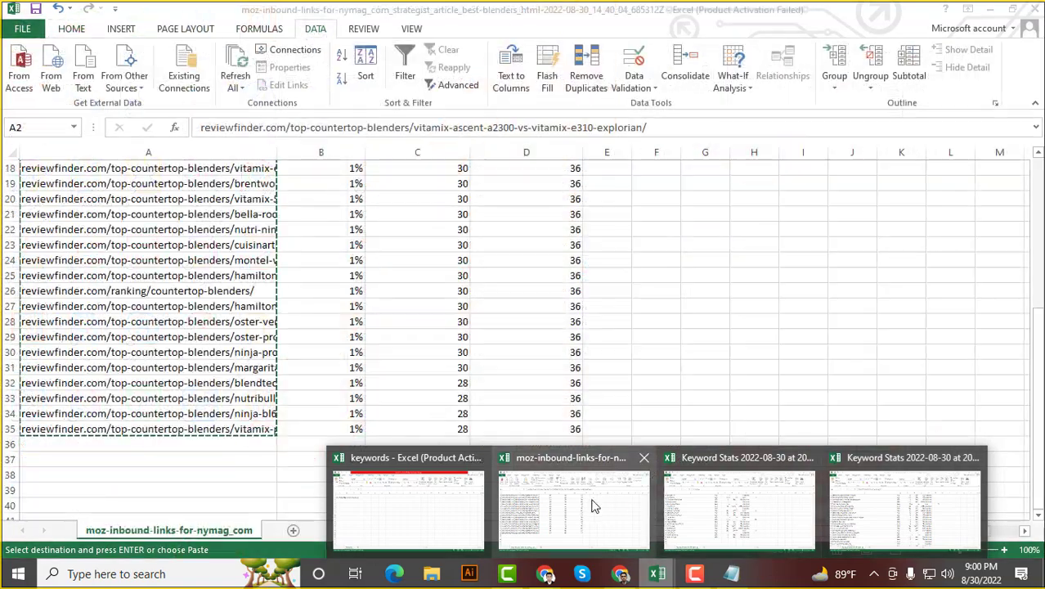
left_click(589, 504)
scroll(345, 342, "up", 6)
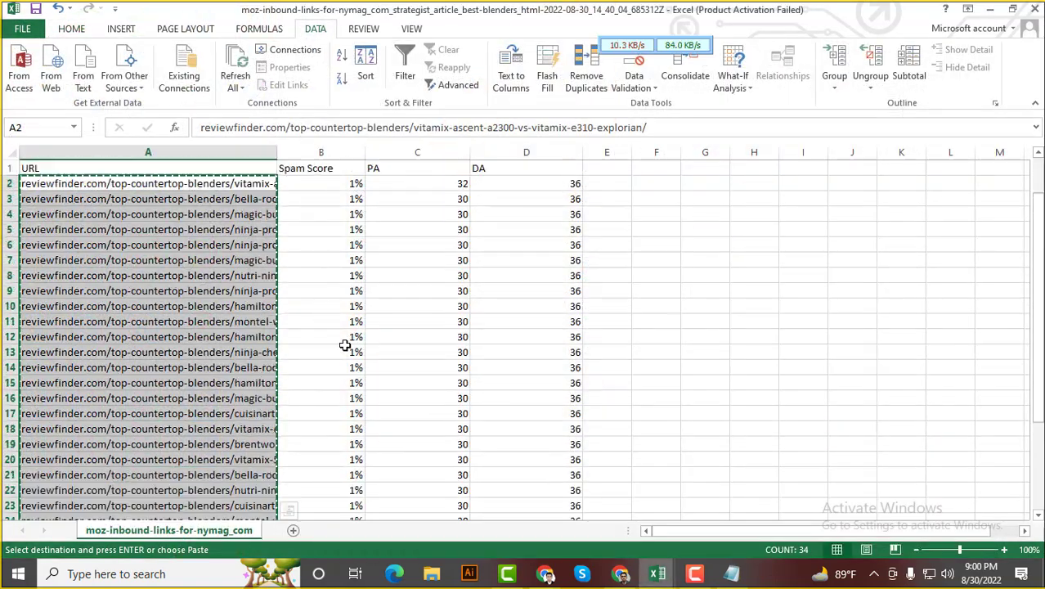
left_click(331, 183)
left_click_drag(331, 183, 350, 491)
key("ctrl+c")
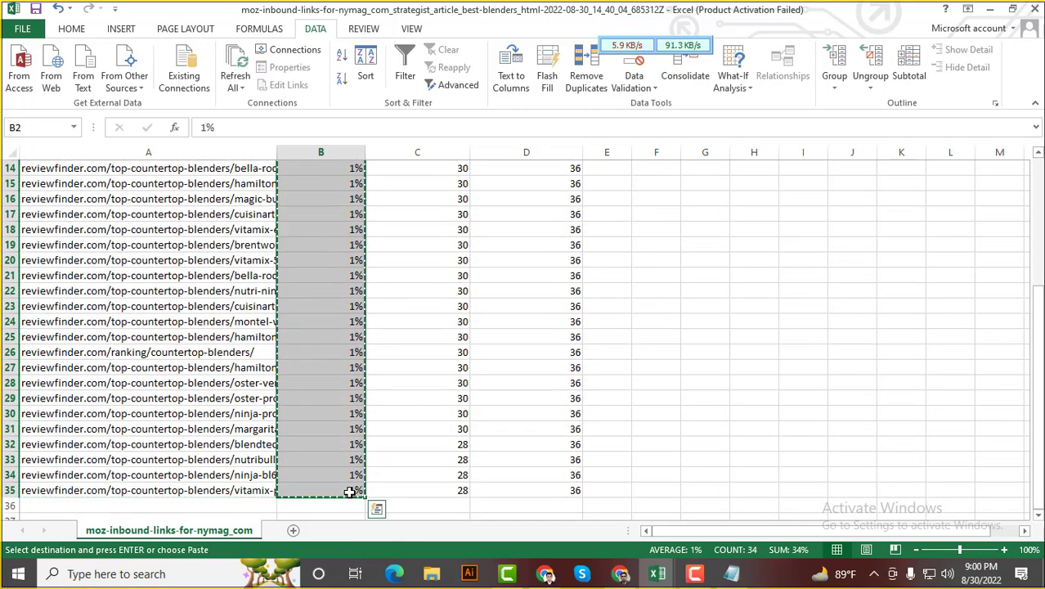
mouse_move(622, 575)
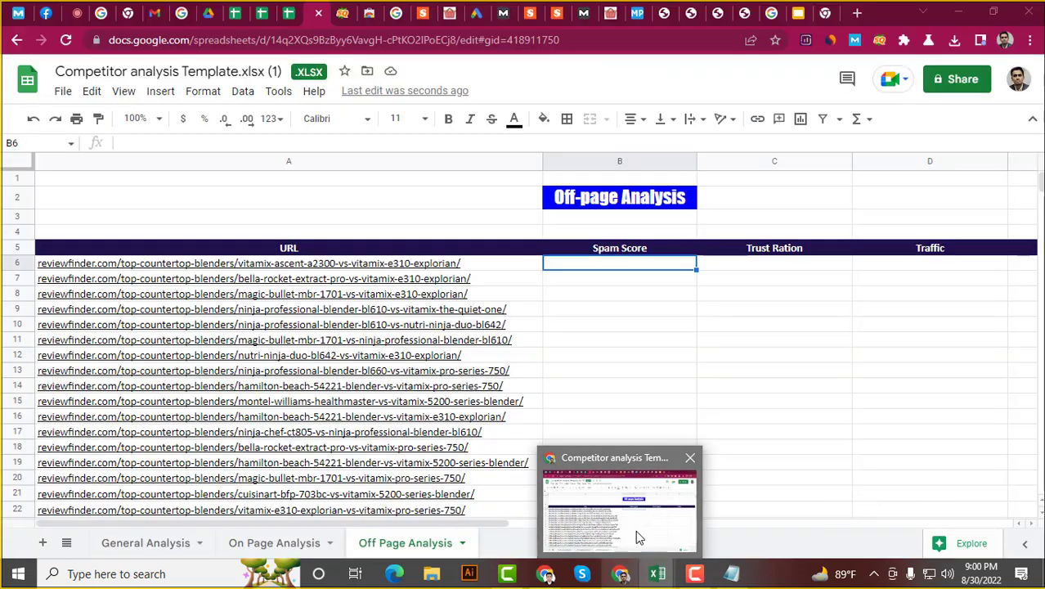
left_click(636, 530)
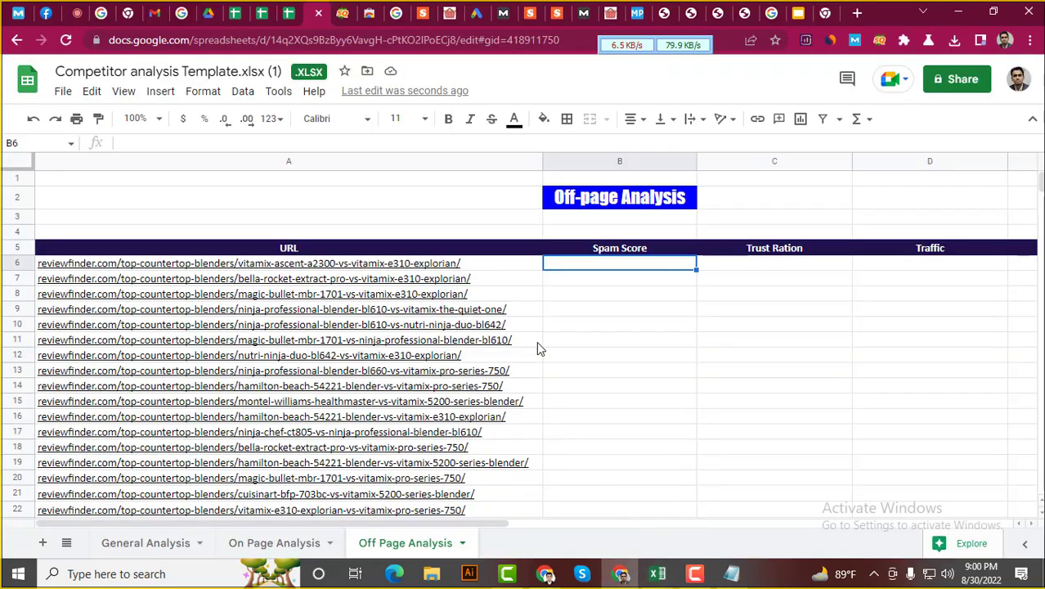
key("ctrl+v")
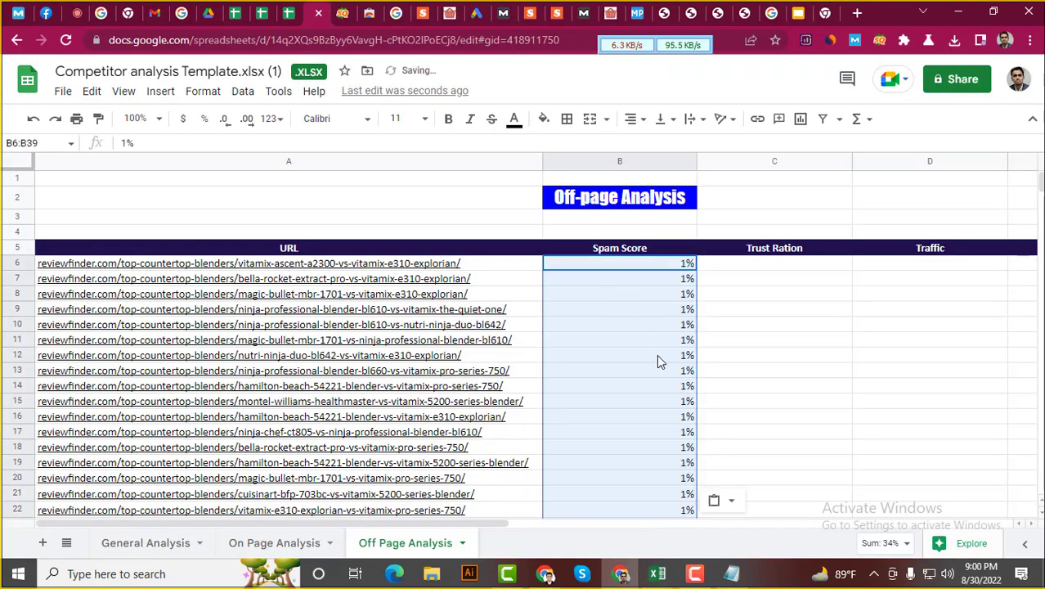
left_click(773, 262)
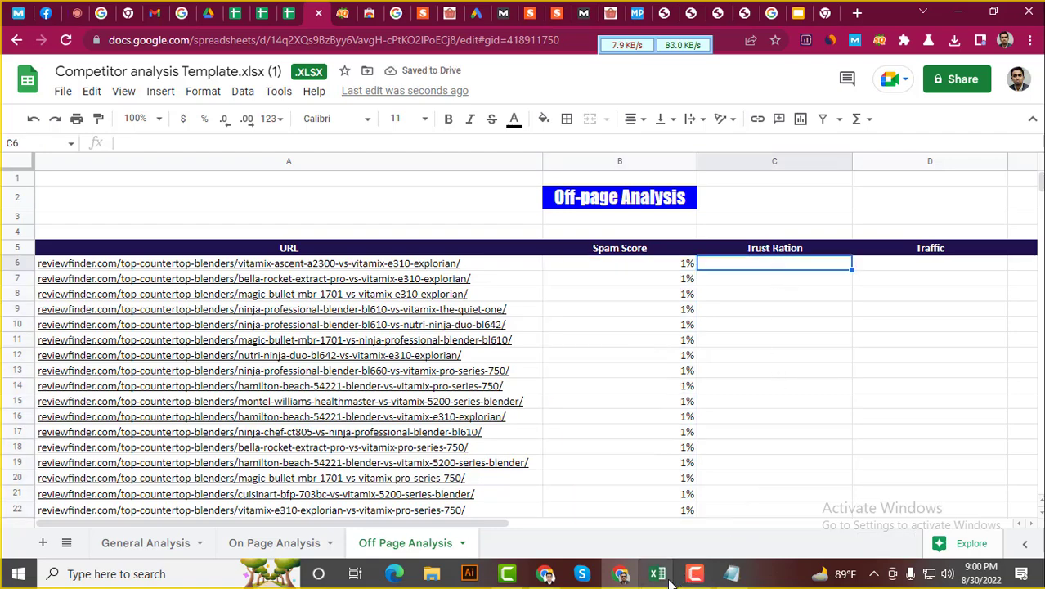
mouse_move(662, 579)
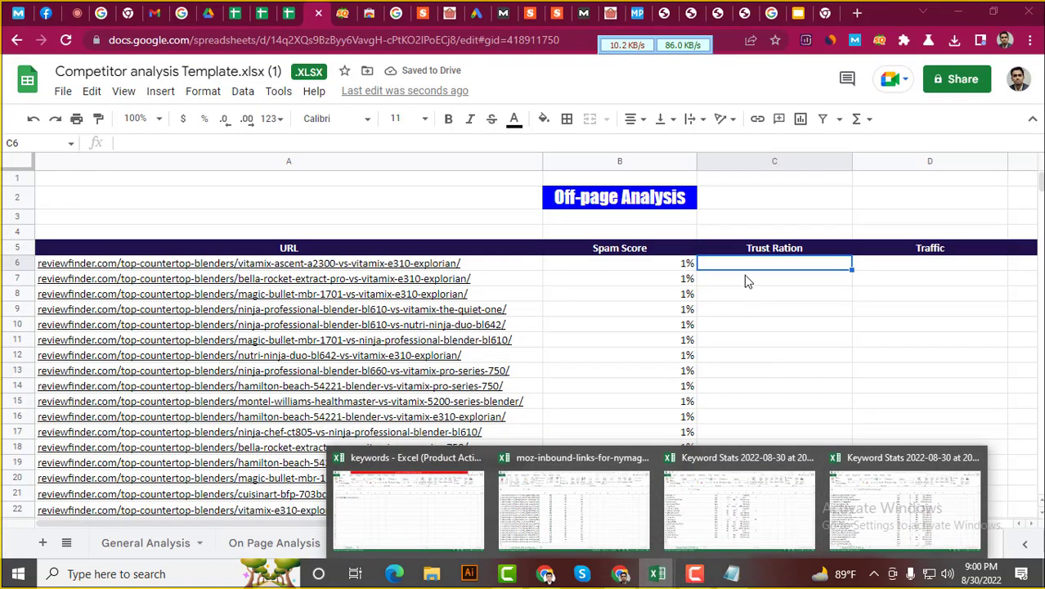
left_click(930, 263)
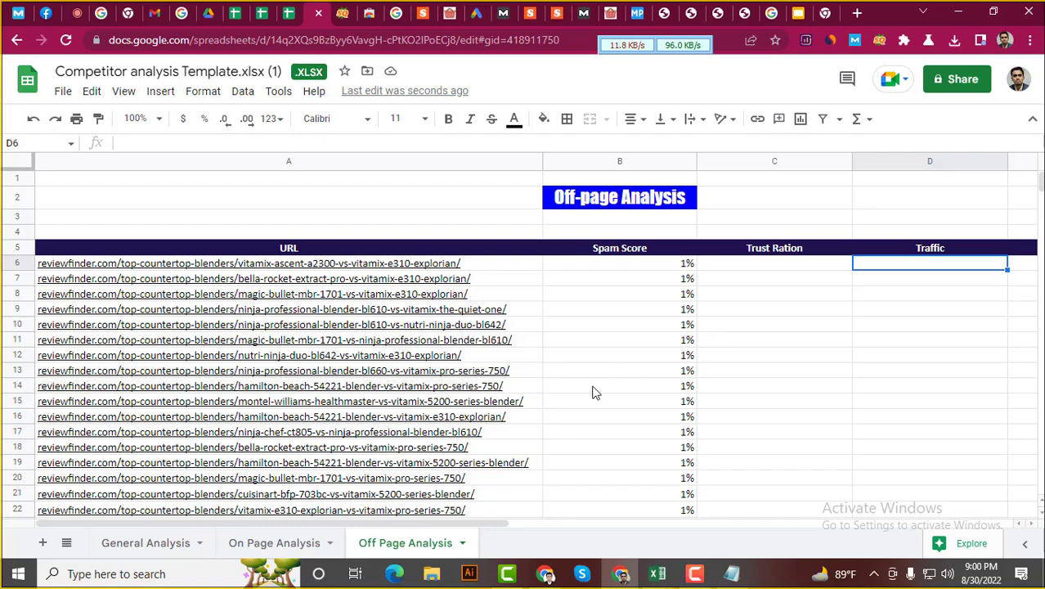
scroll(592, 390, "down", 2)
scroll(593, 389, "up", 3)
scroll(594, 384, "down", 2)
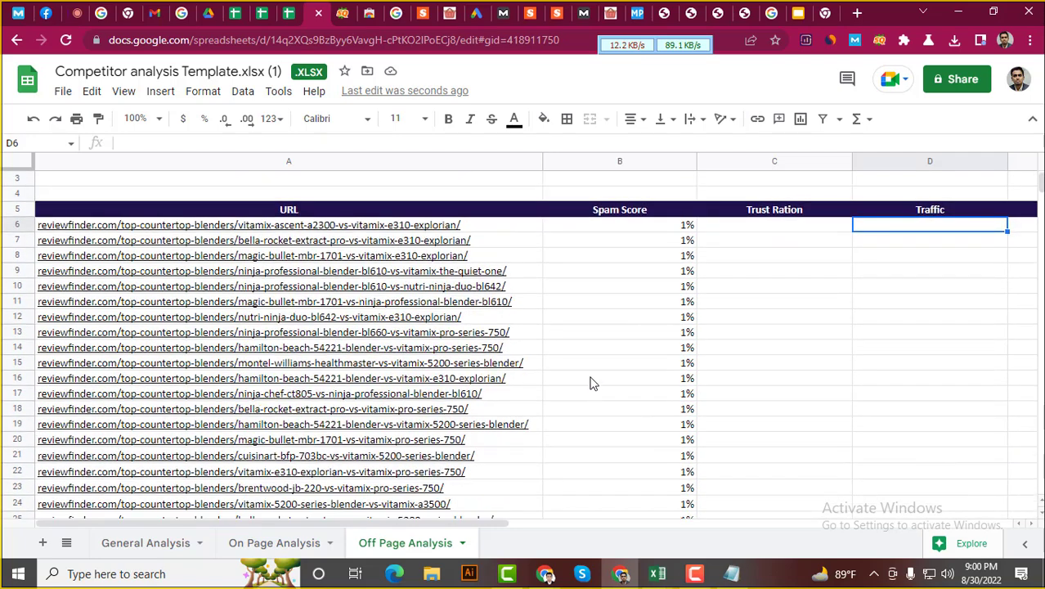
scroll(594, 377, "up", 2)
scroll(602, 344, "down", 2)
scroll(607, 341, "up", 2)
scroll(607, 335, "down", 2)
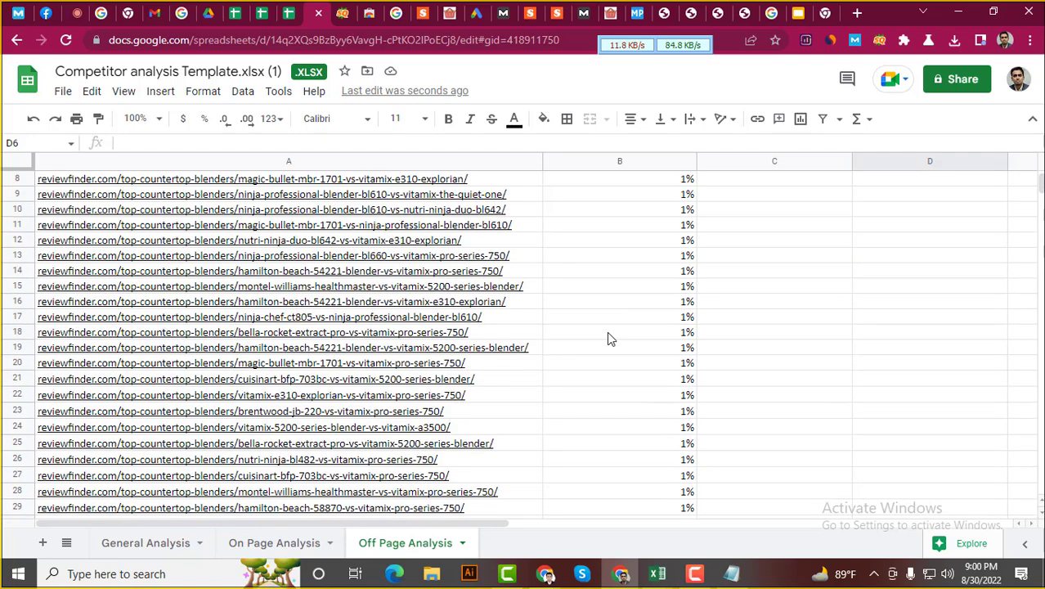
scroll(606, 330, "up", 2)
scroll(618, 334, "down", 2)
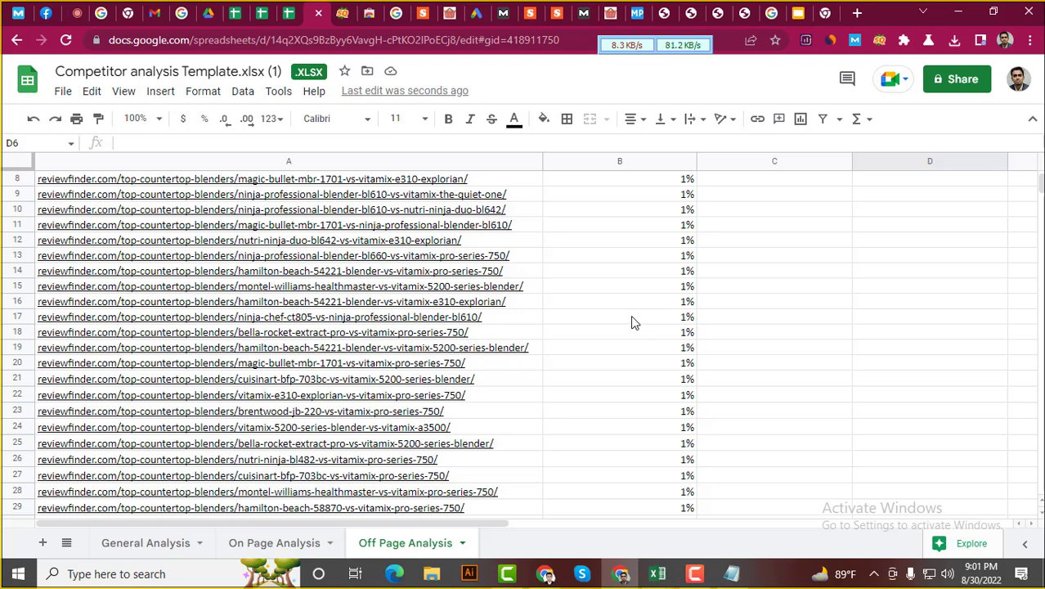
scroll(630, 315, "up", 3)
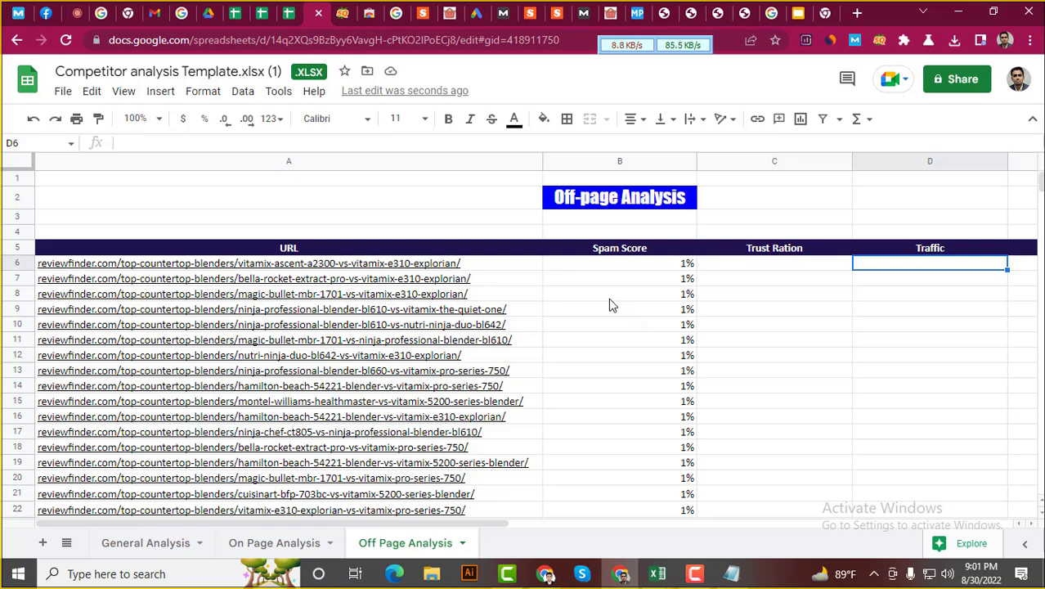
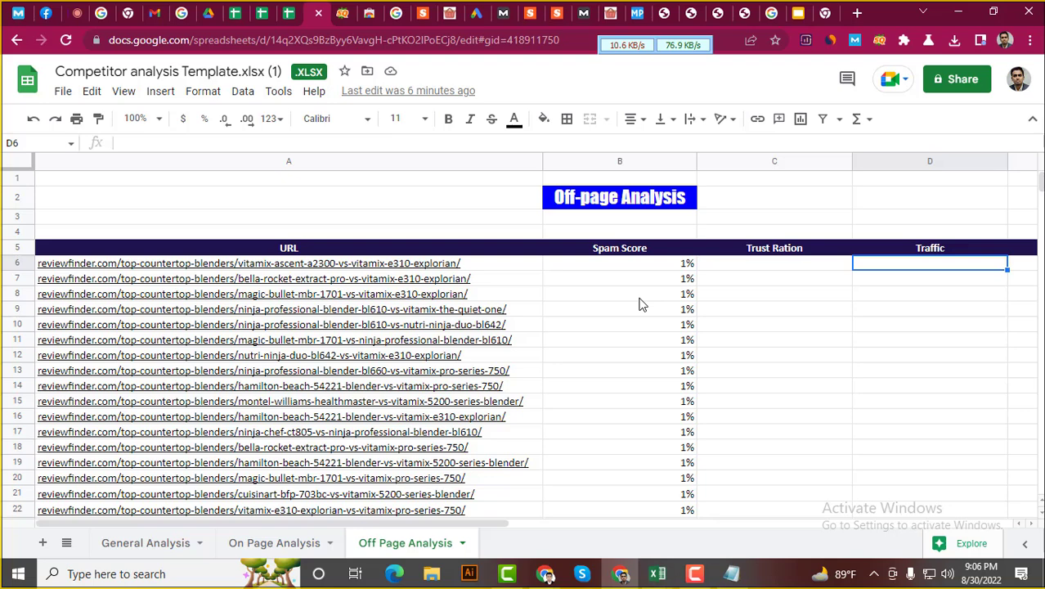
Bring the Notepad note reading 'Do Follow' and 'No follow' to the front
left_click(731, 573)
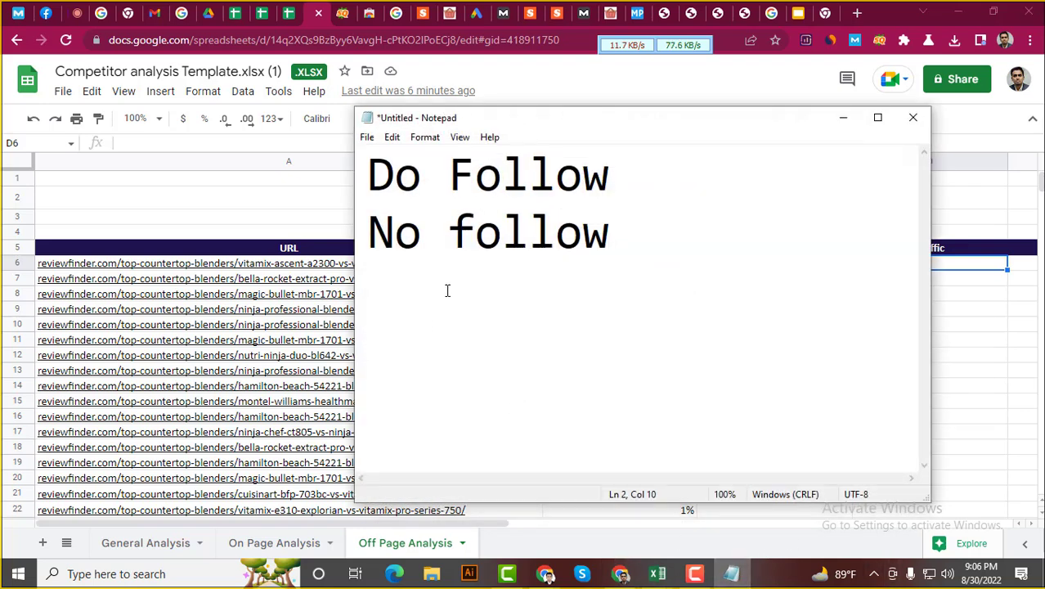
Replace the old follow notes with the line 'Niche- 30 Keyword-'
left_click_drag(623, 250, 334, 177)
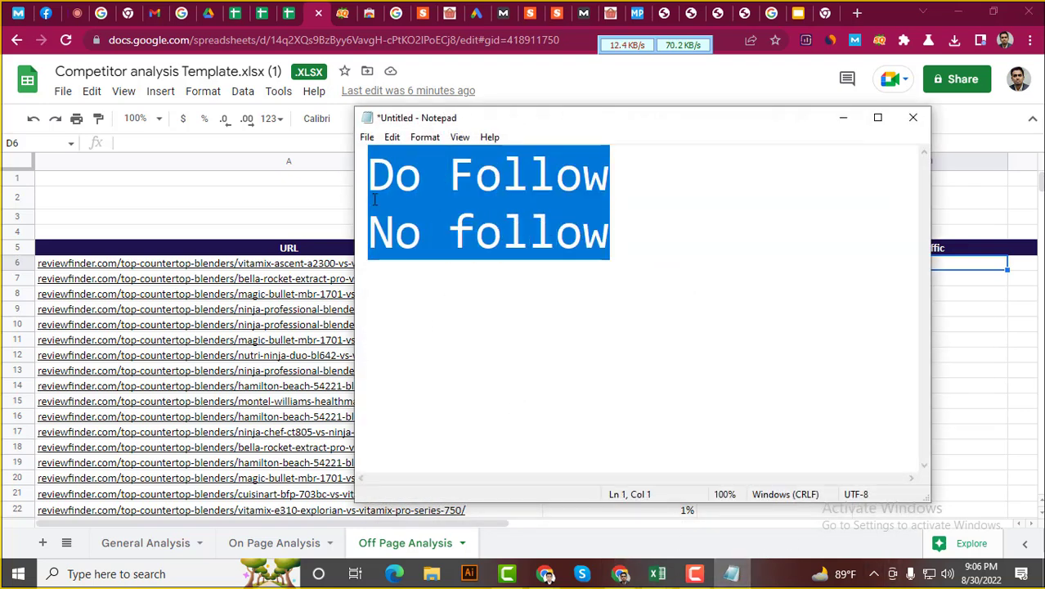
key("BackSpace")
type("N")
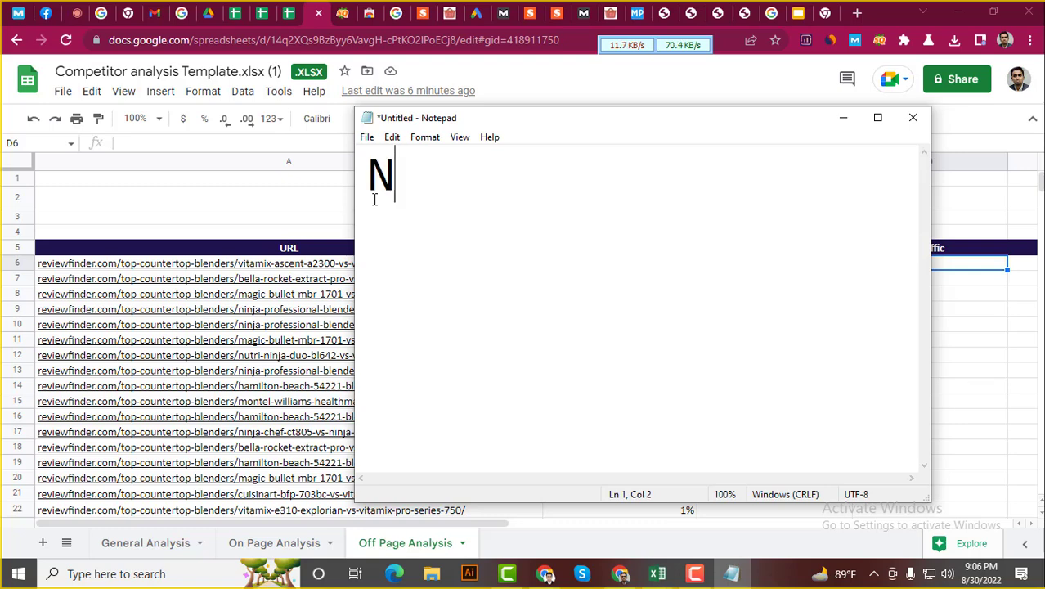
type("iche-")
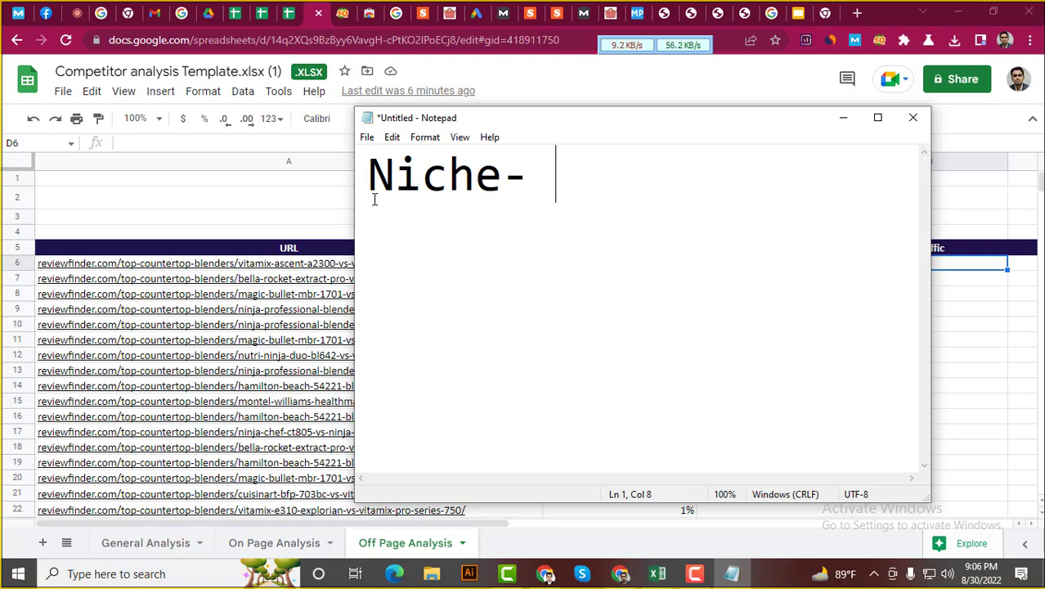
type(" 30 ")
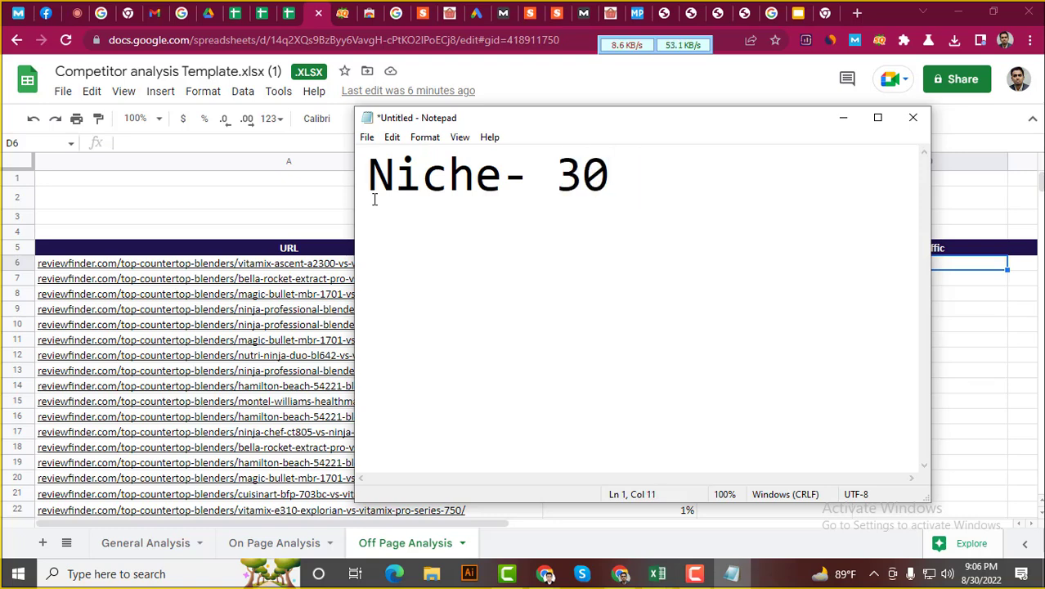
type("Ke")
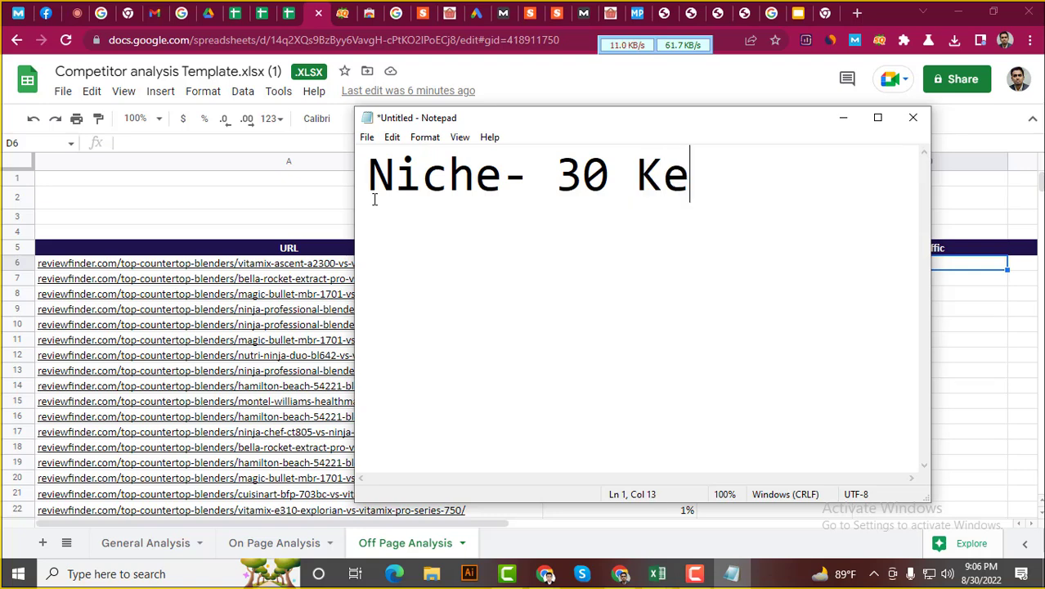
type("yword")
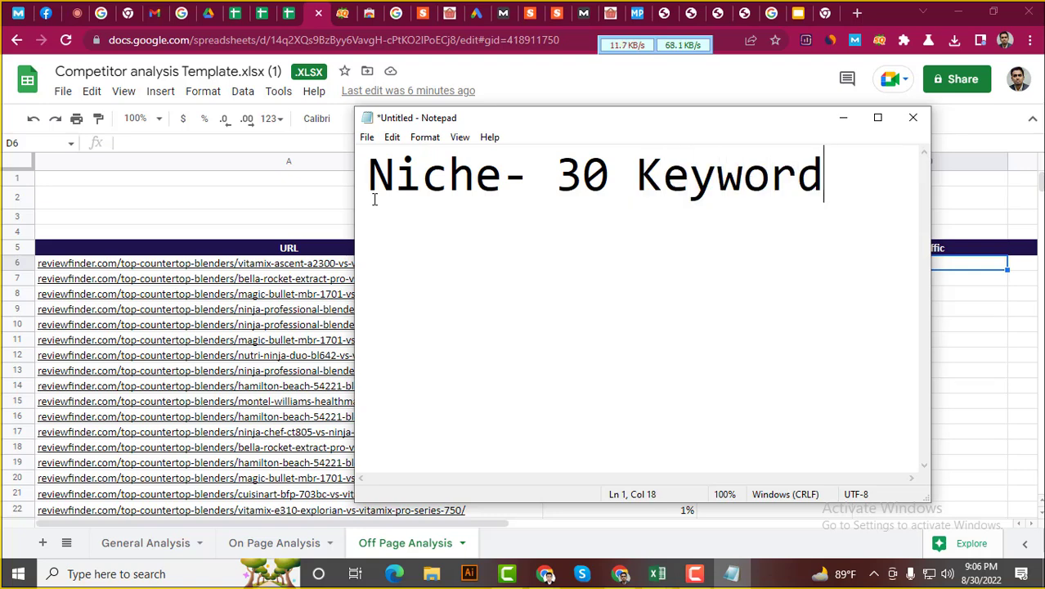
type("-")
Add a second line reading '1keyword -5 Ccompetitor' and start a third line
key("Return")
type("1")
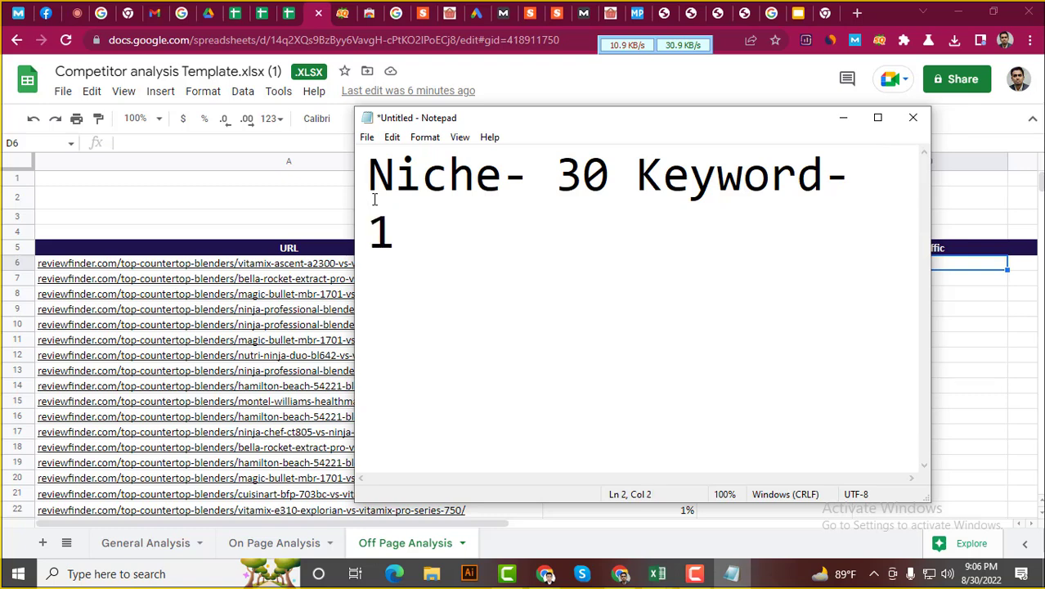
type("key")
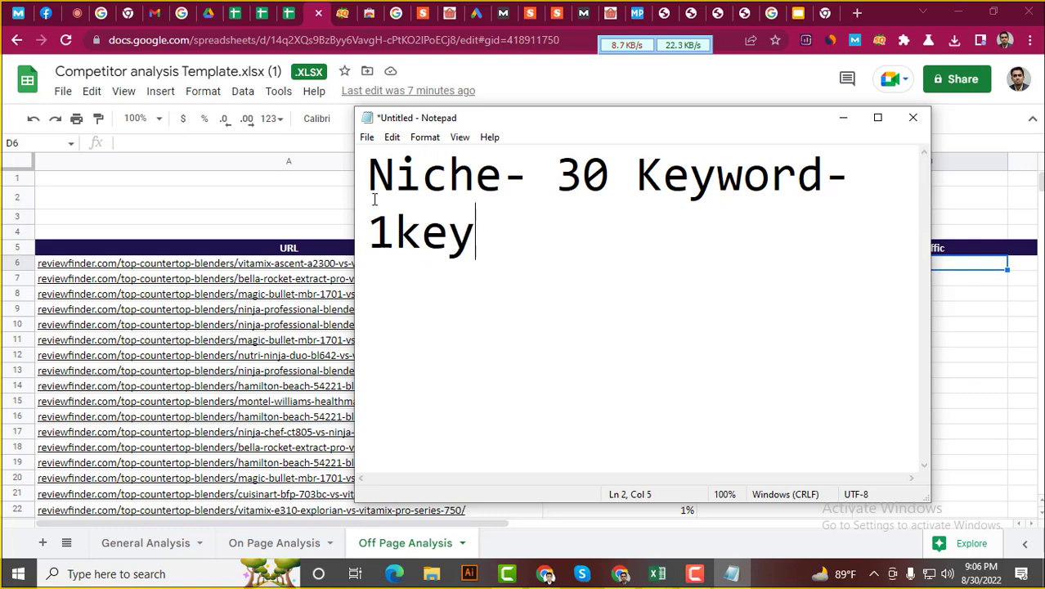
type("wo")
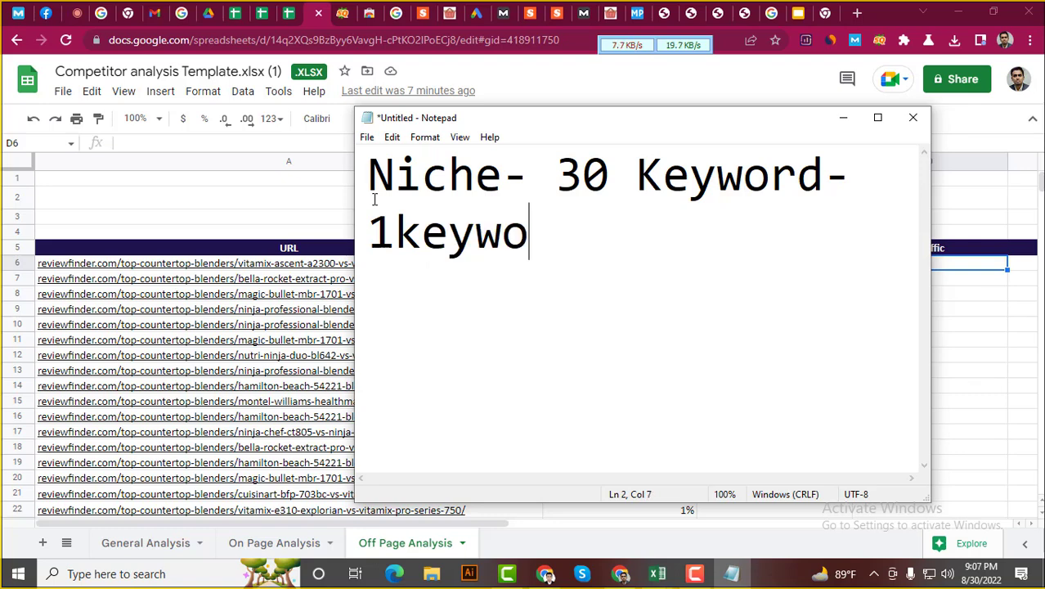
type("rd -5")
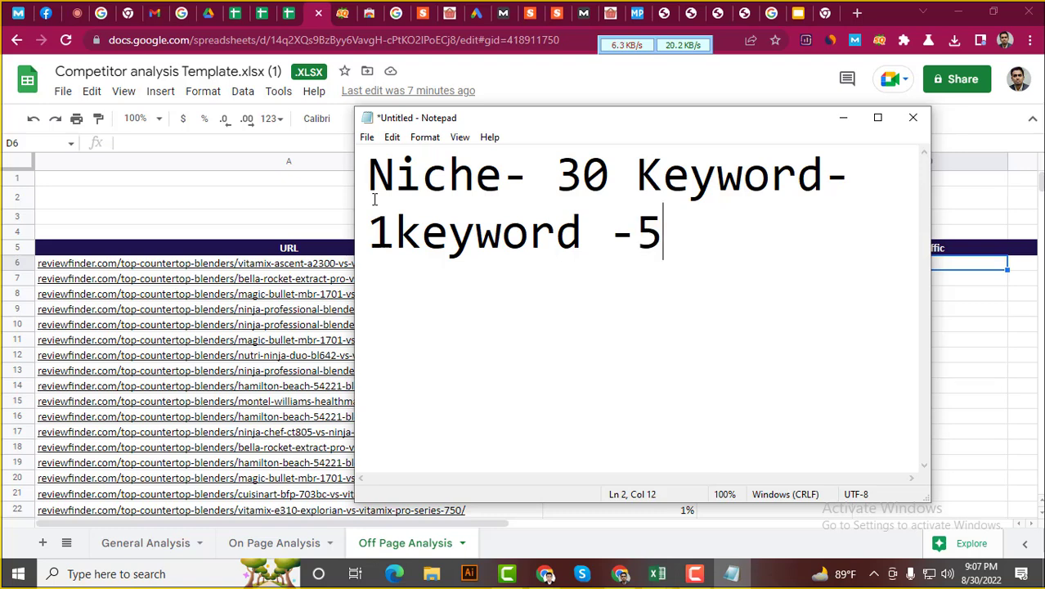
type(" c")
key("BackSpace")
type("C")
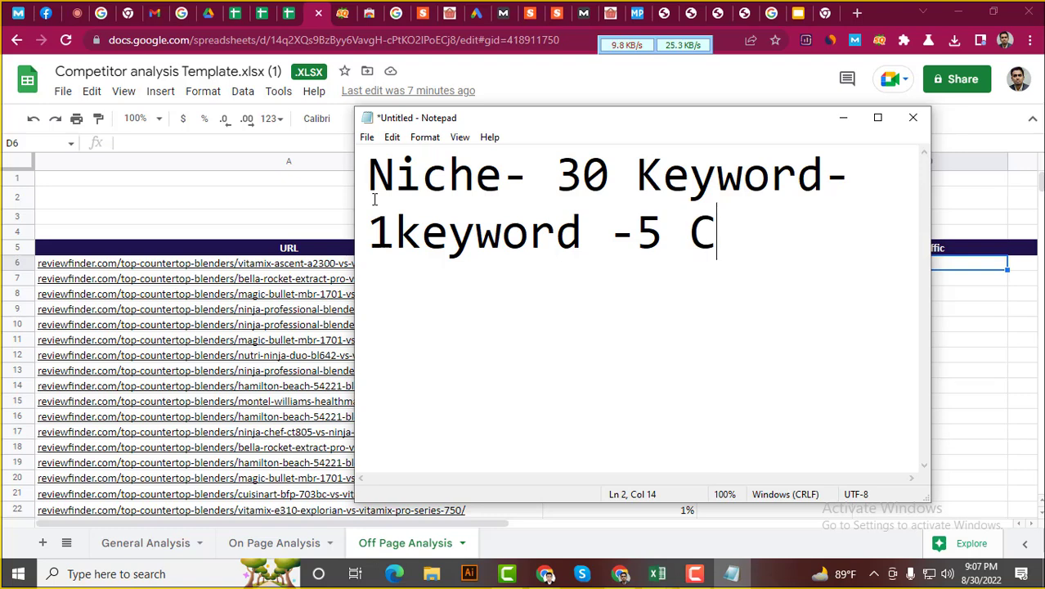
type("com")
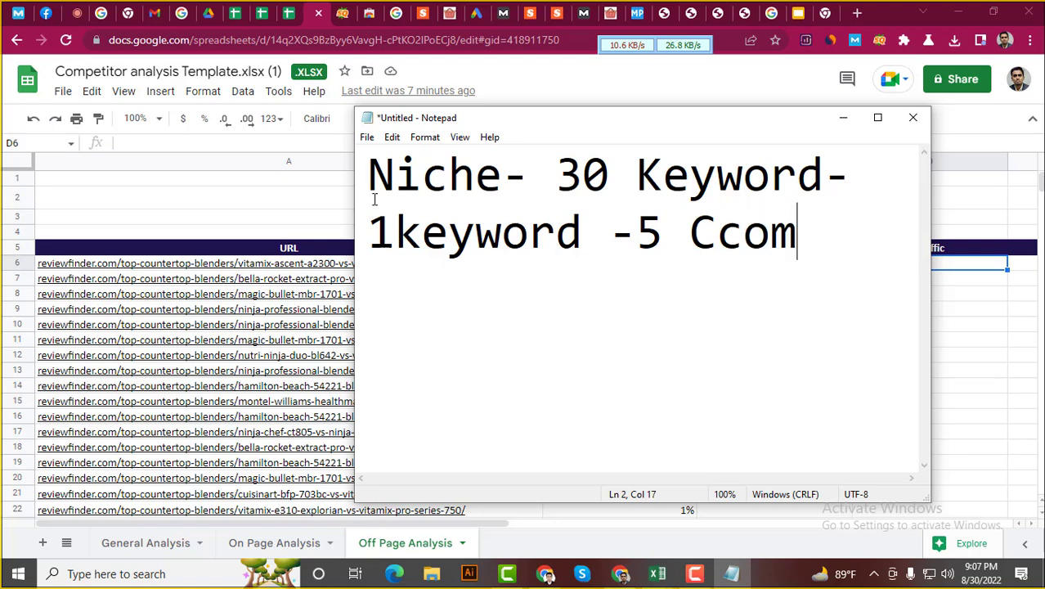
type("petitor")
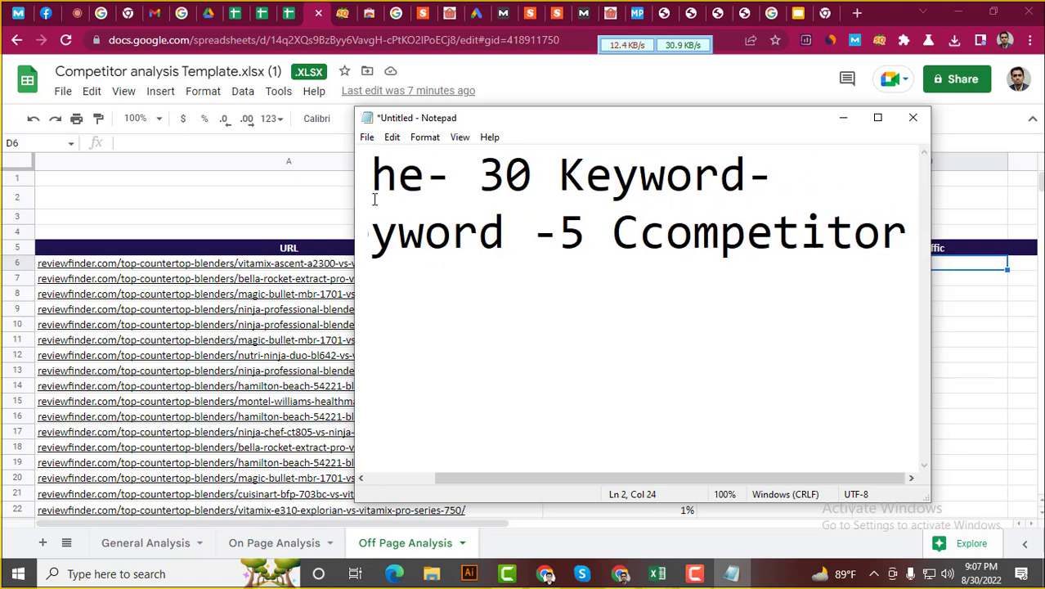
key("Return")
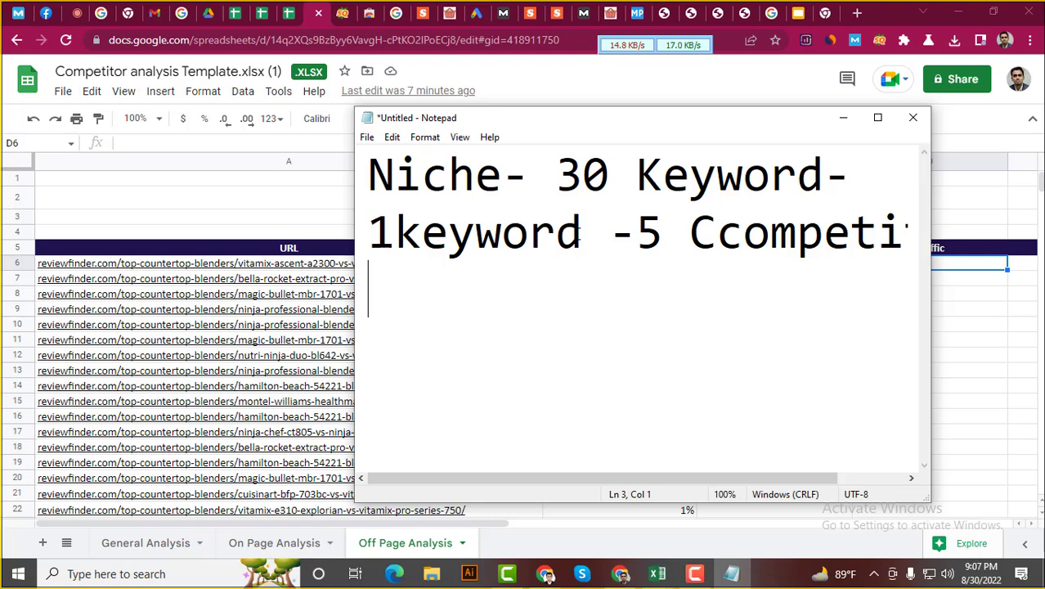
Highlight 'Niche' and '30 Keyword' on the first line to point them out
left_click(503, 171)
left_click(371, 184)
left_click_drag(371, 172, 502, 171)
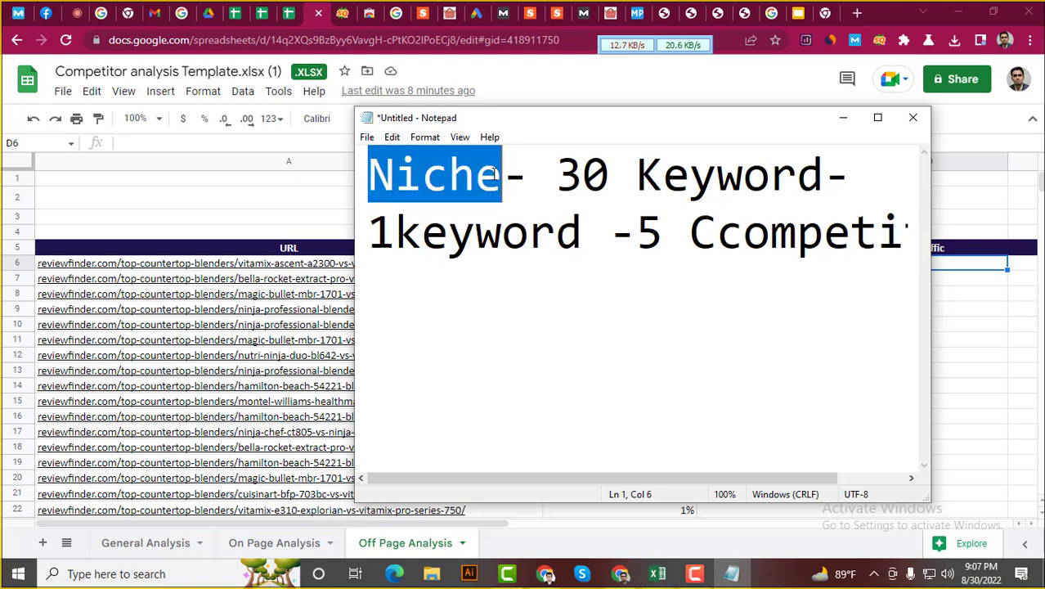
left_click(502, 172)
left_click_drag(582, 172, 817, 174)
left_click(819, 174)
left_click_drag(822, 173, 556, 174)
left_click(582, 174)
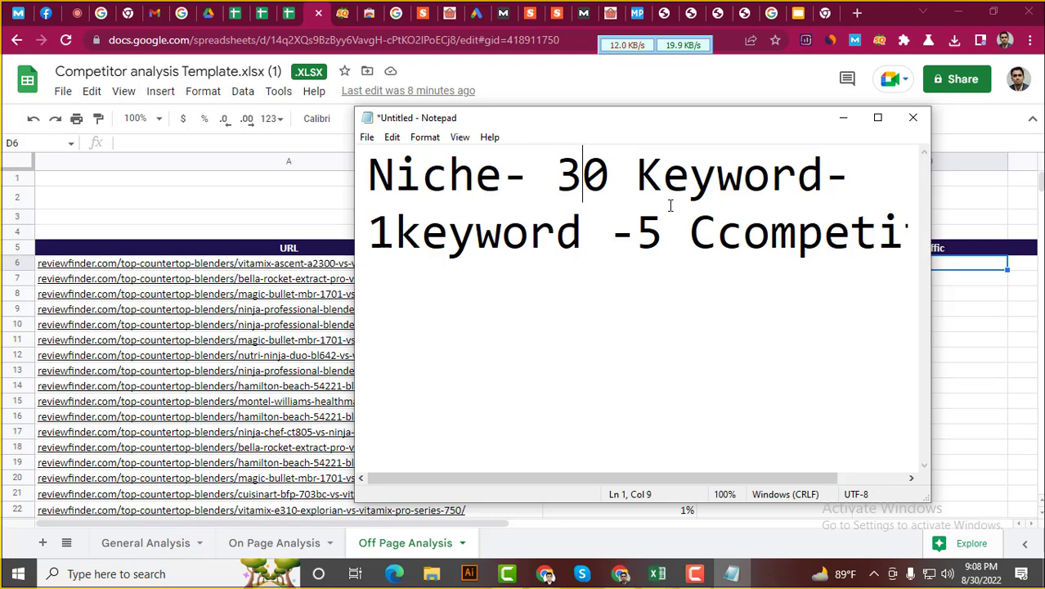
Delete the doubled C in 'Ccompetitor', then highlight both note lines
left_click(723, 249)
key("BackSpace")
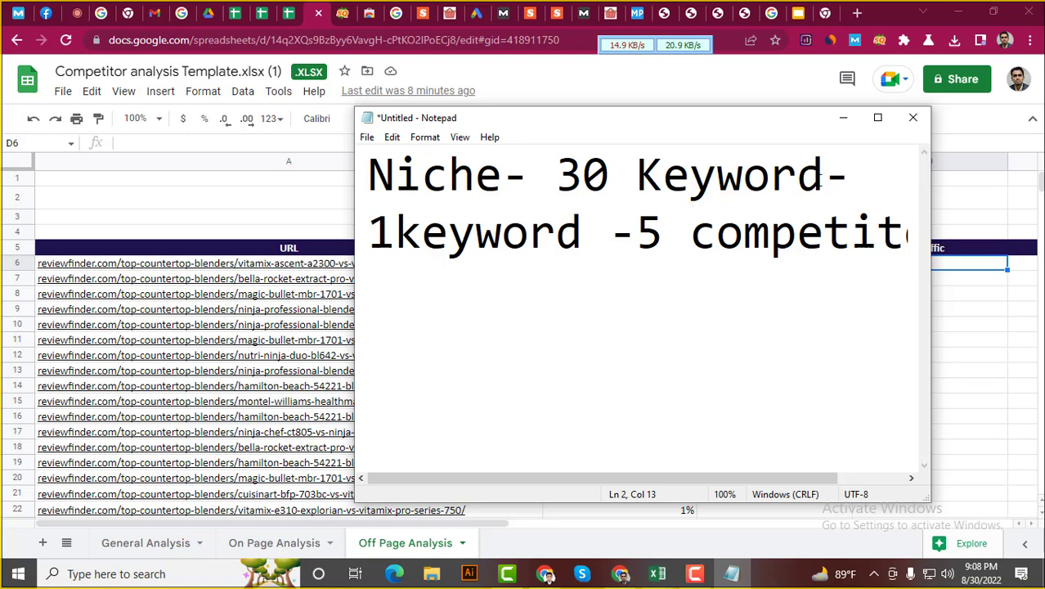
left_click(823, 178)
left_click_drag(823, 178, 368, 181)
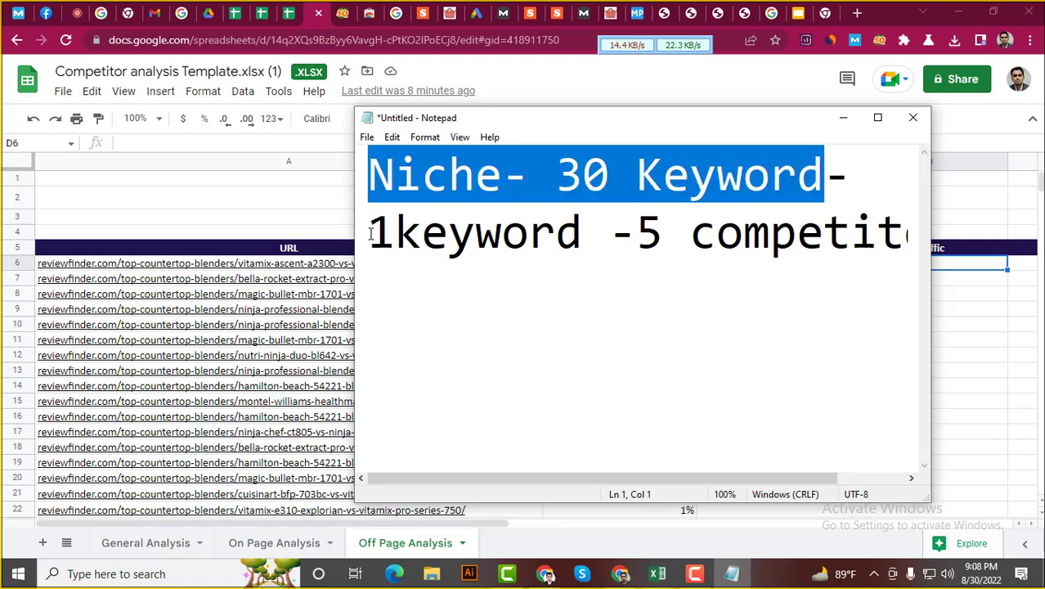
left_click_drag(370, 234, 902, 237)
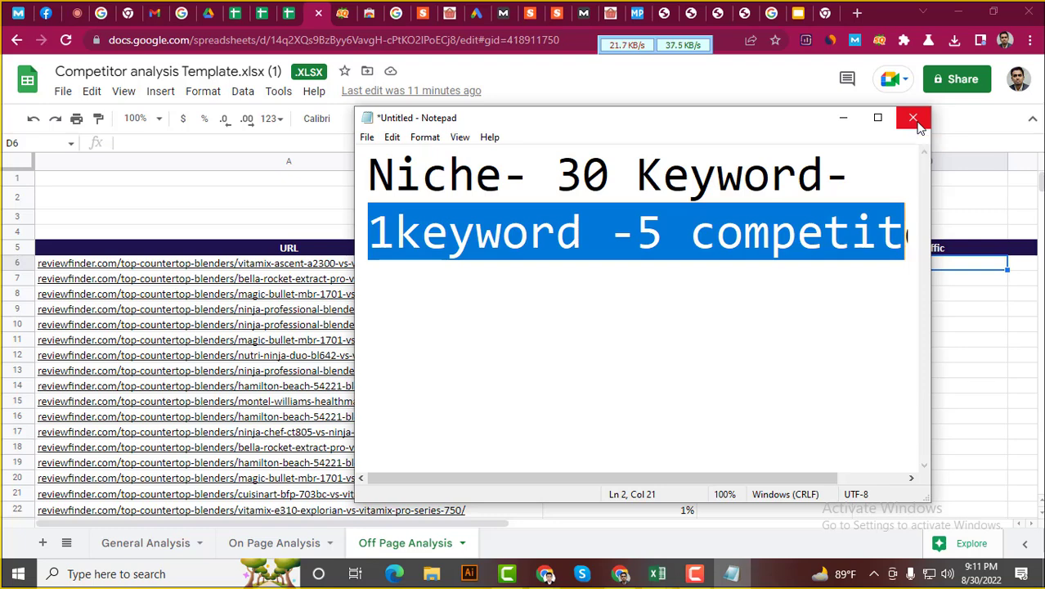
left_click(914, 120)
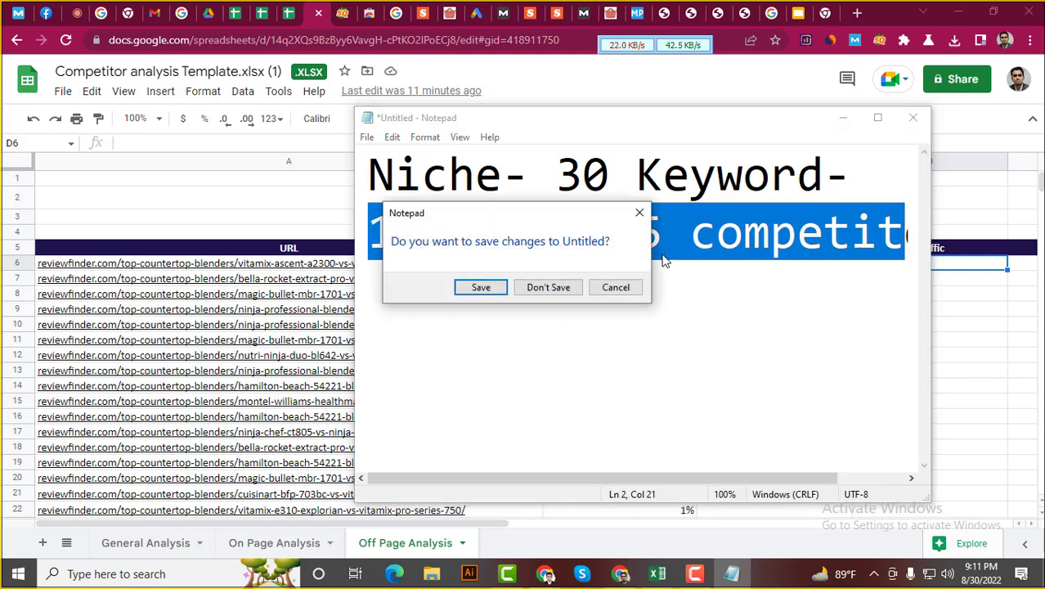
left_click(638, 213)
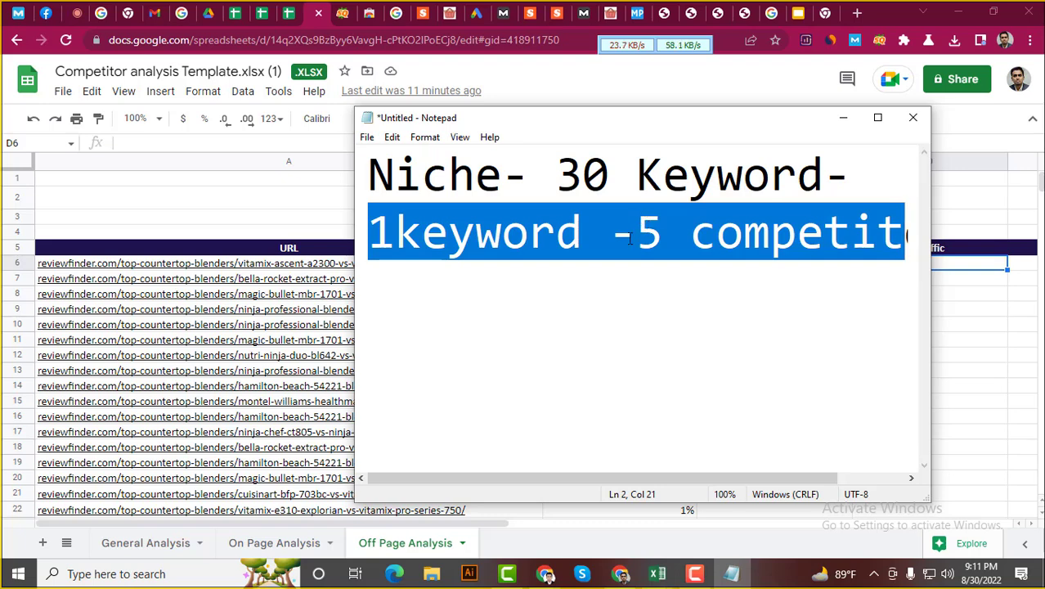
left_click(609, 240)
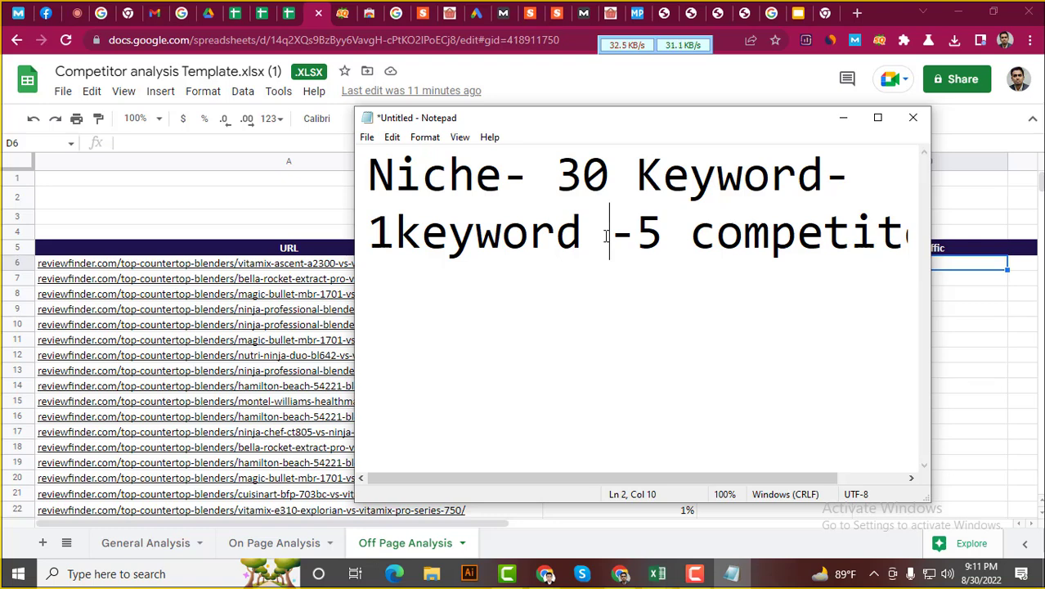
left_click(696, 575)
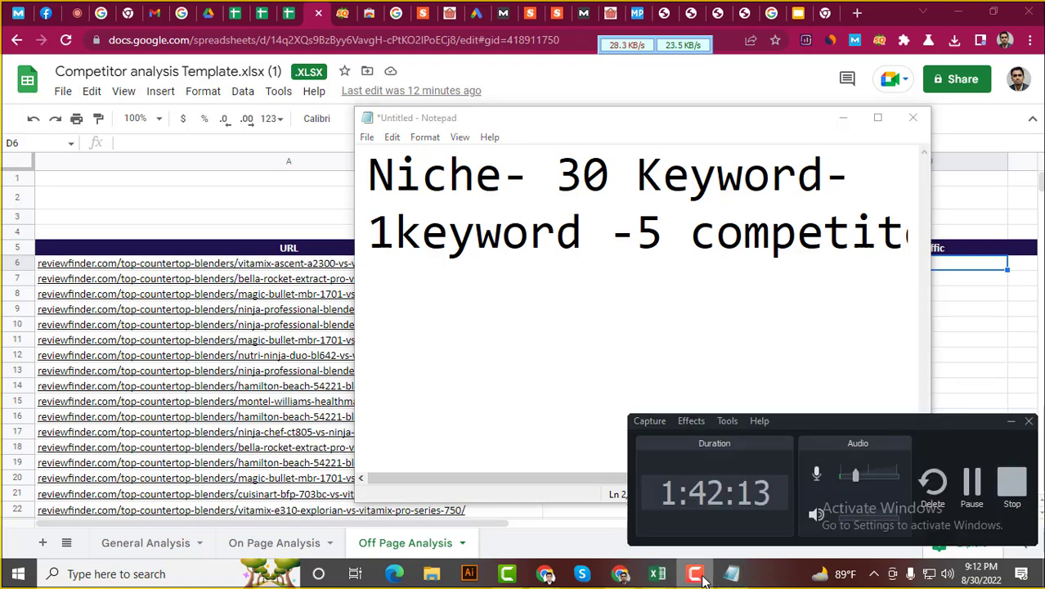
left_click(697, 575)
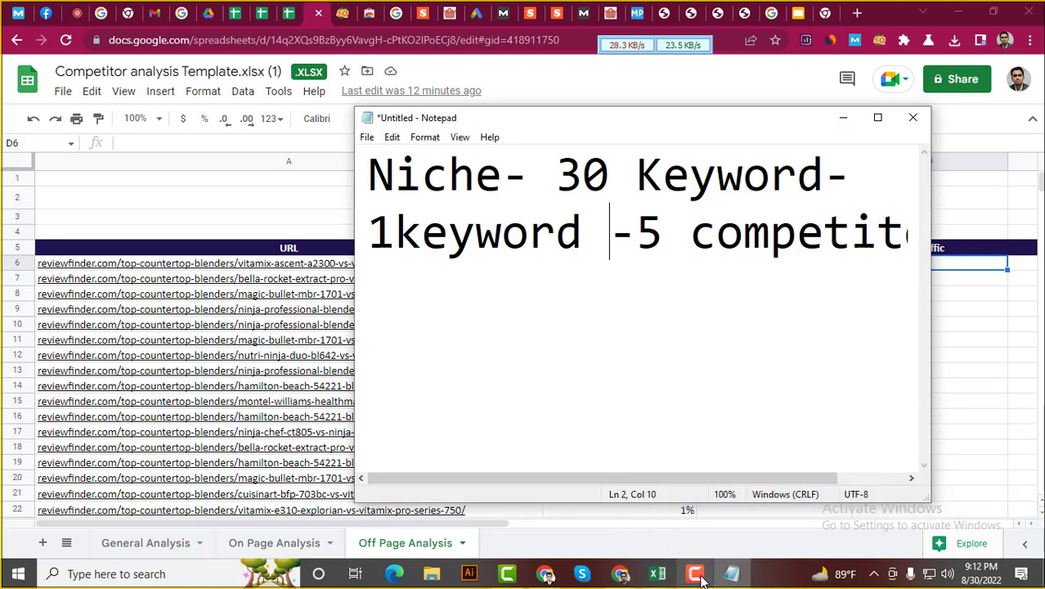
Return to the Meet call, raise the Camtasia audio level, and mute the microphone
left_click(70, 12)
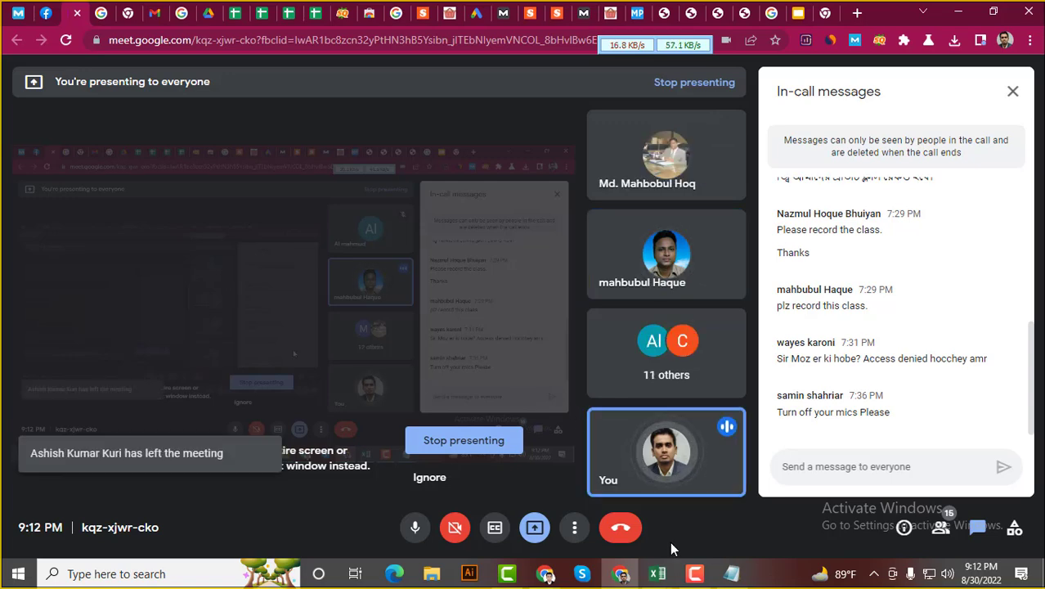
left_click(694, 573)
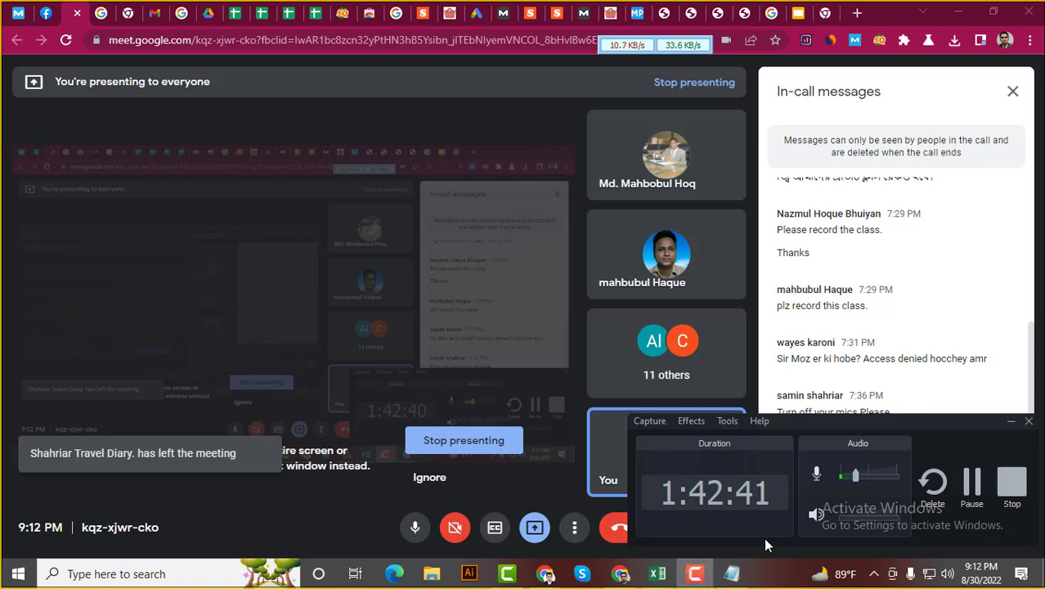
left_click_drag(854, 474, 899, 474)
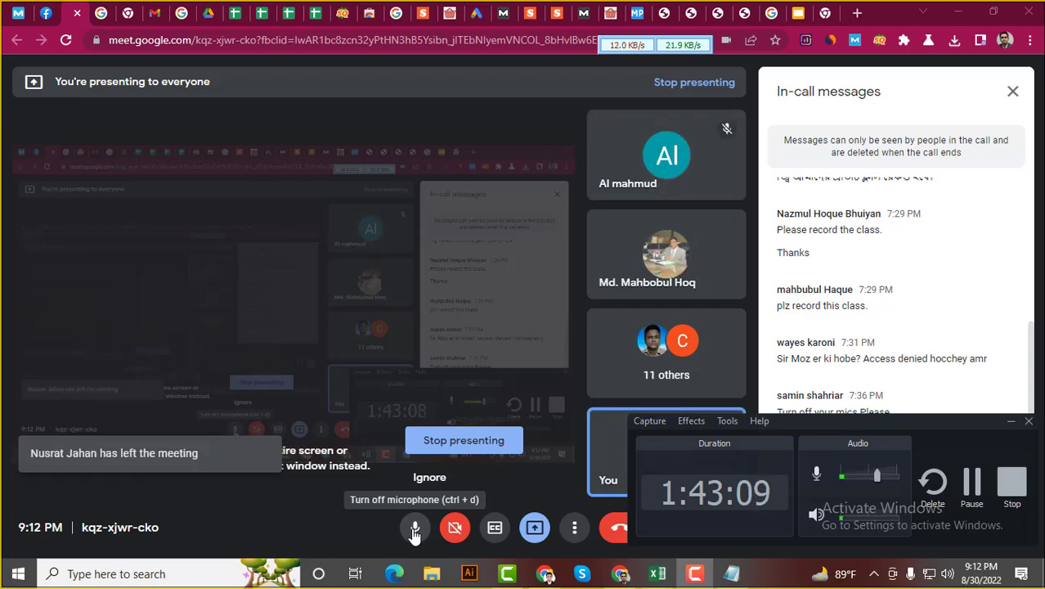
left_click(414, 530)
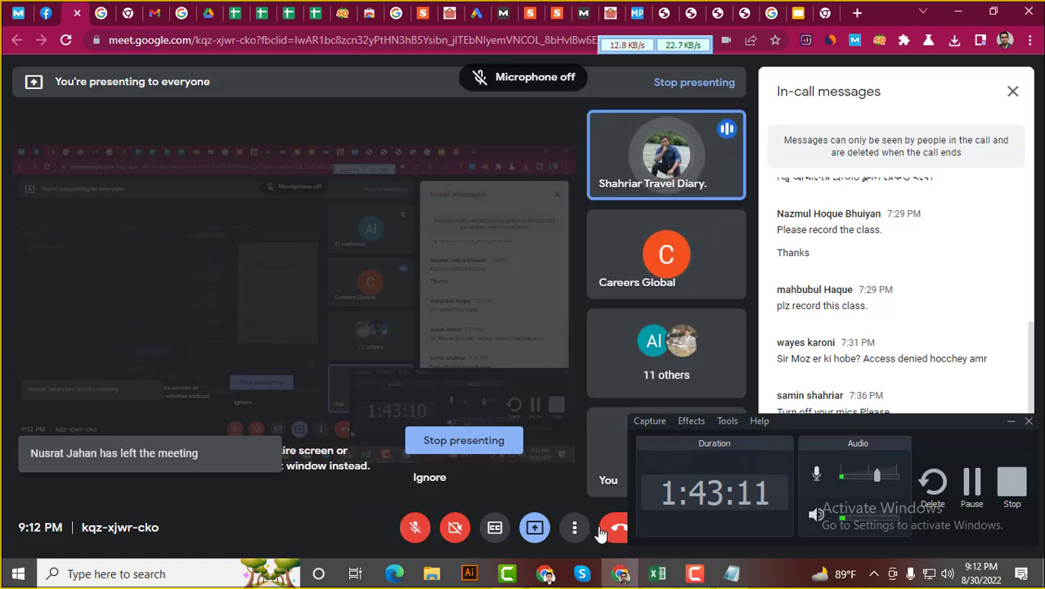